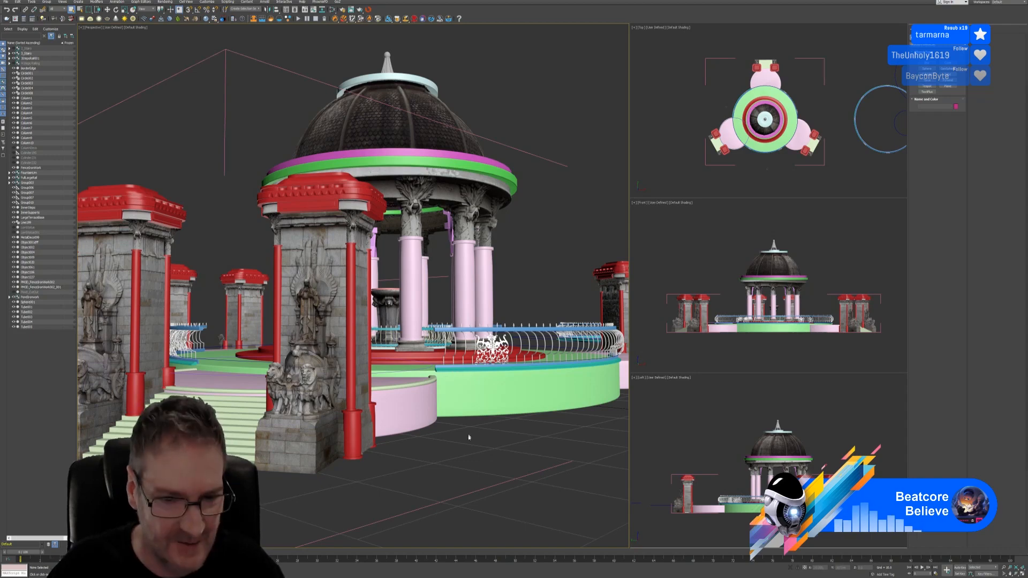
Examine the pink side platform and its rim where it meets the green round base
{"action": "middle_click_drag", "start_coordinate": [458, 435], "coordinate": [567, 263], "text": "alt"}
{"action": "middle_click_drag", "start_coordinate": [541, 203], "coordinate": [466, 332]}
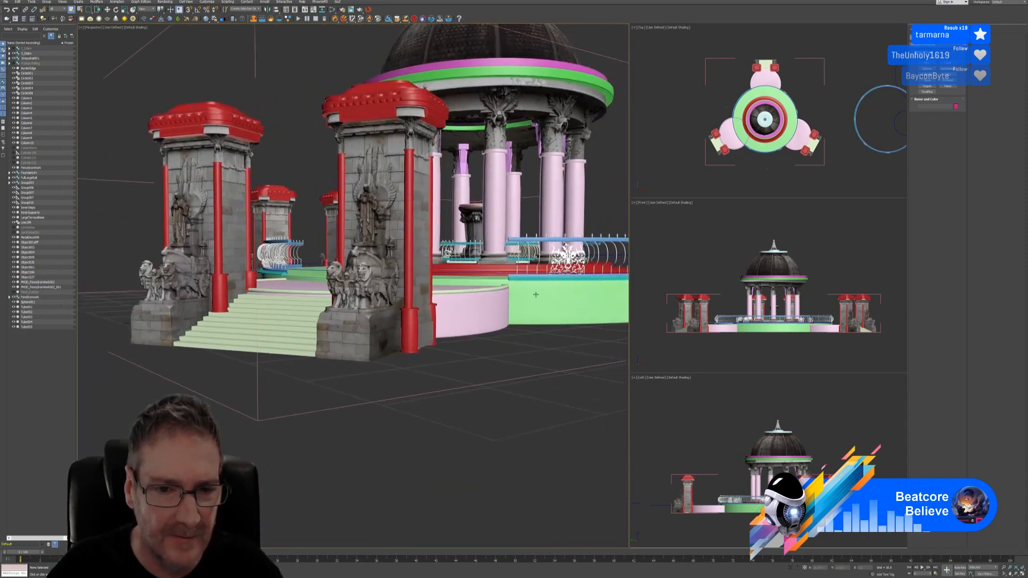
{"action": "left_click", "coordinate": [485, 317]}
{"action": "middle_click_drag", "start_coordinate": [507, 387], "coordinate": [366, 466], "text": "alt"}
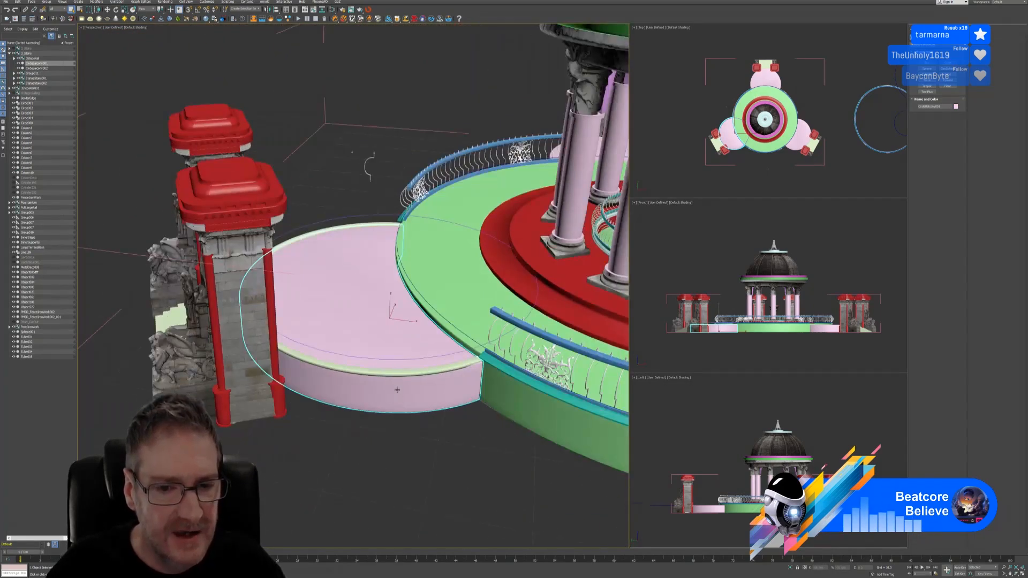
{"action": "scroll", "coordinate": [397, 390], "scroll_direction": "up", "scroll_amount": 2}
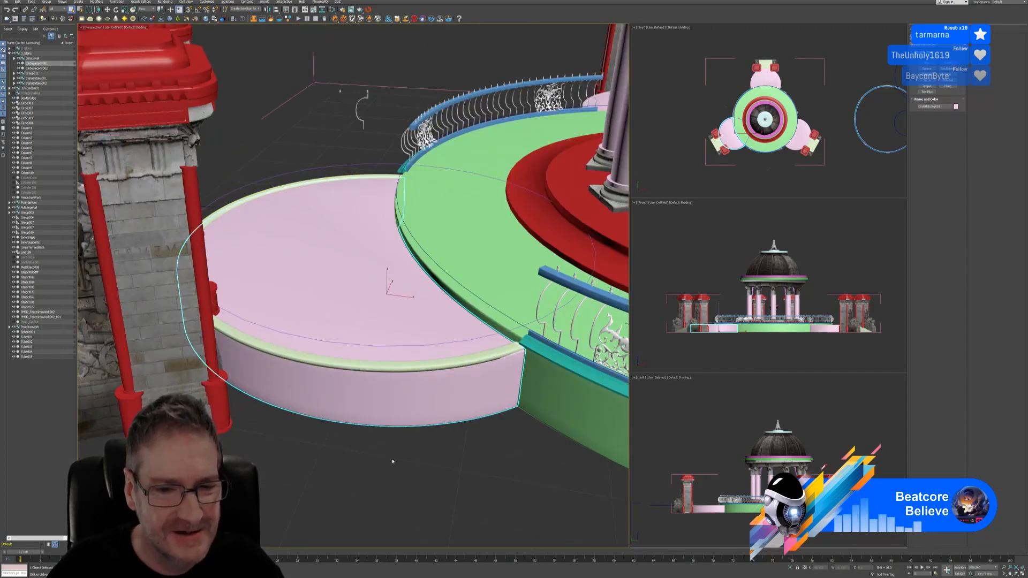
{"action": "scroll", "coordinate": [392, 461], "scroll_direction": "down", "scroll_amount": 6}
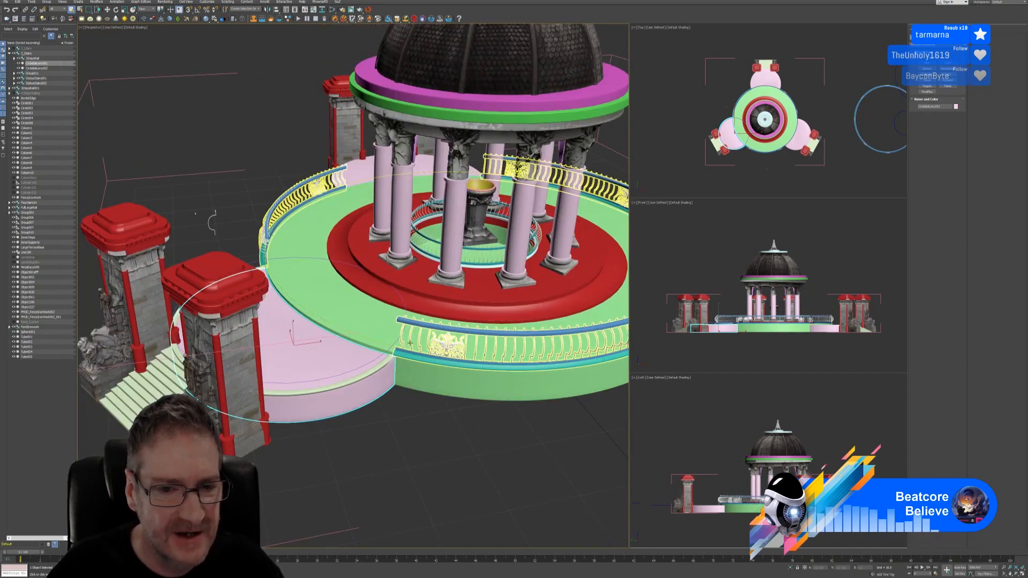
{"action": "middle_click_drag", "start_coordinate": [421, 439], "coordinate": [433, 421], "text": "alt"}
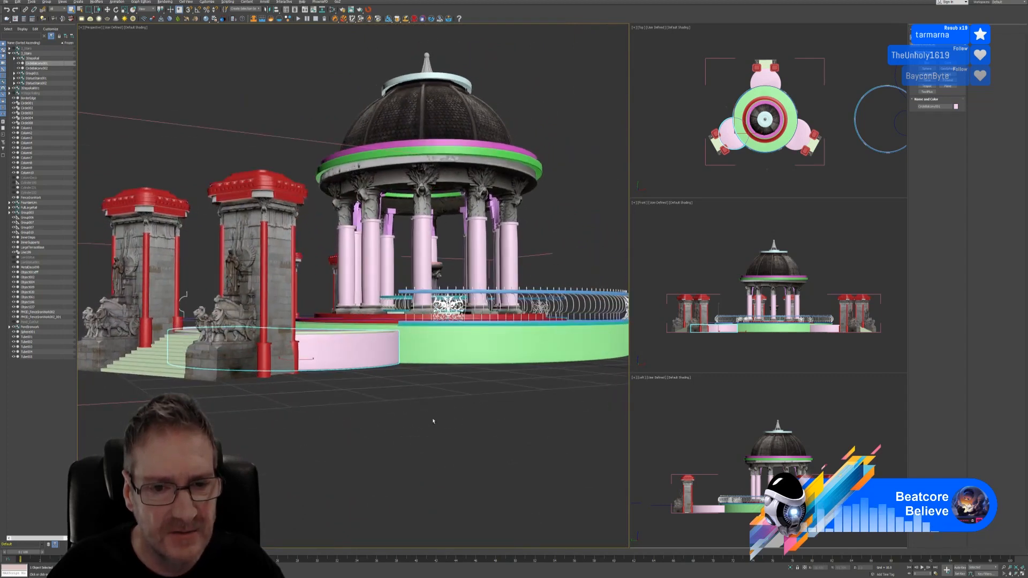
{"action": "middle_click_drag", "start_coordinate": [422, 381], "coordinate": [420, 406]}
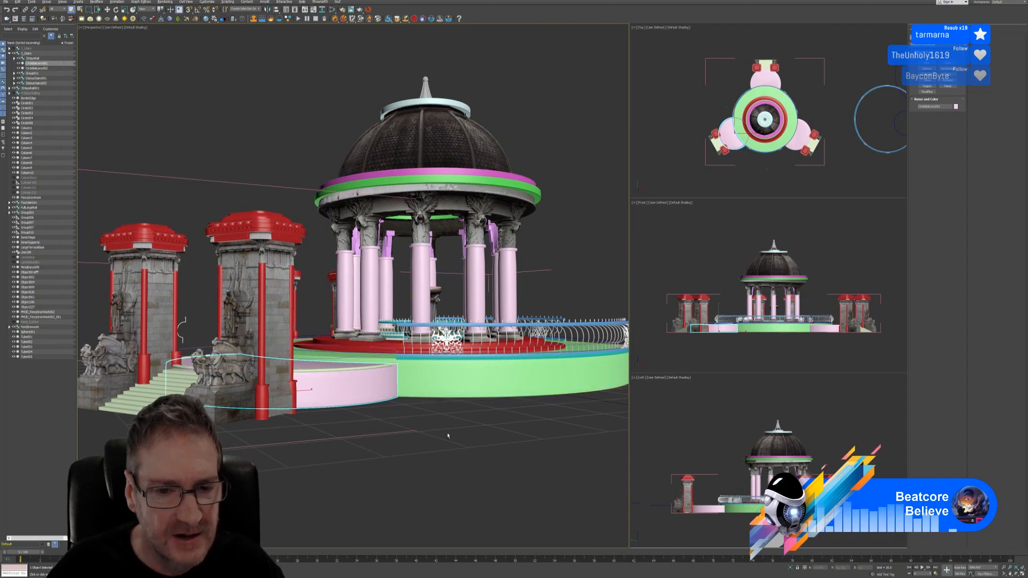
{"action": "middle_click_drag", "start_coordinate": [391, 351], "coordinate": [396, 392], "text": "alt"}
{"action": "scroll", "coordinate": [441, 450], "scroll_direction": "down", "scroll_amount": 4}
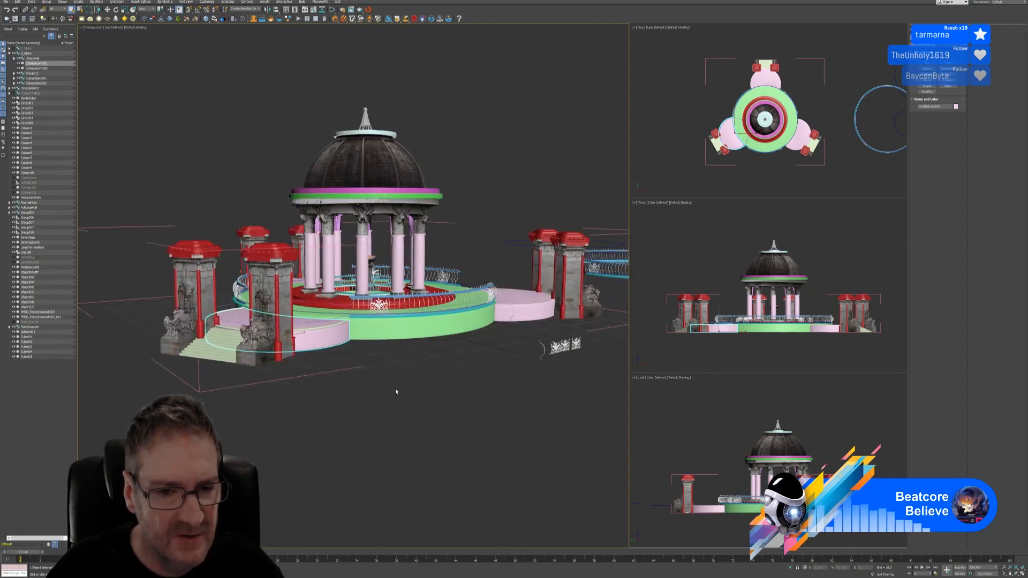
Examine the curved railings around the pavilion's base and compare them with the side platforms that have none
{"action": "scroll", "coordinate": [375, 281], "scroll_direction": "up", "scroll_amount": 8}
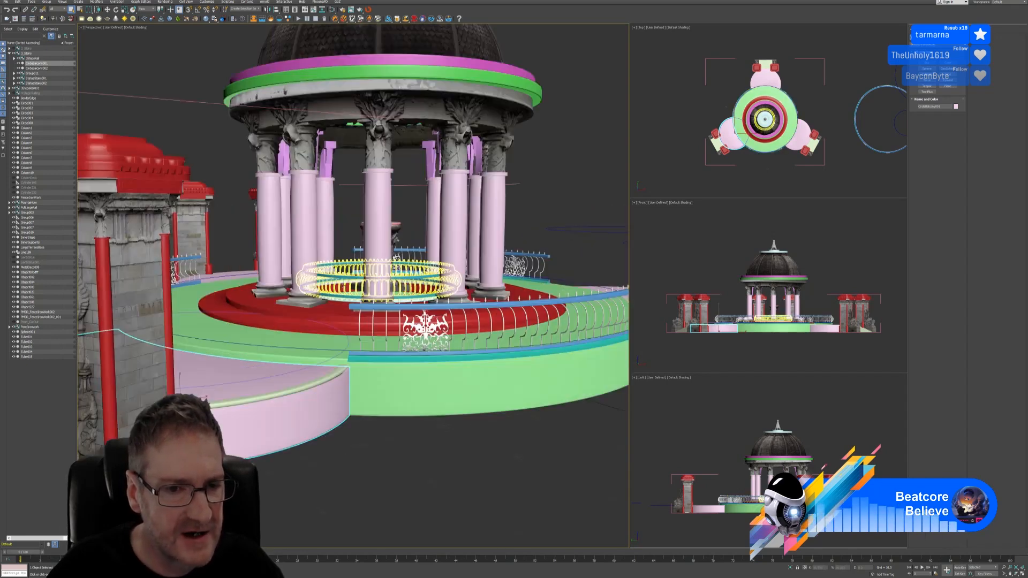
{"action": "scroll", "coordinate": [359, 284], "scroll_direction": "down", "scroll_amount": 6}
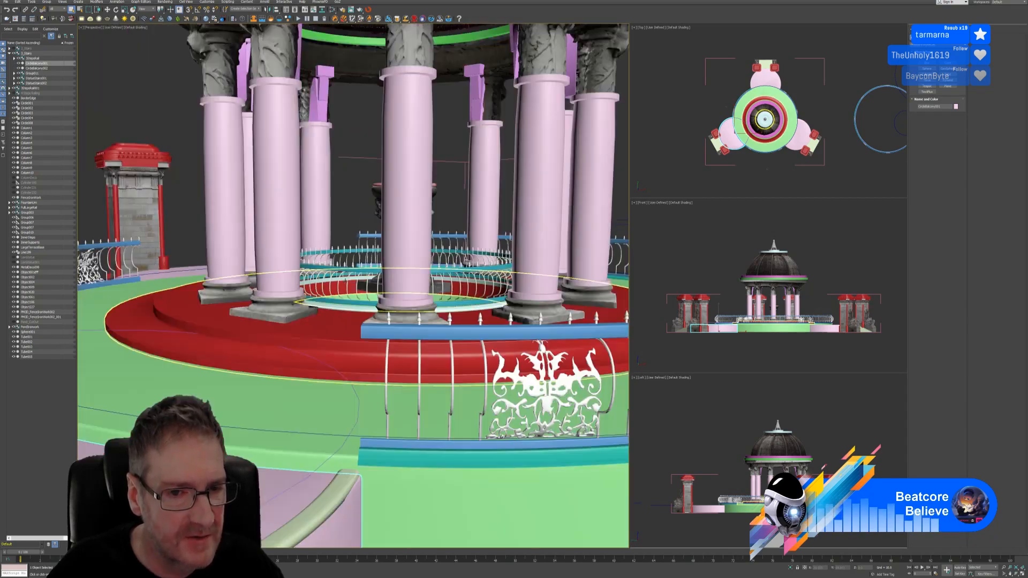
{"action": "scroll", "coordinate": [375, 300], "scroll_direction": "down", "scroll_amount": 5}
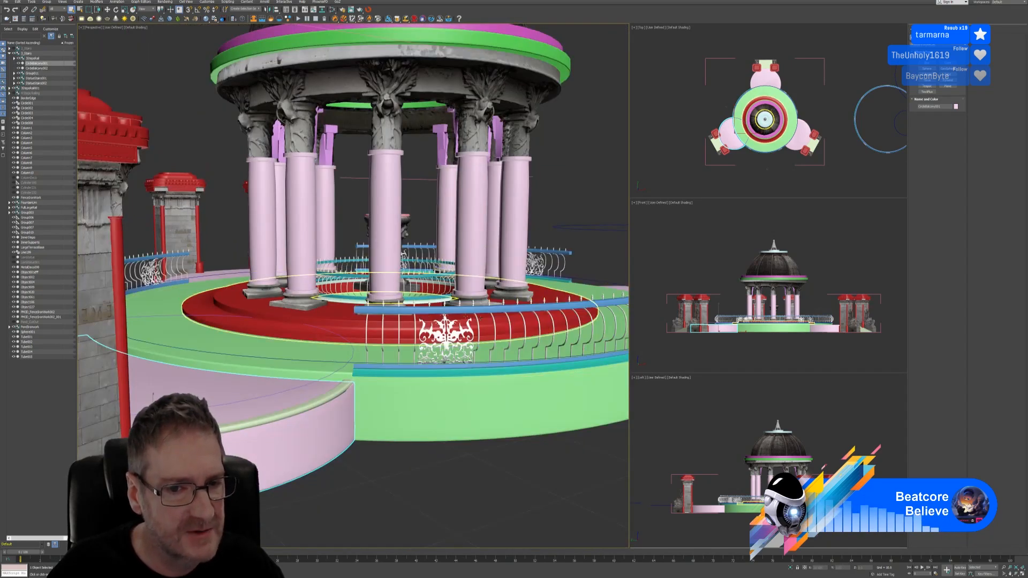
{"action": "scroll", "coordinate": [383, 440], "scroll_direction": "down", "scroll_amount": 4}
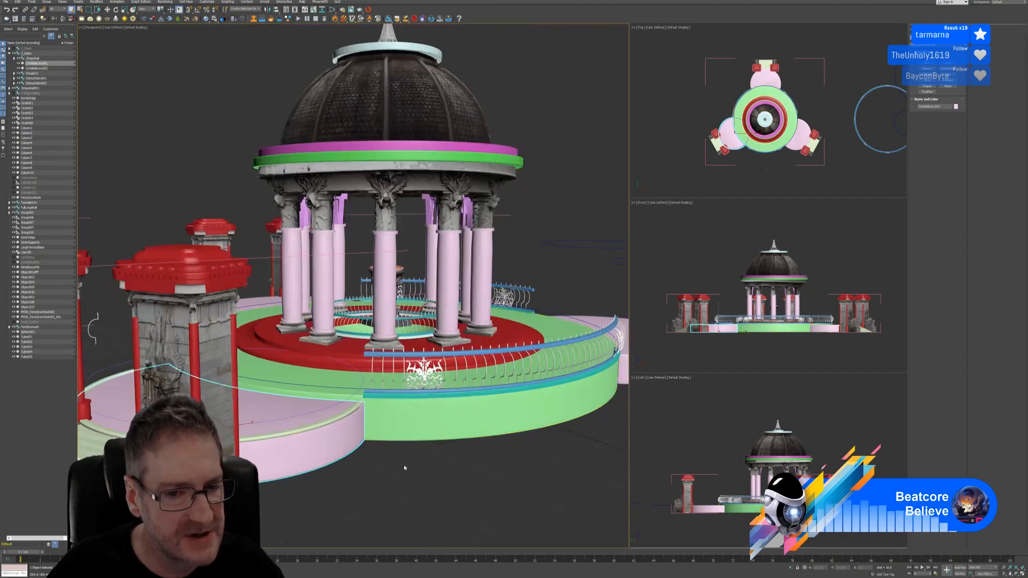
{"action": "middle_click_drag", "start_coordinate": [405, 467], "coordinate": [401, 456], "text": "alt"}
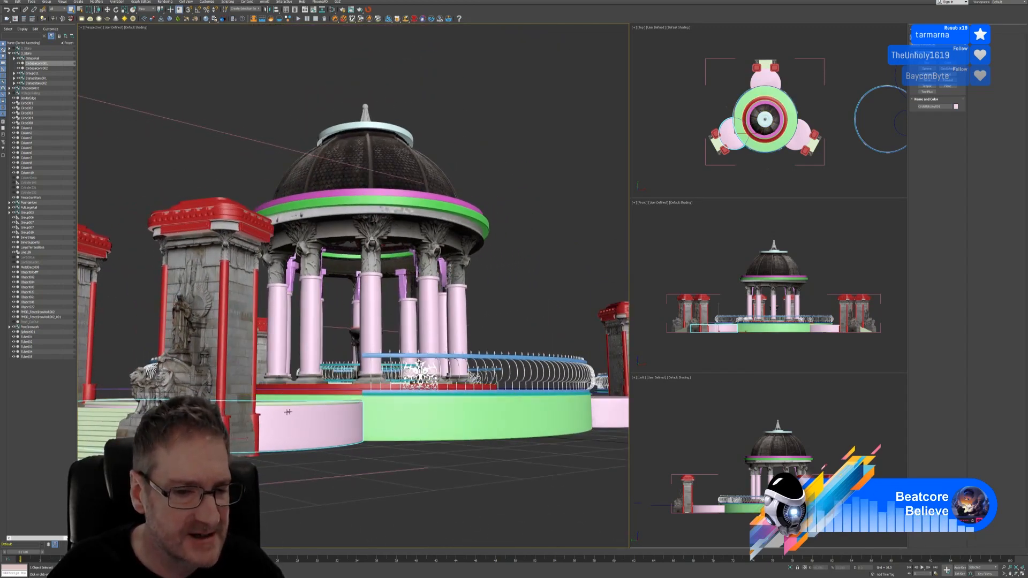
{"action": "middle_click_drag", "start_coordinate": [300, 421], "coordinate": [397, 449], "text": "alt"}
{"action": "scroll", "coordinate": [389, 476], "scroll_direction": "down", "scroll_amount": 6}
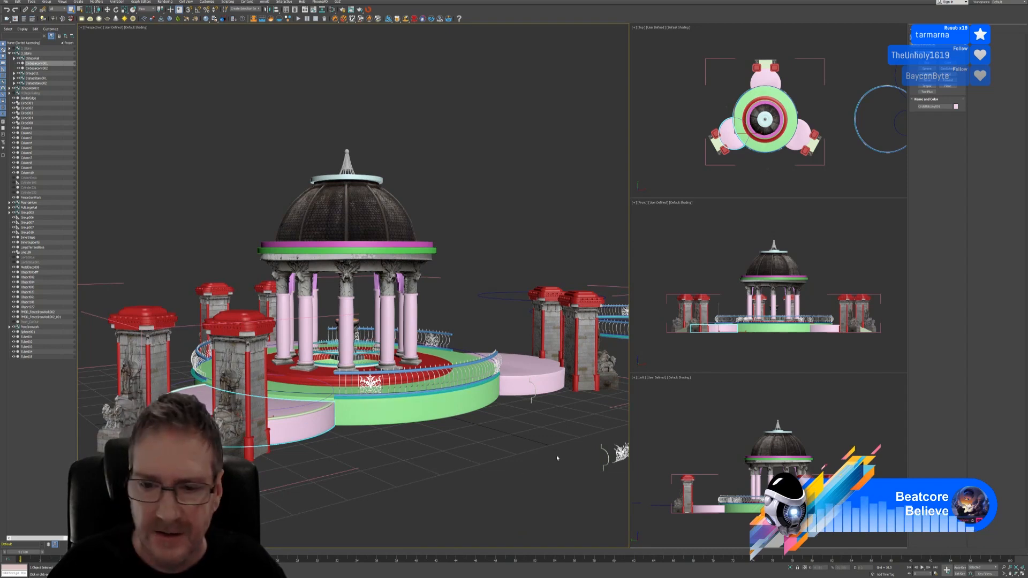
Select the loose curved baluster beside the base and move it slightly farther from the pavilion
{"action": "left_click", "coordinate": [532, 391]}
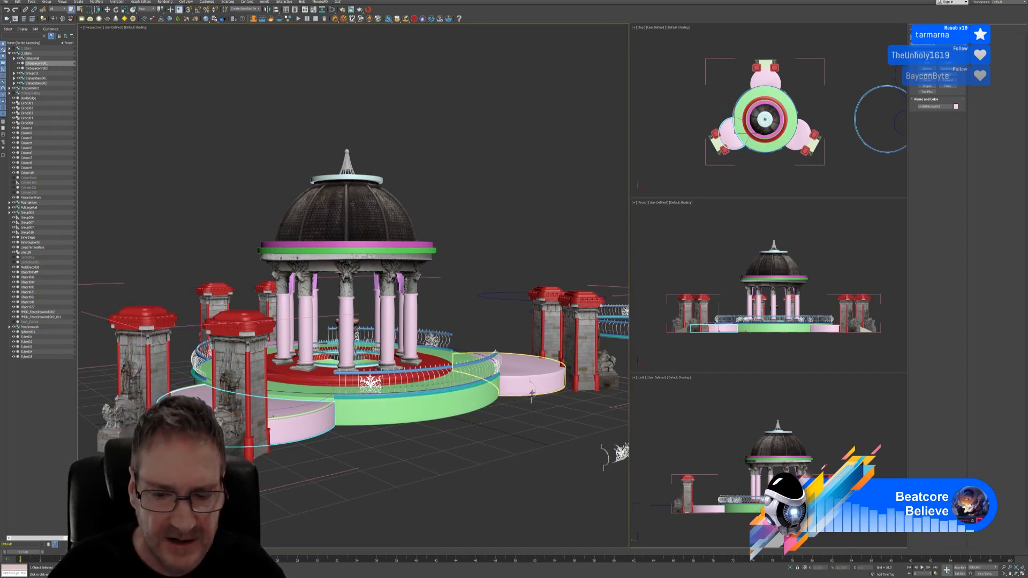
{"action": "scroll", "coordinate": [532, 392], "scroll_direction": "up", "scroll_amount": 5}
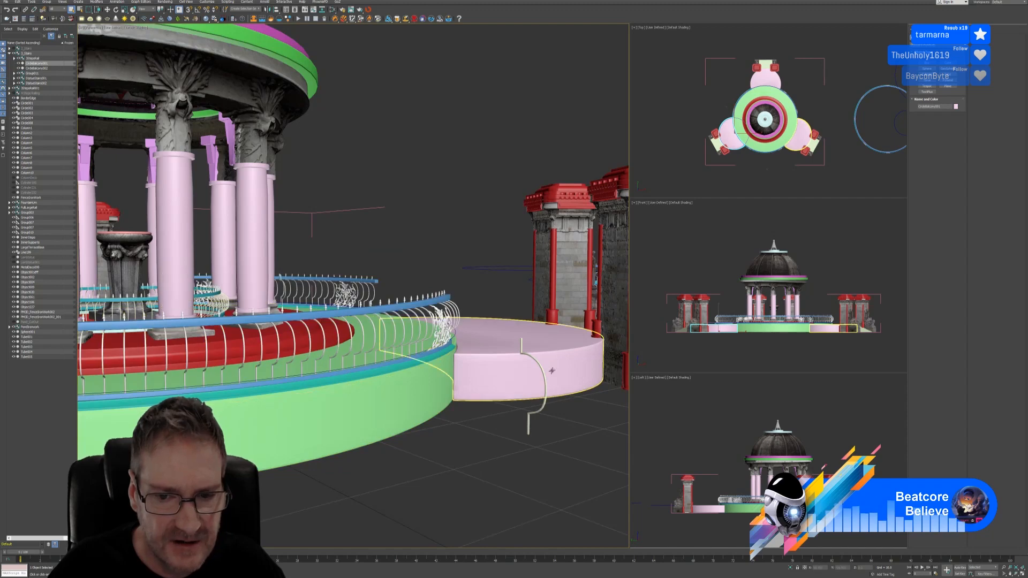
{"action": "left_click", "coordinate": [543, 373]}
{"action": "left_click", "coordinate": [543, 373]}
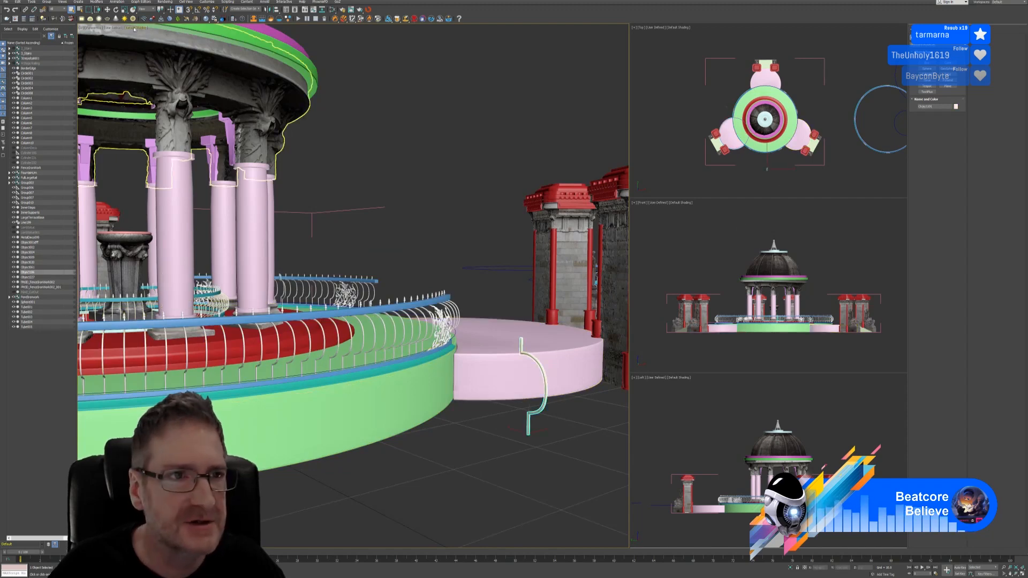
{"action": "key", "text": "w"}
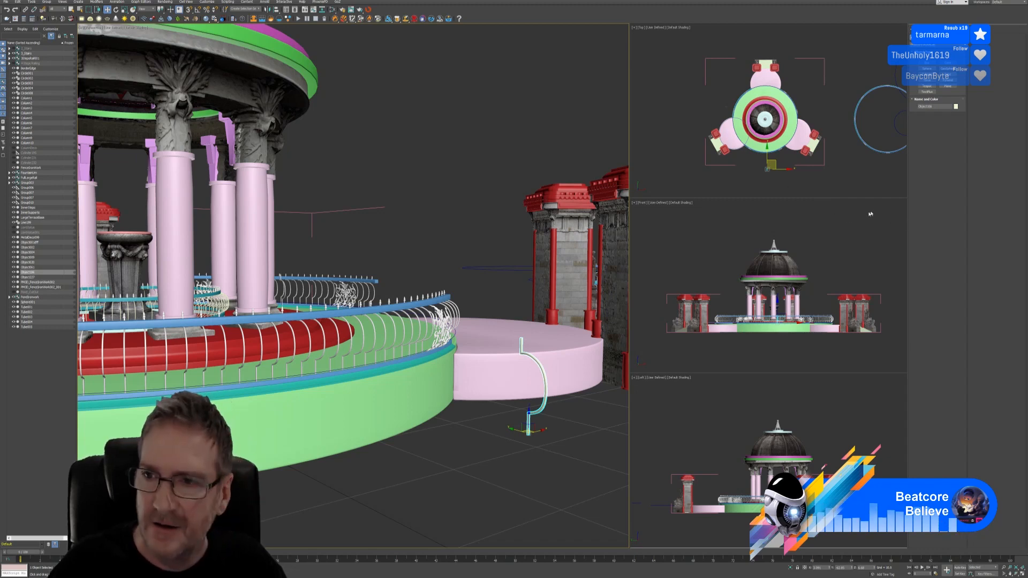
{"action": "middle_click_drag", "start_coordinate": [803, 171], "coordinate": [811, 171]}
{"action": "scroll", "coordinate": [782, 155], "scroll_direction": "up", "scroll_amount": 3}
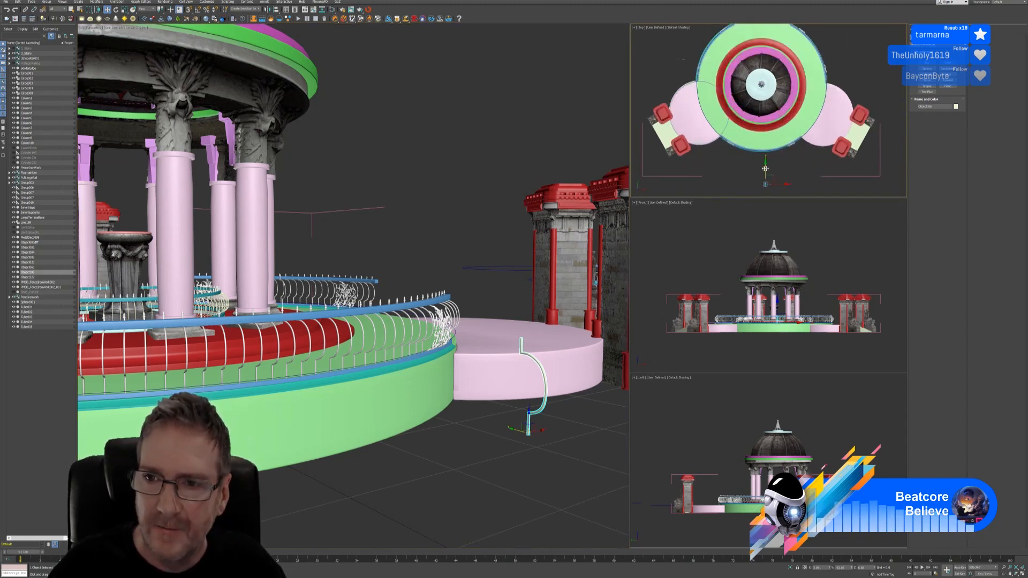
{"action": "left_click_drag", "start_coordinate": [765, 169], "coordinate": [796, 174]}
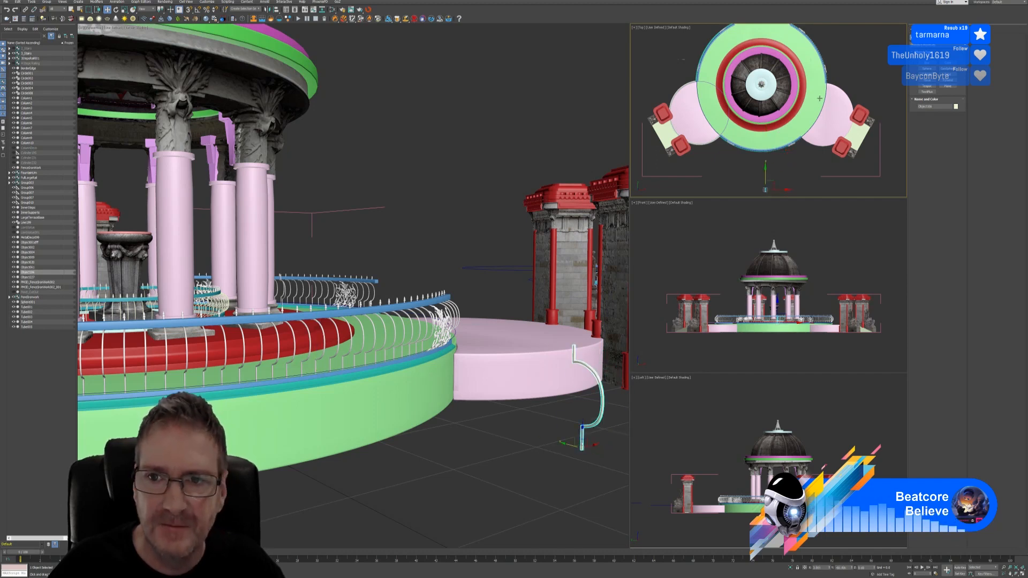
Isolate the circle spline around the side platform together with the loose baluster, then clear the selection
{"action": "middle_click_drag", "start_coordinate": [731, 160], "coordinate": [740, 163]}
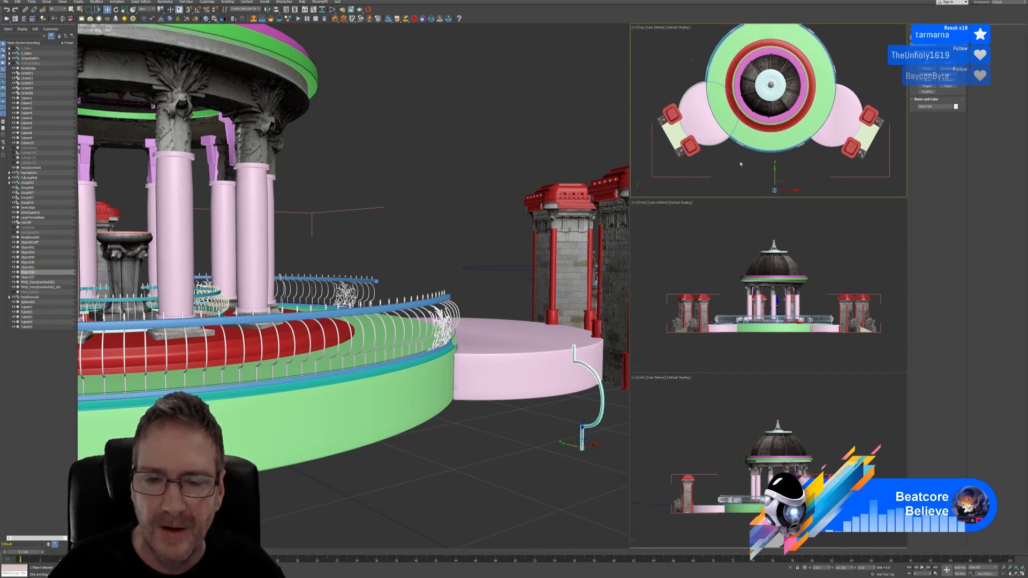
{"action": "scroll", "coordinate": [512, 326], "scroll_direction": "down", "scroll_amount": 4}
{"action": "middle_click_drag", "start_coordinate": [461, 364], "coordinate": [488, 438], "text": "alt"}
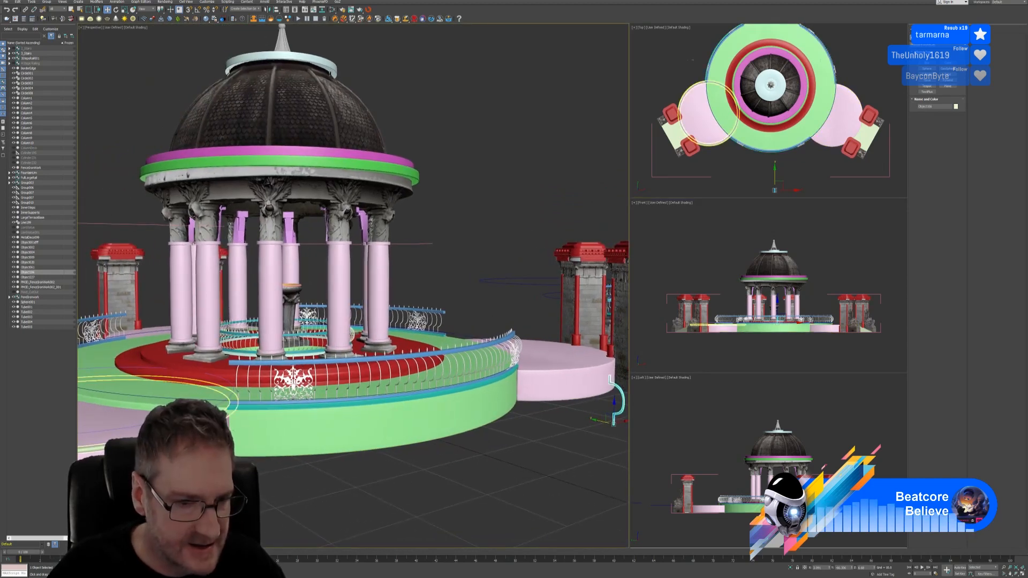
{"action": "left_click", "coordinate": [741, 152], "text": "ctrl"}
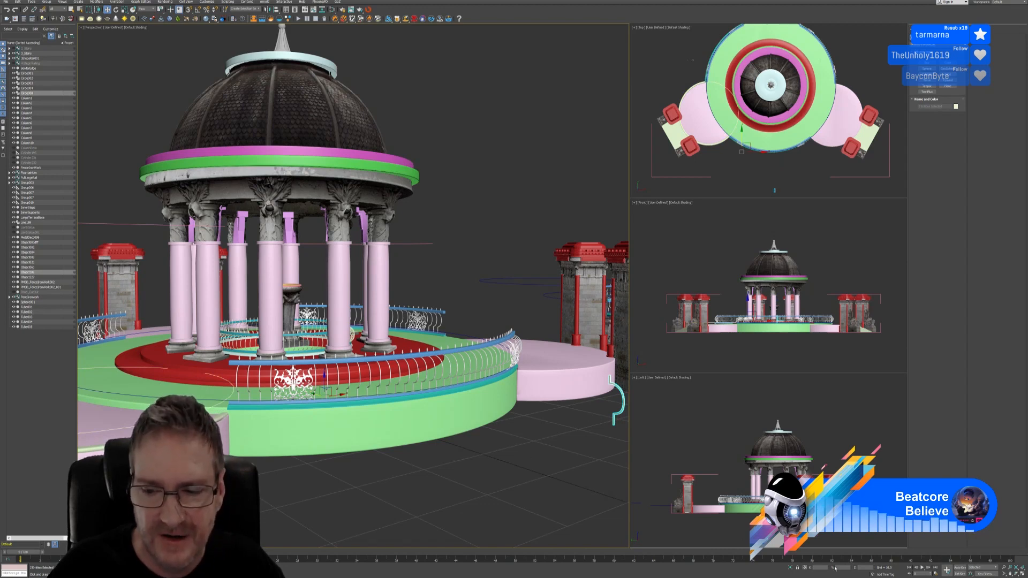
{"action": "left_click", "coordinate": [790, 568]}
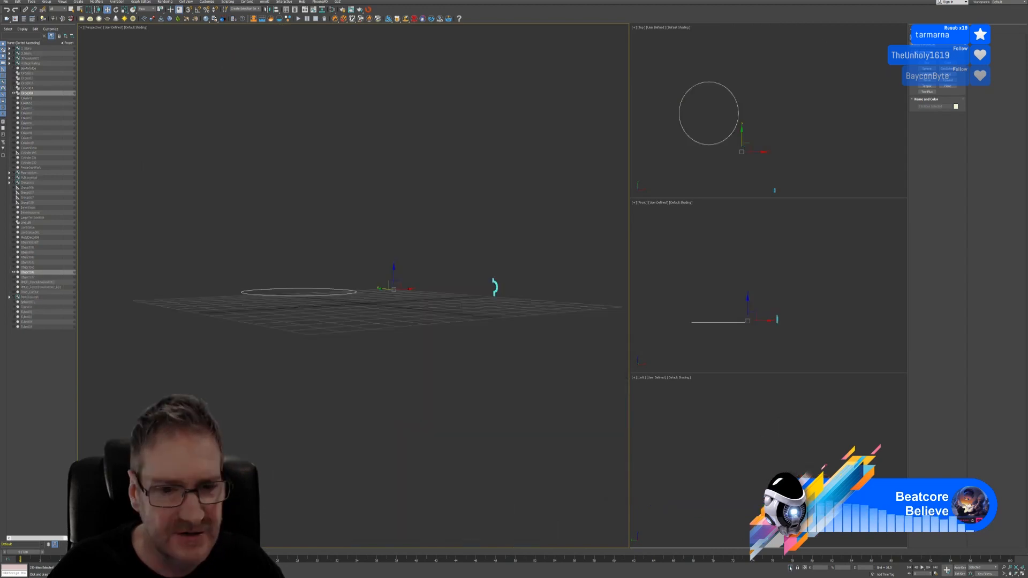
{"action": "left_click", "coordinate": [477, 347]}
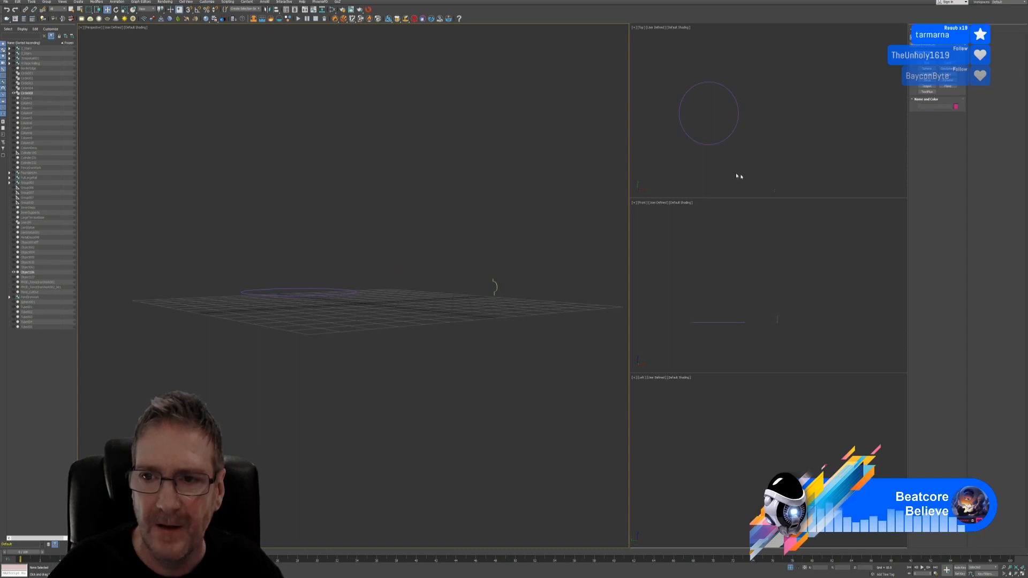
Clone the baluster as a copy and move the copy onto the near edge of the circle
{"action": "left_click", "coordinate": [774, 190]}
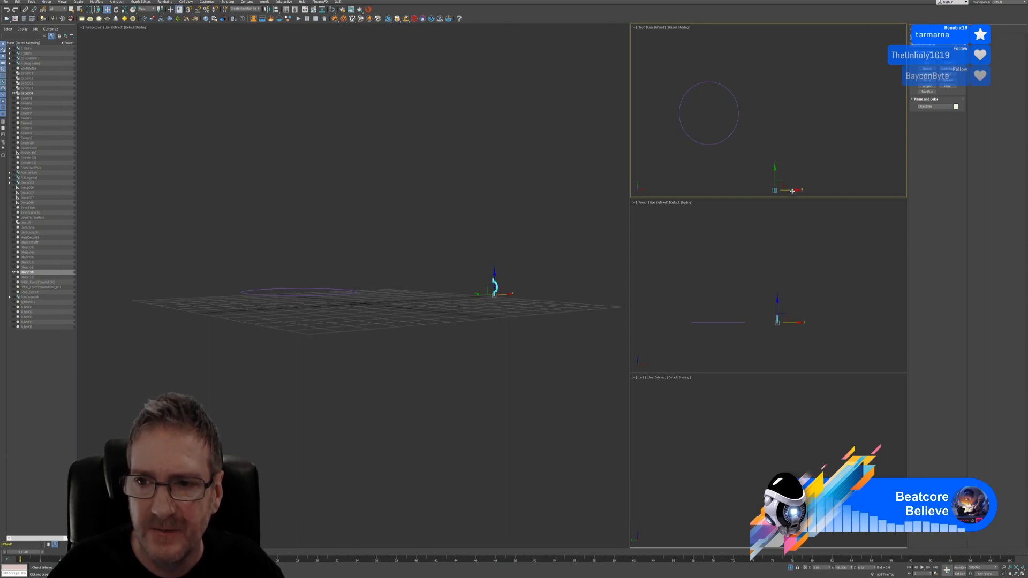
{"action": "mouse_move", "coordinate": [792, 190]}
{"action": "left_mouse_down", "text": "shift"}
{"action": "mouse_move", "coordinate": [739, 194]}
{"action": "mouse_move", "coordinate": [711, 218]}
{"action": "left_mouse_up", "text": "shift"}
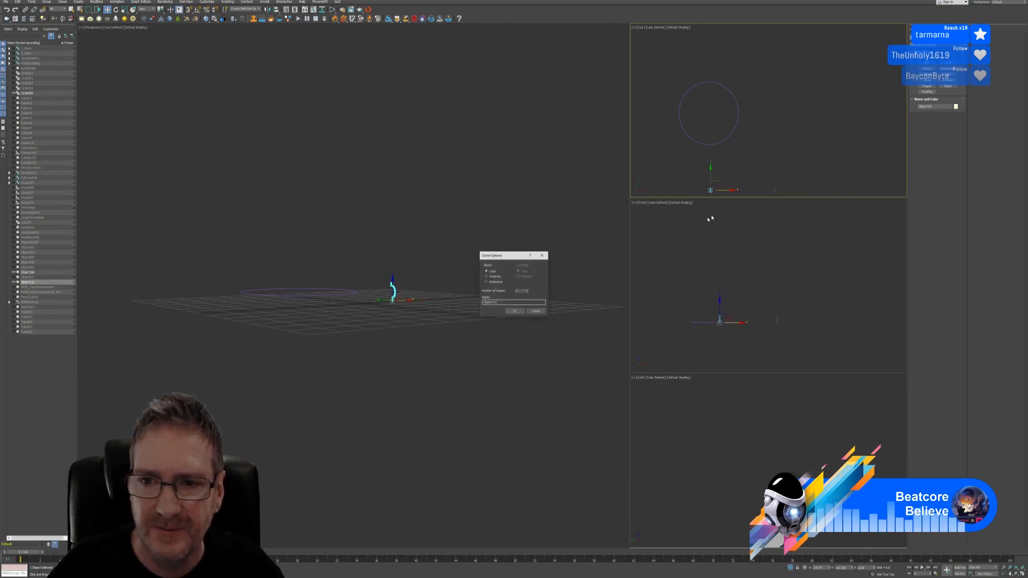
{"action": "left_click", "coordinate": [514, 311]}
{"action": "left_click_drag", "start_coordinate": [720, 178], "coordinate": [722, 128]}
Fine-tune the baluster copy's position so its pivot lies on the circle spline and its foot rests at the spline's height
{"action": "scroll", "coordinate": [362, 312], "scroll_direction": "up", "scroll_amount": 8}
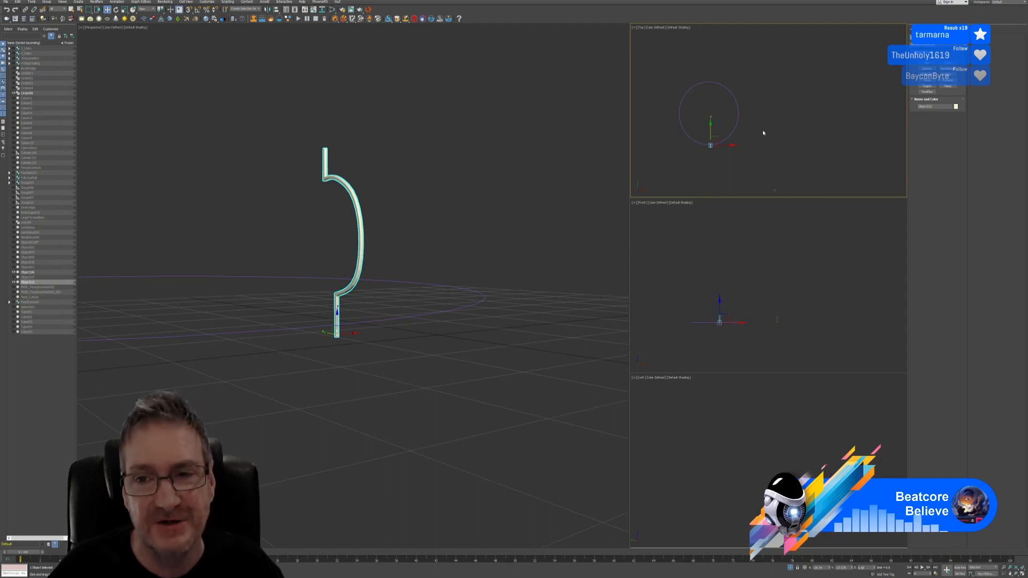
{"action": "scroll", "coordinate": [729, 119], "scroll_direction": "up", "scroll_amount": 5}
{"action": "scroll", "coordinate": [730, 119], "scroll_direction": "up", "scroll_amount": 5}
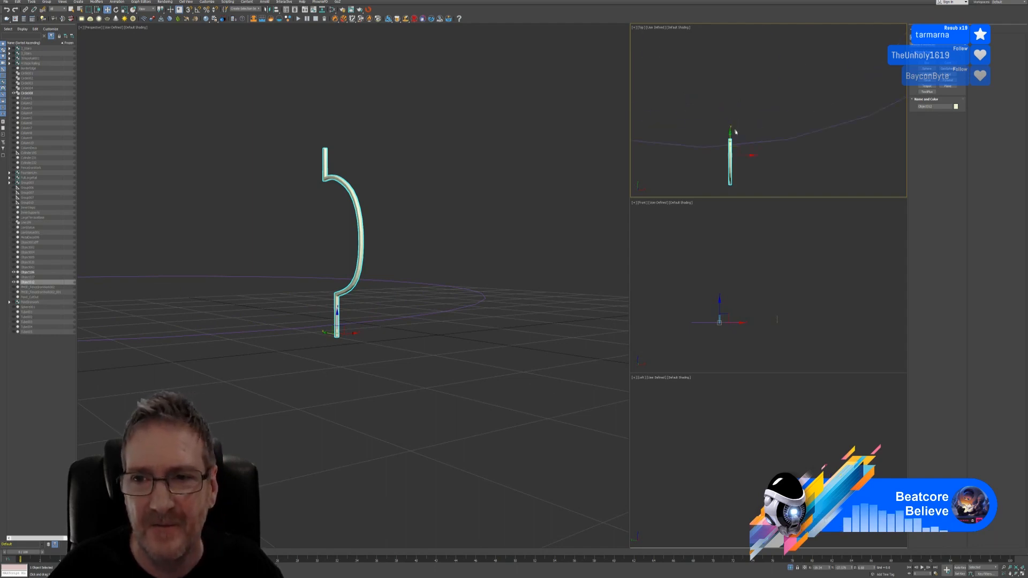
{"action": "left_click_drag", "start_coordinate": [729, 141], "coordinate": [741, 110]}
{"action": "scroll", "coordinate": [717, 323], "scroll_direction": "up", "scroll_amount": 2}
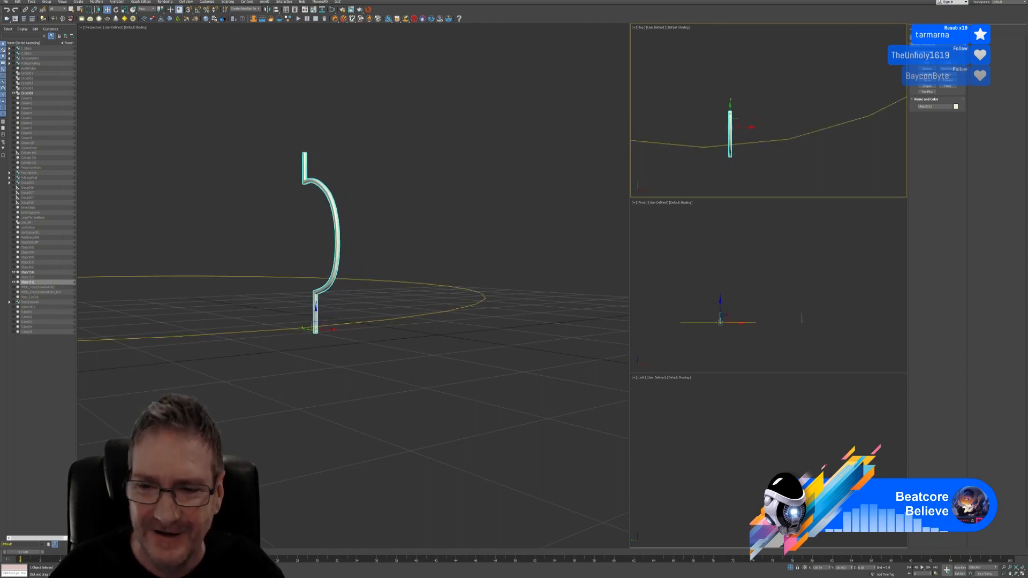
{"action": "scroll", "coordinate": [806, 503], "scroll_direction": "up", "scroll_amount": 5}
{"action": "scroll", "coordinate": [829, 503], "scroll_direction": "up", "scroll_amount": 4}
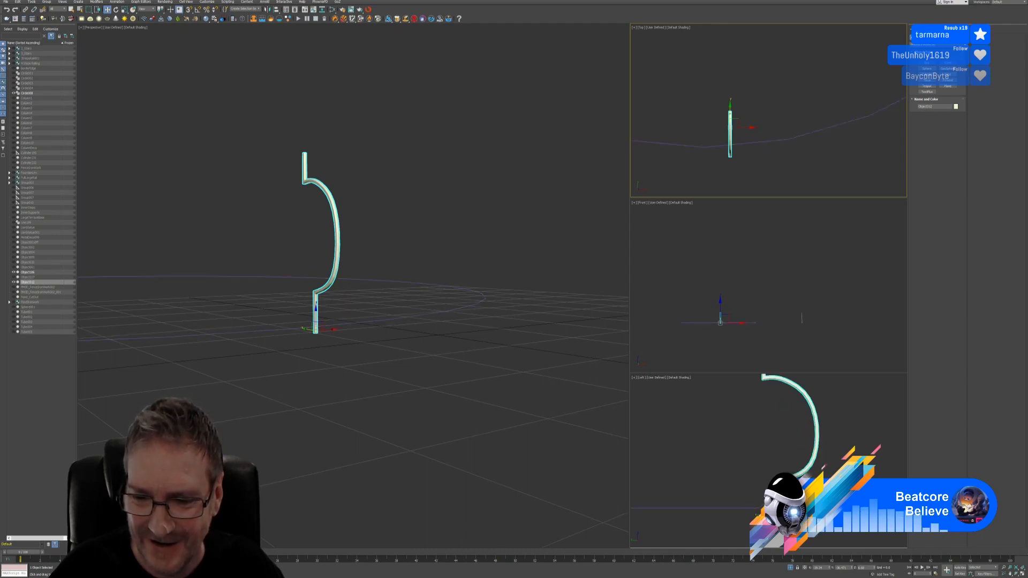
{"action": "middle_click_drag", "start_coordinate": [828, 500], "coordinate": [827, 459]}
{"action": "left_click_drag", "start_coordinate": [796, 475], "coordinate": [803, 442]}
Distribute the selected baluster as 20 instances along the circle spline with the Spacing Tool
{"action": "scroll", "coordinate": [408, 396], "scroll_direction": "down", "scroll_amount": 8}
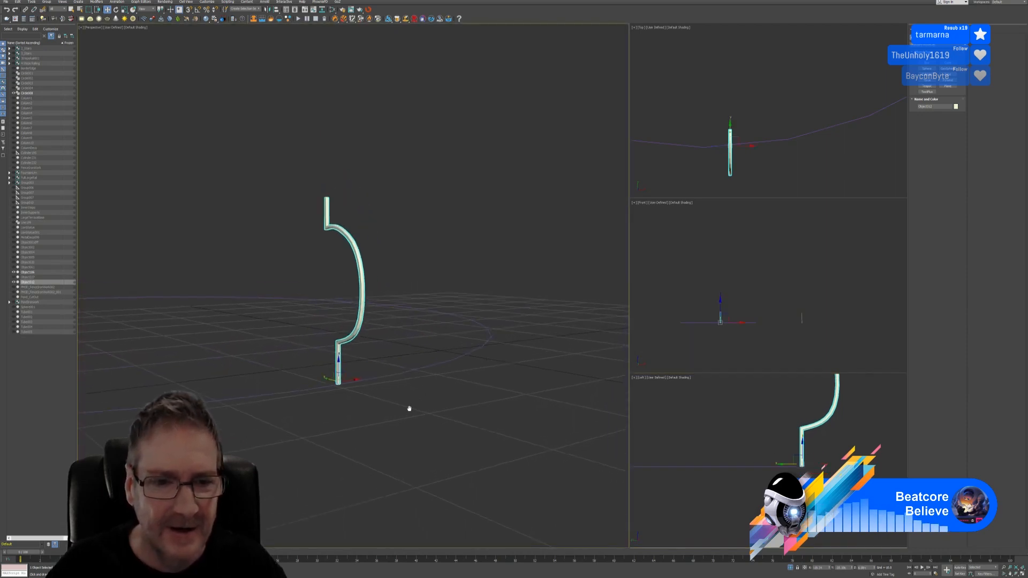
{"action": "middle_click_drag", "start_coordinate": [454, 308], "coordinate": [449, 318]}
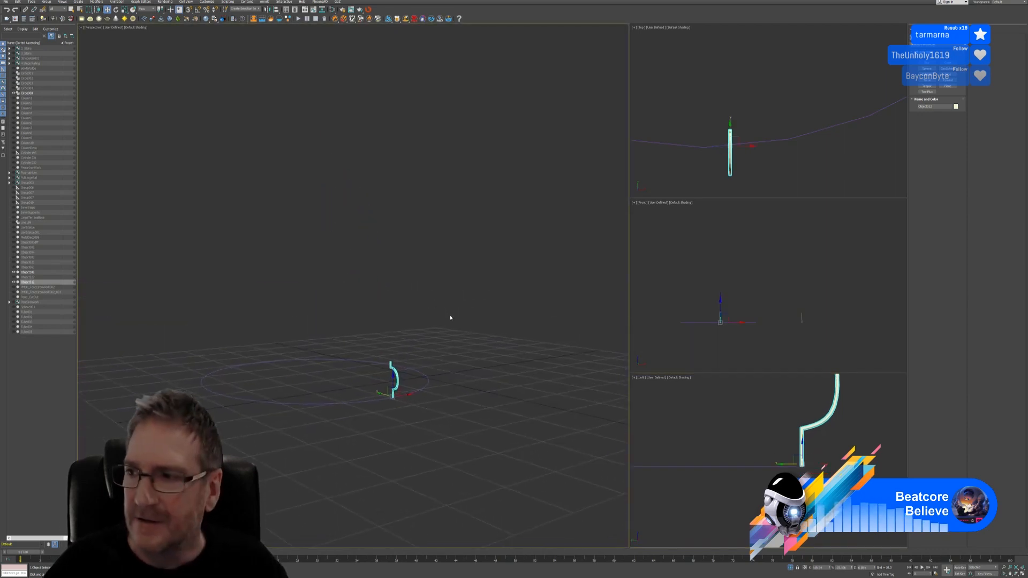
{"action": "left_click", "coordinate": [32, 3]}
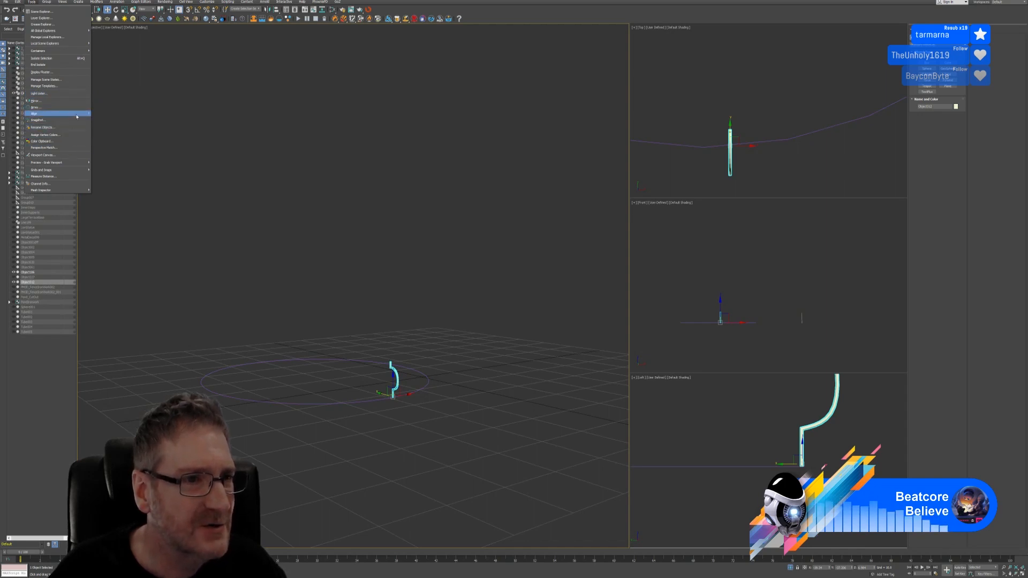
{"action": "mouse_move", "coordinate": [77, 116]}
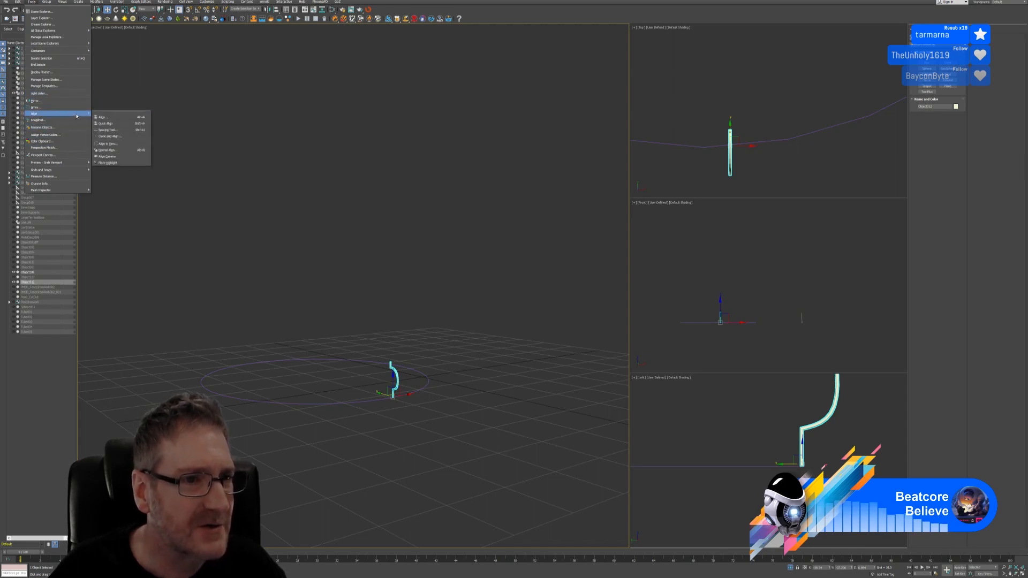
{"action": "left_click", "coordinate": [110, 129]}
{"action": "left_click_drag", "start_coordinate": [54, 2], "coordinate": [186, 74]}
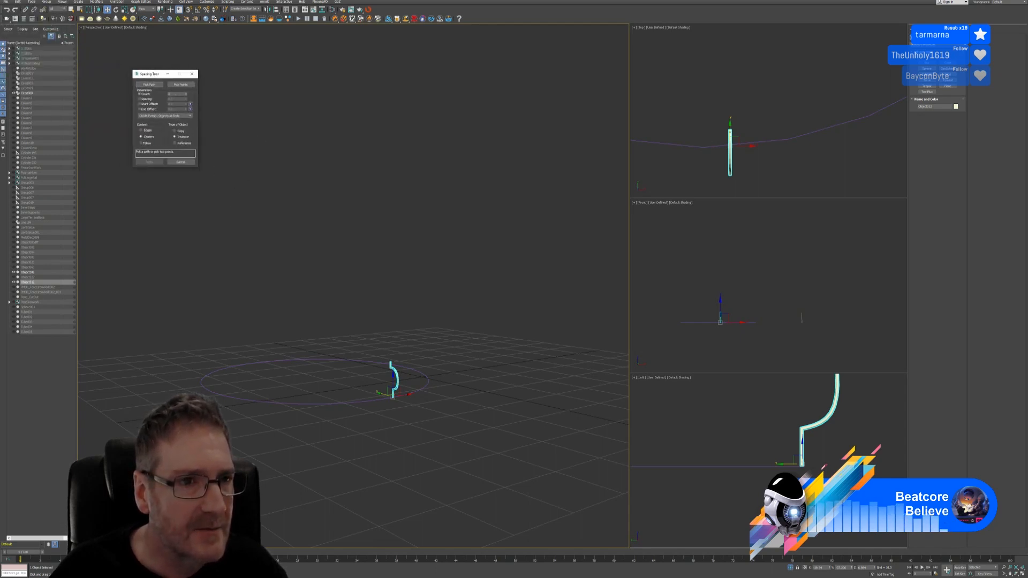
{"action": "double_click", "coordinate": [175, 95]}
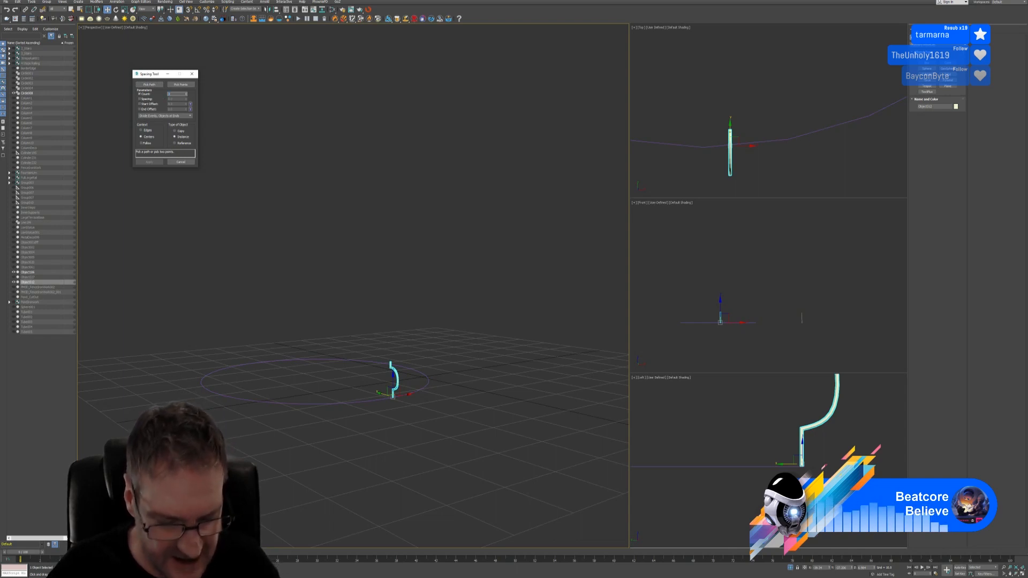
{"action": "type", "text": "20"}
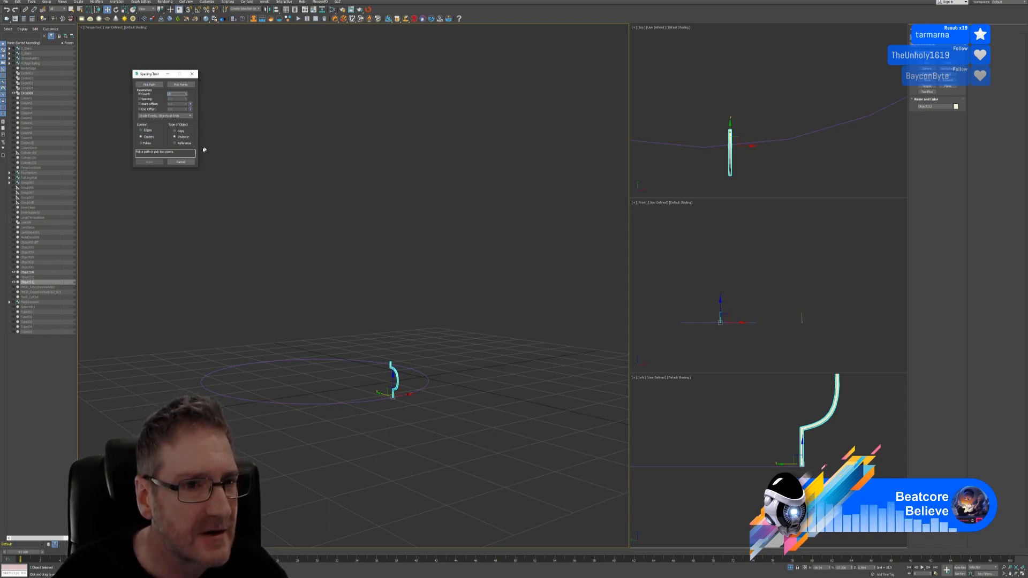
{"action": "left_click", "coordinate": [150, 86]}
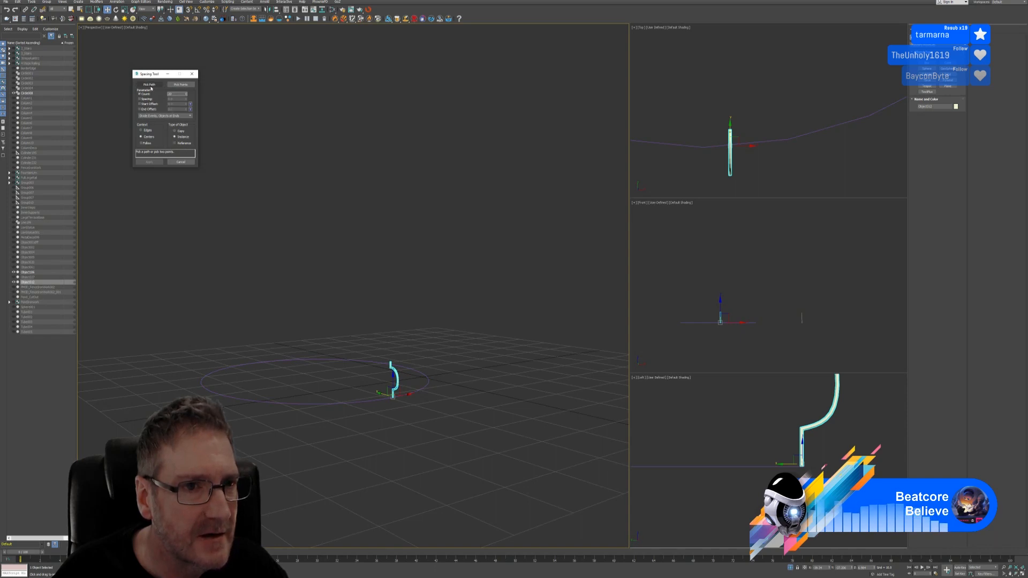
{"action": "left_click", "coordinate": [334, 404]}
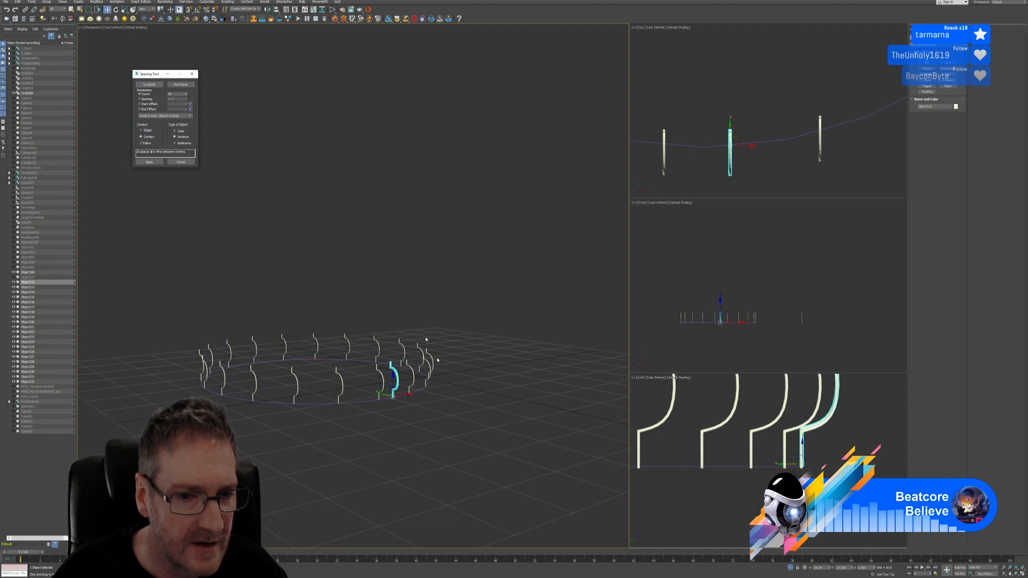
Undo the unrotated baluster distribution and repeat it along the circle spline with Follow enabled
{"action": "middle_click_drag", "start_coordinate": [360, 229], "coordinate": [362, 239], "text": "alt"}
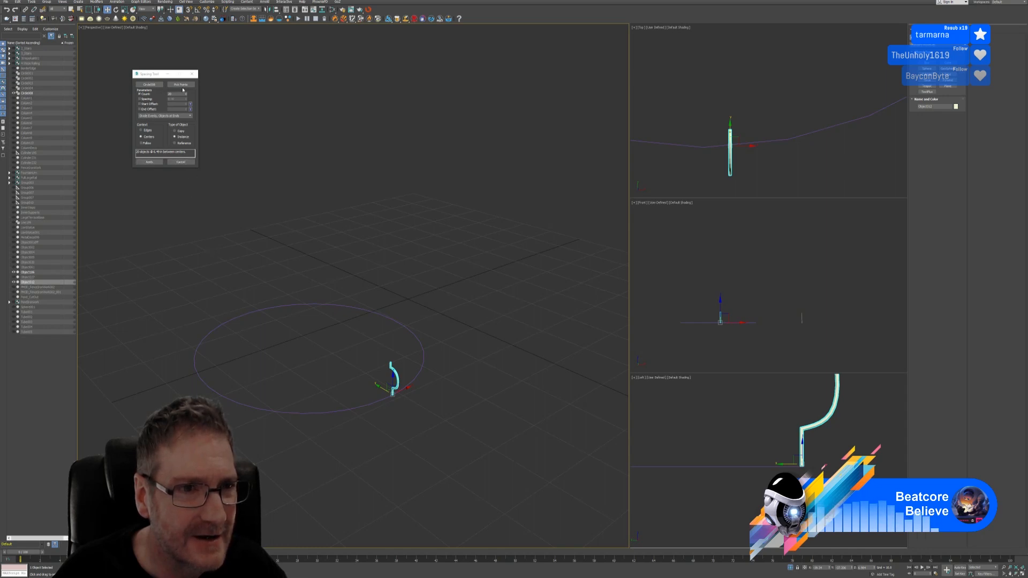
{"action": "left_click", "coordinate": [146, 161]}
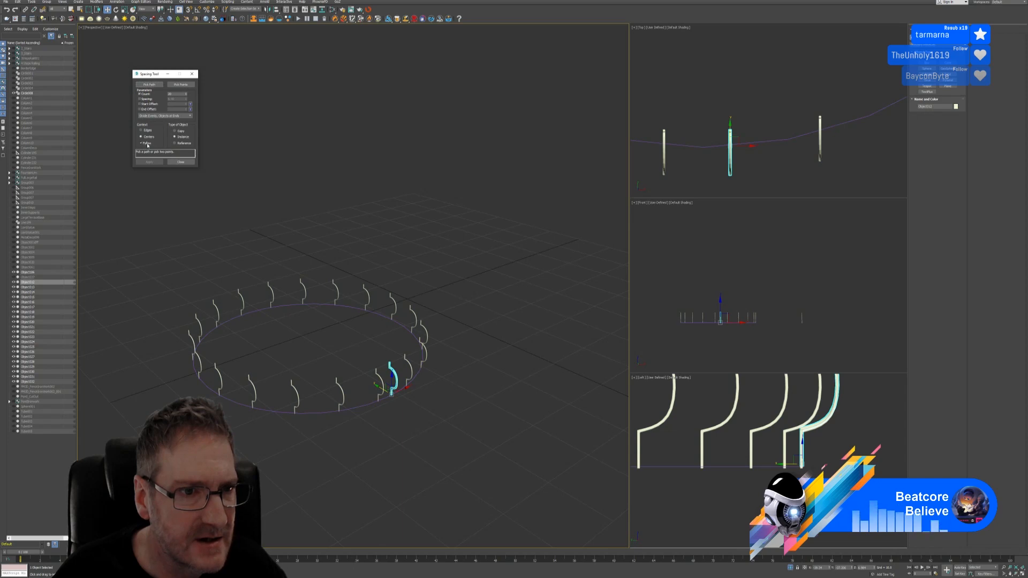
{"action": "left_click", "coordinate": [149, 85]}
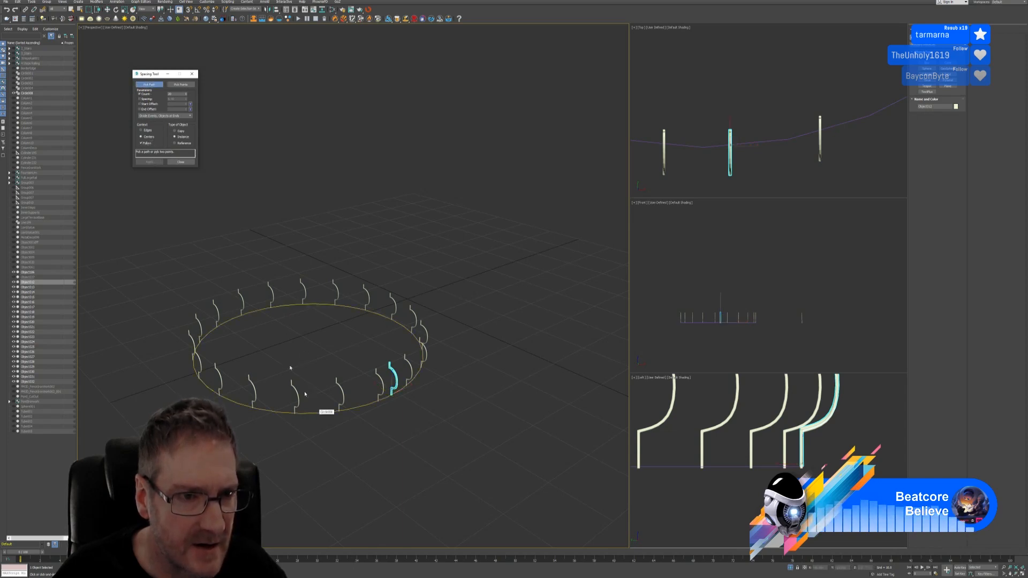
{"action": "left_click", "coordinate": [324, 413]}
{"action": "left_click", "coordinate": [7, 9]}
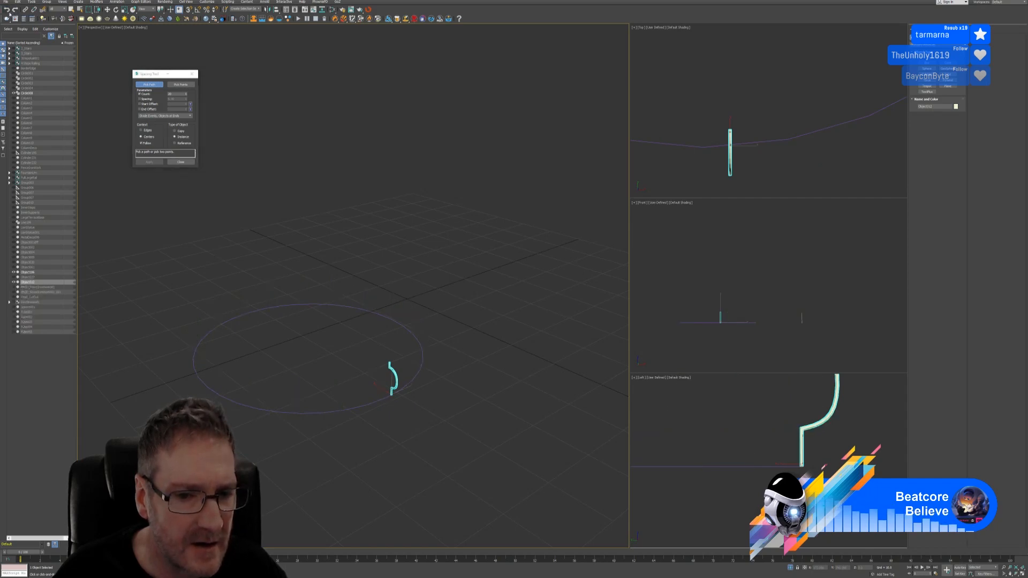
{"action": "left_click", "coordinate": [289, 416]}
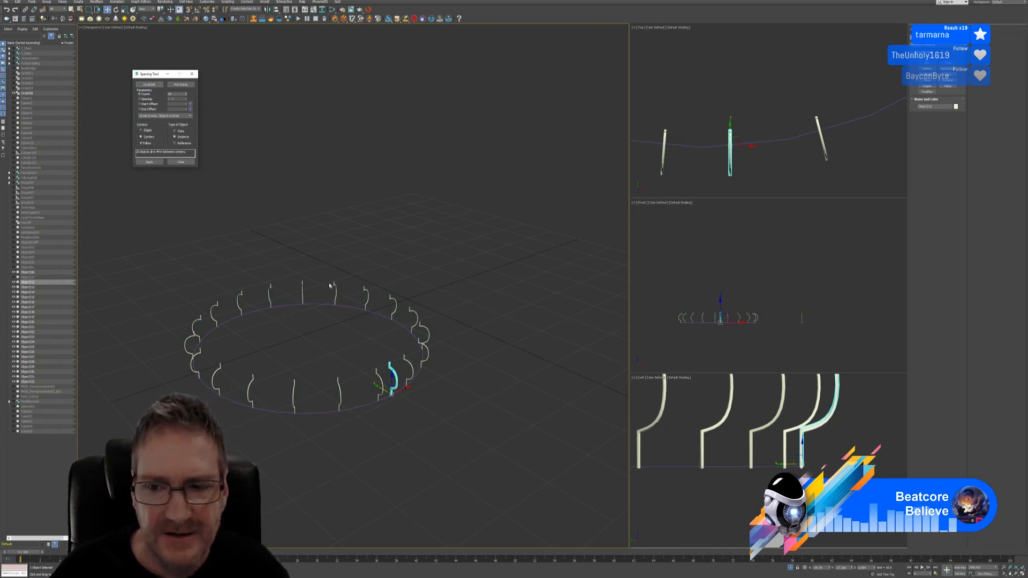
Try a denser baluster ring by setting the Spacing Tool count to 40 and then to 60
{"action": "left_click_drag", "start_coordinate": [174, 95], "coordinate": [164, 93]}
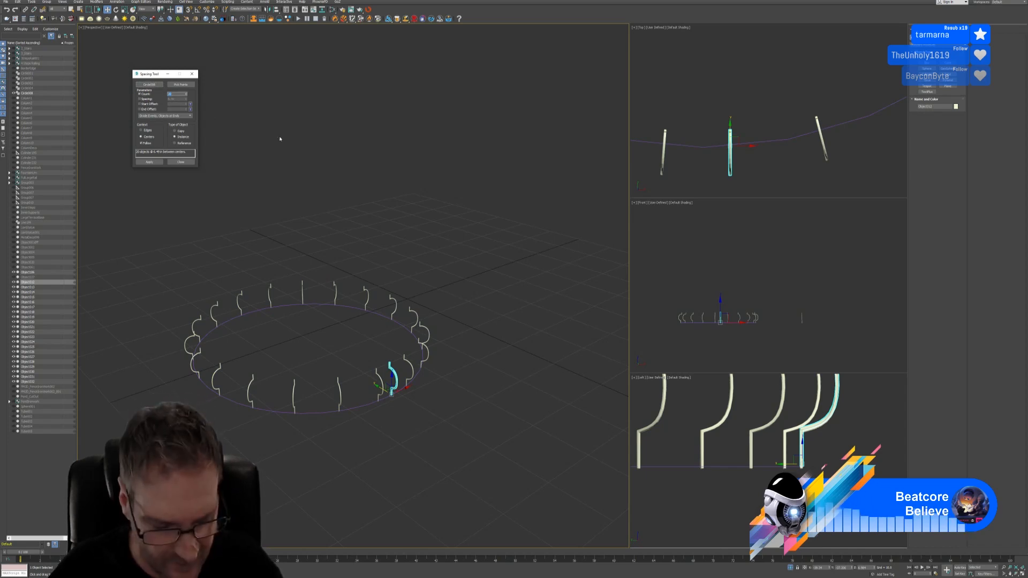
{"action": "type", "text": "40"}
{"action": "key", "text": "Return"}
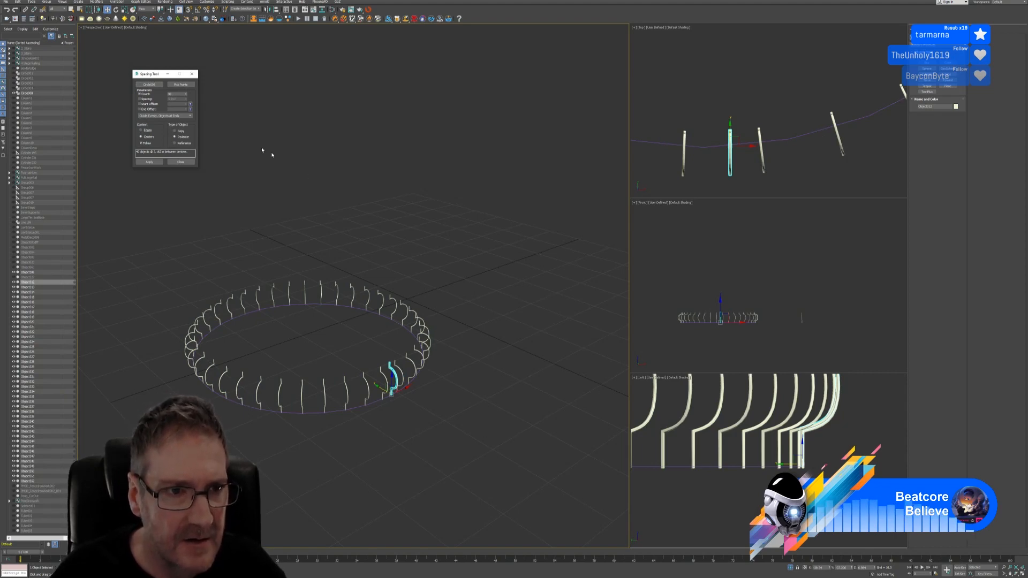
{"action": "double_click", "coordinate": [177, 94]}
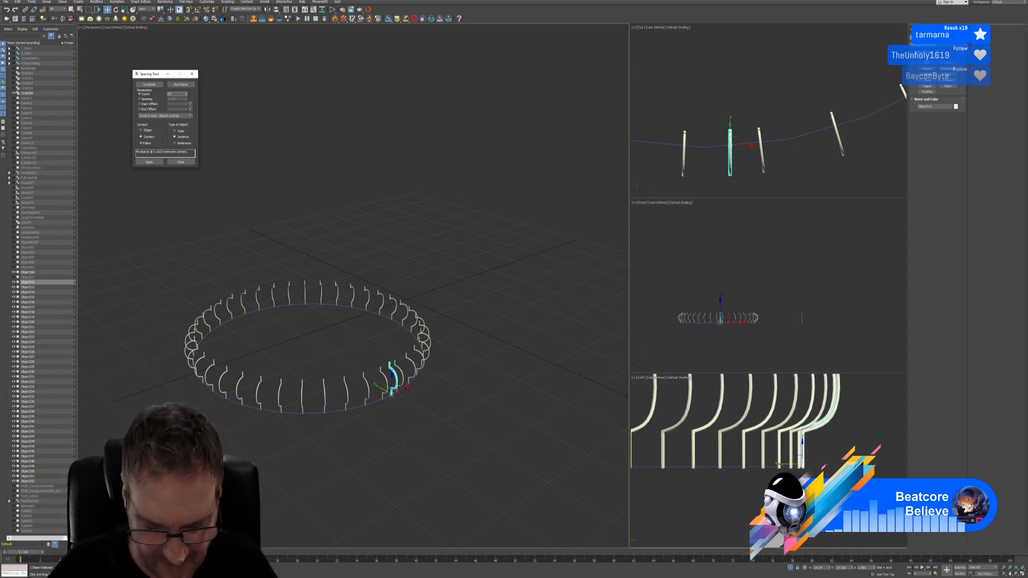
{"action": "type", "text": "60"}
{"action": "key", "text": "Return"}
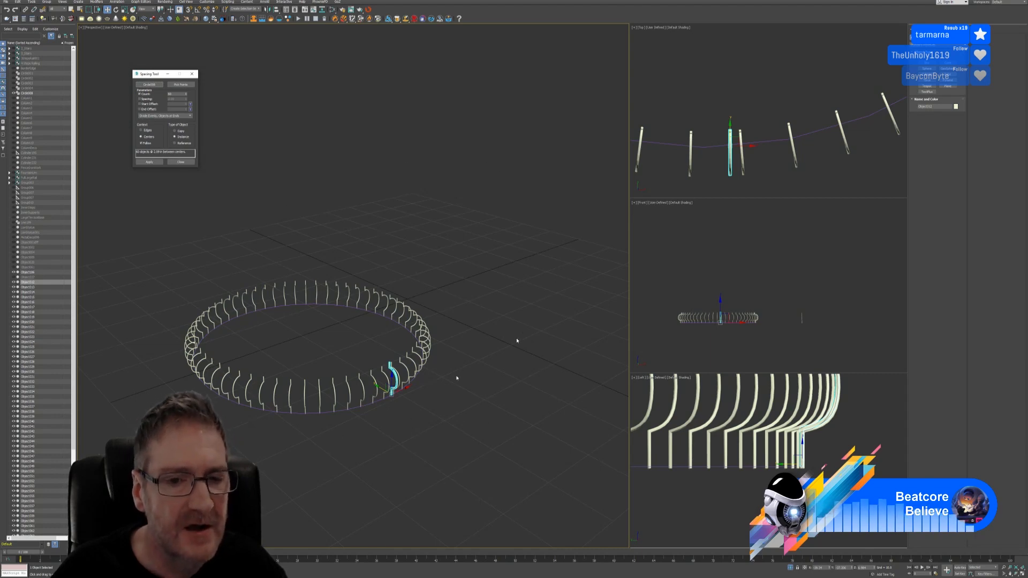
End the isolation to show the whole pavilion and step the baluster count down and back up by one
{"action": "left_click", "coordinate": [791, 568]}
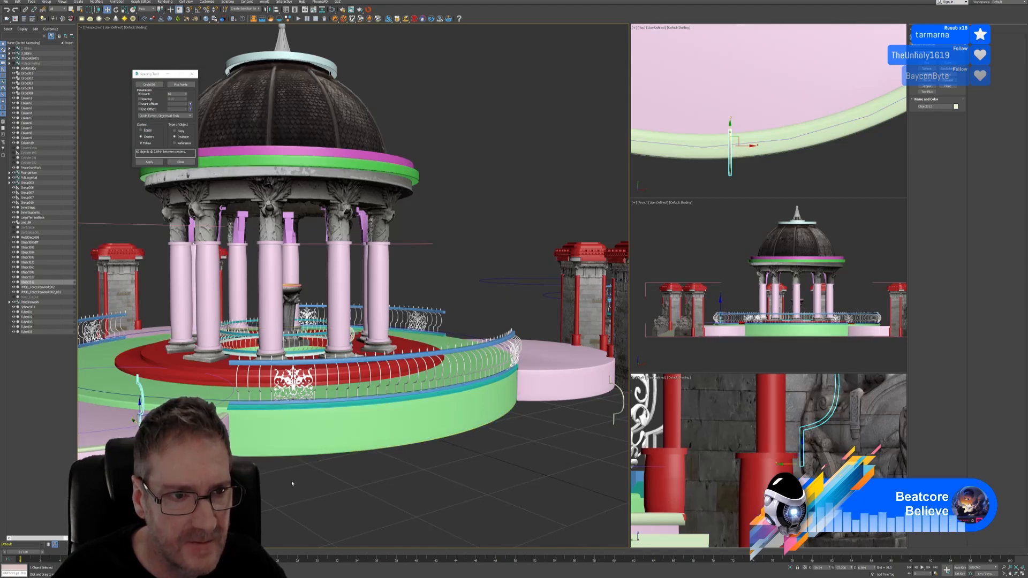
{"action": "middle_click_drag", "start_coordinate": [291, 484], "coordinate": [408, 472]}
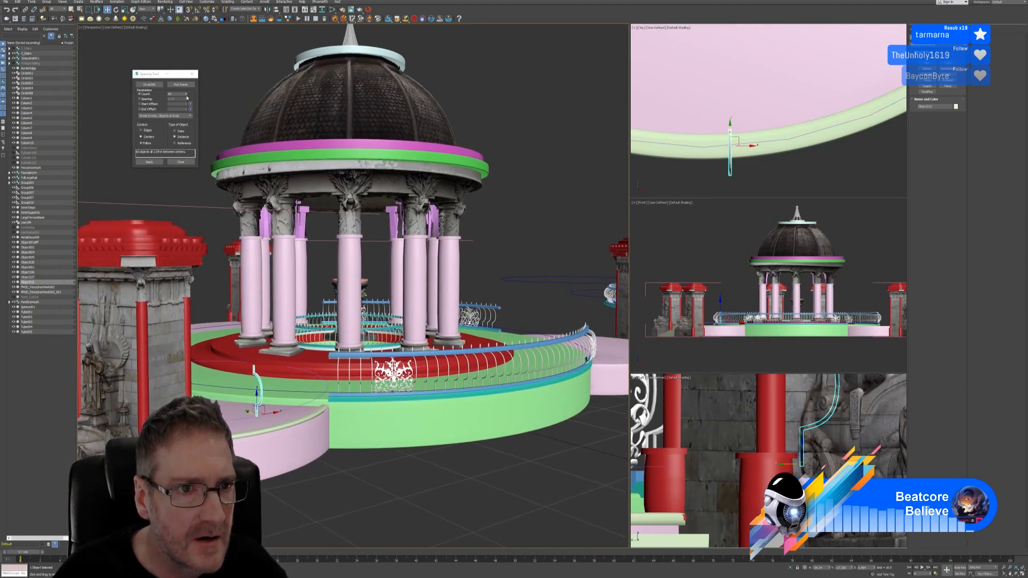
{"action": "left_click", "coordinate": [186, 97]}
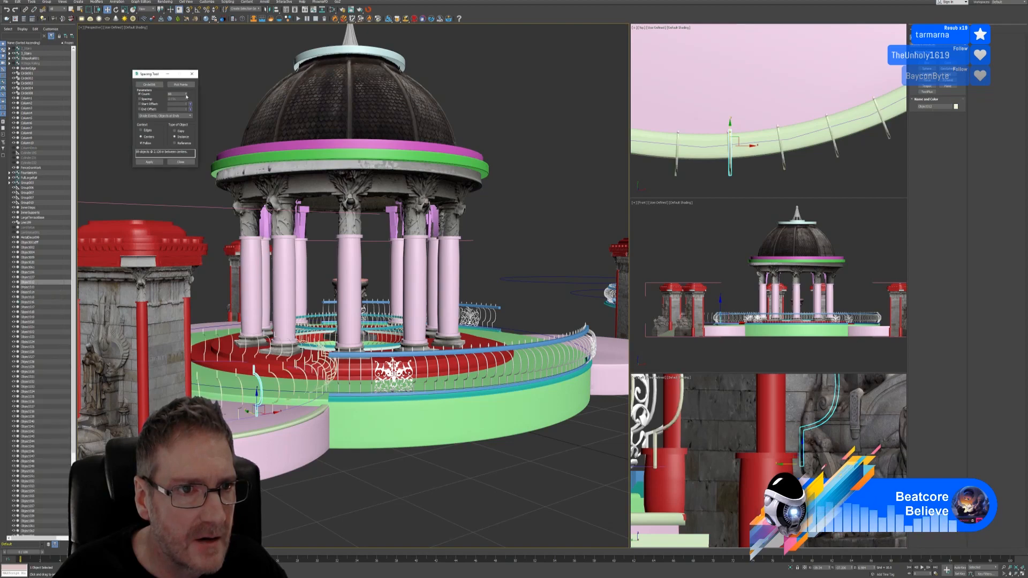
{"action": "left_click", "coordinate": [186, 94]}
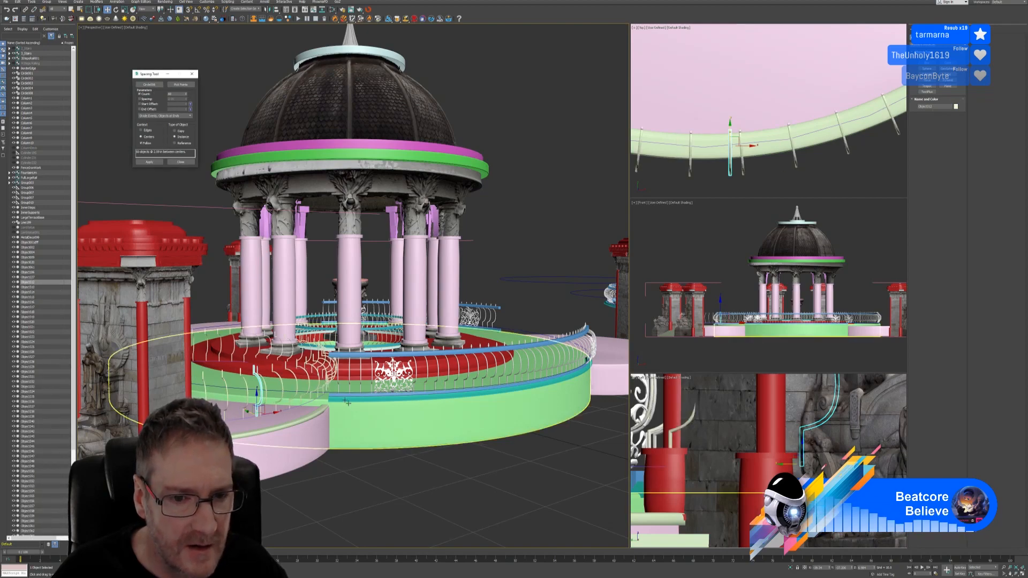
Try matching the main railing's density with a baluster count of 70 and then 90
{"action": "scroll", "coordinate": [319, 384], "scroll_direction": "up", "scroll_amount": 3}
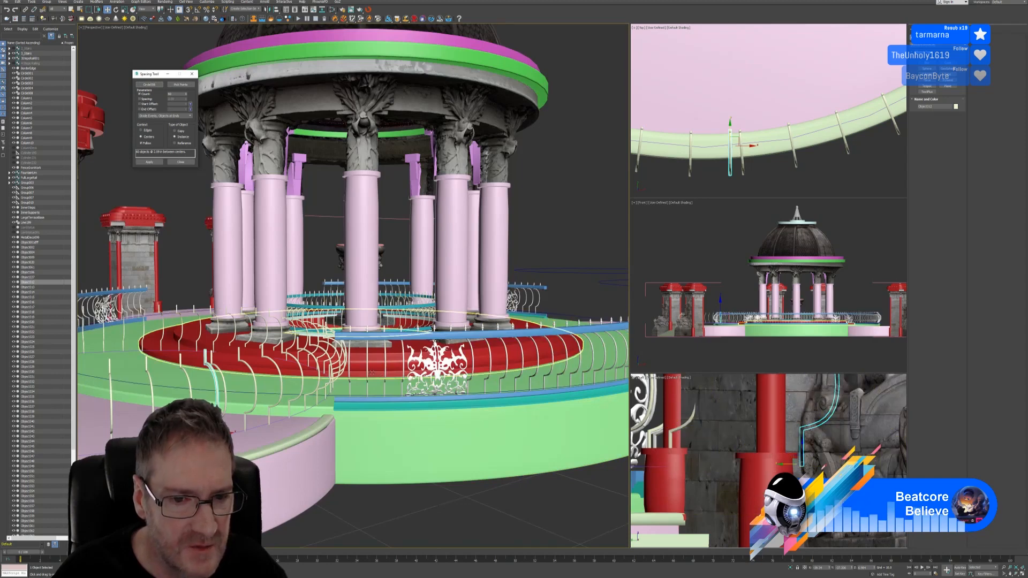
{"action": "double_click", "coordinate": [179, 95]}
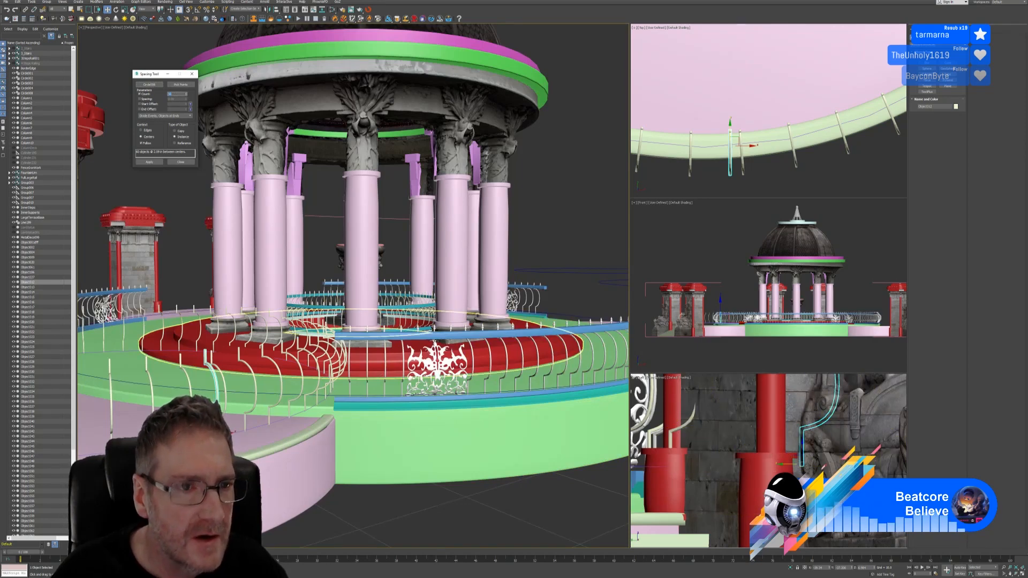
{"action": "type", "text": "70"}
{"action": "key", "text": "Return"}
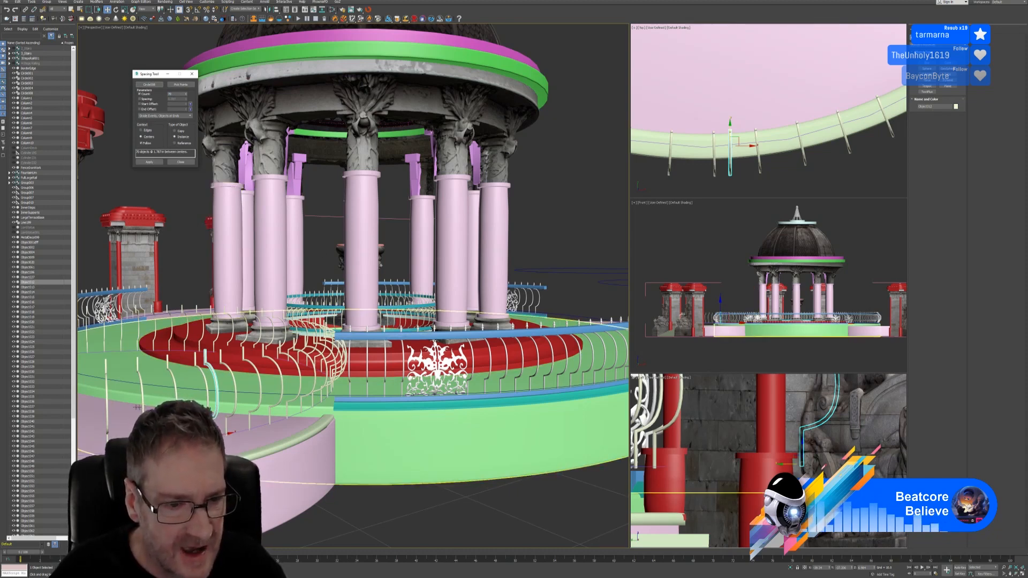
{"action": "left_click_drag", "start_coordinate": [176, 94], "coordinate": [156, 106]}
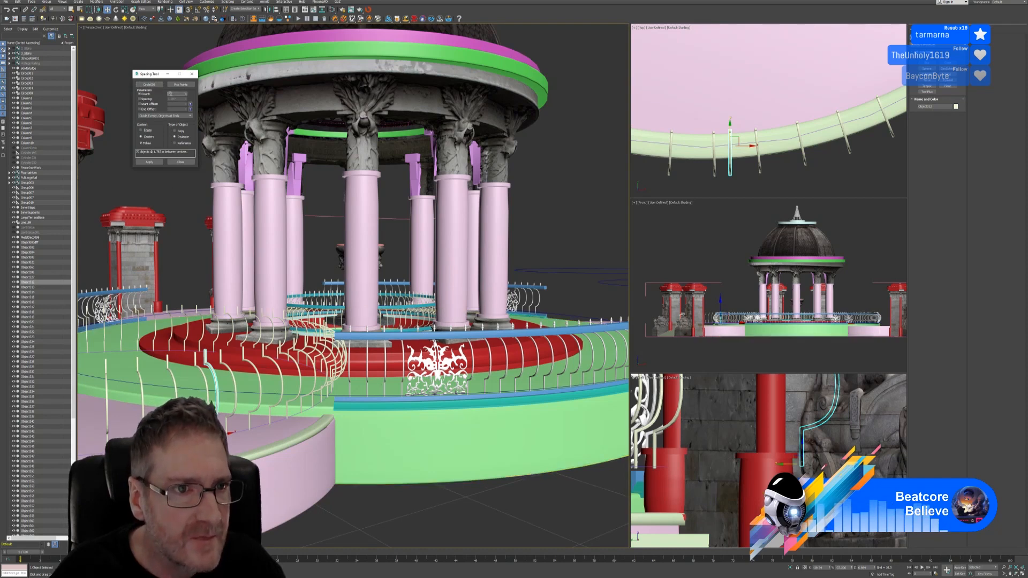
{"action": "type", "text": "50"}
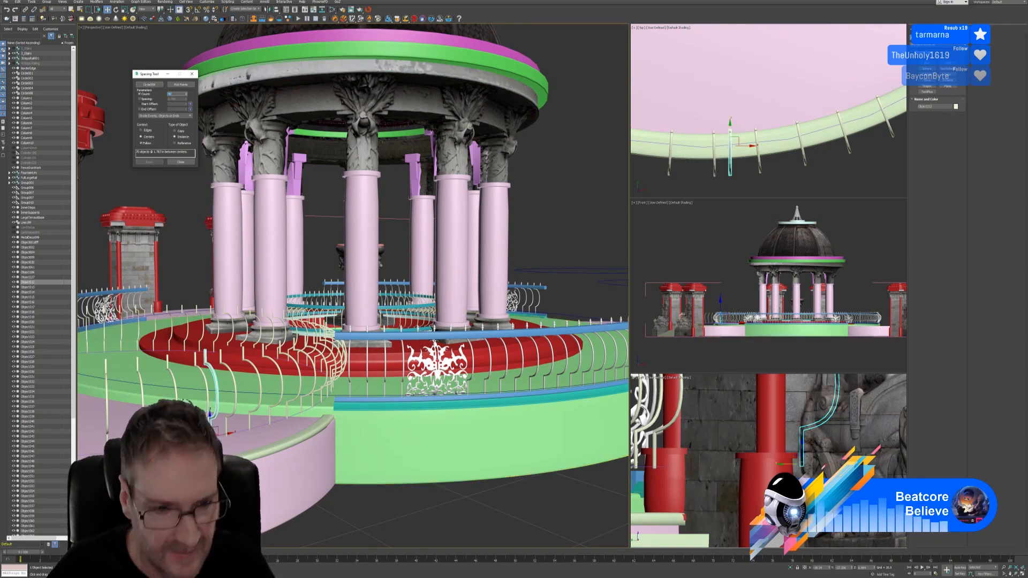
{"action": "key", "text": "Return"}
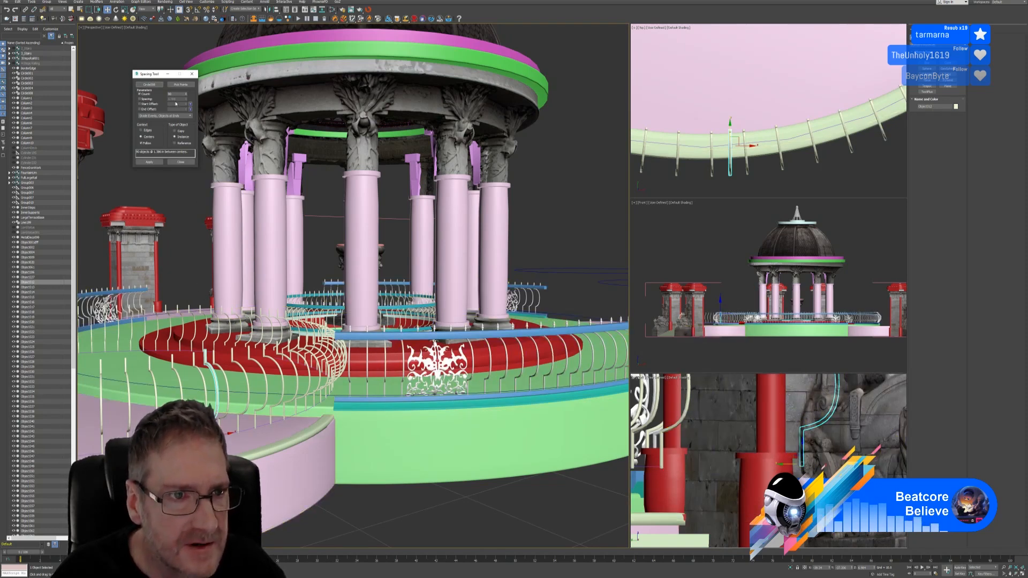
Raise the baluster count to about 100 in small increments to match the main railing's spacing
{"action": "left_click_drag", "start_coordinate": [174, 95], "coordinate": [153, 105]}
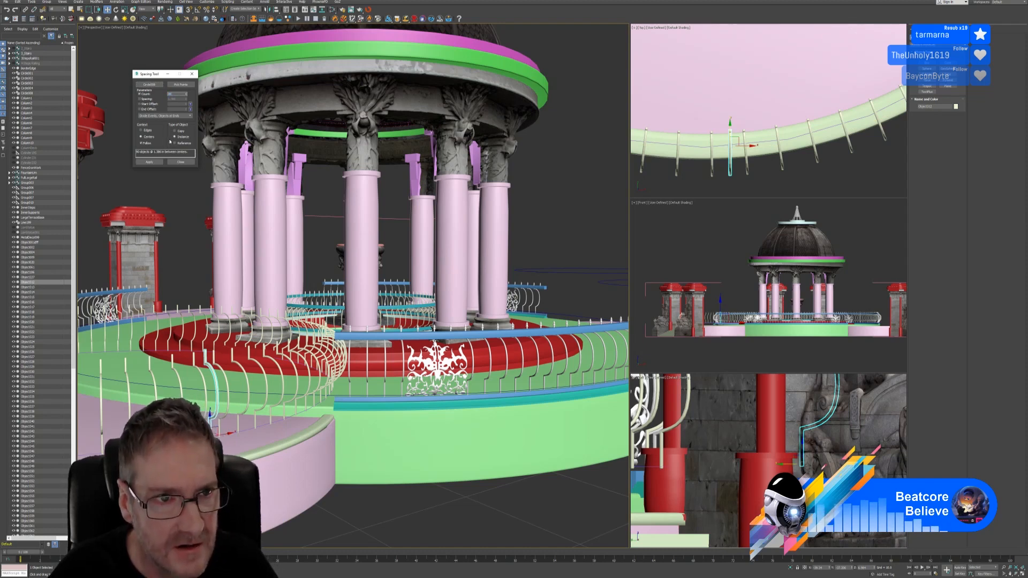
{"action": "left_click", "coordinate": [186, 96]}
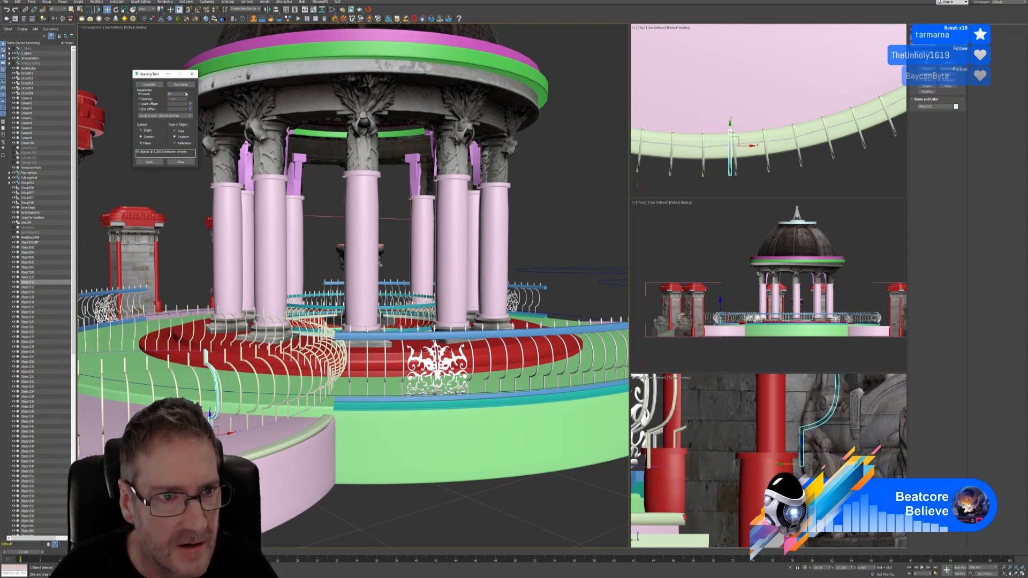
{"action": "left_click", "coordinate": [186, 93]}
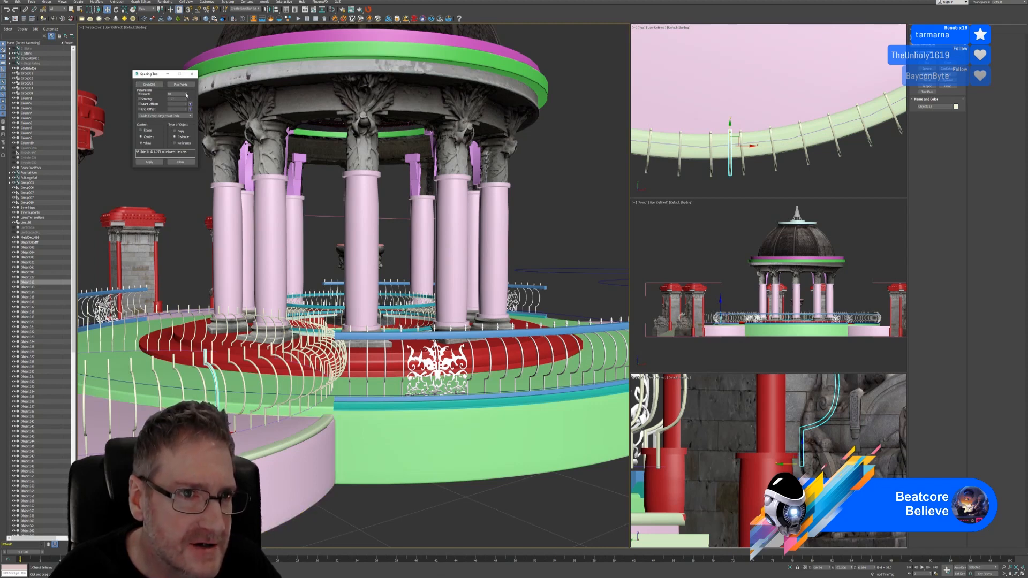
{"action": "left_click", "coordinate": [186, 94]}
{"action": "left_click", "coordinate": [186, 94]}
{"action": "left_click", "coordinate": [187, 94]}
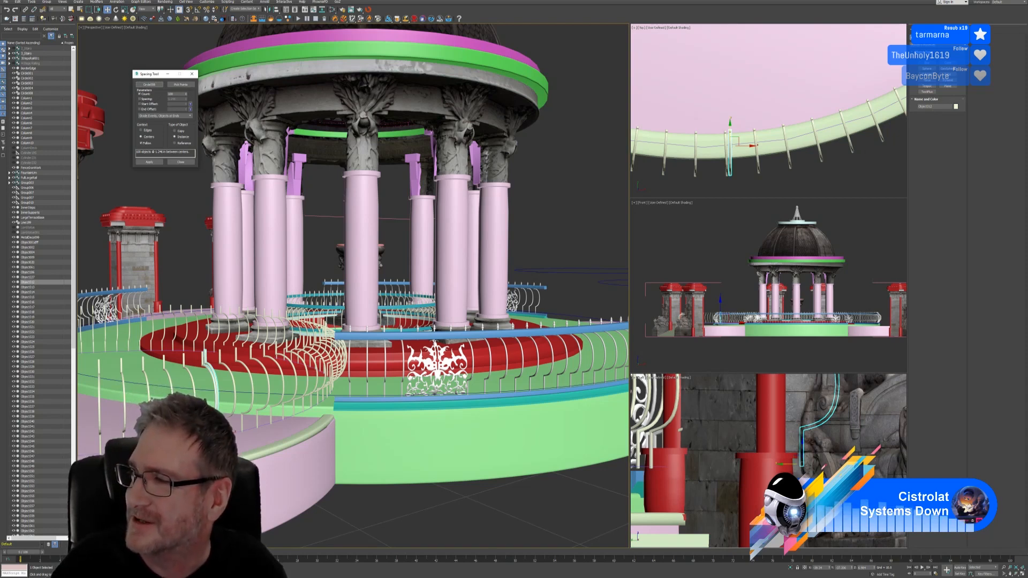
Raise the Spacing Tool count to about 104 balusters along the circle, apply the distribution and close the tool
{"action": "key", "text": "ctrl+z"}
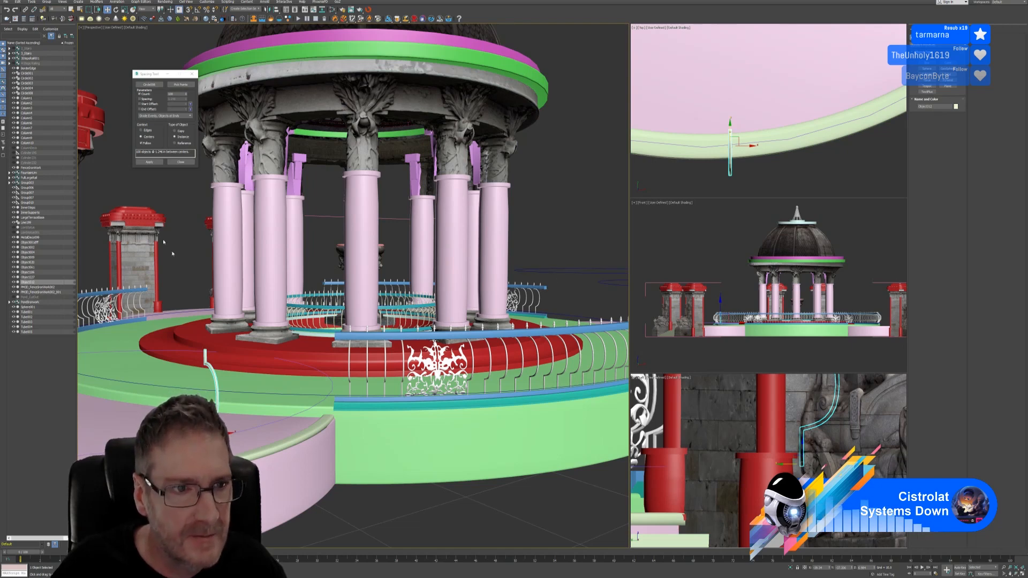
{"action": "left_click", "coordinate": [186, 93]}
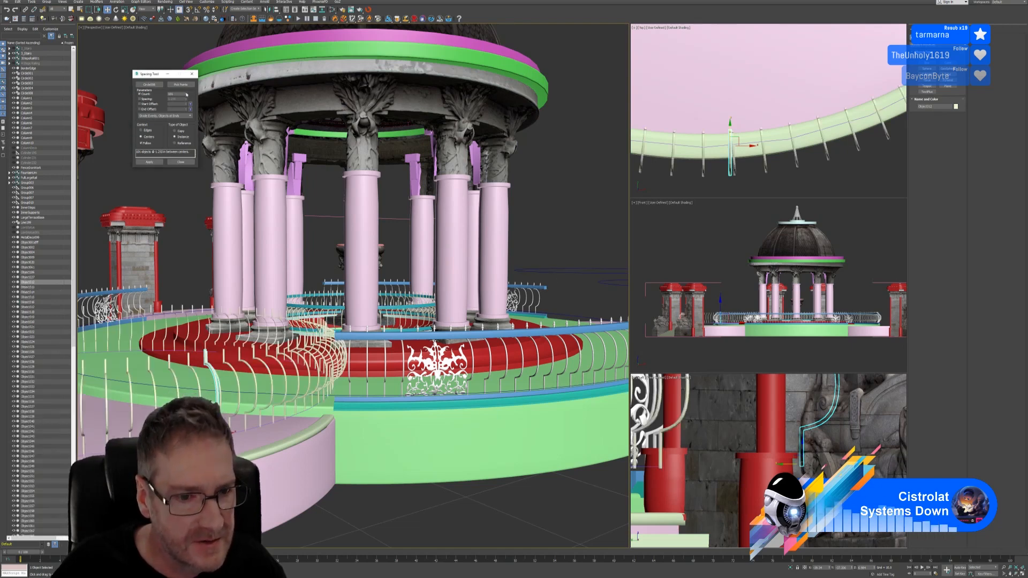
{"action": "left_click", "coordinate": [187, 94]}
{"action": "left_click", "coordinate": [187, 93]}
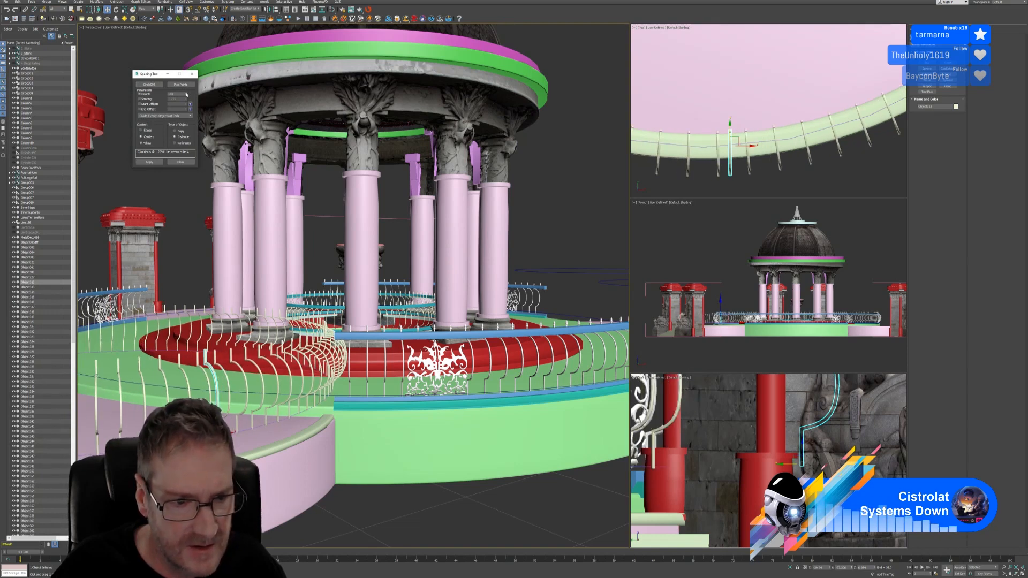
{"action": "left_click", "coordinate": [186, 94]}
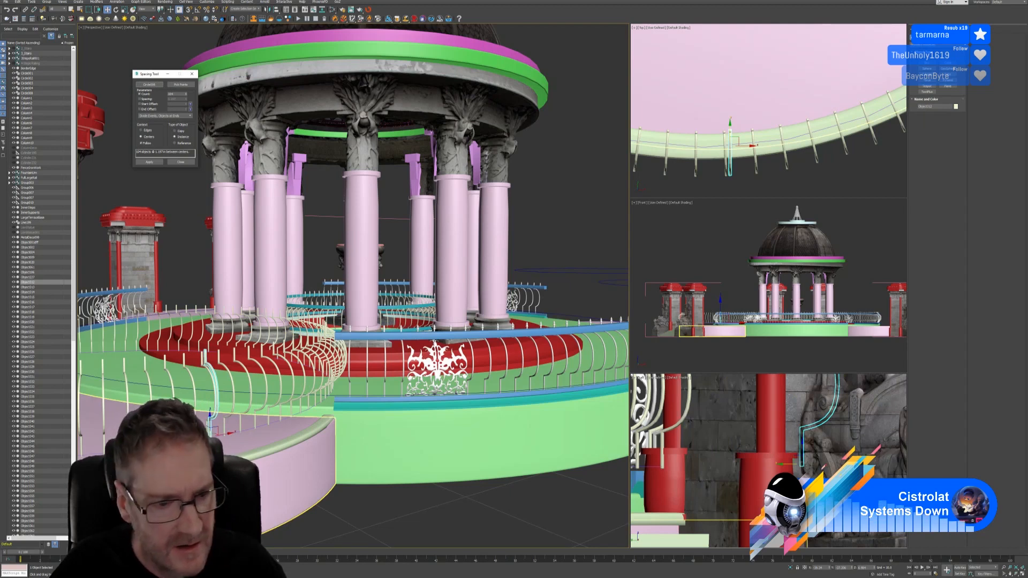
{"action": "left_click", "coordinate": [150, 162]}
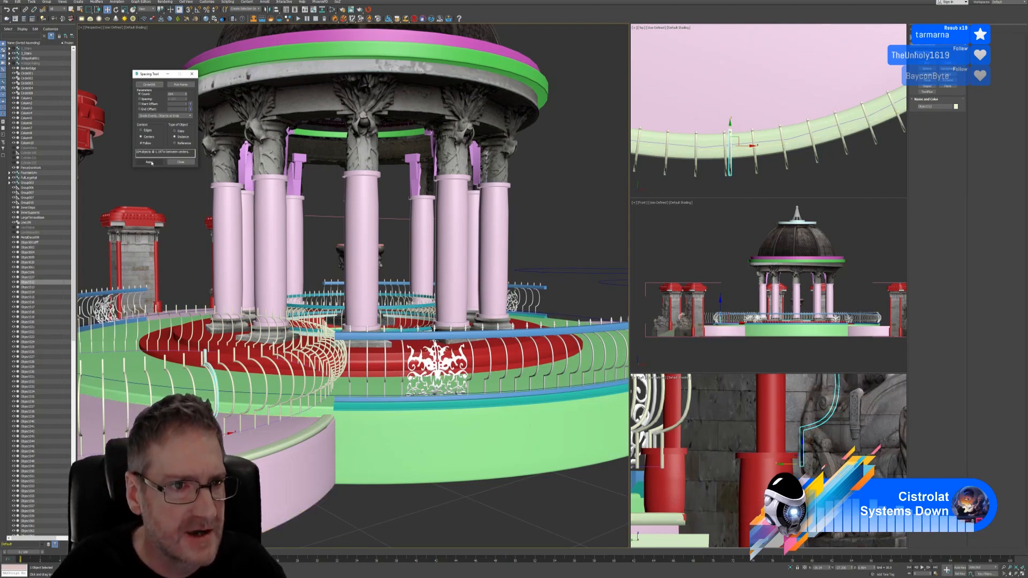
{"action": "left_click", "coordinate": [181, 162]}
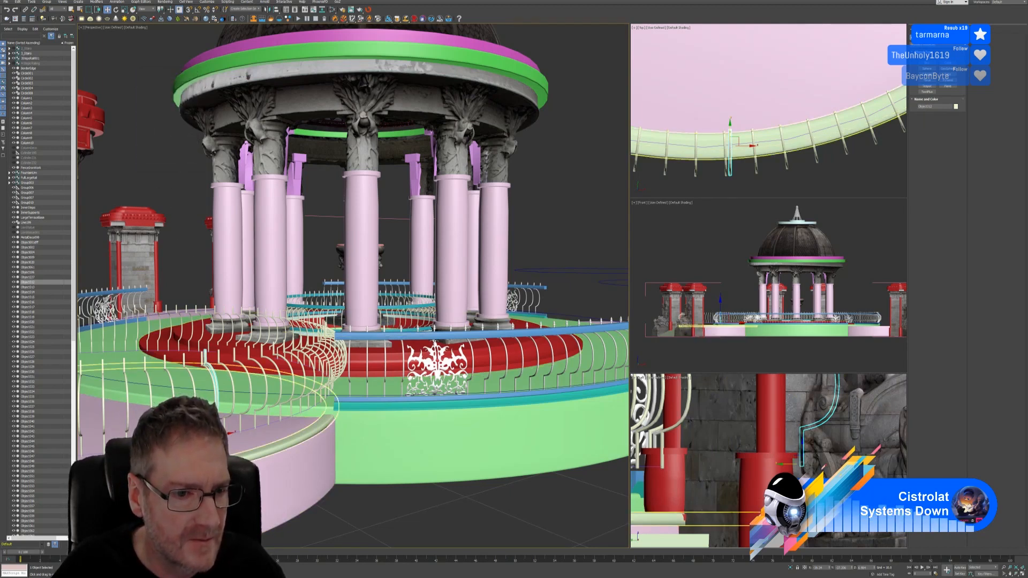
{"action": "left_click_drag", "start_coordinate": [300, 458], "coordinate": [349, 477]}
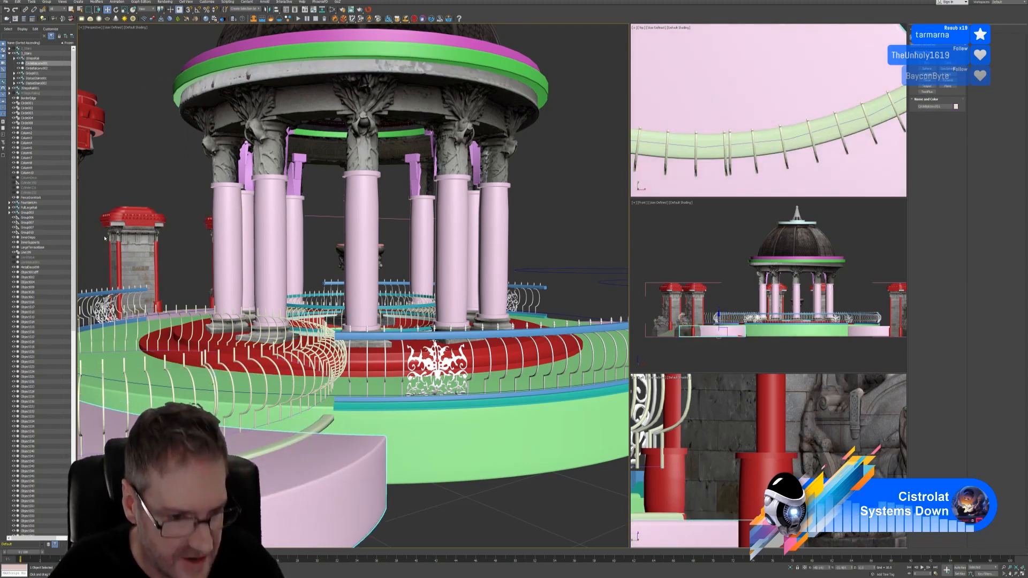
{"action": "key", "text": "ctrl+z"}
{"action": "key", "text": "ctrl+z"}
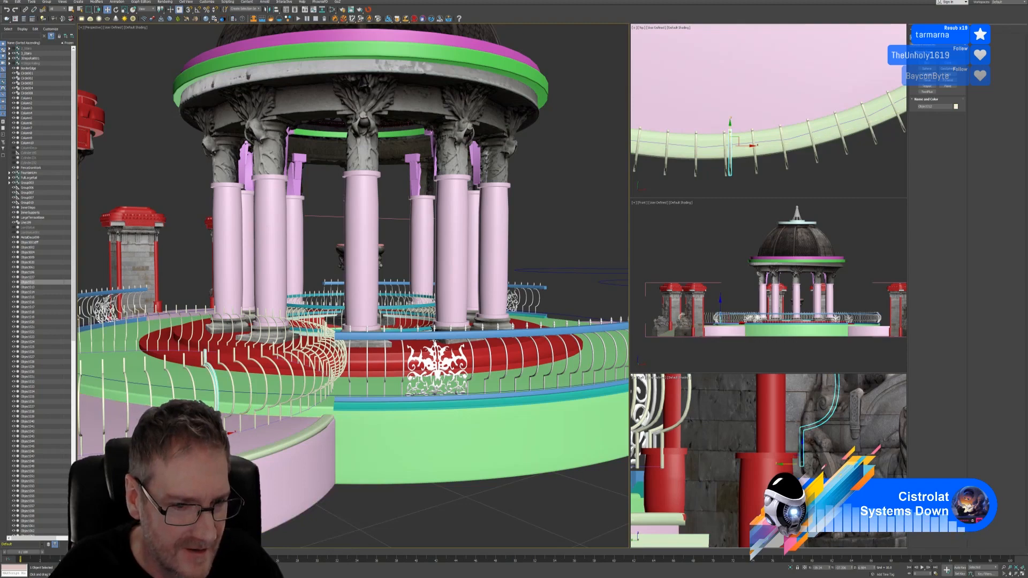
Move the original baluster off the side platform and park it beside the spare railing pieces outside the pavilion
{"action": "left_click_drag", "start_coordinate": [206, 435], "coordinate": [505, 550]}
{"action": "scroll", "coordinate": [206, 439], "scroll_direction": "down", "scroll_amount": 3}
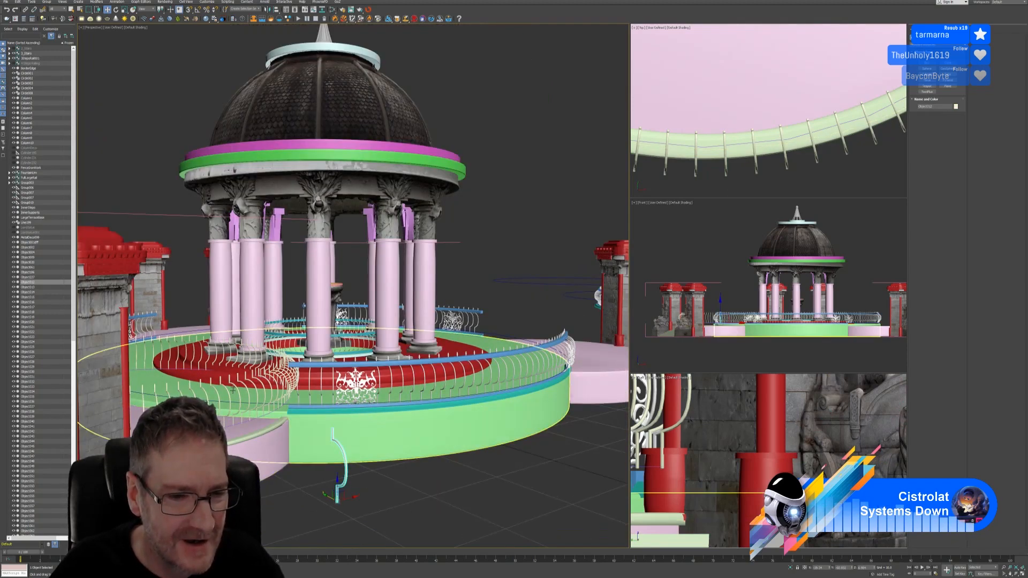
{"action": "middle_click_drag", "start_coordinate": [215, 396], "coordinate": [300, 358]}
{"action": "scroll", "coordinate": [342, 350], "scroll_direction": "down", "scroll_amount": 2}
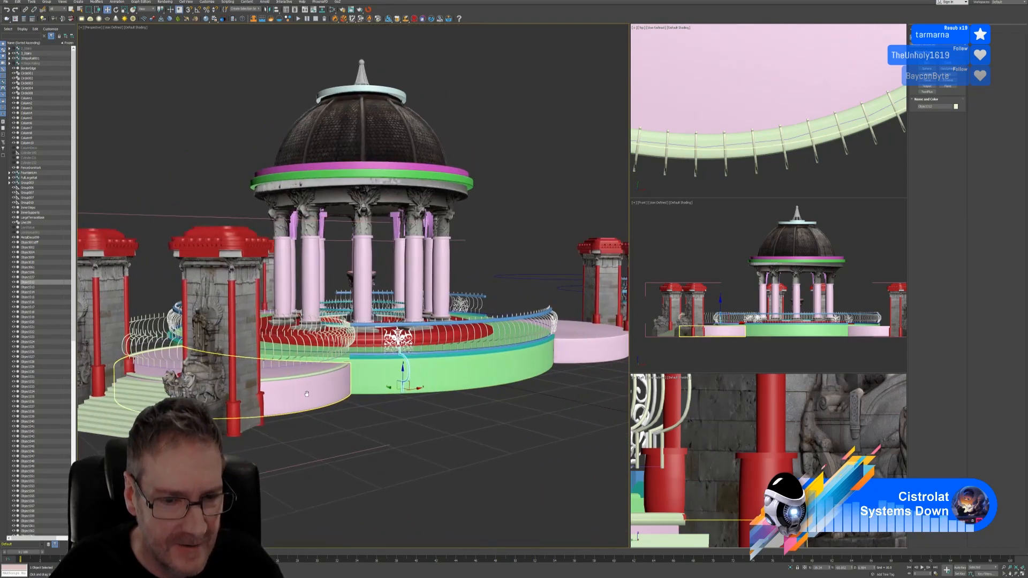
{"action": "middle_click_drag", "start_coordinate": [340, 433], "coordinate": [429, 438], "text": "alt"}
{"action": "scroll", "coordinate": [393, 443], "scroll_direction": "down", "scroll_amount": 2}
{"action": "left_click_drag", "start_coordinate": [398, 438], "coordinate": [607, 438]}
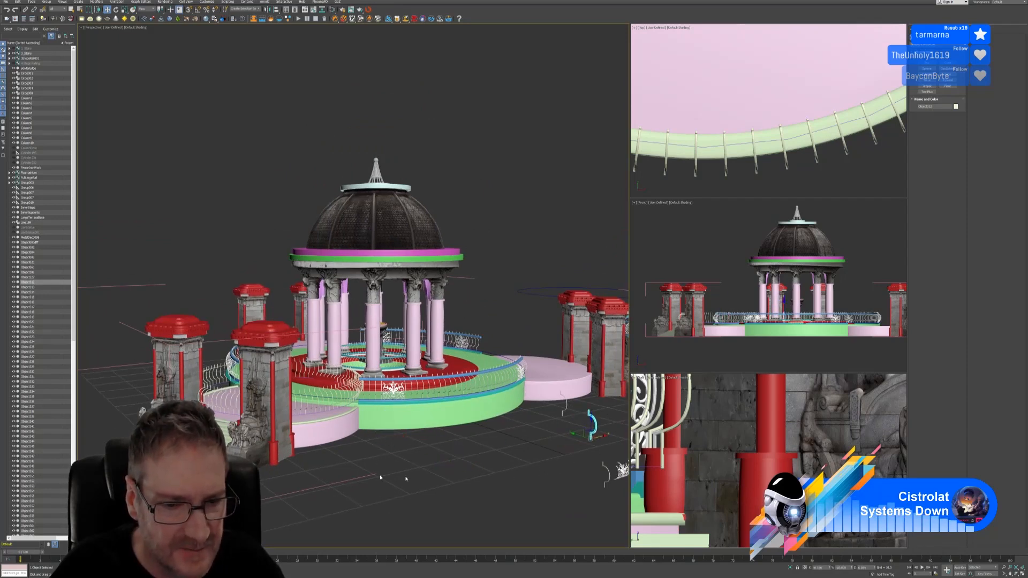
{"action": "middle_click_drag", "start_coordinate": [475, 441], "coordinate": [442, 418], "text": "alt"}
{"action": "scroll", "coordinate": [393, 389], "scroll_direction": "up", "scroll_amount": 3}
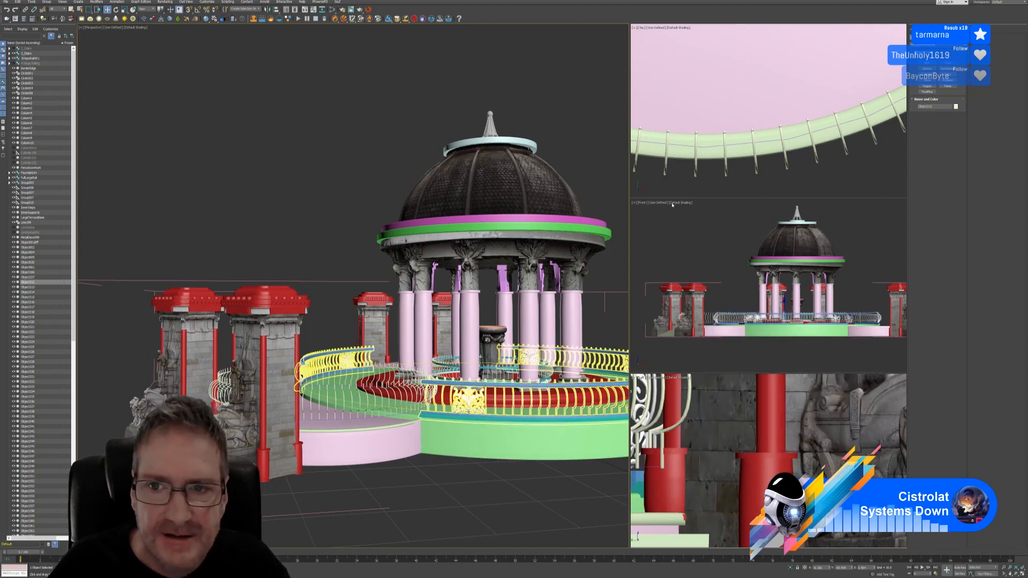
{"action": "scroll", "coordinate": [722, 105], "scroll_direction": "down", "scroll_amount": 4}
{"action": "scroll", "coordinate": [722, 105], "scroll_direction": "down", "scroll_amount": 5}
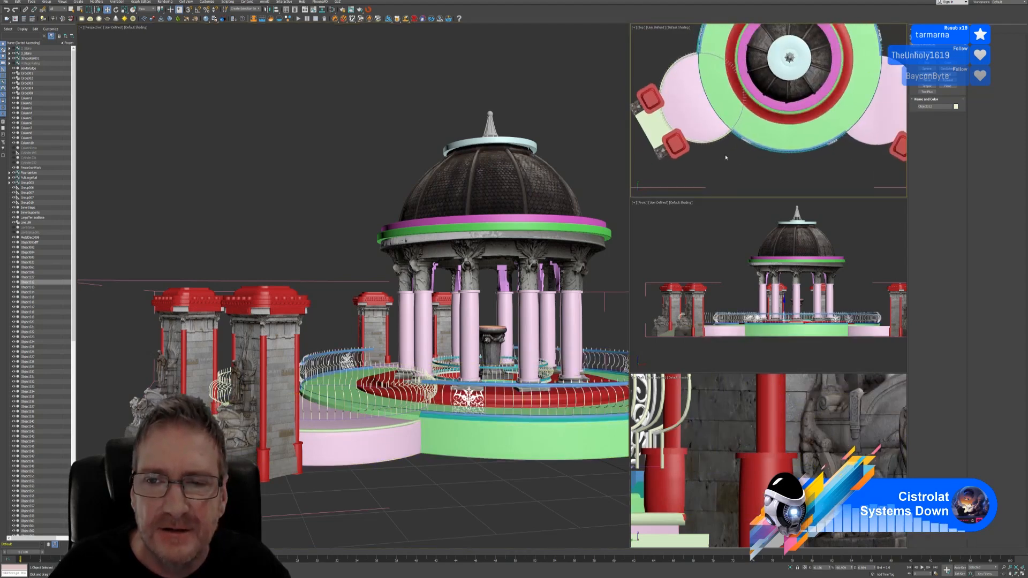
{"action": "scroll", "coordinate": [666, 64], "scroll_direction": "down", "scroll_amount": 3}
{"action": "middle_click_drag", "start_coordinate": [643, 56], "coordinate": [669, 75]}
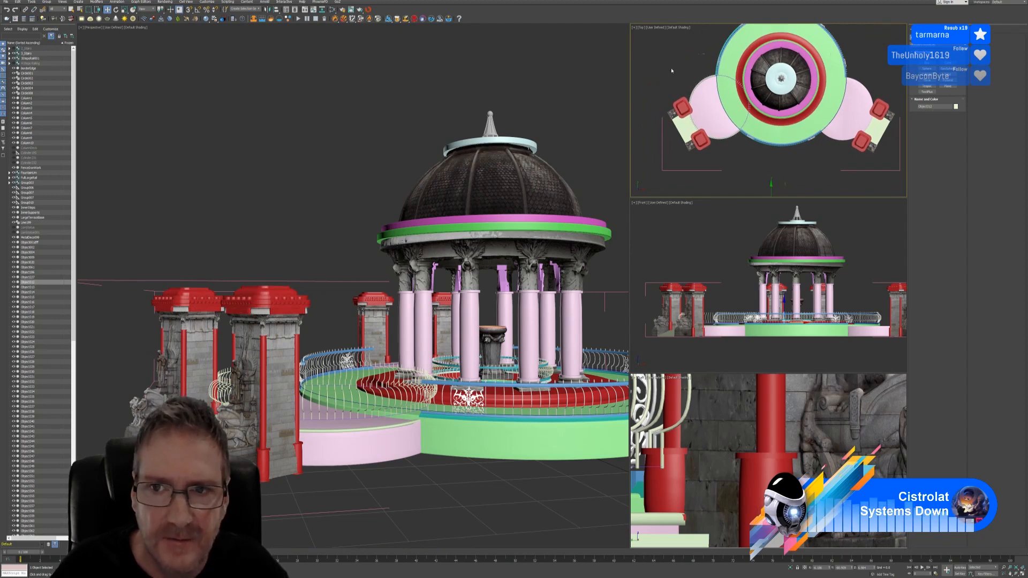
{"action": "key", "text": "ctrl+z"}
{"action": "key", "text": "ctrl+z"}
{"action": "key", "text": "ctrl+z"}
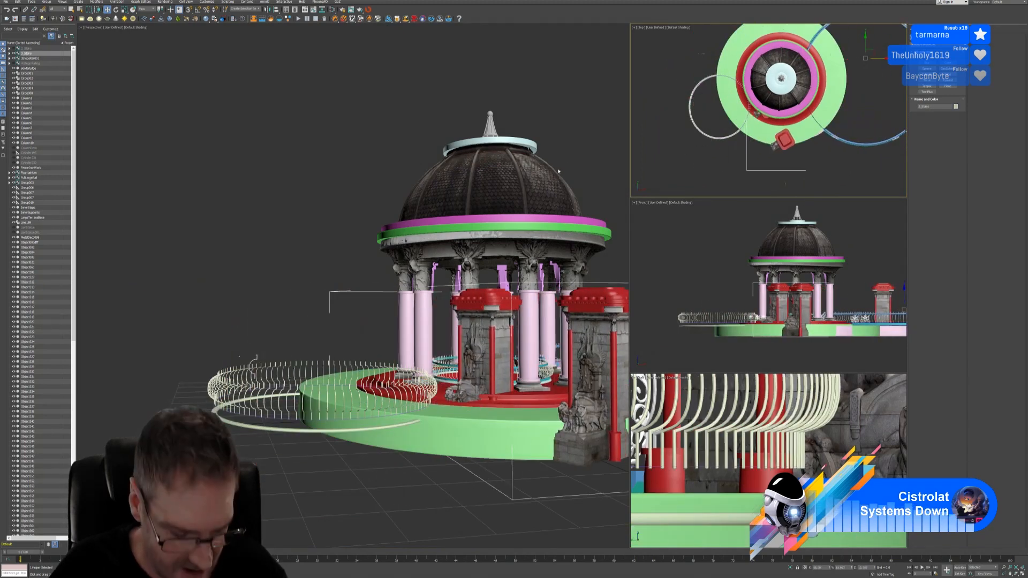
{"action": "right_click", "coordinate": [558, 171]}
{"action": "key", "text": "ctrl+z"}
{"action": "left_click", "coordinate": [672, 77]}
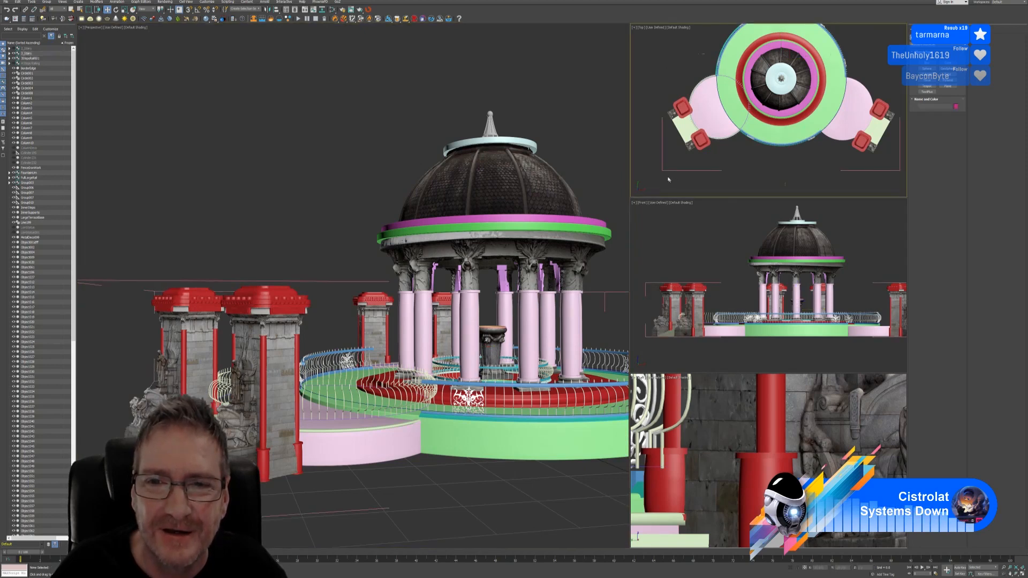
{"action": "left_click", "coordinate": [315, 525]}
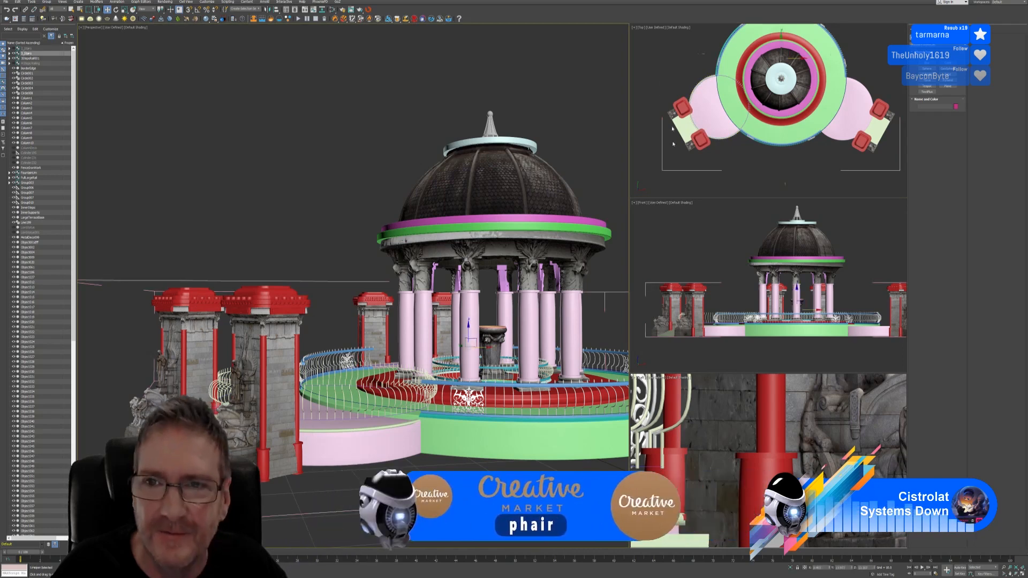
Select the side platform and its baluster ring, removing the columns and gate pillars from the selection, and isolate the result
{"action": "left_click_drag", "start_coordinate": [733, 128], "coordinate": [764, 168]}
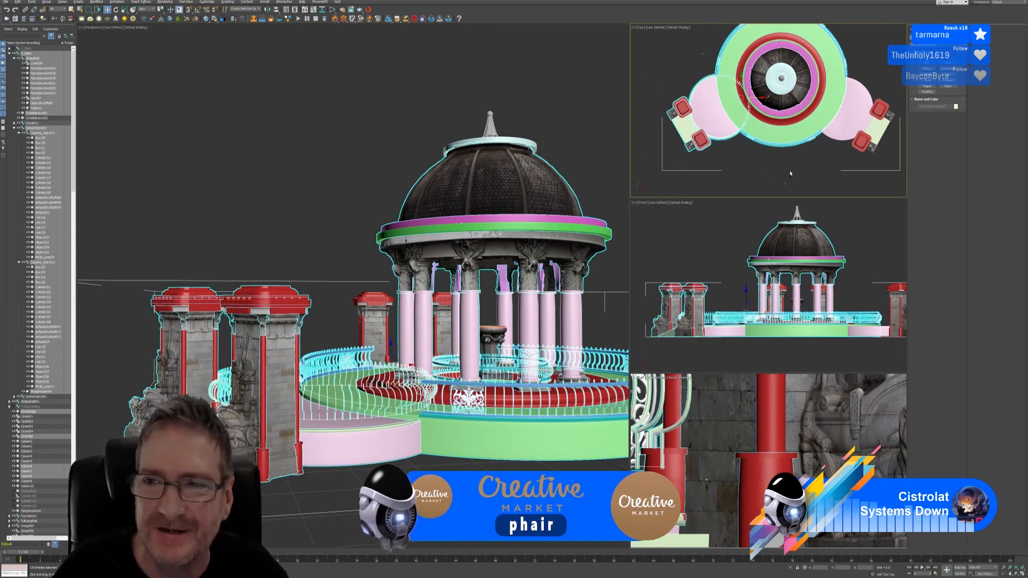
{"action": "left_click_drag", "start_coordinate": [800, 188], "coordinate": [839, 125], "text": "alt"}
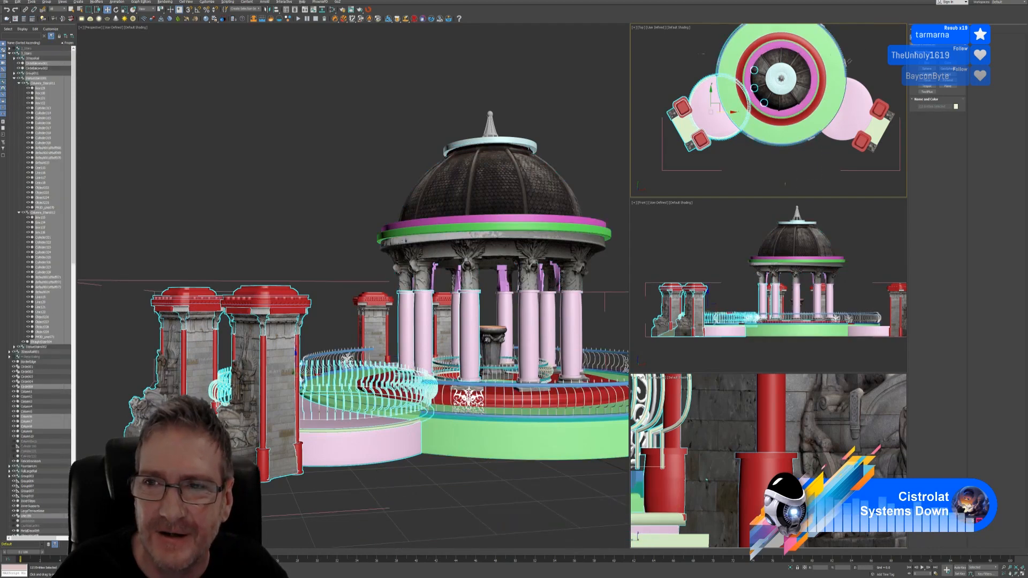
{"action": "left_click", "coordinate": [755, 89], "text": "alt"}
{"action": "left_click", "coordinate": [834, 84], "text": "alt"}
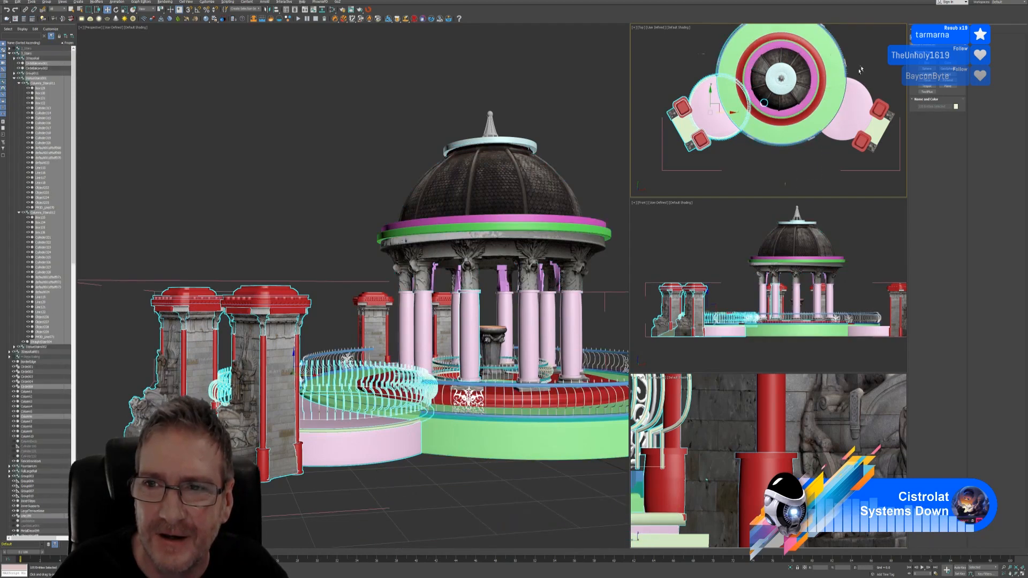
{"action": "left_click", "coordinate": [677, 145], "text": "alt"}
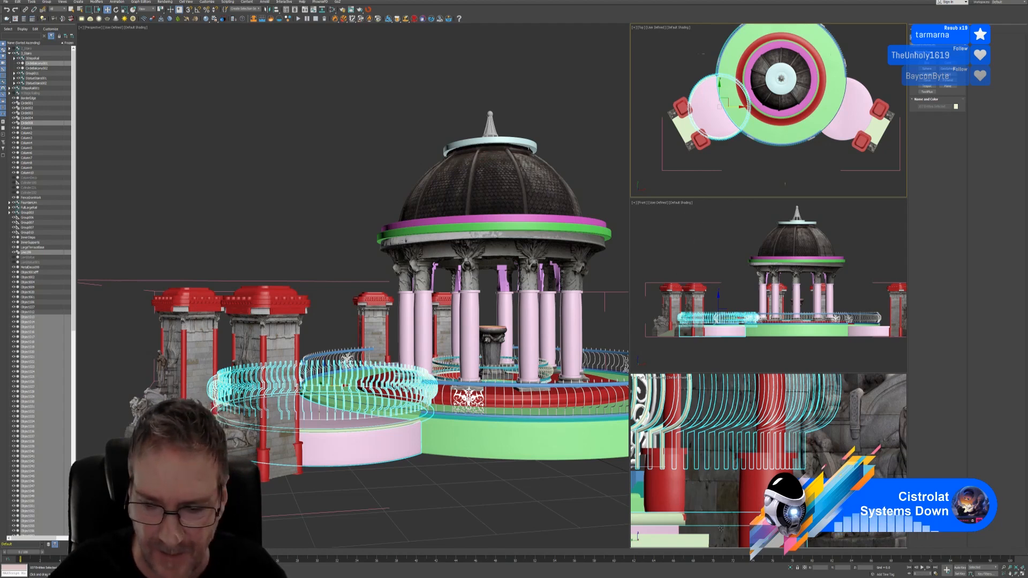
{"action": "key", "text": "alt+q"}
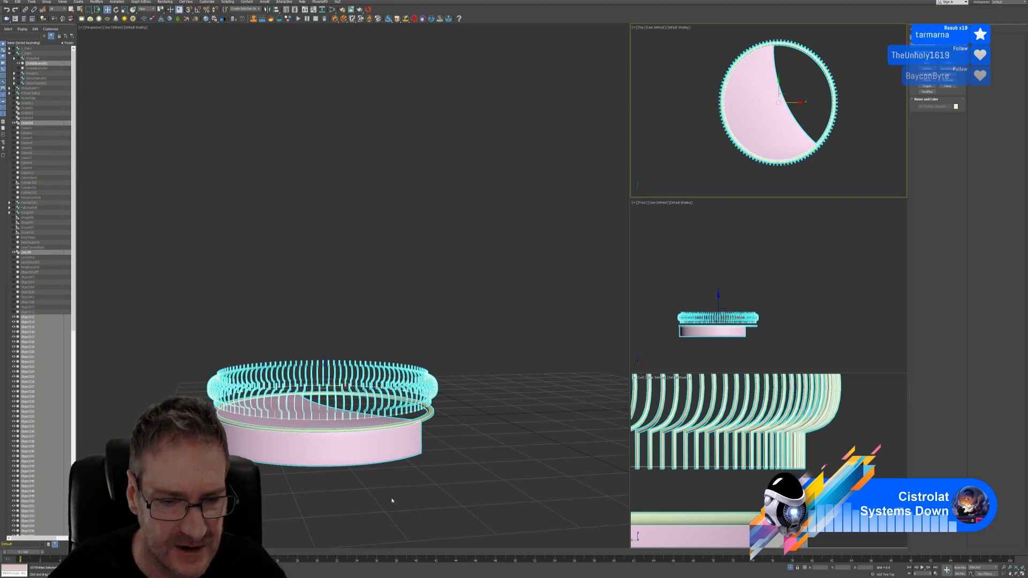
Remove the platform base from the selection and re-isolate only the balusters and their lower ring
{"action": "left_click", "coordinate": [318, 503]}
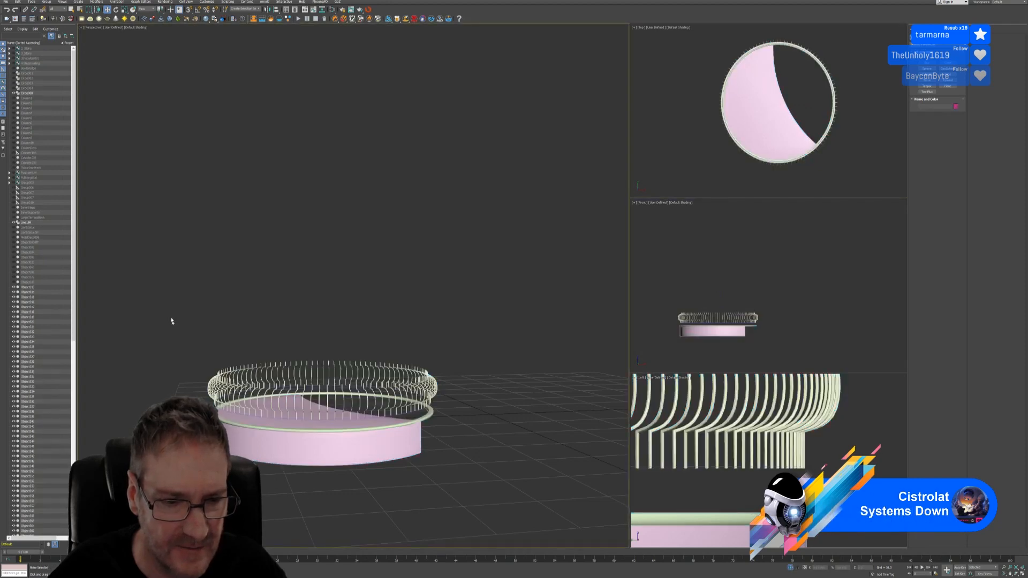
{"action": "left_click_drag", "start_coordinate": [467, 447], "coordinate": [467, 446]}
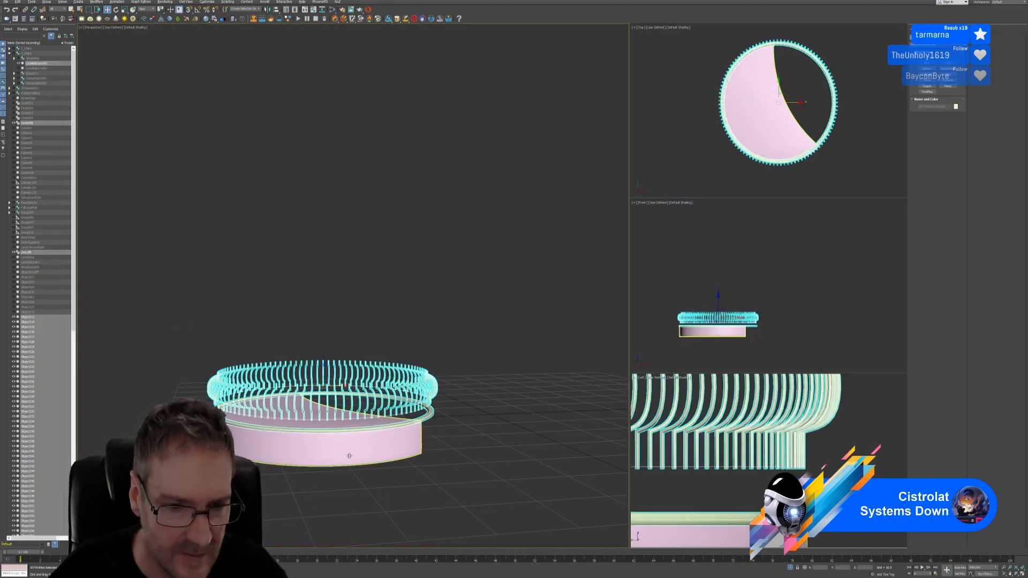
{"action": "left_click", "coordinate": [790, 567]}
{"action": "left_click", "coordinate": [790, 568]}
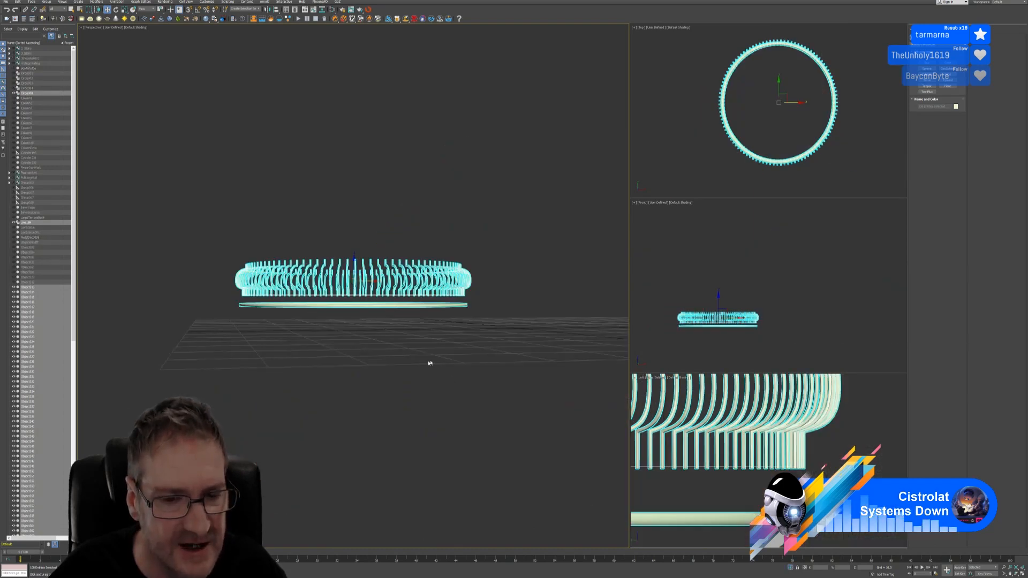
{"action": "middle_click_drag", "start_coordinate": [429, 361], "coordinate": [416, 416], "text": "alt"}
{"action": "scroll", "coordinate": [745, 257], "scroll_direction": "up", "scroll_amount": 5}
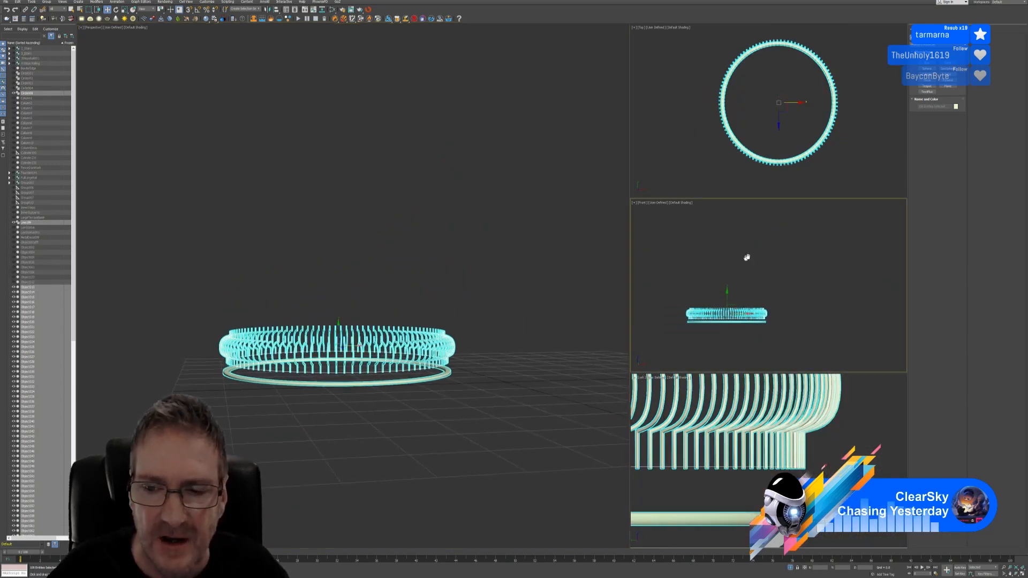
Select a single baluster near the front of the ring and convert it to Editable Poly
{"action": "left_click", "coordinate": [727, 246]}
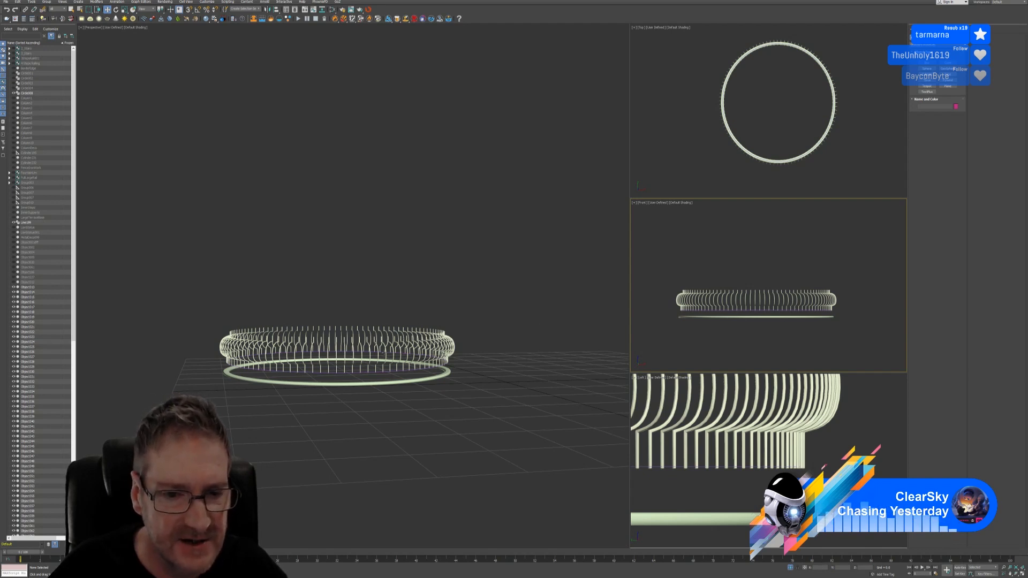
{"action": "left_click", "coordinate": [376, 353]}
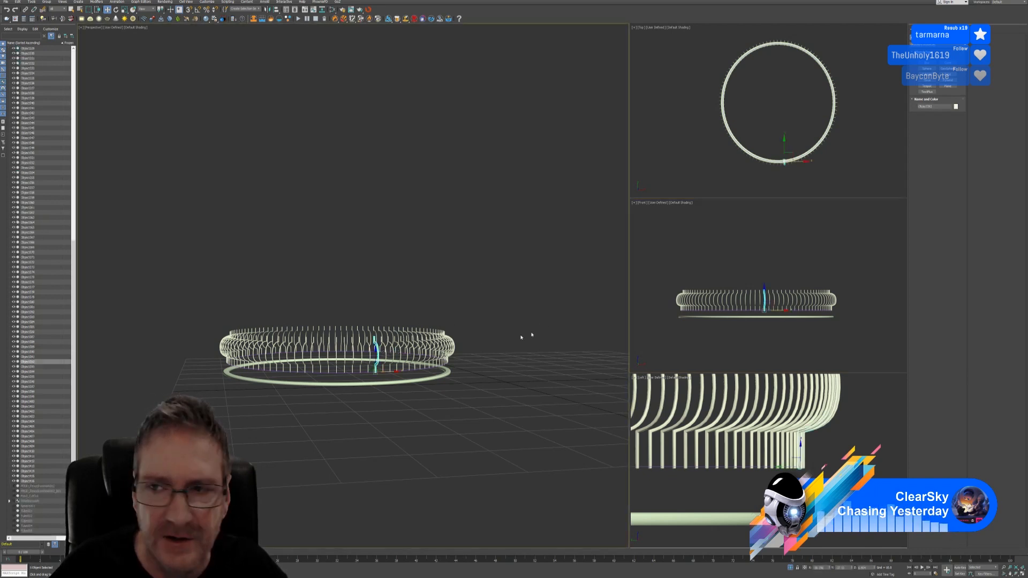
{"action": "left_click", "coordinate": [922, 36]}
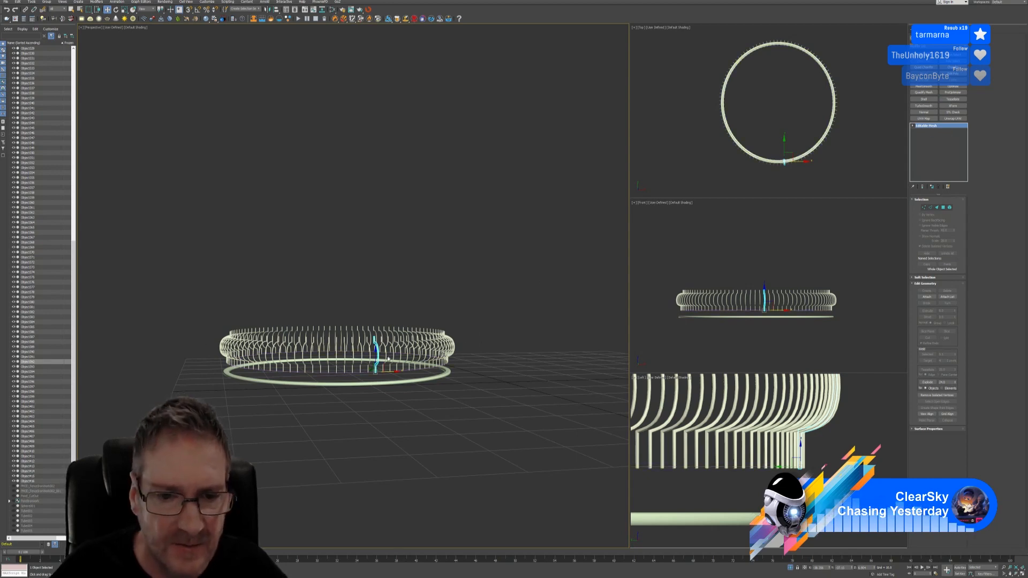
{"action": "scroll", "coordinate": [384, 355], "scroll_direction": "up", "scroll_amount": 4}
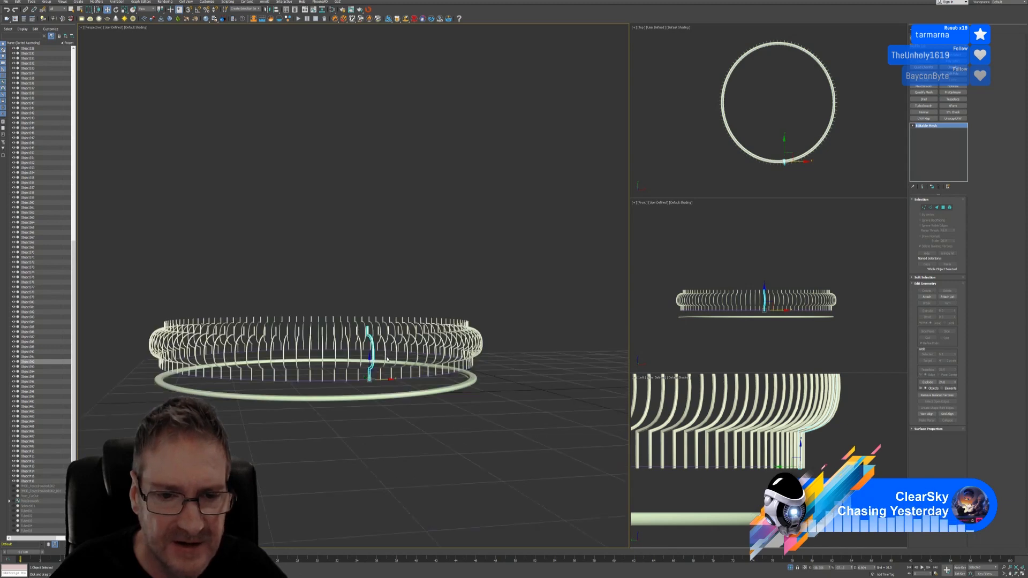
{"action": "right_click", "coordinate": [930, 130]}
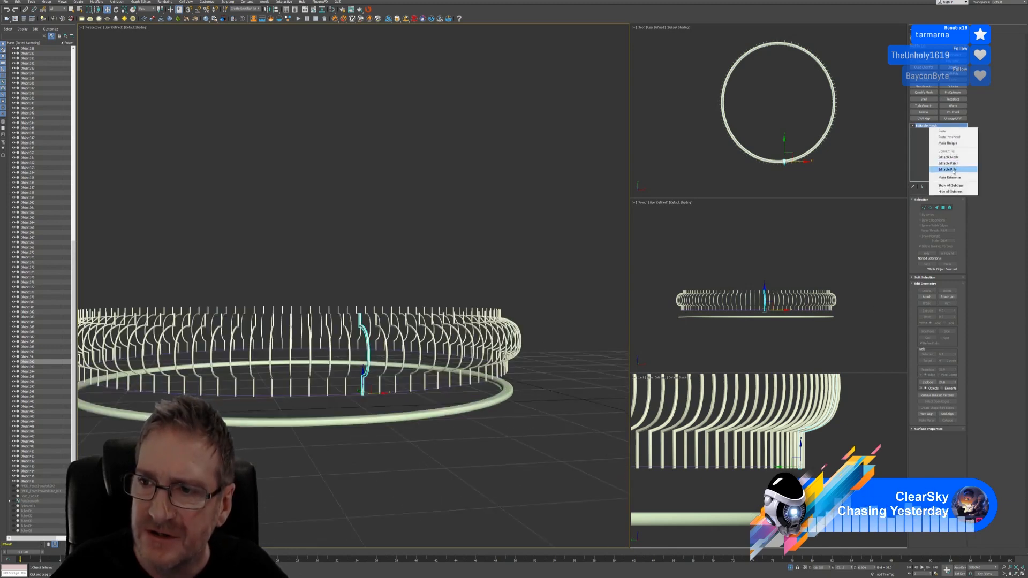
{"action": "left_click", "coordinate": [953, 170]}
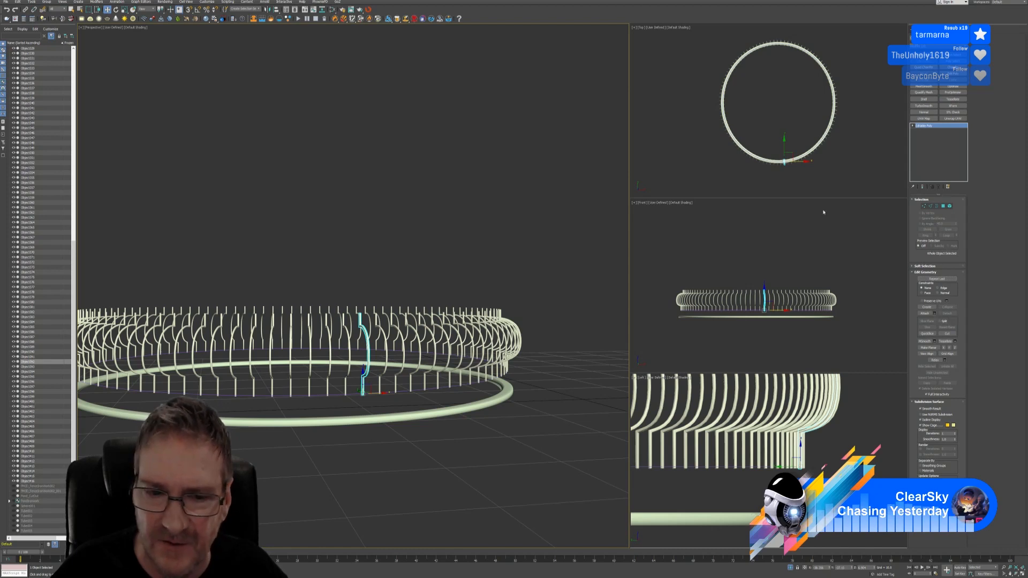
Select all the balusters without the lower ring and isolate them on their own
{"action": "scroll", "coordinate": [403, 252], "scroll_direction": "down", "scroll_amount": 3}
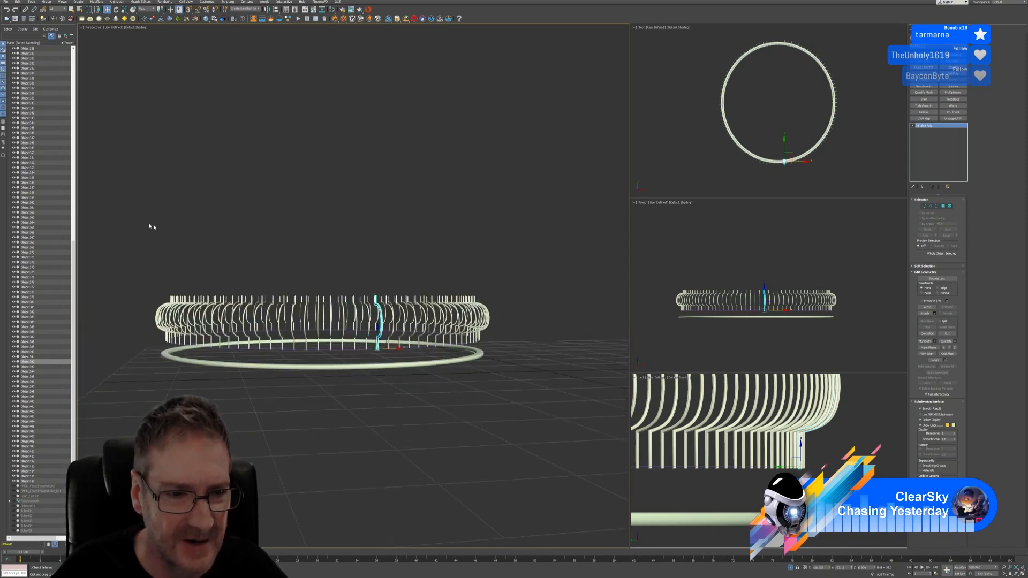
{"action": "left_click_drag", "start_coordinate": [151, 225], "coordinate": [539, 327]}
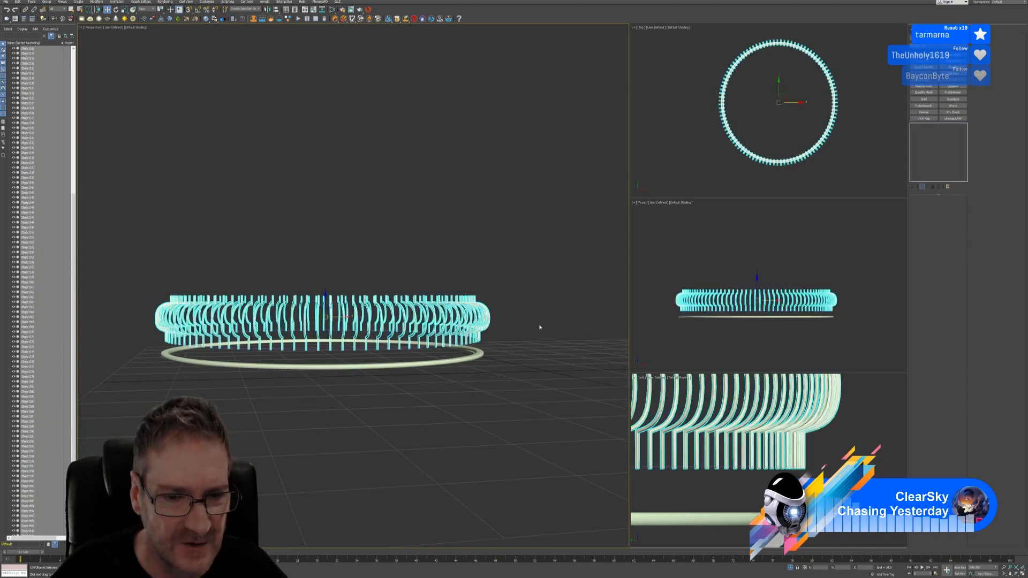
{"action": "left_click", "coordinate": [790, 568]}
{"action": "left_click", "coordinate": [790, 569]}
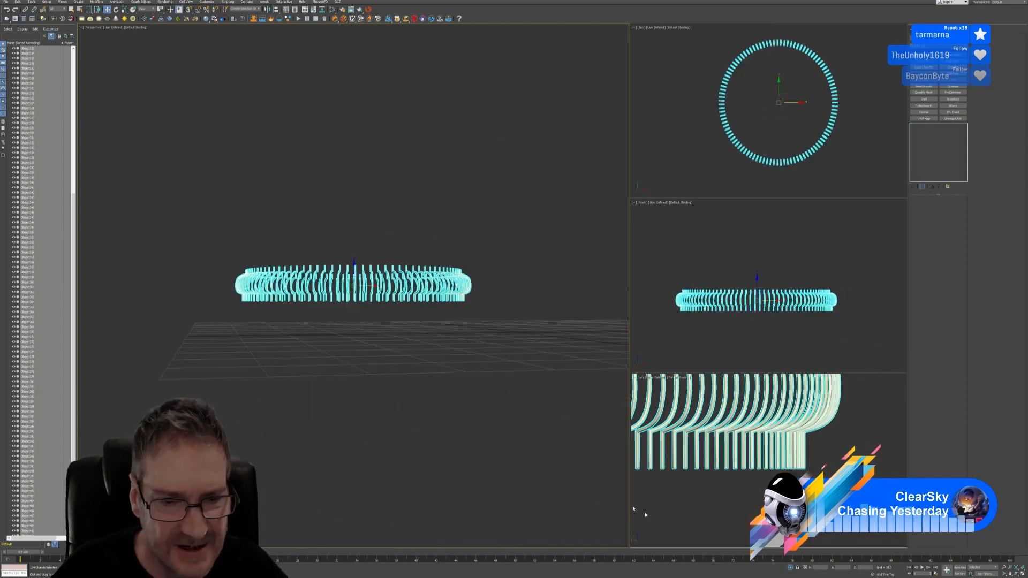
Select a single baluster at the front of the isolated ring and convert it to Editable Poly
{"action": "middle_click_drag", "start_coordinate": [411, 319], "coordinate": [419, 352]}
{"action": "scroll", "coordinate": [408, 289], "scroll_direction": "up", "scroll_amount": 3}
{"action": "left_click", "coordinate": [407, 276]}
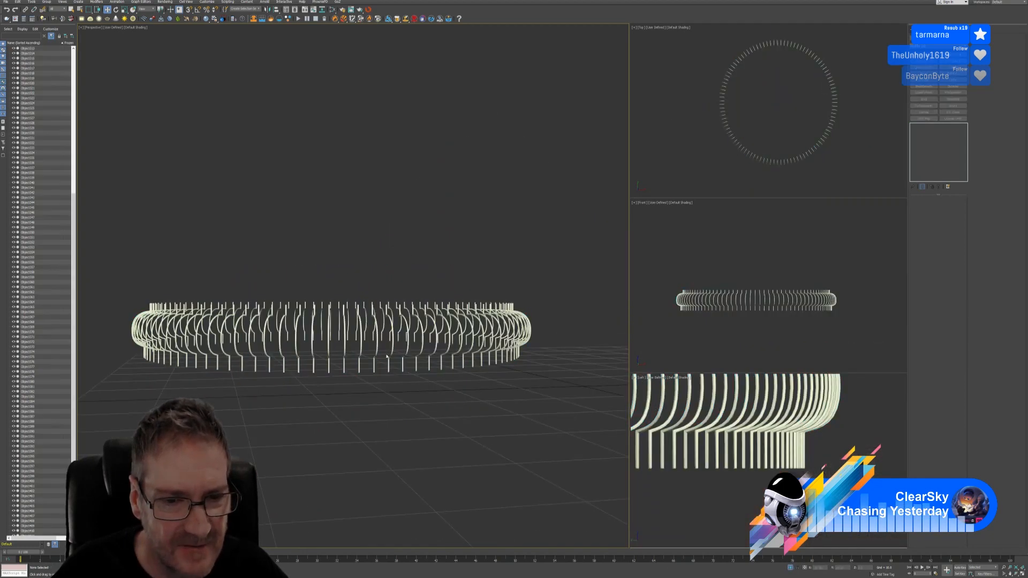
{"action": "left_click", "coordinate": [374, 345]}
{"action": "right_click", "coordinate": [941, 135]}
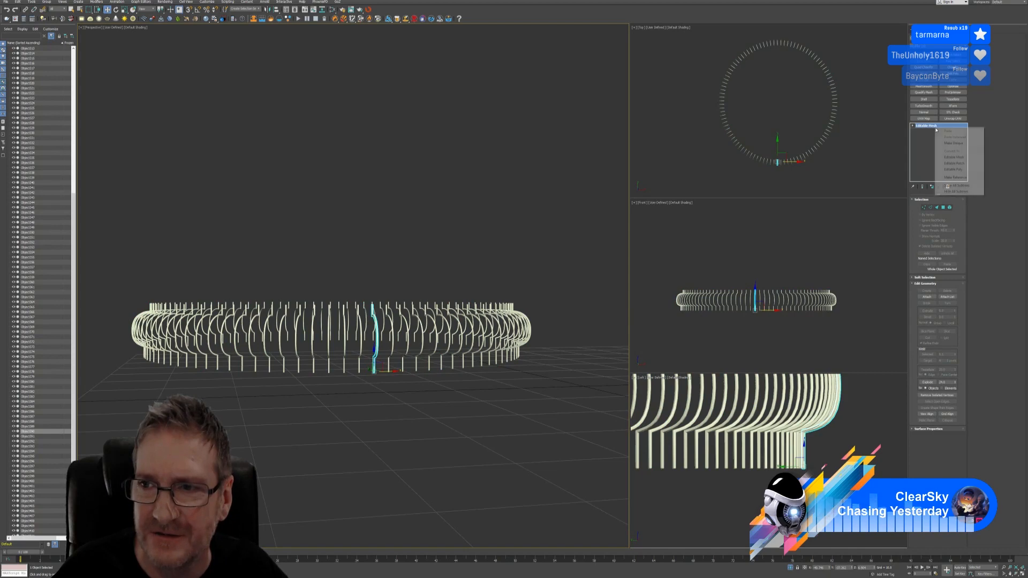
{"action": "left_click", "coordinate": [959, 169]}
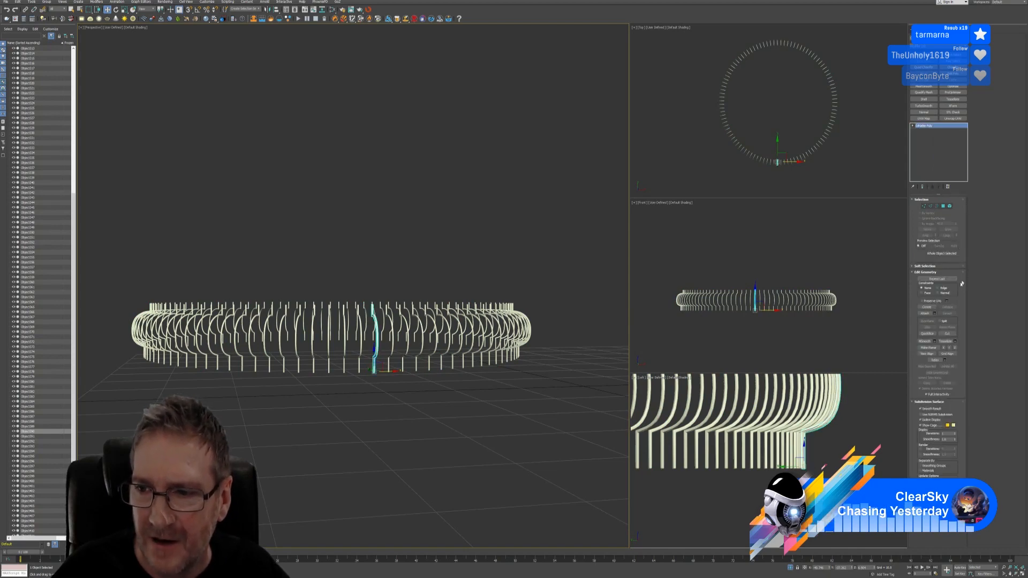
Attach all the other balusters in the object list to the Editable Poly baluster, making the ring one object
{"action": "left_click", "coordinate": [934, 313]}
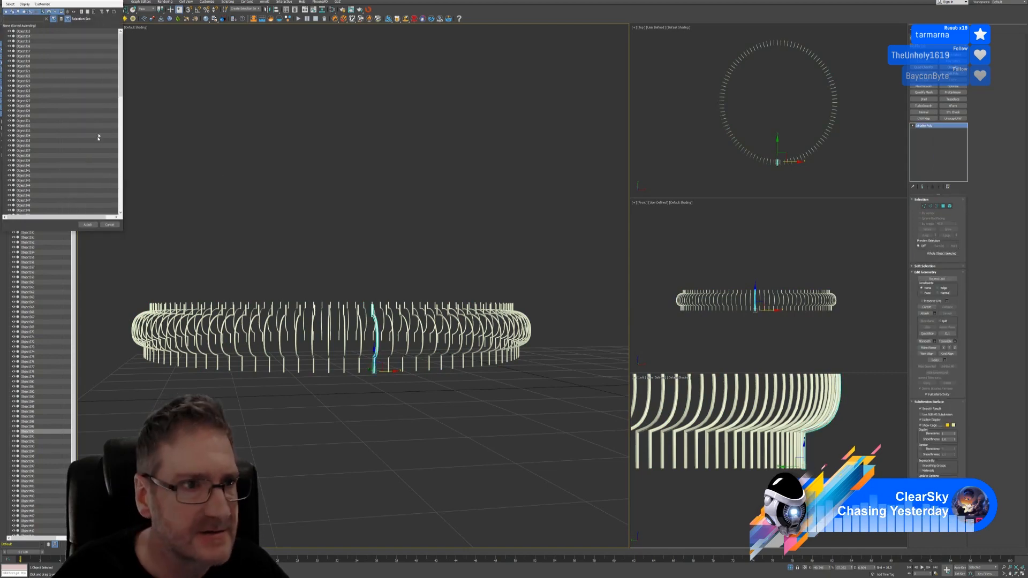
{"action": "left_click", "coordinate": [24, 32]}
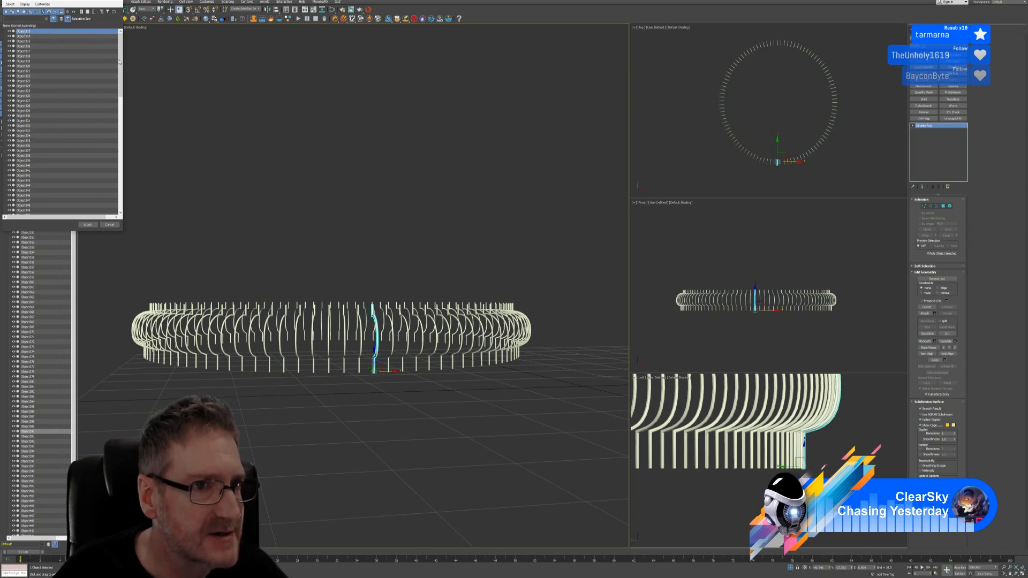
{"action": "left_click_drag", "start_coordinate": [124, 64], "coordinate": [120, 191]}
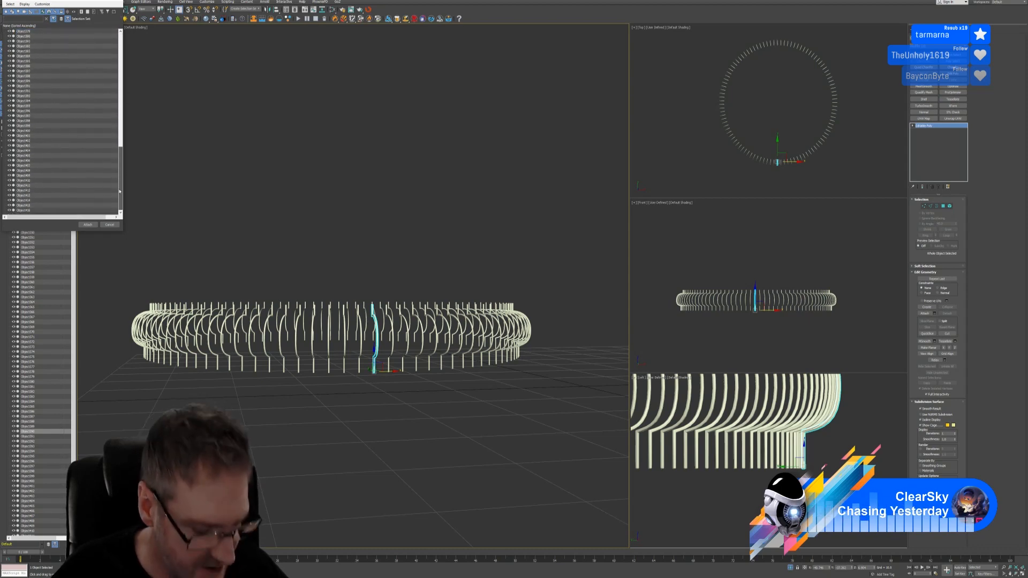
{"action": "left_click", "coordinate": [35, 210], "text": "shift"}
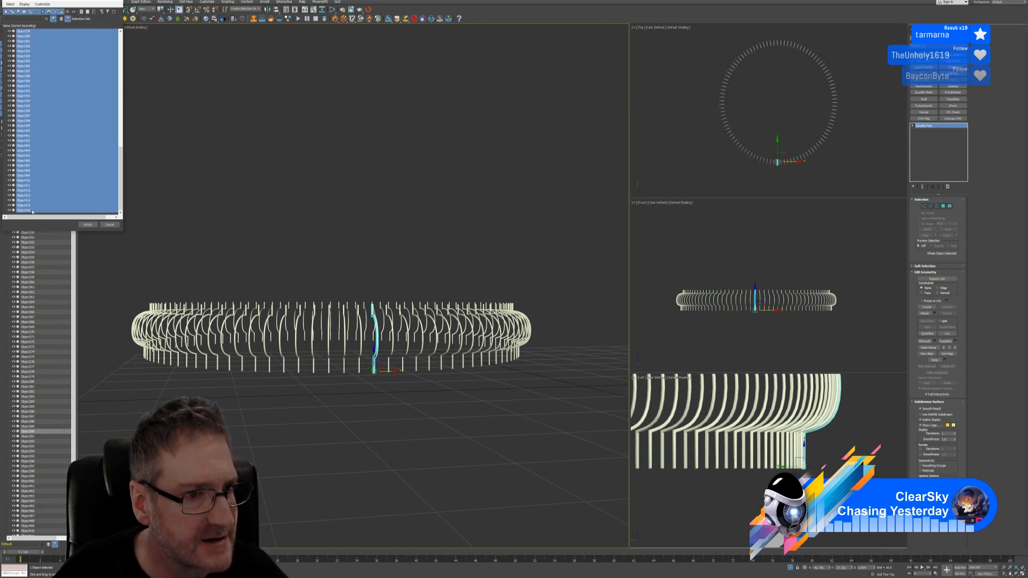
{"action": "left_click", "coordinate": [87, 225]}
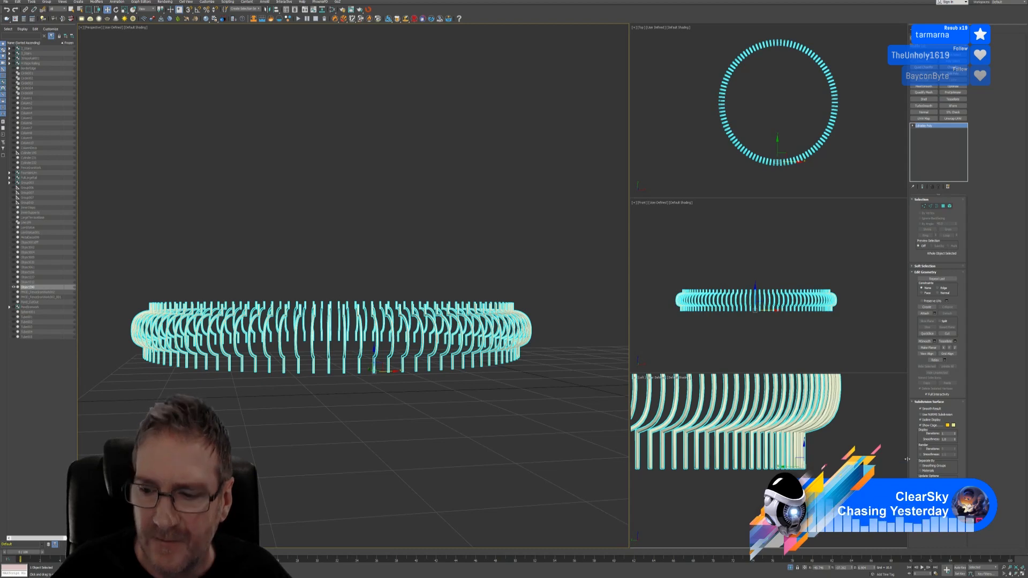
Exit isolation and lower the joined baluster ring onto the top surface of the side platform
{"action": "left_click", "coordinate": [790, 568]}
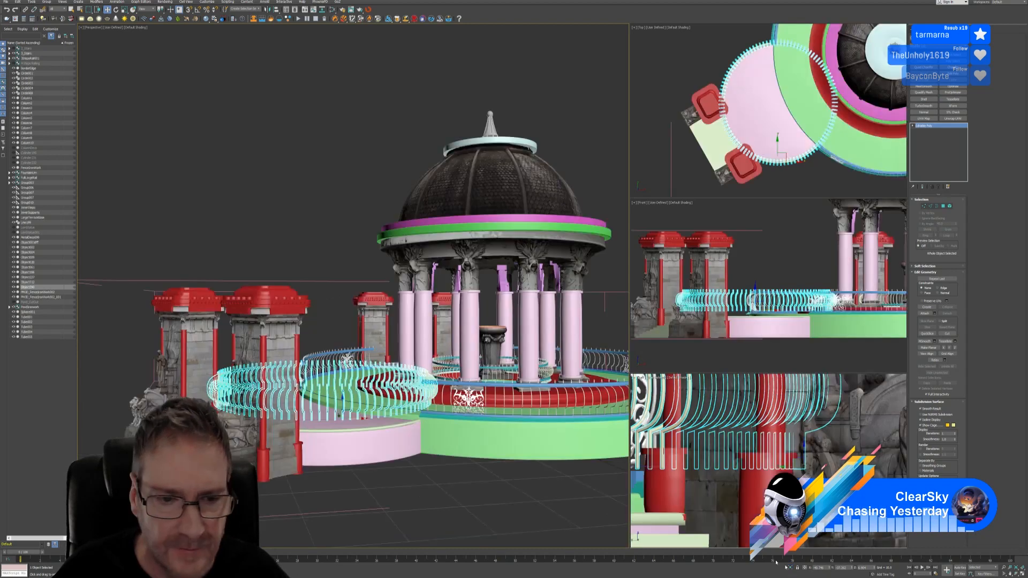
{"action": "scroll", "coordinate": [409, 459], "scroll_direction": "up", "scroll_amount": 3}
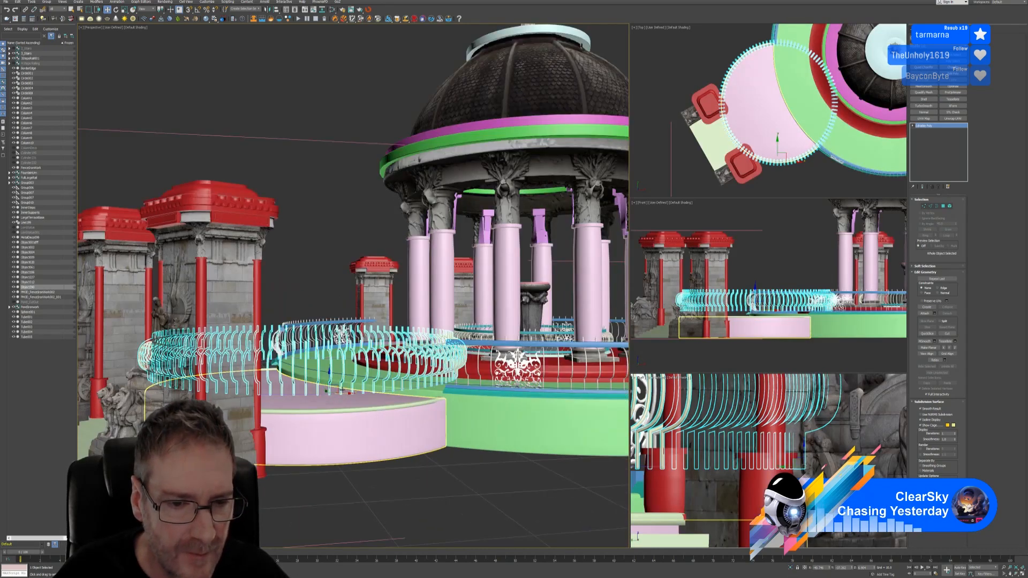
{"action": "left_click_drag", "start_coordinate": [329, 379], "coordinate": [328, 399]}
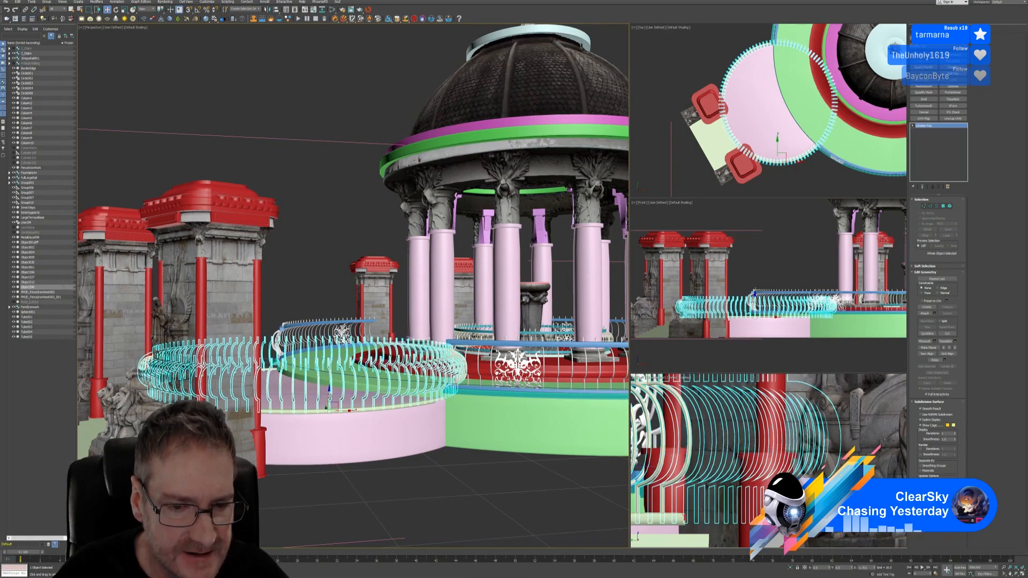
{"action": "left_click", "coordinate": [354, 459]}
{"action": "scroll", "coordinate": [354, 459], "scroll_direction": "up", "scroll_amount": 3}
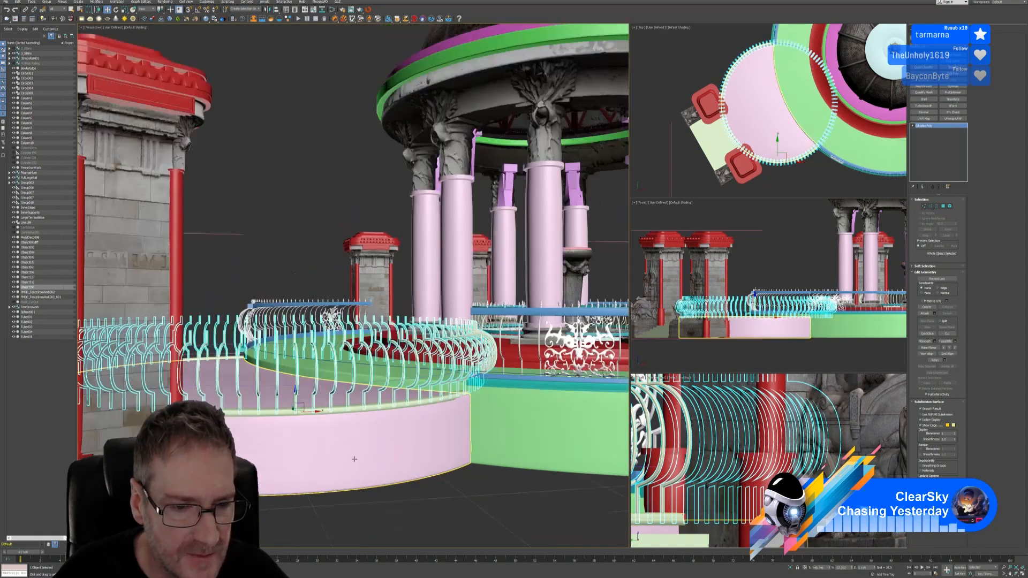
Examine how the lowered baluster ring sits on the side platform and meets the main pavilion railing
{"action": "scroll", "coordinate": [354, 459], "scroll_direction": "down", "scroll_amount": 3}
{"action": "scroll", "coordinate": [481, 489], "scroll_direction": "down", "scroll_amount": 3}
{"action": "middle_click_drag", "start_coordinate": [480, 489], "coordinate": [415, 394]}
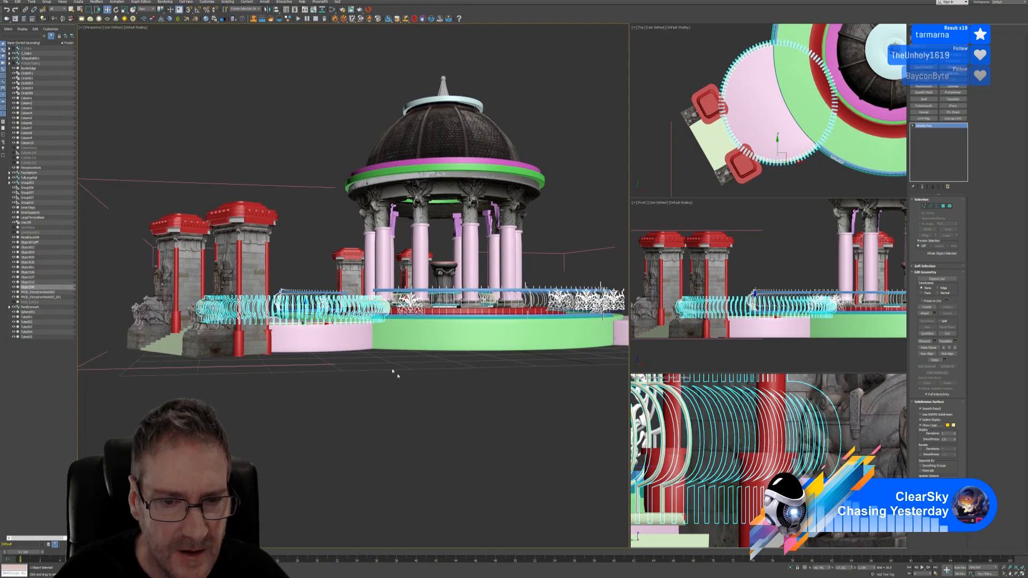
{"action": "scroll", "coordinate": [395, 369], "scroll_direction": "up", "scroll_amount": 5}
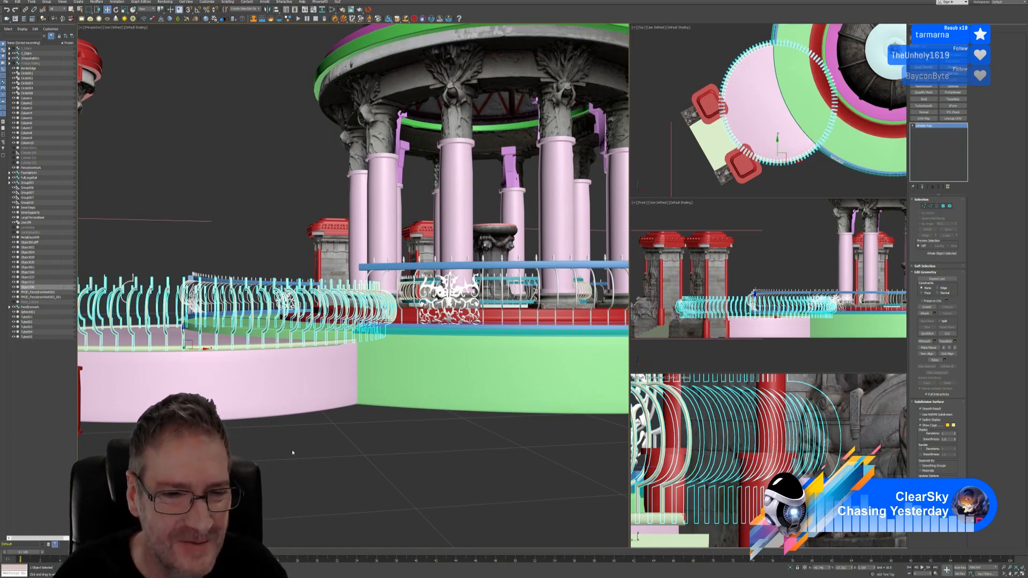
{"action": "middle_click_drag", "start_coordinate": [300, 455], "coordinate": [302, 462], "text": "alt"}
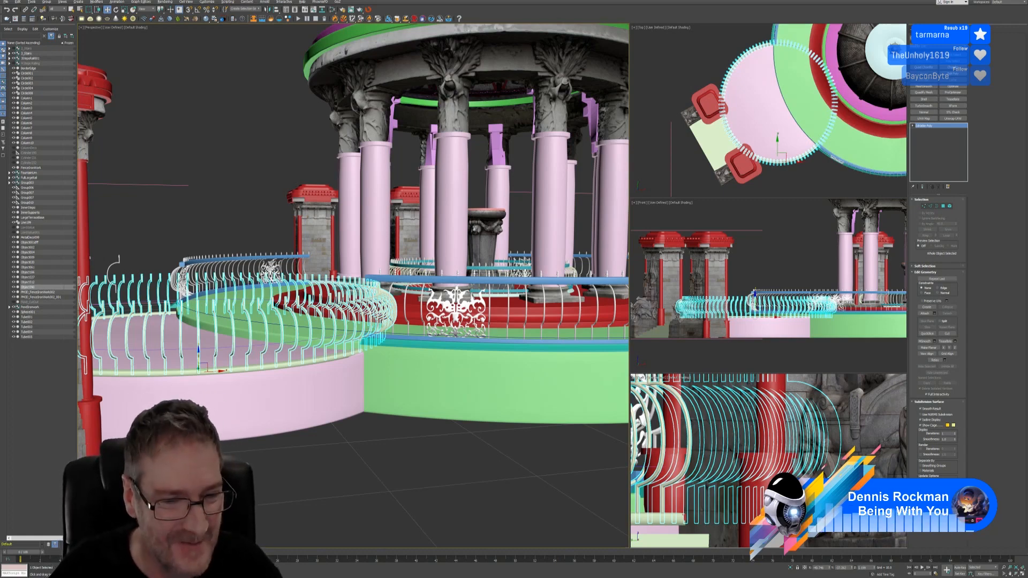
{"action": "middle_click_drag", "start_coordinate": [303, 462], "coordinate": [152, 401], "text": "alt"}
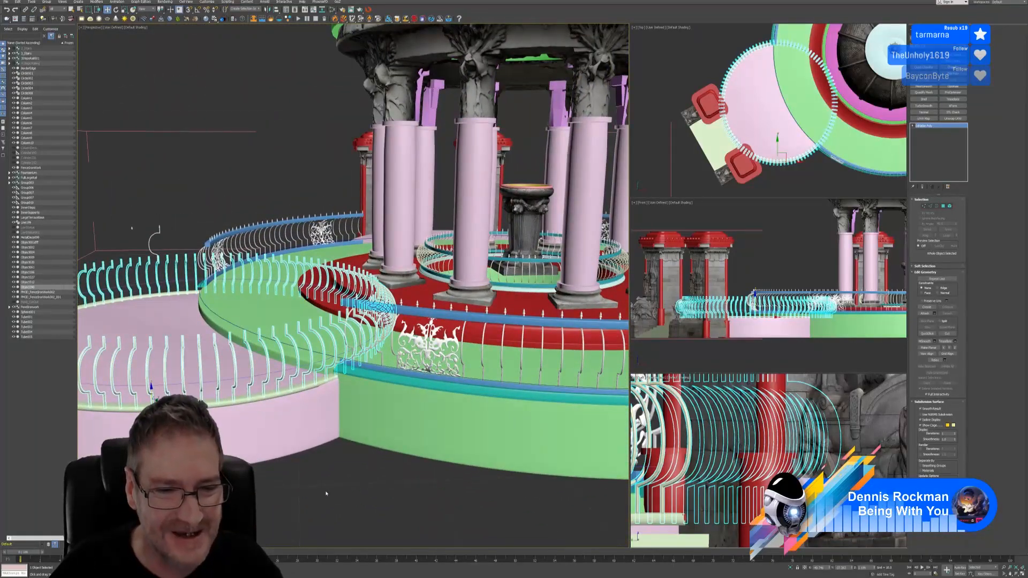
{"action": "mouse_move", "coordinate": [325, 491]}
{"action": "middle_mouse_down", "text": "alt"}
{"action": "mouse_move", "coordinate": [353, 484]}
{"action": "mouse_move", "coordinate": [333, 485]}
{"action": "middle_mouse_up", "text": "alt"}
{"action": "scroll", "coordinate": [344, 488], "scroll_direction": "down", "scroll_amount": 5}
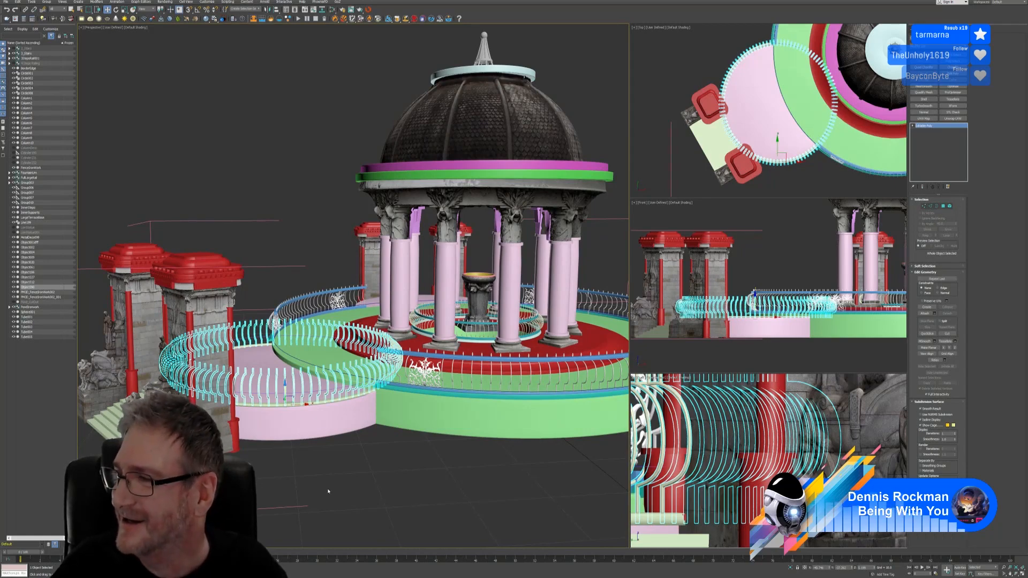
Add the crescent-shaped side platform to the baluster ring selection and isolate the two objects
{"action": "left_click", "coordinate": [292, 414]}
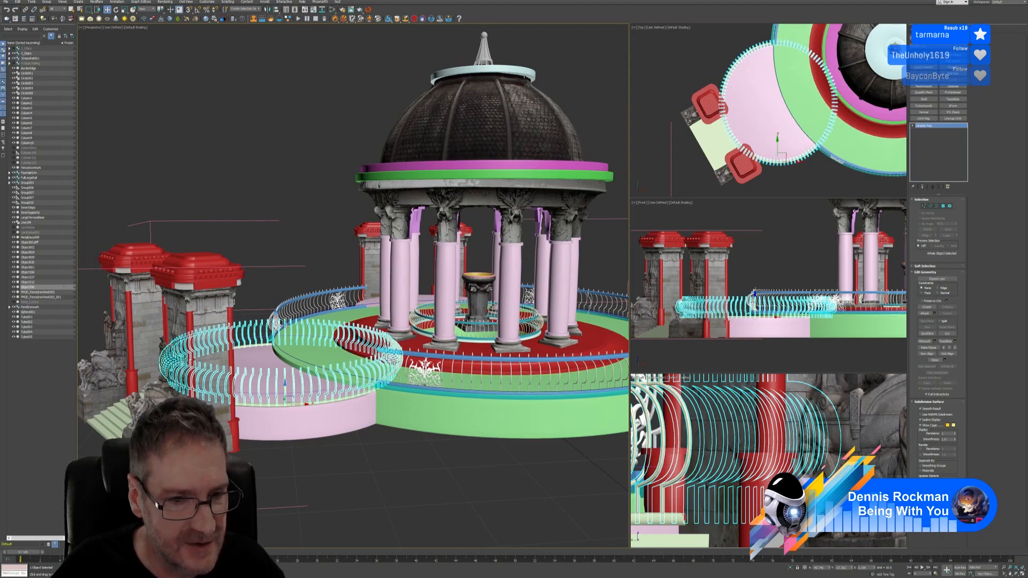
{"action": "middle_click_drag", "start_coordinate": [375, 452], "coordinate": [366, 487], "text": "alt"}
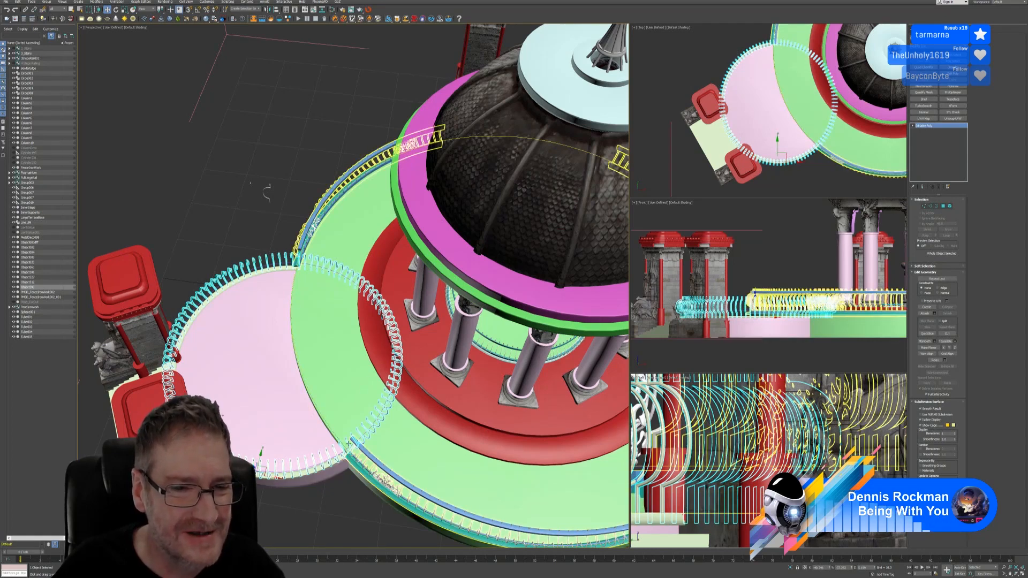
{"action": "left_click", "coordinate": [338, 471], "text": "ctrl"}
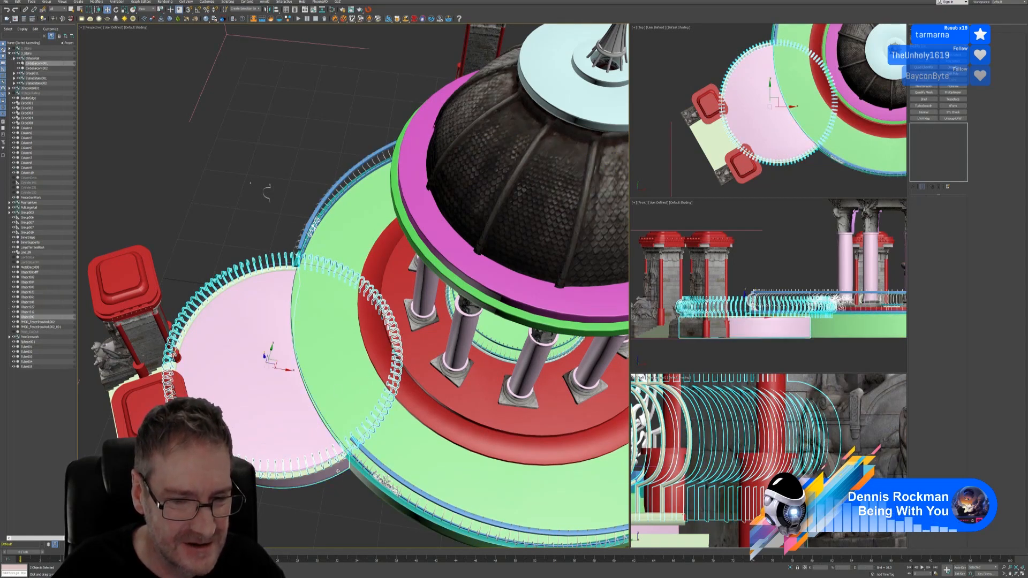
{"action": "left_click", "coordinate": [792, 568]}
{"action": "middle_click_drag", "start_coordinate": [450, 319], "coordinate": [388, 318]}
{"action": "scroll", "coordinate": [400, 320], "scroll_direction": "up", "scroll_amount": 3}
Select all elements of the baluster ring and deselect the balusters standing along the platform's curved outer edge
{"action": "left_click", "coordinate": [466, 231]}
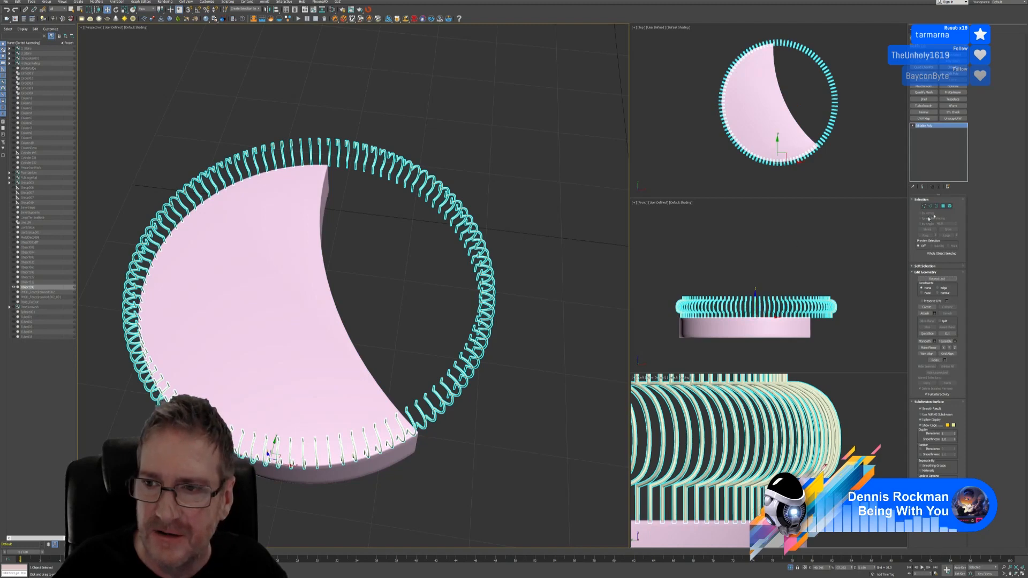
{"action": "left_click", "coordinate": [949, 206]}
{"action": "key", "text": "ctrl+a"}
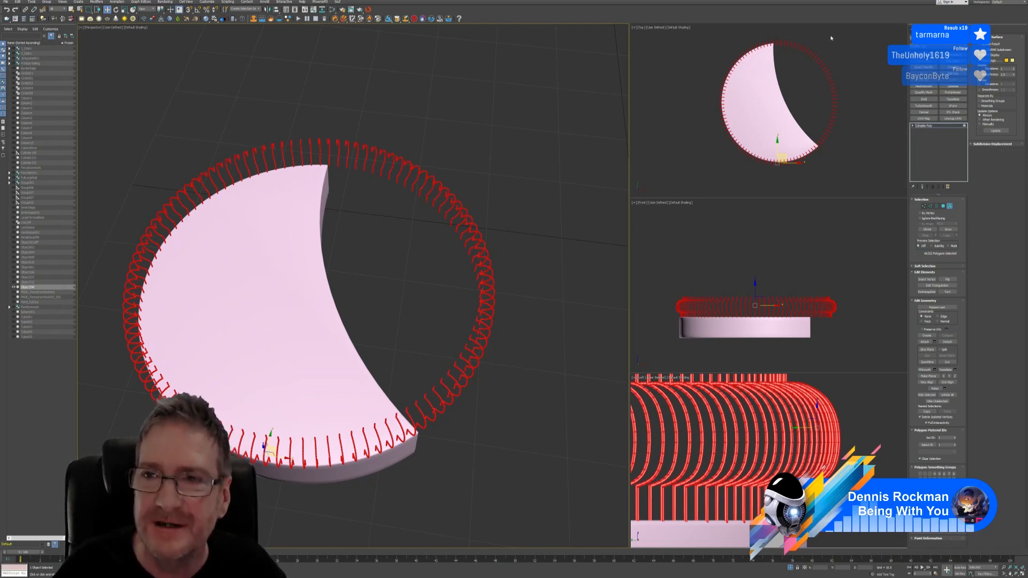
{"action": "left_click_drag", "start_coordinate": [857, 50], "coordinate": [827, 78]}
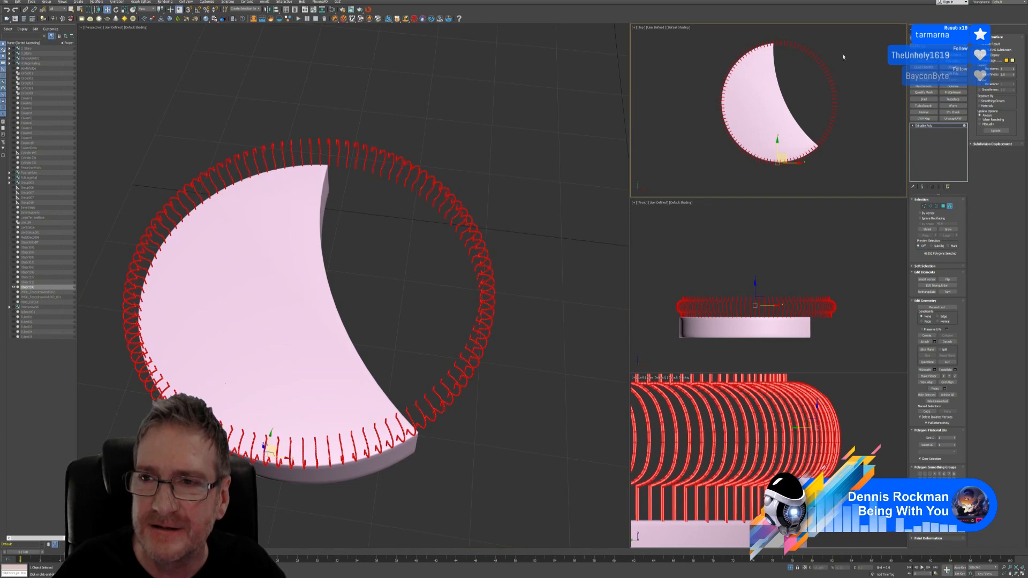
{"action": "left_click_drag", "start_coordinate": [684, 46], "coordinate": [752, 167], "text": "alt"}
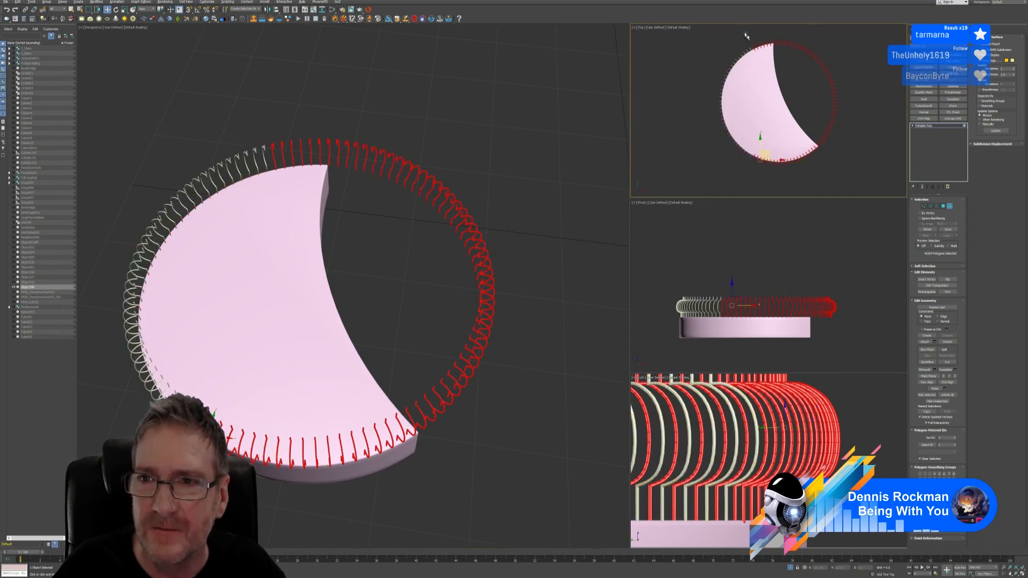
{"action": "left_click_drag", "start_coordinate": [745, 36], "coordinate": [772, 80]}
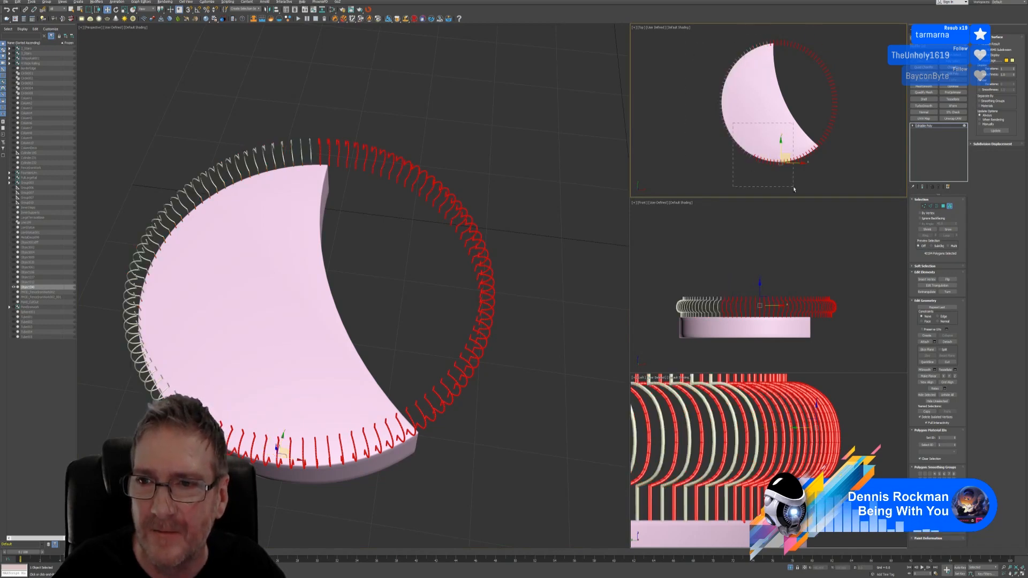
{"action": "left_click_drag", "start_coordinate": [794, 188], "coordinate": [795, 188], "text": "alt"}
{"action": "scroll", "coordinate": [810, 152], "scroll_direction": "up", "scroll_amount": 5}
{"action": "left_click_drag", "start_coordinate": [747, 127], "coordinate": [808, 204], "text": "alt"}
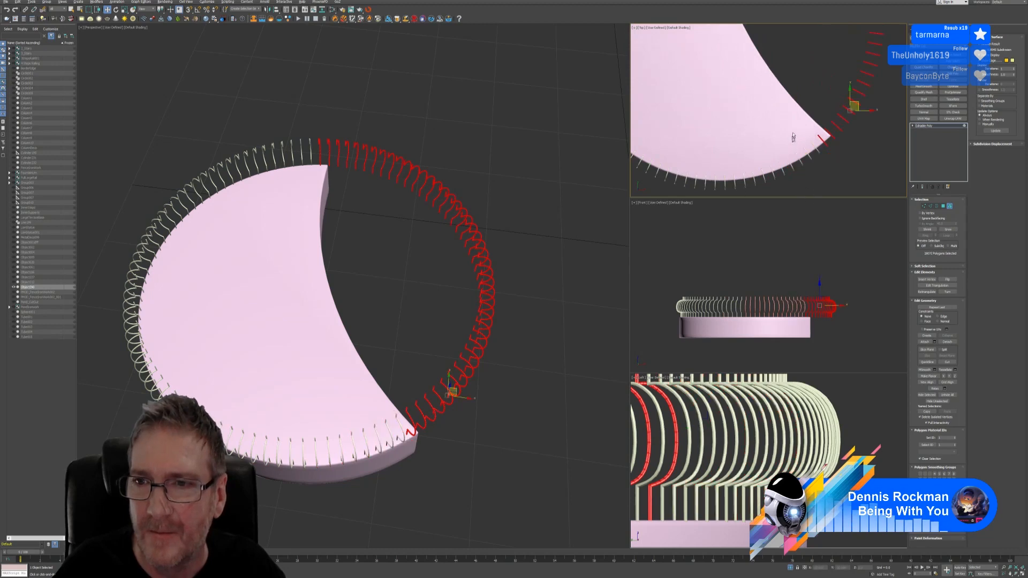
Deselect the balusters at the platform's two tips, delete the ones still selected beyond its inner edge, and leave element editing
{"action": "left_click", "coordinate": [829, 135]}
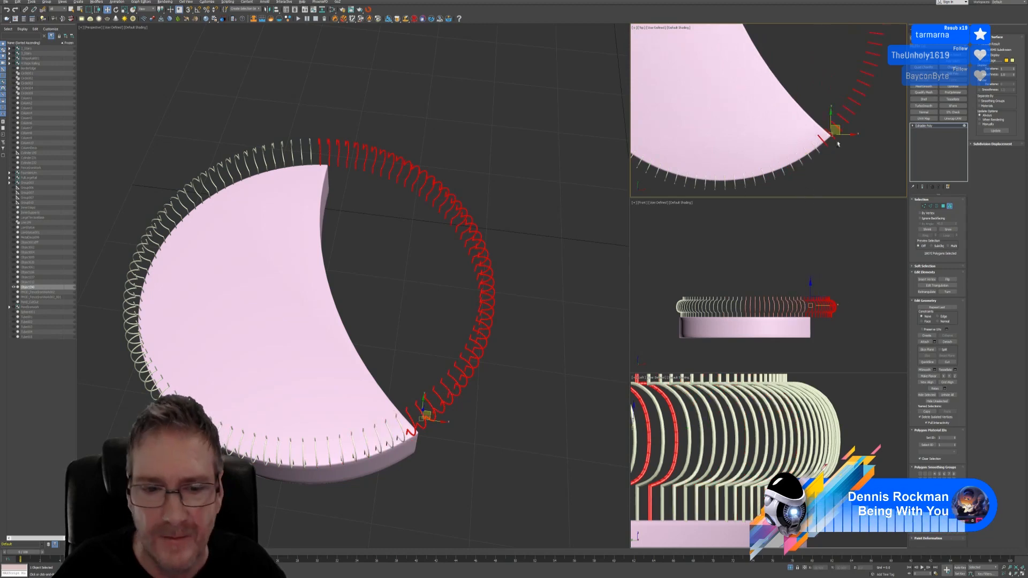
{"action": "left_click_drag", "start_coordinate": [807, 130], "coordinate": [822, 152], "text": "alt"}
{"action": "middle_click_drag", "start_coordinate": [788, 110], "coordinate": [801, 214]}
{"action": "middle_click_drag", "start_coordinate": [775, 65], "coordinate": [806, 202]}
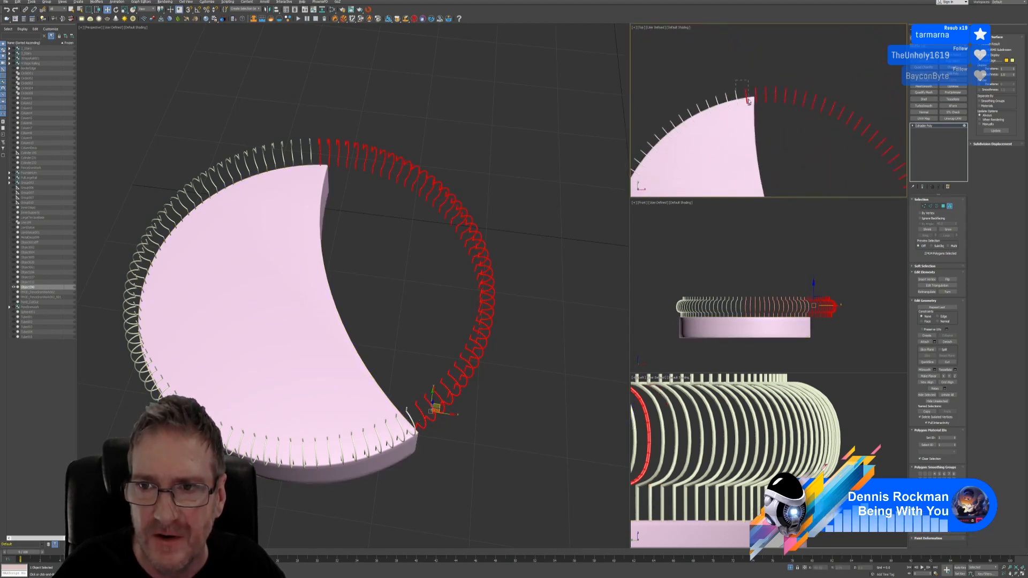
{"action": "left_click_drag", "start_coordinate": [750, 99], "coordinate": [756, 100], "text": "alt"}
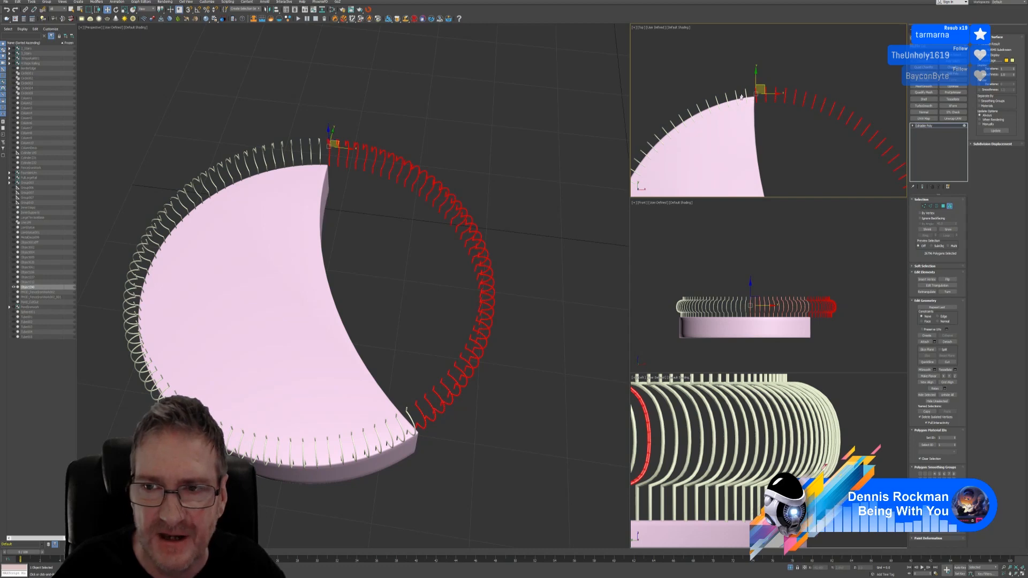
{"action": "left_click_drag", "start_coordinate": [769, 101], "coordinate": [752, 80], "text": "alt"}
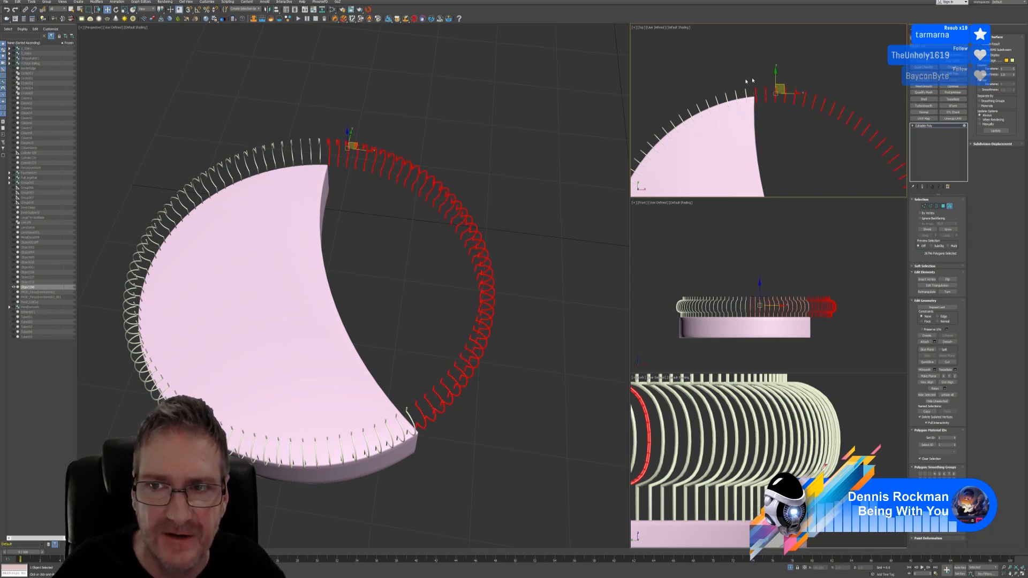
{"action": "key", "text": "ctrl+z"}
{"action": "scroll", "coordinate": [786, 117], "scroll_direction": "down", "scroll_amount": 5}
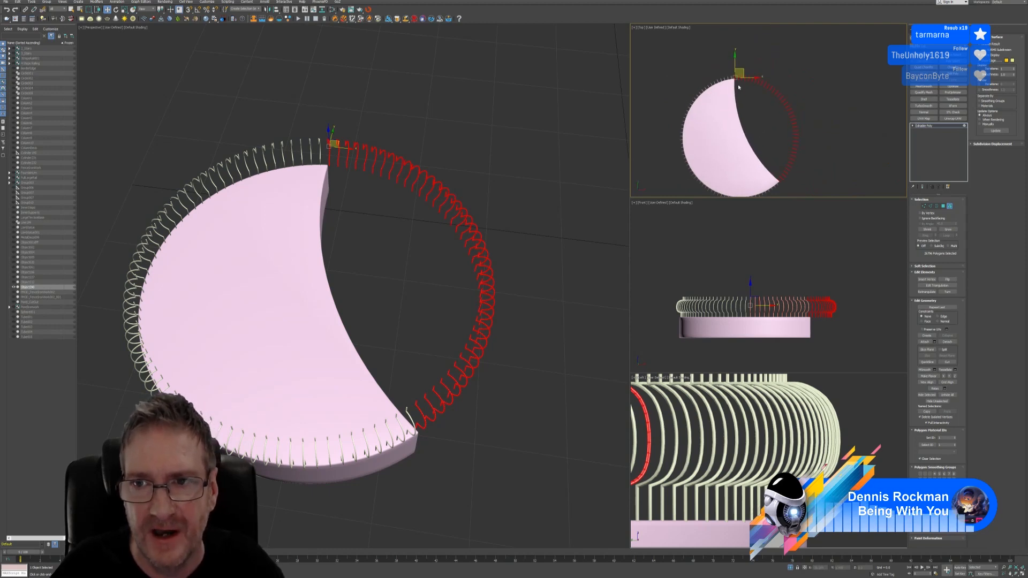
{"action": "left_click", "coordinate": [780, 181]}
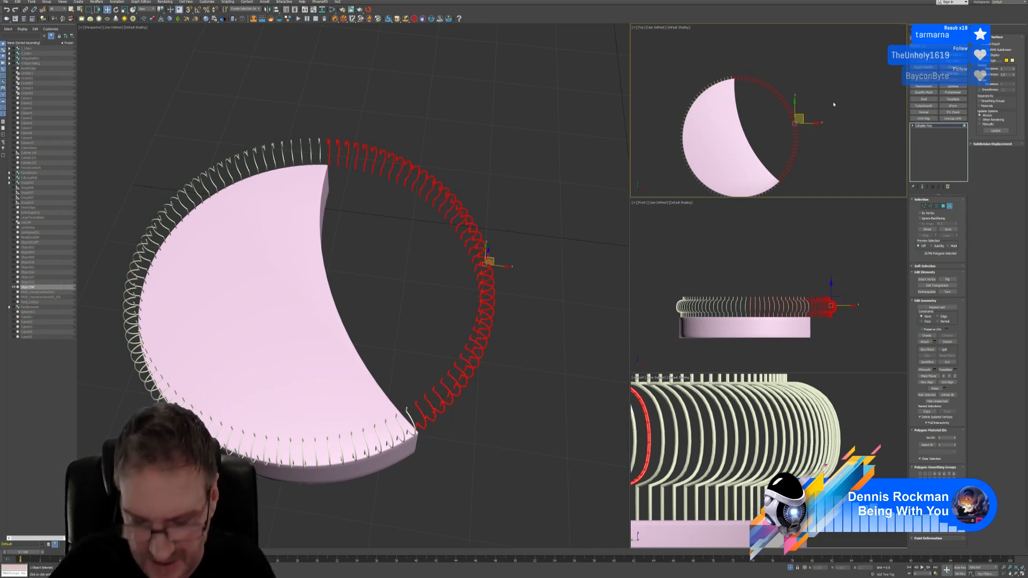
{"action": "key", "text": "Delete"}
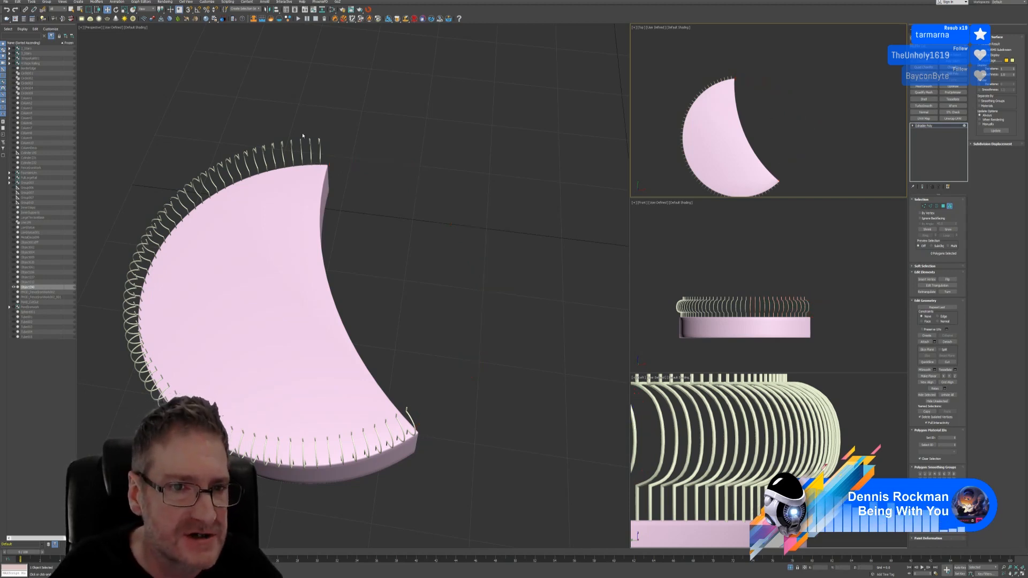
{"action": "left_click_drag", "start_coordinate": [302, 135], "coordinate": [378, 199]}
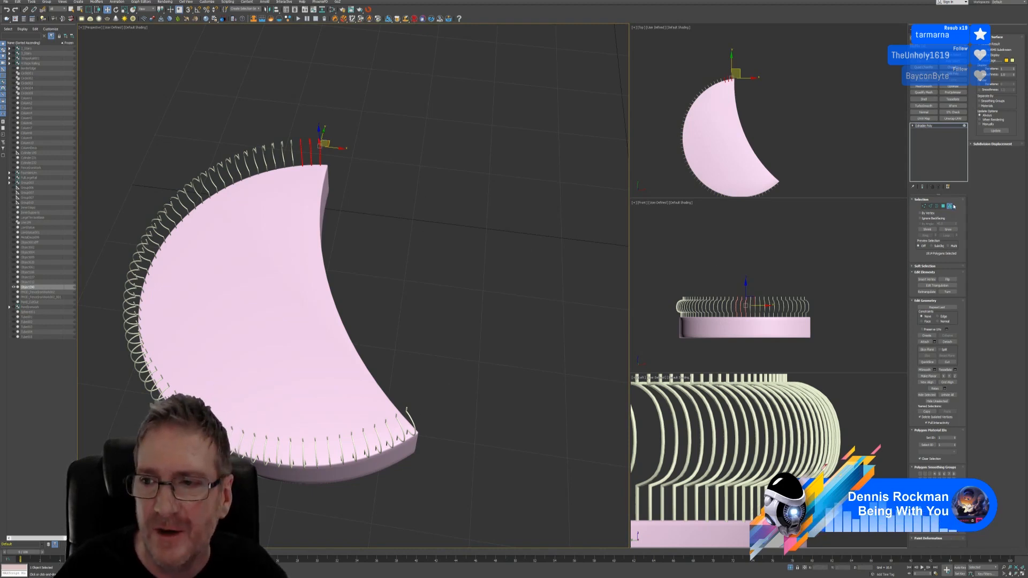
{"action": "left_click", "coordinate": [949, 206]}
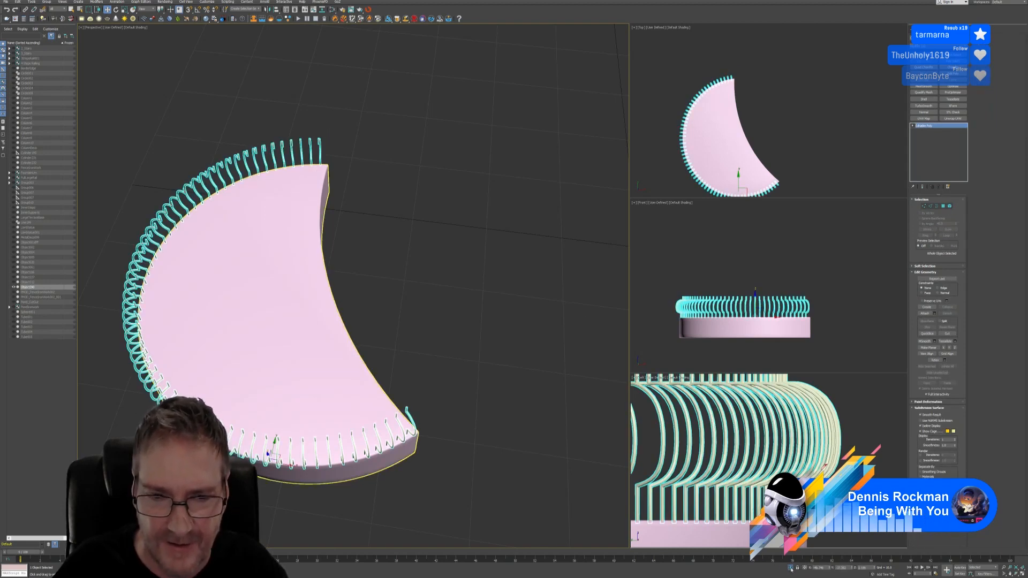
Leave isolation, select the circular rim ring together with the crescent-shaped side platform, and isolate the two objects
{"action": "left_click", "coordinate": [793, 570]}
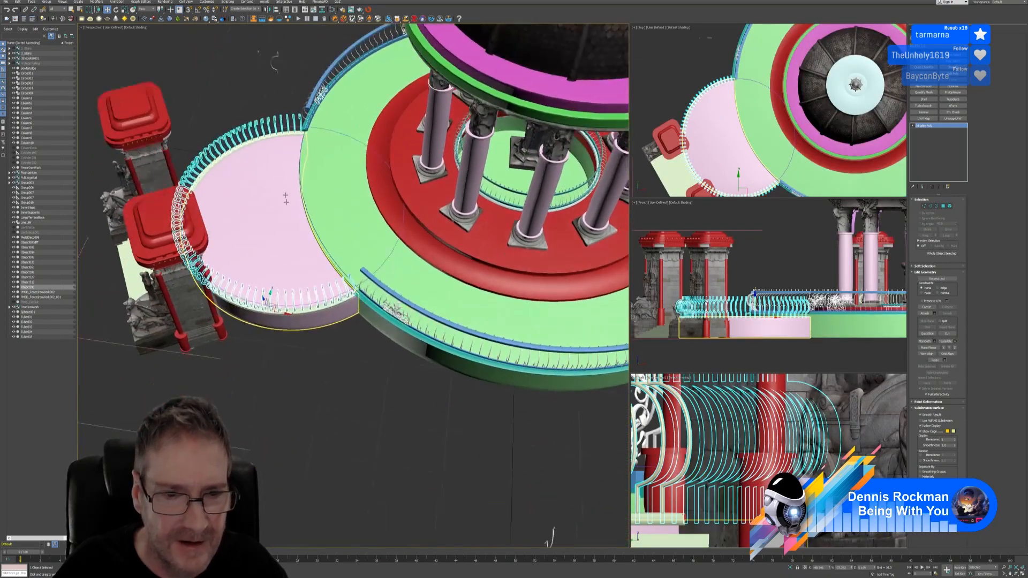
{"action": "left_click", "coordinate": [320, 333]}
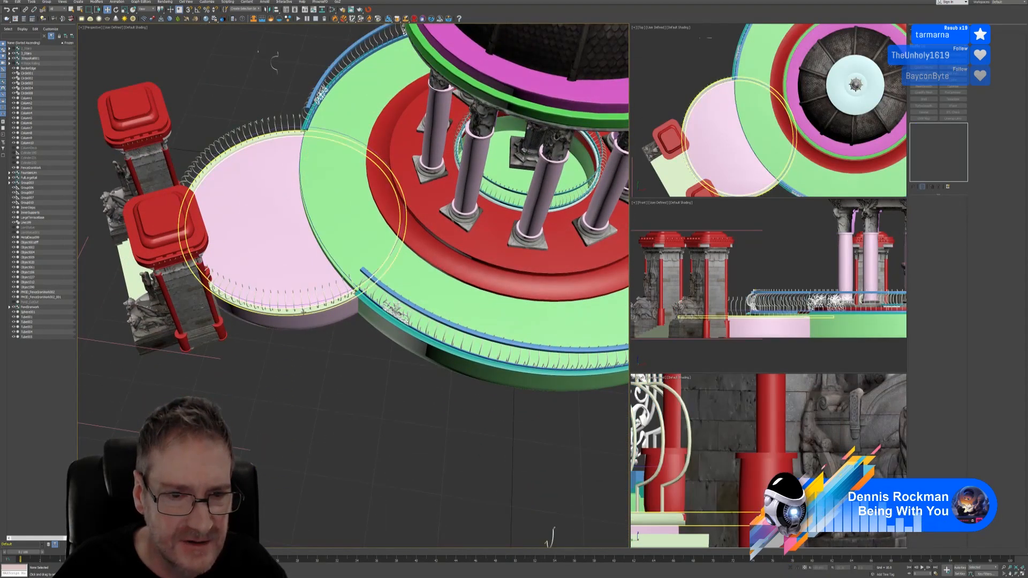
{"action": "left_click", "coordinate": [306, 310]}
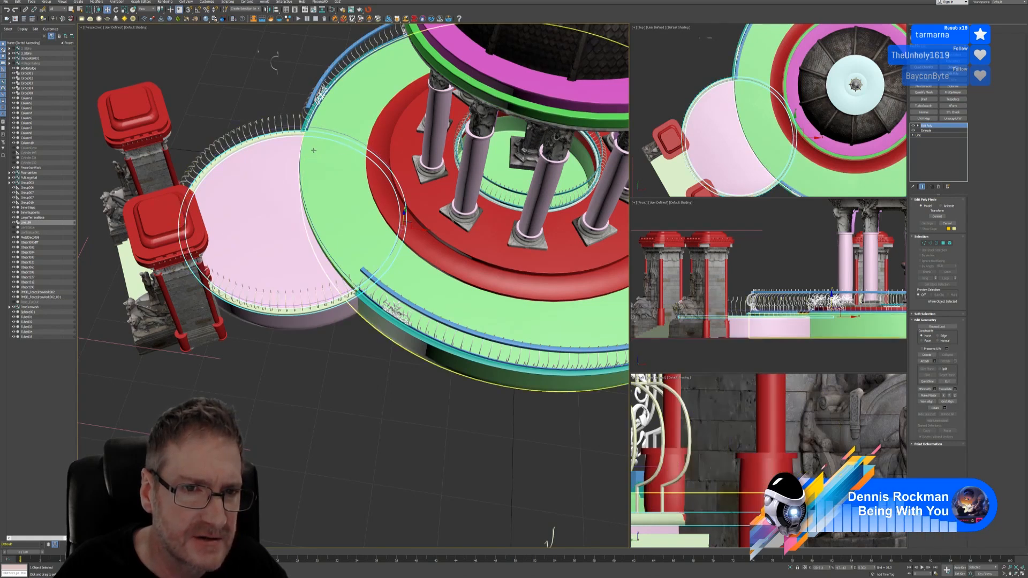
{"action": "scroll", "coordinate": [298, 185], "scroll_direction": "down", "scroll_amount": 4}
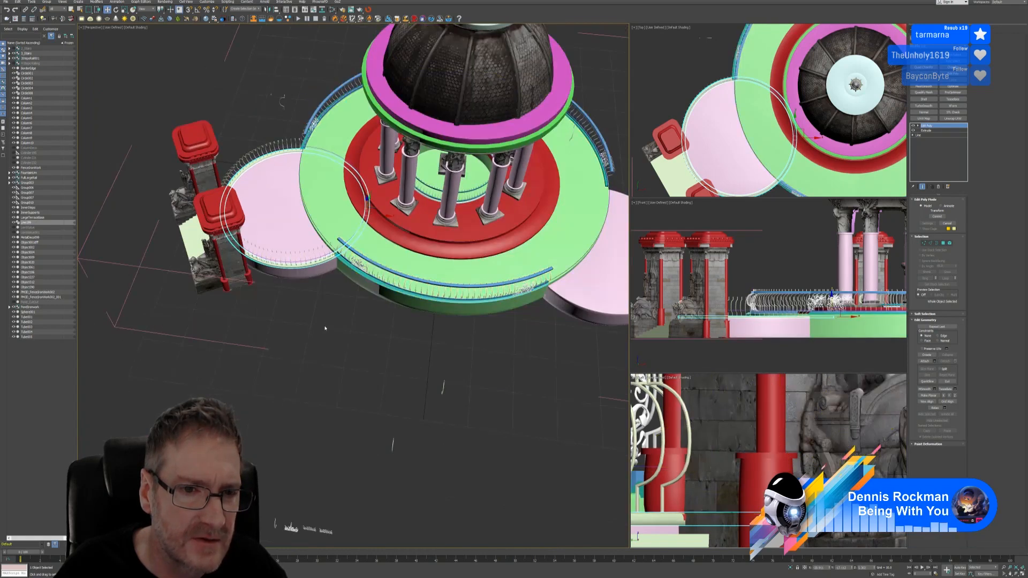
{"action": "middle_click_drag", "start_coordinate": [318, 325], "coordinate": [316, 348]}
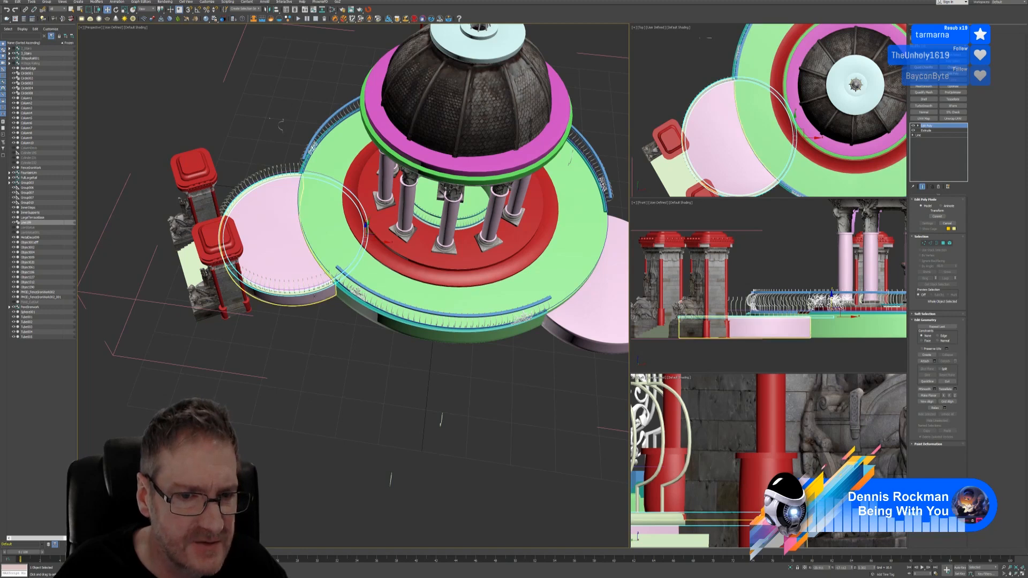
{"action": "left_click", "coordinate": [315, 295]}
{"action": "left_click", "coordinate": [791, 567]}
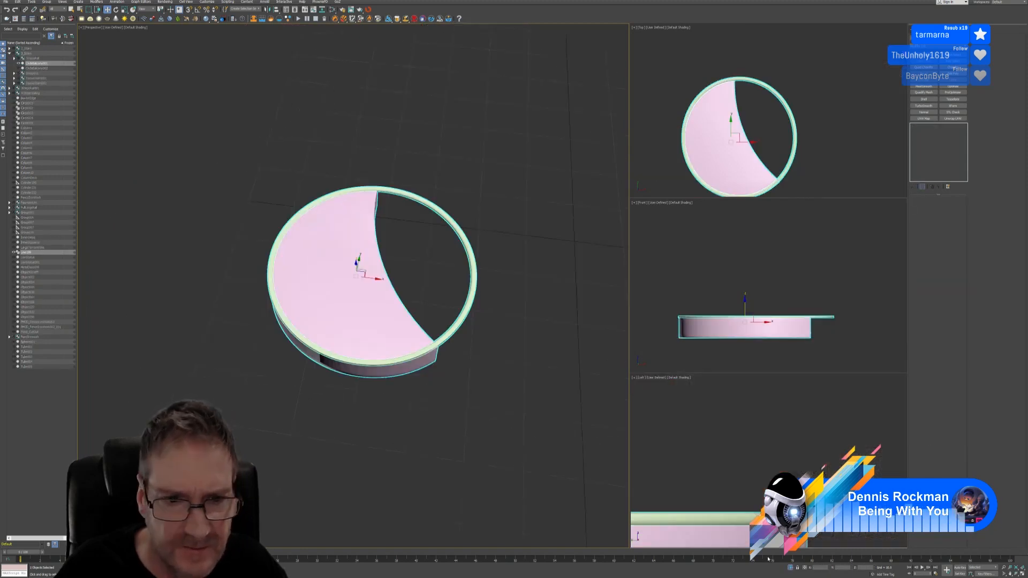
Select only the rim ring and QuickSlice it in line with the platform's two tips
{"action": "middle_click_drag", "start_coordinate": [467, 262], "coordinate": [421, 293]}
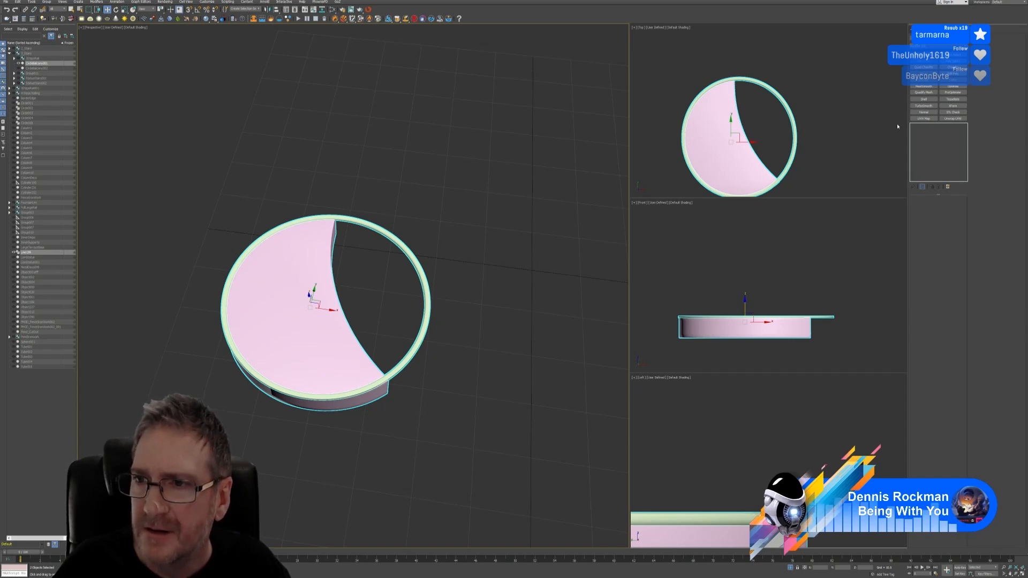
{"action": "scroll", "coordinate": [733, 80], "scroll_direction": "up", "scroll_amount": 6}
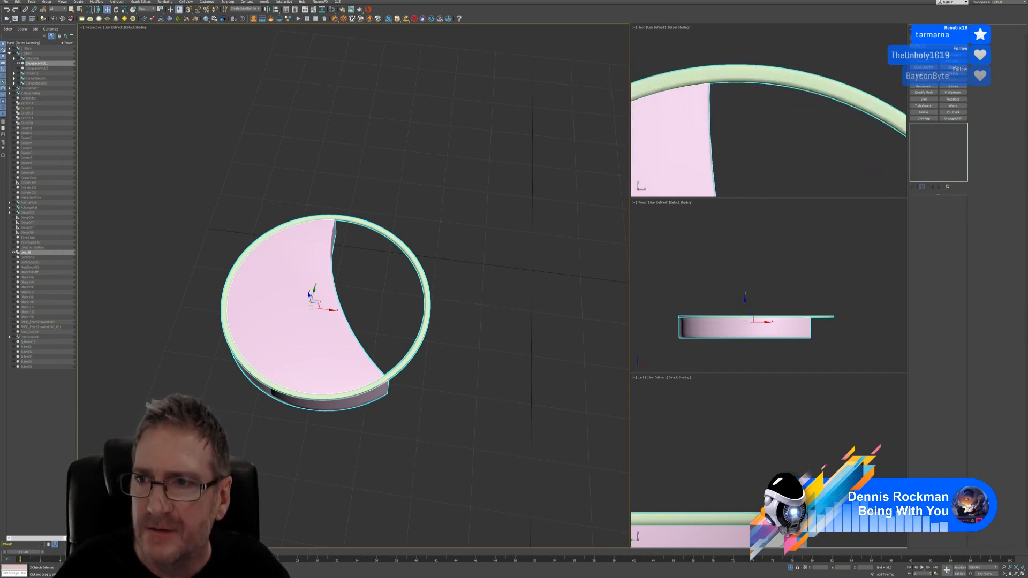
{"action": "left_click", "coordinate": [800, 142]}
{"action": "left_click", "coordinate": [812, 97]}
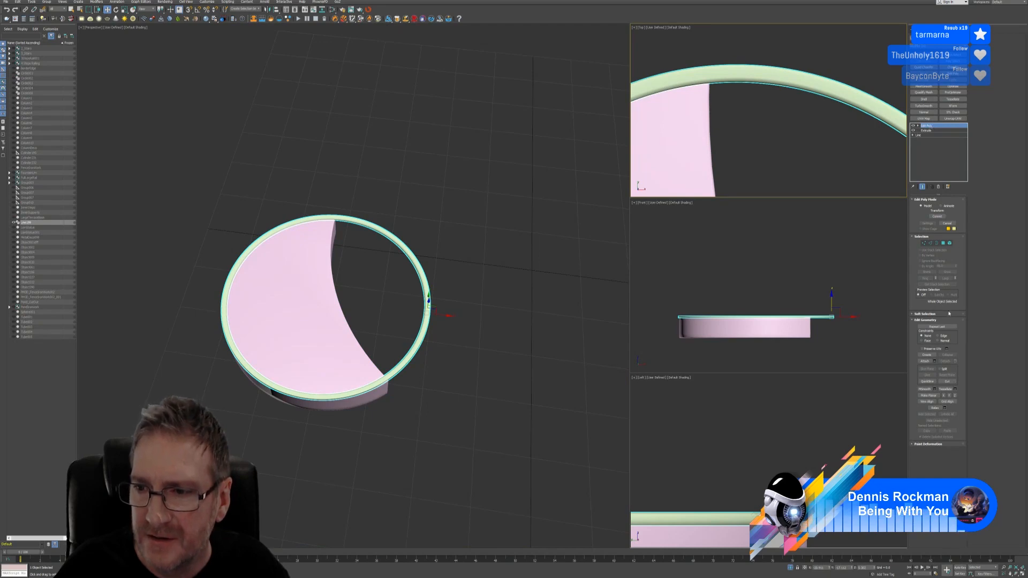
{"action": "left_click", "coordinate": [927, 382]}
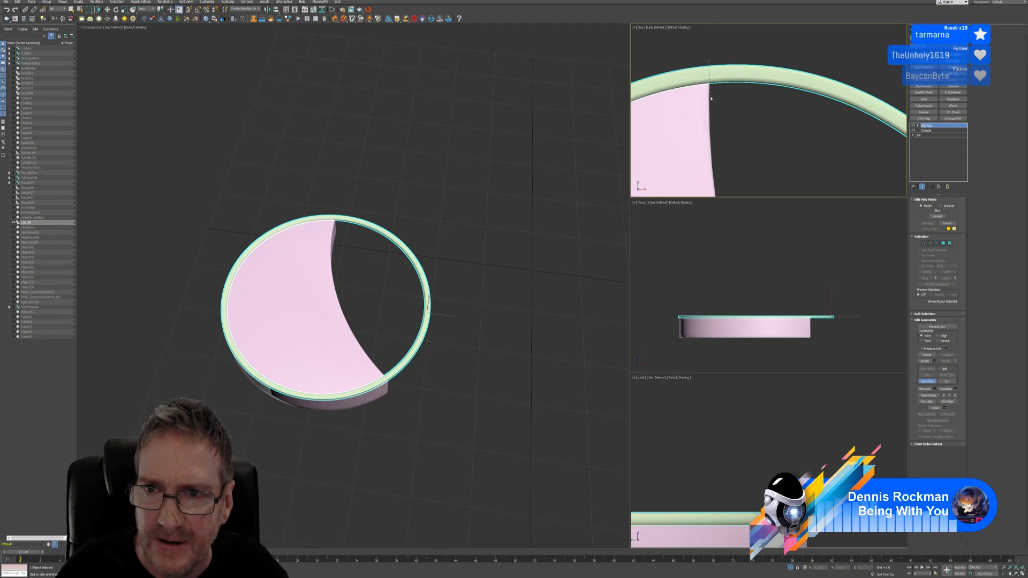
{"action": "scroll", "coordinate": [746, 152], "scroll_direction": "down", "scroll_amount": 3}
{"action": "scroll", "coordinate": [746, 131], "scroll_direction": "up", "scroll_amount": 6}
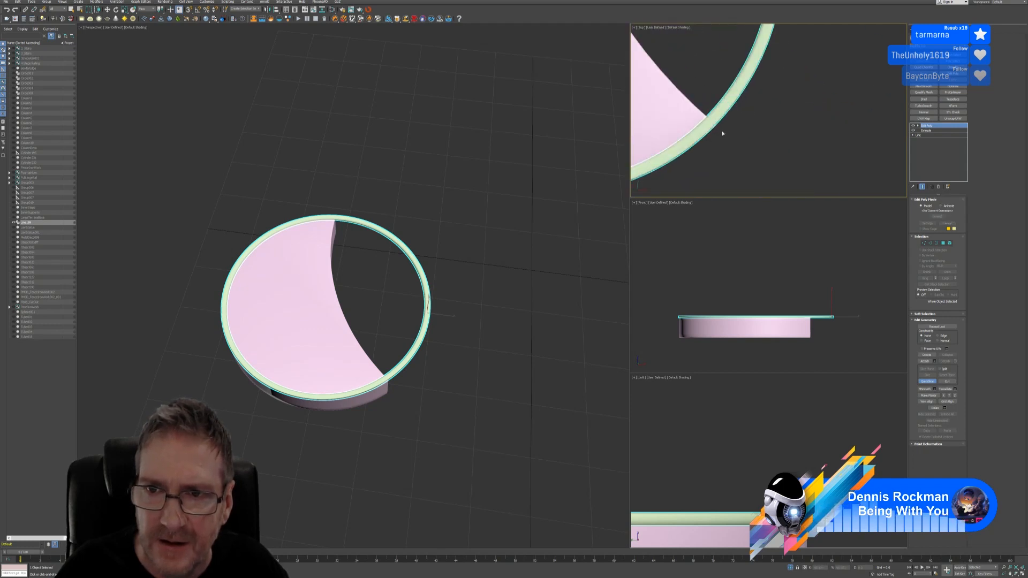
{"action": "scroll", "coordinate": [722, 133], "scroll_direction": "up", "scroll_amount": 2}
{"action": "left_click", "coordinate": [687, 103]}
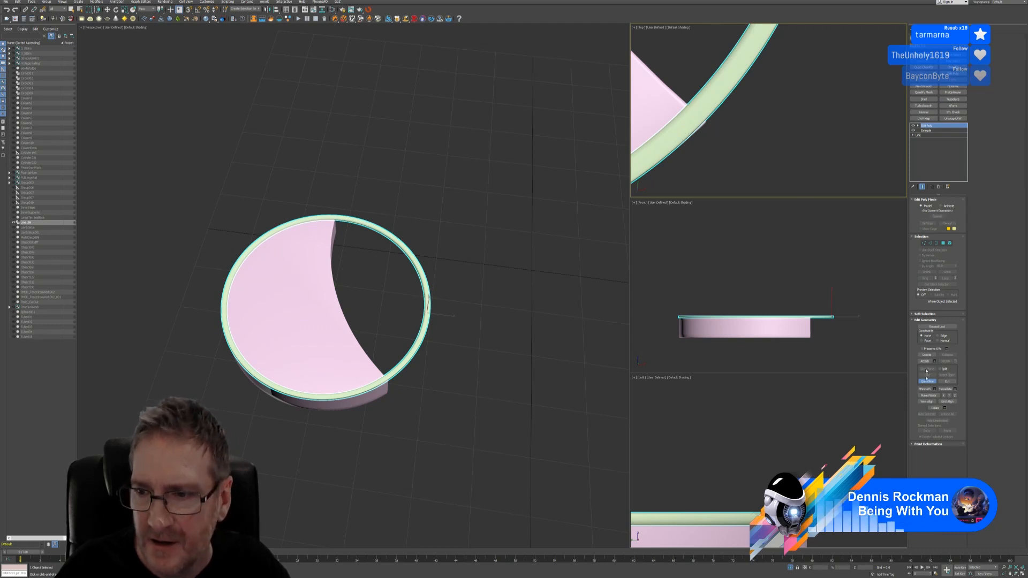
{"action": "left_click", "coordinate": [927, 381]}
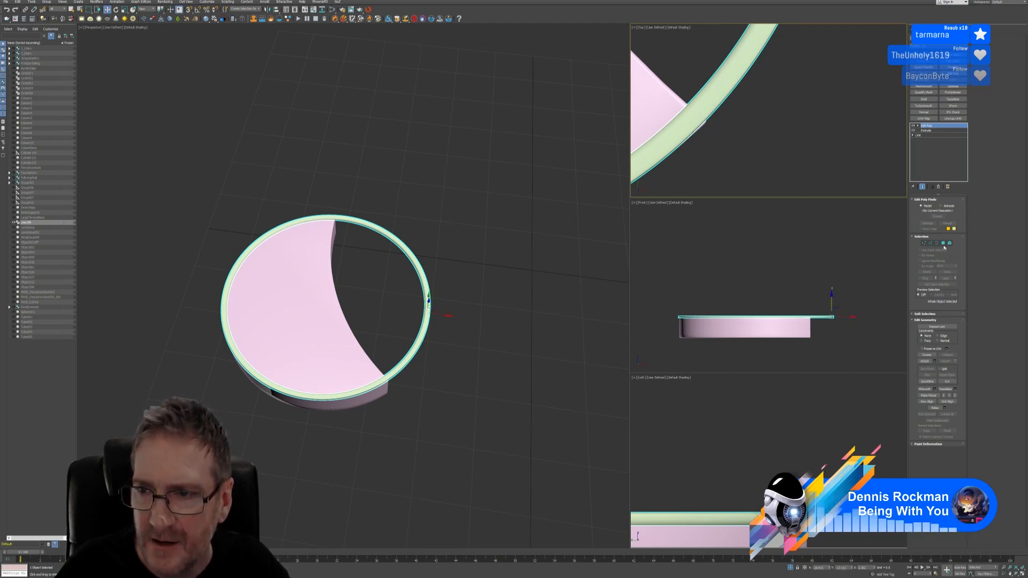
Select the ring's polygons beyond the platform's inner edge, trimming the selection to the cut at the platform's upper tip
{"action": "left_click", "coordinate": [943, 243]}
{"action": "scroll", "coordinate": [730, 165], "scroll_direction": "down", "scroll_amount": 8}
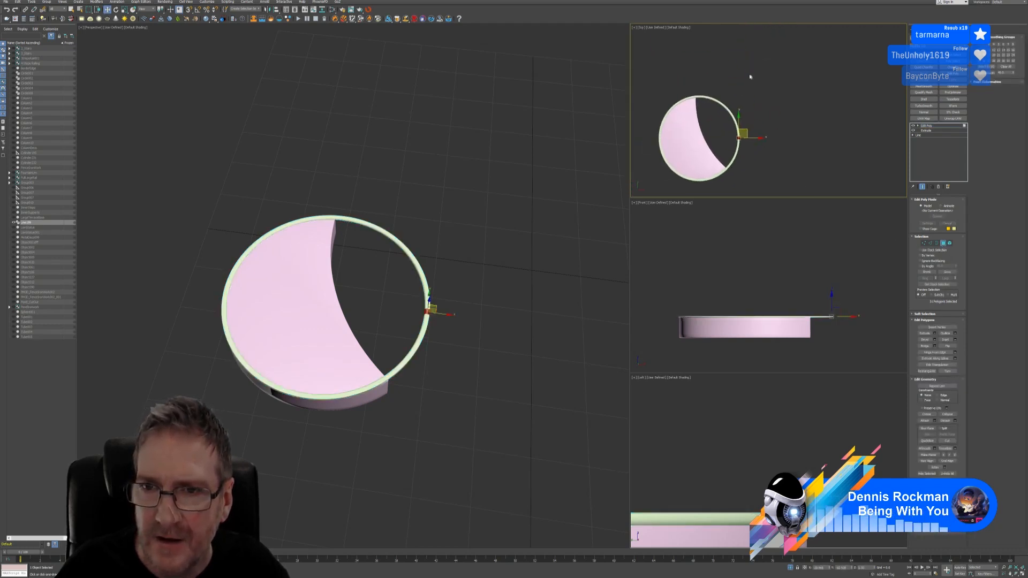
{"action": "left_click_drag", "start_coordinate": [763, 180], "coordinate": [763, 180]}
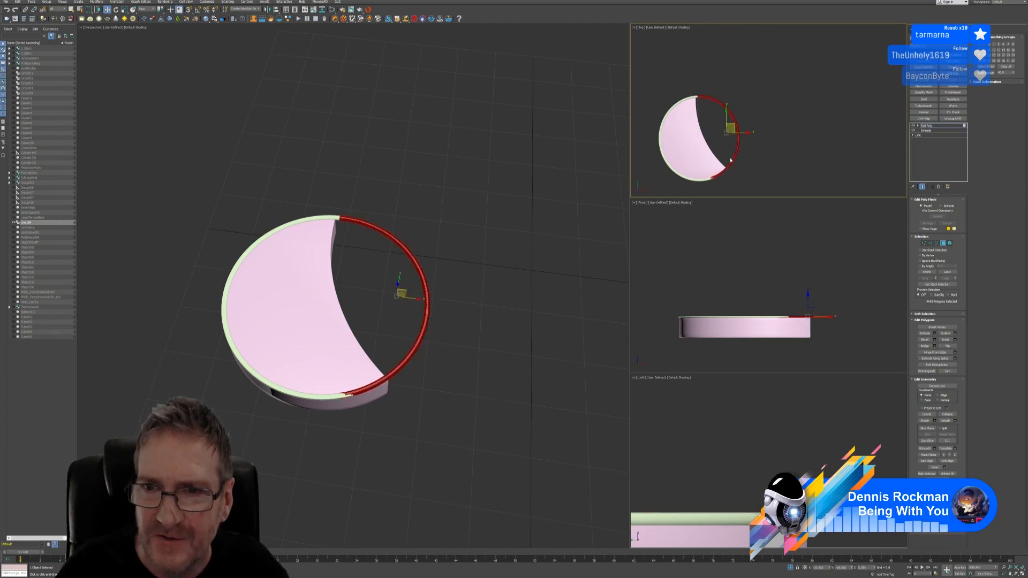
{"action": "scroll", "coordinate": [709, 91], "scroll_direction": "up", "scroll_amount": 5}
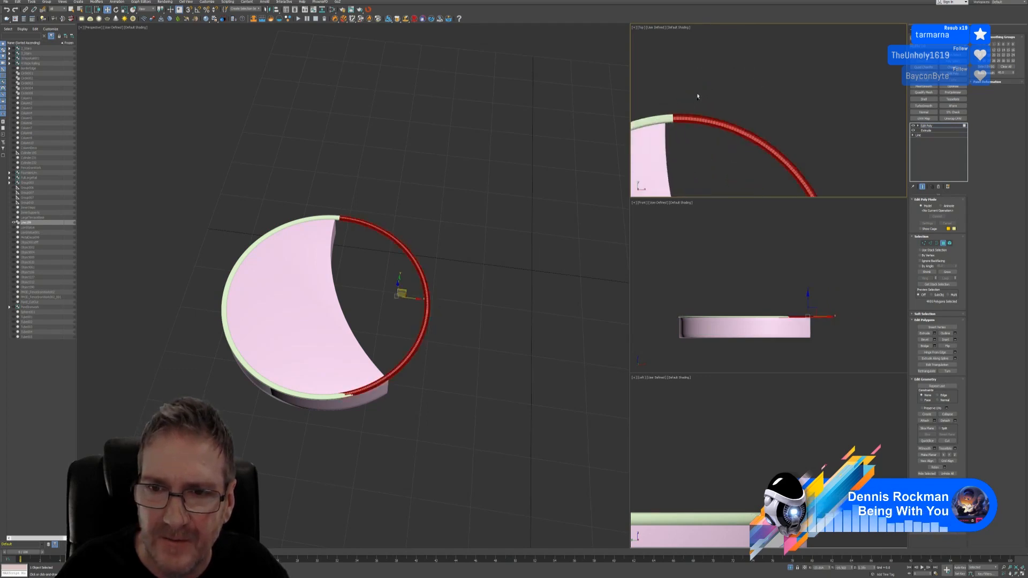
{"action": "left_click_drag", "start_coordinate": [670, 140], "coordinate": [669, 142], "text": "ctrl"}
{"action": "scroll", "coordinate": [666, 144], "scroll_direction": "up", "scroll_amount": 4}
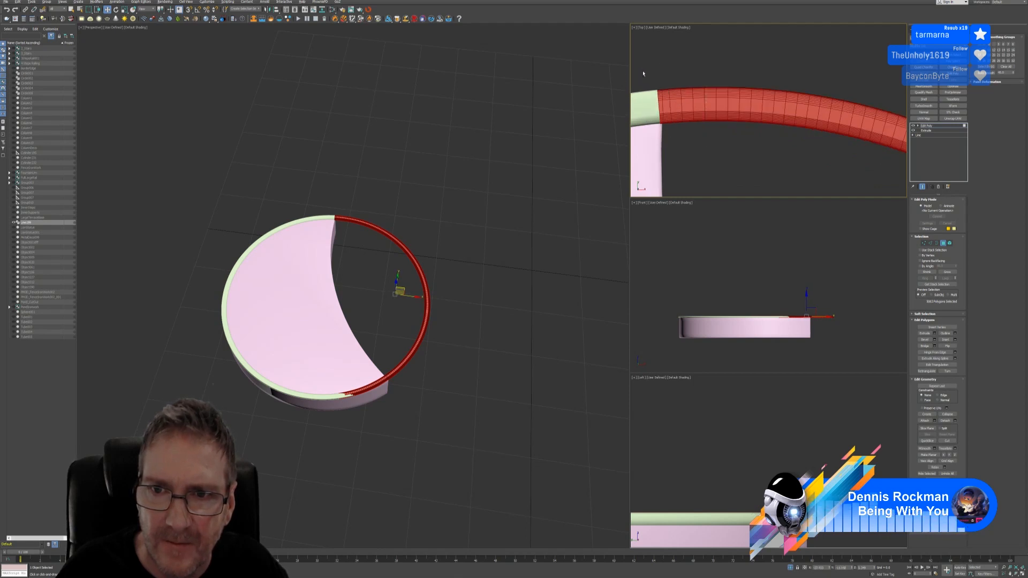
{"action": "left_click_drag", "start_coordinate": [646, 89], "coordinate": [669, 128]}
{"action": "left_click_drag", "start_coordinate": [669, 74], "coordinate": [665, 97], "text": "ctrl"}
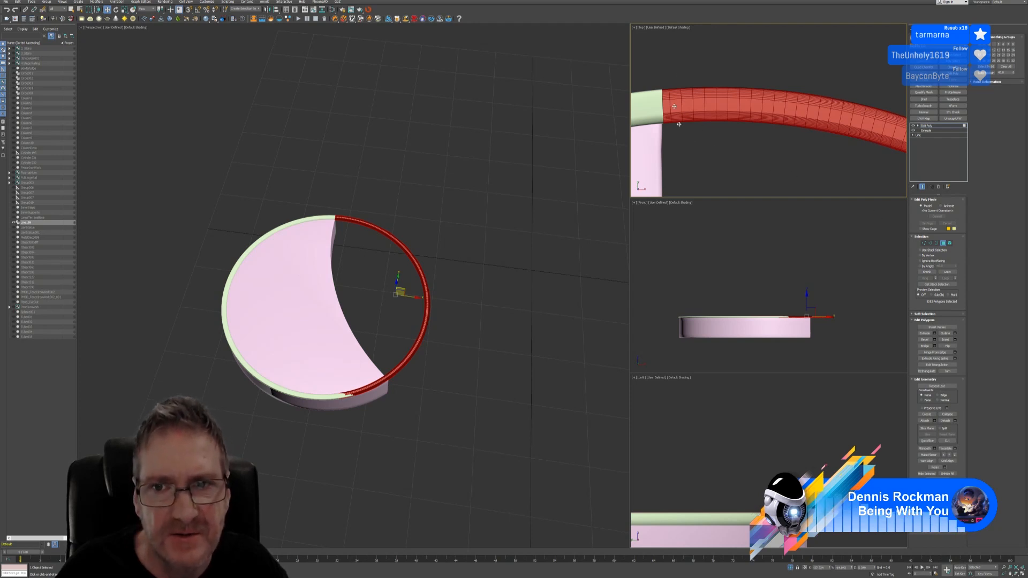
Deselect the rim polygons lying over the platform near its lower tip
{"action": "scroll", "coordinate": [748, 107], "scroll_direction": "down", "scroll_amount": 5}
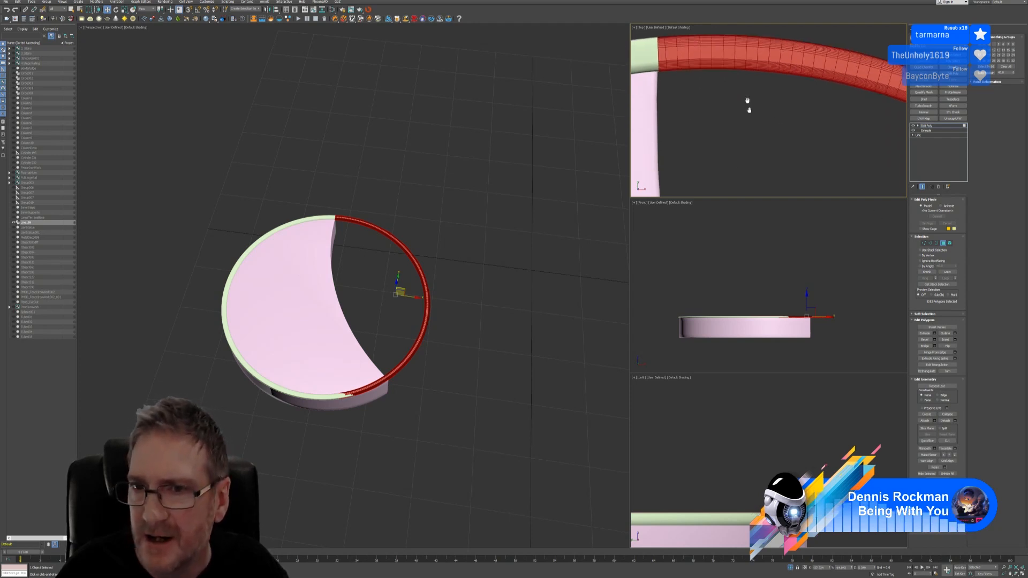
{"action": "middle_click_drag", "start_coordinate": [741, 101], "coordinate": [750, 77]}
{"action": "scroll", "coordinate": [738, 145], "scroll_direction": "up", "scroll_amount": 3}
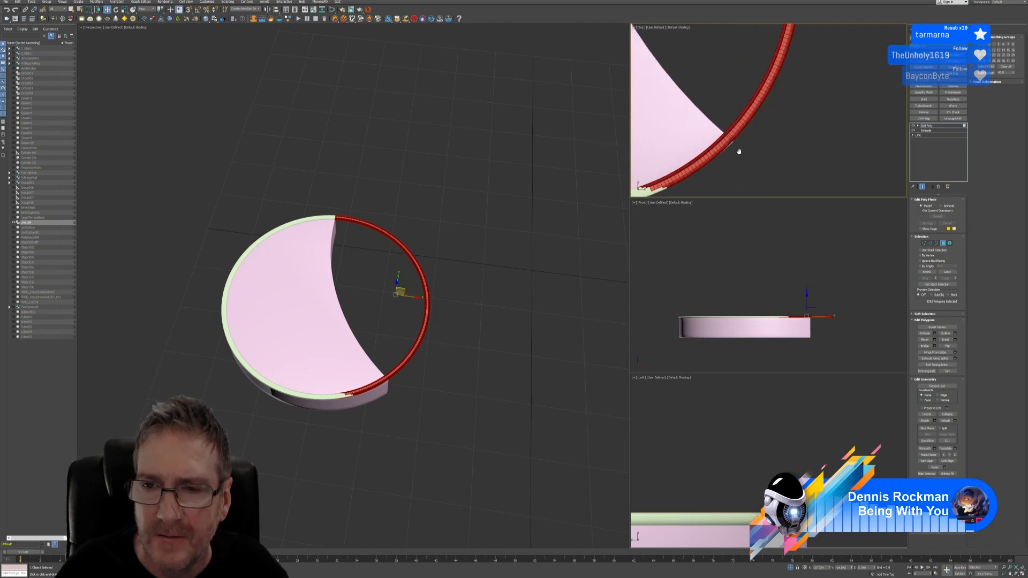
{"action": "scroll", "coordinate": [715, 187], "scroll_direction": "up", "scroll_amount": 3}
{"action": "left_click_drag", "start_coordinate": [663, 152], "coordinate": [723, 176], "text": "alt"}
{"action": "left_click_drag", "start_coordinate": [686, 127], "coordinate": [746, 151], "text": "alt"}
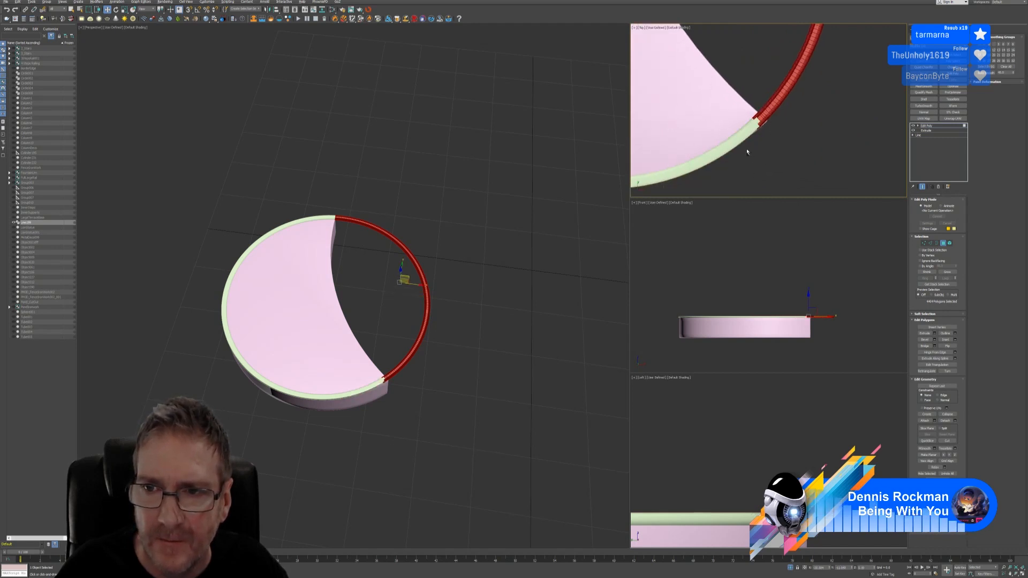
{"action": "scroll", "coordinate": [766, 137], "scroll_direction": "up", "scroll_amount": 2}
{"action": "middle_click_drag", "start_coordinate": [767, 137], "coordinate": [764, 160]}
{"action": "left_click_drag", "start_coordinate": [711, 133], "coordinate": [750, 170], "text": "alt"}
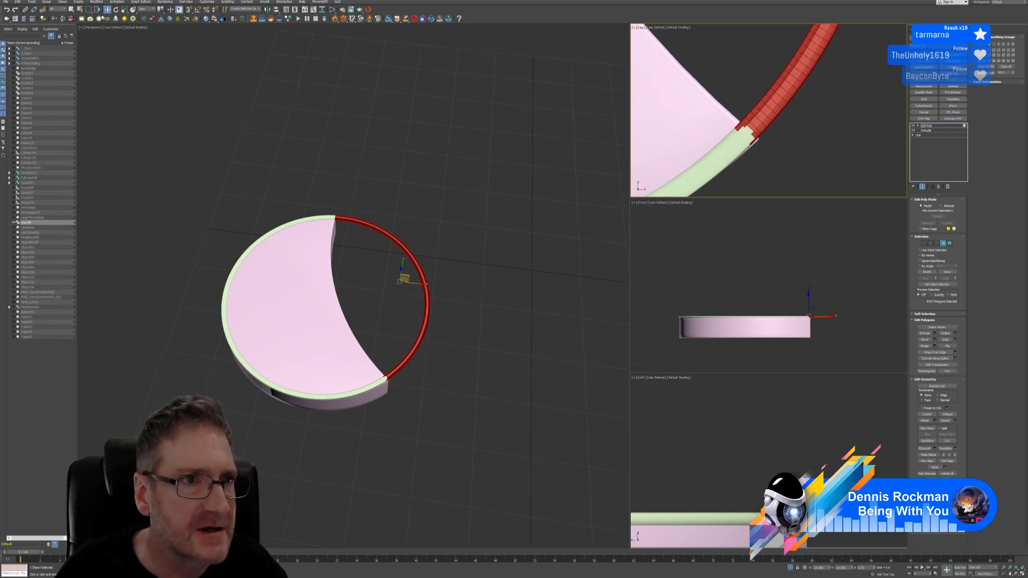
Switch to a fence selection region and deselect the leftover rim polygons along the angled cut at the lower tip
{"action": "left_click_drag", "start_coordinate": [89, 9], "coordinate": [90, 36]}
{"action": "scroll", "coordinate": [785, 144], "scroll_direction": "up", "scroll_amount": 3}
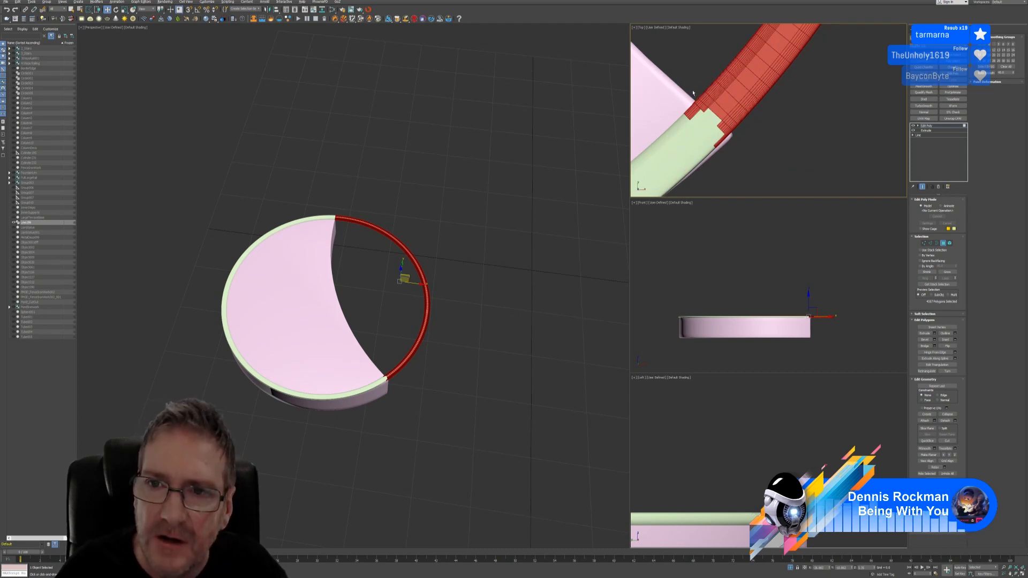
{"action": "left_click_drag", "start_coordinate": [741, 142], "coordinate": [691, 96]}
{"action": "left_click", "coordinate": [671, 114]}
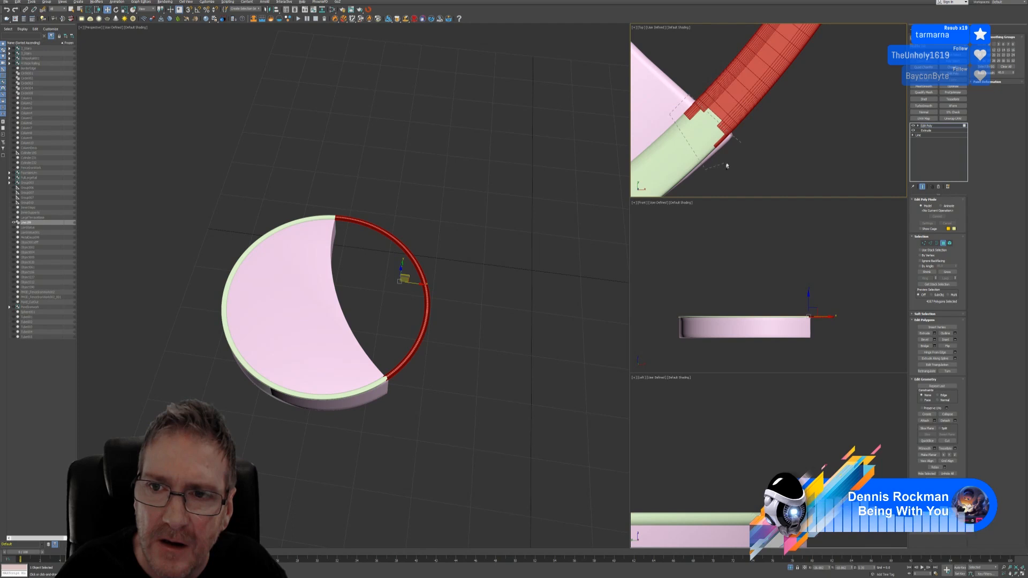
{"action": "left_click", "coordinate": [742, 144], "text": "alt"}
{"action": "scroll", "coordinate": [766, 142], "scroll_direction": "down", "scroll_amount": 10}
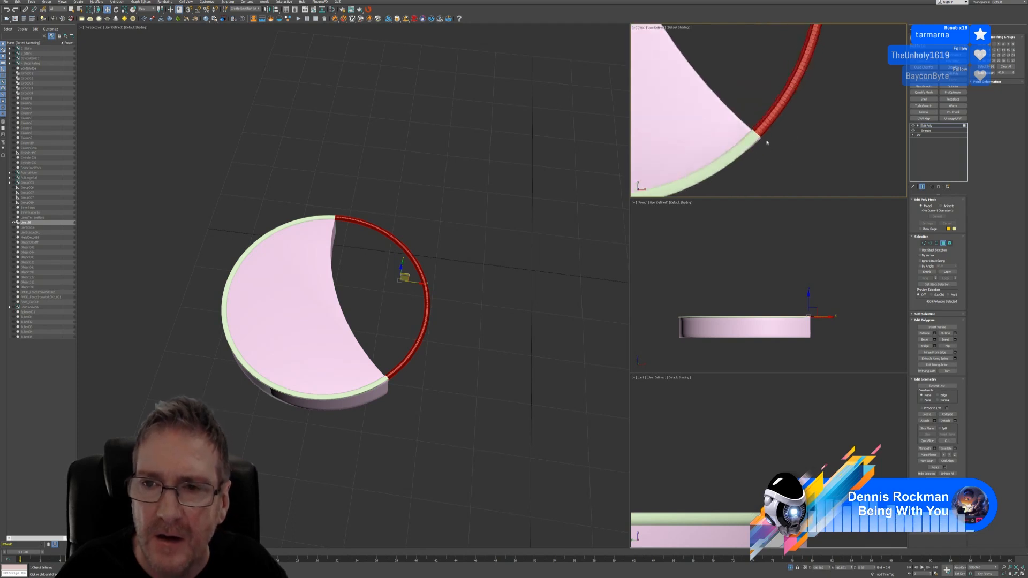
Delete the selected rim polygons beyond the platform's inner edge
{"action": "middle_click_drag", "start_coordinate": [765, 97], "coordinate": [756, 132]}
{"action": "scroll", "coordinate": [752, 144], "scroll_direction": "down", "scroll_amount": 3}
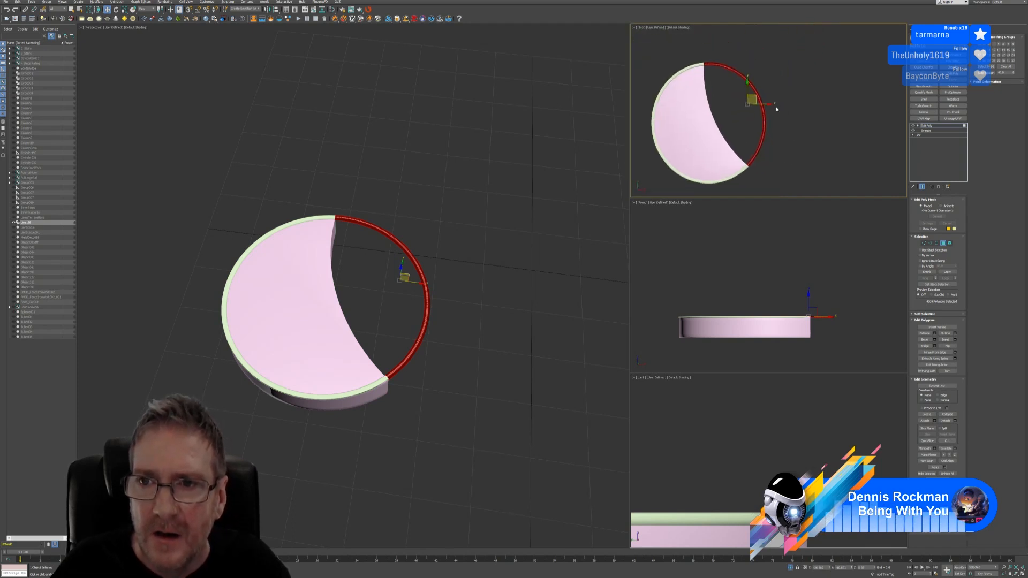
{"action": "key", "text": "Delete"}
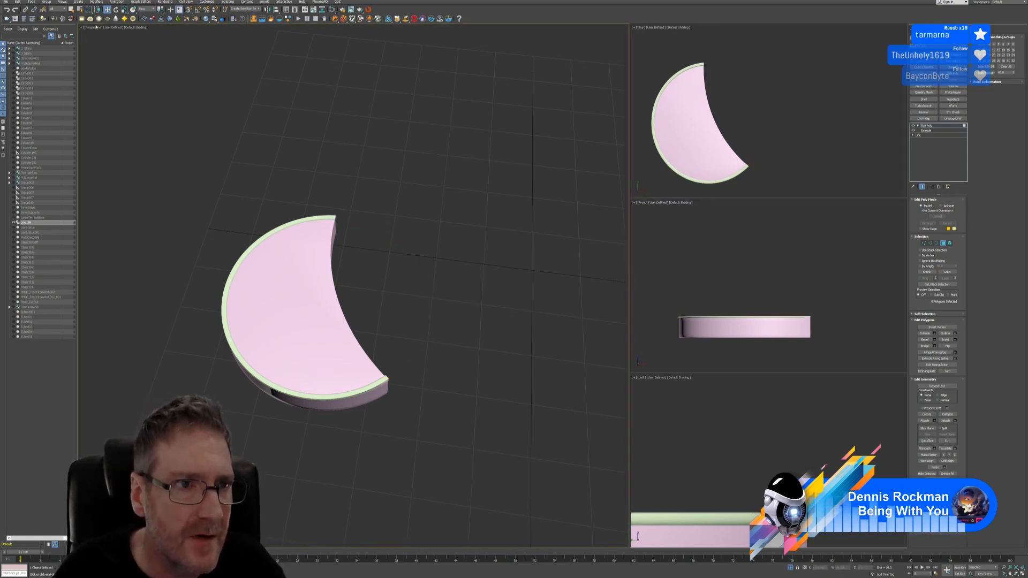
Select the open border at the rim's cut end on the platform's upper tip and cap it
{"action": "left_click", "coordinate": [71, 10]}
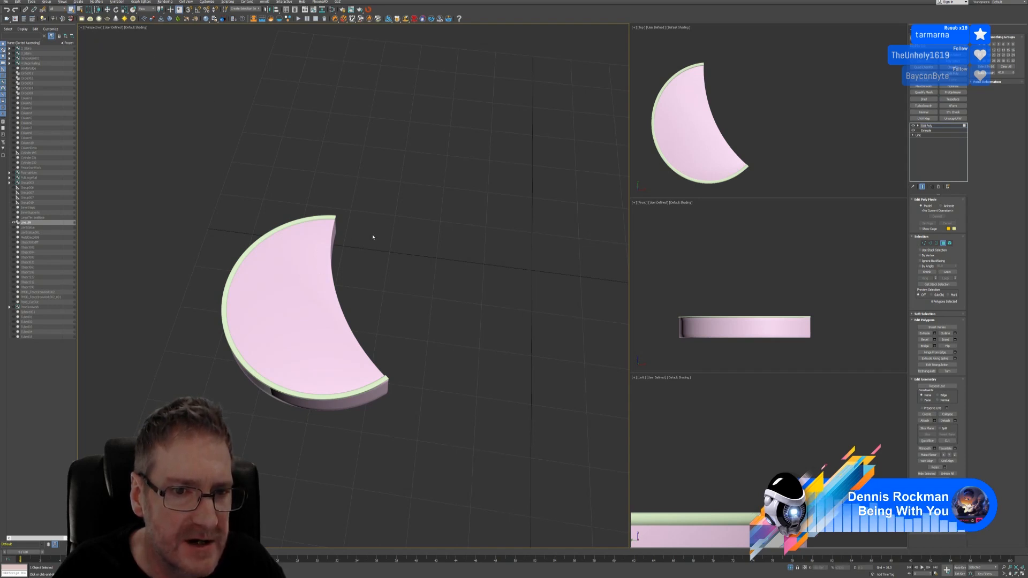
{"action": "middle_click_drag", "start_coordinate": [372, 237], "coordinate": [339, 214], "text": "alt"}
{"action": "scroll", "coordinate": [419, 291], "scroll_direction": "up", "scroll_amount": 6}
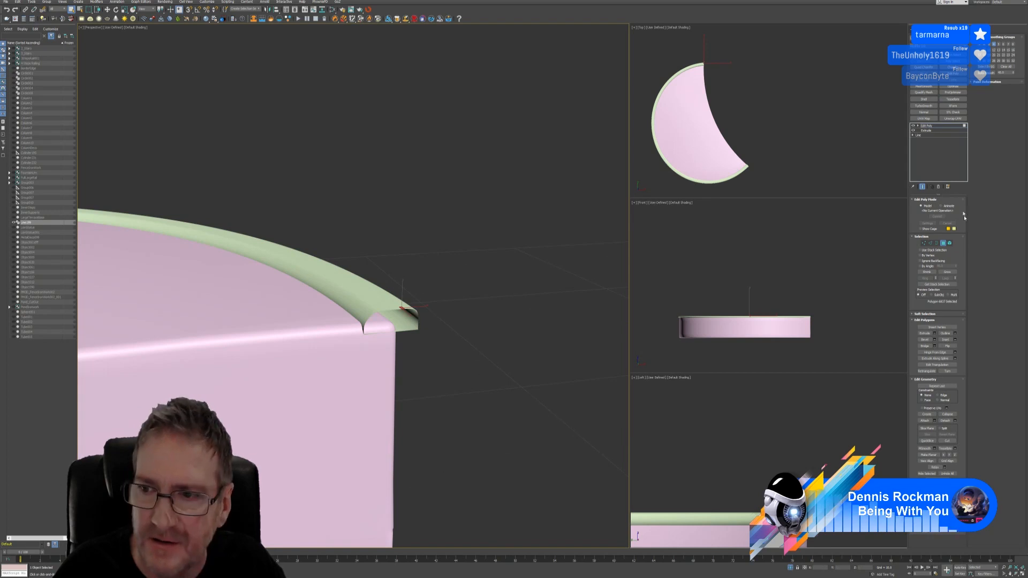
{"action": "key", "text": "3"}
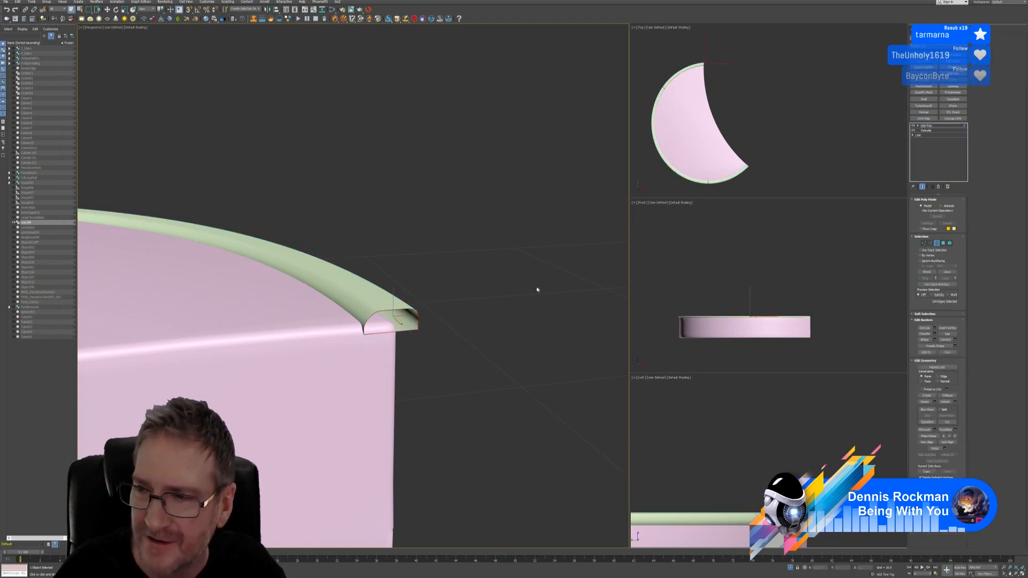
{"action": "left_click", "coordinate": [445, 307]}
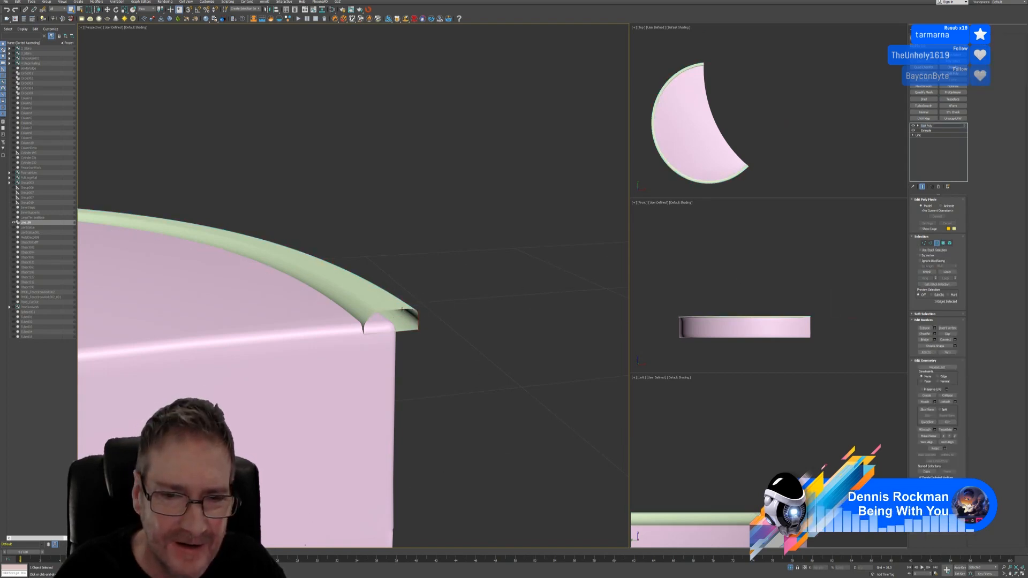
{"action": "left_click", "coordinate": [403, 310]}
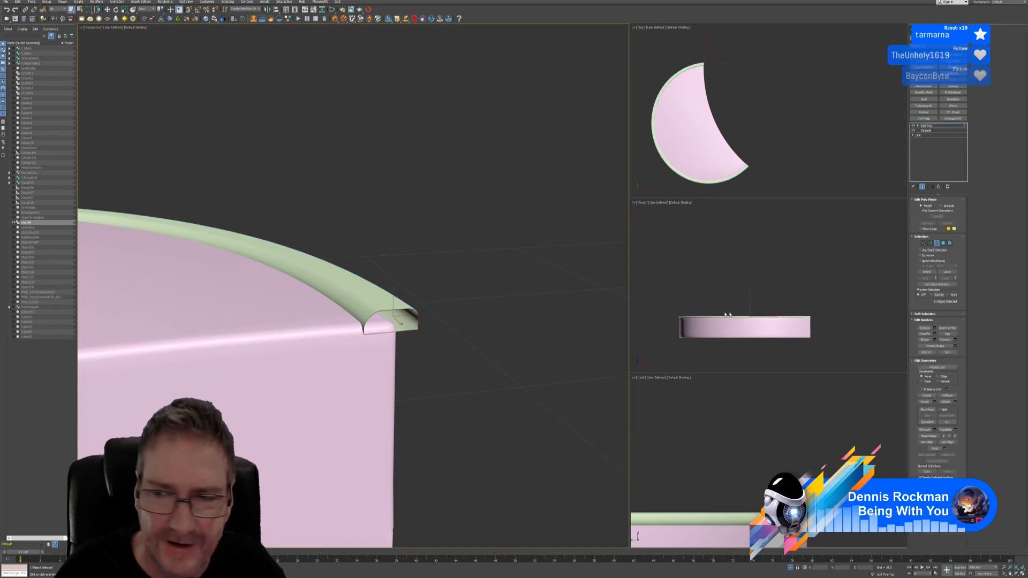
{"action": "left_click", "coordinate": [948, 334]}
Cap the open border at the rim's cut end on the platform's lower tip and leave isolation mode
{"action": "scroll", "coordinate": [298, 401], "scroll_direction": "down", "scroll_amount": 4}
{"action": "middle_click_drag", "start_coordinate": [299, 402], "coordinate": [406, 367]}
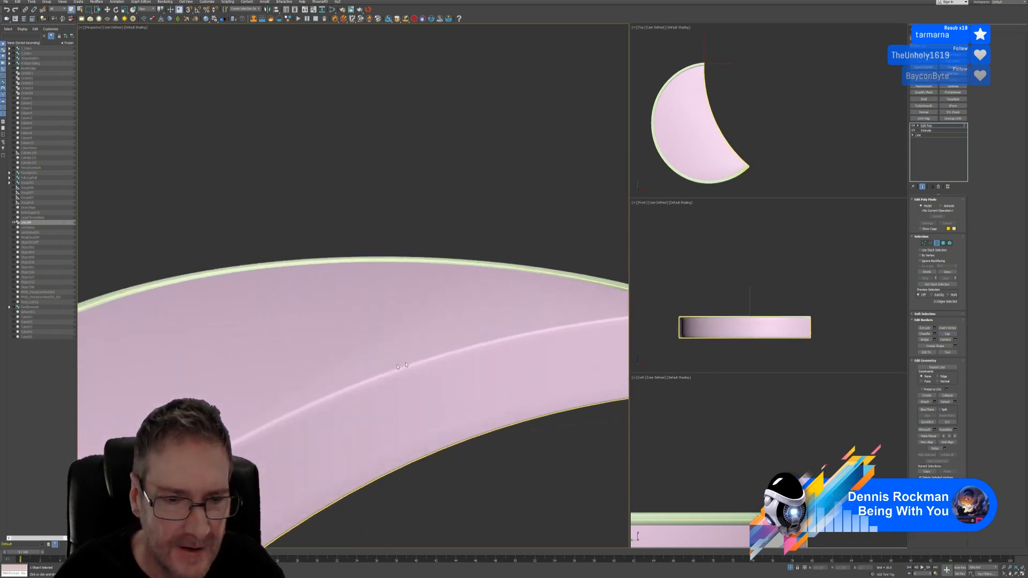
{"action": "scroll", "coordinate": [245, 432], "scroll_direction": "down", "scroll_amount": 2}
{"action": "scroll", "coordinate": [298, 363], "scroll_direction": "up", "scroll_amount": 5}
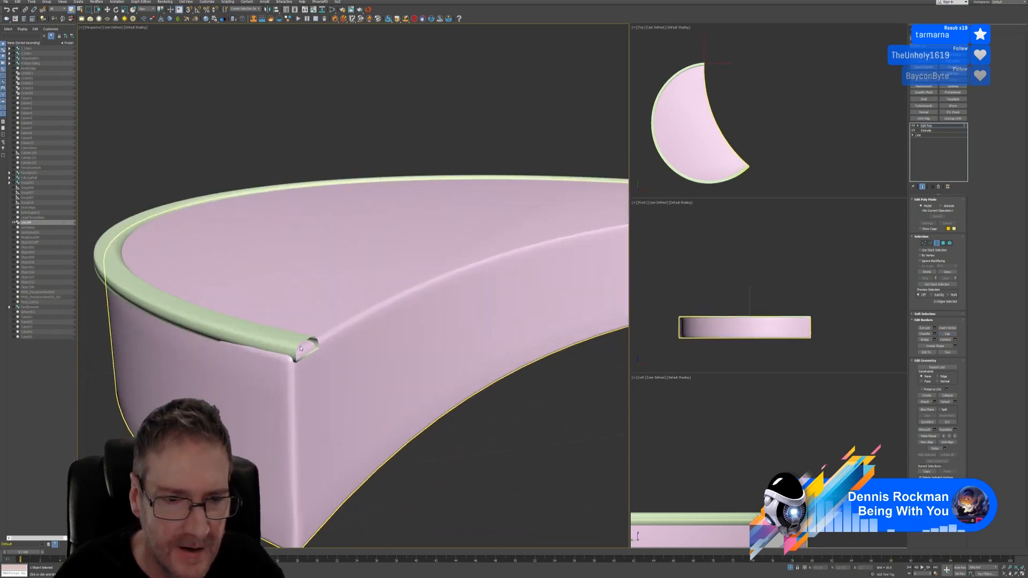
{"action": "left_click", "coordinate": [302, 348]}
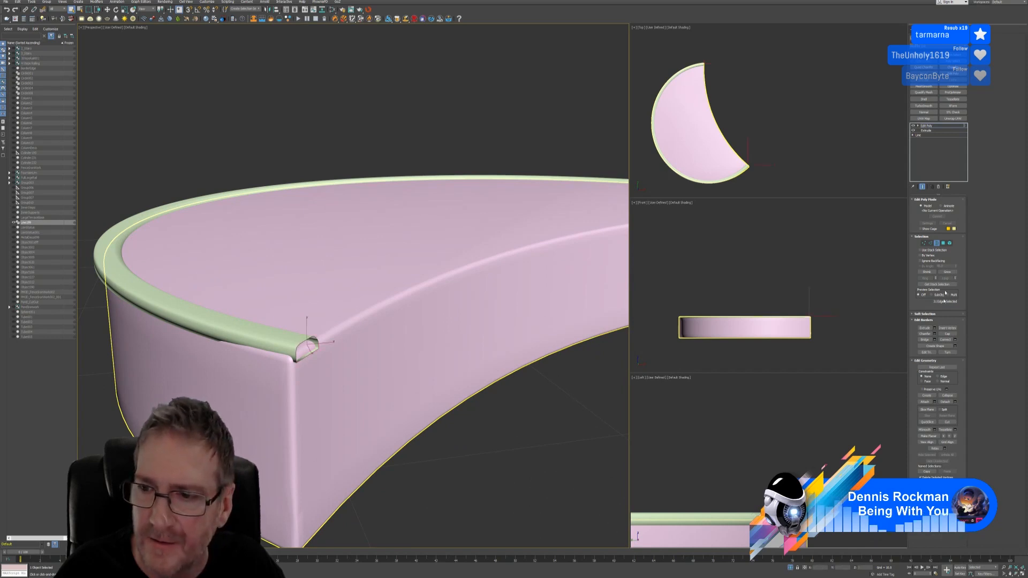
{"action": "scroll", "coordinate": [354, 394], "scroll_direction": "down", "scroll_amount": 3}
{"action": "scroll", "coordinate": [353, 393], "scroll_direction": "down", "scroll_amount": 3}
{"action": "middle_click_drag", "start_coordinate": [471, 369], "coordinate": [430, 397], "text": "alt"}
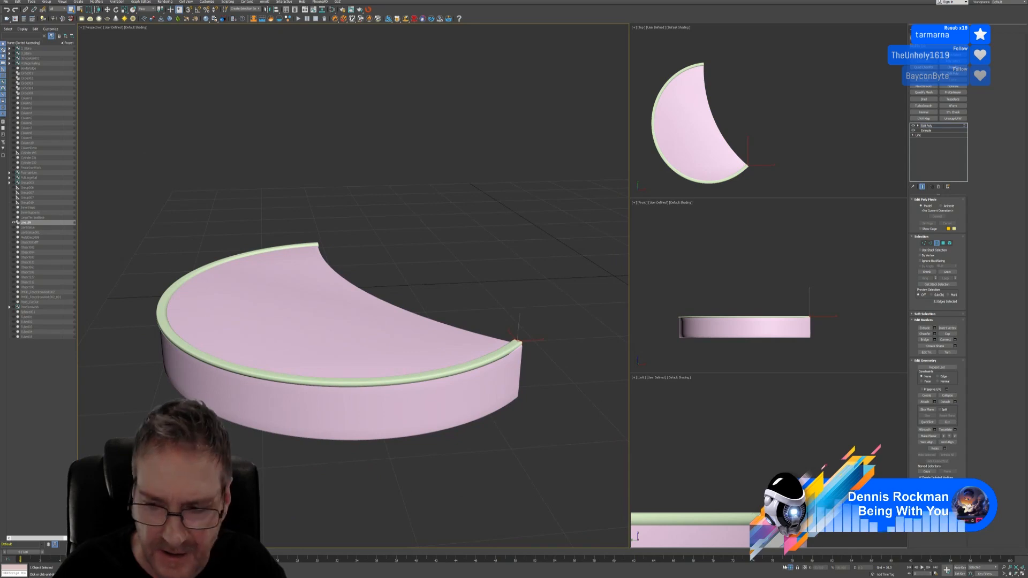
{"action": "left_click", "coordinate": [791, 568]}
Examine how the crescent platform's balusters and rim meet the main platform's outer railing at both tips
{"action": "mouse_move", "coordinate": [315, 353]}
{"action": "middle_mouse_down", "text": "alt"}
{"action": "mouse_move", "coordinate": [305, 380]}
{"action": "mouse_move", "coordinate": [321, 369]}
{"action": "mouse_move", "coordinate": [305, 362]}
{"action": "mouse_move", "coordinate": [318, 362]}
{"action": "middle_mouse_up", "text": "alt"}
{"action": "scroll", "coordinate": [326, 294], "scroll_direction": "up", "scroll_amount": 5}
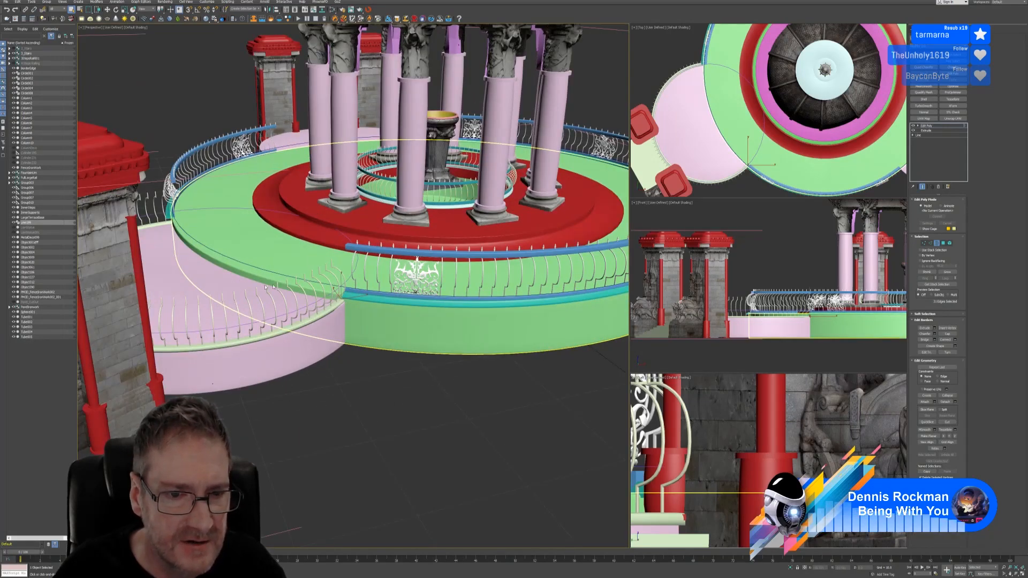
{"action": "middle_click_drag", "start_coordinate": [380, 368], "coordinate": [443, 366], "text": "alt"}
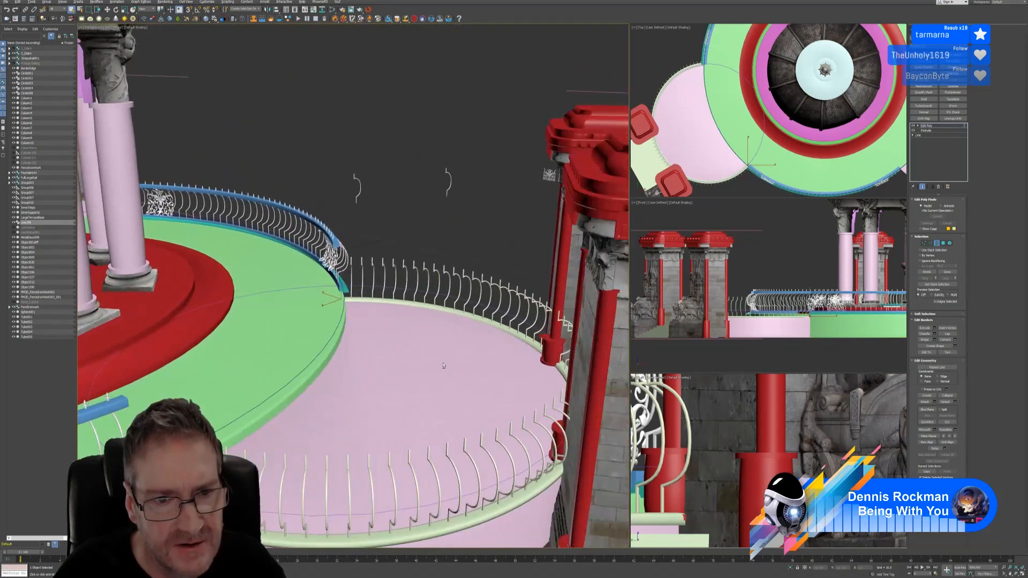
{"action": "scroll", "coordinate": [344, 239], "scroll_direction": "up", "scroll_amount": 4}
{"action": "left_click", "coordinate": [330, 254]}
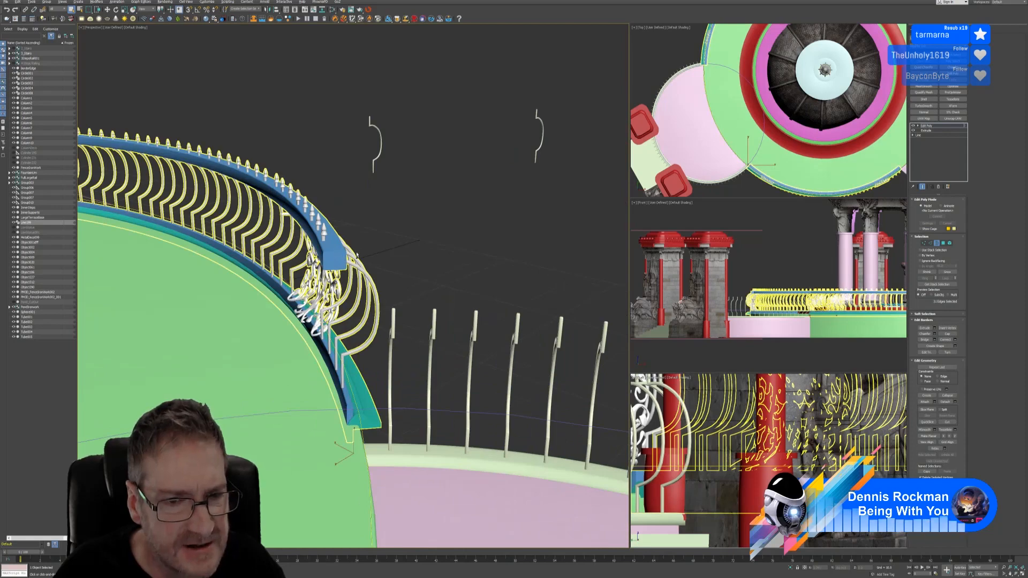
{"action": "middle_click_drag", "start_coordinate": [385, 246], "coordinate": [330, 250], "text": "alt"}
{"action": "scroll", "coordinate": [330, 251], "scroll_direction": "down", "scroll_amount": 5}
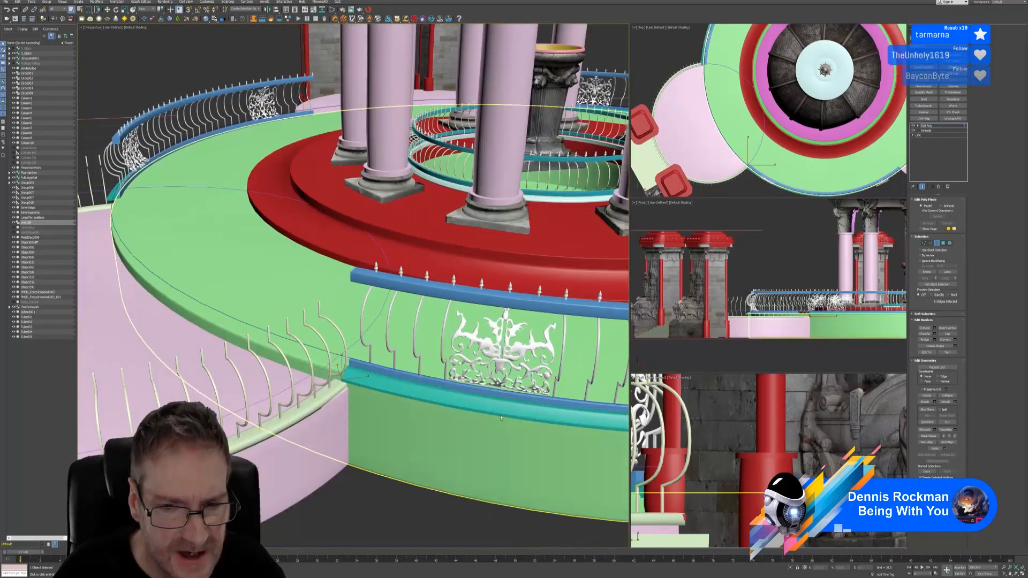
{"action": "scroll", "coordinate": [378, 413], "scroll_direction": "down", "scroll_amount": 3}
{"action": "scroll", "coordinate": [358, 375], "scroll_direction": "up", "scroll_amount": 8}
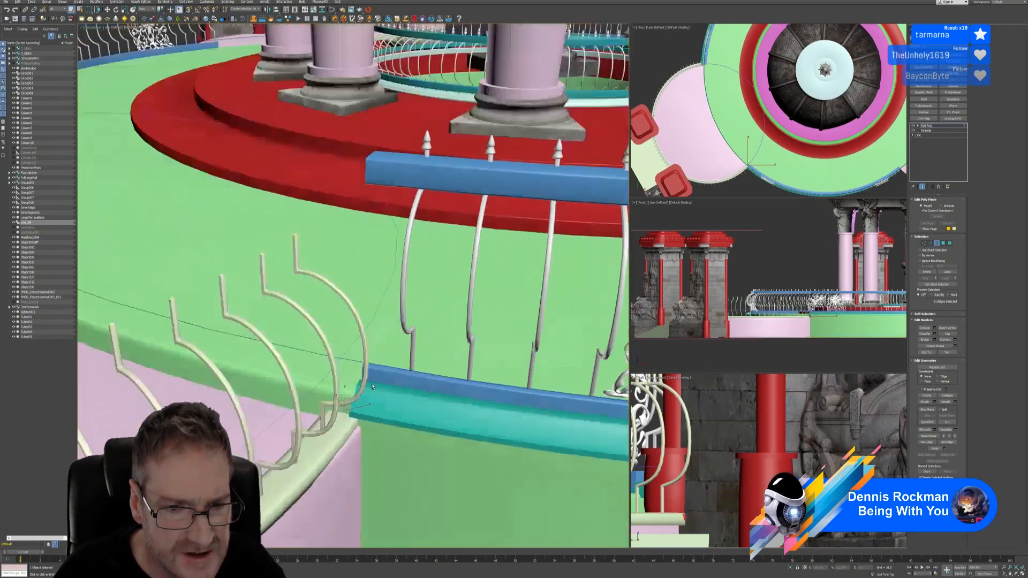
{"action": "middle_click_drag", "start_coordinate": [358, 377], "coordinate": [416, 371], "text": "alt"}
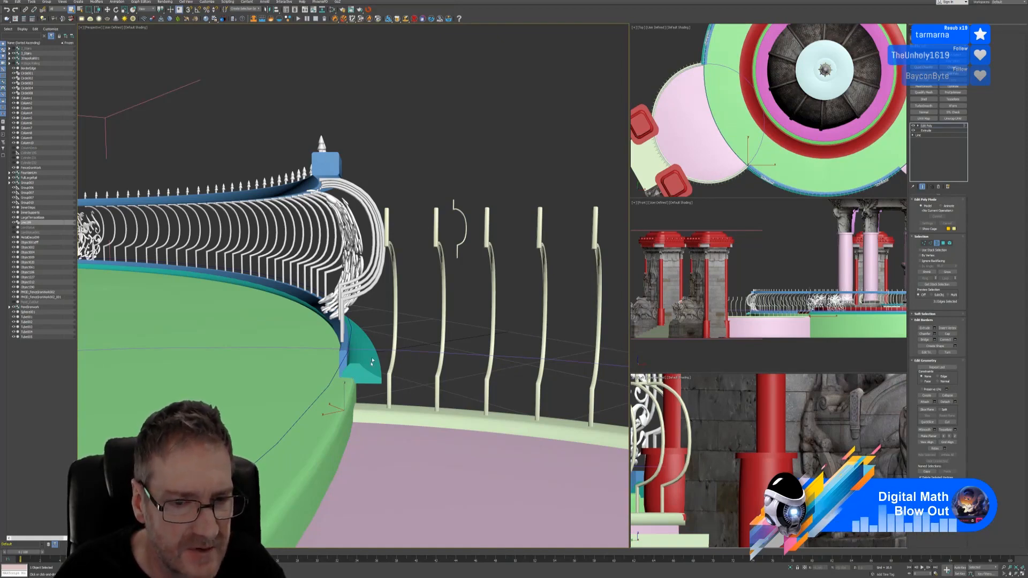
{"action": "middle_click_drag", "start_coordinate": [496, 183], "coordinate": [425, 211], "text": "alt"}
{"action": "scroll", "coordinate": [418, 211], "scroll_direction": "down", "scroll_amount": 8}
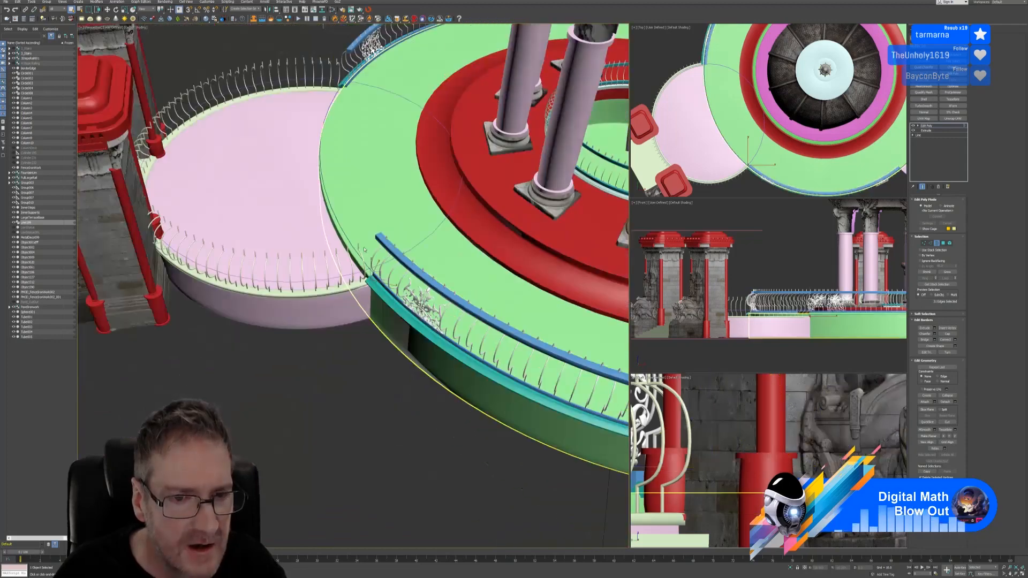
{"action": "middle_click_drag", "start_coordinate": [292, 245], "coordinate": [328, 267]}
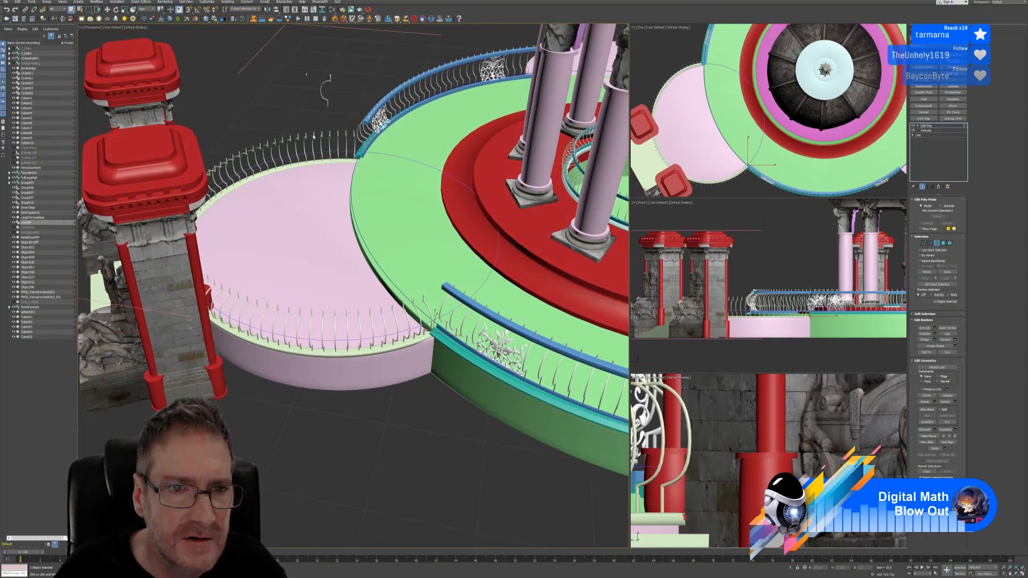
Leave border editing and isolate the crescent platform, its balusters and the main platform's outer railing
{"action": "left_click", "coordinate": [345, 448]}
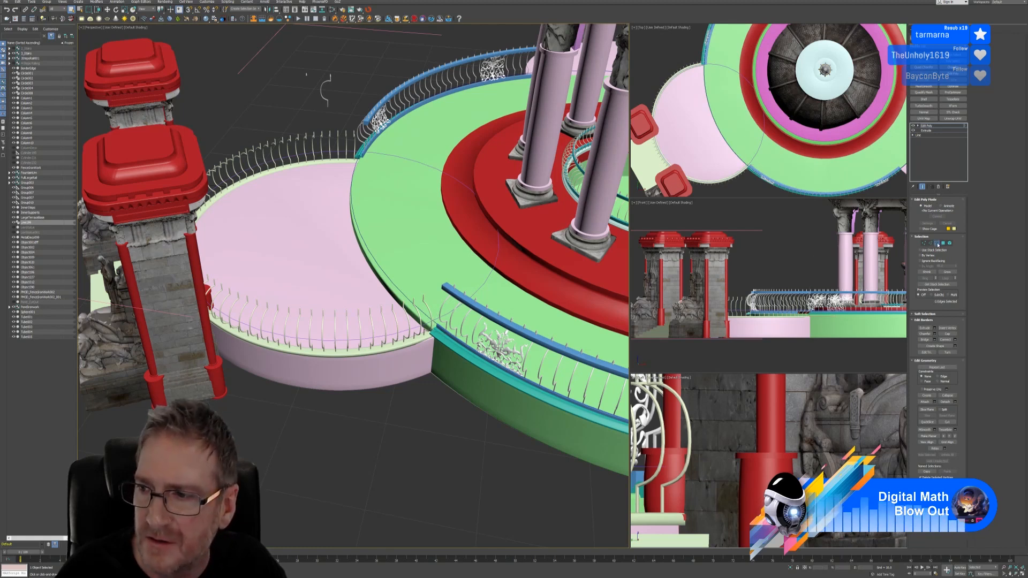
{"action": "left_click", "coordinate": [937, 243]}
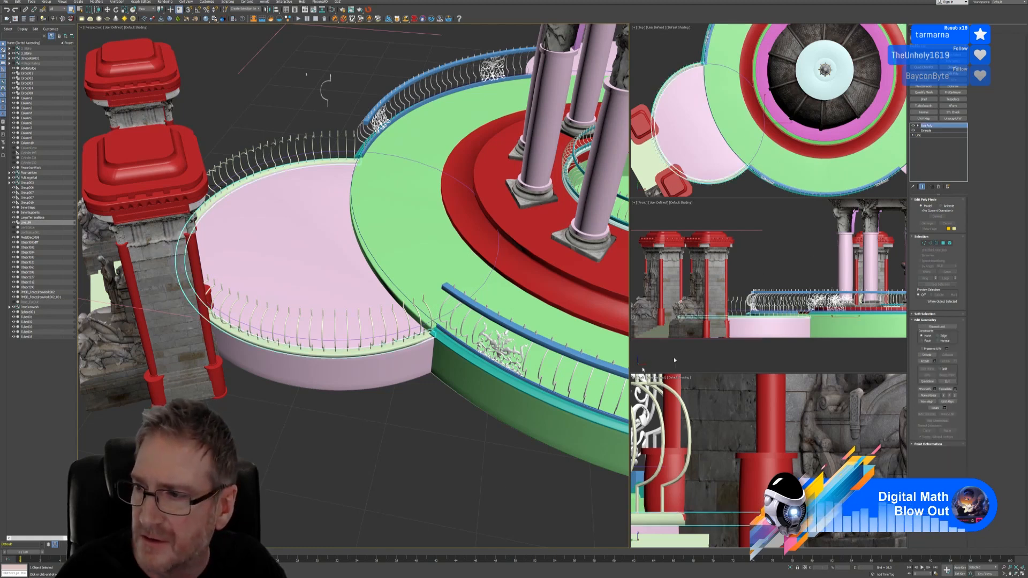
{"action": "left_click", "coordinate": [322, 333], "text": "ctrl"}
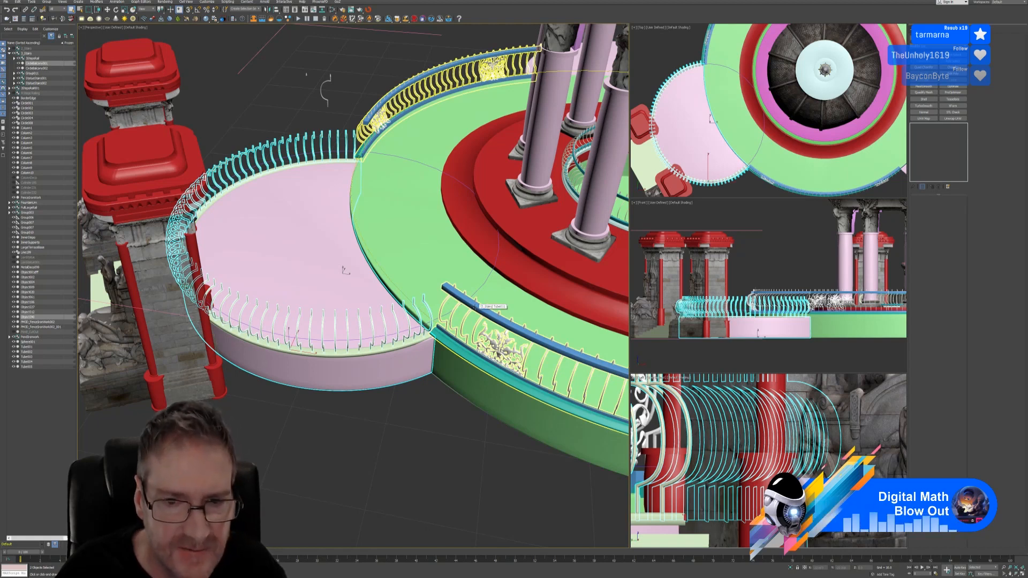
{"action": "left_click", "coordinate": [474, 307]}
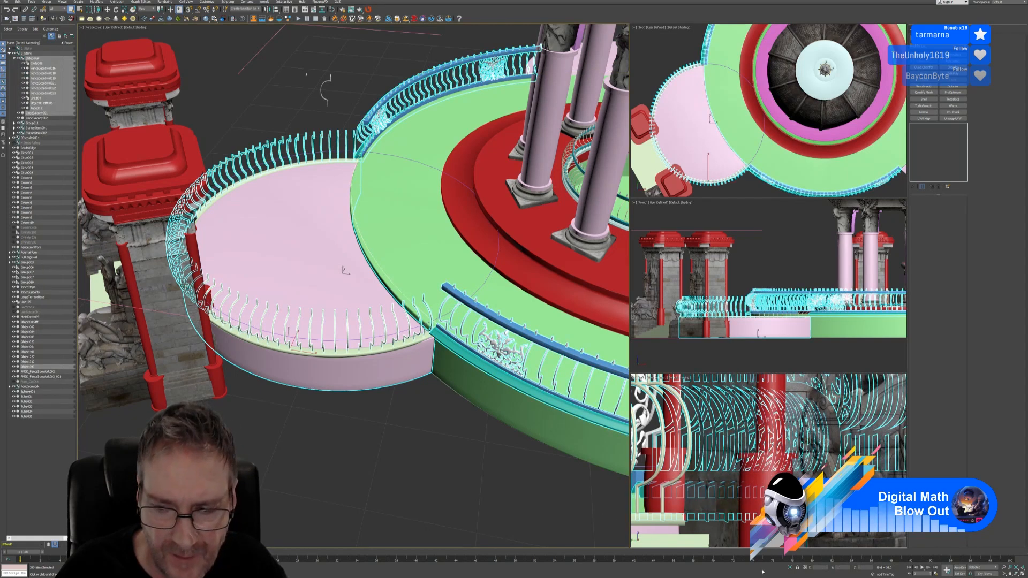
{"action": "key", "text": "alt+q"}
{"action": "left_click", "coordinate": [382, 398]}
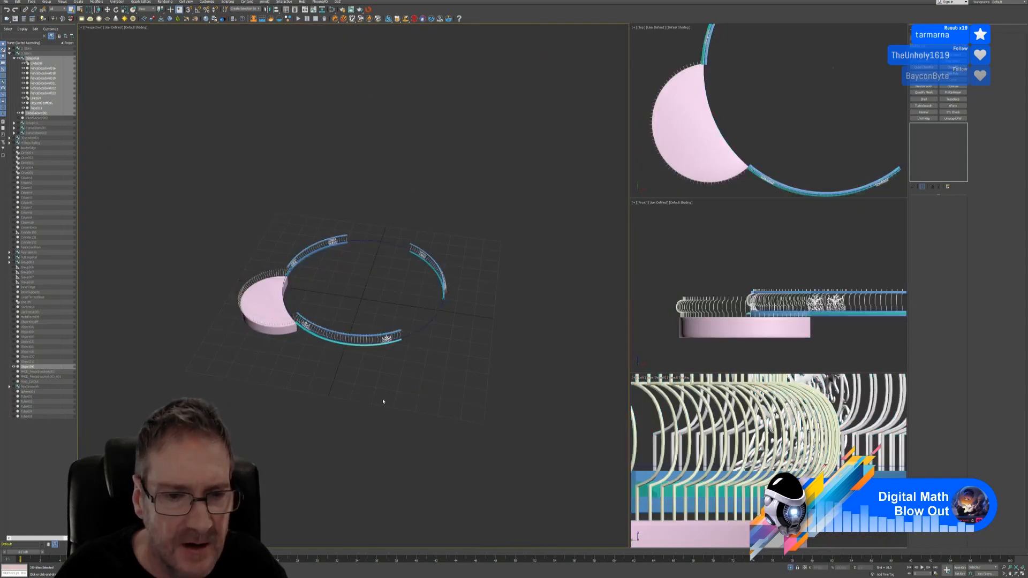
Create a thin, low tube roughly matching the crescent platform's outer circle in the top view and set its sides to 128
{"action": "scroll", "coordinate": [320, 378], "scroll_direction": "up", "scroll_amount": 5}
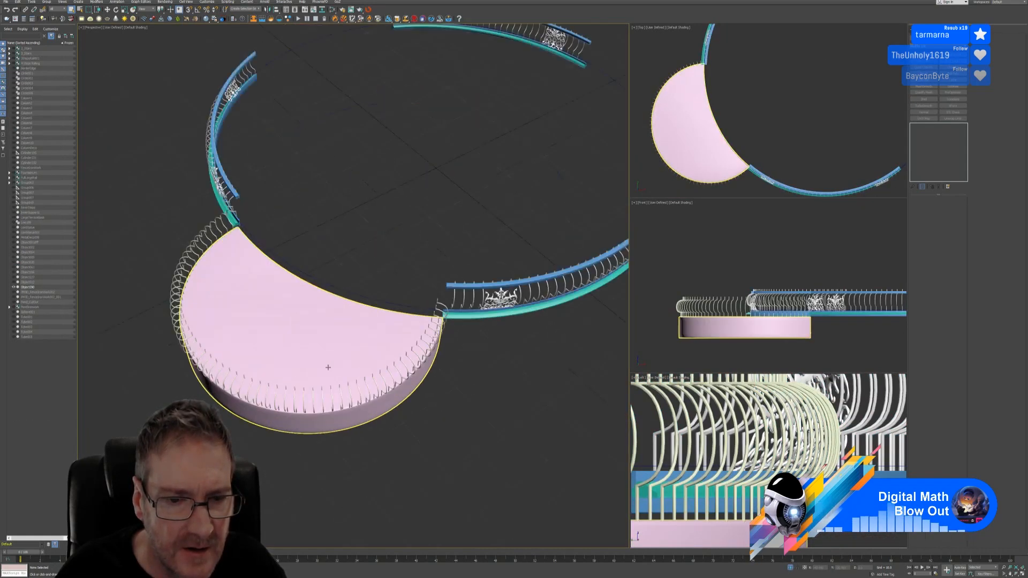
{"action": "left_click", "coordinate": [333, 363]}
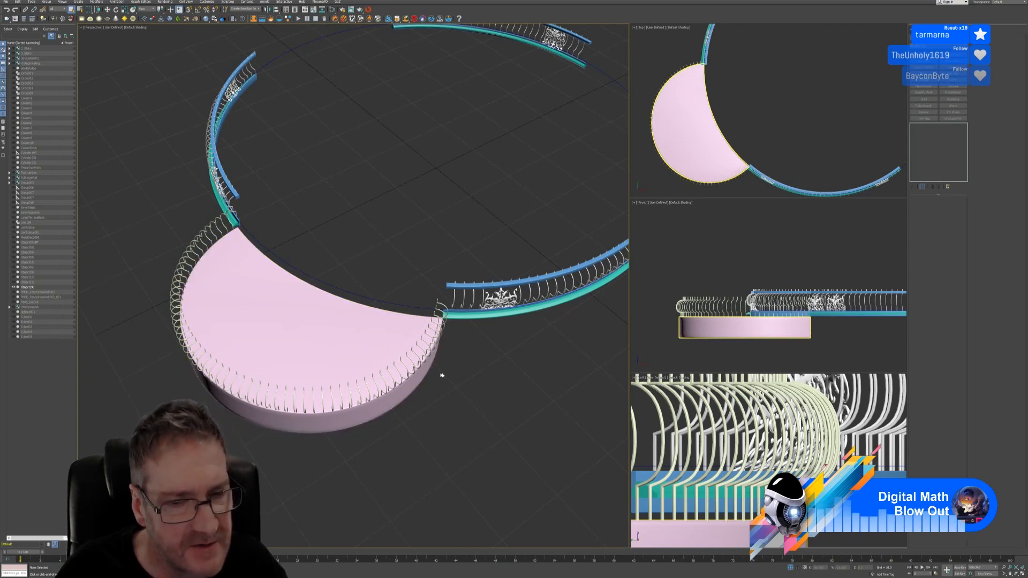
{"action": "middle_click_drag", "start_coordinate": [787, 119], "coordinate": [831, 98]}
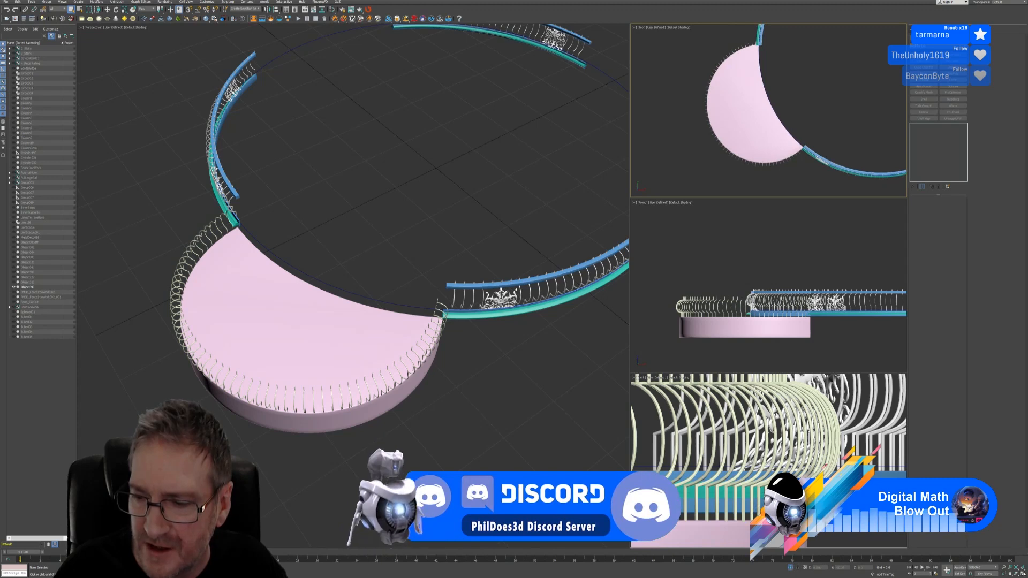
{"action": "key", "text": "alt+w"}
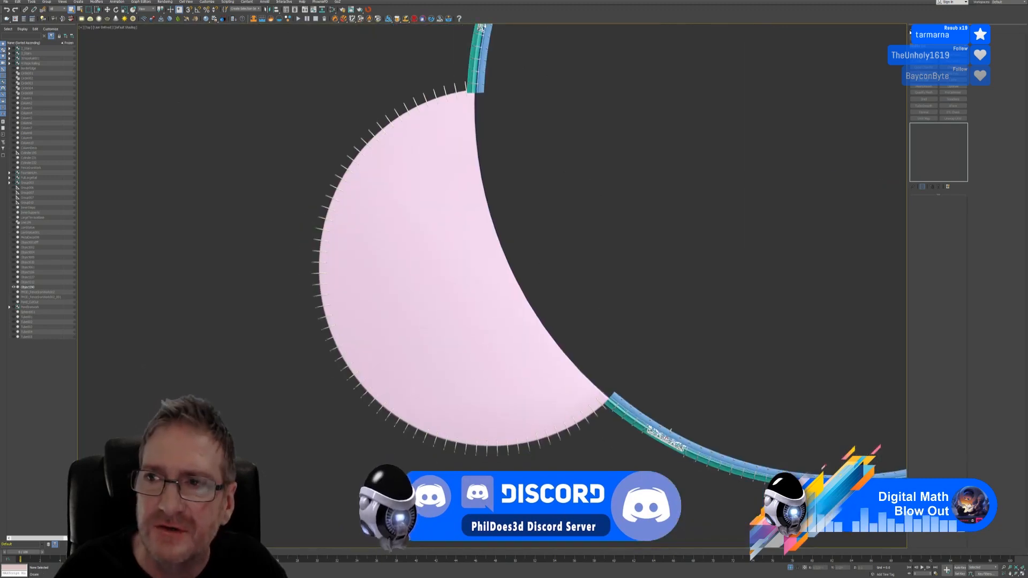
{"action": "left_click", "coordinate": [913, 31]}
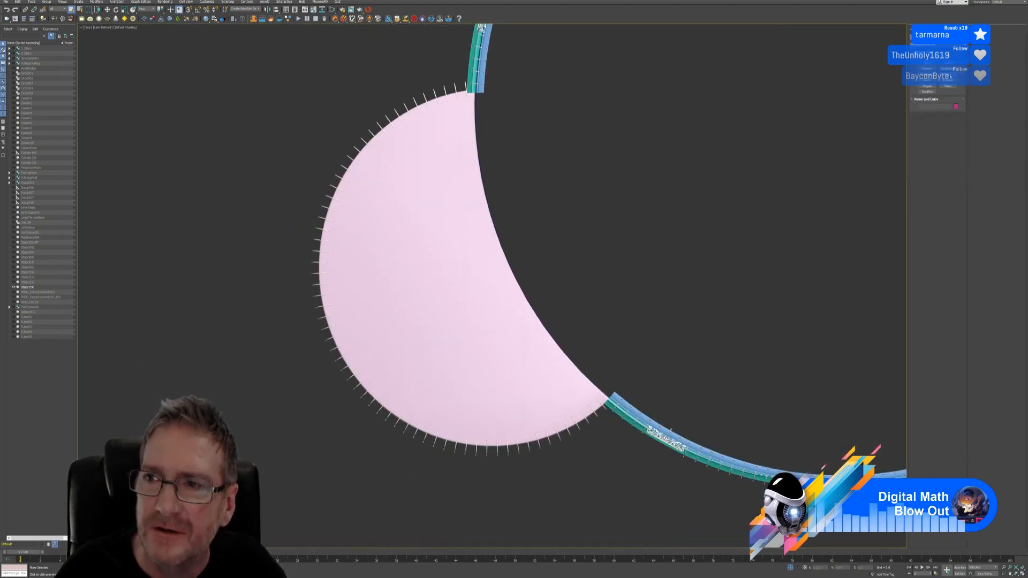
{"action": "left_click", "coordinate": [950, 75]}
{"action": "left_click_drag", "start_coordinate": [461, 273], "coordinate": [494, 444]}
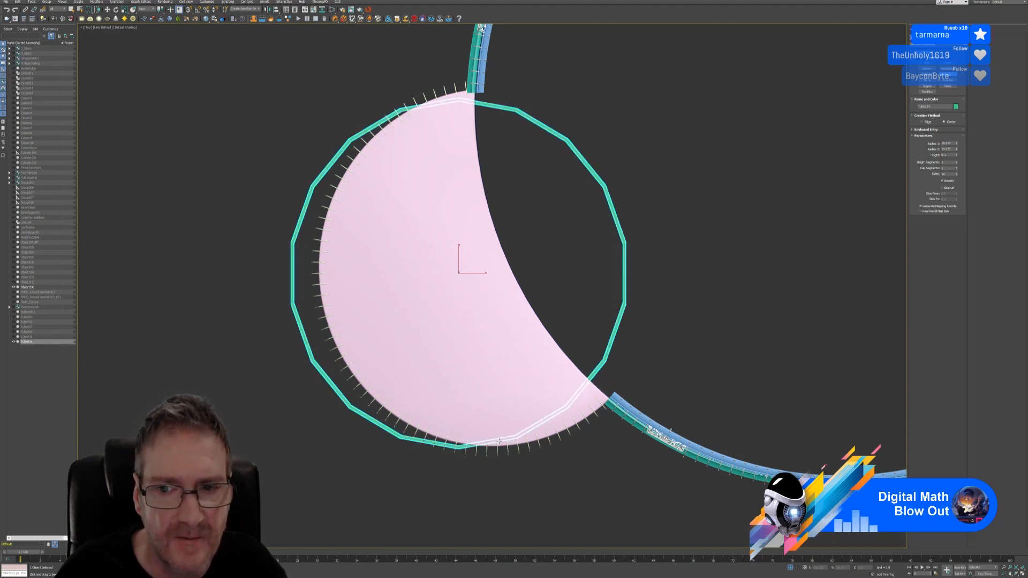
{"action": "left_click", "coordinate": [499, 439]}
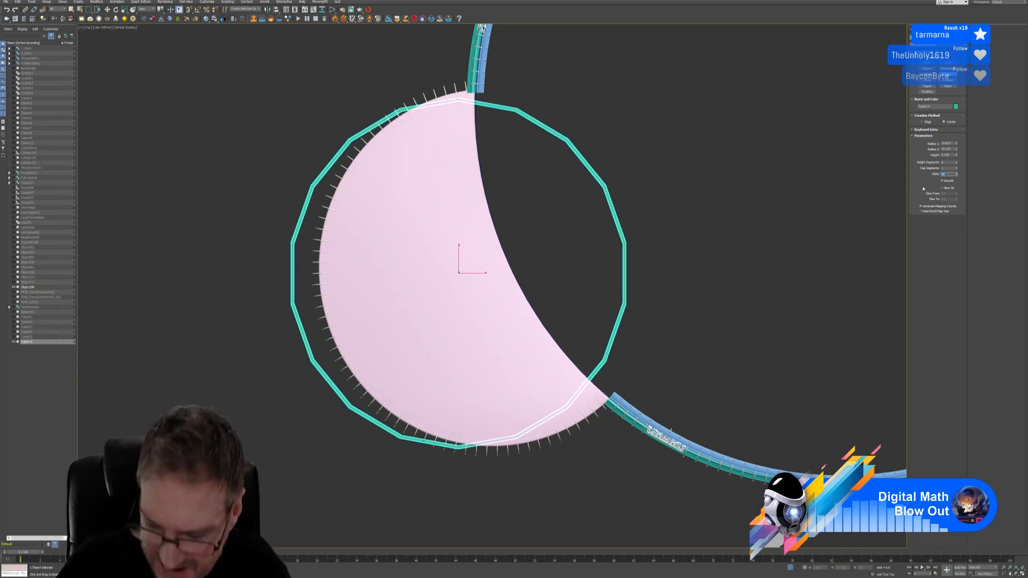
{"action": "type", "text": "128"}
{"action": "key", "text": "Return"}
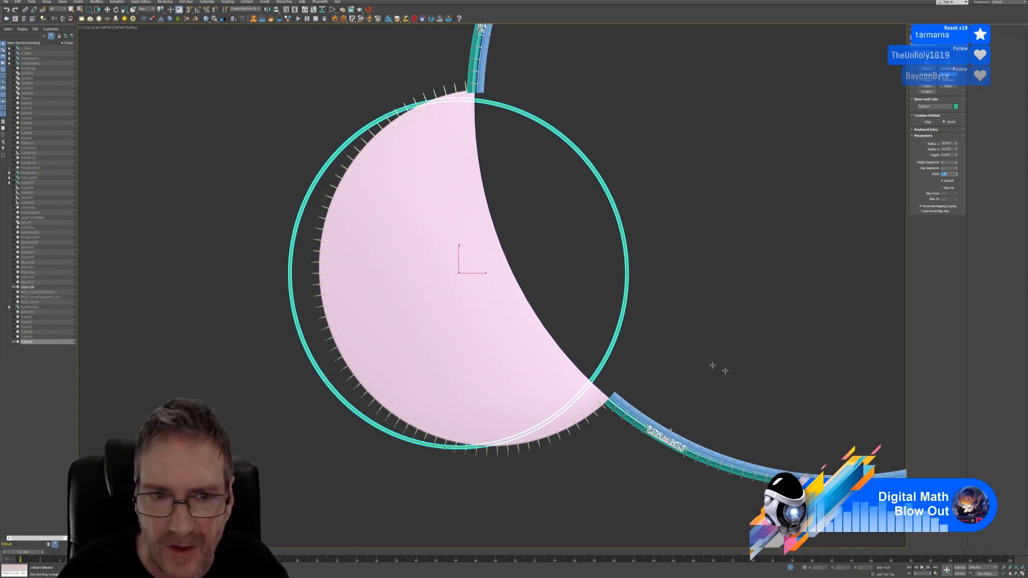
Move the tube in the top view so its ring follows the crescent platform's curved outer edge
{"action": "key", "text": "w"}
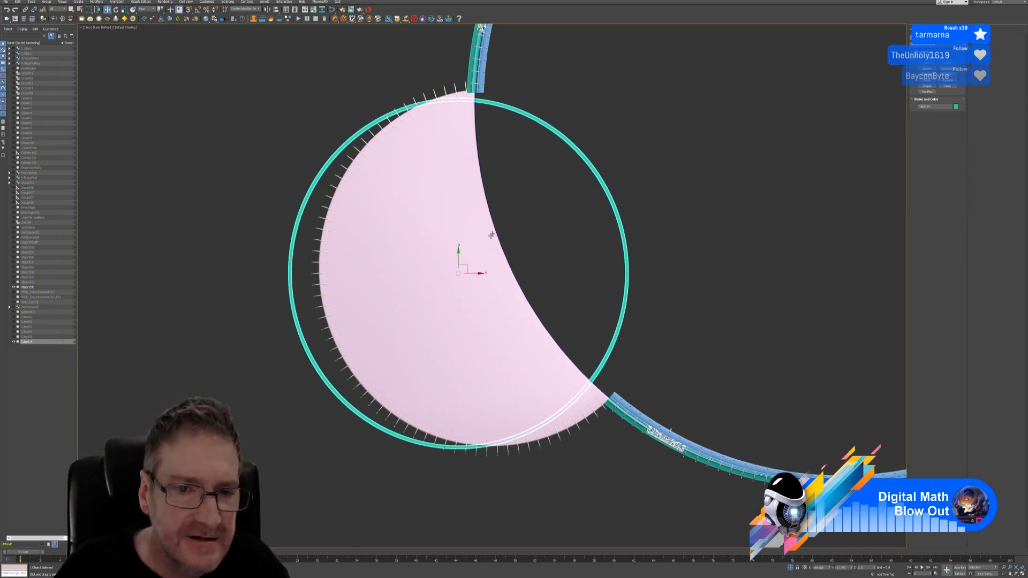
{"action": "left_click_drag", "start_coordinate": [466, 268], "coordinate": [496, 265]}
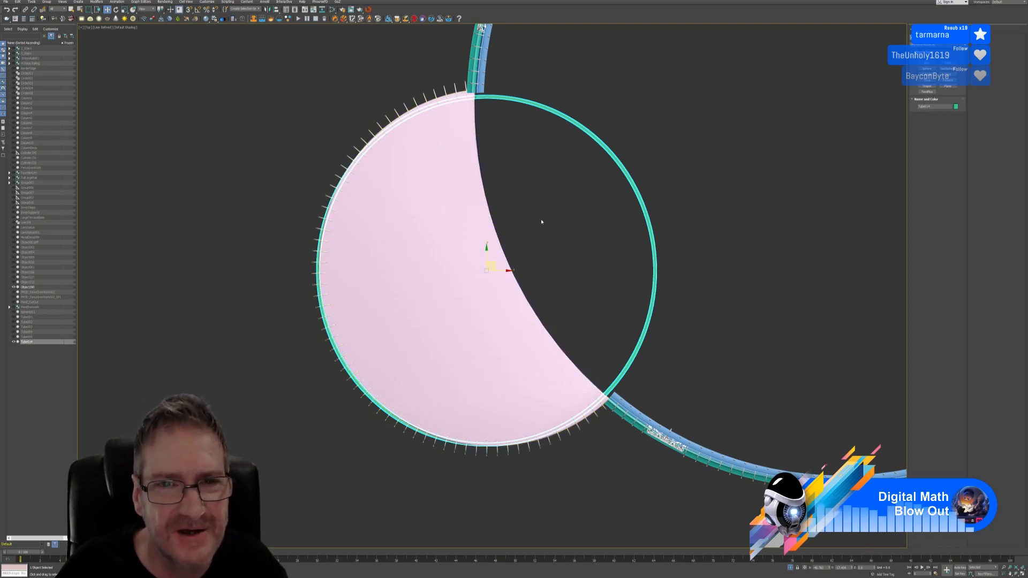
{"action": "left_click", "coordinate": [1021, 573]}
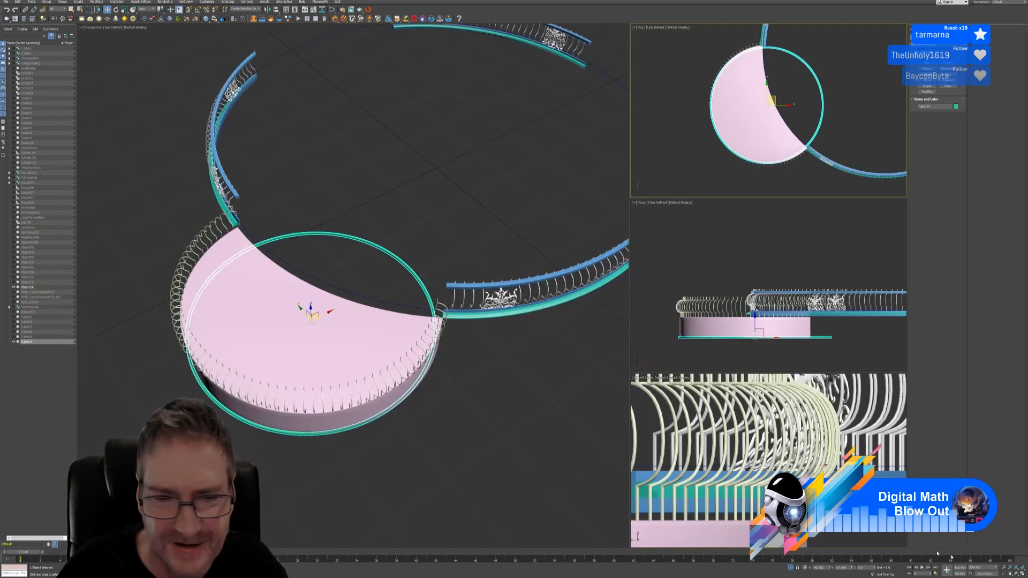
Raise the tube to sit on the crescent platform's top surface at the foot of the balusters
{"action": "middle_click_drag", "start_coordinate": [439, 349], "coordinate": [484, 337]}
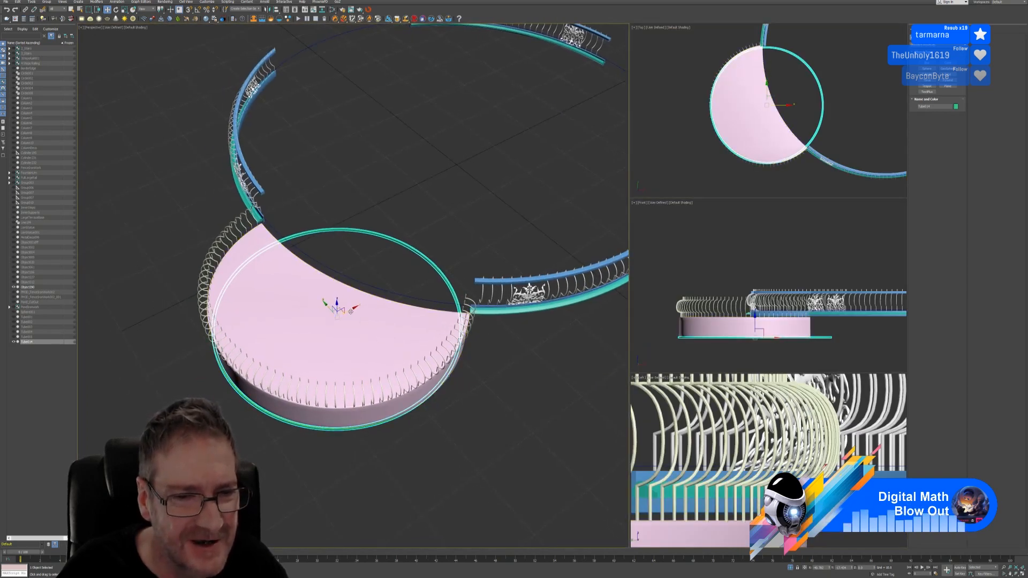
{"action": "left_click_drag", "start_coordinate": [337, 303], "coordinate": [342, 273]}
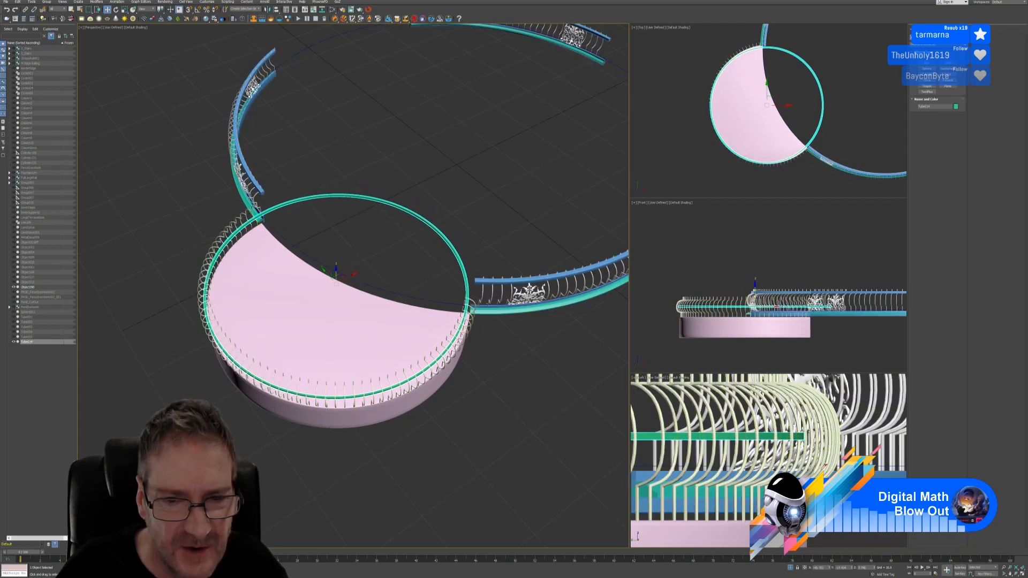
{"action": "scroll", "coordinate": [483, 307], "scroll_direction": "up", "scroll_amount": 6}
{"action": "scroll", "coordinate": [453, 316], "scroll_direction": "up", "scroll_amount": 3}
{"action": "middle_click_drag", "start_coordinate": [417, 372], "coordinate": [461, 238]}
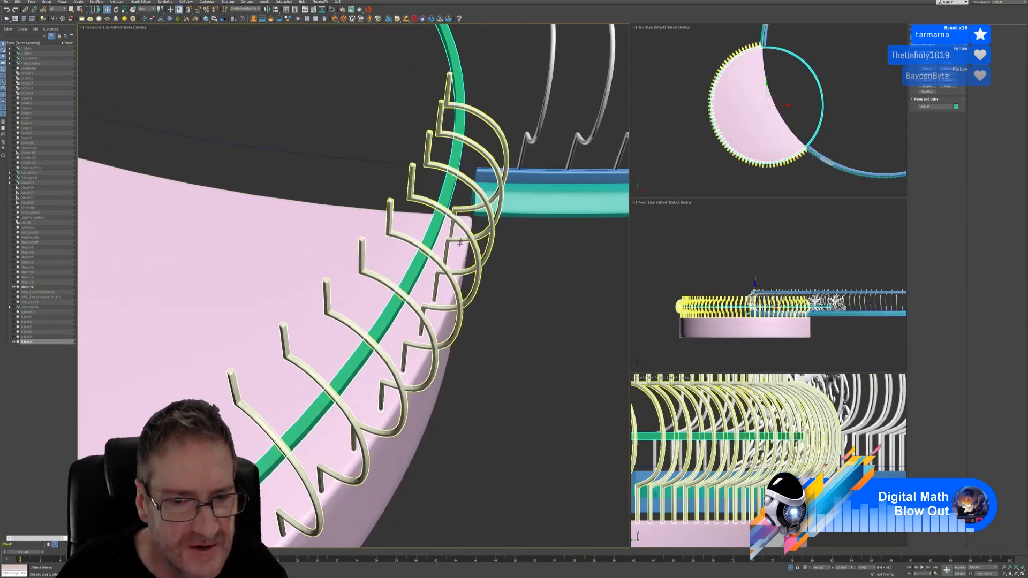
{"action": "scroll", "coordinate": [460, 237], "scroll_direction": "down", "scroll_amount": 4}
{"action": "middle_click_drag", "start_coordinate": [428, 422], "coordinate": [497, 383]}
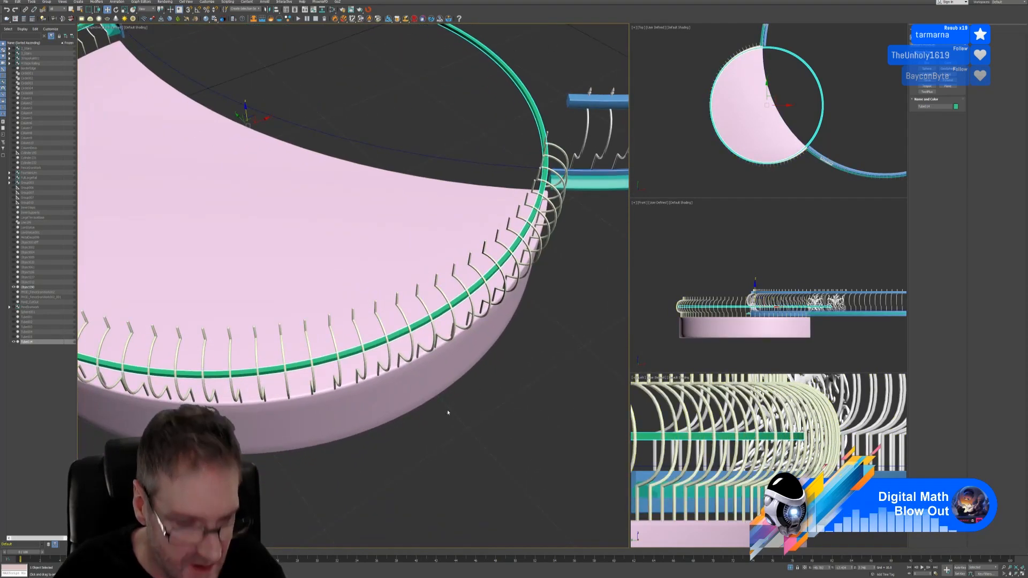
{"action": "middle_click_drag", "start_coordinate": [447, 413], "coordinate": [263, 118], "text": "alt"}
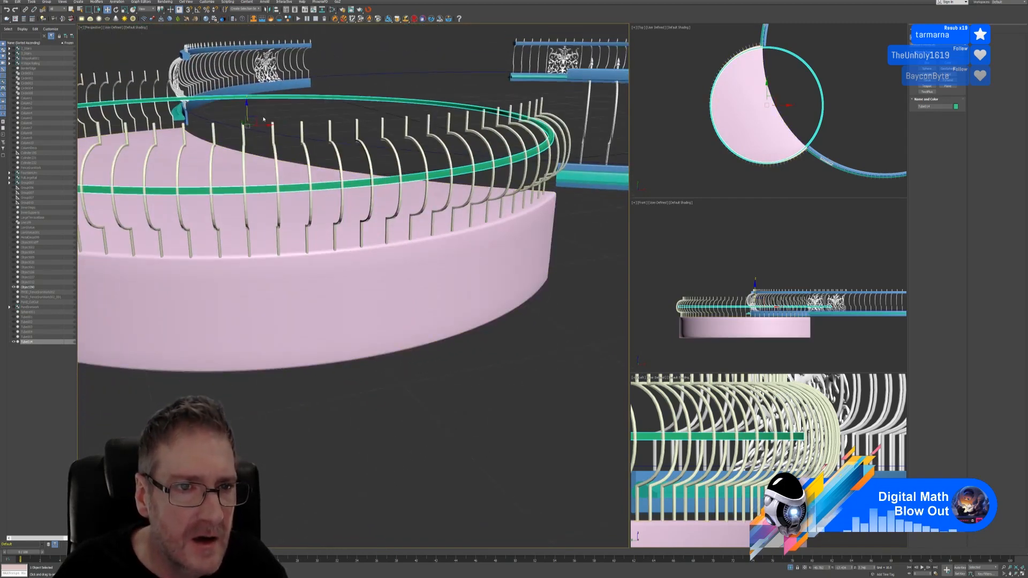
{"action": "left_click_drag", "start_coordinate": [248, 111], "coordinate": [248, 148]}
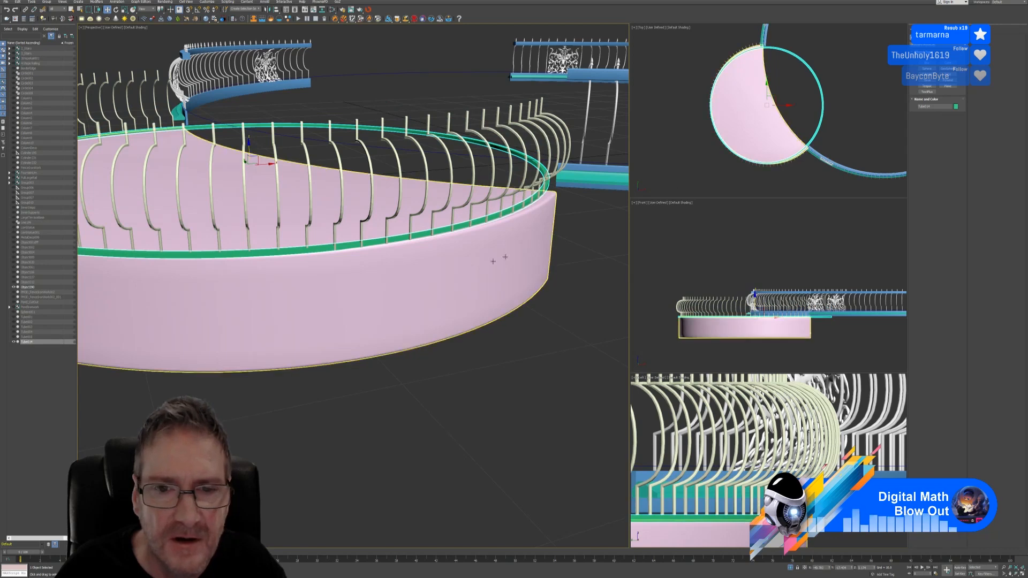
{"action": "middle_click_drag", "start_coordinate": [415, 316], "coordinate": [470, 279], "text": "alt"}
{"action": "scroll", "coordinate": [516, 182], "scroll_direction": "up", "scroll_amount": 8}
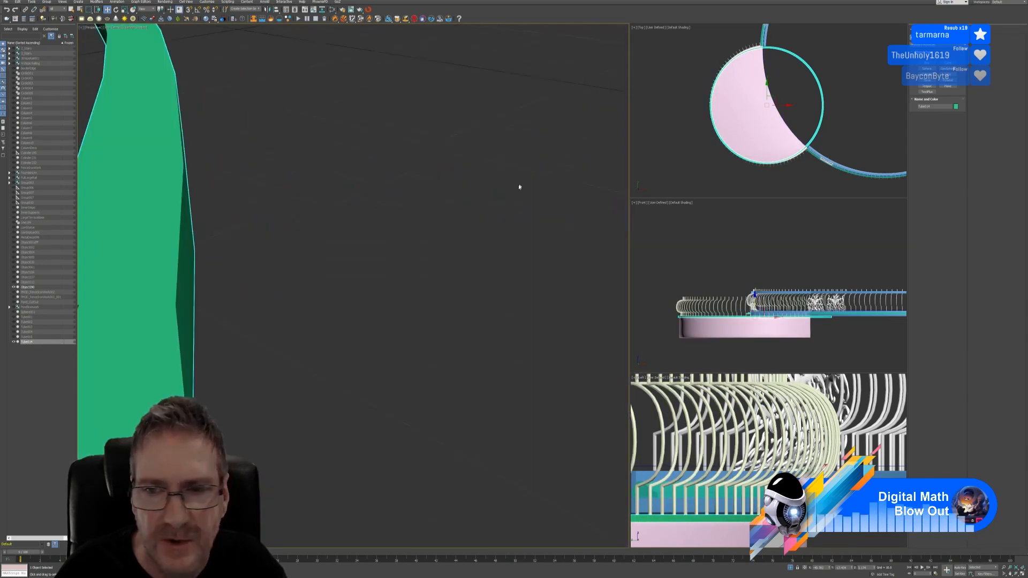
Open the ring tube's parameters and increase its height to form a taller band along the crescent platform's edge
{"action": "scroll", "coordinate": [512, 204], "scroll_direction": "down", "scroll_amount": 2}
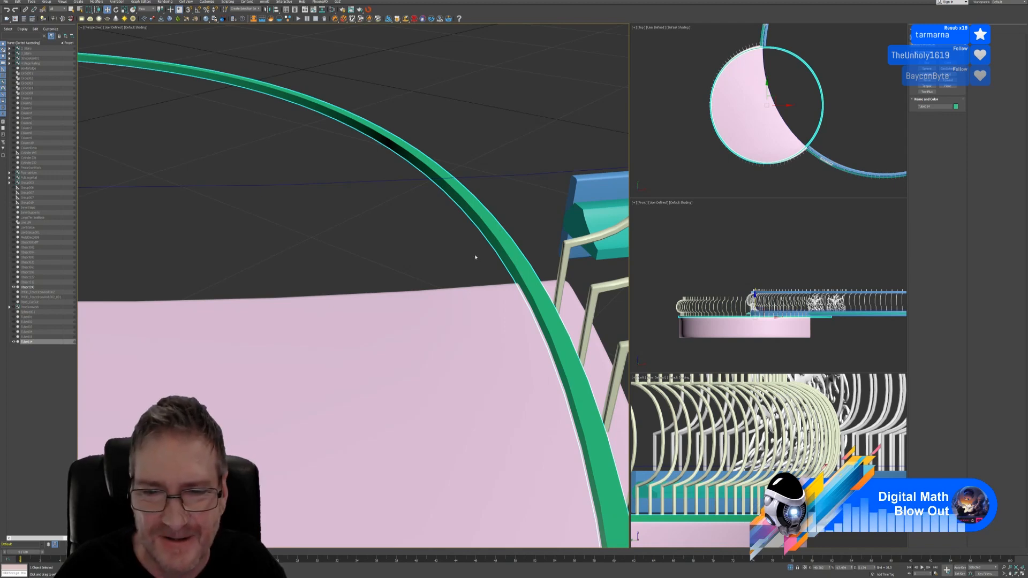
{"action": "scroll", "coordinate": [475, 256], "scroll_direction": "down", "scroll_amount": 3}
{"action": "middle_click_drag", "start_coordinate": [460, 238], "coordinate": [454, 266], "text": "alt"}
{"action": "left_click", "coordinate": [470, 236]}
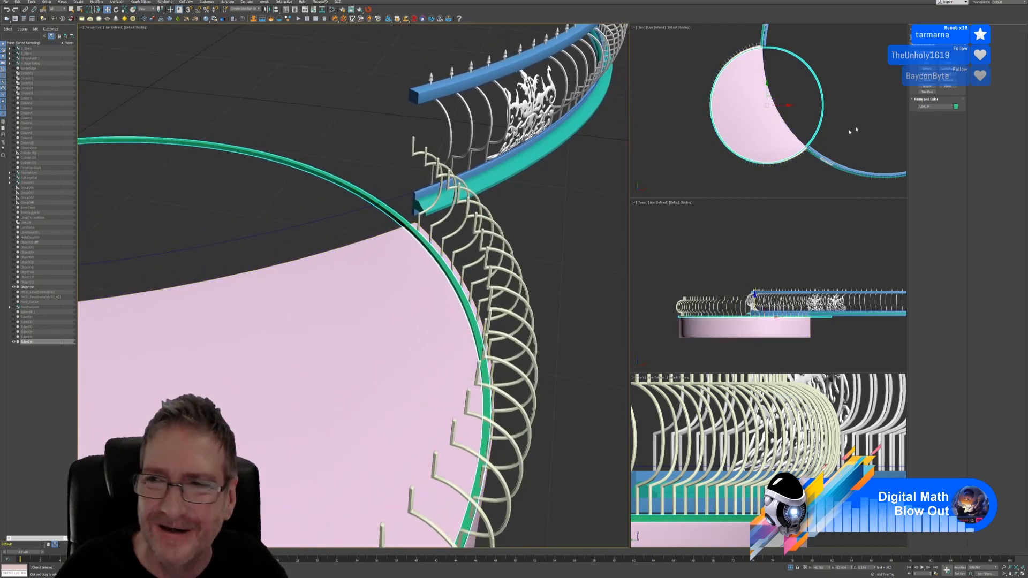
{"action": "left_click", "coordinate": [921, 30]}
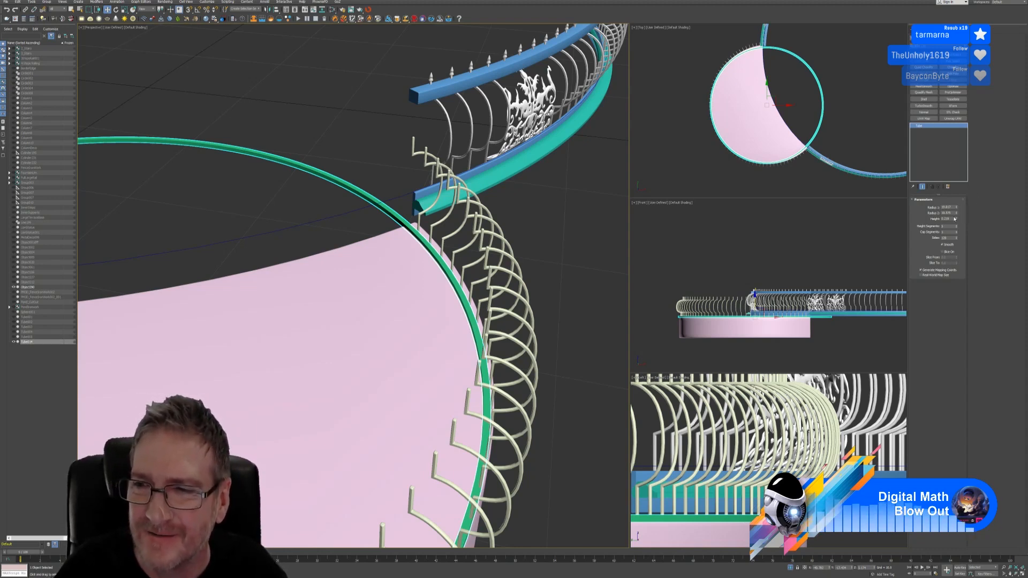
{"action": "left_click_drag", "start_coordinate": [957, 219], "coordinate": [956, 205]}
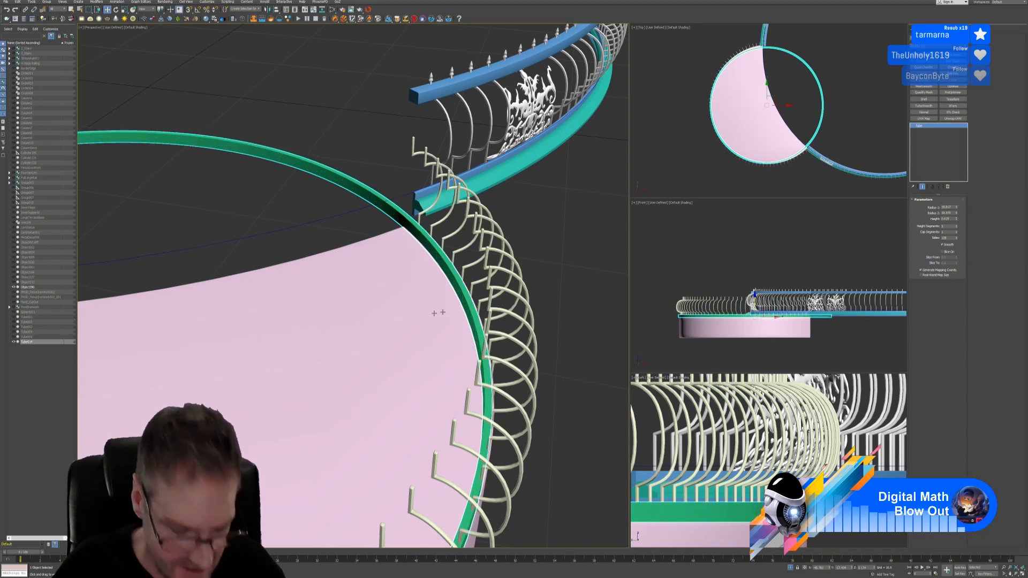
Fine-tune the tube's height so the band reaches up to the lower ends of the crescent platform's balusters
{"action": "mouse_move", "coordinate": [333, 269]}
{"action": "middle_mouse_down", "text": "alt"}
{"action": "mouse_move", "coordinate": [347, 266]}
{"action": "mouse_move", "coordinate": [343, 257]}
{"action": "middle_mouse_up", "text": "alt"}
{"action": "middle_click_drag", "start_coordinate": [278, 209], "coordinate": [358, 296]}
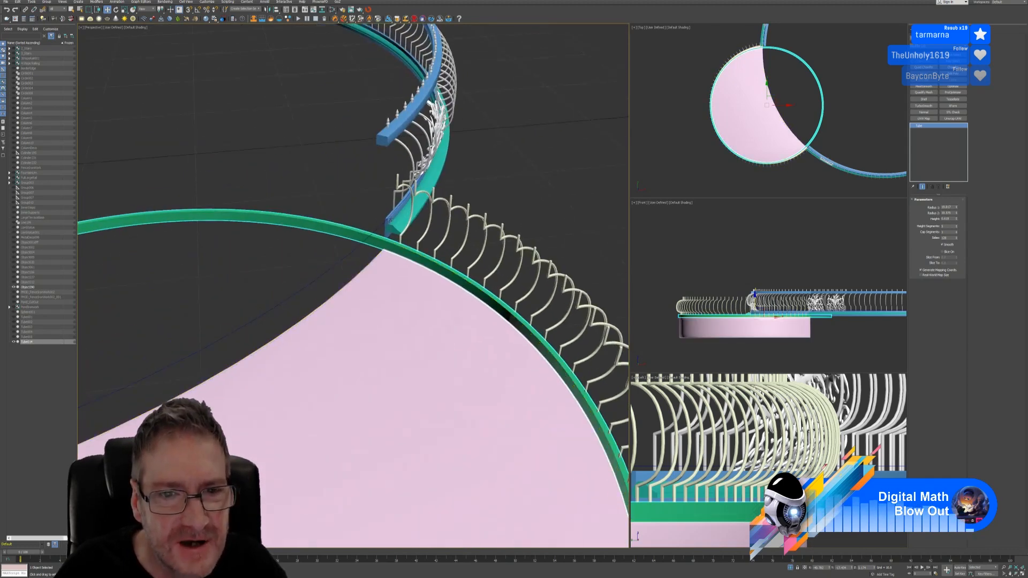
{"action": "left_click", "coordinate": [390, 218]}
{"action": "scroll", "coordinate": [390, 218], "scroll_direction": "up", "scroll_amount": 4}
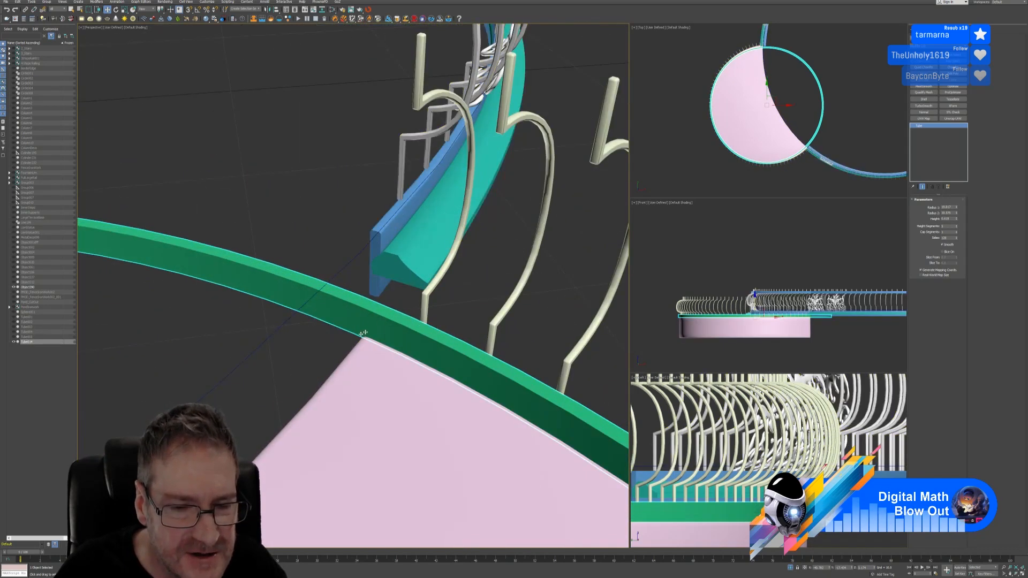
{"action": "middle_click_drag", "start_coordinate": [362, 335], "coordinate": [355, 349], "text": "alt"}
{"action": "scroll", "coordinate": [342, 343], "scroll_direction": "down", "scroll_amount": 5}
{"action": "middle_click_drag", "start_coordinate": [201, 316], "coordinate": [289, 325]}
{"action": "middle_click_drag", "start_coordinate": [289, 326], "coordinate": [514, 206], "text": "alt"}
{"action": "middle_click_drag", "start_coordinate": [366, 249], "coordinate": [358, 207], "text": "alt"}
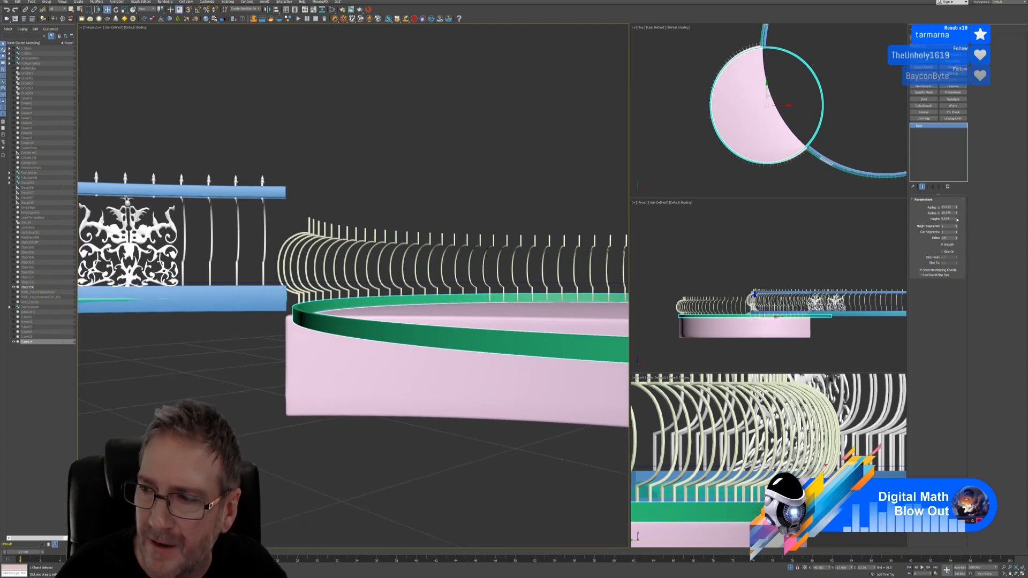
{"action": "left_click_drag", "start_coordinate": [956, 219], "coordinate": [955, 209]}
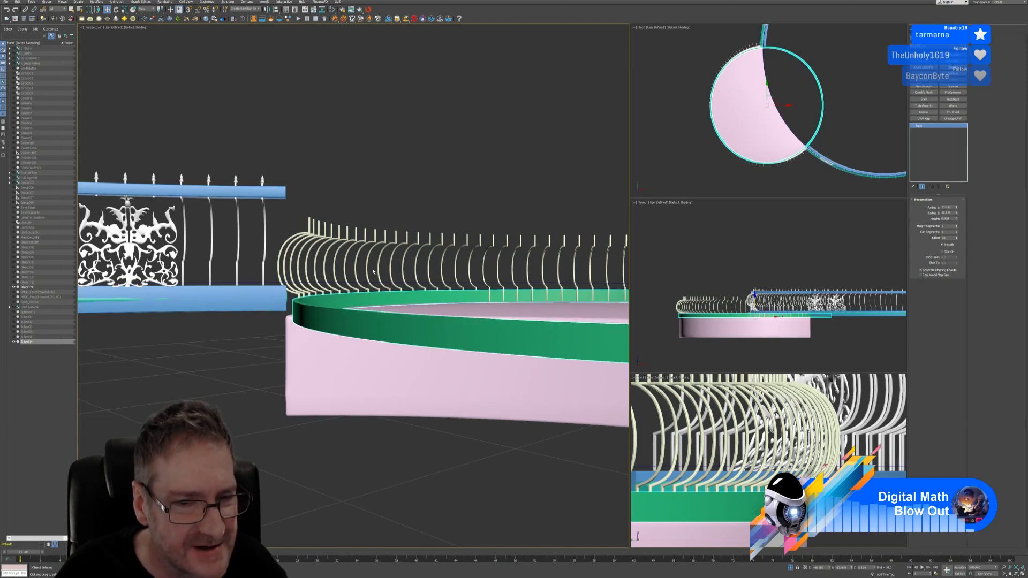
{"action": "middle_click_drag", "start_coordinate": [373, 272], "coordinate": [385, 271], "text": "alt"}
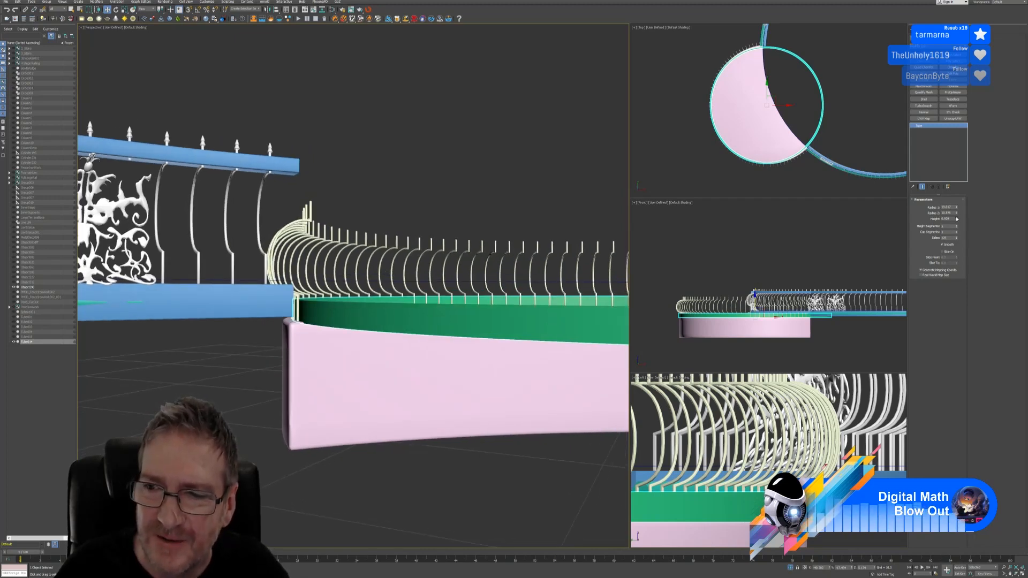
{"action": "left_click_drag", "start_coordinate": [956, 219], "coordinate": [959, 212]}
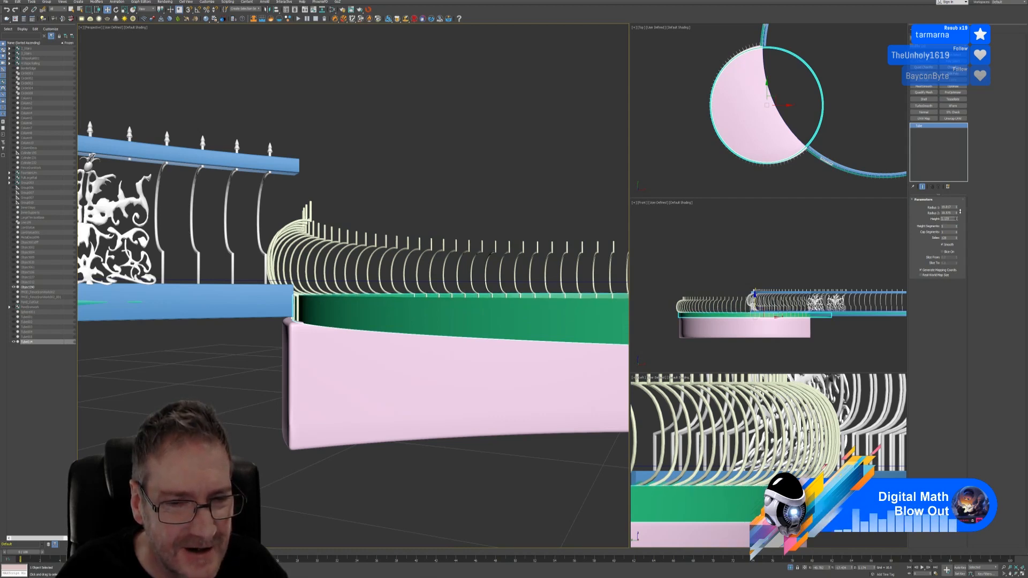
{"action": "middle_click_drag", "start_coordinate": [310, 274], "coordinate": [303, 312], "text": "alt"}
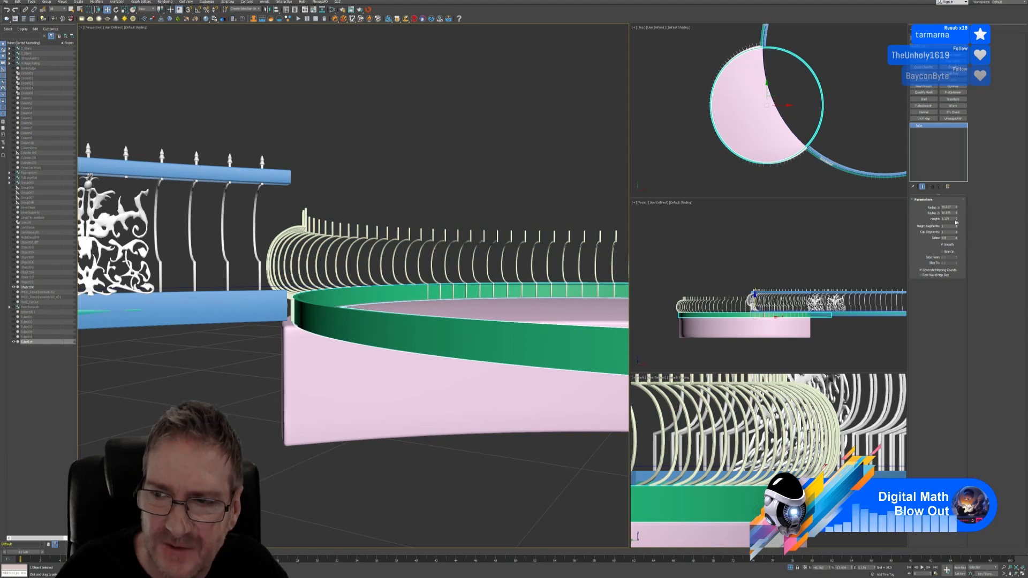
{"action": "left_click_drag", "start_coordinate": [956, 220], "coordinate": [953, 226]}
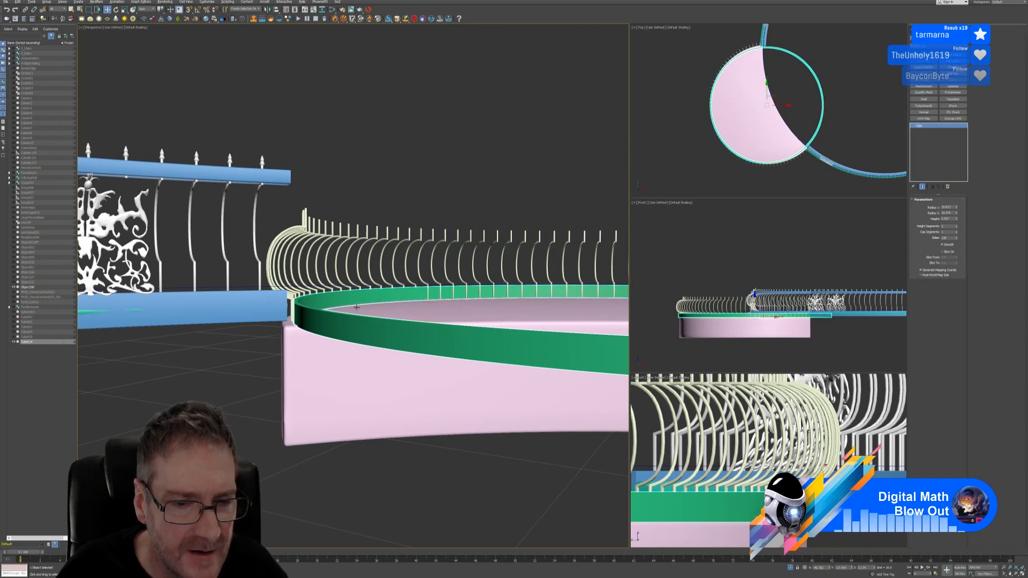
Adjust the tube's Radius 2 so its thin wall extends slightly outward under the baluster feet
{"action": "middle_click_drag", "start_coordinate": [346, 309], "coordinate": [347, 351], "text": "alt"}
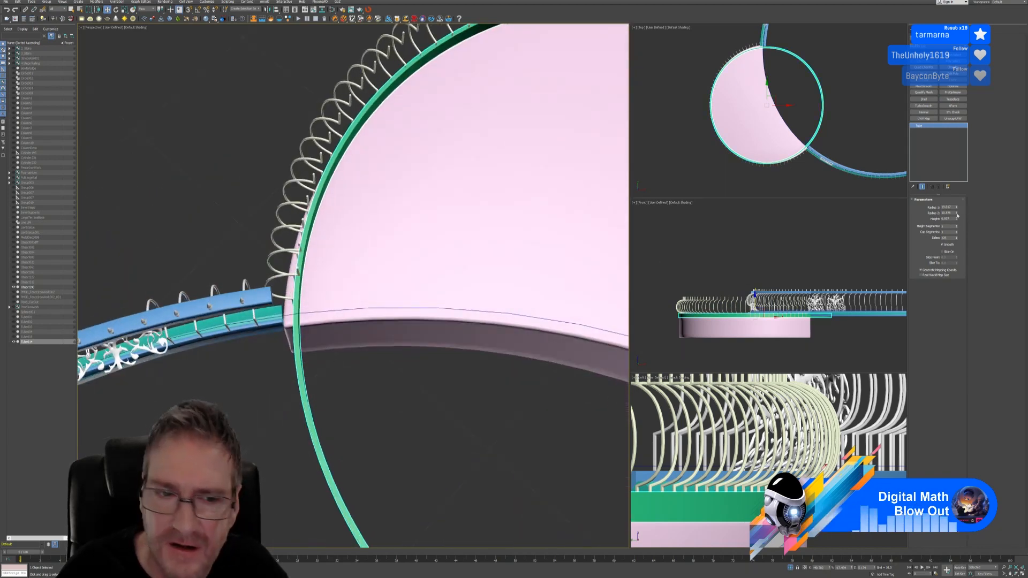
{"action": "left_click_drag", "start_coordinate": [957, 215], "coordinate": [957, 215]}
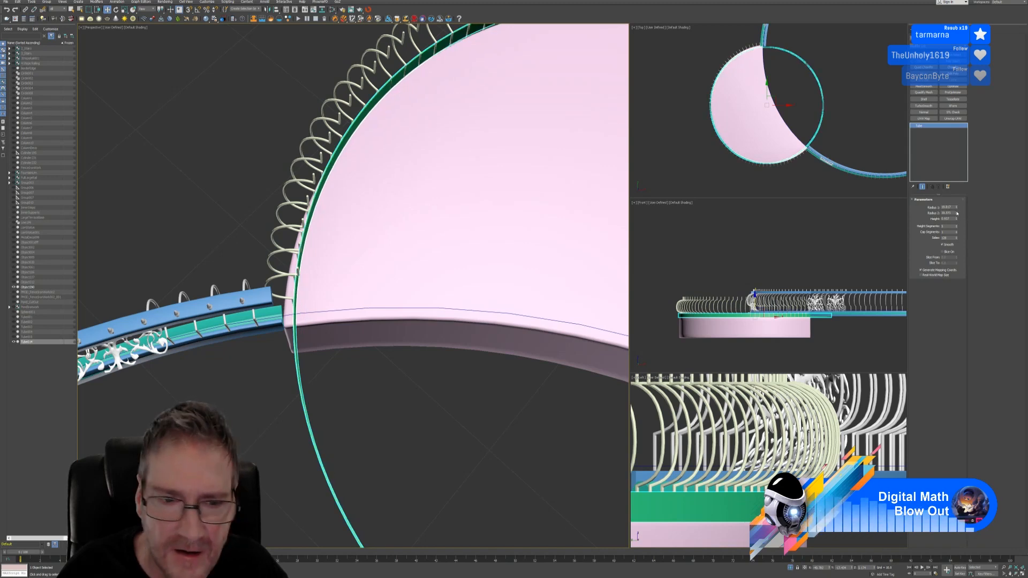
{"action": "left_click_drag", "start_coordinate": [957, 213], "coordinate": [957, 213]}
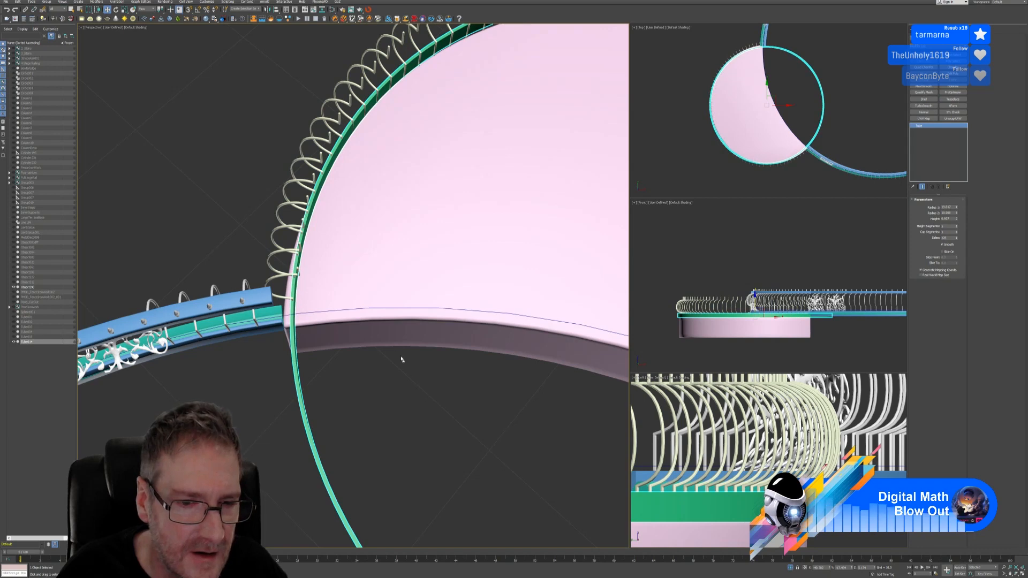
{"action": "scroll", "coordinate": [292, 315], "scroll_direction": "up", "scroll_amount": 6}
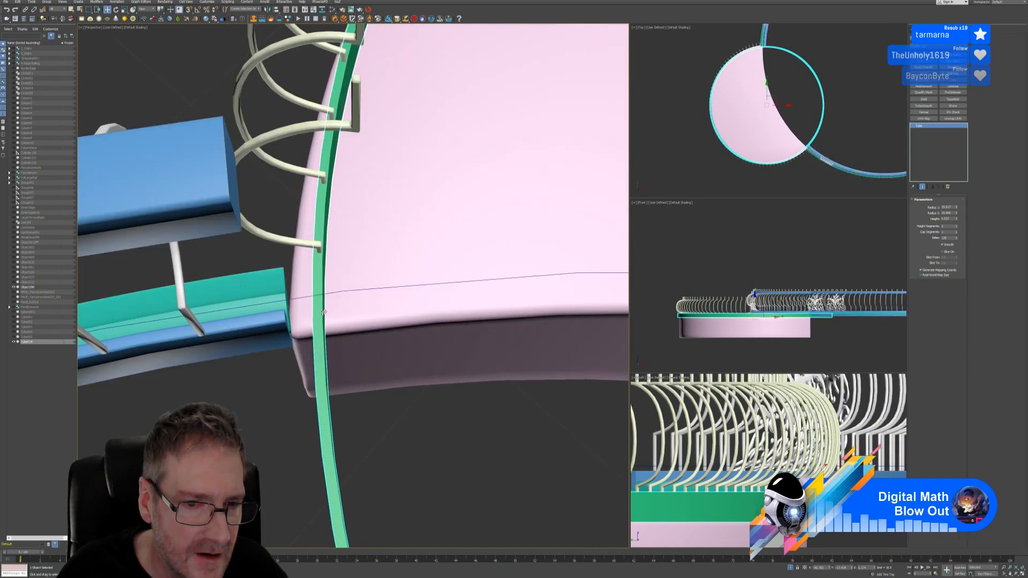
{"action": "middle_click_drag", "start_coordinate": [342, 347], "coordinate": [416, 342], "text": "alt"}
Reposition the tube in the top view and stretch it slightly along Y so its ring follows the crescent's outer edge
{"action": "scroll", "coordinate": [345, 359], "scroll_direction": "down", "scroll_amount": 8}
{"action": "right_click", "coordinate": [800, 172]}
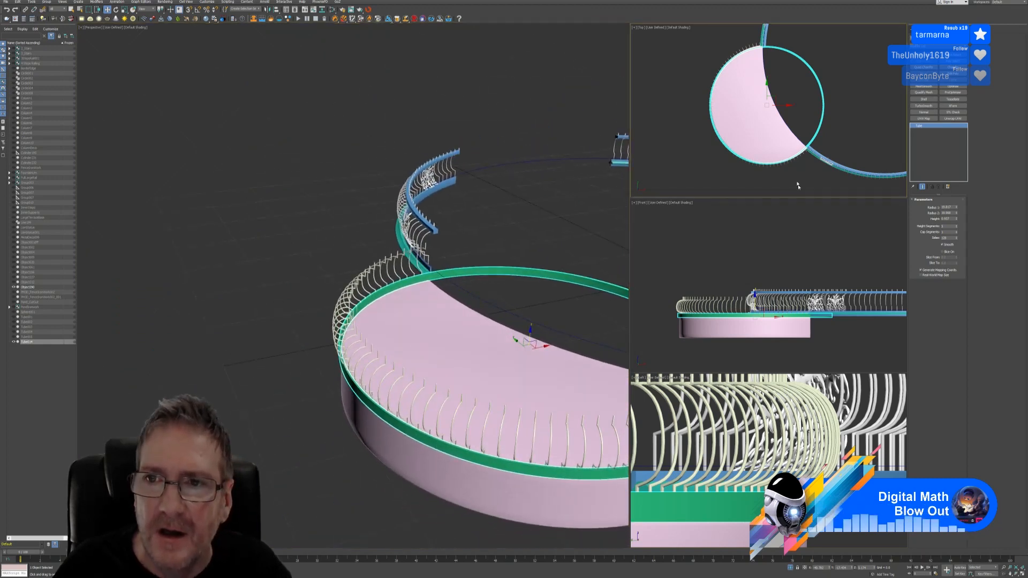
{"action": "key", "text": "alt+w"}
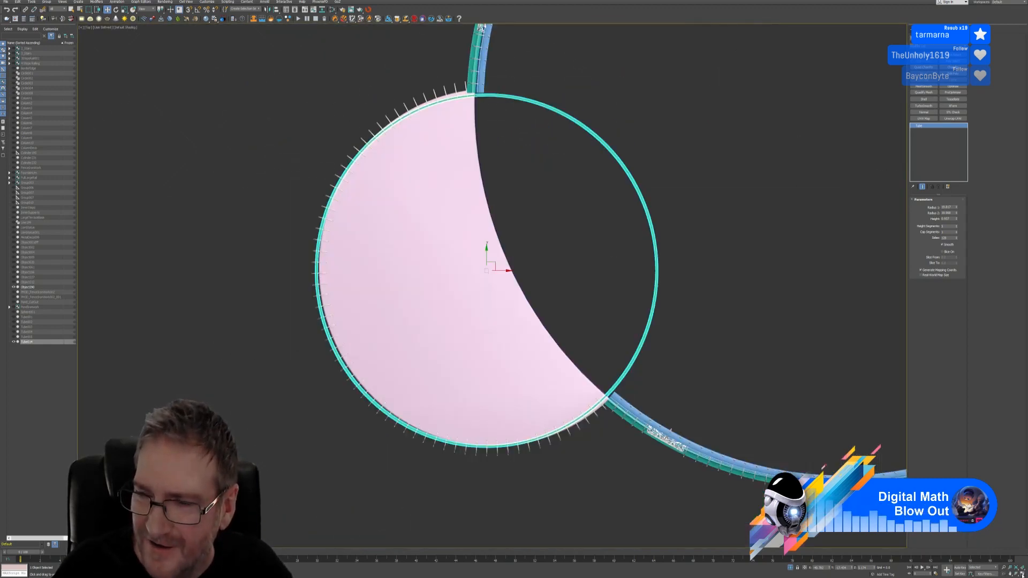
{"action": "middle_click_drag", "start_coordinate": [551, 213], "coordinate": [541, 202]}
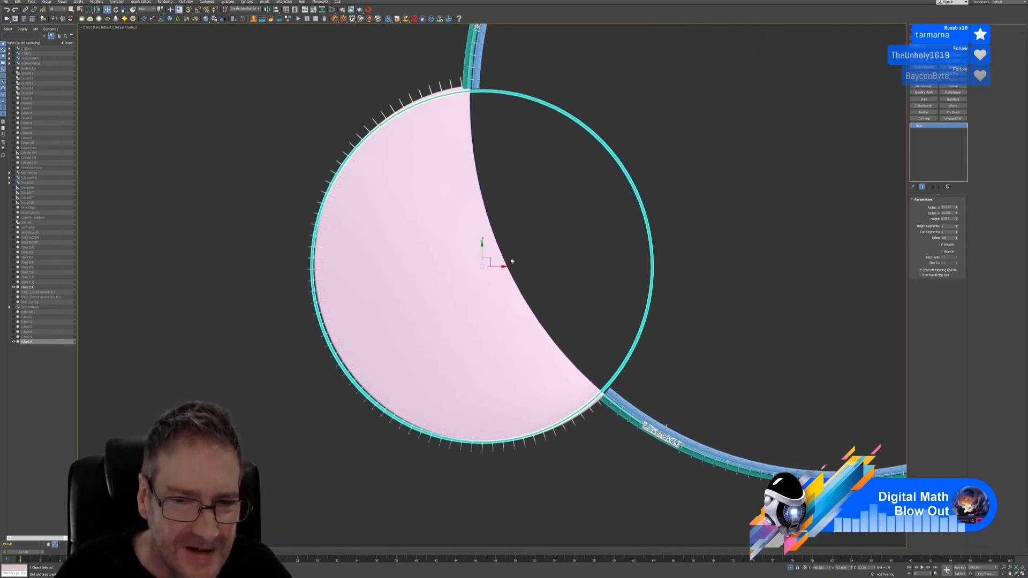
{"action": "left_click_drag", "start_coordinate": [491, 257], "coordinate": [493, 256]}
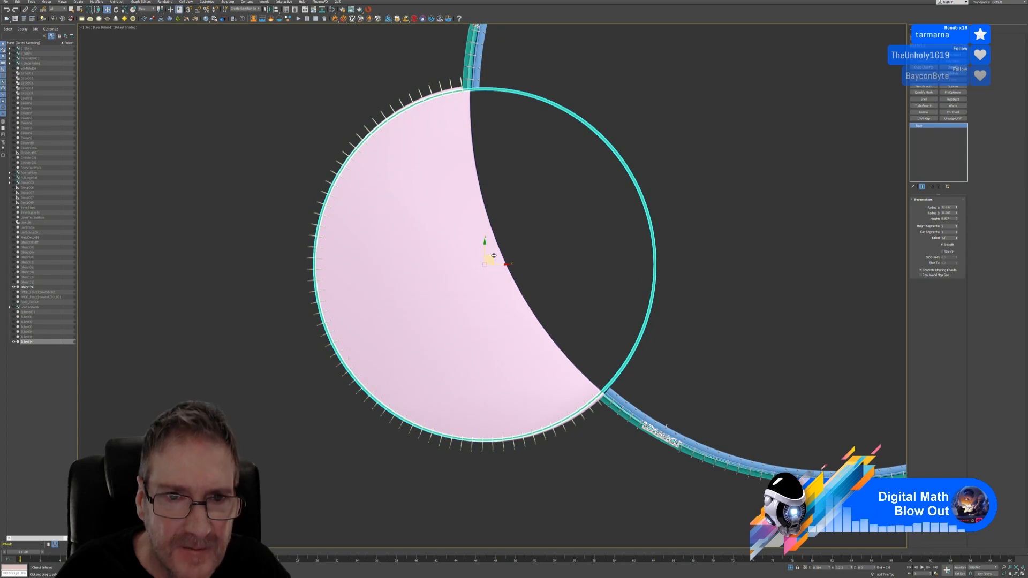
{"action": "key", "text": "r"}
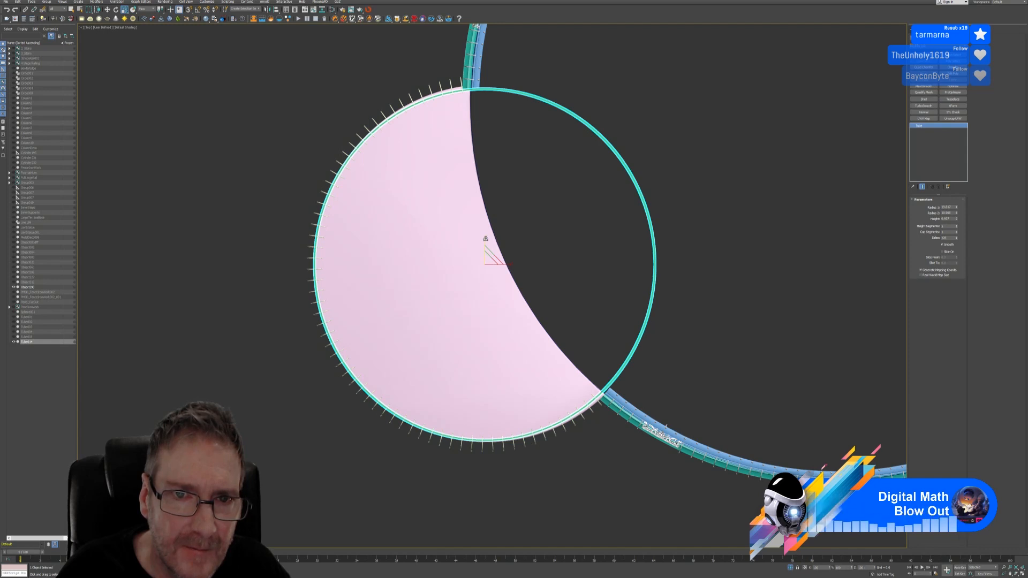
{"action": "left_click_drag", "start_coordinate": [486, 238], "coordinate": [487, 237]}
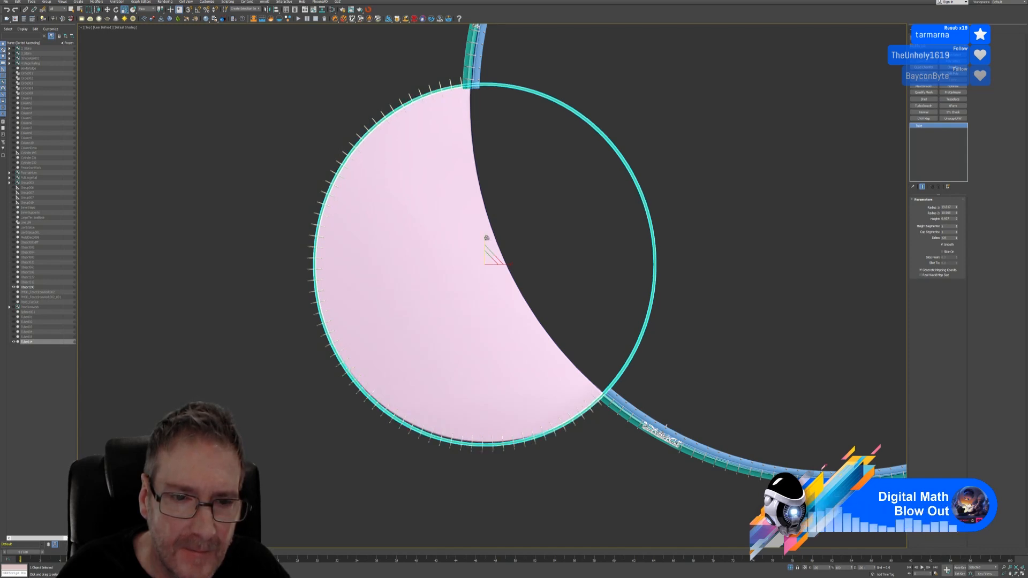
{"action": "left_click", "coordinate": [108, 10]}
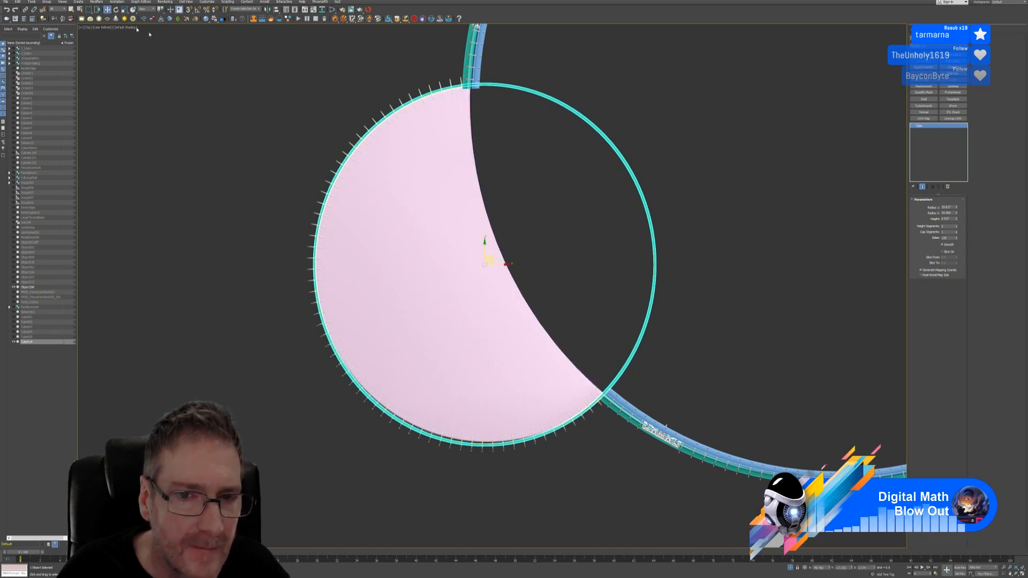
{"action": "left_click_drag", "start_coordinate": [494, 257], "coordinate": [497, 257]}
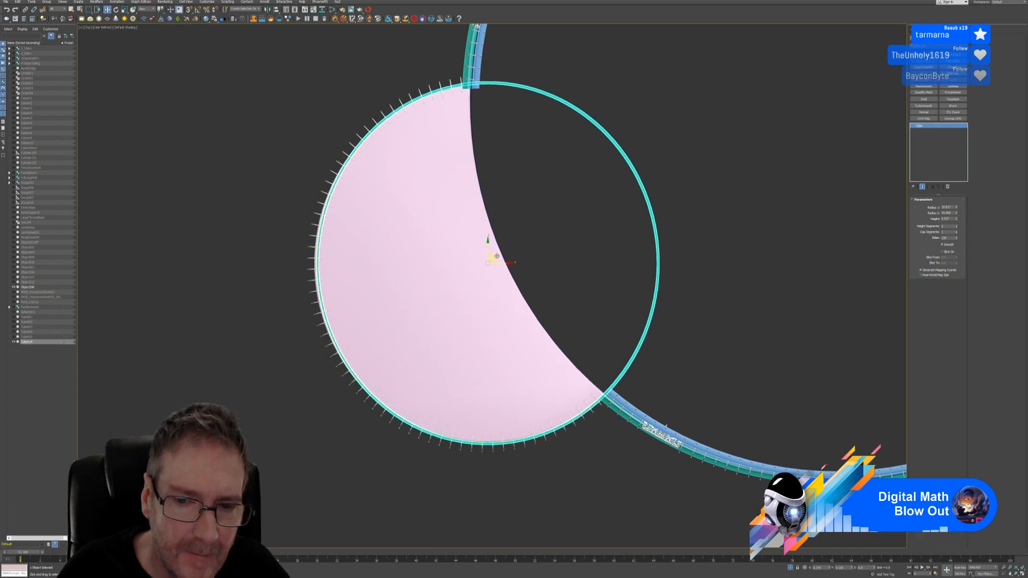
{"action": "left_click", "coordinate": [1021, 573]}
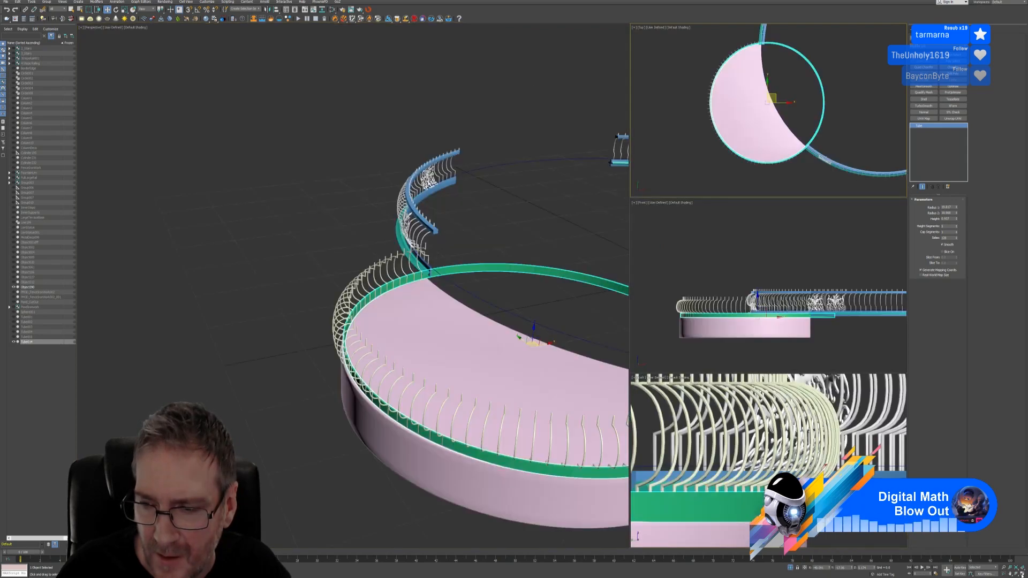
Lower the tube slightly along Z so the band overlaps the top of the crescent platform's outer wall
{"action": "middle_click_drag", "start_coordinate": [404, 359], "coordinate": [531, 368], "text": "alt"}
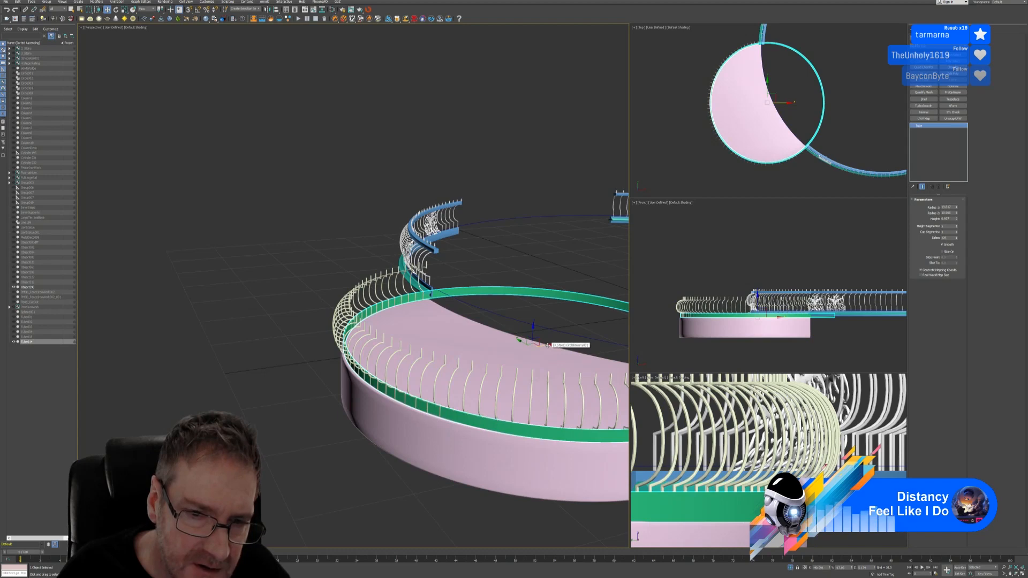
{"action": "middle_click_drag", "start_coordinate": [547, 345], "coordinate": [452, 362], "text": "alt"}
{"action": "middle_click_drag", "start_coordinate": [474, 362], "coordinate": [449, 362], "text": "alt"}
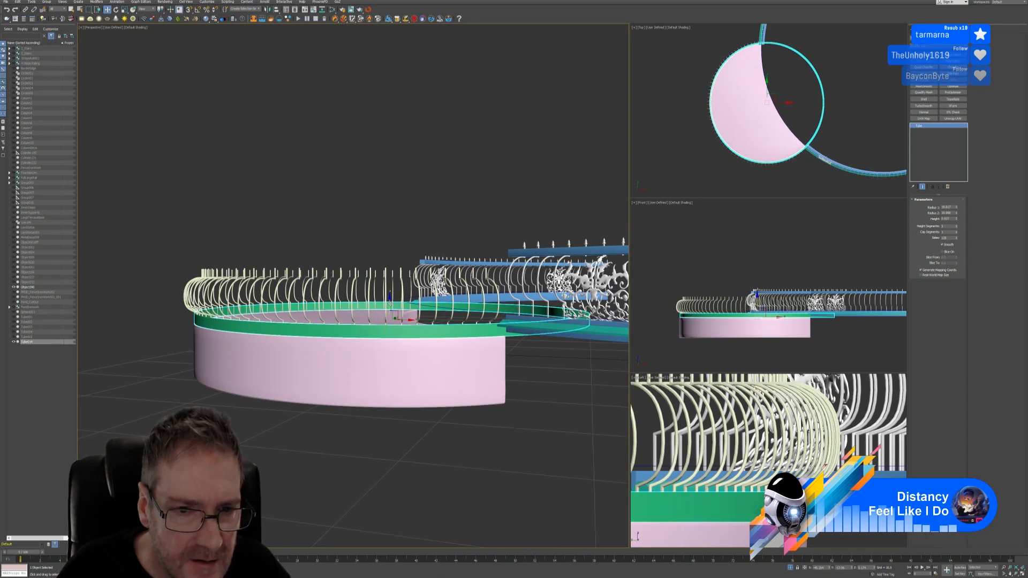
{"action": "left_click_drag", "start_coordinate": [389, 303], "coordinate": [394, 310]}
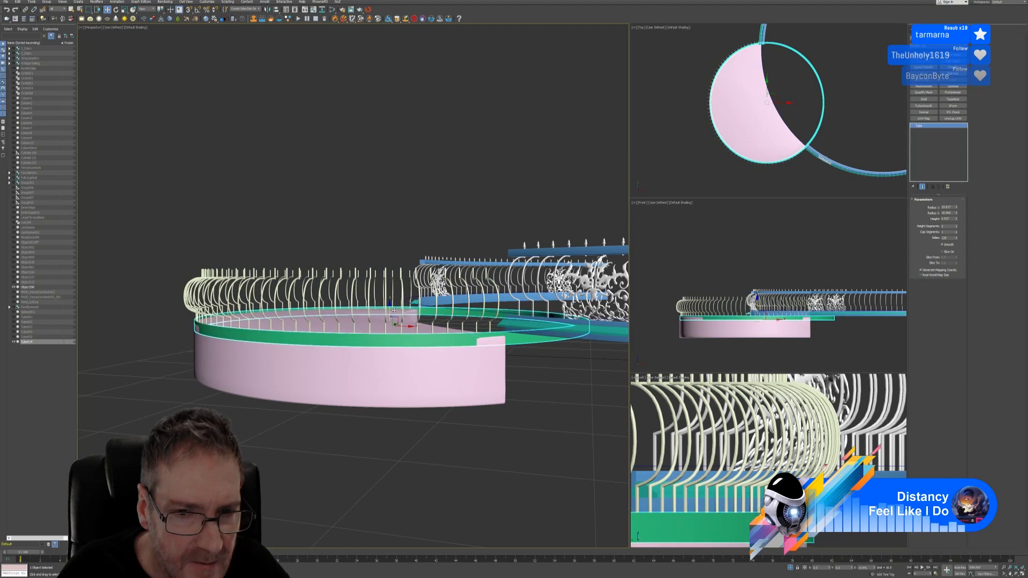
Examine from several angles how the tube fits the crescent platform's edge, its balusters and the main platform's railing
{"action": "middle_click_drag", "start_coordinate": [348, 378], "coordinate": [316, 402], "text": "alt"}
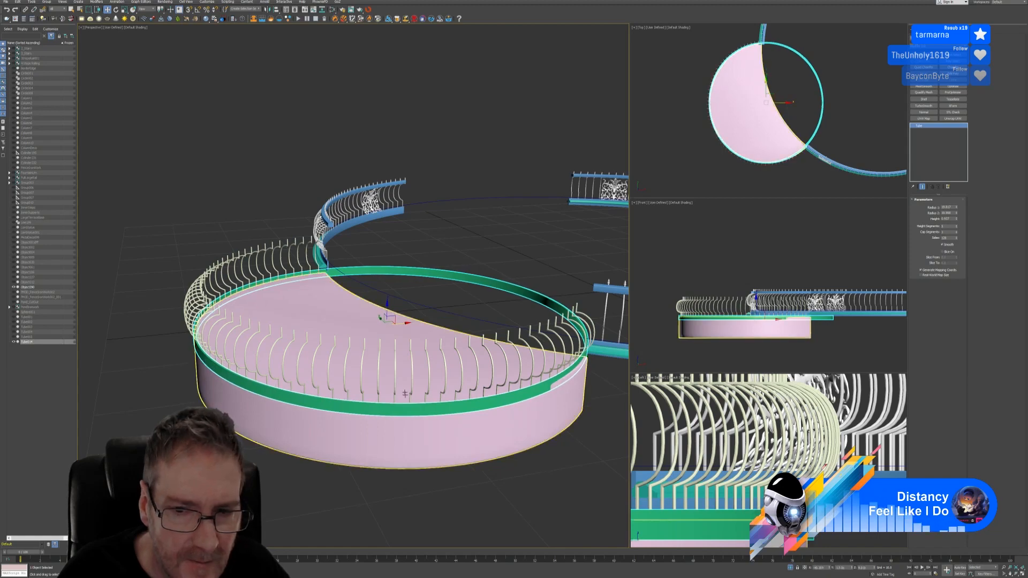
{"action": "middle_click_drag", "start_coordinate": [405, 393], "coordinate": [376, 323], "text": "alt"}
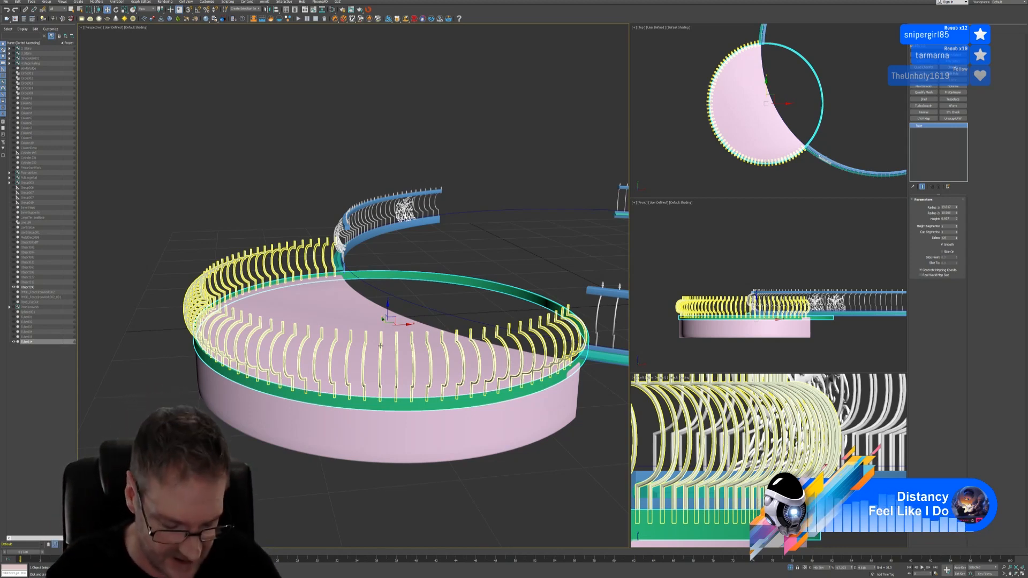
{"action": "left_click", "coordinate": [306, 383]}
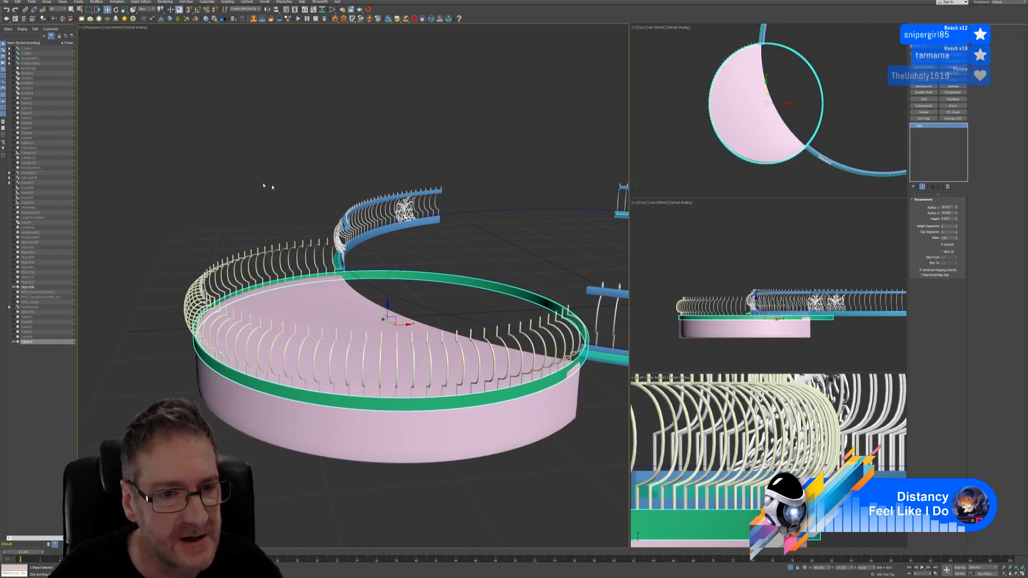
{"action": "middle_click_drag", "start_coordinate": [264, 187], "coordinate": [242, 223], "text": "alt"}
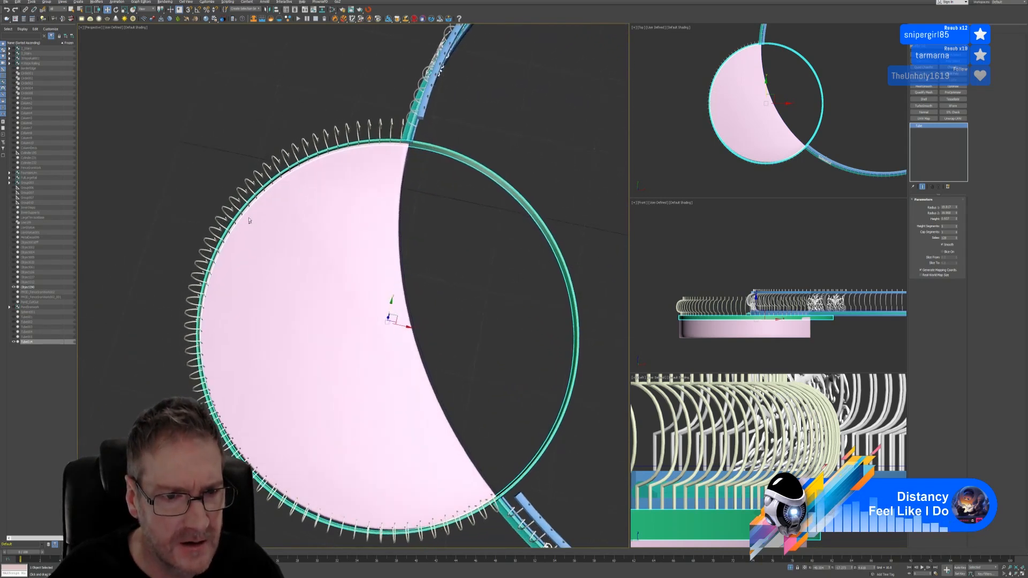
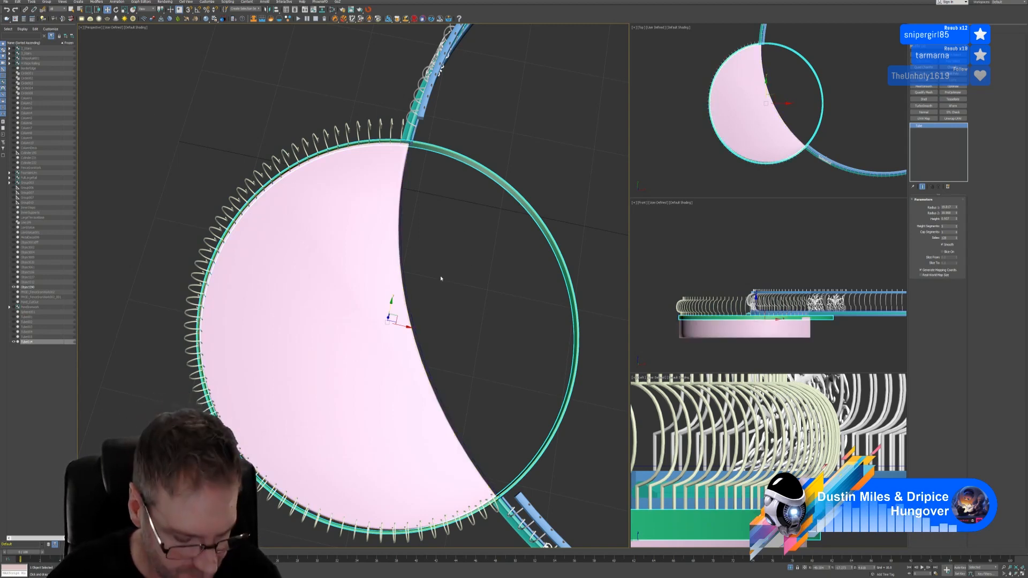
{"action": "middle_click_drag", "start_coordinate": [463, 267], "coordinate": [465, 243], "text": "alt"}
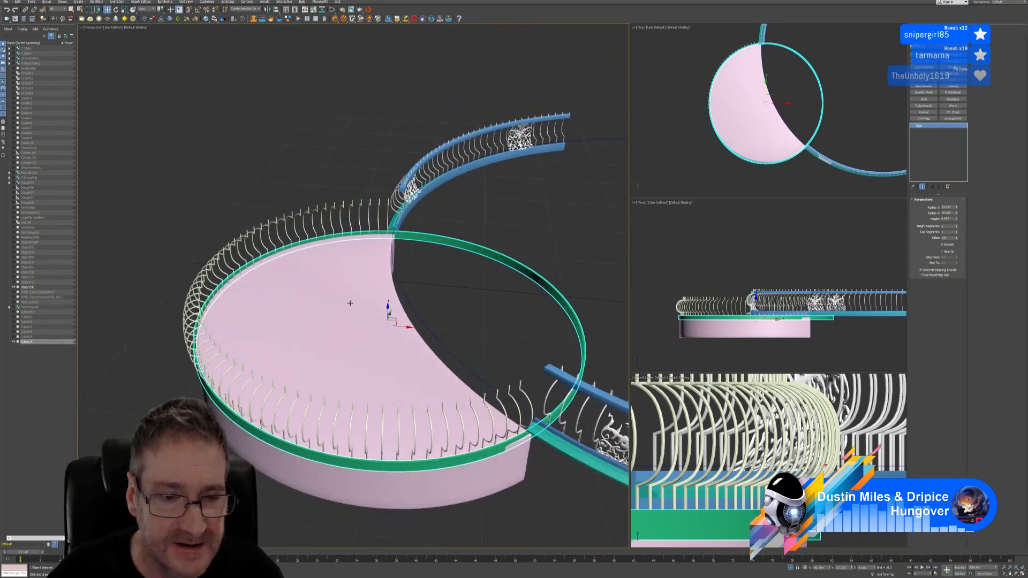
{"action": "middle_click_drag", "start_coordinate": [351, 303], "coordinate": [498, 280], "text": "alt"}
{"action": "middle_click_drag", "start_coordinate": [389, 300], "coordinate": [386, 299], "text": "alt"}
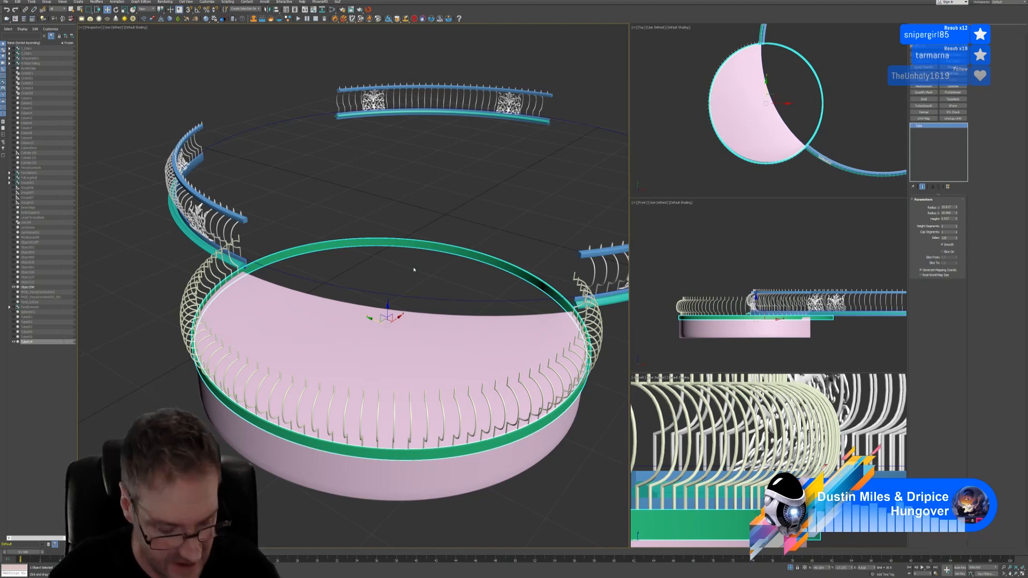
Inspect the tube ring against the crescent's outer rim and baluster feet from overhead, close-up and oblique views
{"action": "middle_click_drag", "start_coordinate": [358, 287], "coordinate": [281, 308], "text": "alt"}
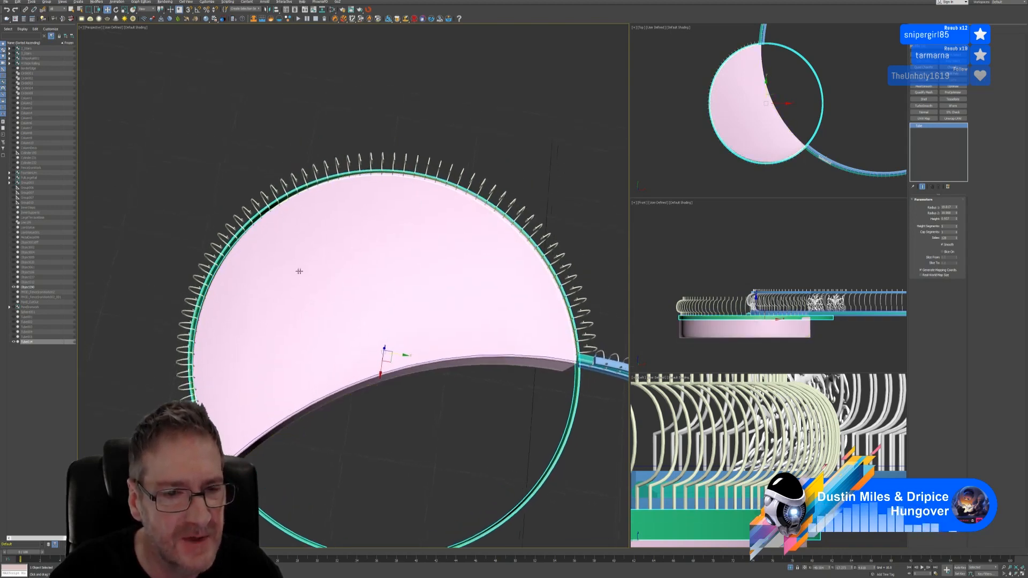
{"action": "middle_click_drag", "start_coordinate": [296, 270], "coordinate": [346, 282], "text": "alt"}
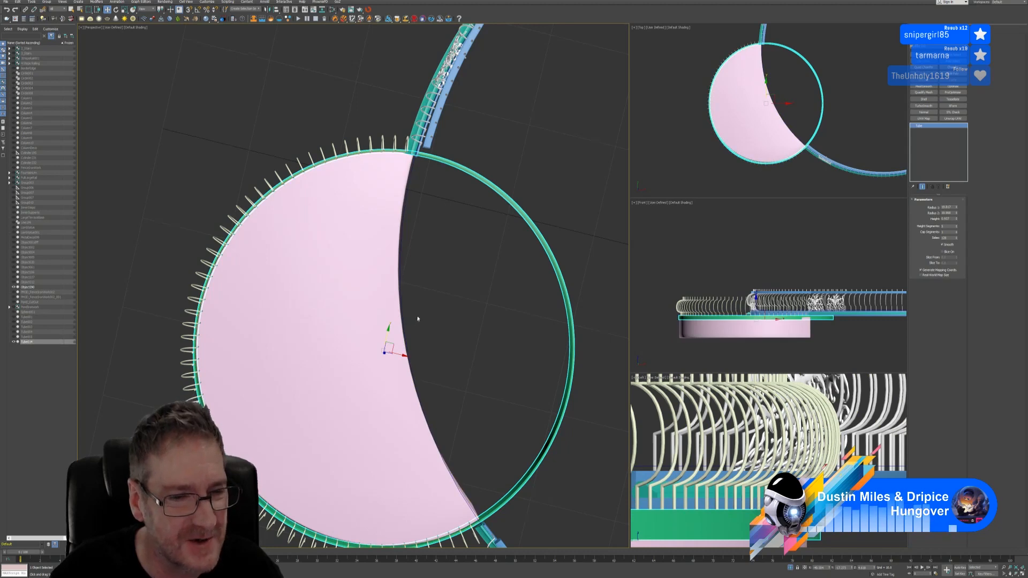
{"action": "middle_click_drag", "start_coordinate": [416, 319], "coordinate": [486, 213]}
{"action": "scroll", "coordinate": [272, 340], "scroll_direction": "up", "scroll_amount": 3}
{"action": "middle_click_drag", "start_coordinate": [390, 333], "coordinate": [287, 310]}
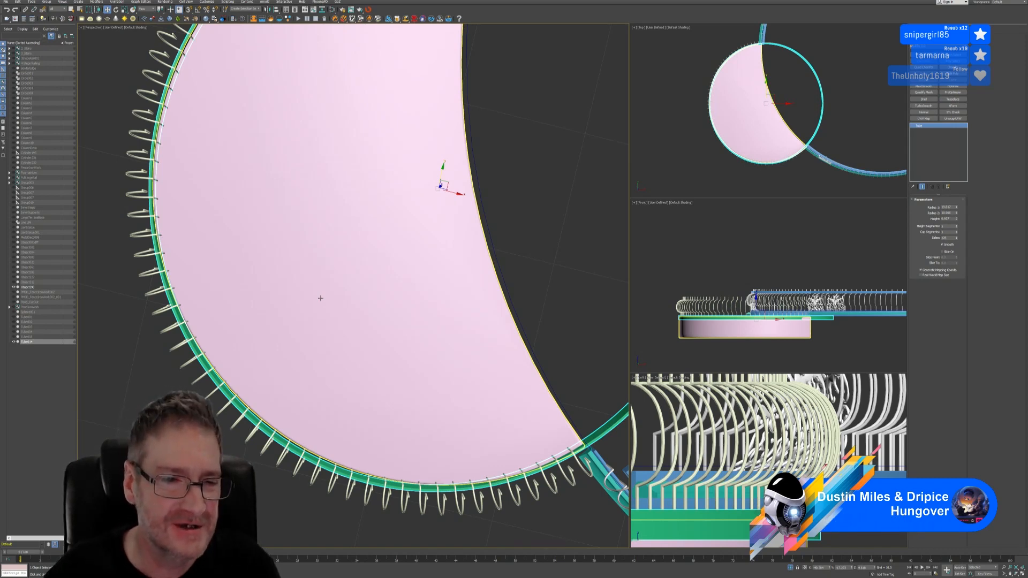
{"action": "left_click", "coordinate": [526, 229]}
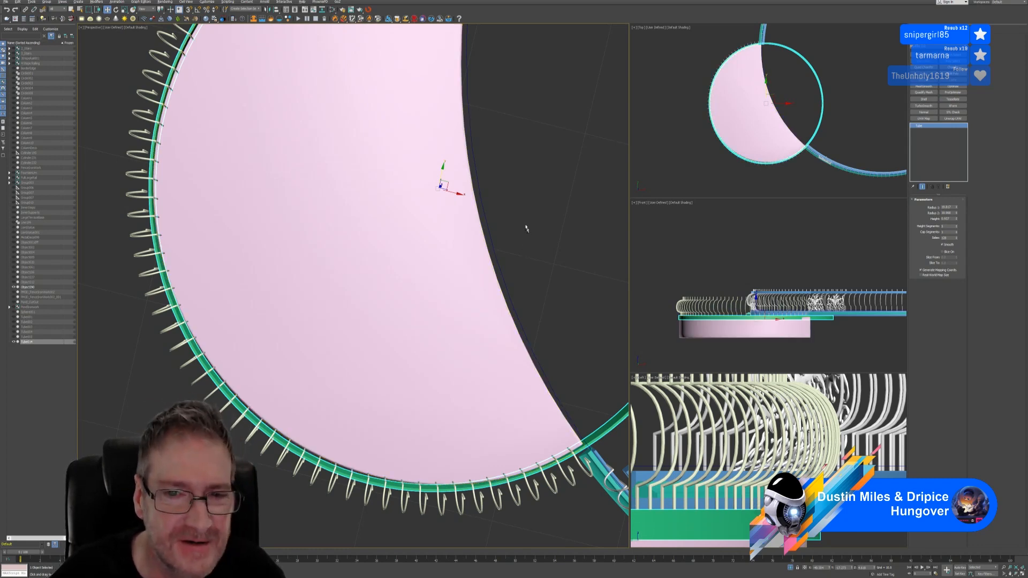
{"action": "middle_click_drag", "start_coordinate": [525, 229], "coordinate": [505, 214], "text": "alt"}
{"action": "scroll", "coordinate": [383, 178], "scroll_direction": "down", "scroll_amount": 3}
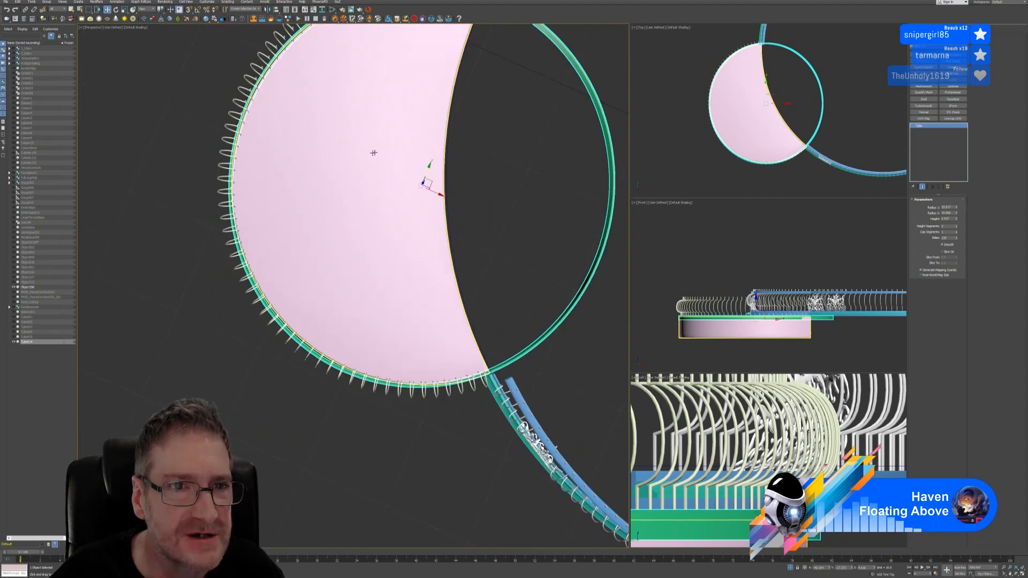
{"action": "middle_click_drag", "start_coordinate": [373, 153], "coordinate": [360, 254], "text": "alt"}
{"action": "mouse_move", "coordinate": [493, 225]}
{"action": "middle_mouse_down", "text": "alt"}
{"action": "mouse_move", "coordinate": [482, 236]}
{"action": "mouse_move", "coordinate": [495, 213]}
{"action": "middle_mouse_up", "text": "alt"}
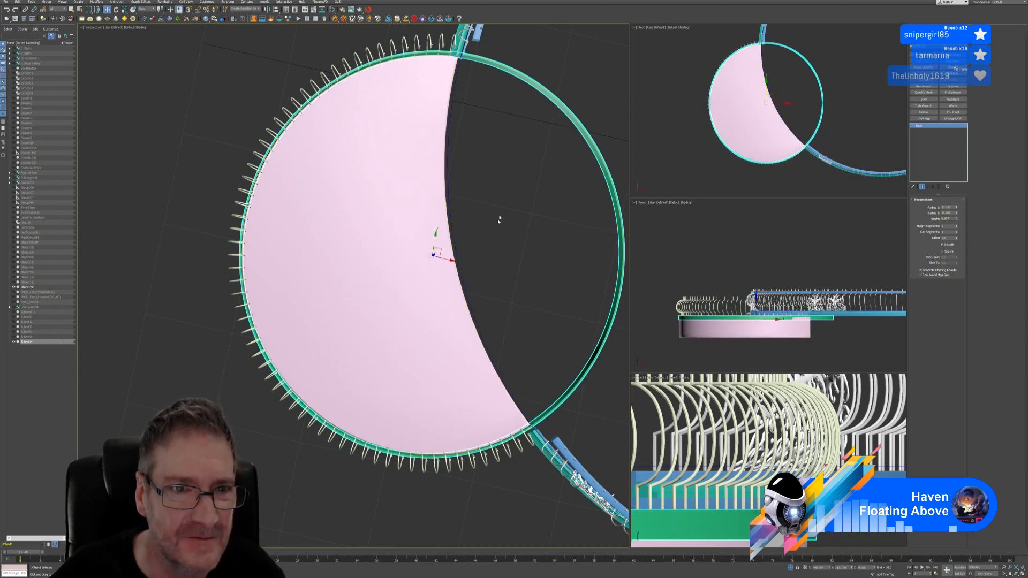
{"action": "mouse_move", "coordinate": [498, 222]}
{"action": "middle_mouse_down", "text": "alt"}
{"action": "mouse_move", "coordinate": [511, 213]}
{"action": "mouse_move", "coordinate": [498, 207]}
{"action": "mouse_move", "coordinate": [498, 183]}
{"action": "mouse_move", "coordinate": [497, 211]}
{"action": "middle_mouse_up", "text": "alt"}
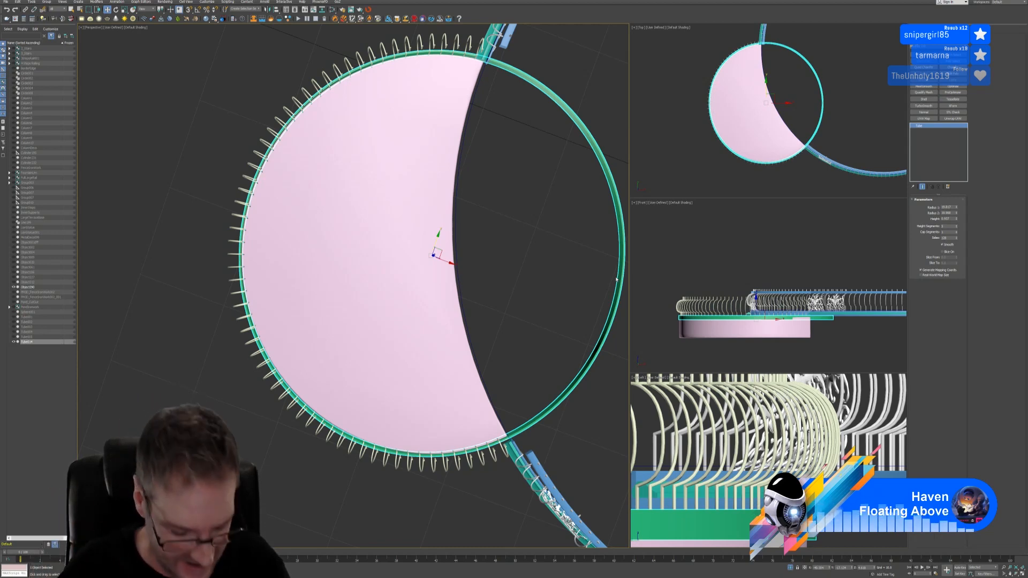
{"action": "left_click", "coordinate": [430, 278]}
{"action": "left_click", "coordinate": [143, 265]}
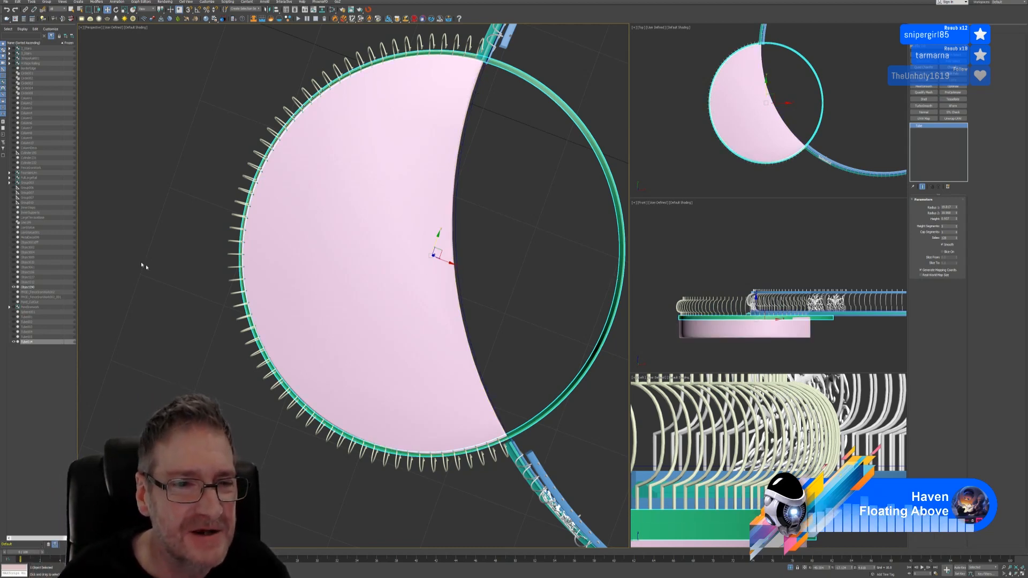
{"action": "middle_click_drag", "start_coordinate": [168, 286], "coordinate": [181, 266], "text": "alt"}
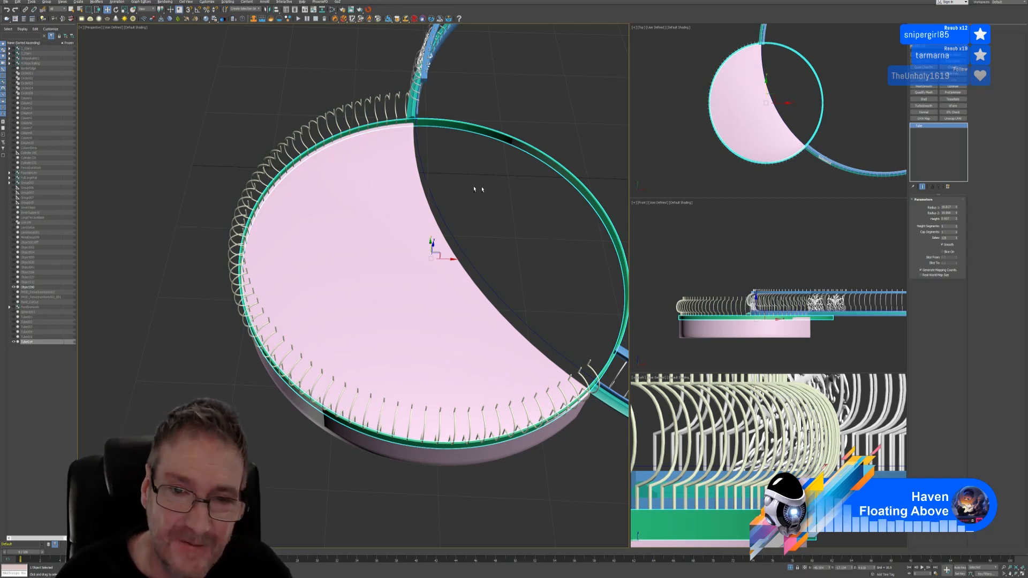
{"action": "middle_click_drag", "start_coordinate": [484, 203], "coordinate": [498, 224], "text": "alt"}
{"action": "middle_click_drag", "start_coordinate": [494, 219], "coordinate": [510, 218], "text": "alt"}
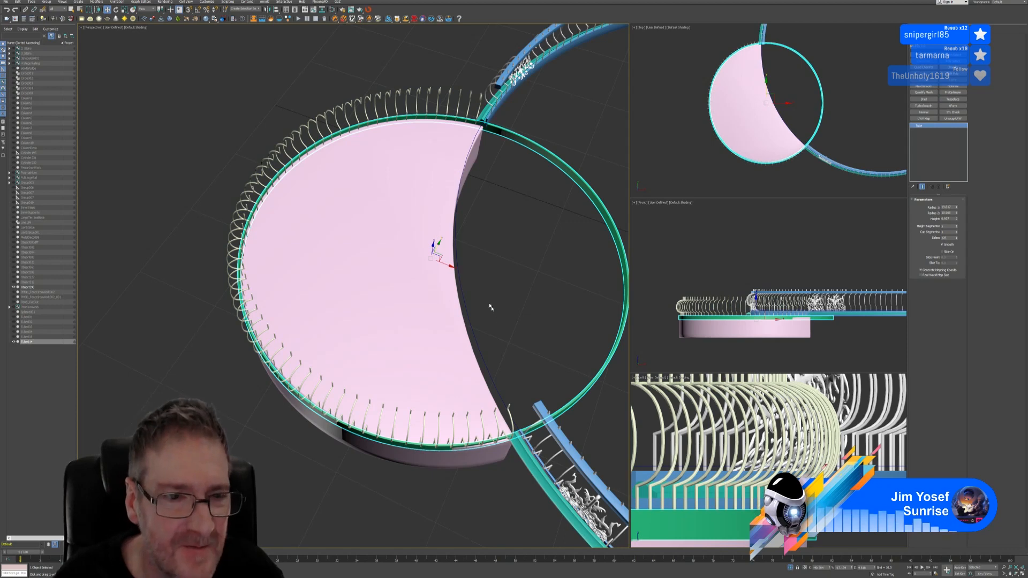
{"action": "middle_click_drag", "start_coordinate": [487, 272], "coordinate": [450, 265], "text": "alt"}
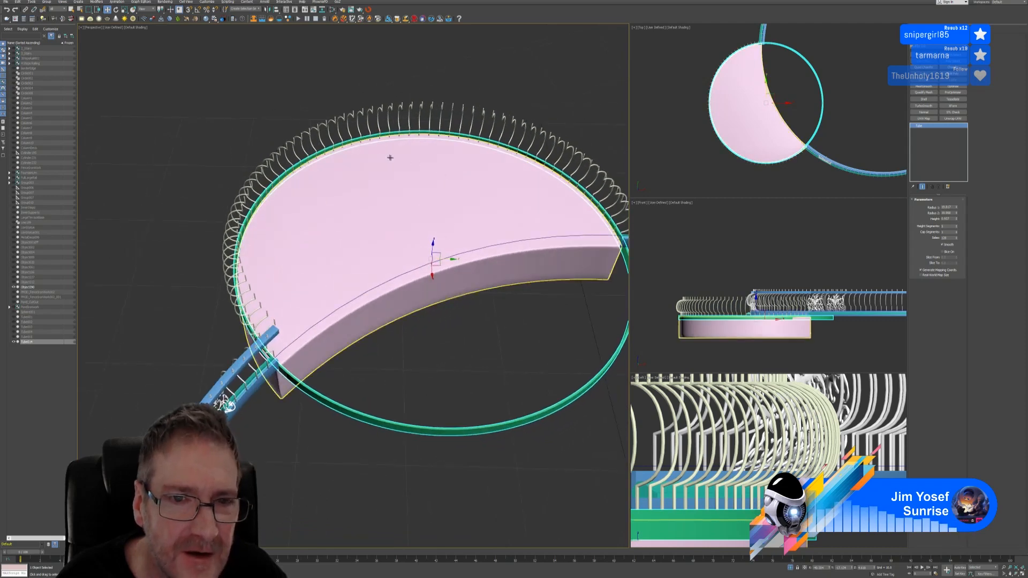
Adjust the tube's Radius 1 and Radius 2 to refit its narrow wall between the crescent's rim and the baluster feet
{"action": "scroll", "coordinate": [369, 188], "scroll_direction": "up", "scroll_amount": 5}
{"action": "middle_click_drag", "start_coordinate": [345, 204], "coordinate": [382, 204], "text": "alt"}
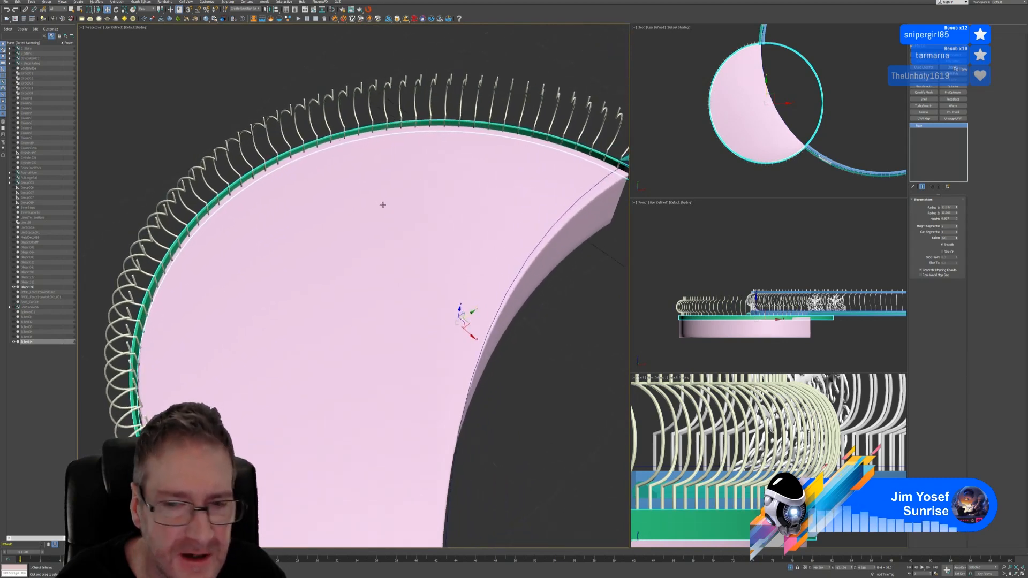
{"action": "left_click", "coordinate": [957, 214]}
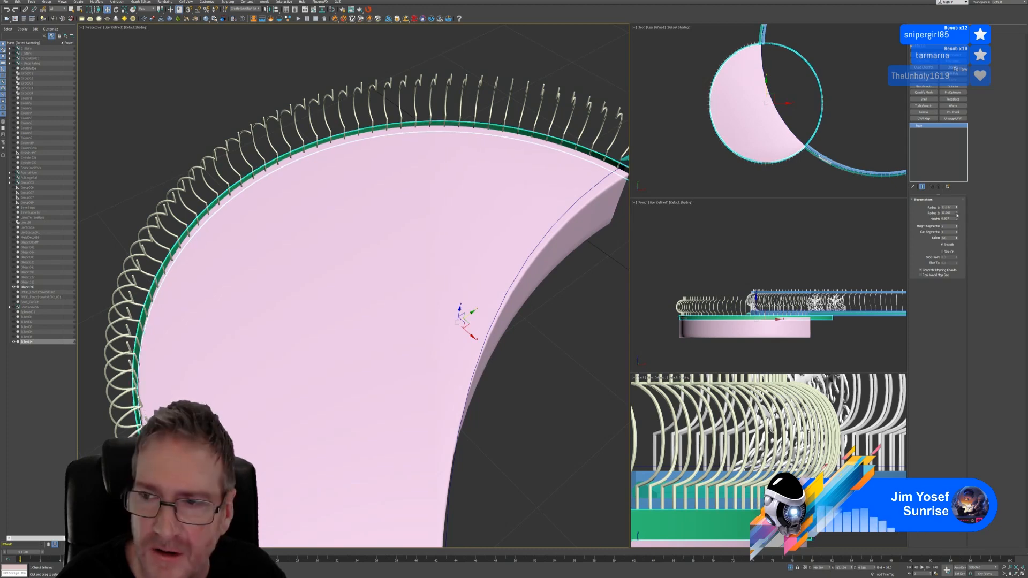
{"action": "left_click", "coordinate": [957, 208]}
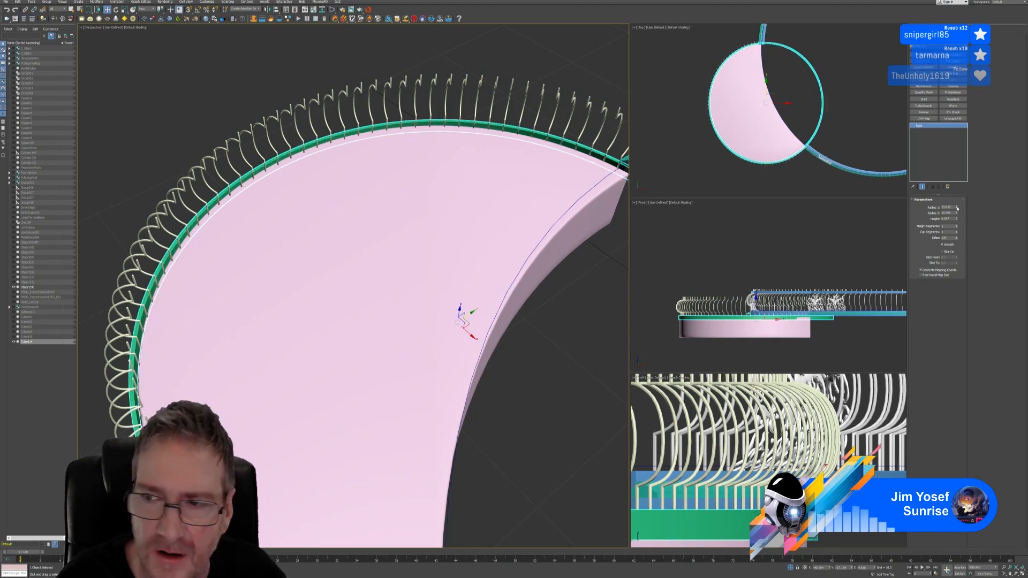
{"action": "left_click", "coordinate": [957, 207]}
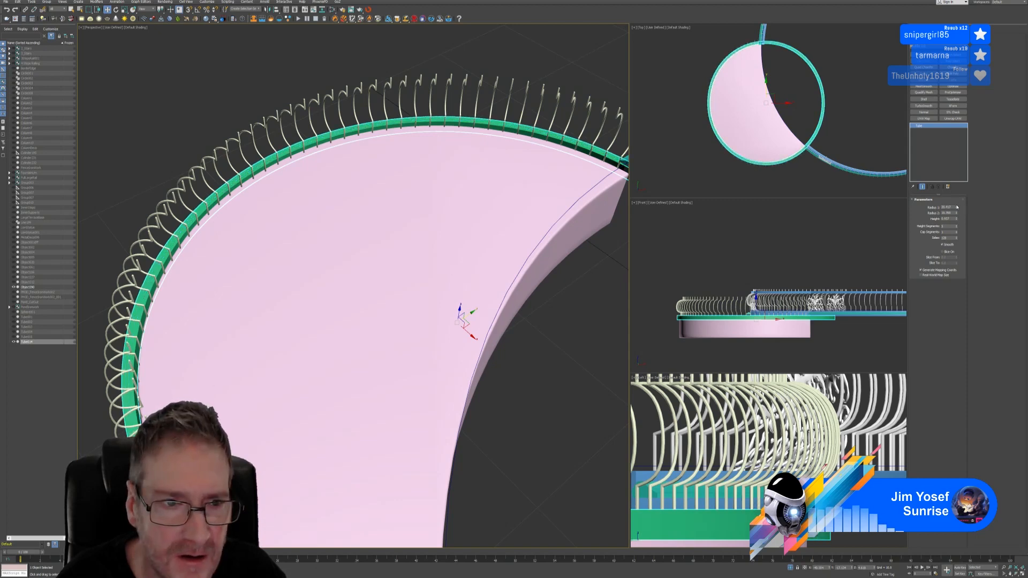
{"action": "left_click", "coordinate": [957, 214]}
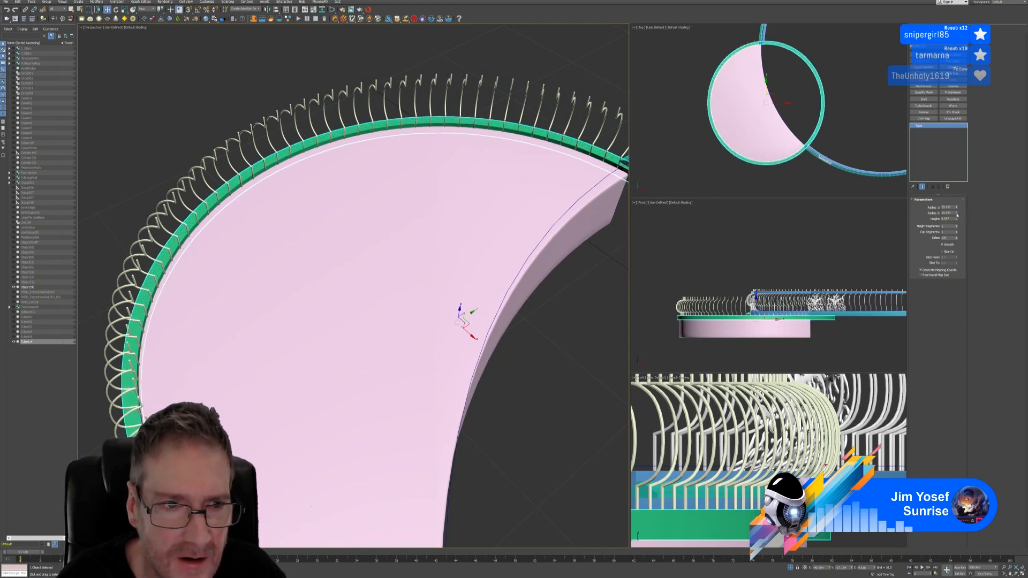
{"action": "left_click", "coordinate": [956, 214]}
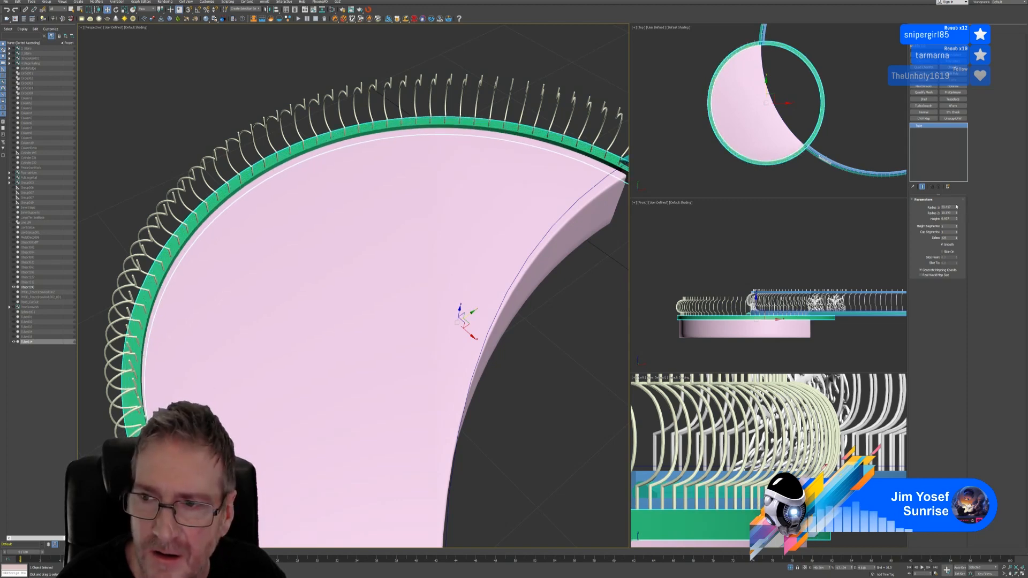
{"action": "left_click", "coordinate": [957, 207]}
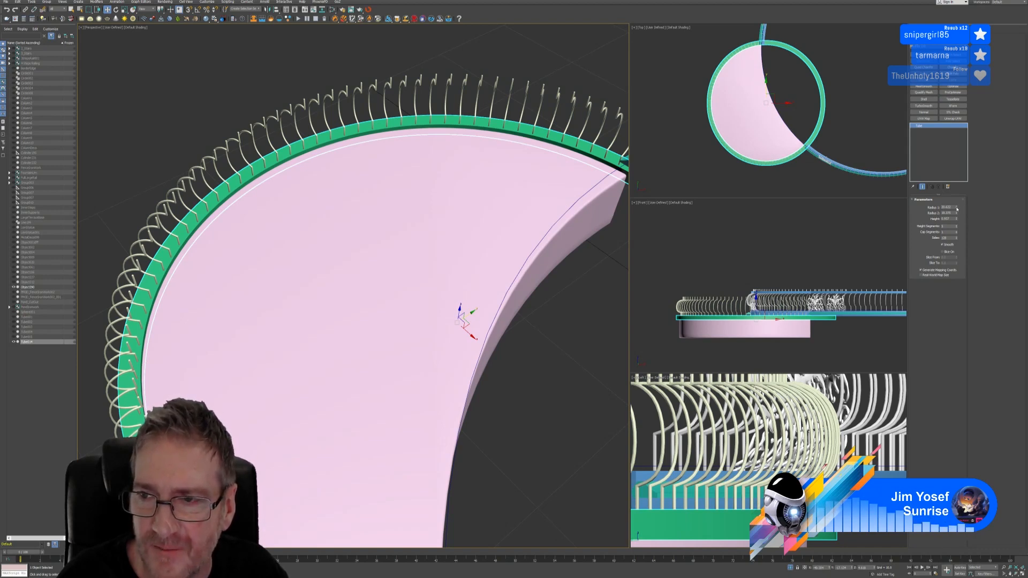
{"action": "left_click_drag", "start_coordinate": [957, 211], "coordinate": [958, 210]}
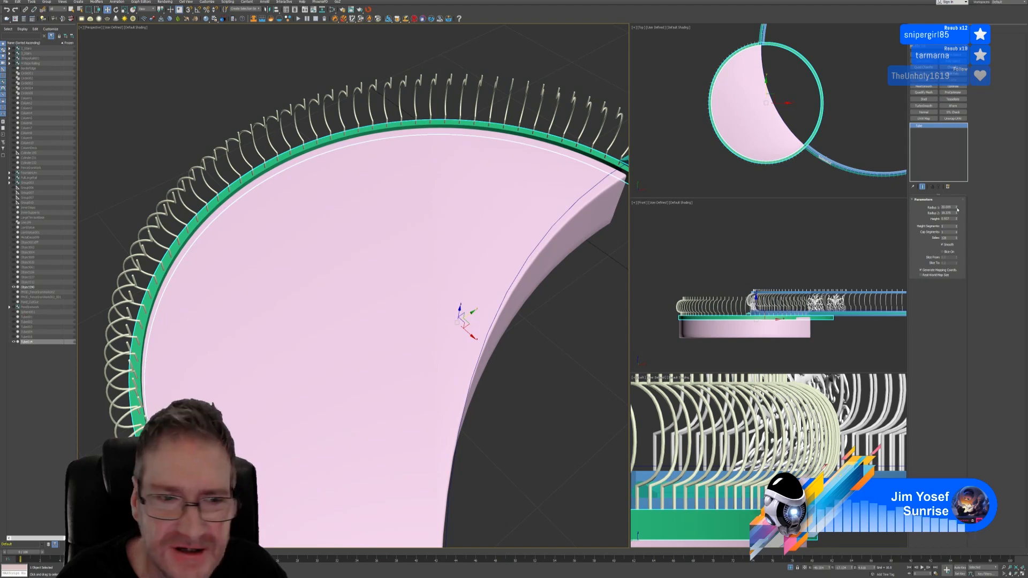
{"action": "left_click_drag", "start_coordinate": [958, 210], "coordinate": [957, 210]}
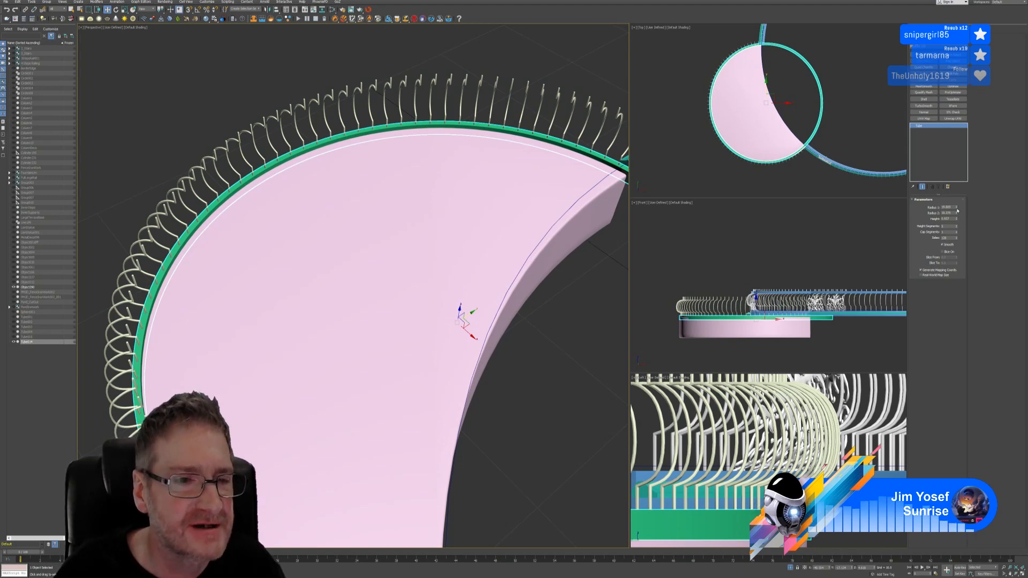
{"action": "left_click", "coordinate": [957, 210]}
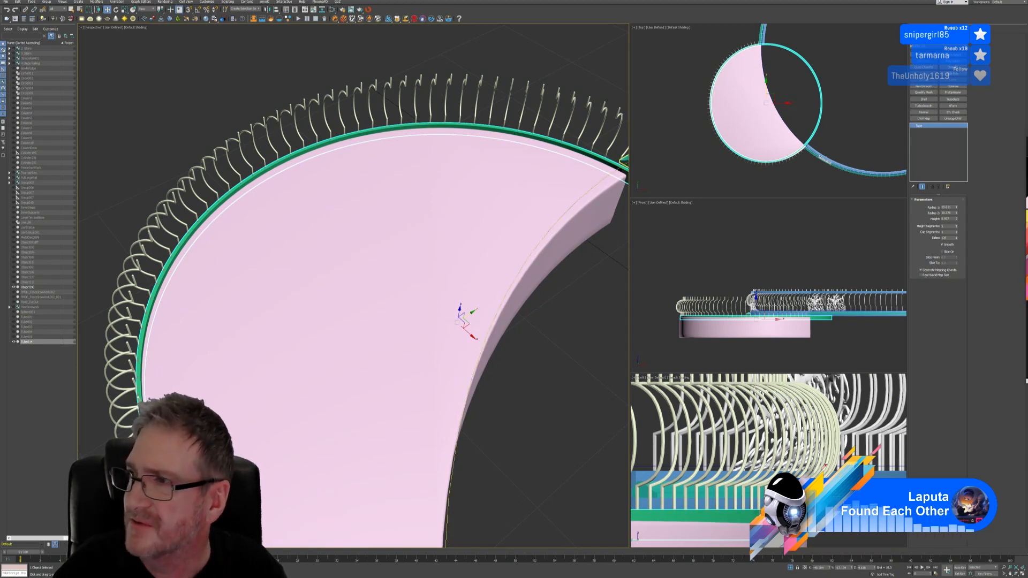
Switch to the web browser, maximise it and load the copied link to the character portrait image
{"action": "left_click_drag", "start_coordinate": [1027, 149], "coordinate": [682, 149]}
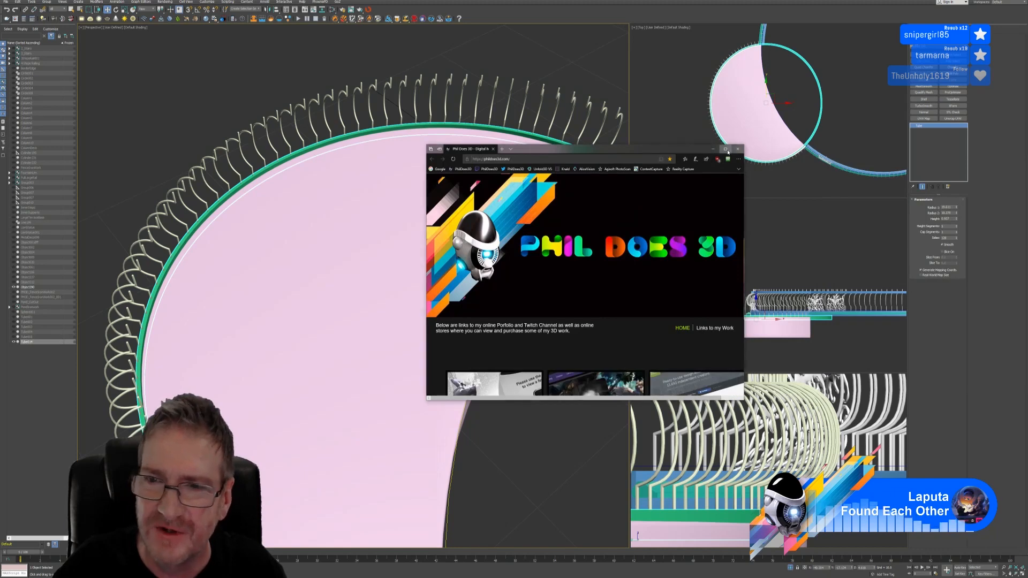
{"action": "left_click", "coordinate": [725, 150]}
{"action": "left_click", "coordinate": [121, 8]}
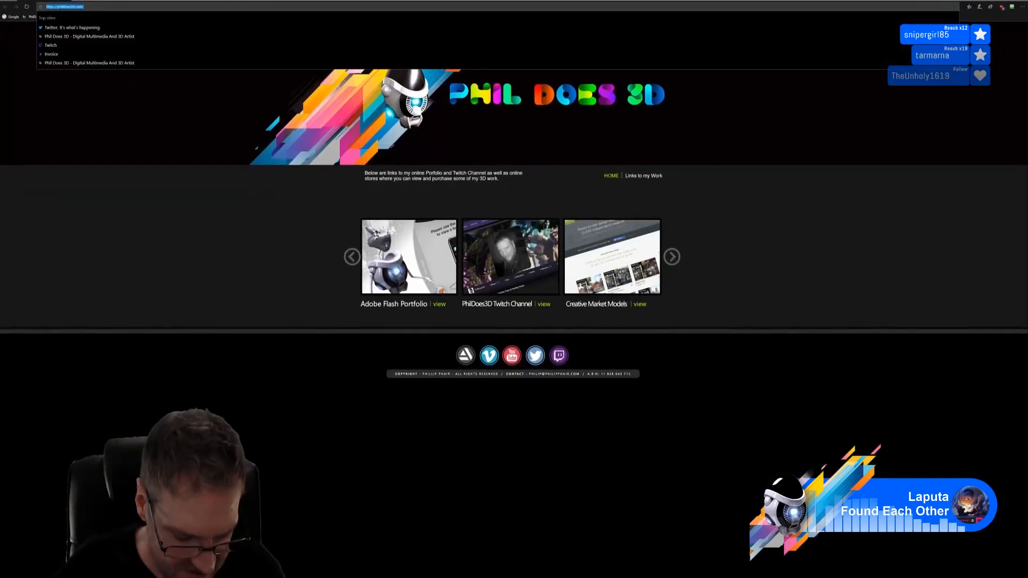
{"action": "key", "text": "ctrl+v"}
{"action": "key", "text": "Return"}
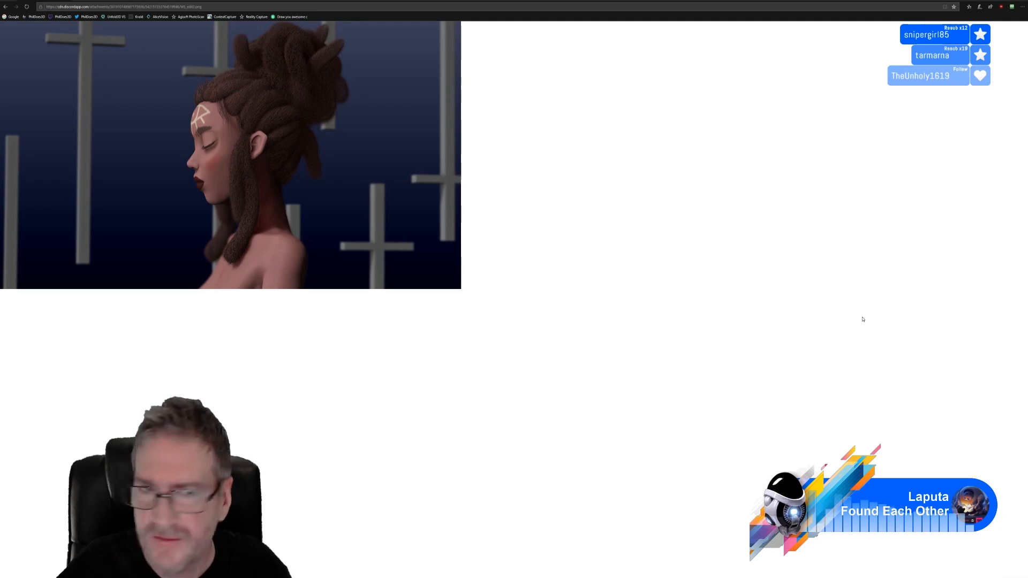
Open the second portrait image link in a new tab, compare both images, and return to 3ds Max
{"action": "left_click", "coordinate": [77, 1]}
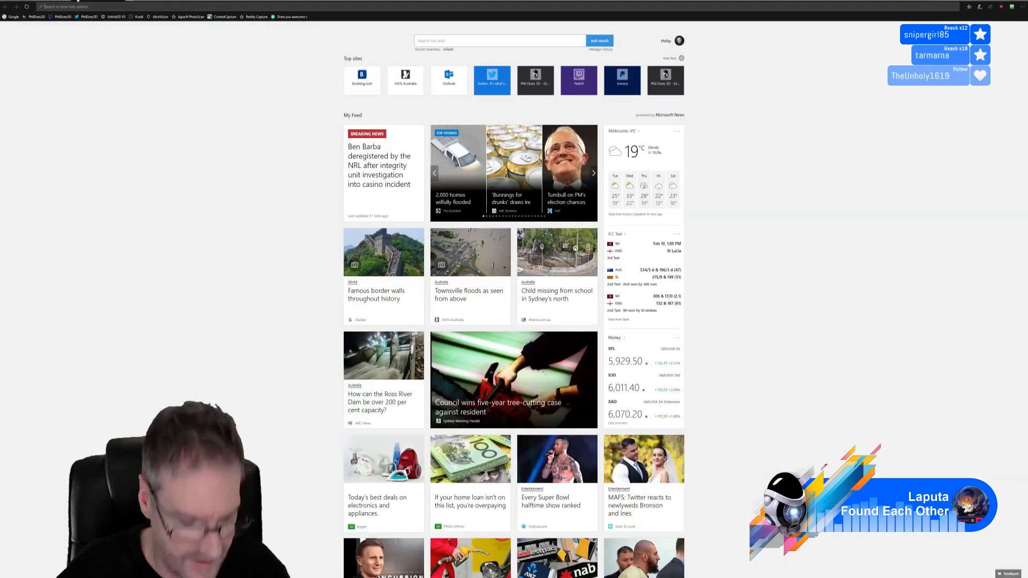
{"action": "key", "text": "ctrl+v"}
{"action": "key", "text": "Return"}
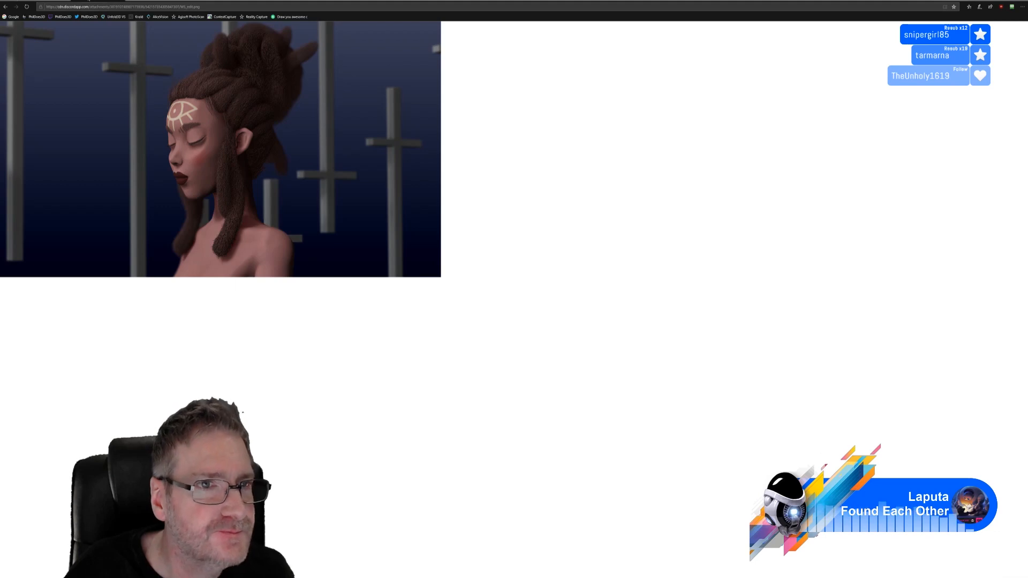
{"action": "left_click", "coordinate": [52, 1]}
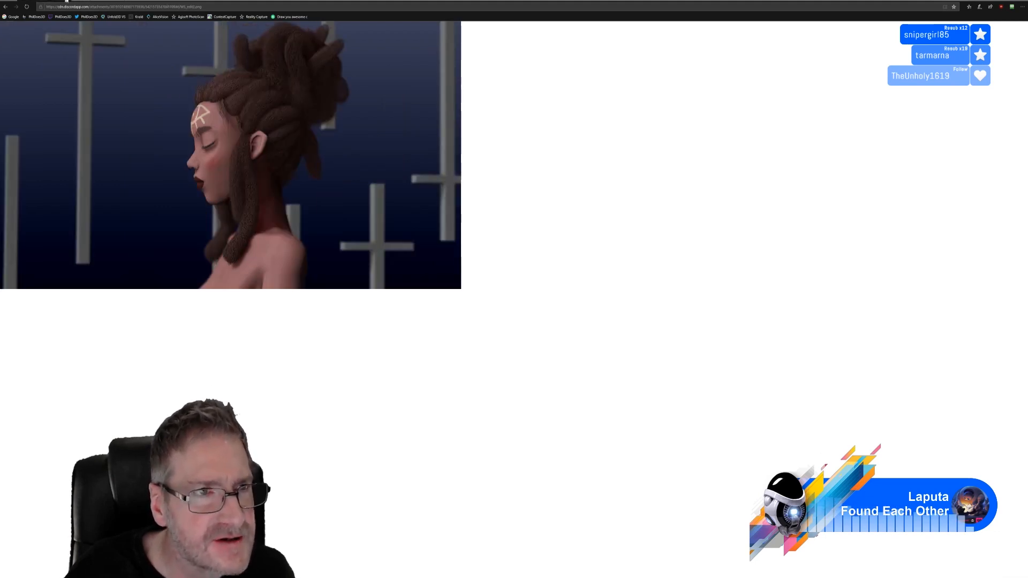
{"action": "left_click", "coordinate": [107, 0]}
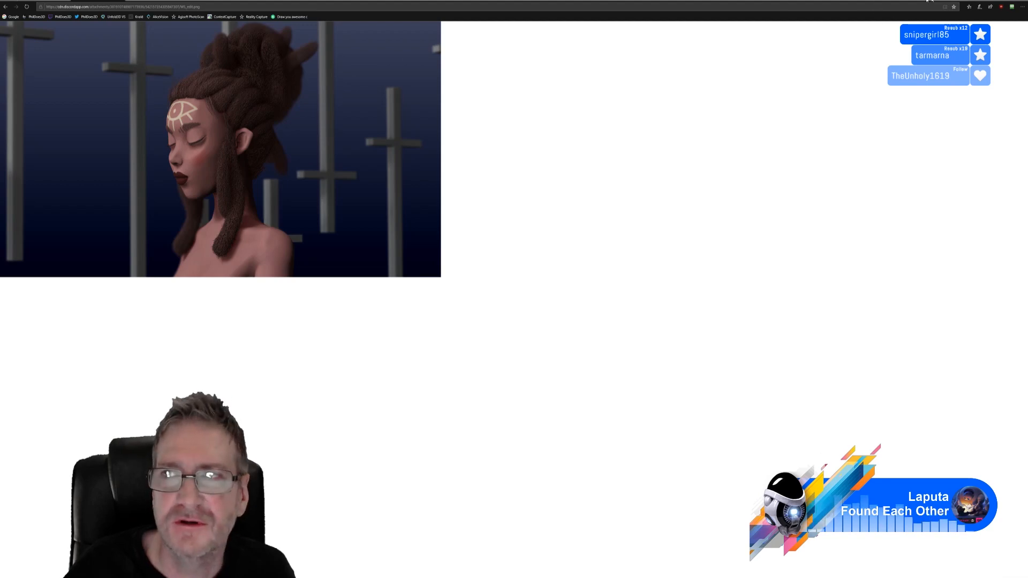
{"action": "left_click", "coordinate": [1009, 1]}
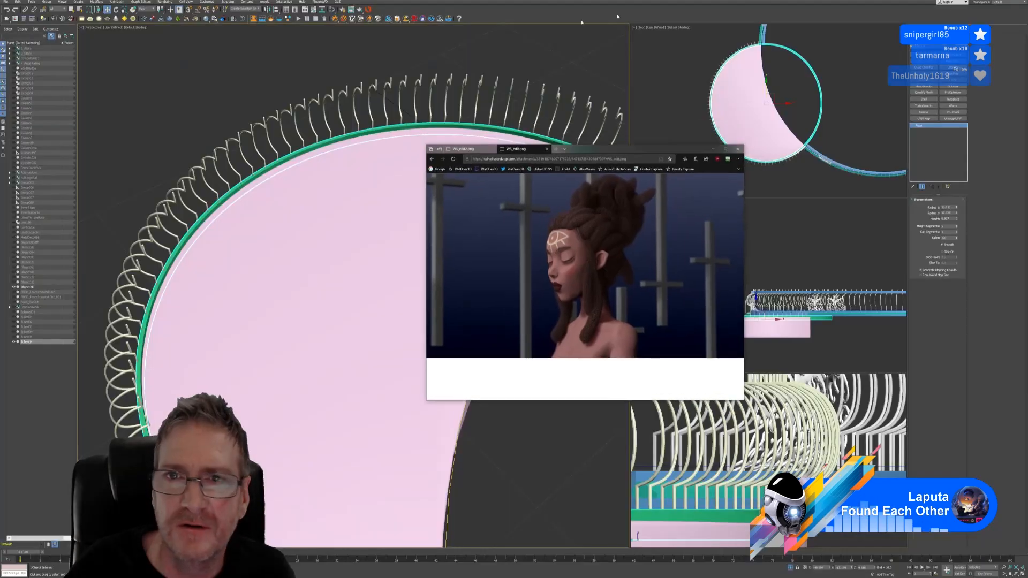
{"action": "left_click", "coordinate": [717, 145]}
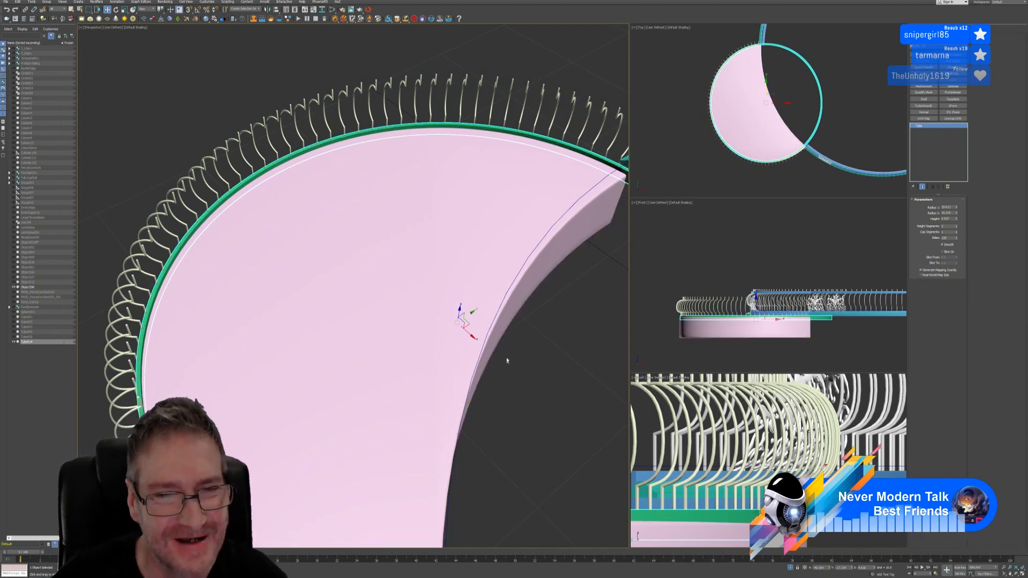
Adjust the tube's Radius 2 so the band projects slightly outside the crescent platform's outer wall, and check its fit from above
{"action": "middle_click_drag", "start_coordinate": [515, 322], "coordinate": [413, 390], "text": "alt"}
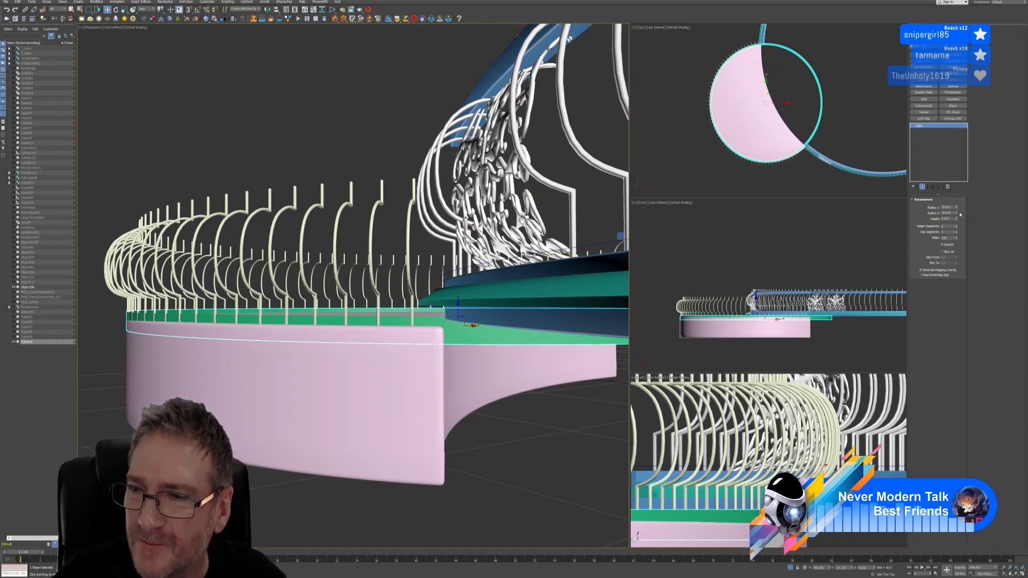
{"action": "left_click_drag", "start_coordinate": [957, 215], "coordinate": [957, 214]}
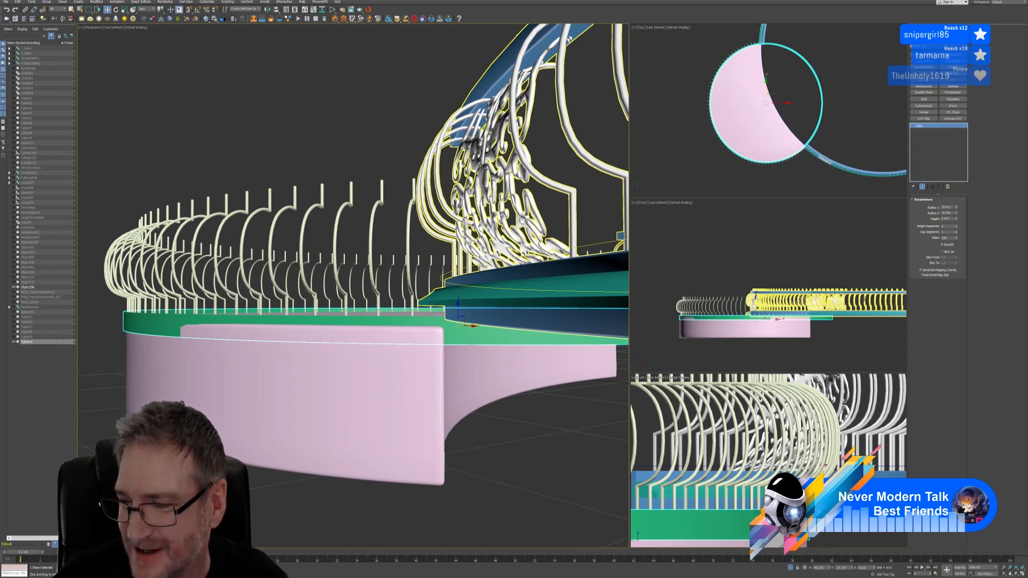
{"action": "middle_click_drag", "start_coordinate": [341, 164], "coordinate": [337, 170], "text": "alt"}
{"action": "scroll", "coordinate": [309, 197], "scroll_direction": "down", "scroll_amount": 3}
{"action": "middle_click_drag", "start_coordinate": [231, 185], "coordinate": [259, 217], "text": "alt"}
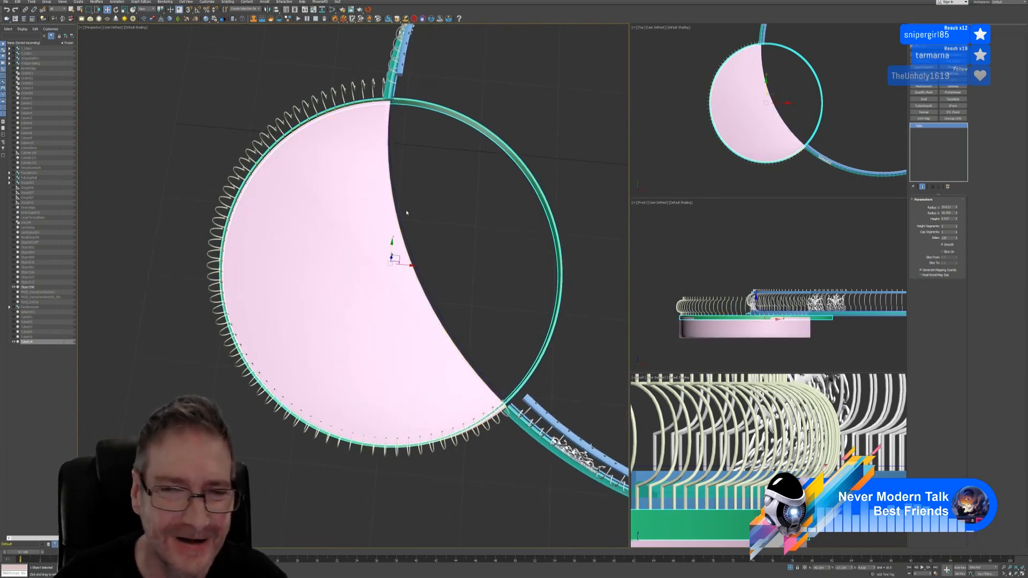
{"action": "middle_click_drag", "start_coordinate": [318, 270], "coordinate": [297, 262], "text": "alt"}
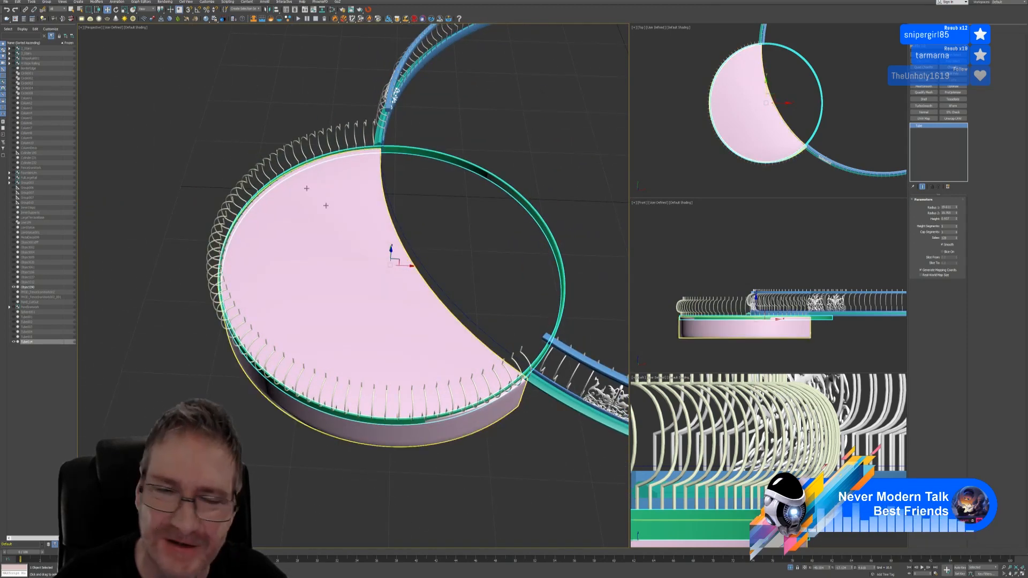
{"action": "middle_click_drag", "start_coordinate": [373, 217], "coordinate": [371, 234], "text": "alt"}
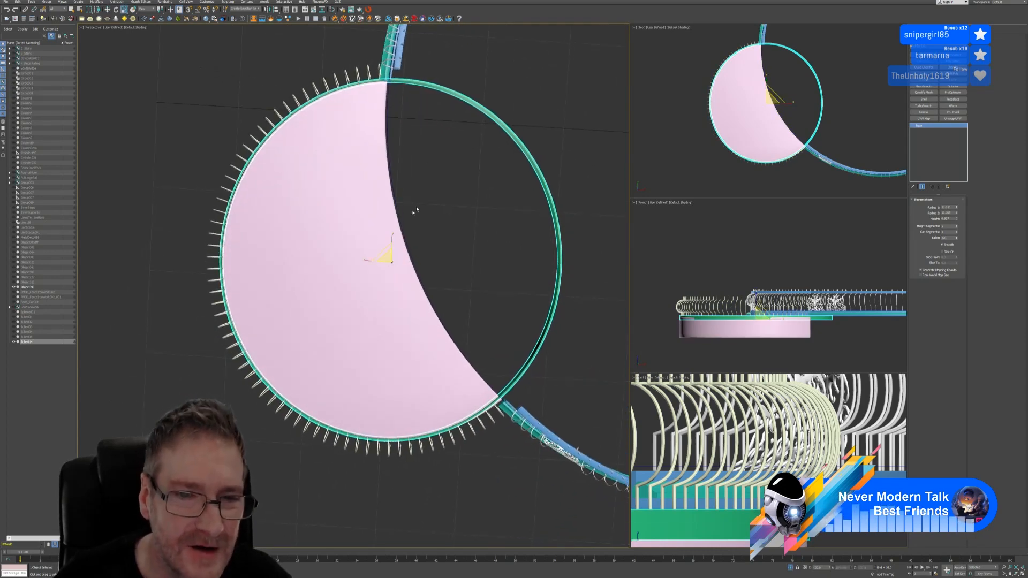
Move the ring tube slightly along X towards the crescent platform's outer rim
{"action": "scroll", "coordinate": [394, 268], "scroll_direction": "up", "scroll_amount": 10}
{"action": "scroll", "coordinate": [394, 268], "scroll_direction": "down", "scroll_amount": 5}
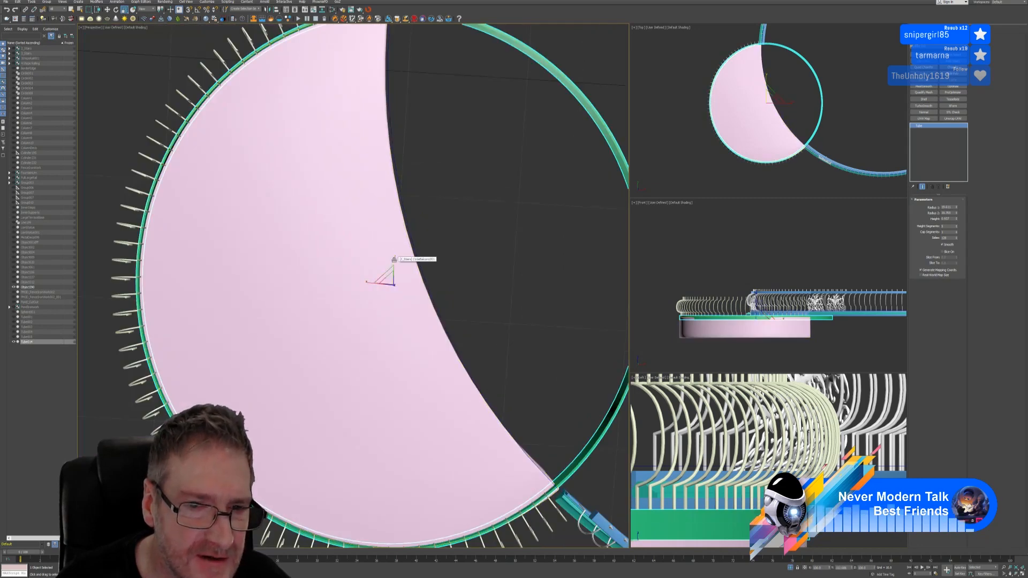
{"action": "scroll", "coordinate": [394, 259], "scroll_direction": "up", "scroll_amount": 2}
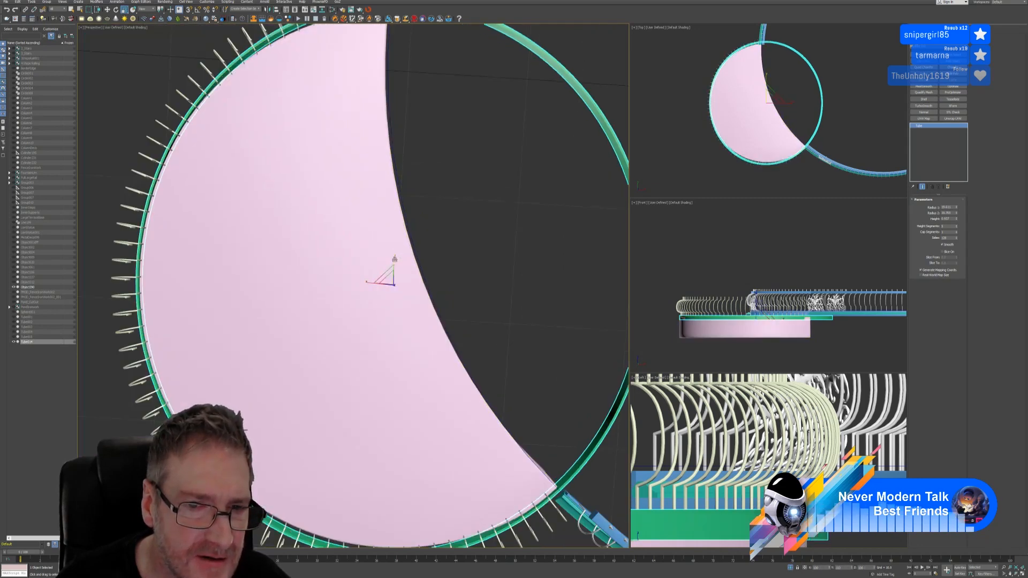
{"action": "scroll", "coordinate": [406, 262], "scroll_direction": "down", "scroll_amount": 3}
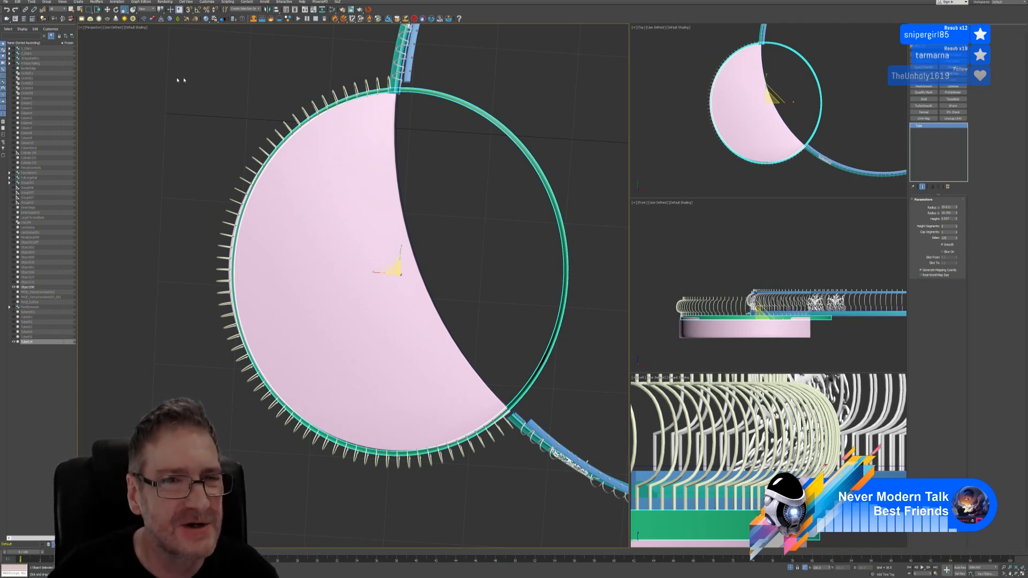
{"action": "key", "text": "e"}
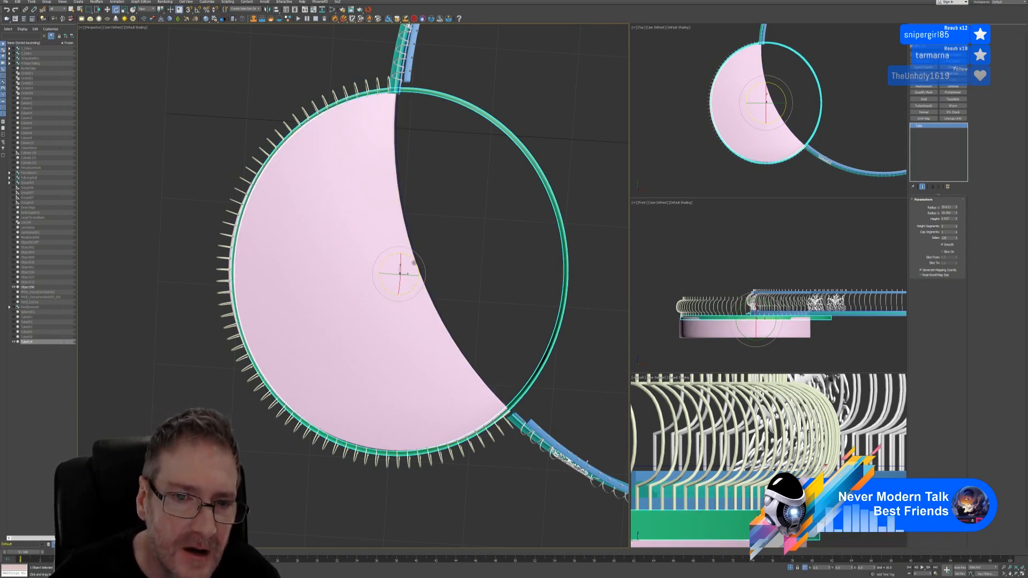
{"action": "left_click_drag", "start_coordinate": [414, 263], "coordinate": [413, 259]}
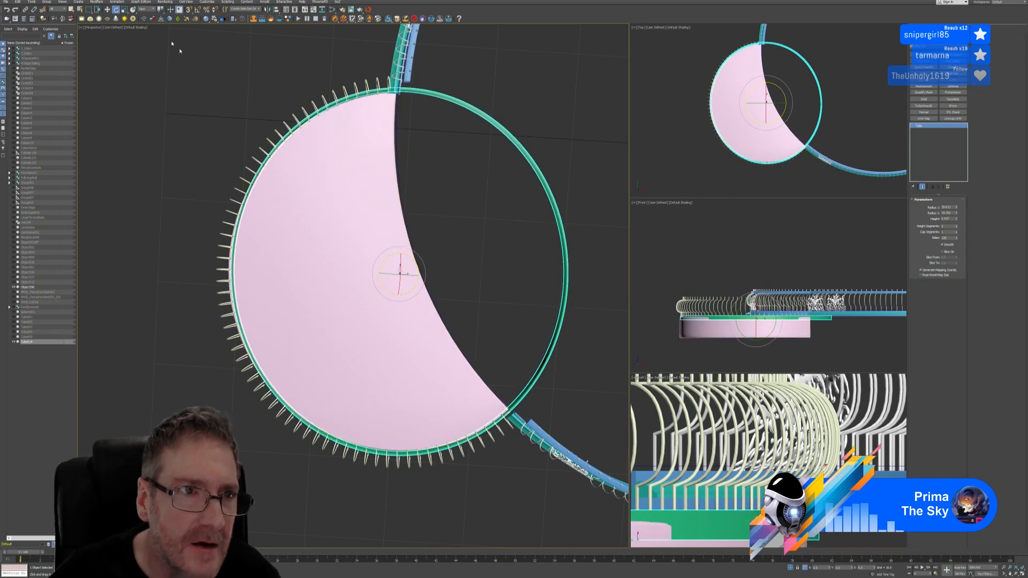
{"action": "key", "text": "w"}
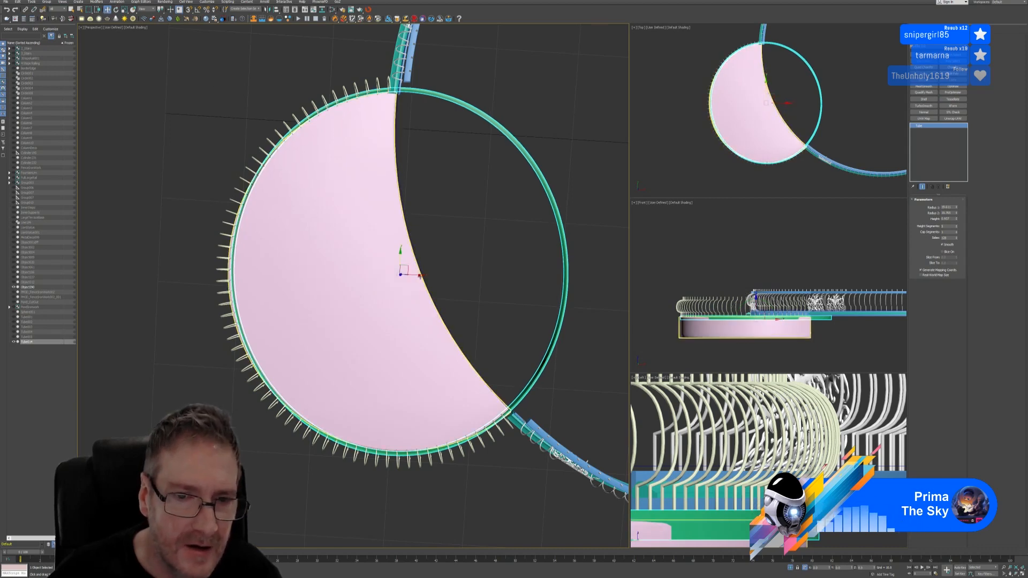
{"action": "left_click_drag", "start_coordinate": [420, 276], "coordinate": [416, 274]}
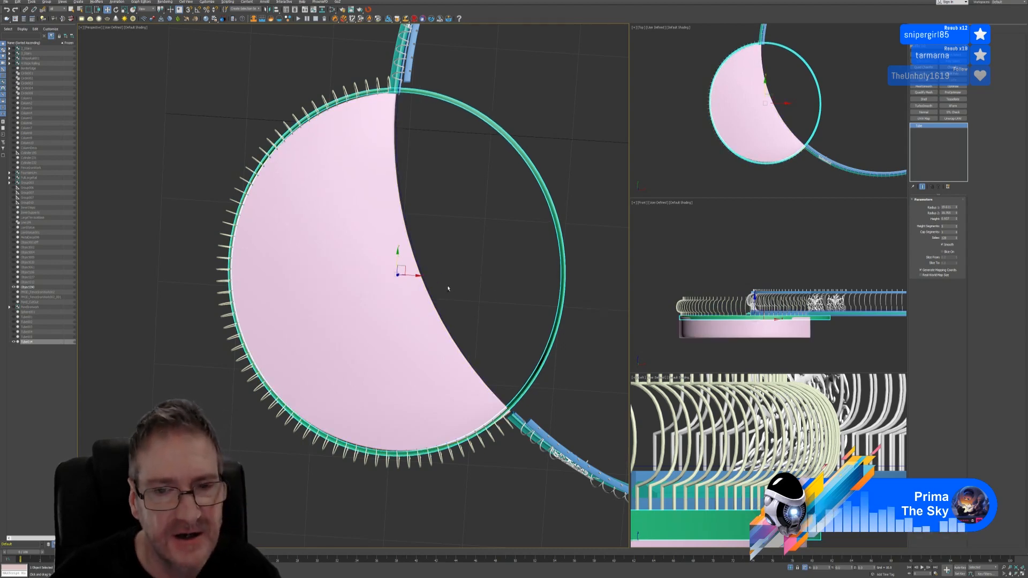
Nudge the ring tube slightly along Y to centre it on the crescent platform's curved edge
{"action": "middle_click_drag", "start_coordinate": [448, 288], "coordinate": [459, 257], "text": "alt"}
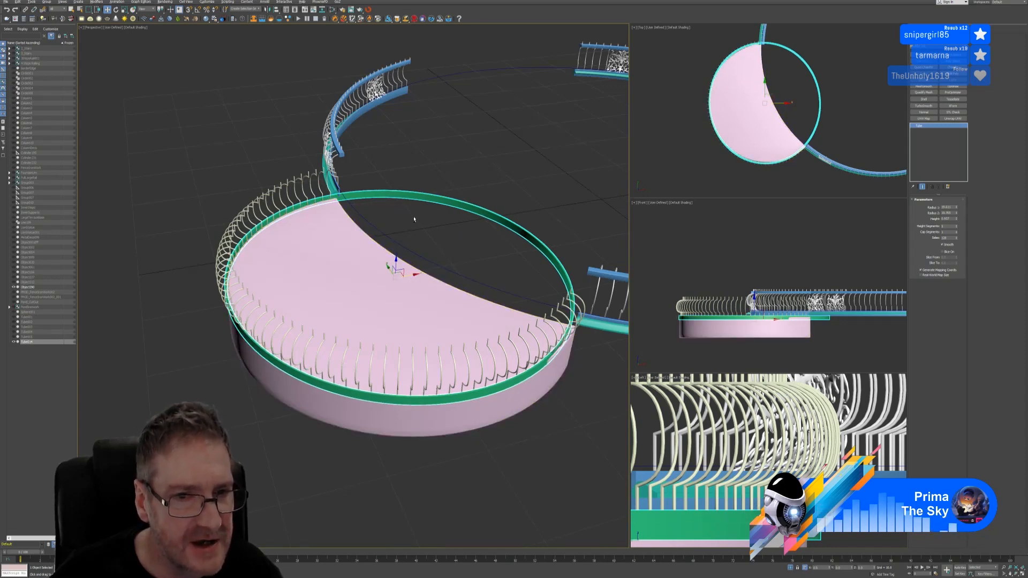
{"action": "mouse_move", "coordinate": [414, 219]}
{"action": "middle_mouse_down", "text": "alt"}
{"action": "mouse_move", "coordinate": [471, 198]}
{"action": "mouse_move", "coordinate": [418, 223]}
{"action": "mouse_move", "coordinate": [450, 234]}
{"action": "mouse_move", "coordinate": [412, 221]}
{"action": "middle_mouse_up", "text": "alt"}
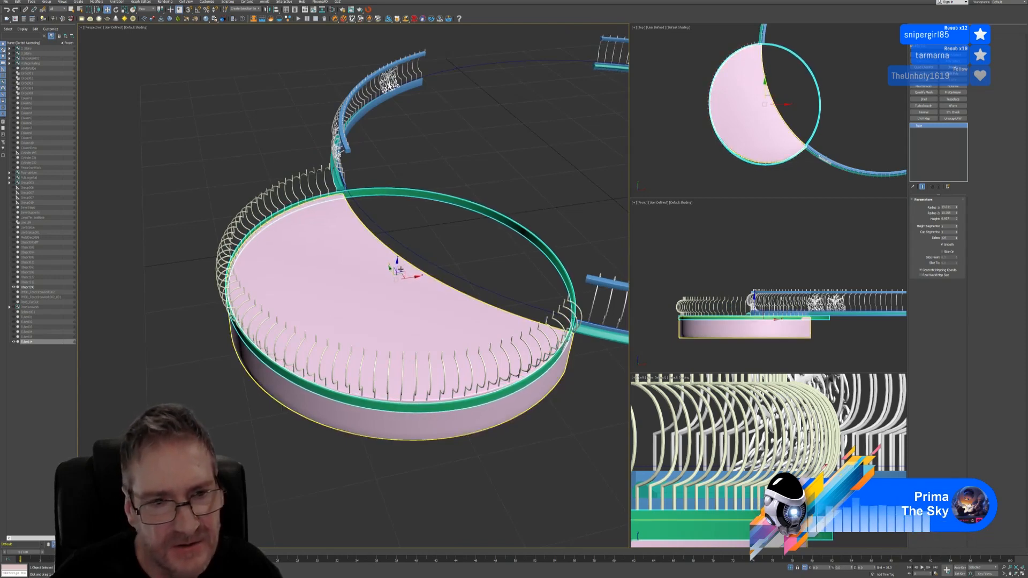
{"action": "middle_click_drag", "start_coordinate": [436, 248], "coordinate": [415, 266], "text": "alt"}
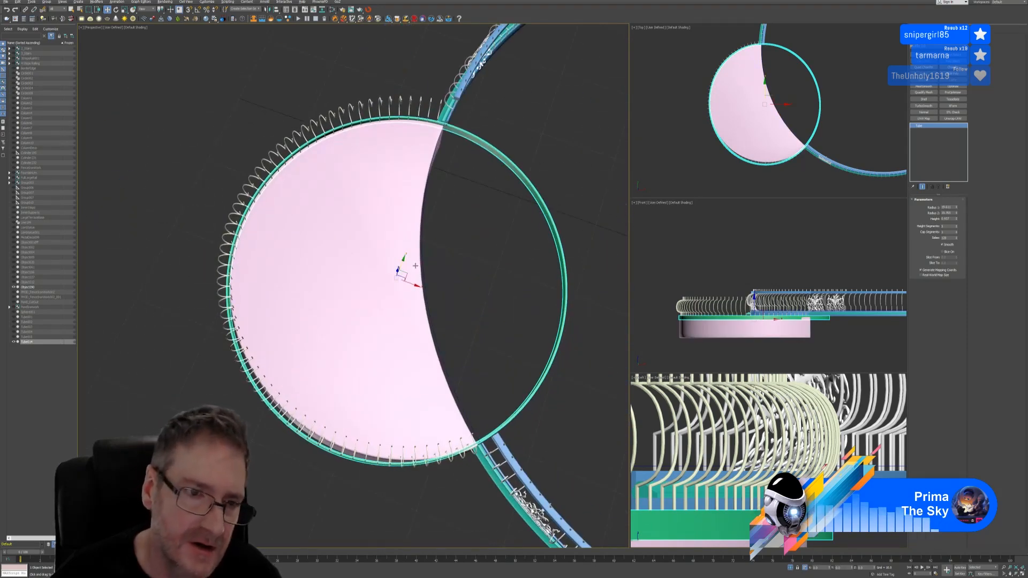
{"action": "left_click_drag", "start_coordinate": [403, 262], "coordinate": [405, 259]}
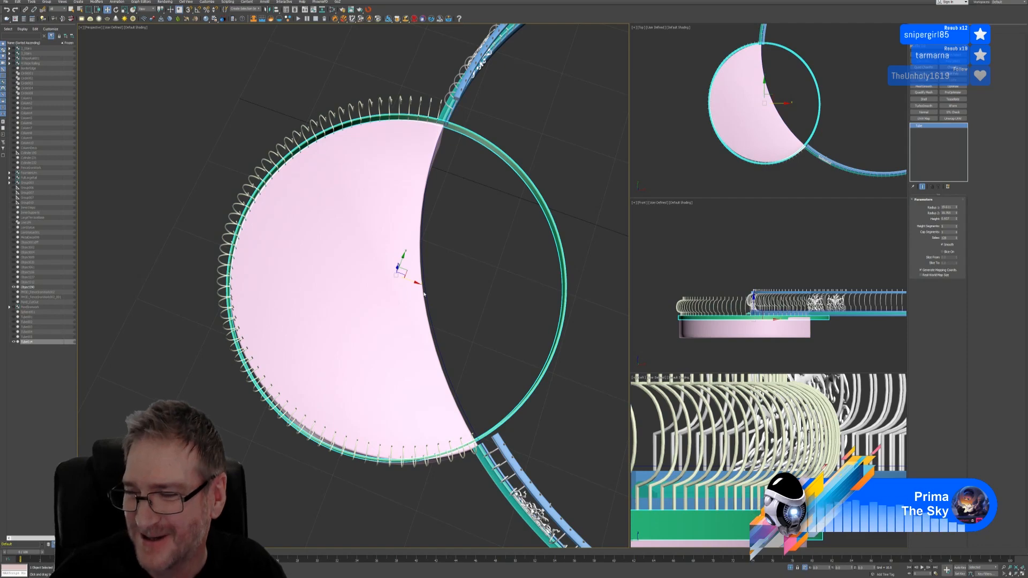
Examine how the ring tube fits the crescent platform's rim, the baluster feet and the main railing's ends from several angles
{"action": "middle_click_drag", "start_coordinate": [441, 305], "coordinate": [456, 282], "text": "alt"}
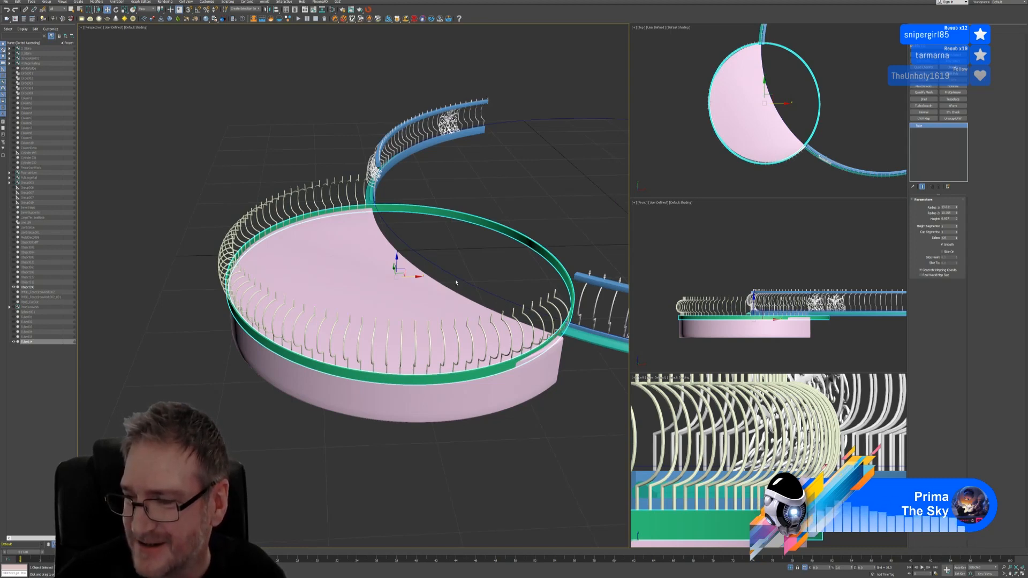
{"action": "middle_click_drag", "start_coordinate": [465, 186], "coordinate": [445, 202], "text": "alt"}
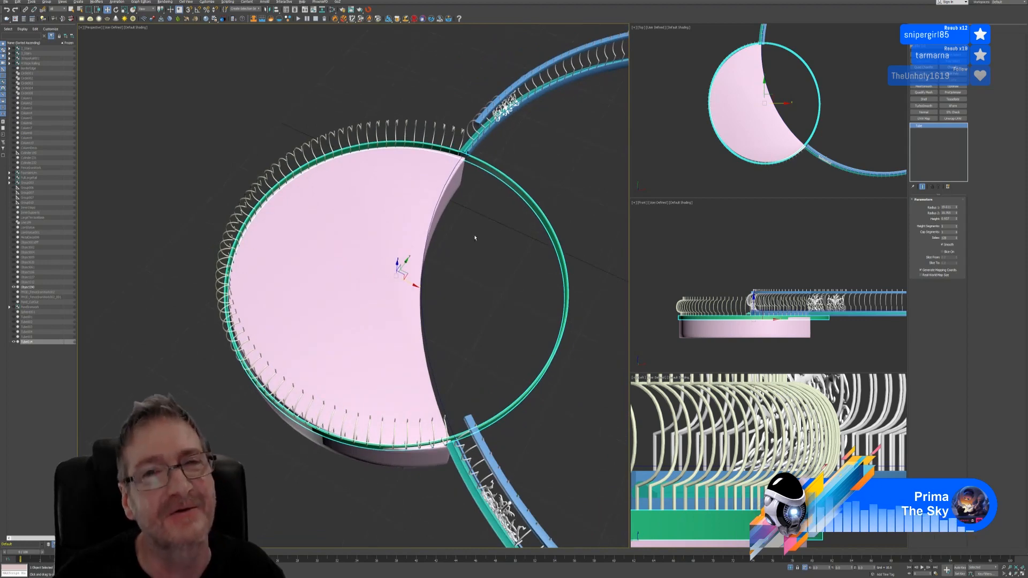
{"action": "middle_click_drag", "start_coordinate": [478, 245], "coordinate": [440, 248], "text": "alt"}
{"action": "middle_click_drag", "start_coordinate": [393, 304], "coordinate": [424, 327], "text": "alt"}
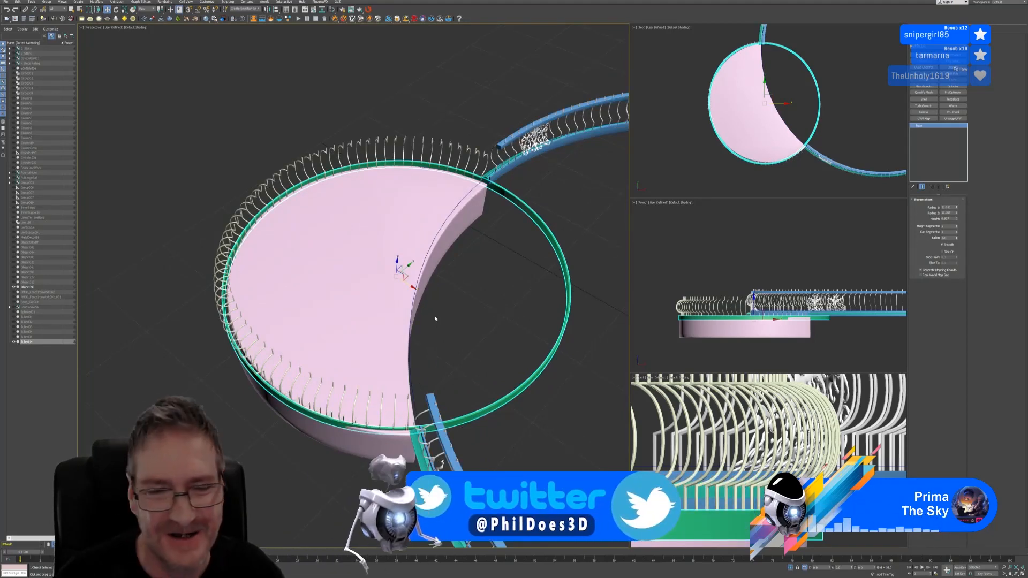
{"action": "middle_click_drag", "start_coordinate": [471, 296], "coordinate": [433, 298], "text": "alt"}
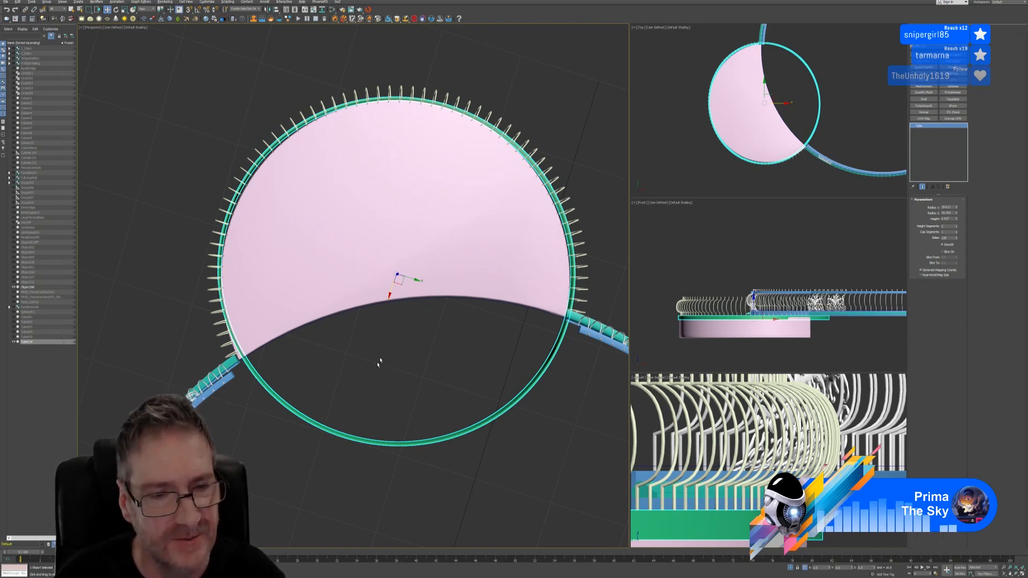
{"action": "middle_click_drag", "start_coordinate": [378, 363], "coordinate": [457, 347], "text": "alt"}
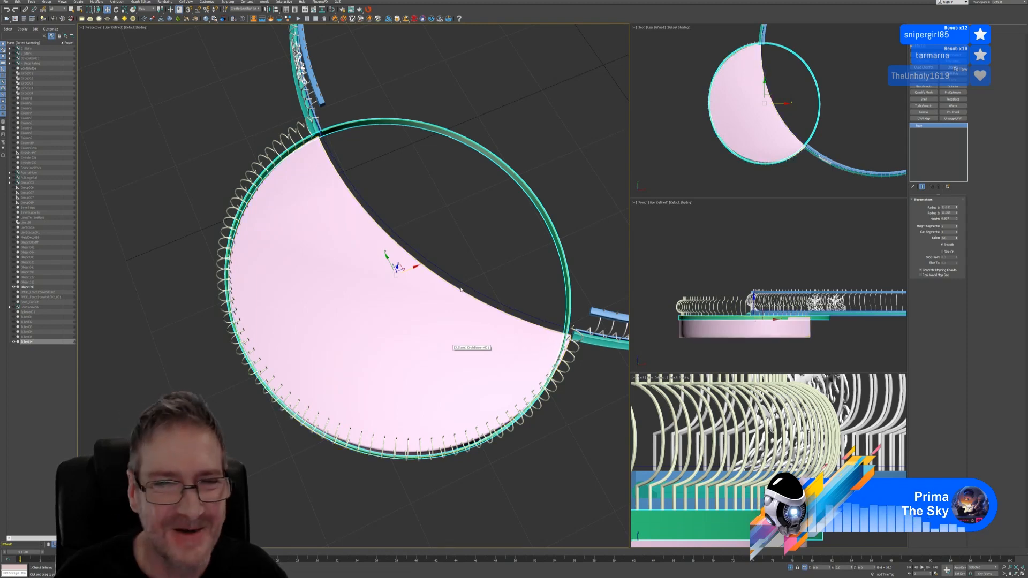
{"action": "middle_click_drag", "start_coordinate": [437, 209], "coordinate": [407, 190], "text": "alt"}
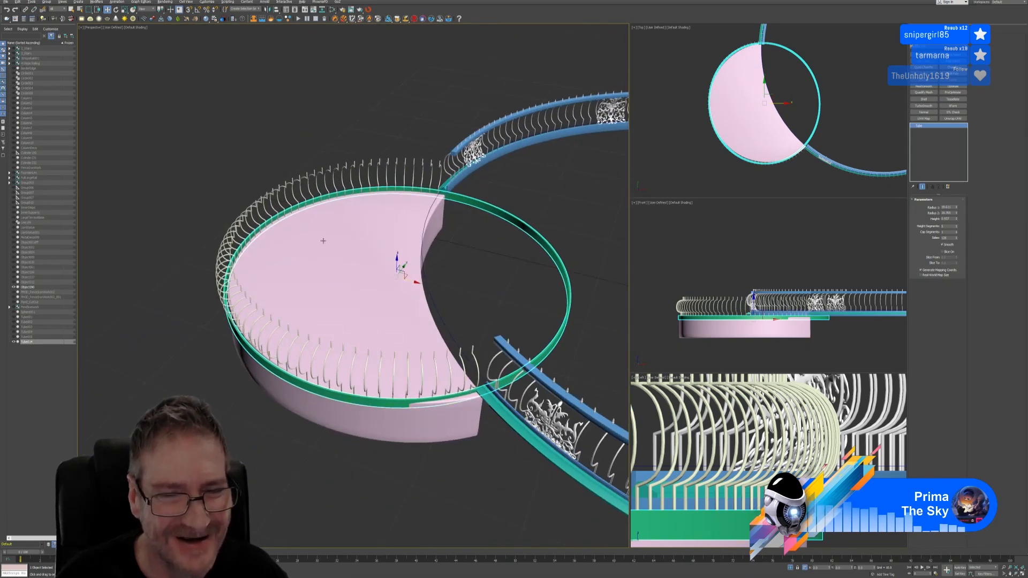
{"action": "middle_click_drag", "start_coordinate": [322, 241], "coordinate": [329, 275], "text": "alt"}
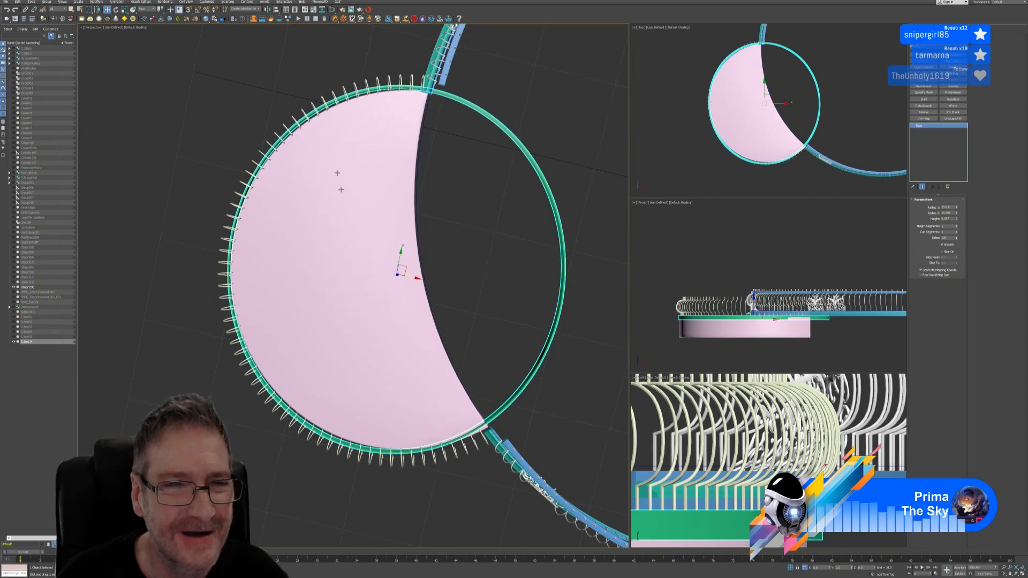
Scale the ring tube down slightly to tighten it around the crescent platform's outer wall
{"action": "scroll", "coordinate": [343, 102], "scroll_direction": "up", "scroll_amount": 8}
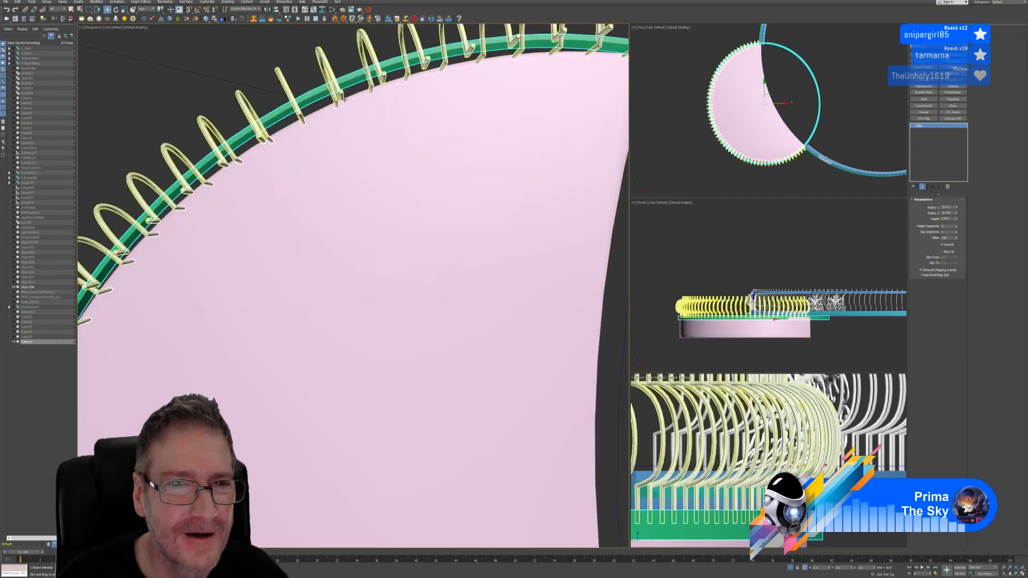
{"action": "scroll", "coordinate": [385, 110], "scroll_direction": "down", "scroll_amount": 8}
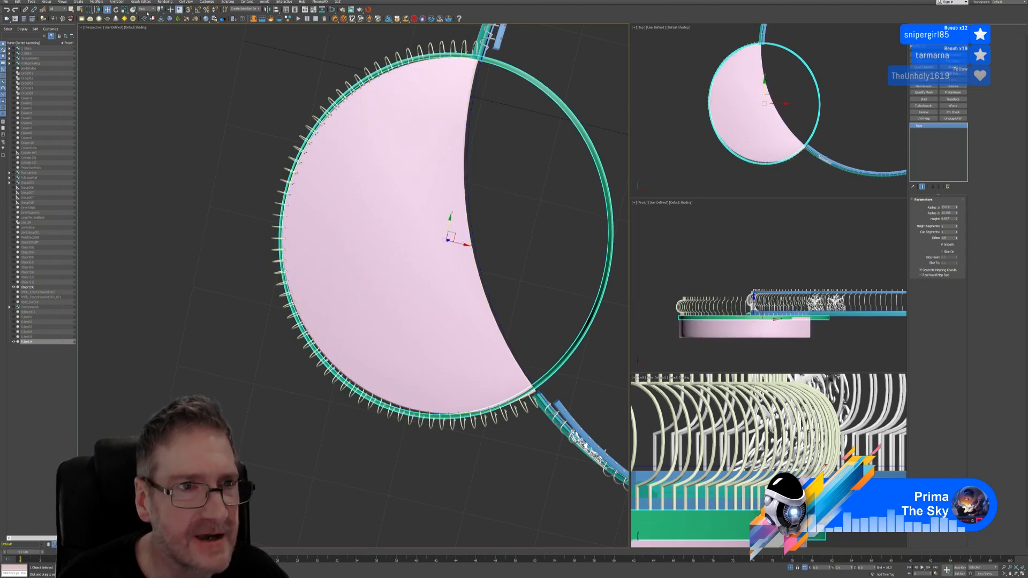
{"action": "left_click", "coordinate": [125, 9]}
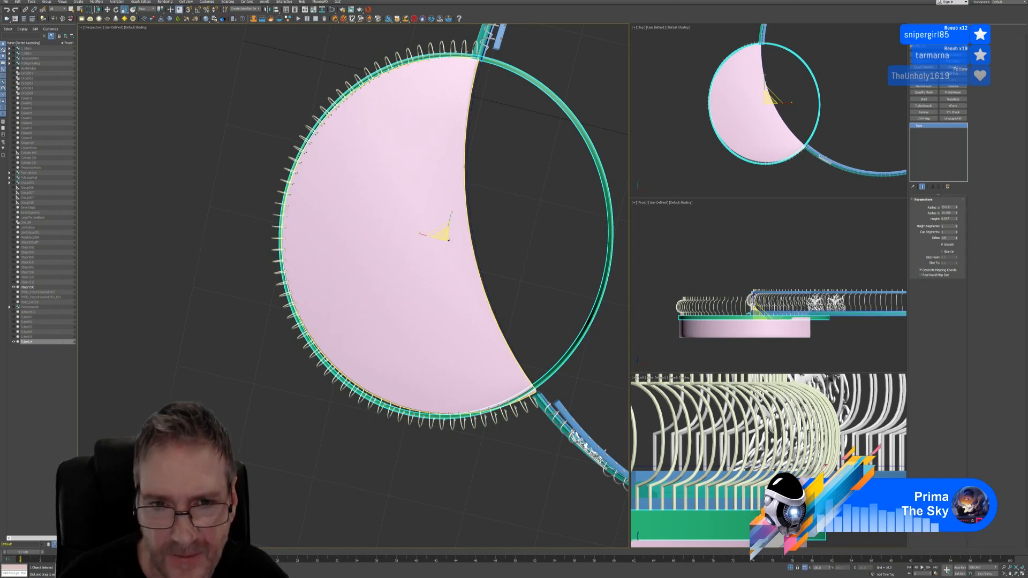
{"action": "left_click", "coordinate": [829, 569]}
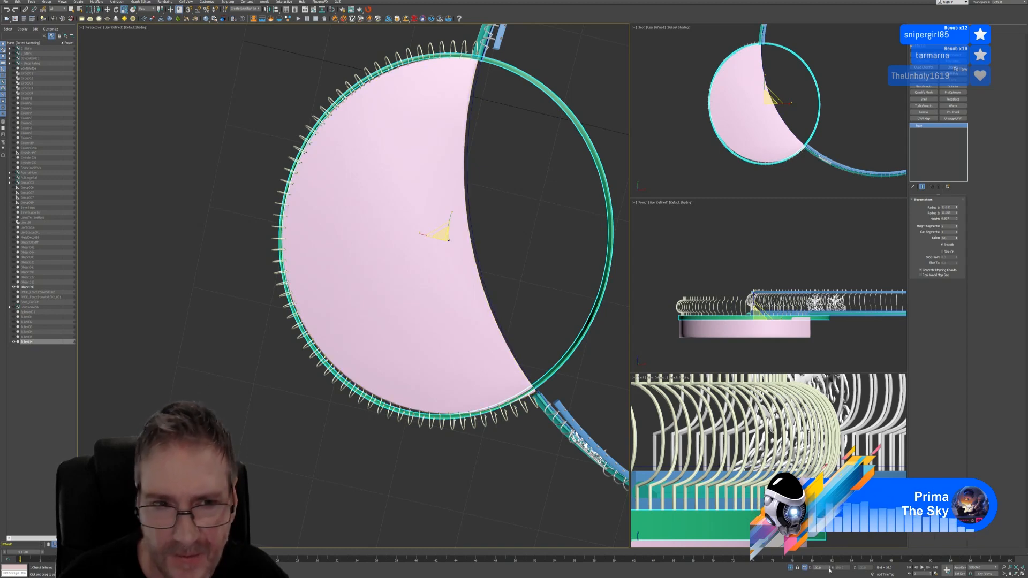
{"action": "left_click_drag", "start_coordinate": [830, 570], "coordinate": [830, 570]}
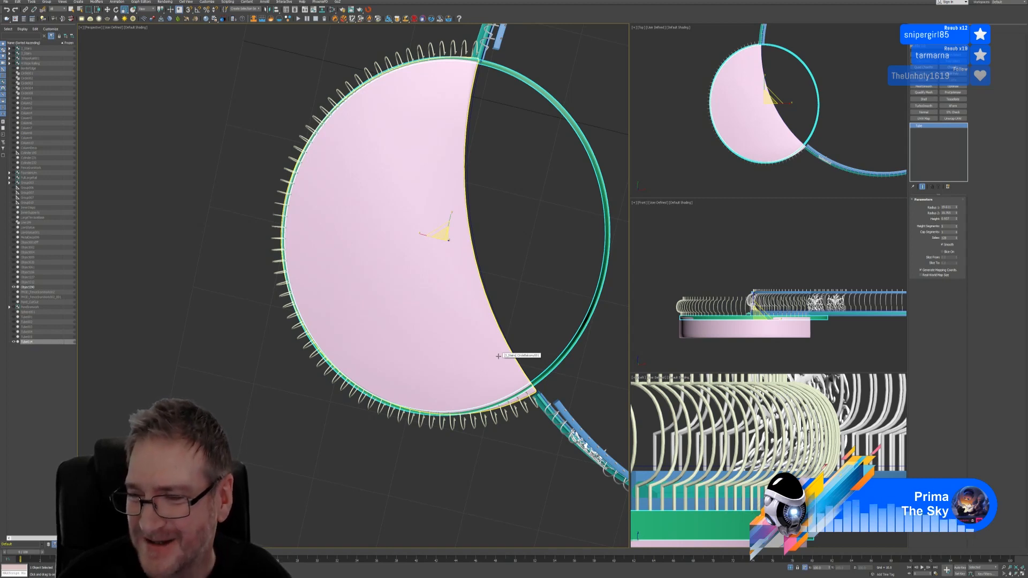
{"action": "middle_click_drag", "start_coordinate": [257, 363], "coordinate": [297, 342], "text": "alt"}
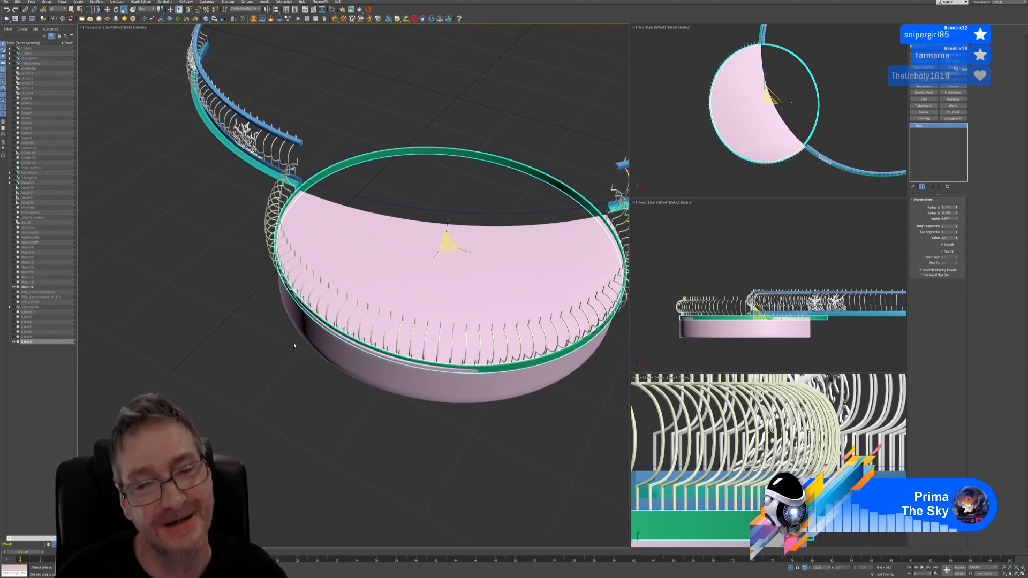
{"action": "middle_click_drag", "start_coordinate": [278, 389], "coordinate": [221, 396], "text": "alt"}
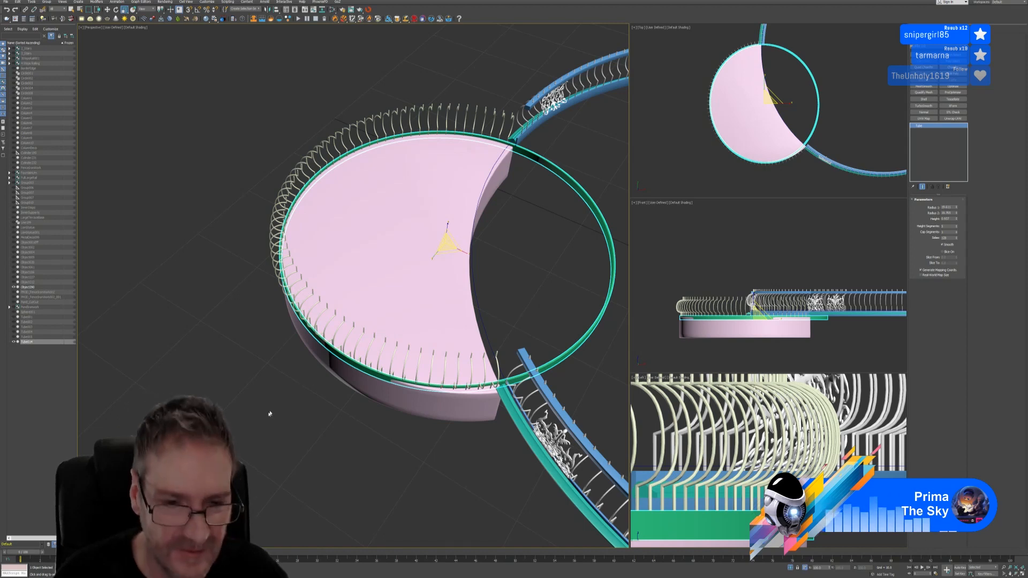
{"action": "middle_click_drag", "start_coordinate": [266, 400], "coordinate": [282, 395], "text": "alt"}
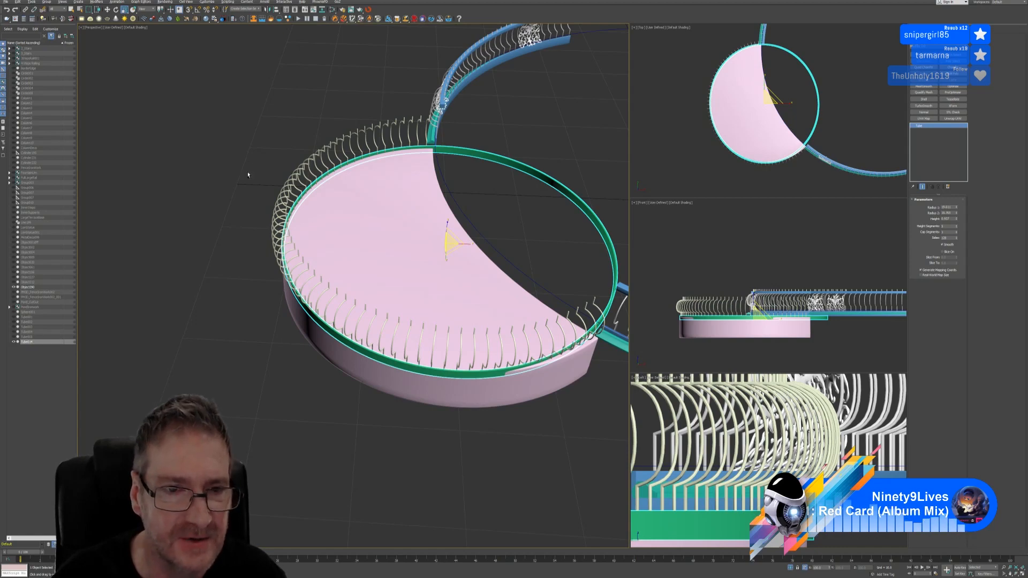
{"action": "middle_click_drag", "start_coordinate": [316, 202], "coordinate": [249, 203], "text": "alt"}
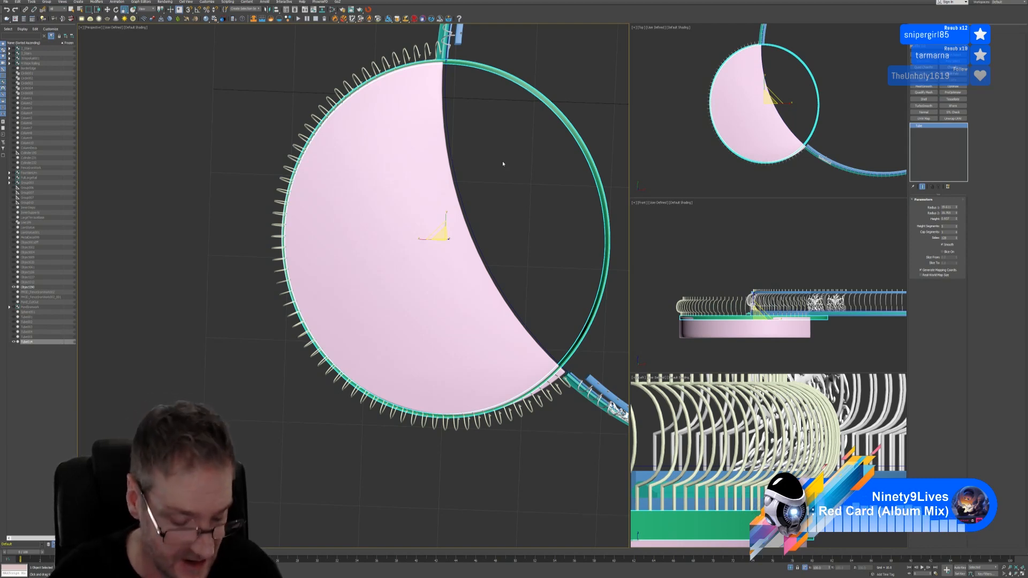
Inspect the resized ring along the balusters and at both crescent tips where it meets the main platform's railing
{"action": "left_click", "coordinate": [107, 10]}
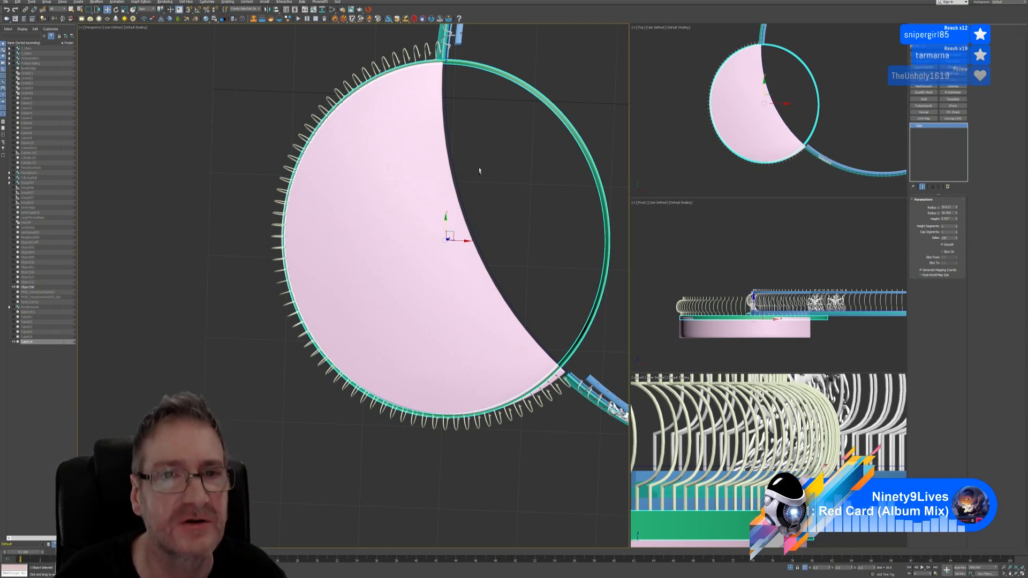
{"action": "middle_click_drag", "start_coordinate": [480, 167], "coordinate": [517, 136], "text": "alt"}
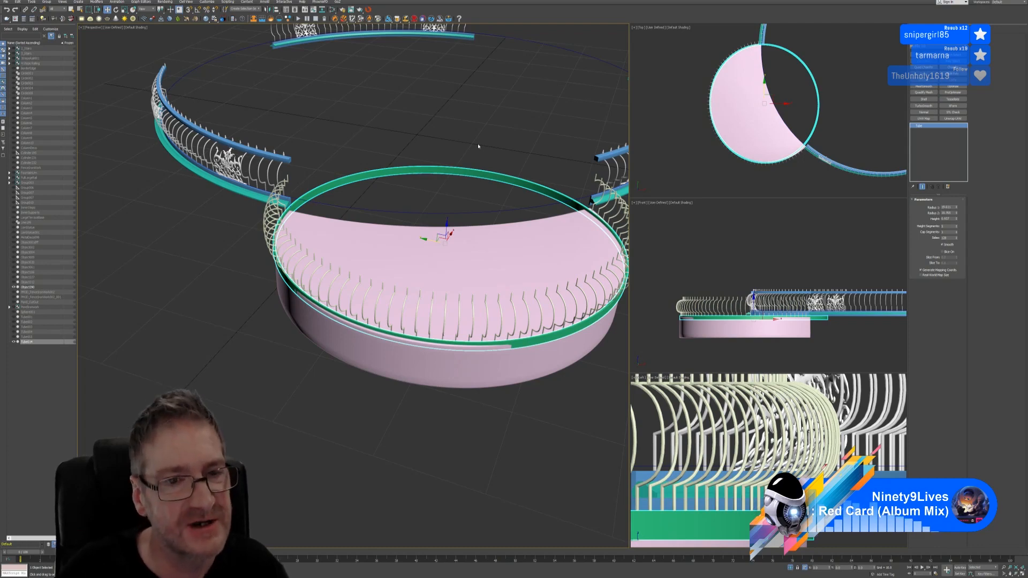
{"action": "middle_click_drag", "start_coordinate": [390, 143], "coordinate": [298, 184], "text": "alt"}
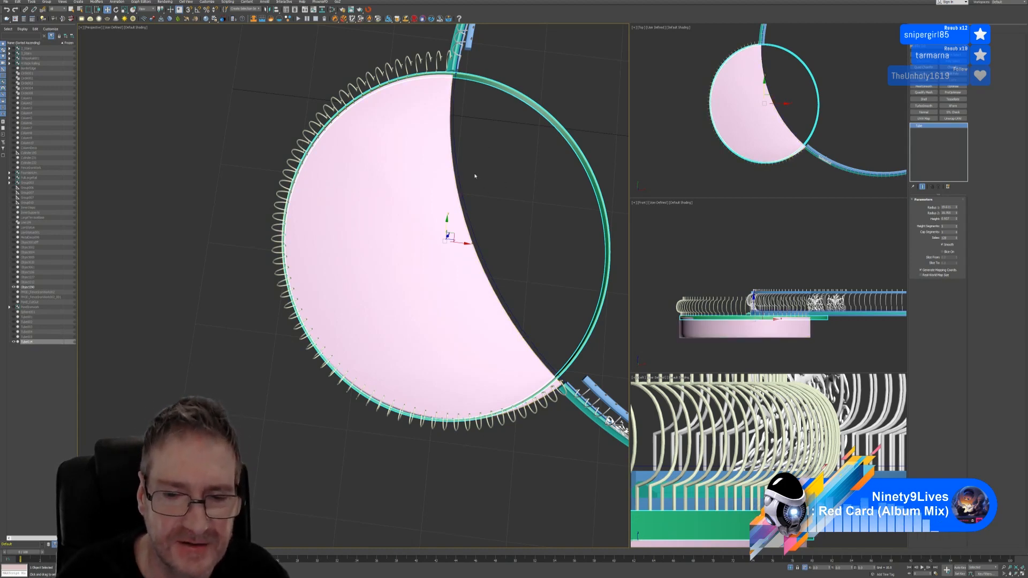
{"action": "middle_click_drag", "start_coordinate": [466, 123], "coordinate": [470, 184]}
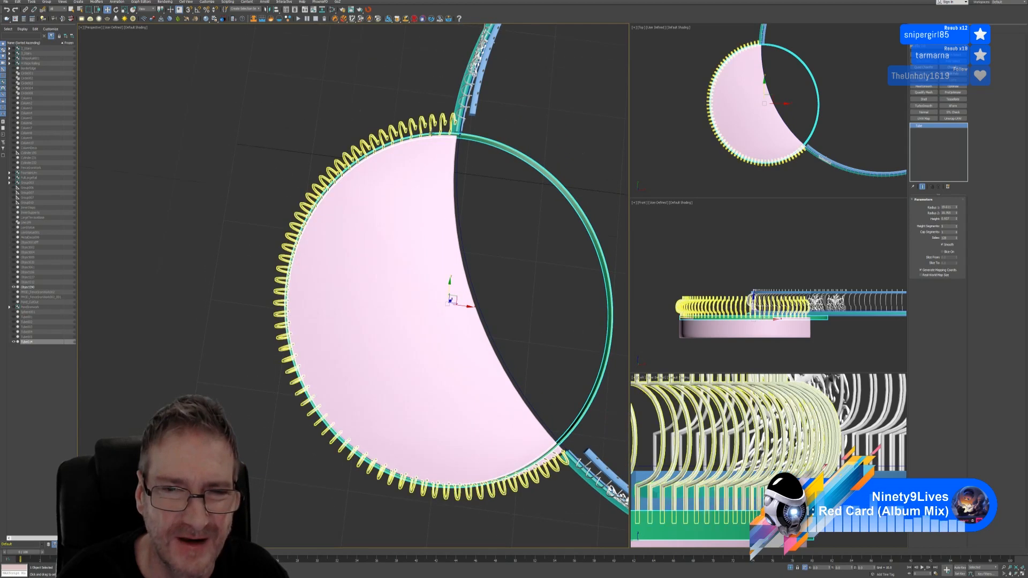
{"action": "scroll", "coordinate": [442, 203], "scroll_direction": "up", "scroll_amount": 5}
{"action": "scroll", "coordinate": [442, 203], "scroll_direction": "down", "scroll_amount": 5}
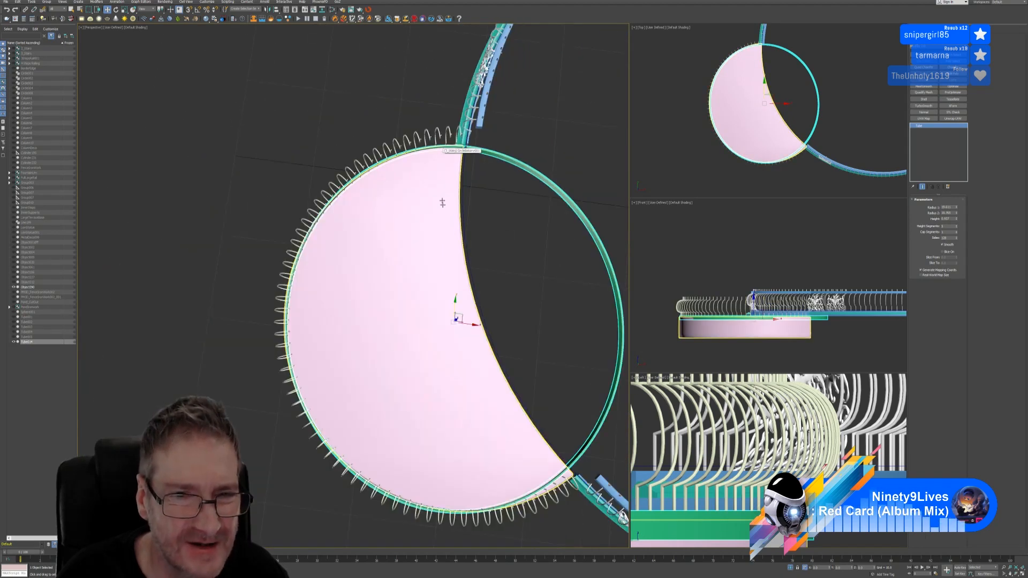
{"action": "middle_click_drag", "start_coordinate": [503, 284], "coordinate": [460, 160]}
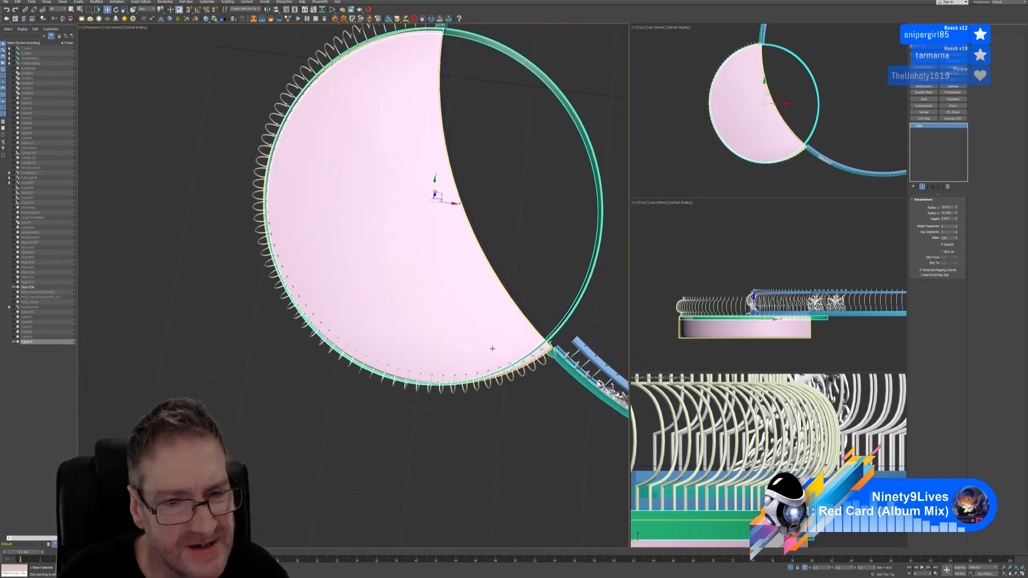
{"action": "scroll", "coordinate": [492, 349], "scroll_direction": "up", "scroll_amount": 2}
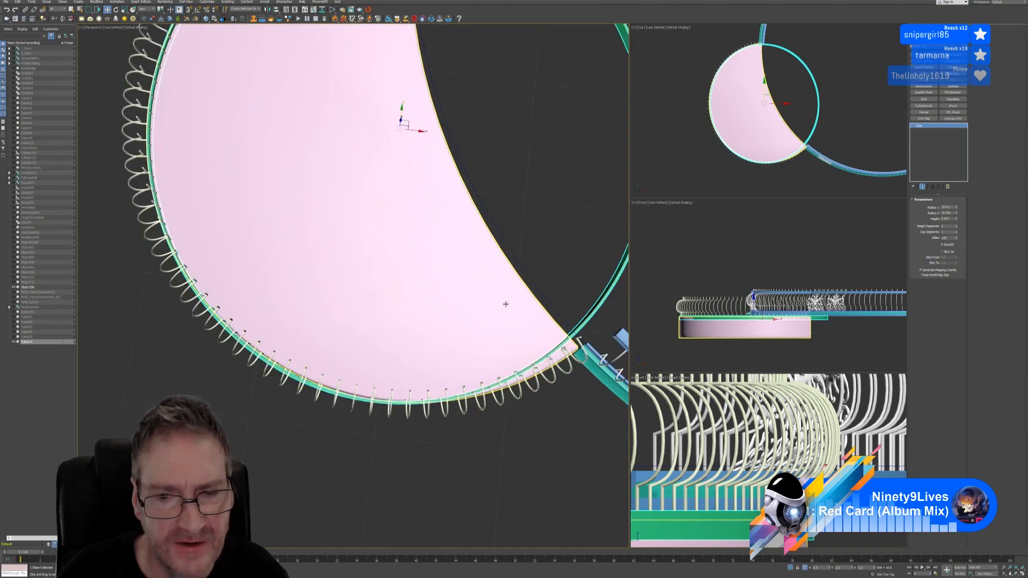
{"action": "scroll", "coordinate": [505, 304], "scroll_direction": "down", "scroll_amount": 4}
{"action": "middle_click_drag", "start_coordinate": [503, 173], "coordinate": [494, 199]}
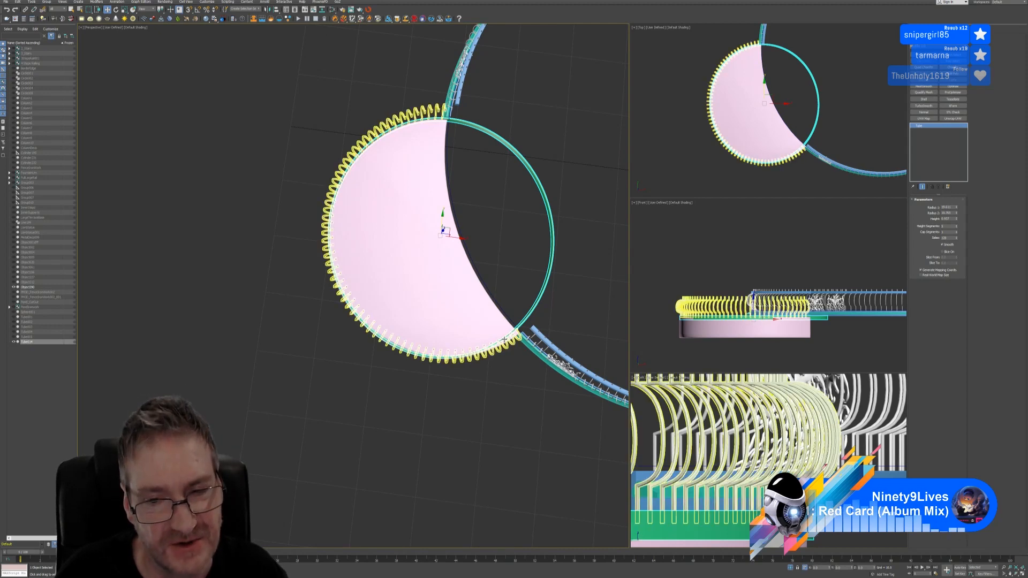
Stretch the ring tube slightly along the Y direction to match the crescent platform's curved outer edge
{"action": "scroll", "coordinate": [514, 335], "scroll_direction": "up", "scroll_amount": 3}
{"action": "middle_click_drag", "start_coordinate": [488, 190], "coordinate": [489, 214]}
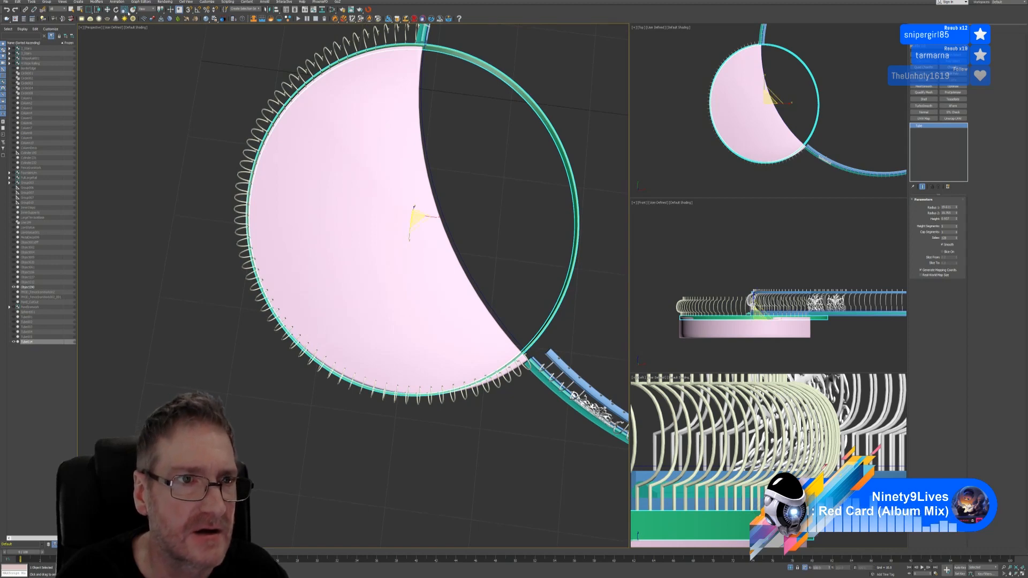
{"action": "key", "text": "r"}
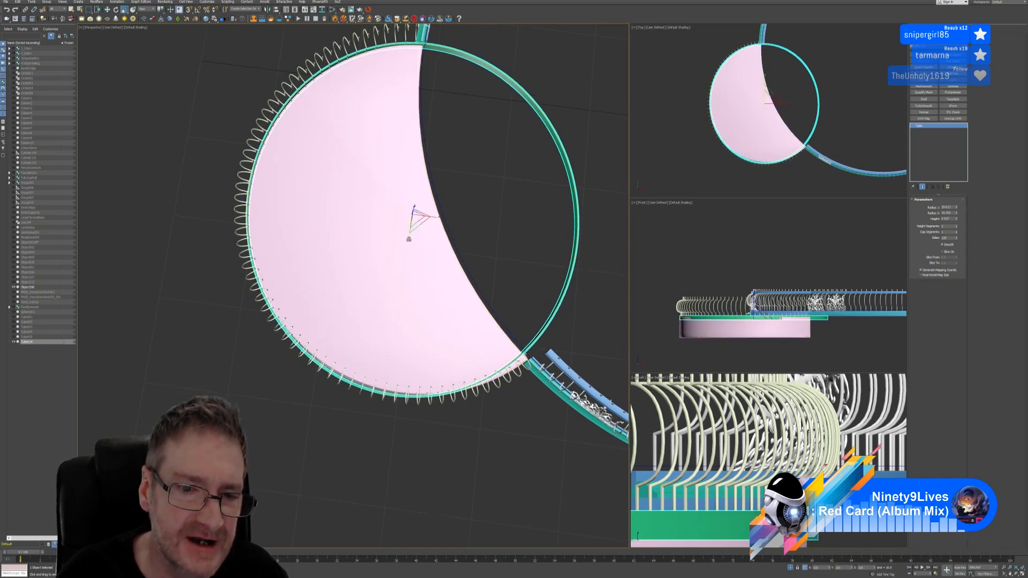
{"action": "left_click_drag", "start_coordinate": [409, 239], "coordinate": [407, 239]}
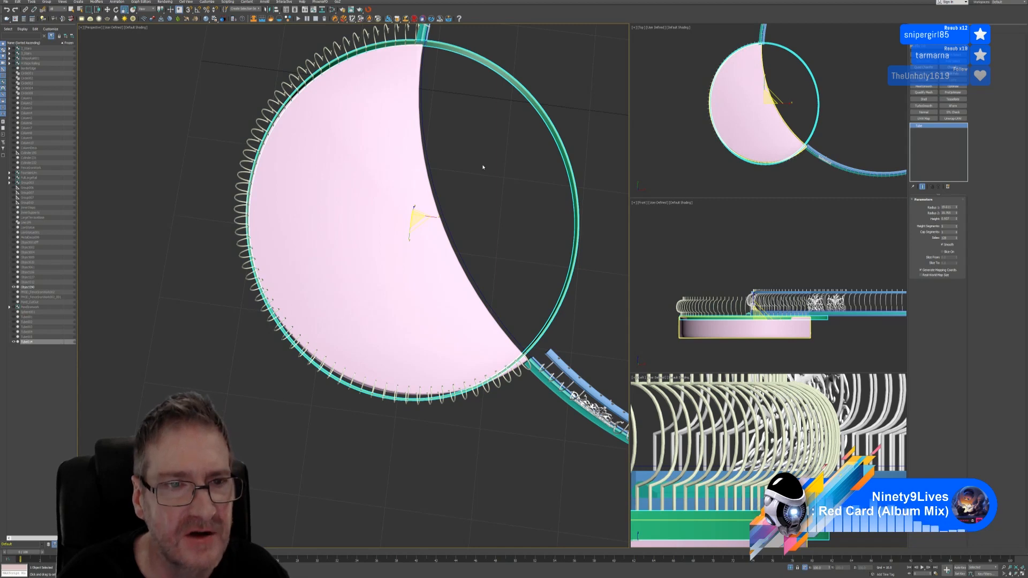
Shift the stretched ring tube slightly in the XY plane to recentre it around the crescent platform's rim
{"action": "mouse_move", "coordinate": [498, 245]}
{"action": "middle_mouse_down", "text": "alt"}
{"action": "mouse_move", "coordinate": [513, 212]}
{"action": "mouse_move", "coordinate": [496, 245]}
{"action": "middle_mouse_up", "text": "alt"}
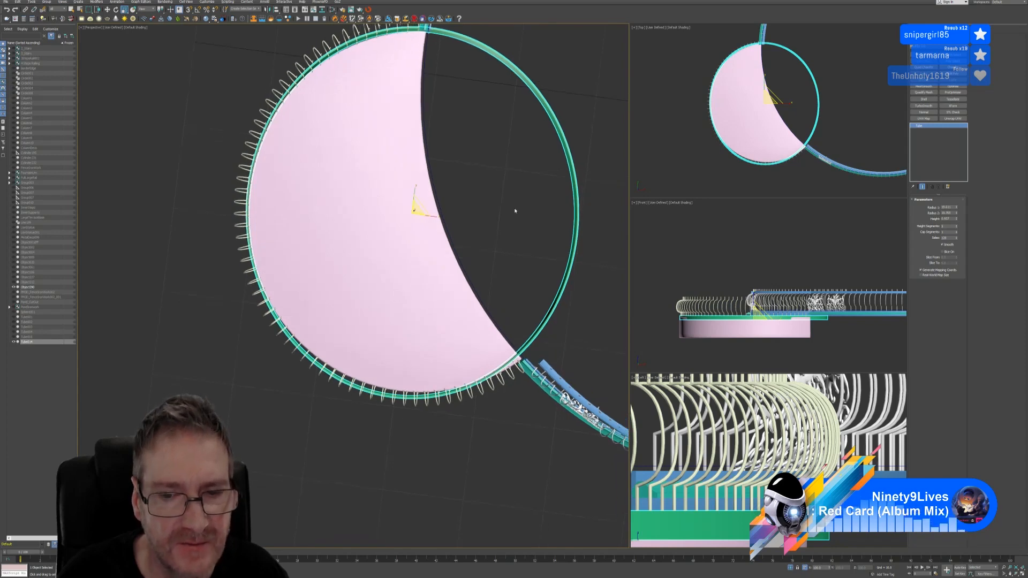
{"action": "middle_click_drag", "start_coordinate": [514, 211], "coordinate": [500, 243], "text": "alt"}
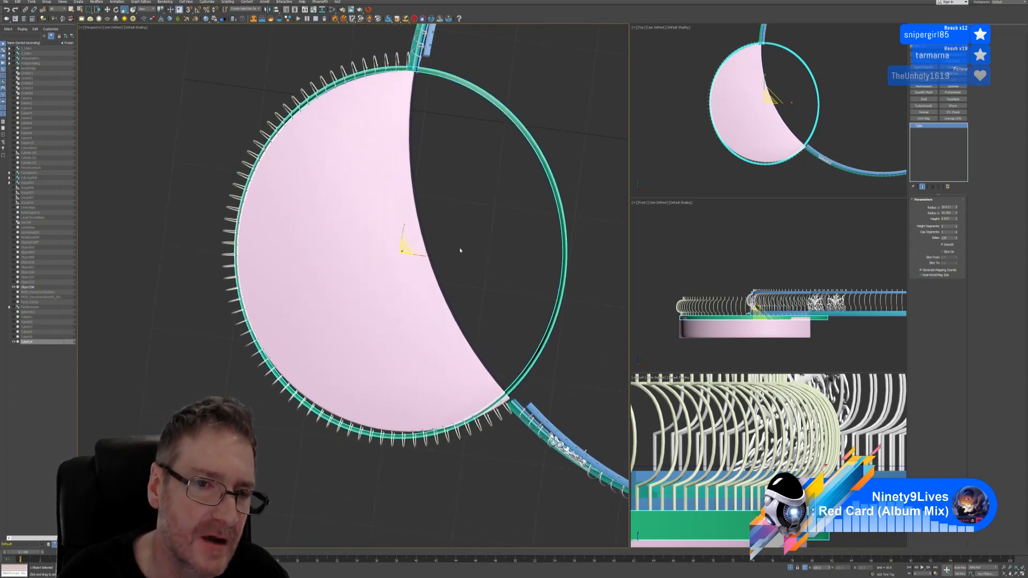
{"action": "key", "text": "w"}
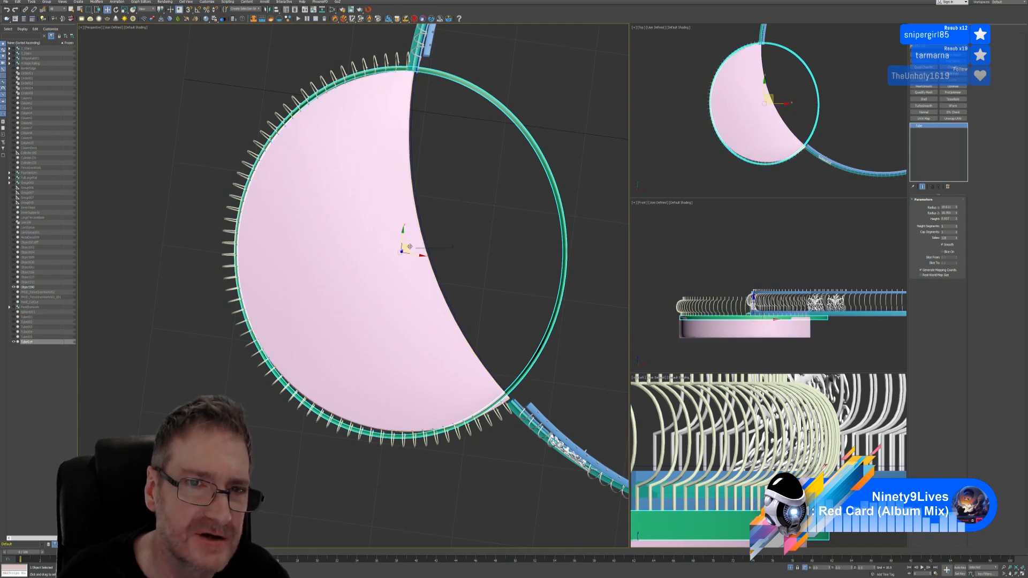
{"action": "left_click_drag", "start_coordinate": [410, 247], "coordinate": [411, 244]}
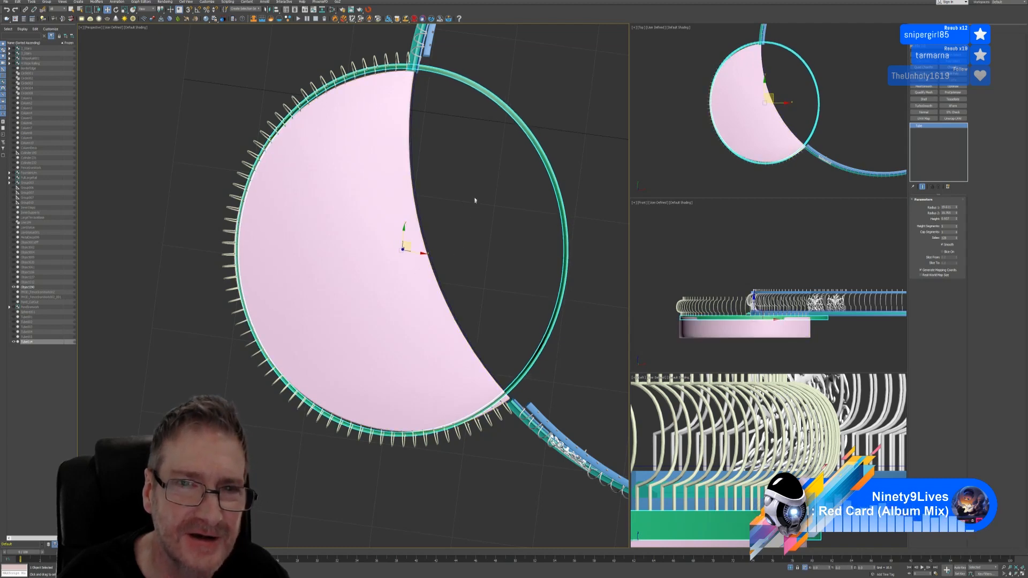
{"action": "left_click", "coordinate": [315, 207]}
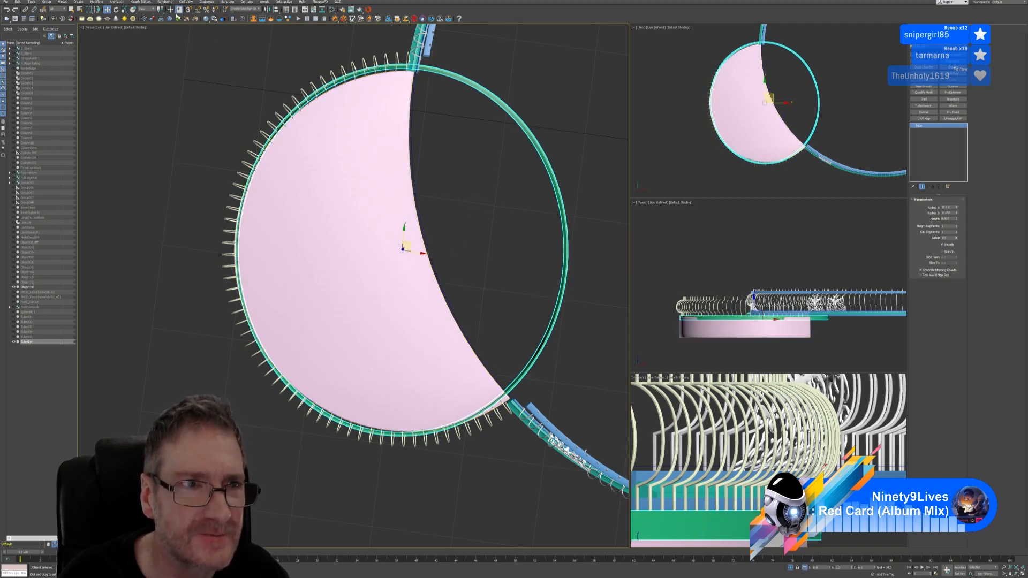
Move the tube ring slightly sideways to line it up with the outer curve of the crescent platform
{"action": "left_click", "coordinate": [124, 10]}
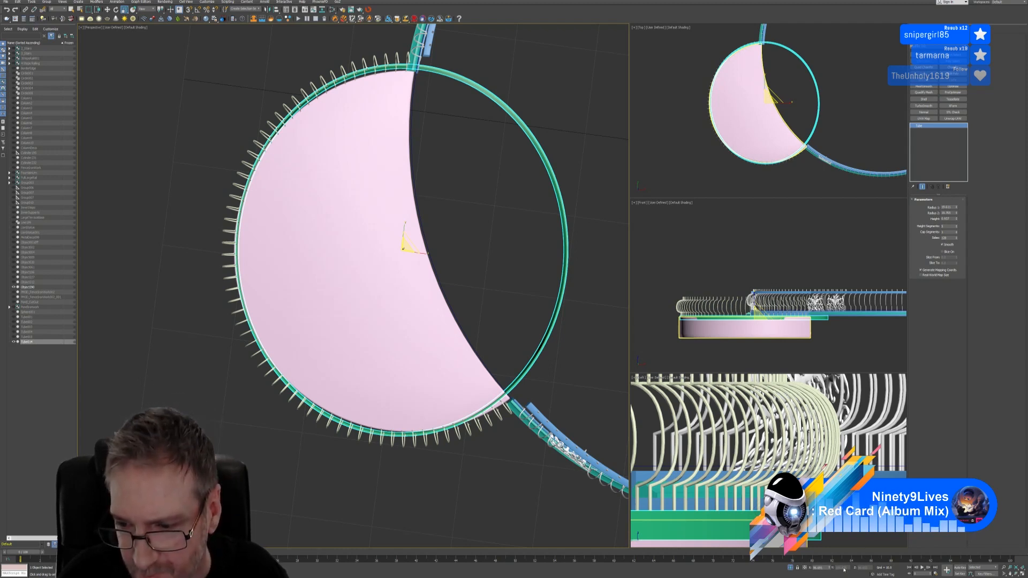
{"action": "left_click", "coordinate": [805, 567]}
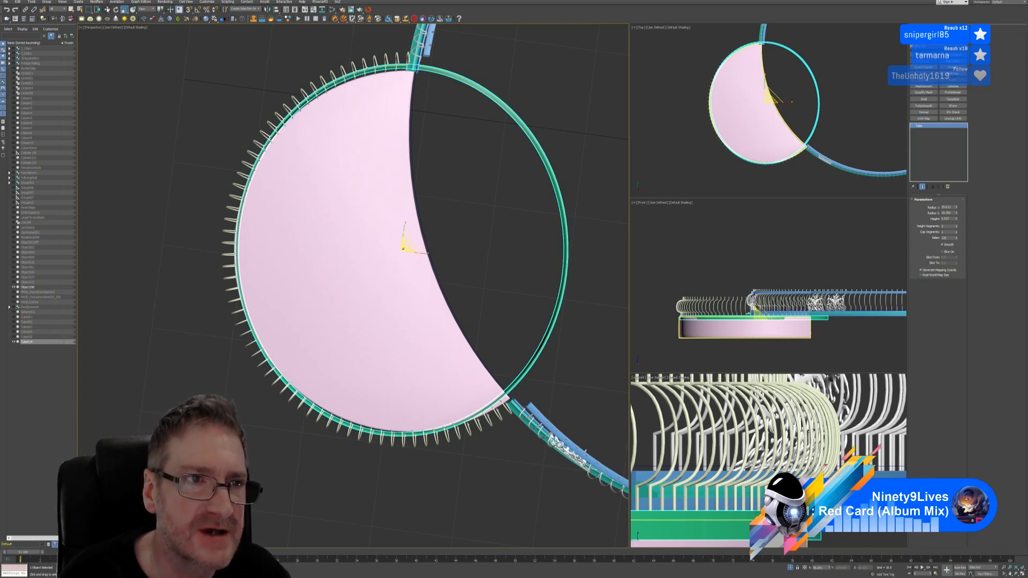
{"action": "left_click", "coordinate": [107, 9]}
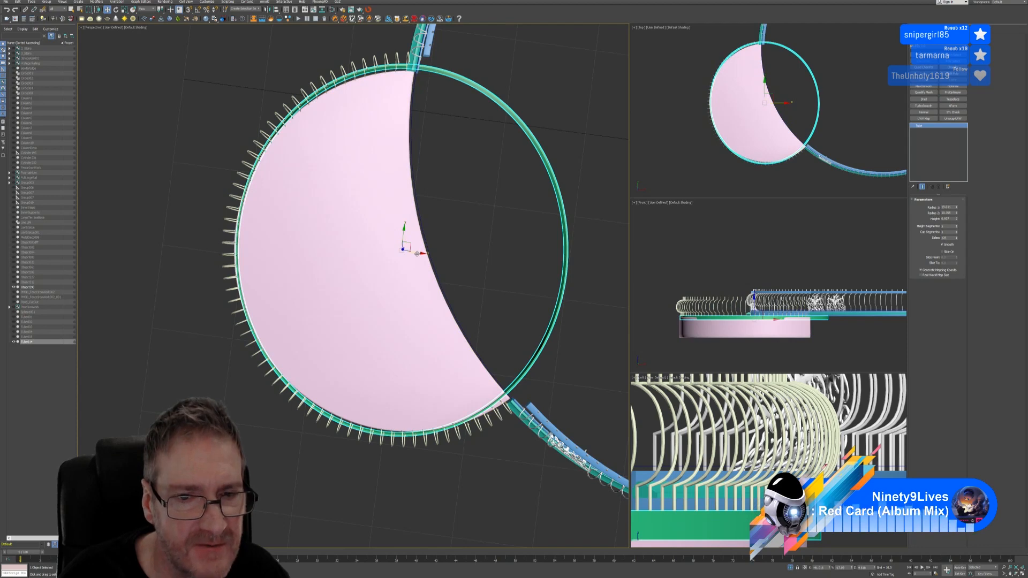
{"action": "mouse_move", "coordinate": [417, 253]}
{"action": "left_mouse_down"}
{"action": "mouse_move", "coordinate": [426, 254]}
{"action": "mouse_move", "coordinate": [415, 237]}
{"action": "left_mouse_up"}
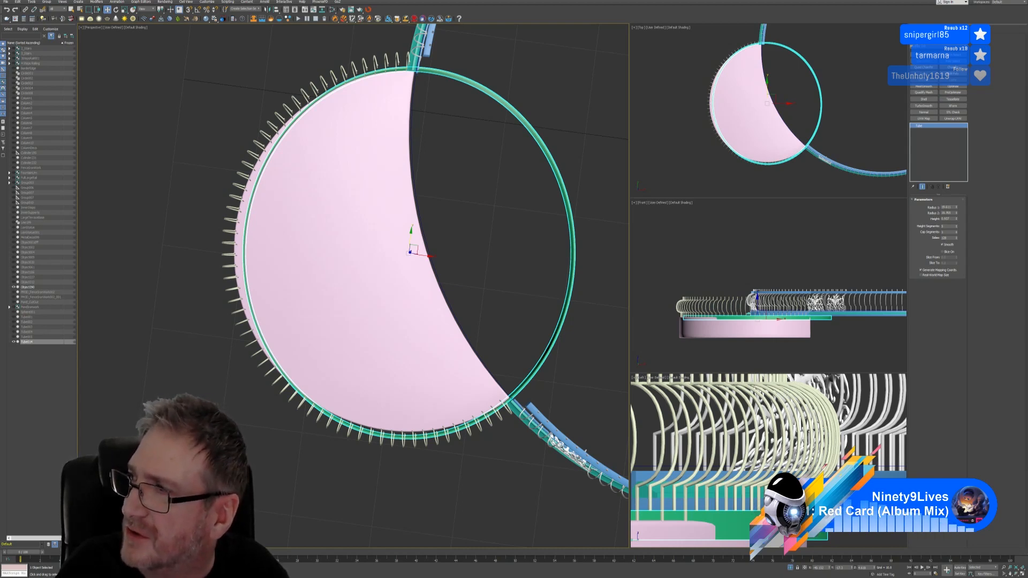
Switch to the browser to view the terrain image on Gyazo, and return to 3ds Max
{"action": "left_click_drag", "start_coordinate": [1027, 160], "coordinate": [496, 129]}
{"action": "left_click", "coordinate": [617, 123]}
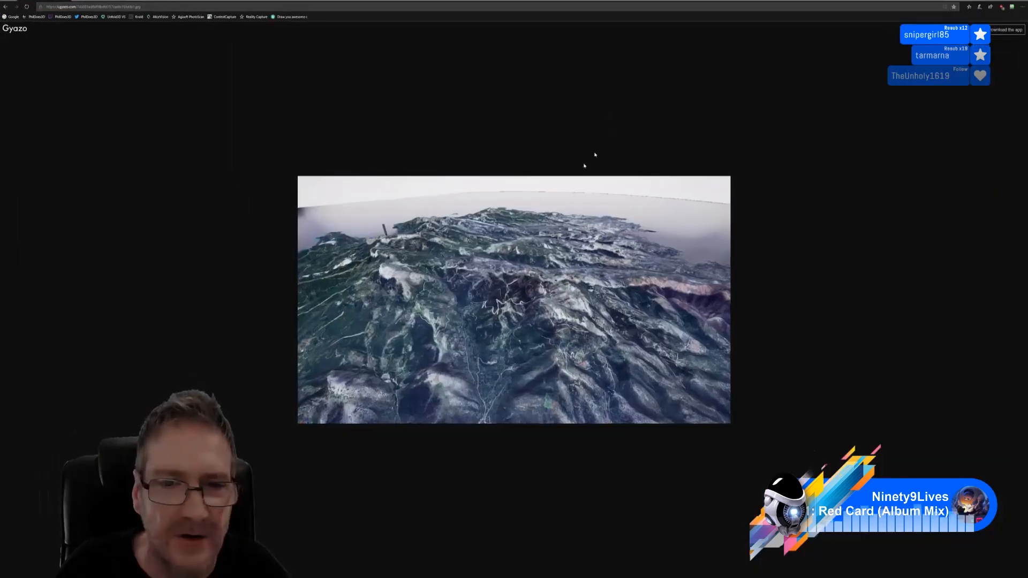
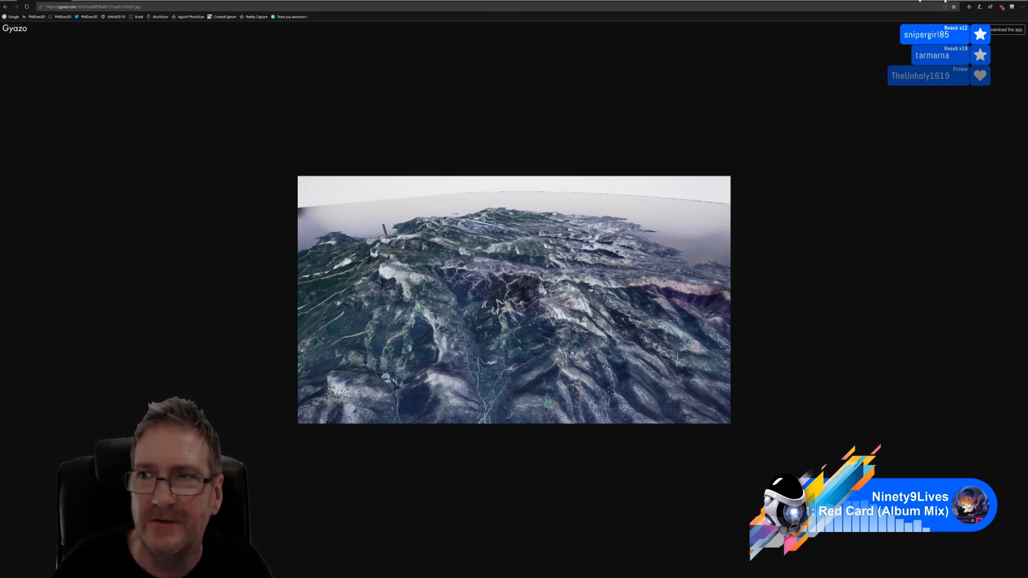
{"action": "left_click", "coordinate": [1008, 3]}
{"action": "left_click_drag", "start_coordinate": [535, 121], "coordinate": [1027, 141]}
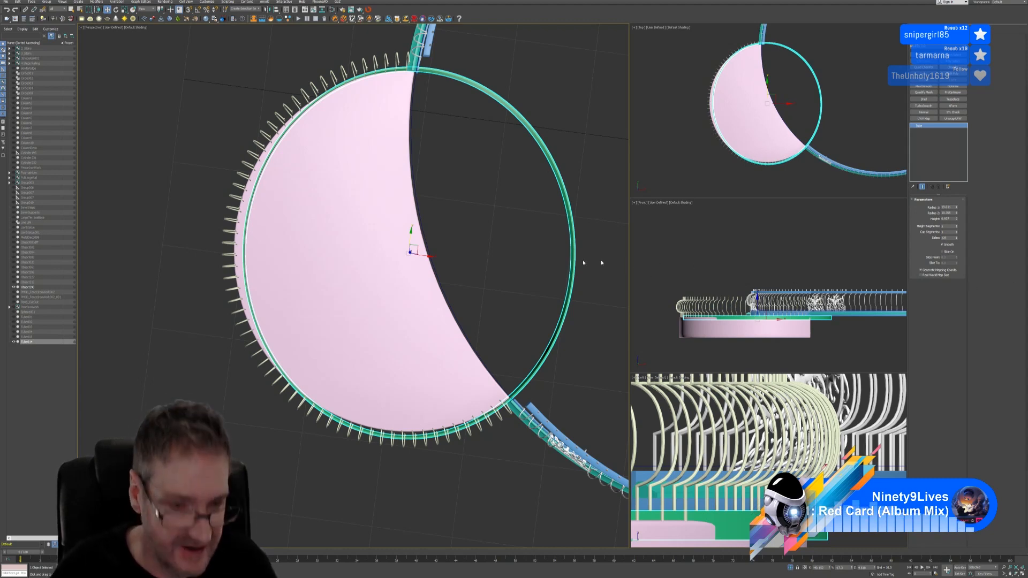
Shift the tube ring back along X so it follows the platform's rounded outer edge
{"action": "middle_click_drag", "start_coordinate": [468, 217], "coordinate": [485, 227]}
{"action": "left_click", "coordinate": [444, 252]}
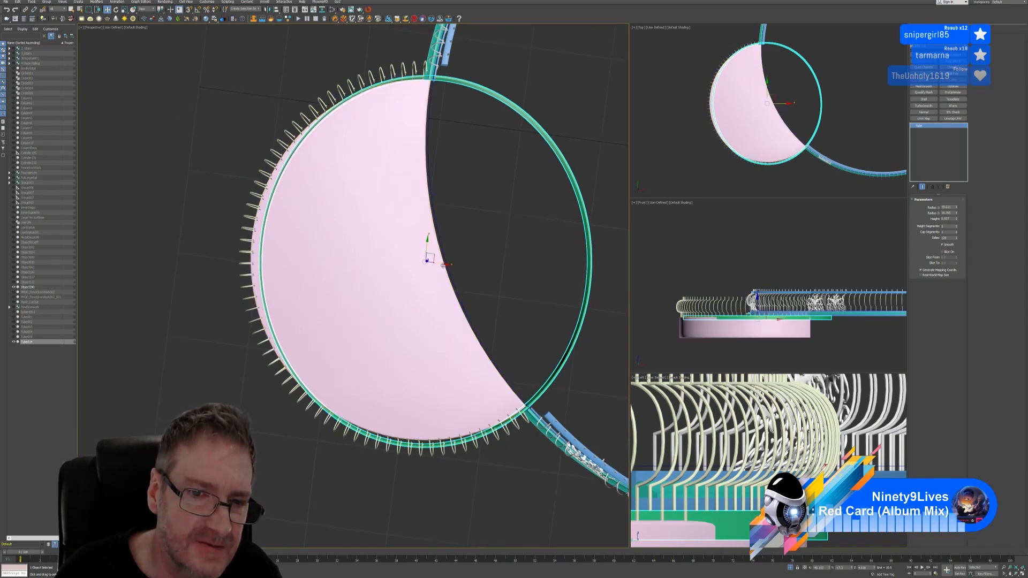
{"action": "left_click_drag", "start_coordinate": [444, 265], "coordinate": [436, 263]}
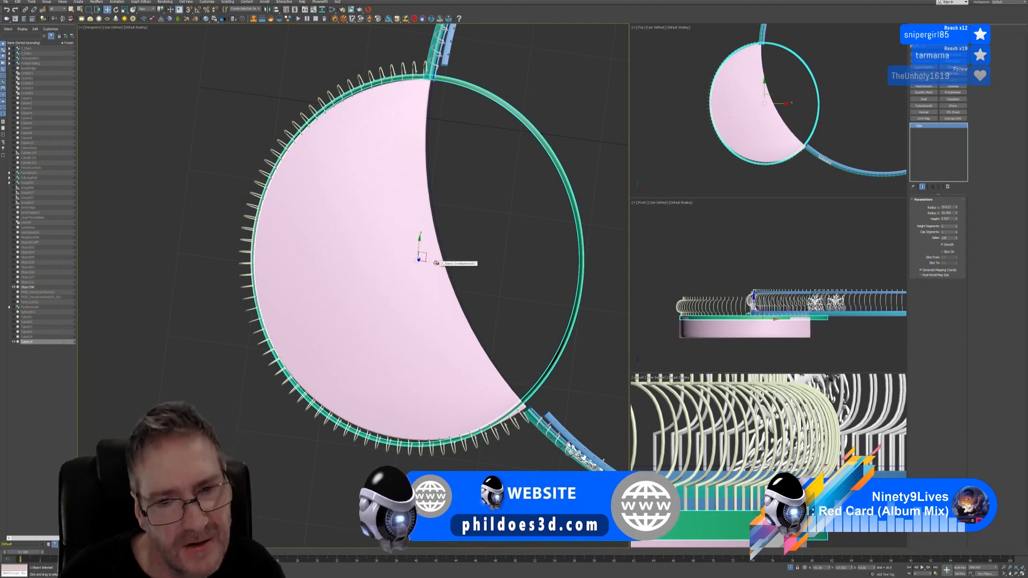
{"action": "mouse_move", "coordinate": [435, 263]}
{"action": "left_mouse_down"}
{"action": "mouse_move", "coordinate": [486, 263]}
{"action": "mouse_move", "coordinate": [417, 262]}
{"action": "mouse_move", "coordinate": [475, 264]}
{"action": "mouse_move", "coordinate": [434, 263]}
{"action": "left_mouse_up"}
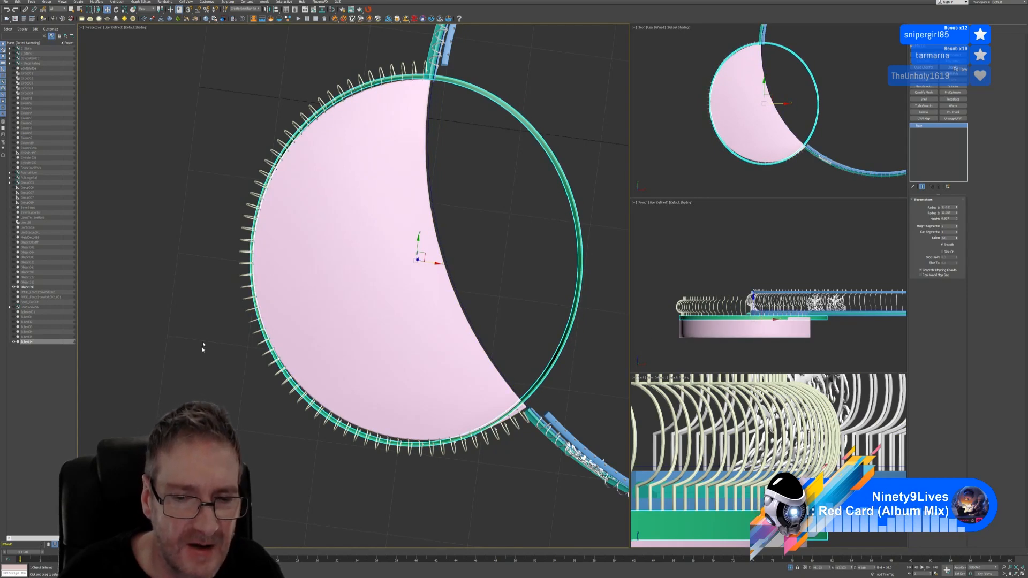
{"action": "left_click", "coordinate": [420, 172]}
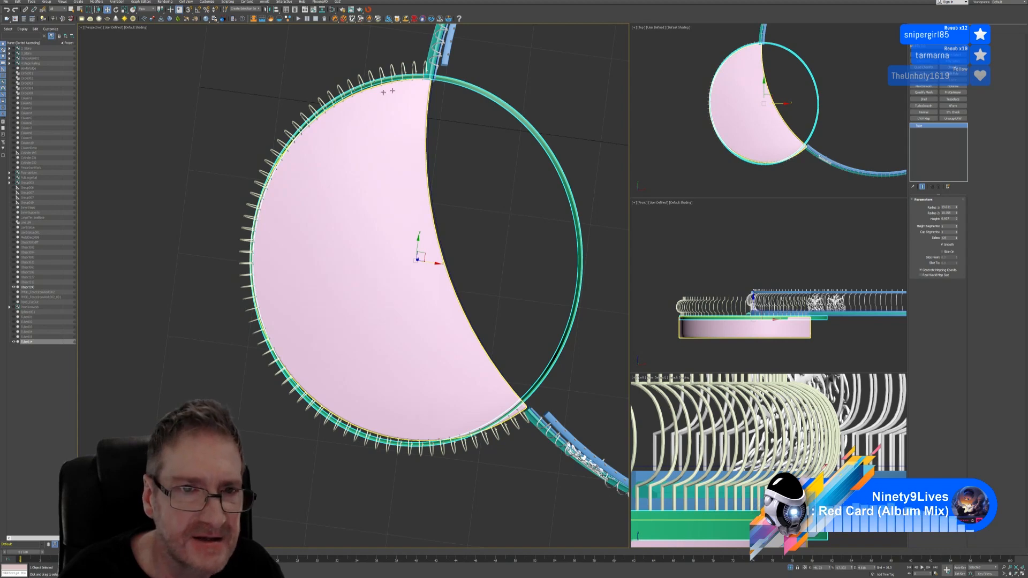
{"action": "left_click", "coordinate": [503, 97]}
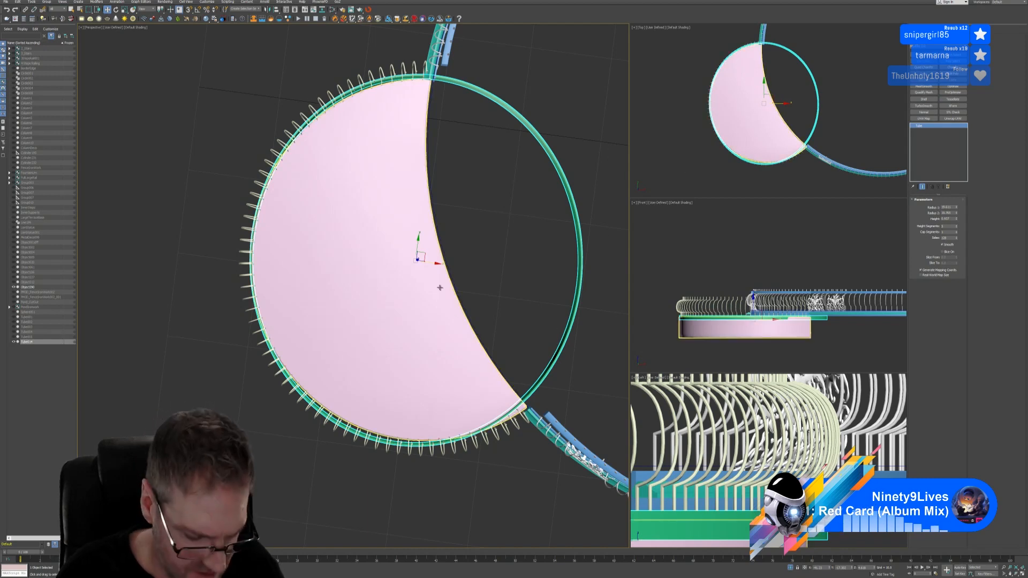
Inspect the tube ring's fit from an angle and delete the ring
{"action": "middle_click_drag", "start_coordinate": [459, 317], "coordinate": [450, 265], "text": "alt"}
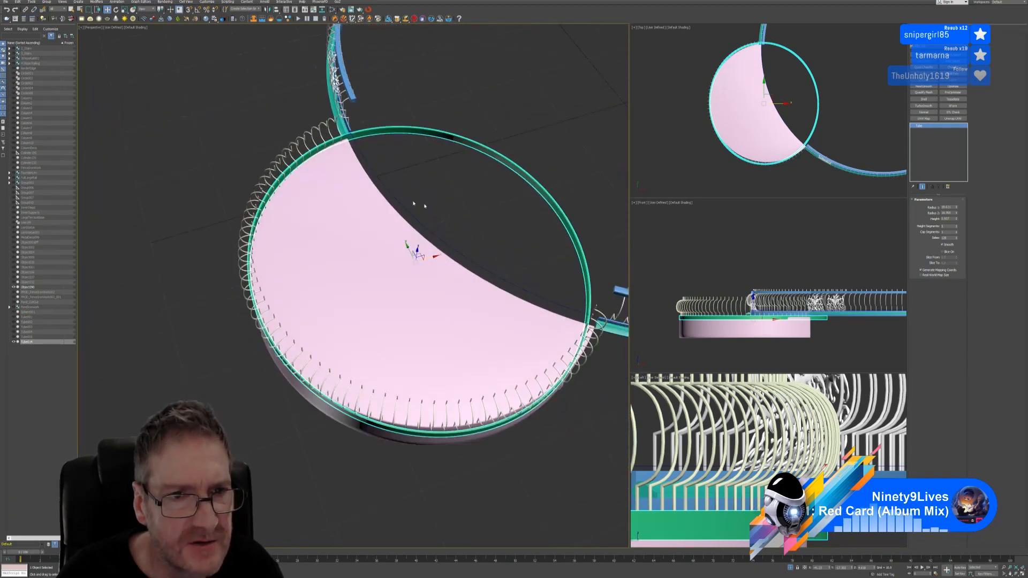
{"action": "middle_click_drag", "start_coordinate": [425, 206], "coordinate": [448, 236], "text": "alt"}
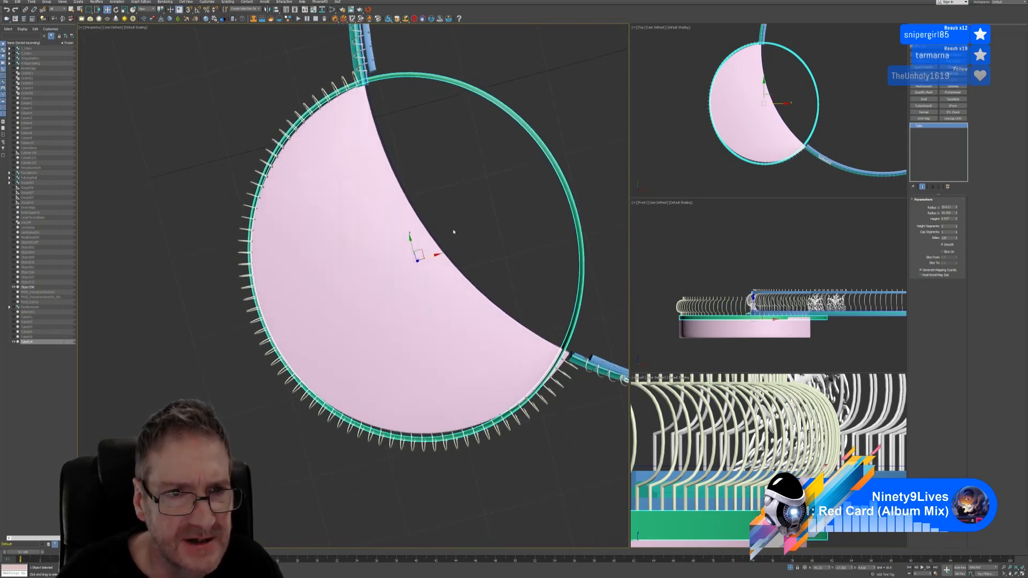
{"action": "scroll", "coordinate": [454, 232], "scroll_direction": "down", "scroll_amount": 3}
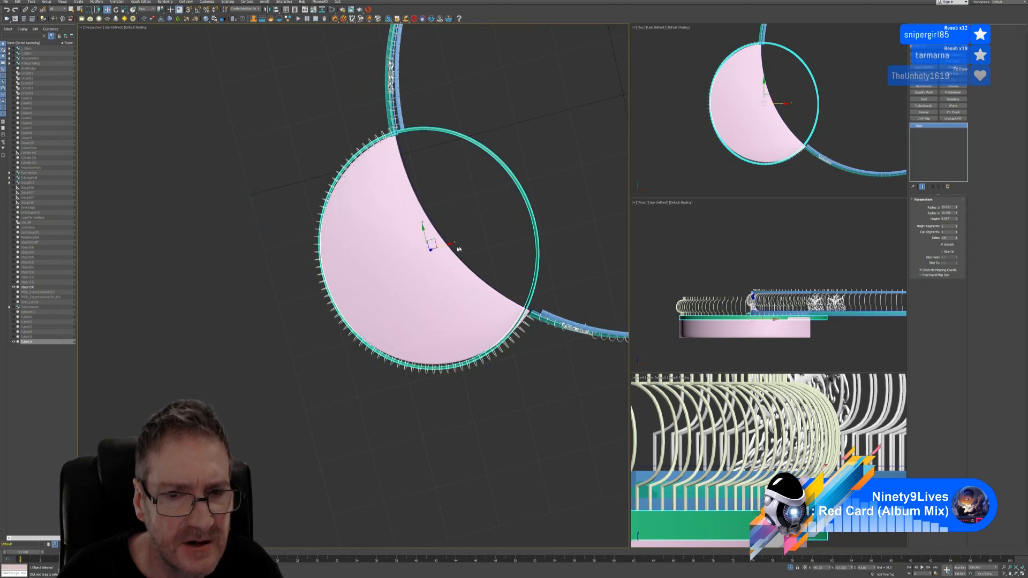
{"action": "key", "text": "Delete"}
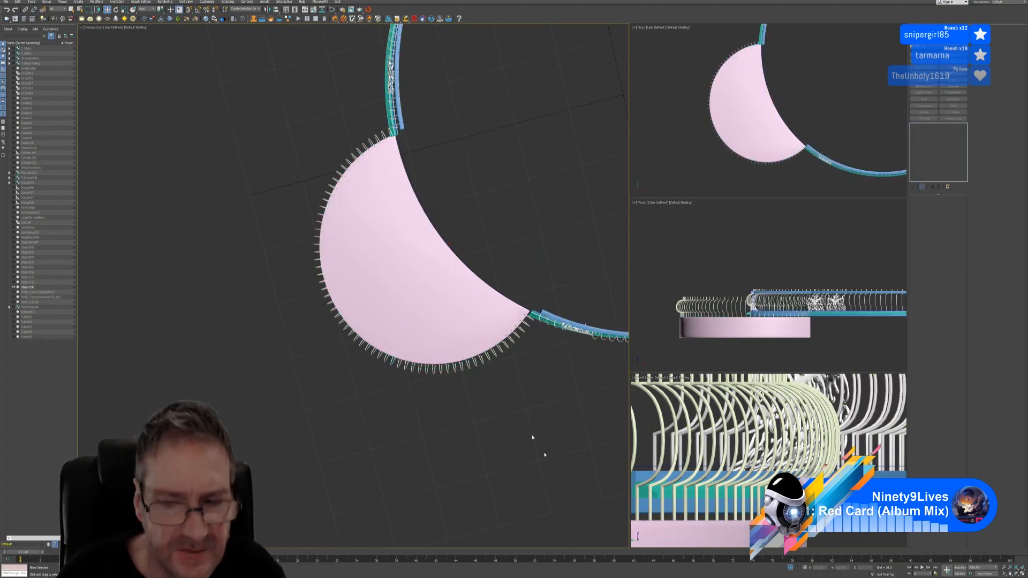
Exit the current isolation and isolate only the crescent platform, its ring of balusters and the circle spline
{"action": "left_click", "coordinate": [790, 567]}
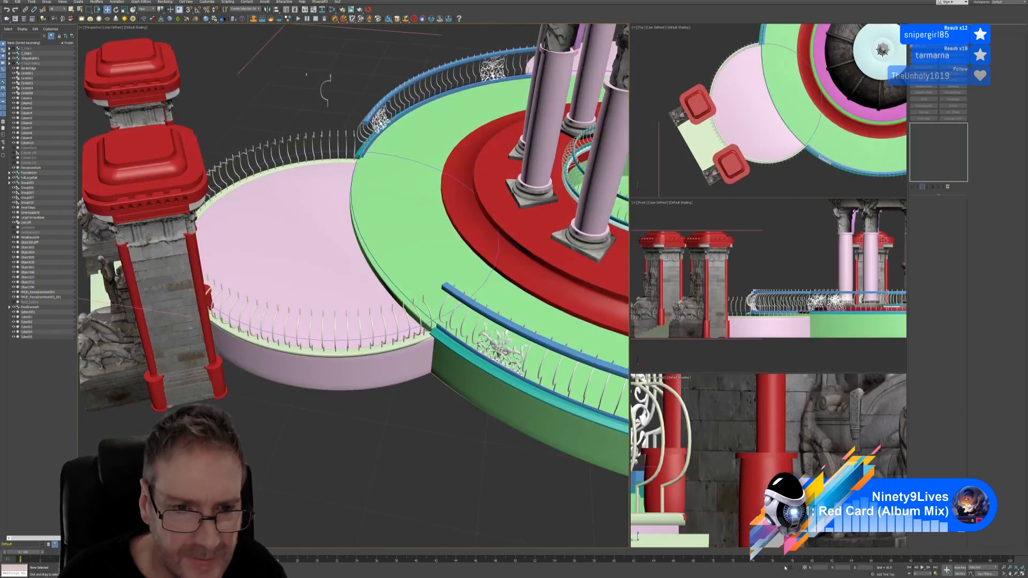
{"action": "left_click", "coordinate": [370, 337]}
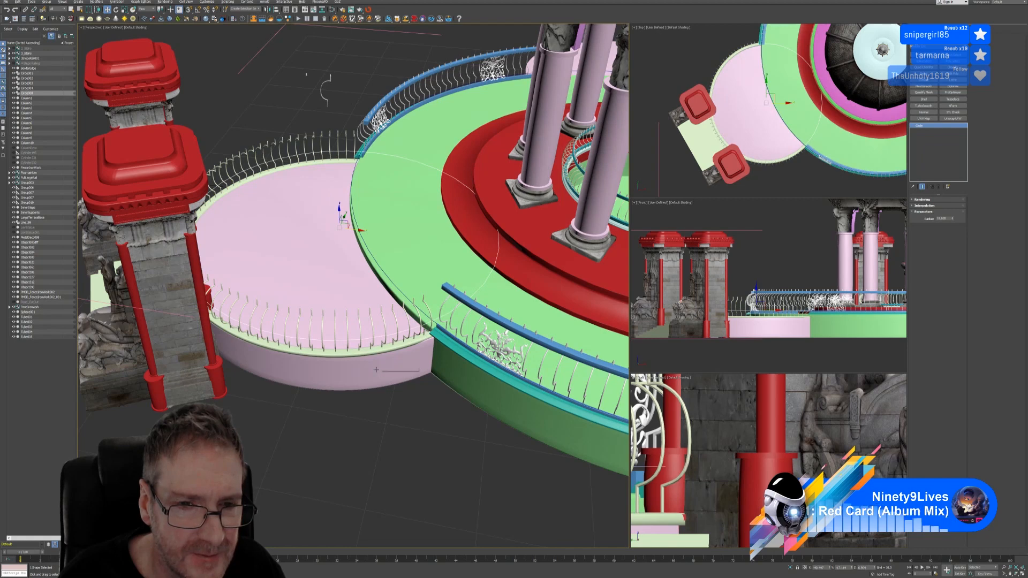
{"action": "left_click", "coordinate": [390, 373]}
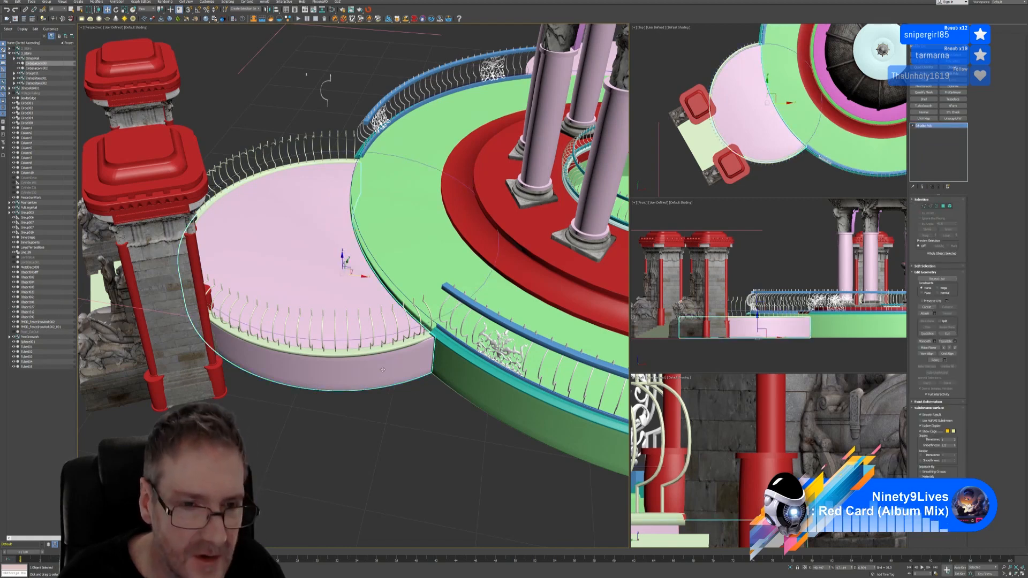
{"action": "key", "text": "ctrl+d"}
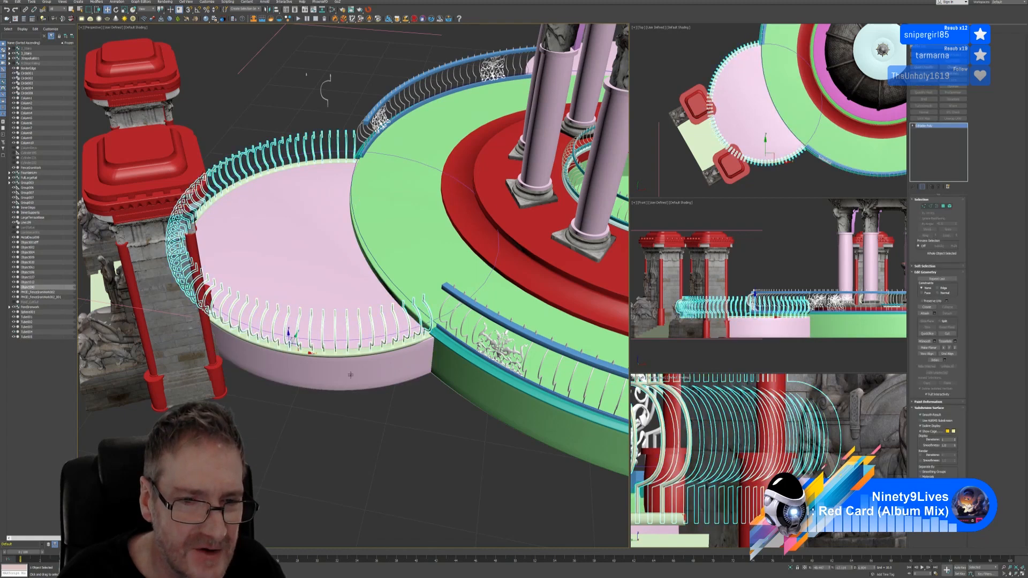
{"action": "left_click", "coordinate": [337, 338]}
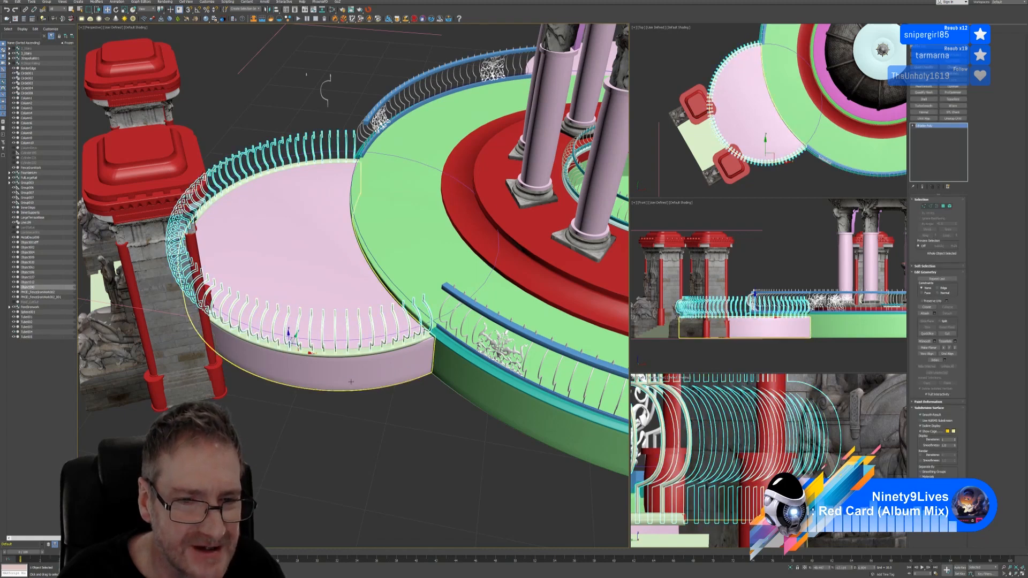
{"action": "left_click", "coordinate": [344, 341], "text": "ctrl"}
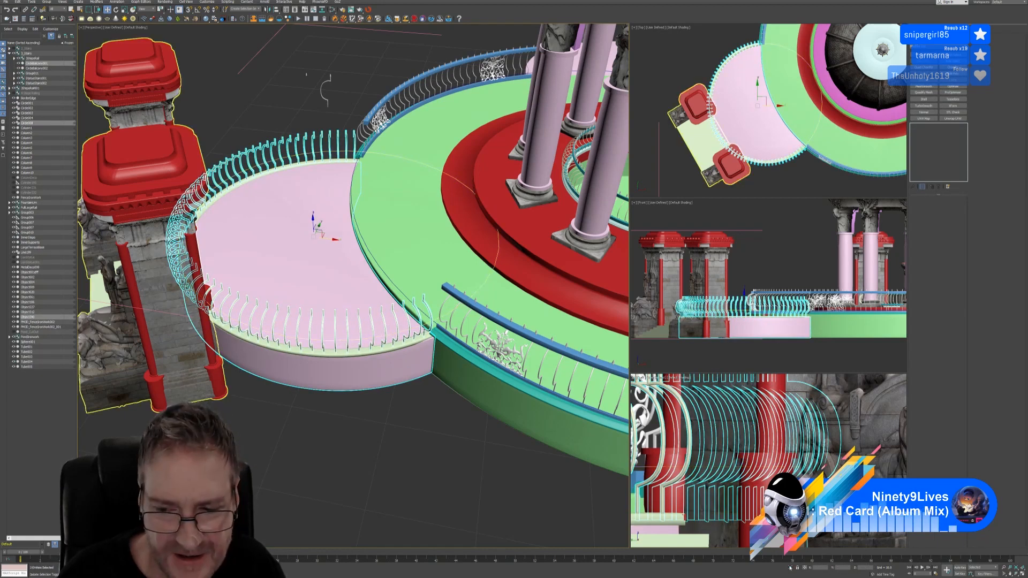
{"action": "key", "text": "alt+q"}
{"action": "middle_click_drag", "start_coordinate": [499, 284], "coordinate": [500, 328], "text": "alt"}
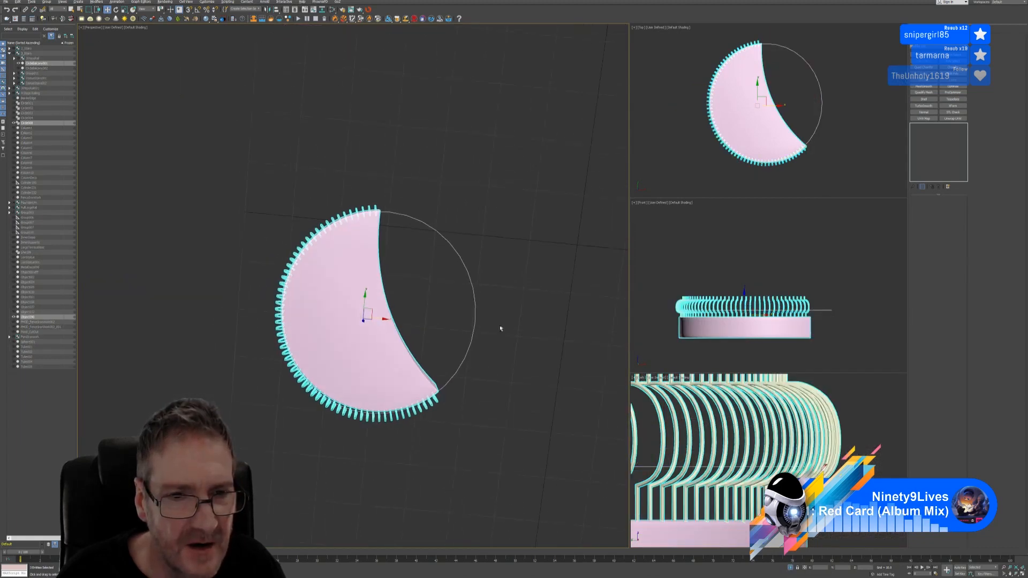
{"action": "left_click", "coordinate": [477, 279]}
{"action": "middle_click_drag", "start_coordinate": [477, 279], "coordinate": [512, 259]}
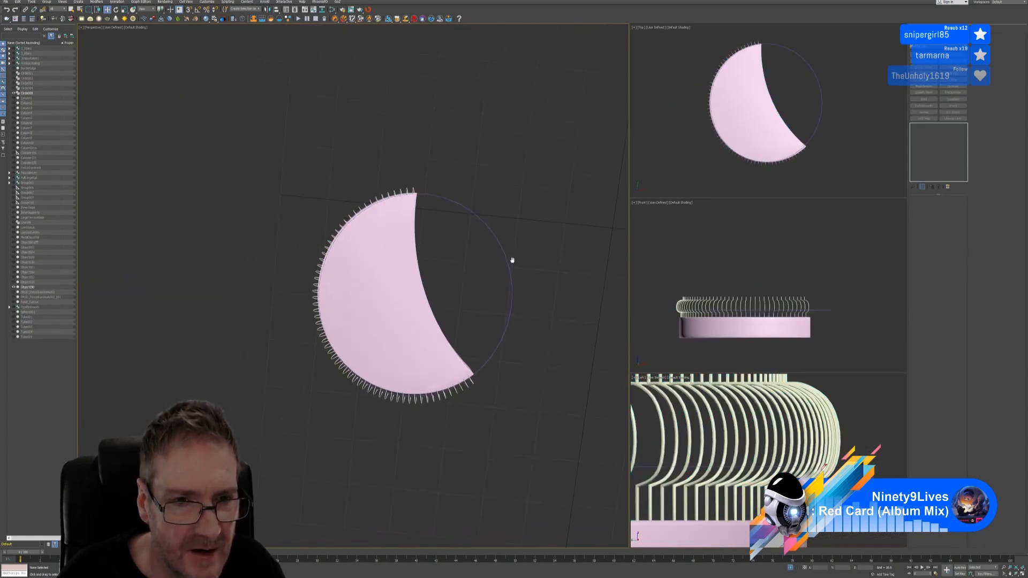
Select the circle spline and review its Interpolation and Rendering settings
{"action": "left_click", "coordinate": [380, 291]}
{"action": "left_click", "coordinate": [538, 406]}
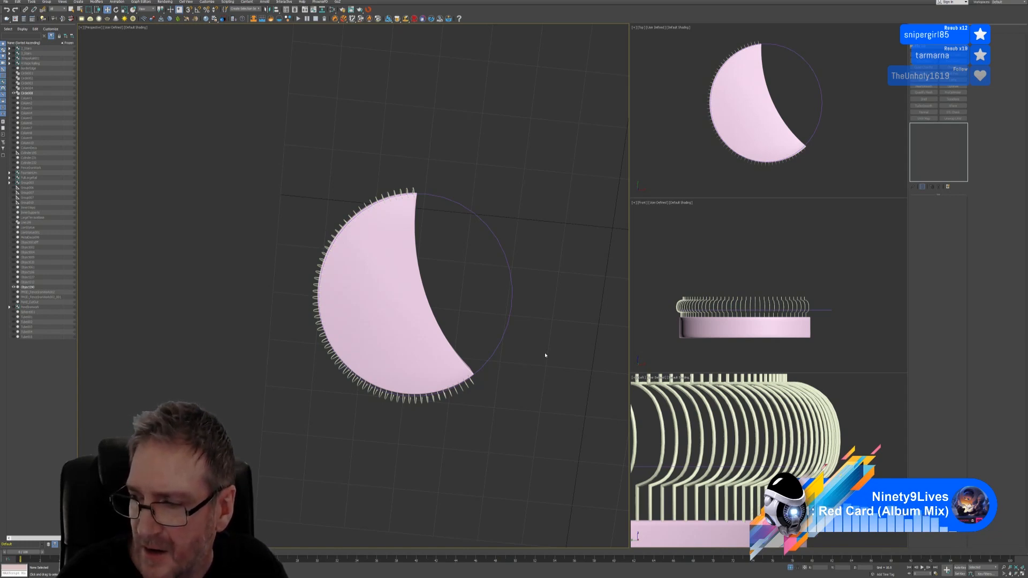
{"action": "left_click", "coordinate": [495, 247]}
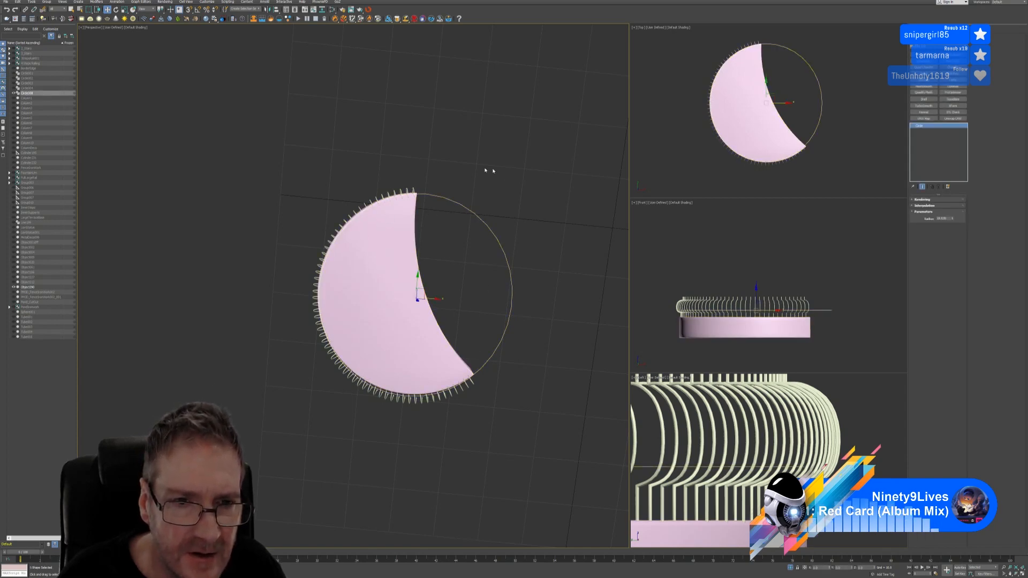
{"action": "left_click", "coordinate": [922, 206]}
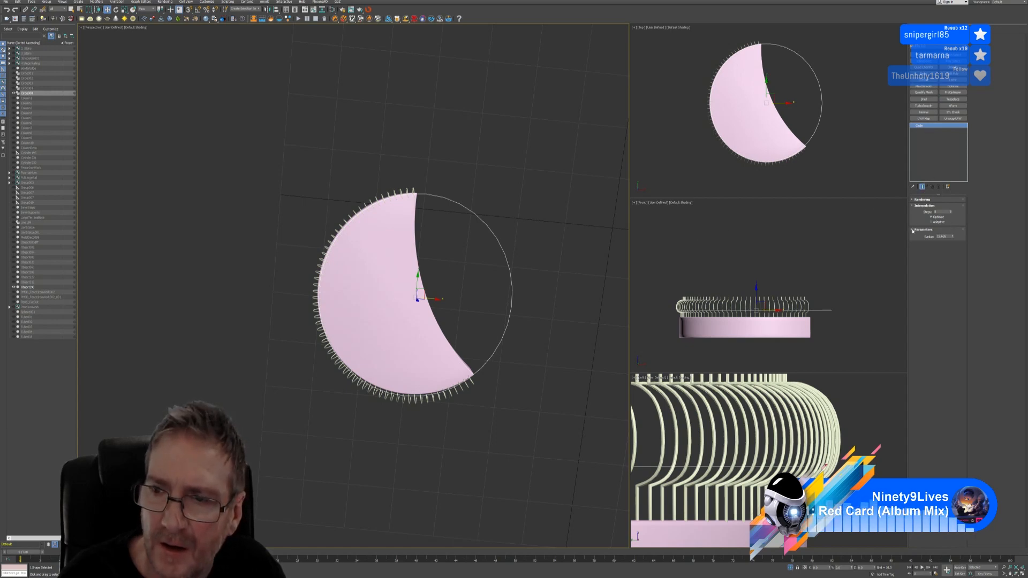
{"action": "left_click", "coordinate": [913, 200]}
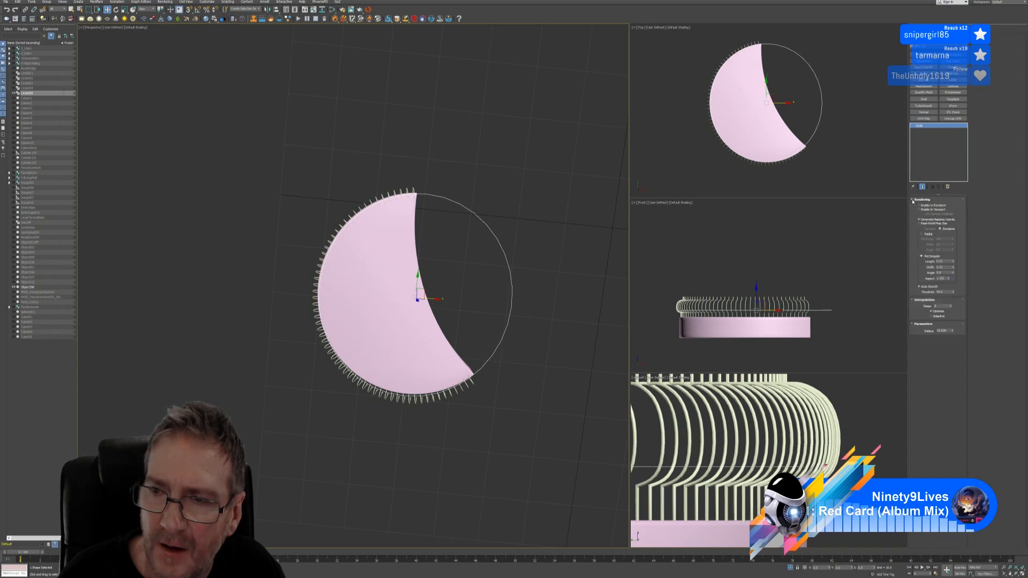
{"action": "left_click", "coordinate": [913, 199]}
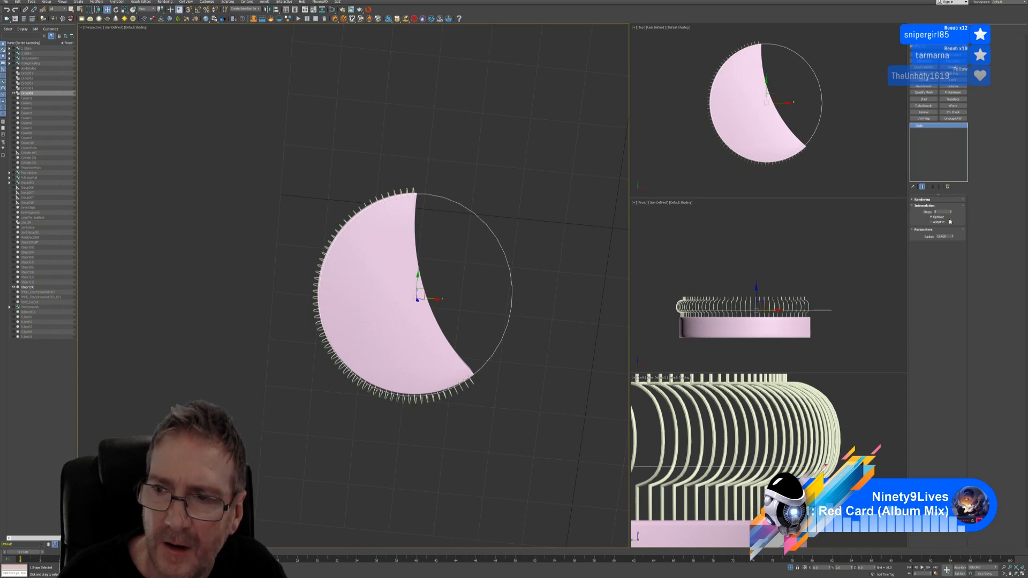
Move the circle spline slightly in the horizontal plane to match the platform's curved outer edge
{"action": "middle_click_drag", "start_coordinate": [386, 253], "coordinate": [433, 236]}
{"action": "scroll", "coordinate": [417, 249], "scroll_direction": "up", "scroll_amount": 3}
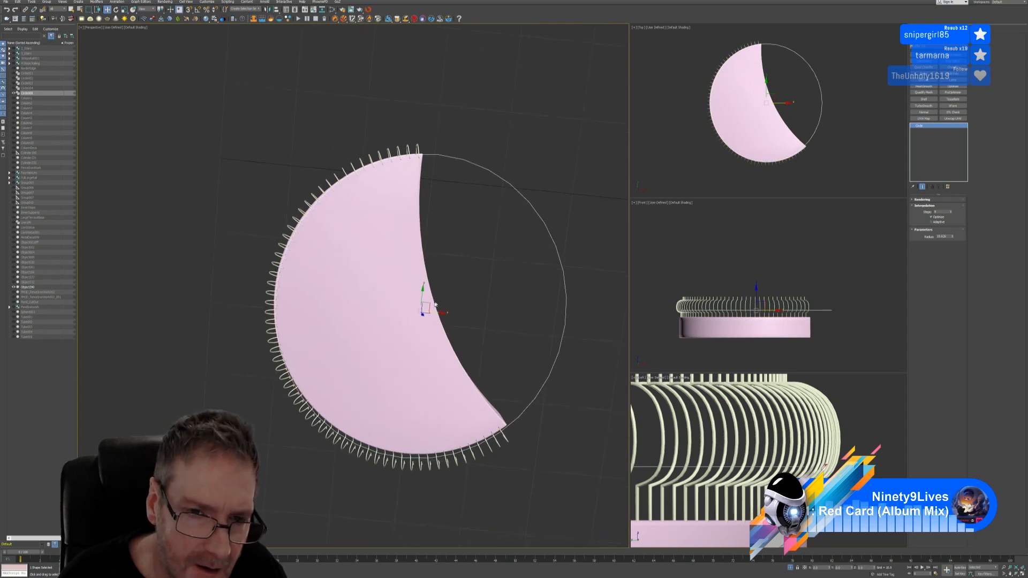
{"action": "left_click", "coordinate": [534, 413]}
{"action": "left_click", "coordinate": [532, 410]}
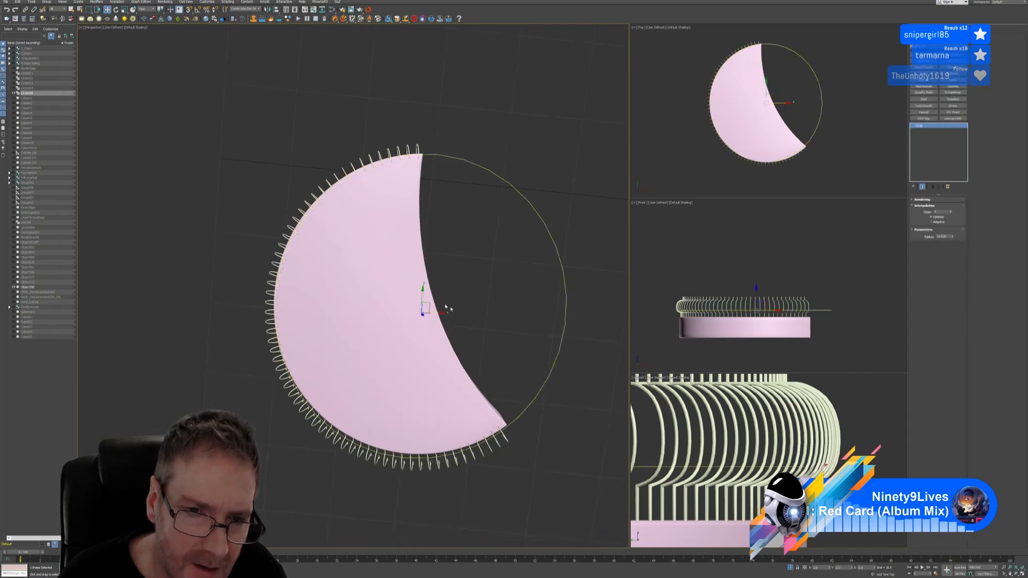
{"action": "left_click_drag", "start_coordinate": [428, 306], "coordinate": [428, 305]}
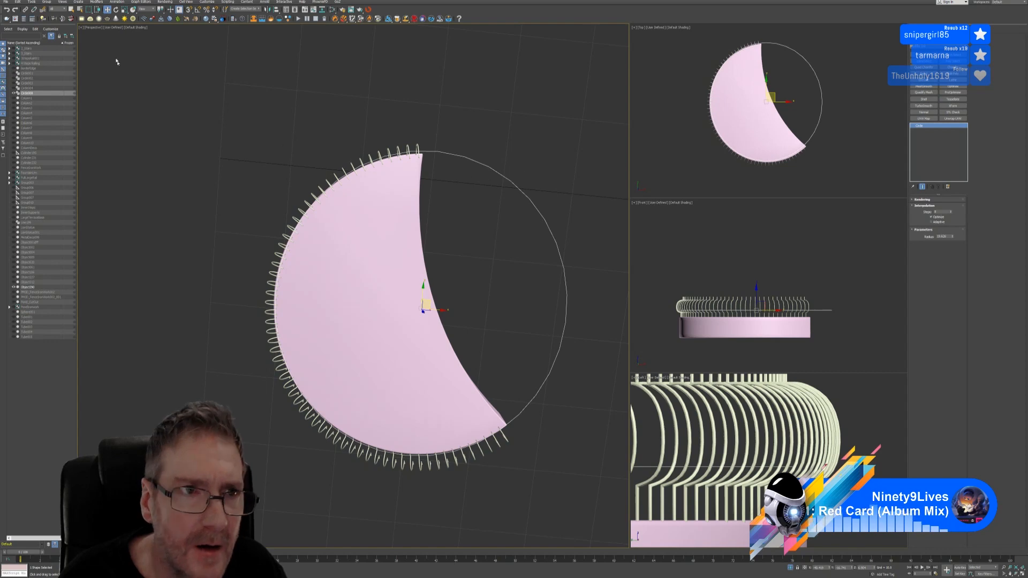
Scale the circle spline slightly along Y to fit the platform's rounded outline
{"action": "left_click", "coordinate": [124, 10]}
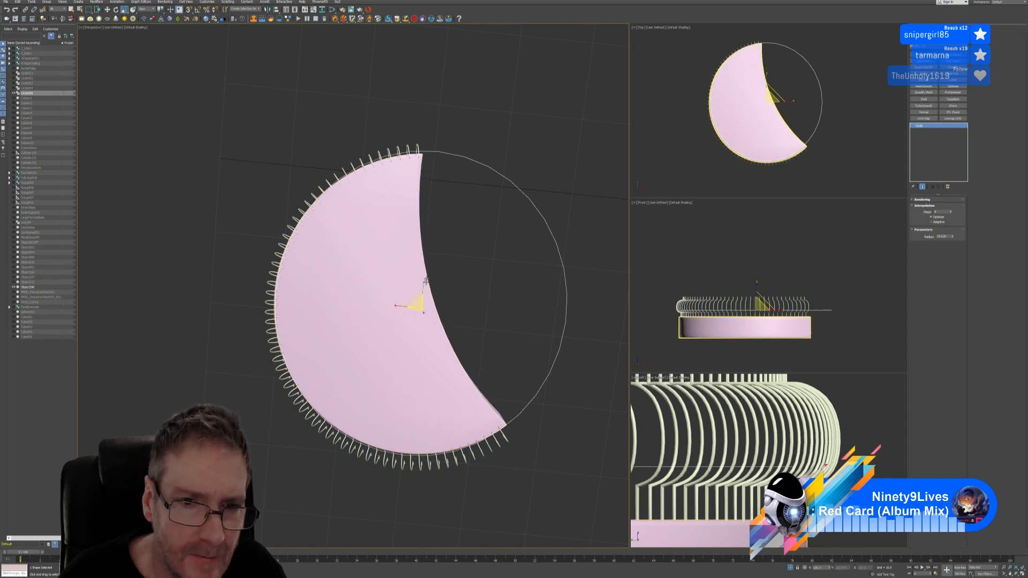
{"action": "left_click_drag", "start_coordinate": [423, 286], "coordinate": [422, 286]}
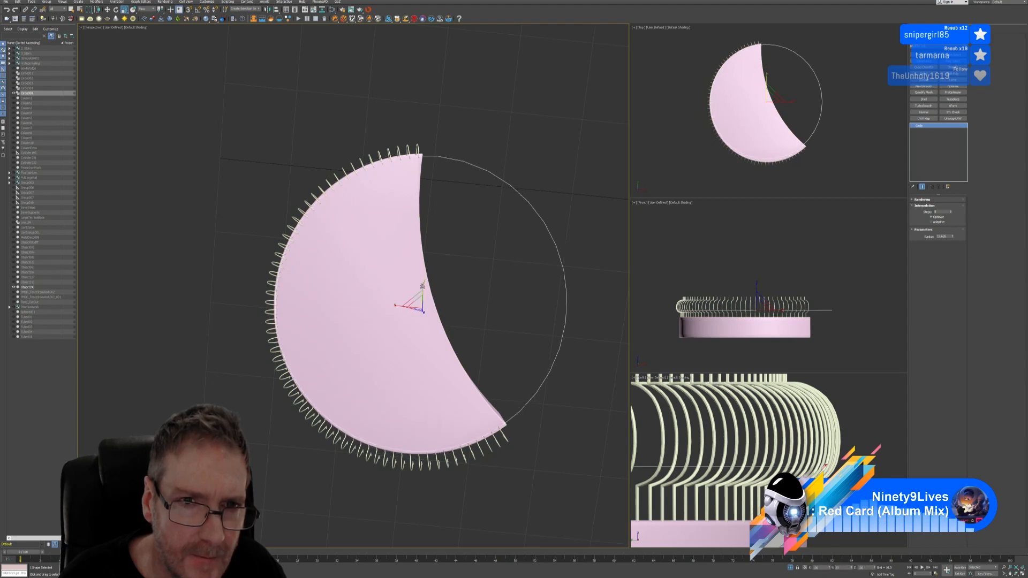
{"action": "left_click_drag", "start_coordinate": [422, 286], "coordinate": [424, 285]}
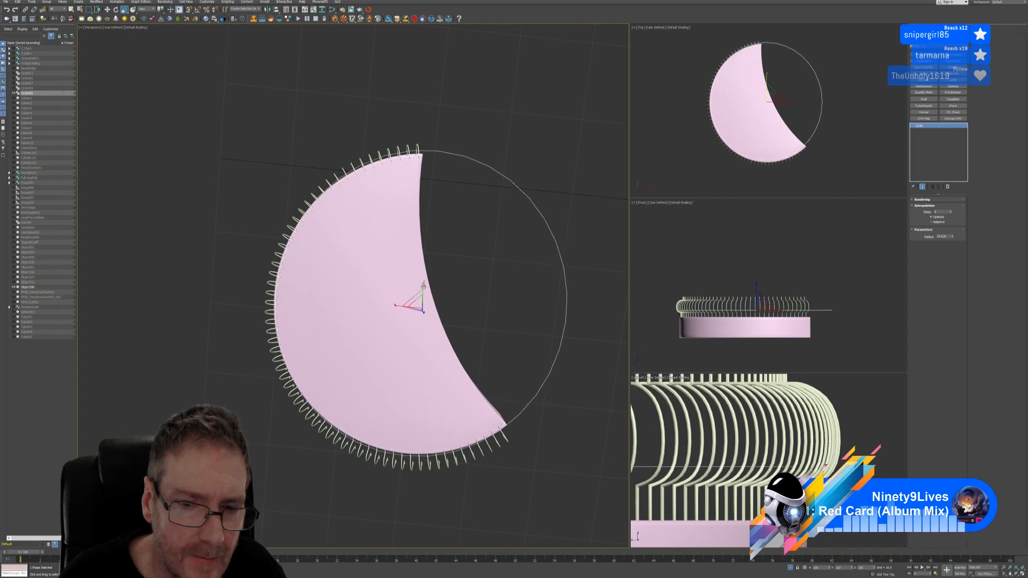
Fine-tune the circle spline's scale and its horizontal position so it follows the crescent platform's rounded edge
{"action": "left_click_drag", "start_coordinate": [423, 285], "coordinate": [423, 286]}
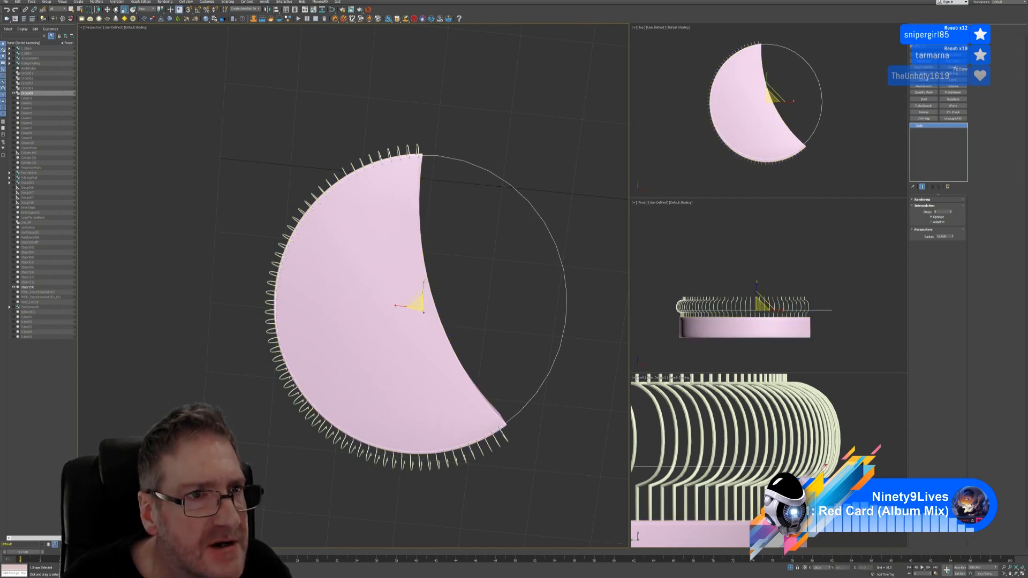
{"action": "key", "text": "w"}
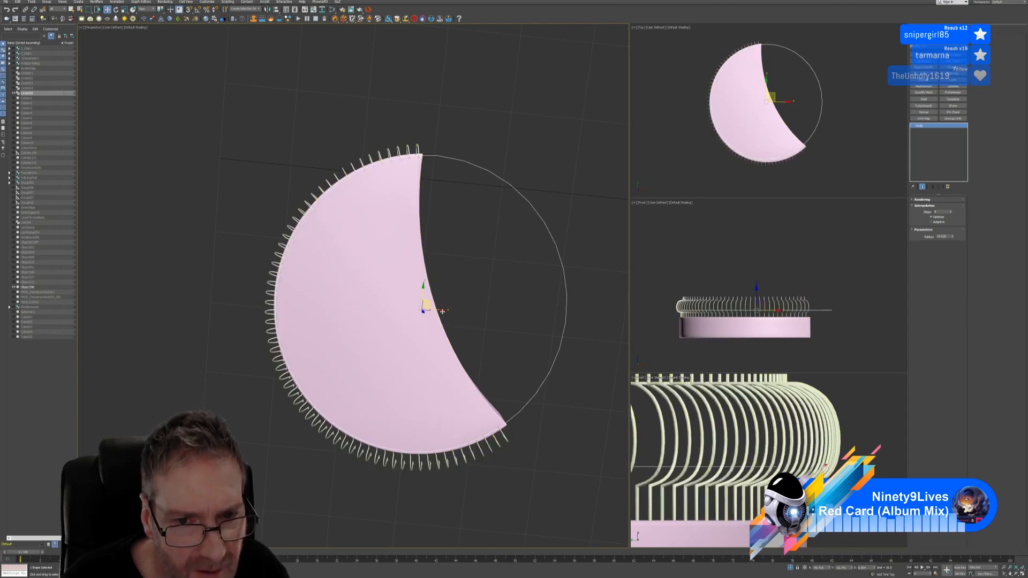
{"action": "left_click_drag", "start_coordinate": [442, 311], "coordinate": [427, 292]}
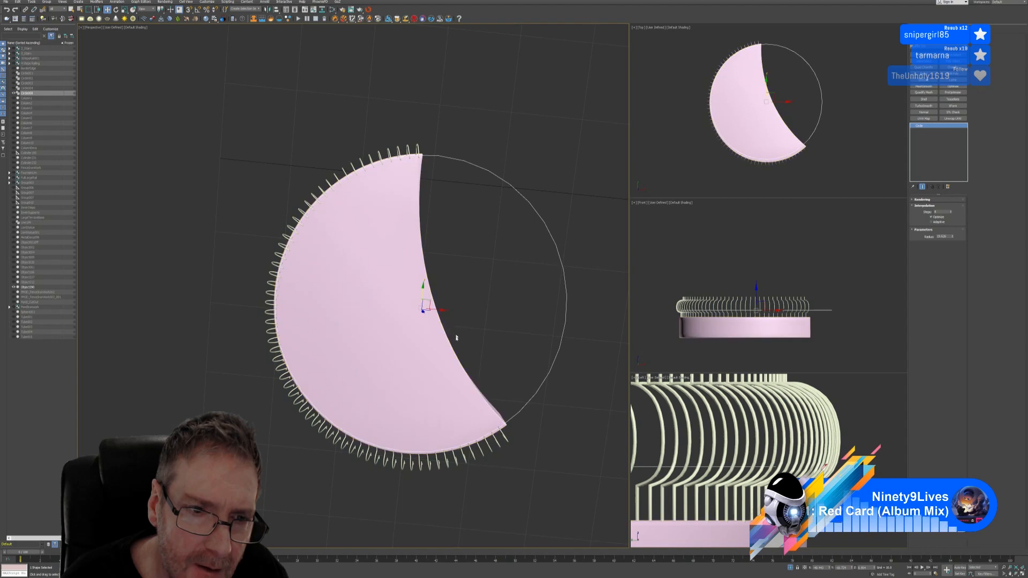
{"action": "left_click_drag", "start_coordinate": [439, 311], "coordinate": [440, 311]}
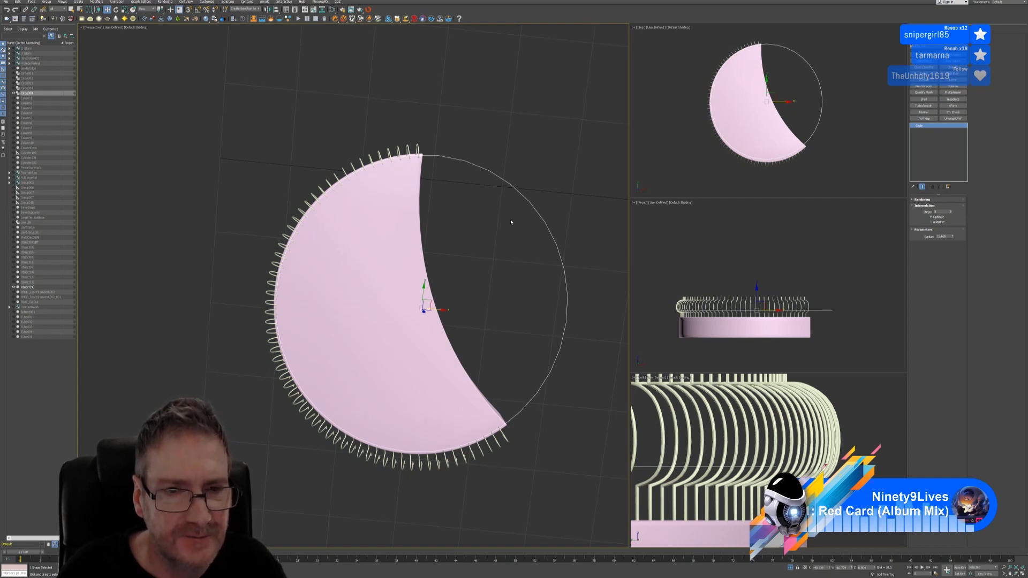
Exit the isolation and isolate only the railing group around the green platform together with the circle spline
{"action": "left_click", "coordinate": [790, 568]}
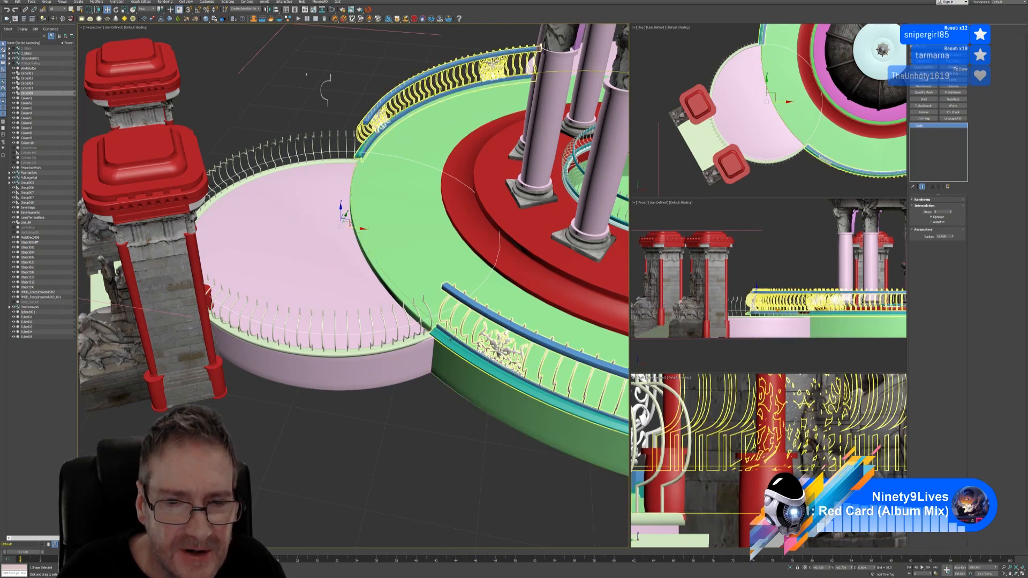
{"action": "left_click", "coordinate": [456, 316]}
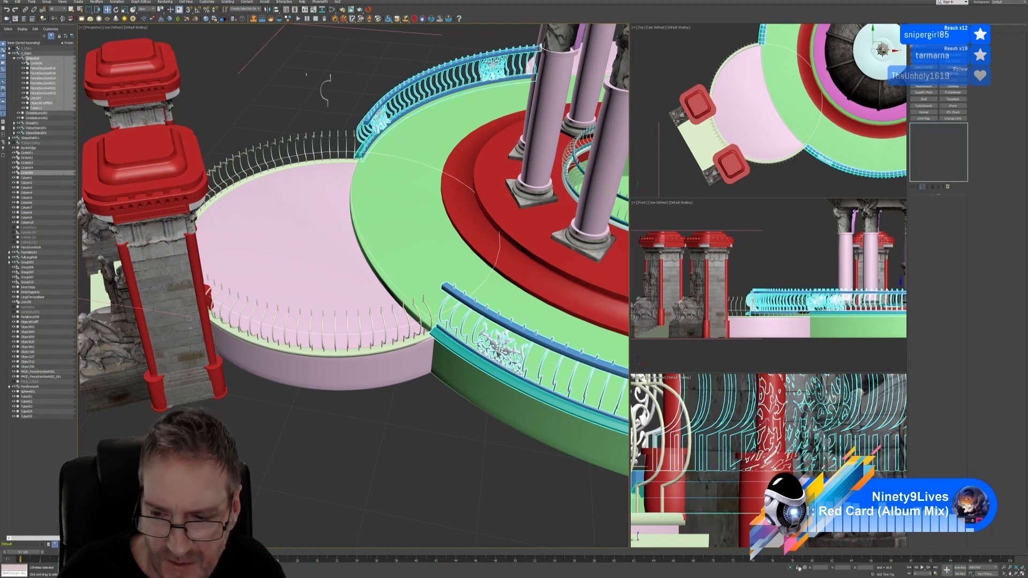
{"action": "left_click", "coordinate": [790, 568]}
{"action": "left_click", "coordinate": [294, 362]}
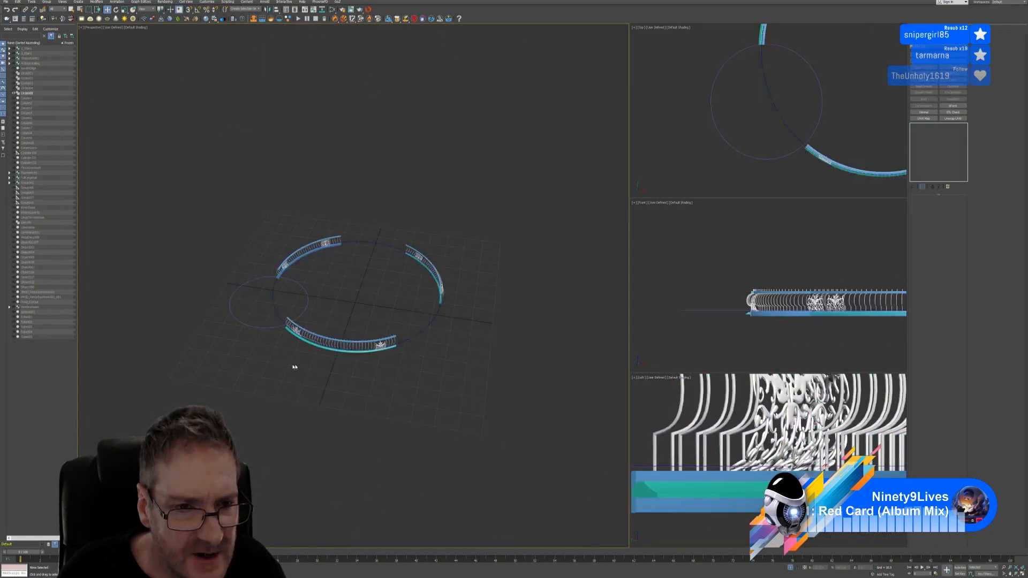
Select the large railing group and open it so its individual members can be edited
{"action": "scroll", "coordinate": [262, 321], "scroll_direction": "up", "scroll_amount": 6}
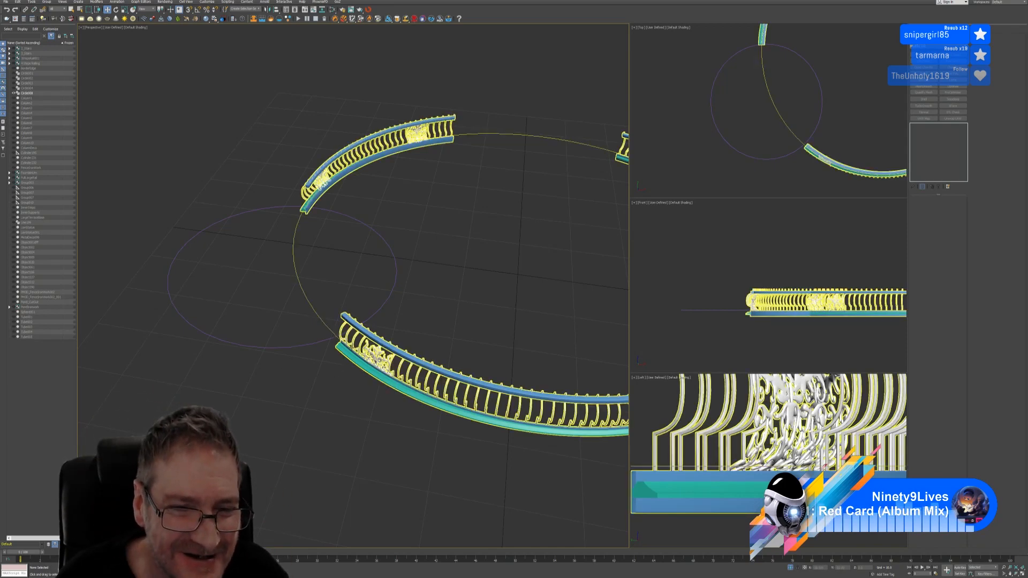
{"action": "left_click", "coordinate": [349, 349]}
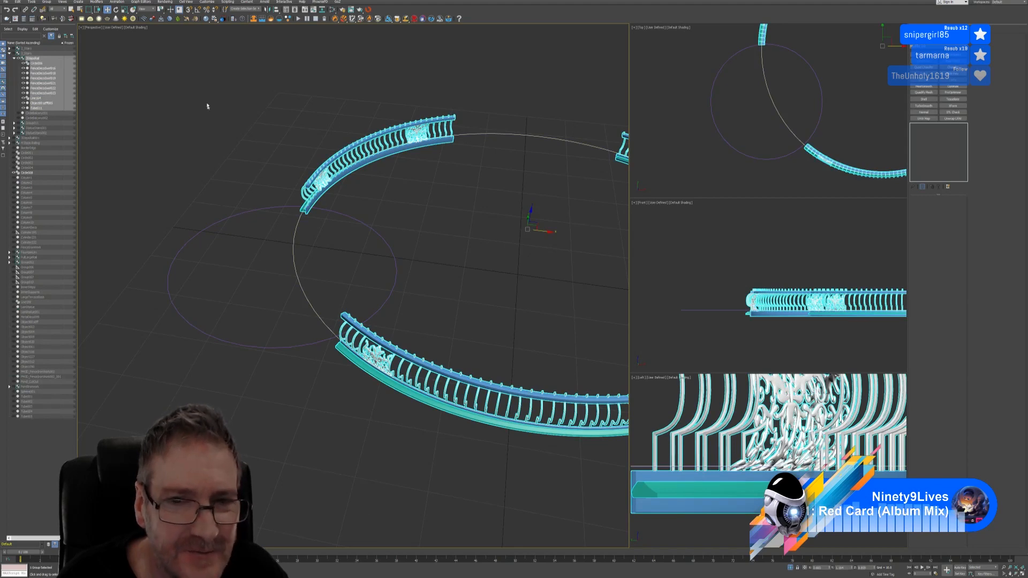
{"action": "left_click", "coordinate": [47, 2]}
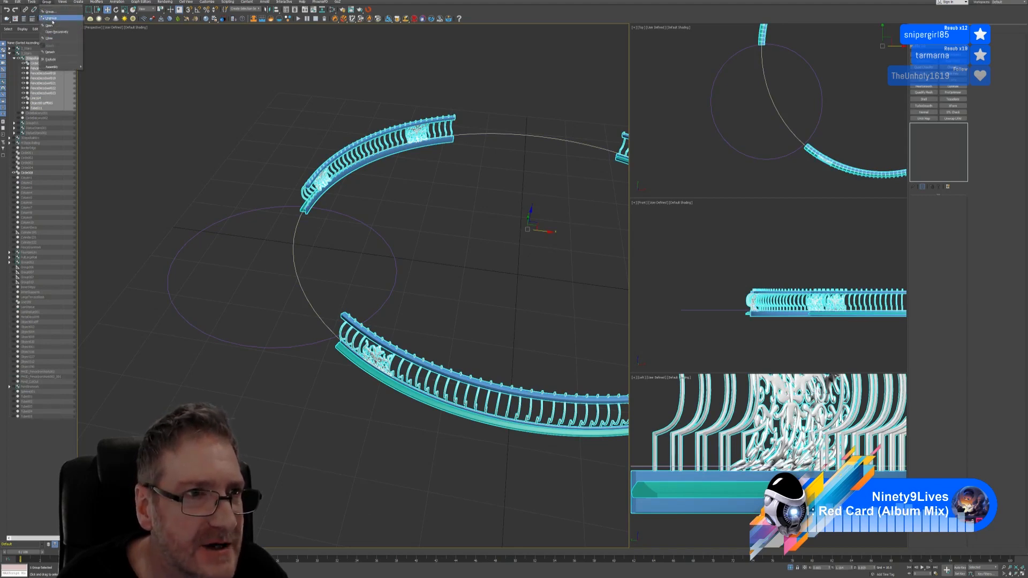
{"action": "left_click", "coordinate": [52, 21]}
{"action": "left_click", "coordinate": [328, 395]}
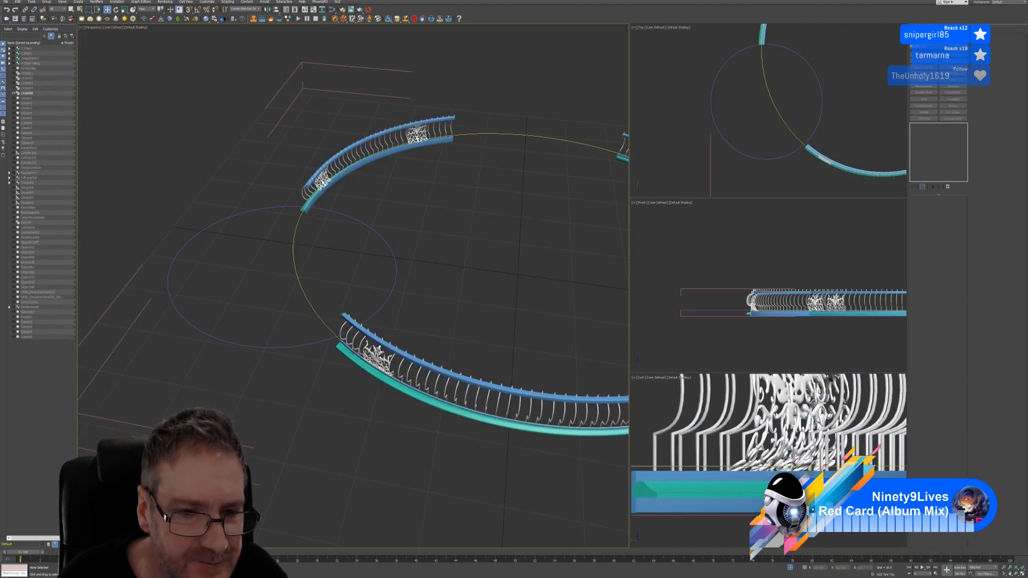
Clone the blue top-and-bottom rail mesh as a single Copy, placed well clear of the original railing ring
{"action": "scroll", "coordinate": [353, 353], "scroll_direction": "up", "scroll_amount": 5}
{"action": "left_click", "coordinate": [363, 354]}
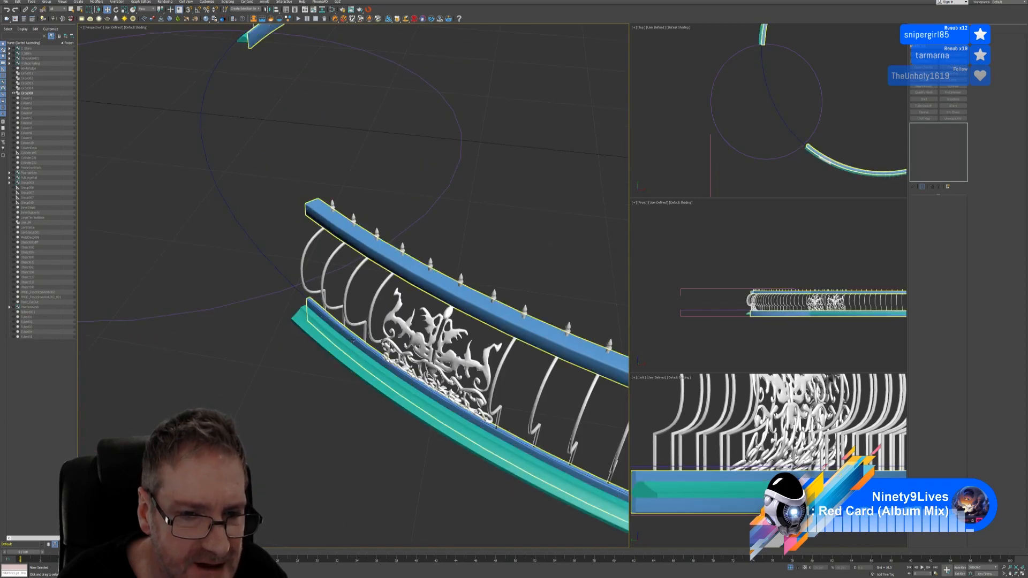
{"action": "scroll", "coordinate": [363, 354], "scroll_direction": "down", "scroll_amount": 5}
{"action": "scroll", "coordinate": [381, 354], "scroll_direction": "down", "scroll_amount": 5}
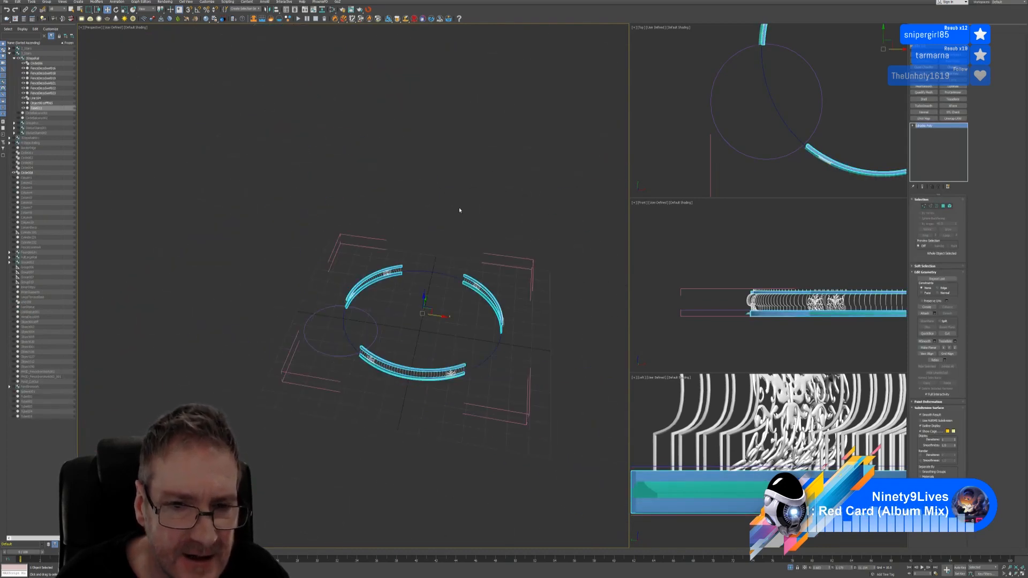
{"action": "middle_click_drag", "start_coordinate": [459, 211], "coordinate": [459, 311]}
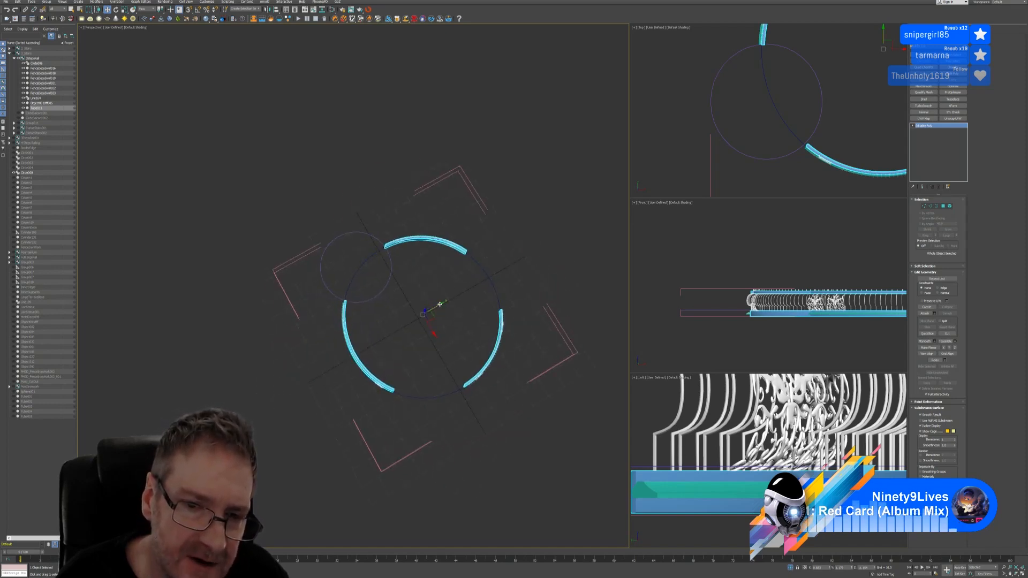
{"action": "left_click_drag", "start_coordinate": [443, 308], "coordinate": [278, 396], "text": "shift"}
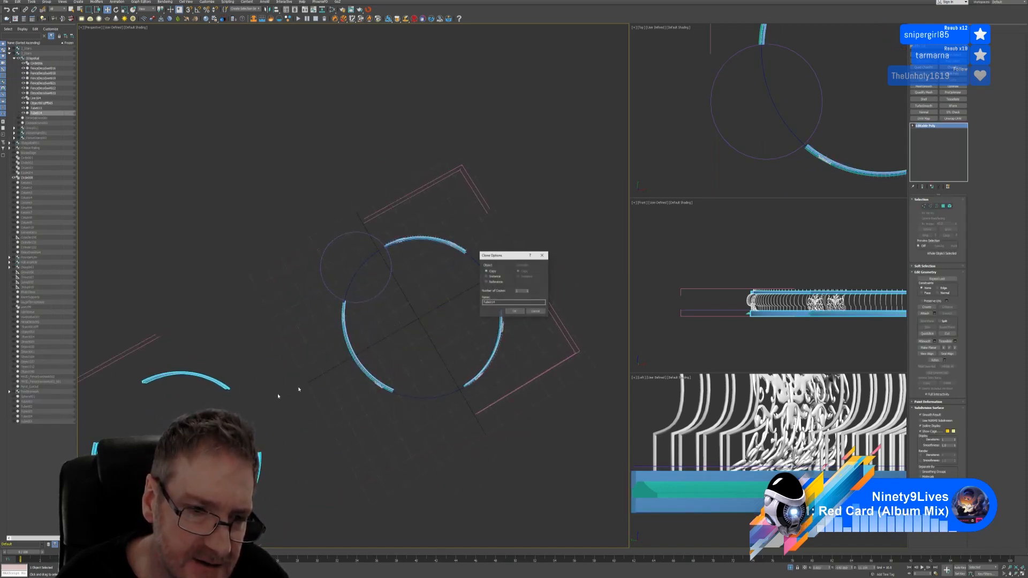
{"action": "left_click", "coordinate": [514, 312]}
Detach the copied rail mesh from the railing group and close the original group
{"action": "middle_click_drag", "start_coordinate": [170, 314], "coordinate": [283, 249]}
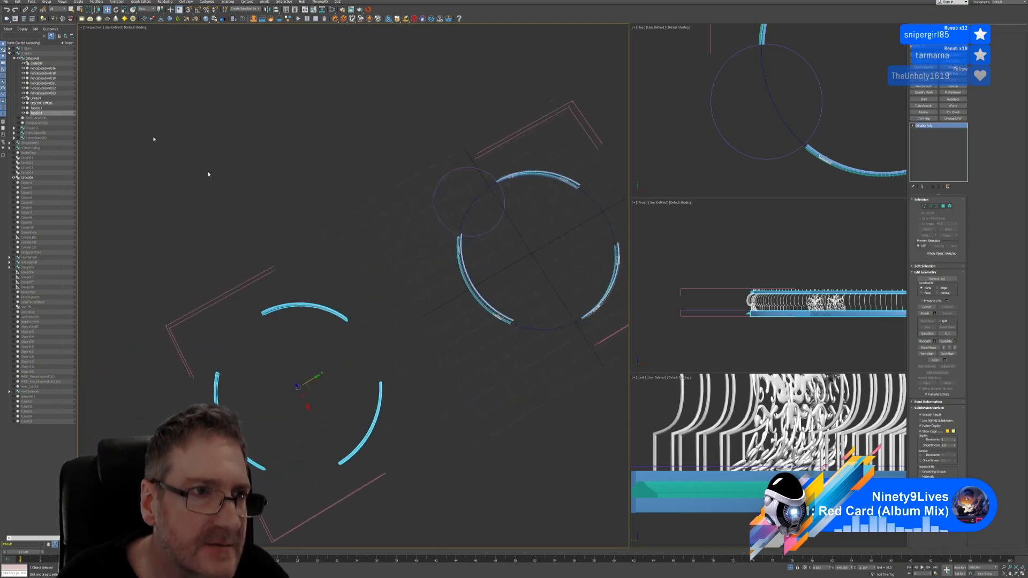
{"action": "left_click", "coordinate": [46, 3]}
{"action": "left_click", "coordinate": [56, 52]}
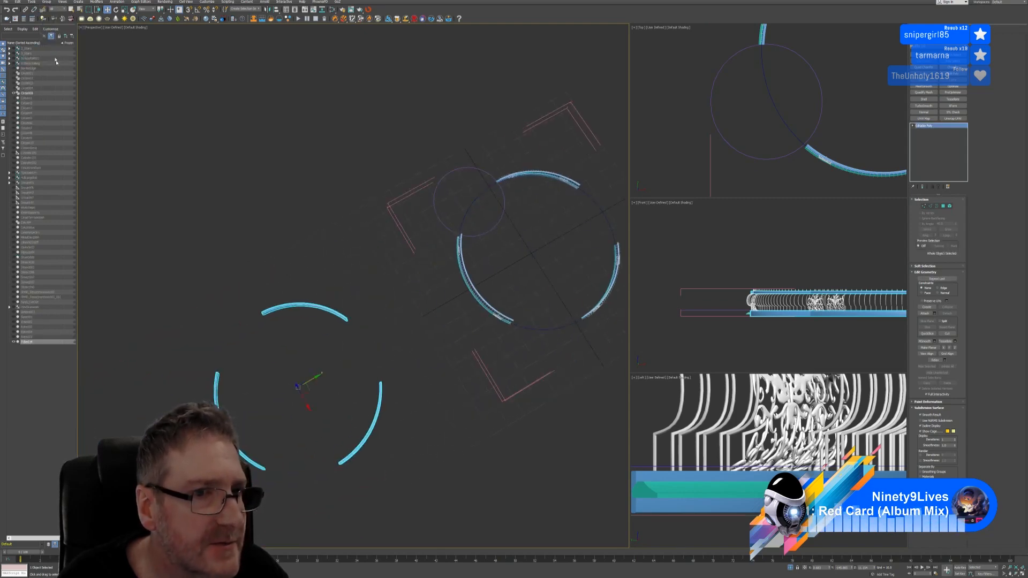
{"action": "left_click", "coordinate": [396, 216]}
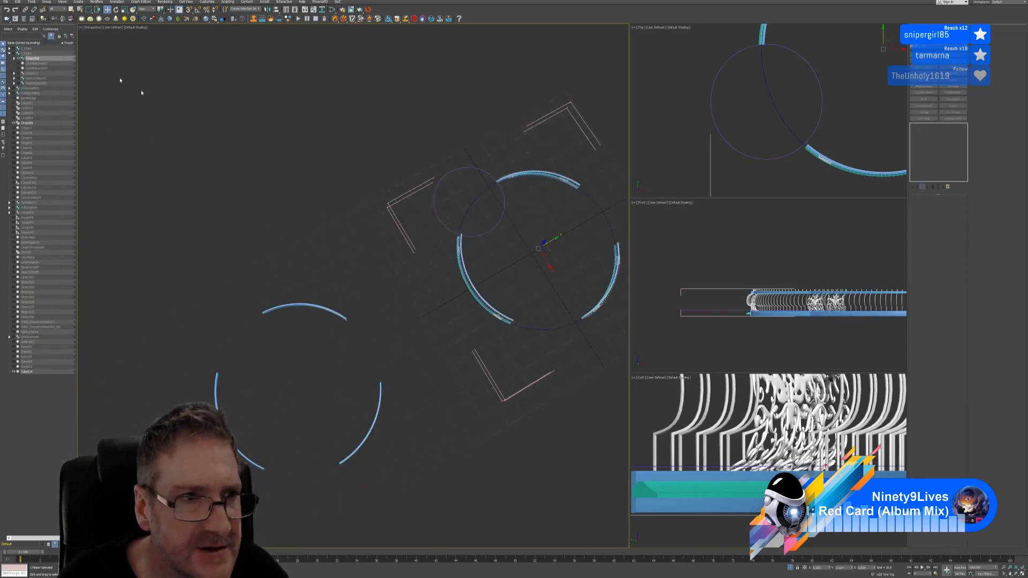
{"action": "left_click", "coordinate": [48, 2]}
{"action": "left_click", "coordinate": [50, 38]}
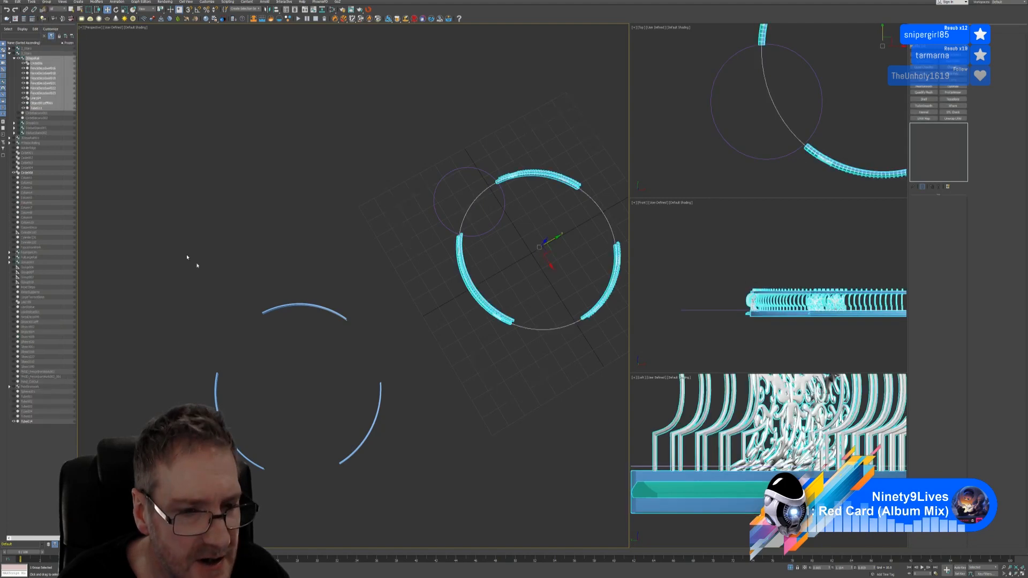
Examine the copied rail arcs from several angles to compare their upper and lower curved profiles
{"action": "middle_click_drag", "start_coordinate": [193, 264], "coordinate": [244, 237]}
{"action": "scroll", "coordinate": [338, 254], "scroll_direction": "up", "scroll_amount": 5}
{"action": "scroll", "coordinate": [335, 259], "scroll_direction": "down", "scroll_amount": 2}
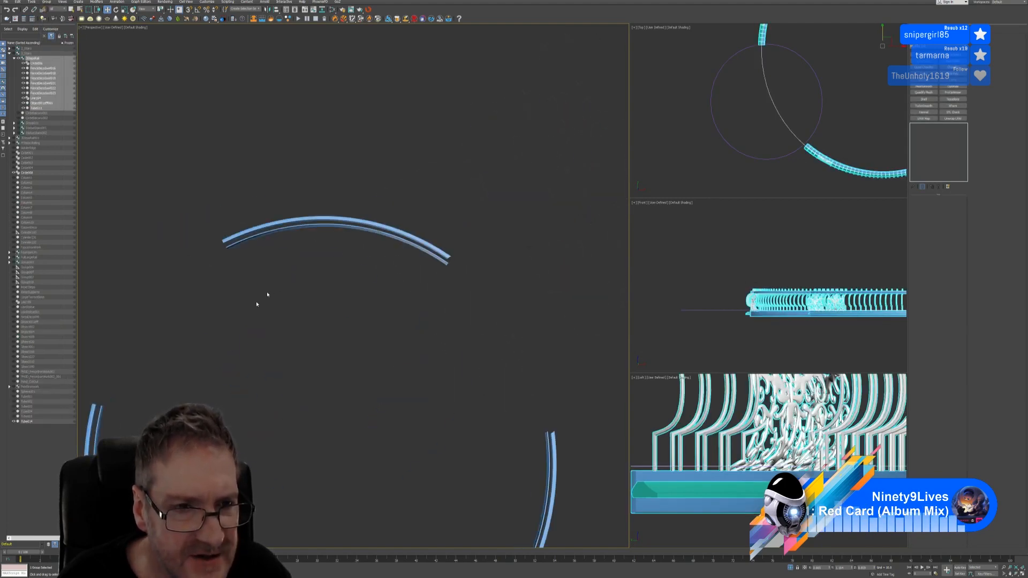
{"action": "middle_click_drag", "start_coordinate": [218, 357], "coordinate": [218, 360], "text": "alt"}
{"action": "scroll", "coordinate": [262, 371], "scroll_direction": "down", "scroll_amount": 3}
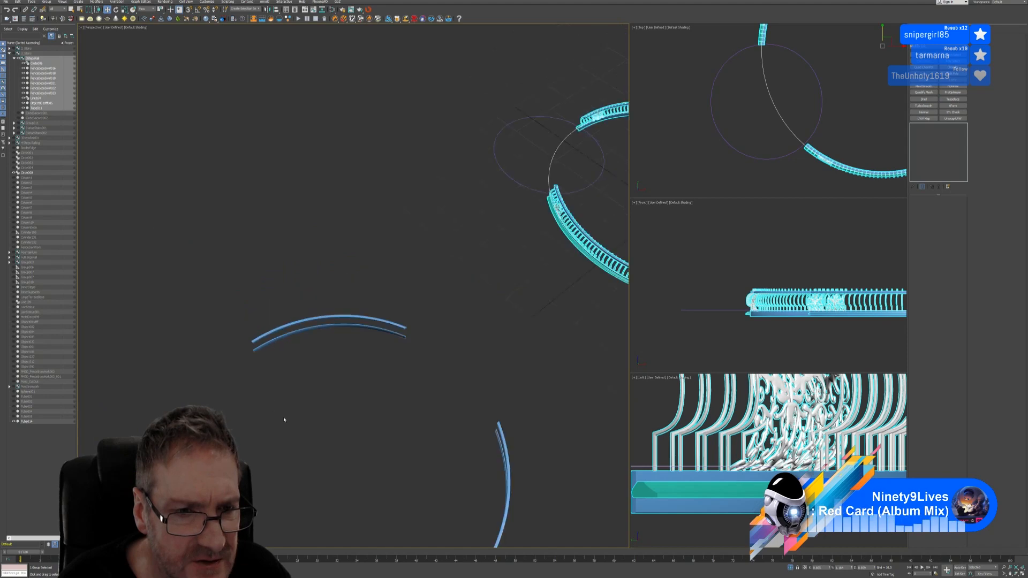
{"action": "middle_click_drag", "start_coordinate": [283, 420], "coordinate": [317, 233]}
{"action": "scroll", "coordinate": [239, 344], "scroll_direction": "up", "scroll_amount": 4}
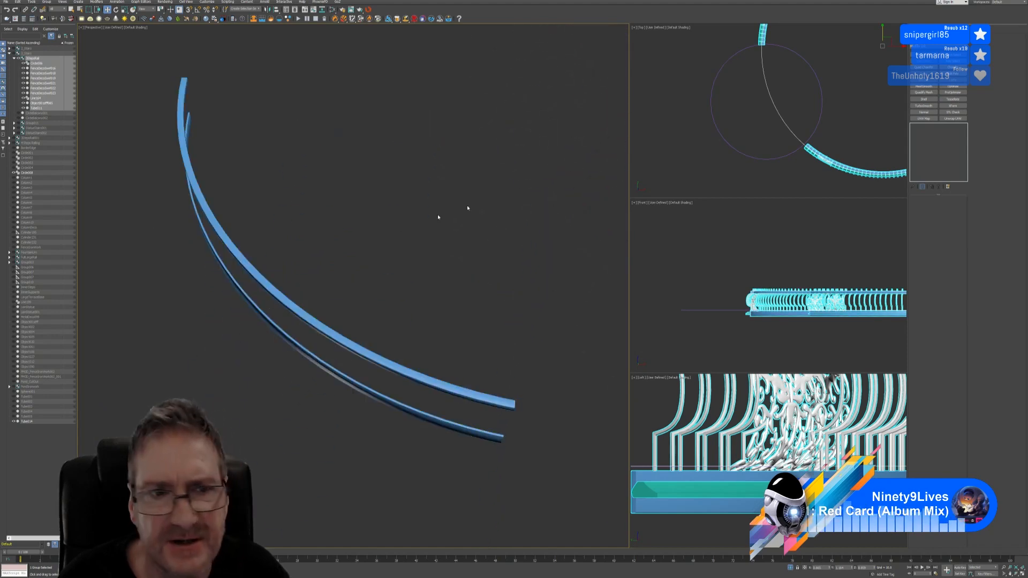
{"action": "scroll", "coordinate": [225, 158], "scroll_direction": "down", "scroll_amount": 5}
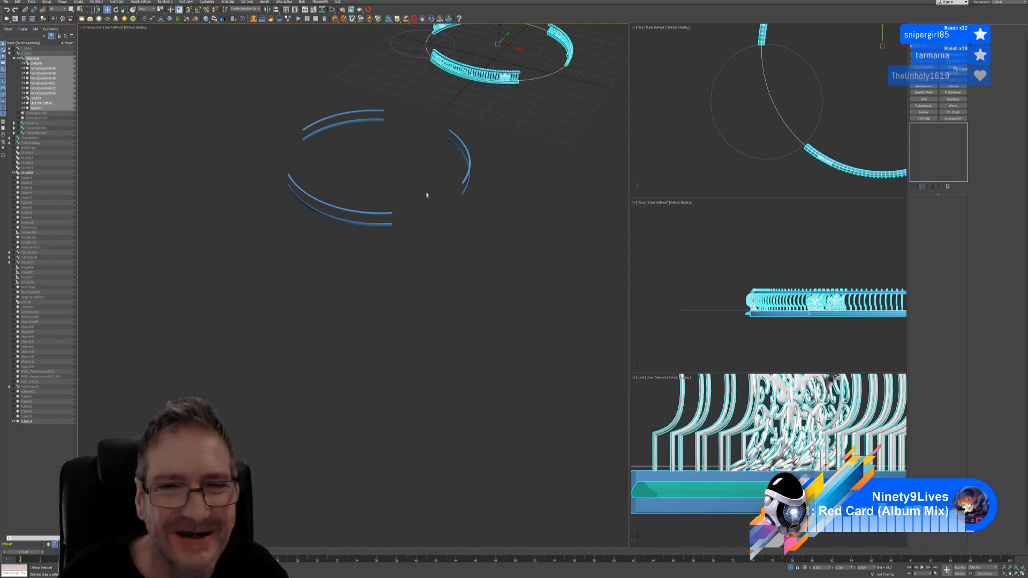
Frame the copied rail's lower arc in the Top view and select the copied rail mesh
{"action": "middle_click_drag", "start_coordinate": [754, 134], "coordinate": [710, 122]}
{"action": "scroll", "coordinate": [710, 122], "scroll_direction": "down", "scroll_amount": 2}
{"action": "scroll", "coordinate": [710, 124], "scroll_direction": "down", "scroll_amount": 8}
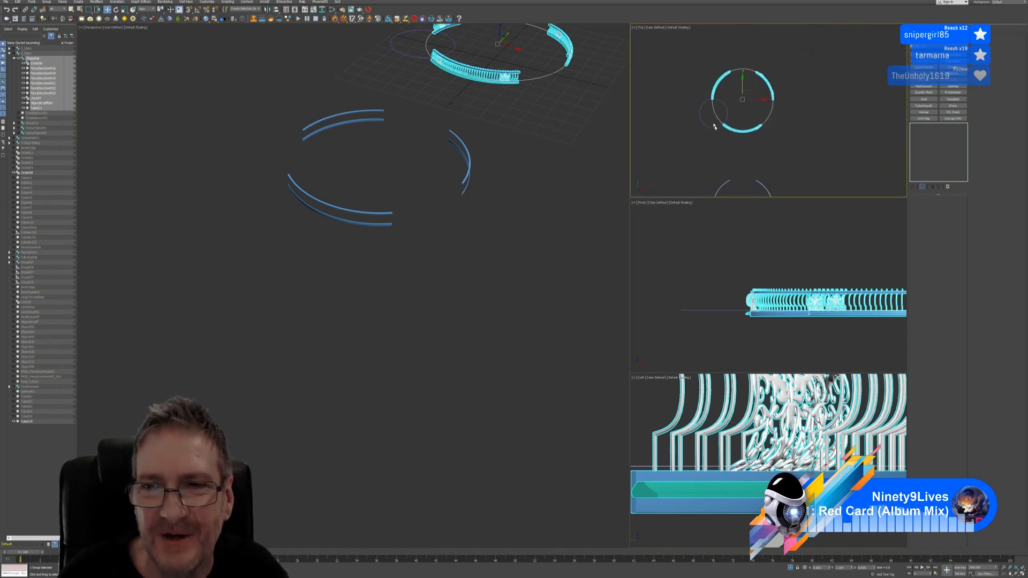
{"action": "middle_click_drag", "start_coordinate": [744, 163], "coordinate": [757, 125]}
{"action": "scroll", "coordinate": [749, 138], "scroll_direction": "up", "scroll_amount": 5}
{"action": "scroll", "coordinate": [737, 137], "scroll_direction": "up", "scroll_amount": 6}
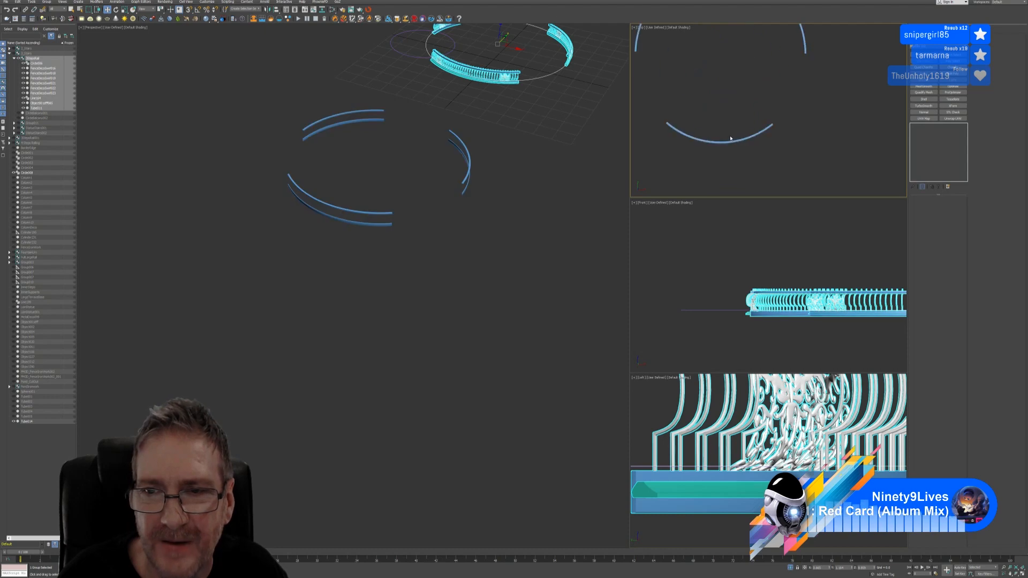
{"action": "scroll", "coordinate": [790, 136], "scroll_direction": "up", "scroll_amount": 3}
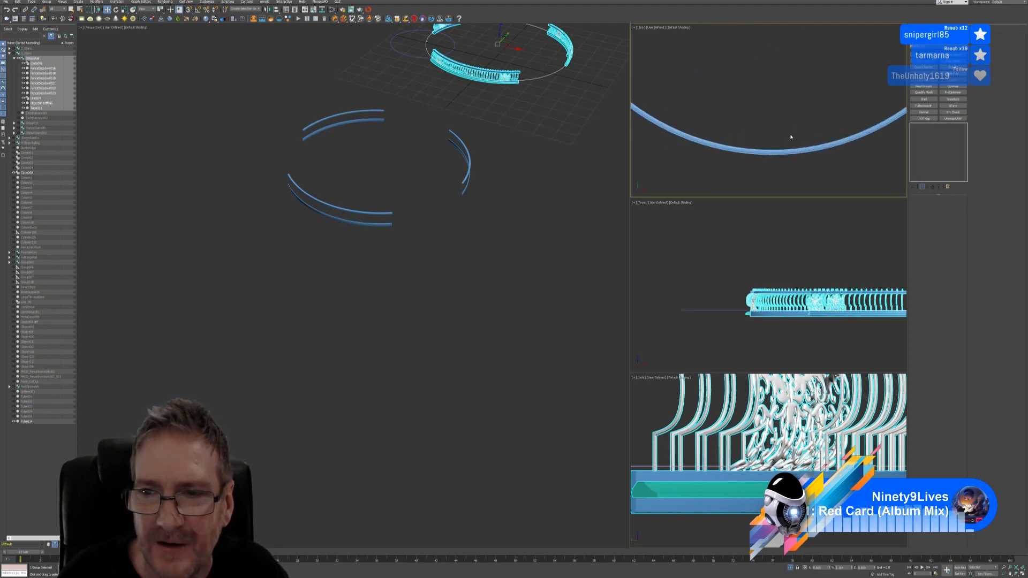
{"action": "scroll", "coordinate": [761, 140], "scroll_direction": "up", "scroll_amount": 2}
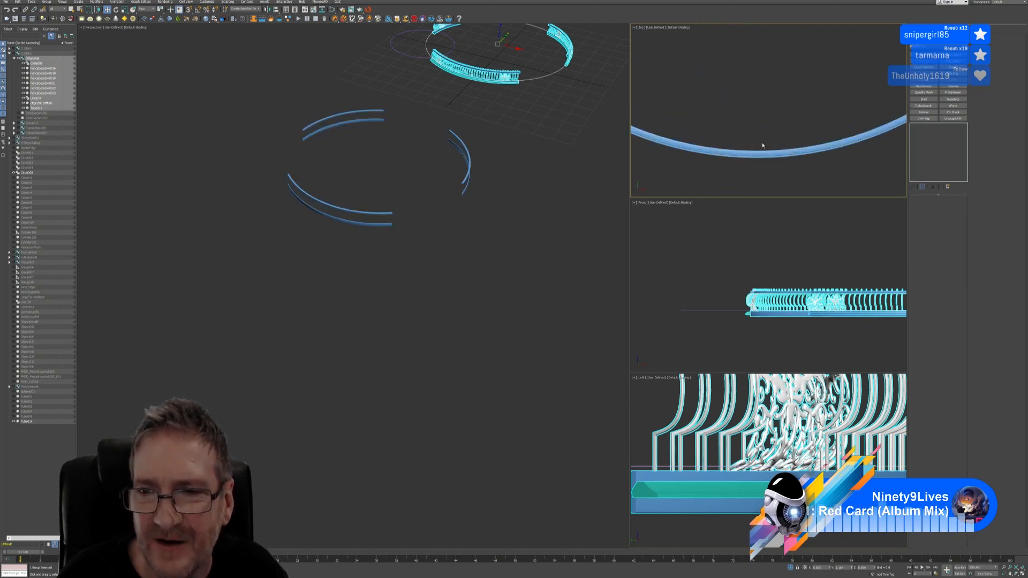
{"action": "left_click", "coordinate": [878, 128]}
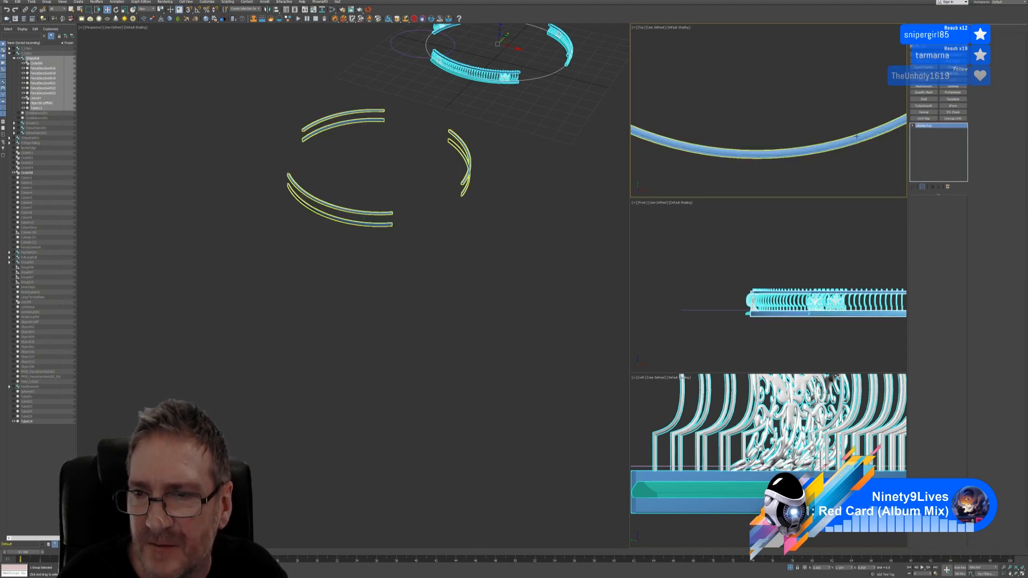
Try to slice the copied rail's lower arc in the Top view with QuickSlice at polygon level
{"action": "left_click", "coordinate": [927, 333]}
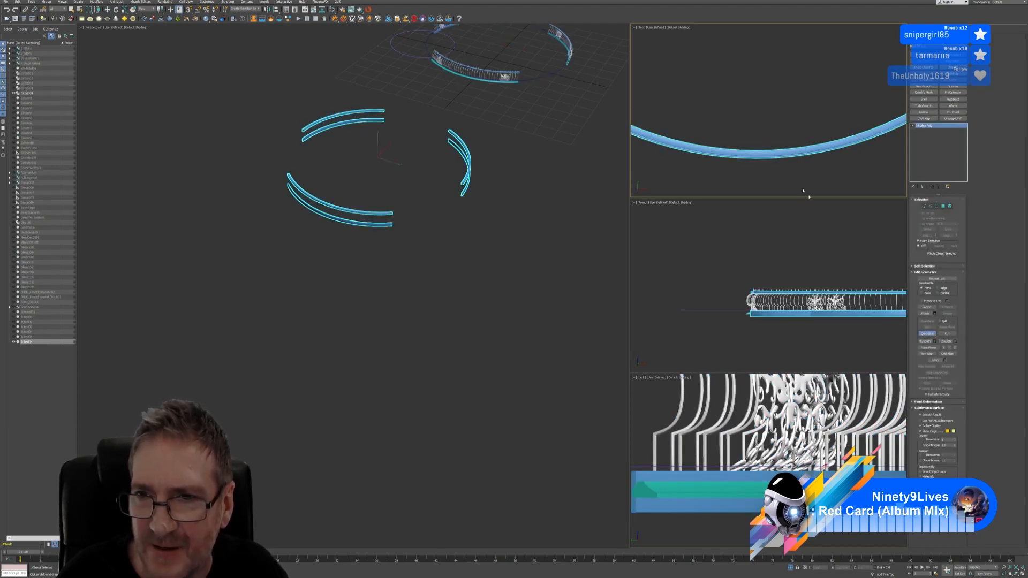
{"action": "left_click", "coordinate": [942, 207]}
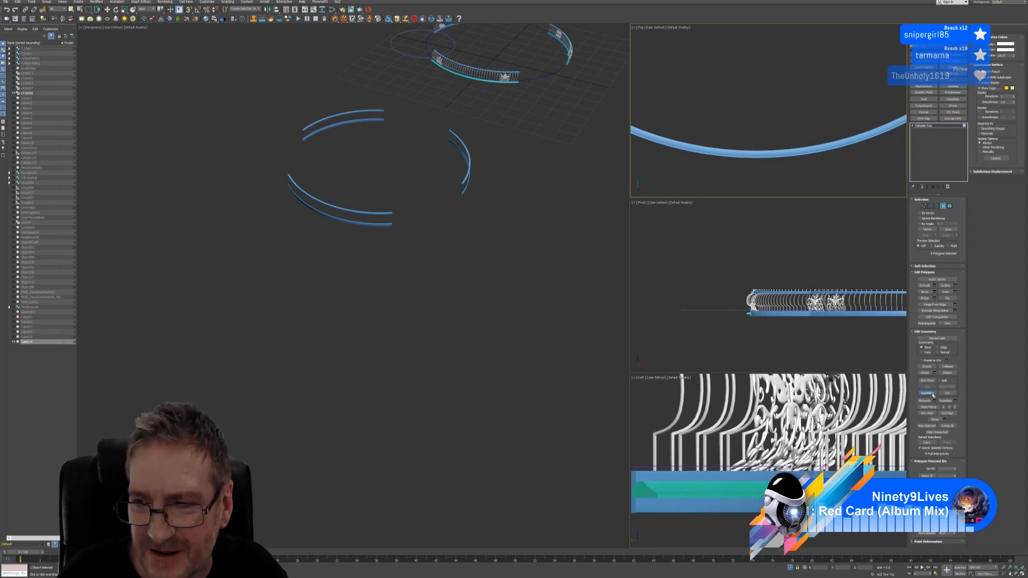
{"action": "key", "text": "w"}
{"action": "left_click_drag", "start_coordinate": [761, 159], "coordinate": [760, 173]}
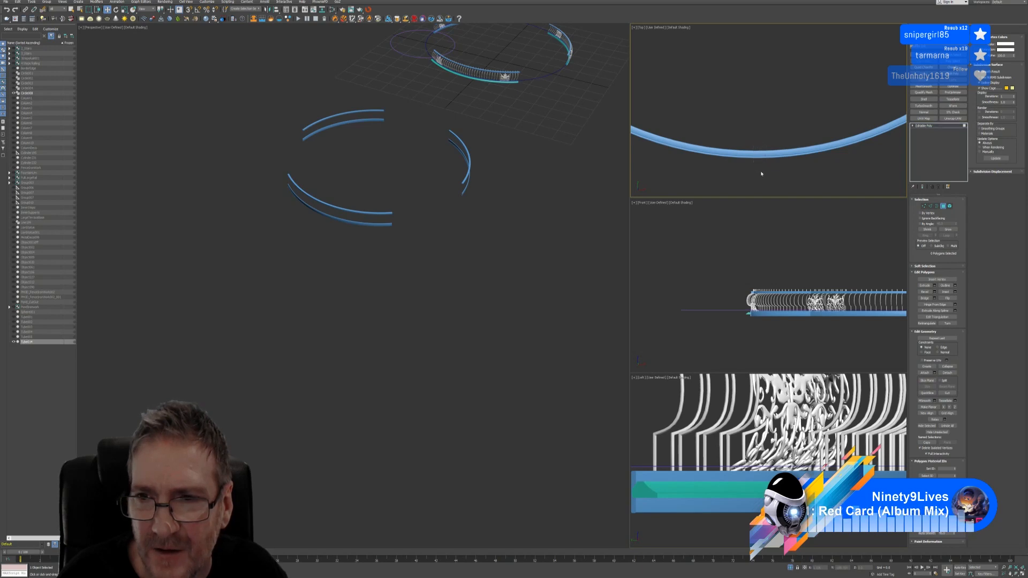
{"action": "scroll", "coordinate": [825, 177], "scroll_direction": "down", "scroll_amount": 2}
{"action": "scroll", "coordinate": [813, 166], "scroll_direction": "down", "scroll_amount": 2}
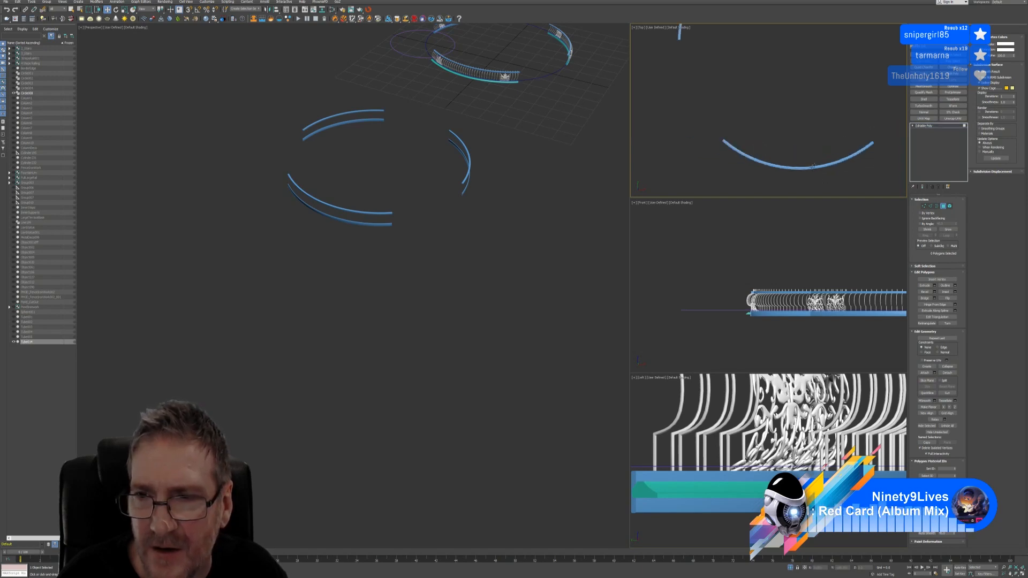
{"action": "left_click", "coordinate": [943, 206]}
Select a short polygon section across both the upper and lower rails near the middle of the copied rail's lower arc
{"action": "left_click", "coordinate": [752, 172]}
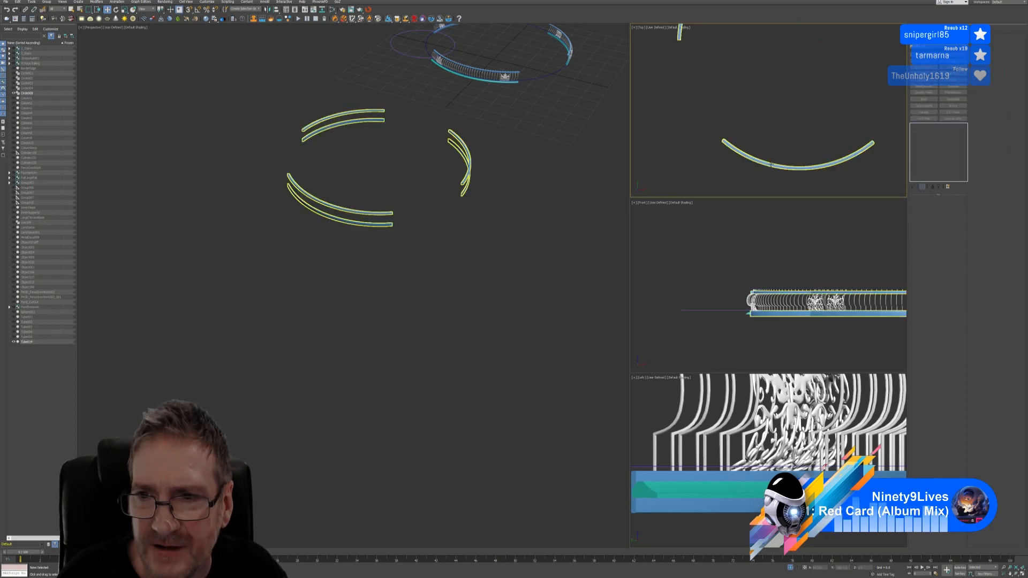
{"action": "left_click", "coordinate": [771, 165]}
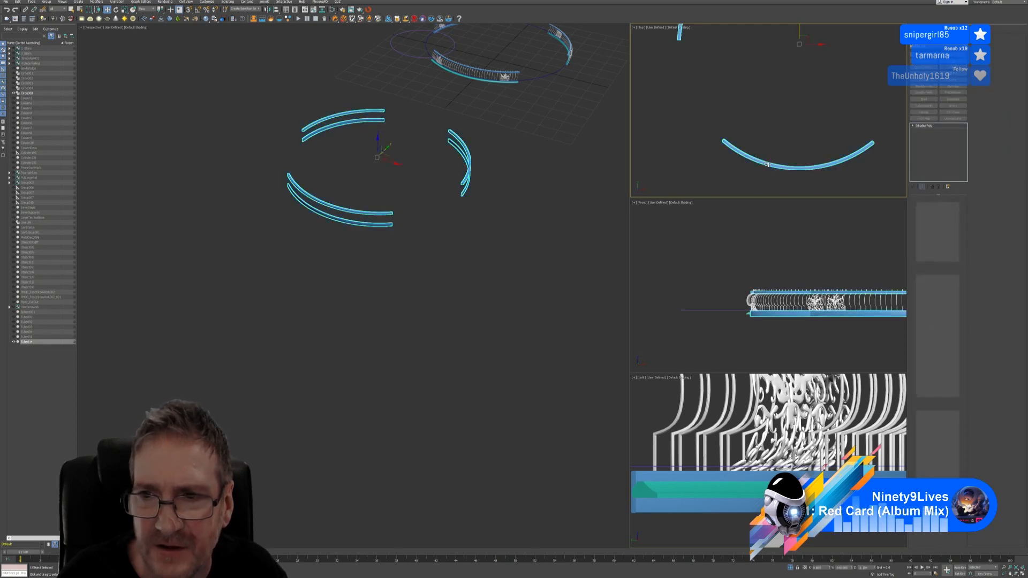
{"action": "left_click", "coordinate": [46, 1]}
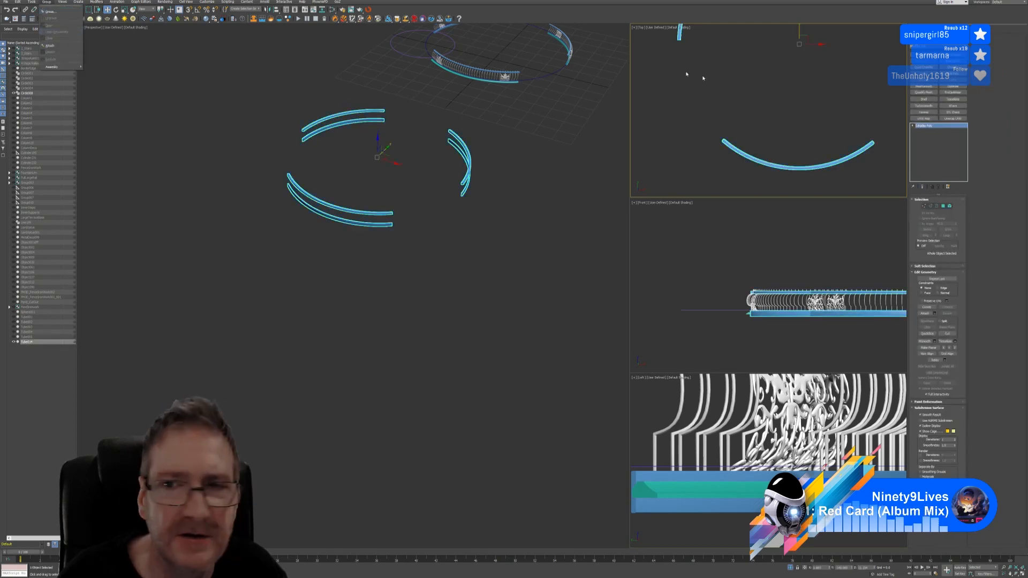
{"action": "left_click", "coordinate": [742, 116]}
{"action": "key", "text": "4"}
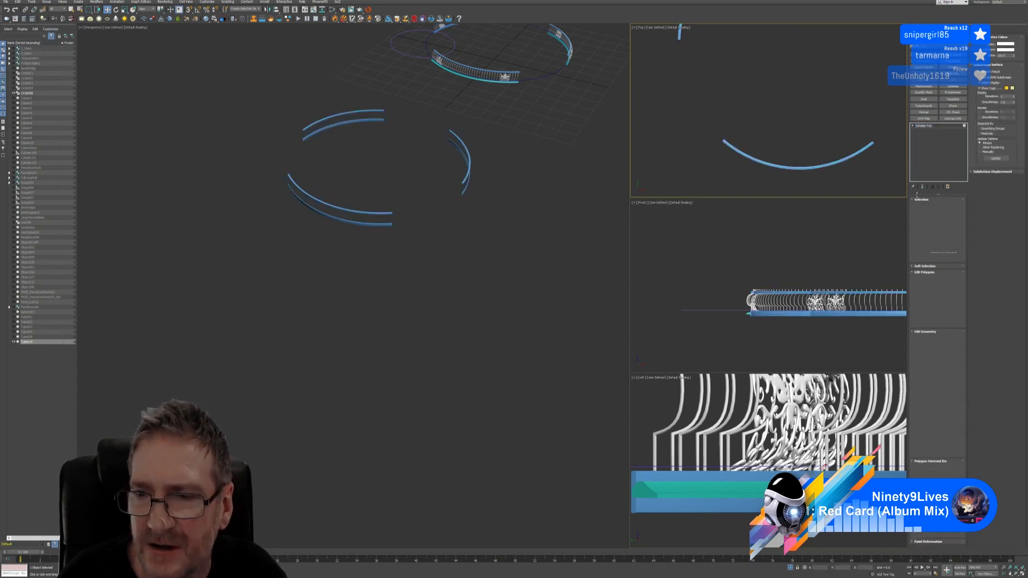
{"action": "scroll", "coordinate": [794, 170], "scroll_direction": "up", "scroll_amount": 3}
{"action": "left_click_drag", "start_coordinate": [804, 179], "coordinate": [804, 180]}
{"action": "scroll", "coordinate": [795, 137], "scroll_direction": "up", "scroll_amount": 4}
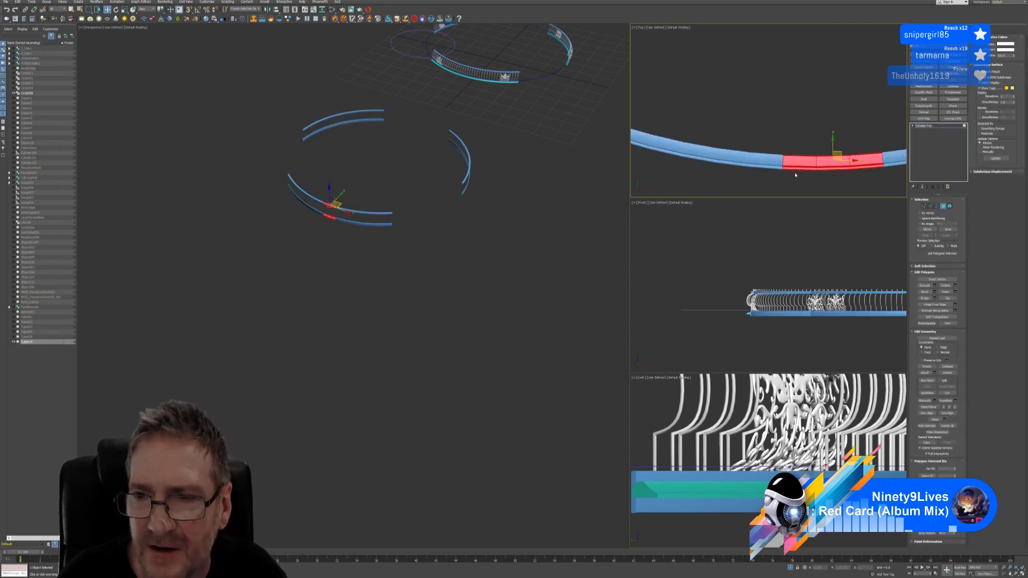
{"action": "middle_click_drag", "start_coordinate": [795, 133], "coordinate": [719, 98]}
{"action": "left_click", "coordinate": [704, 108]}
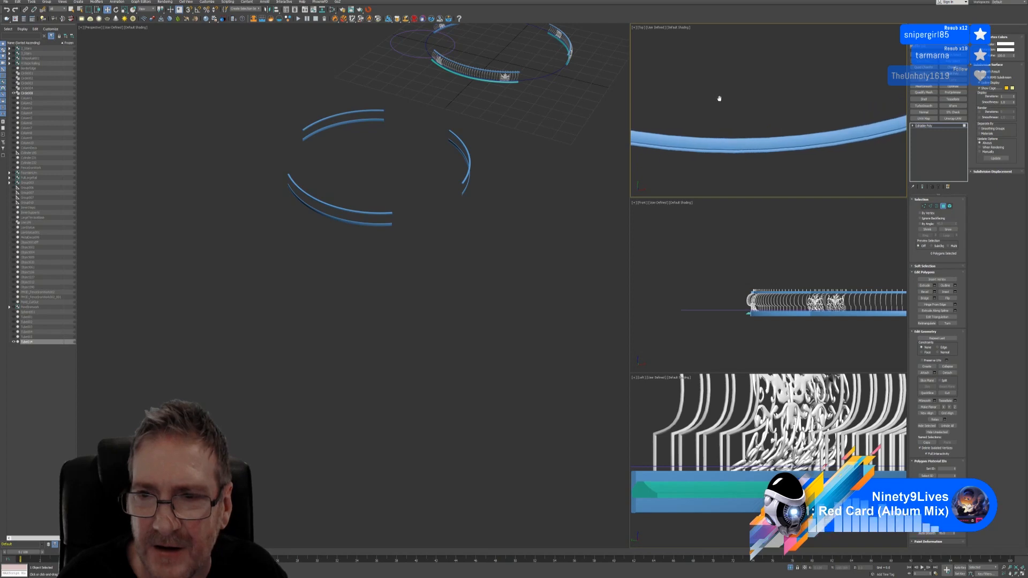
{"action": "left_click_drag", "start_coordinate": [714, 124], "coordinate": [721, 174]}
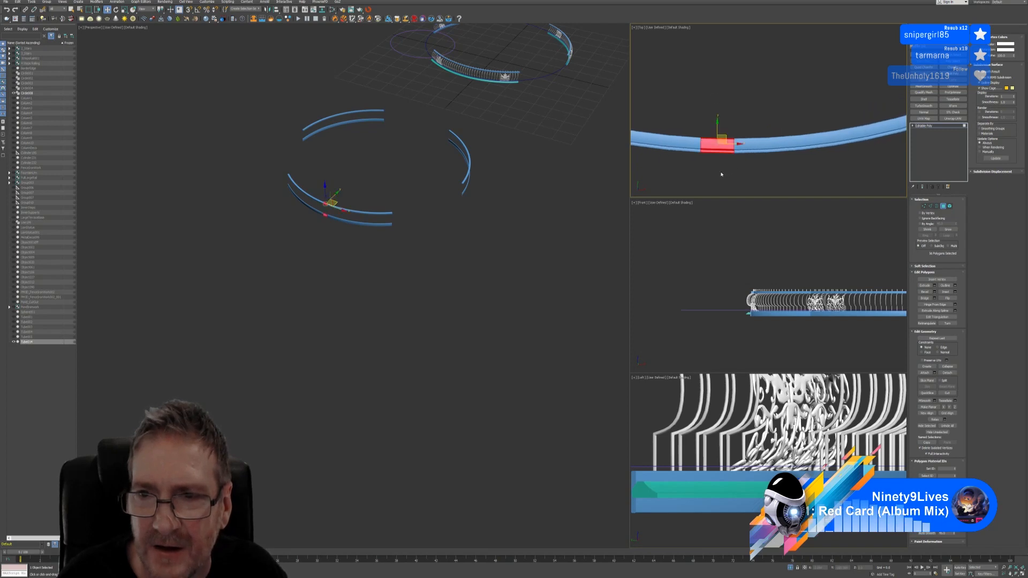
{"action": "scroll", "coordinate": [323, 221], "scroll_direction": "up", "scroll_amount": 5}
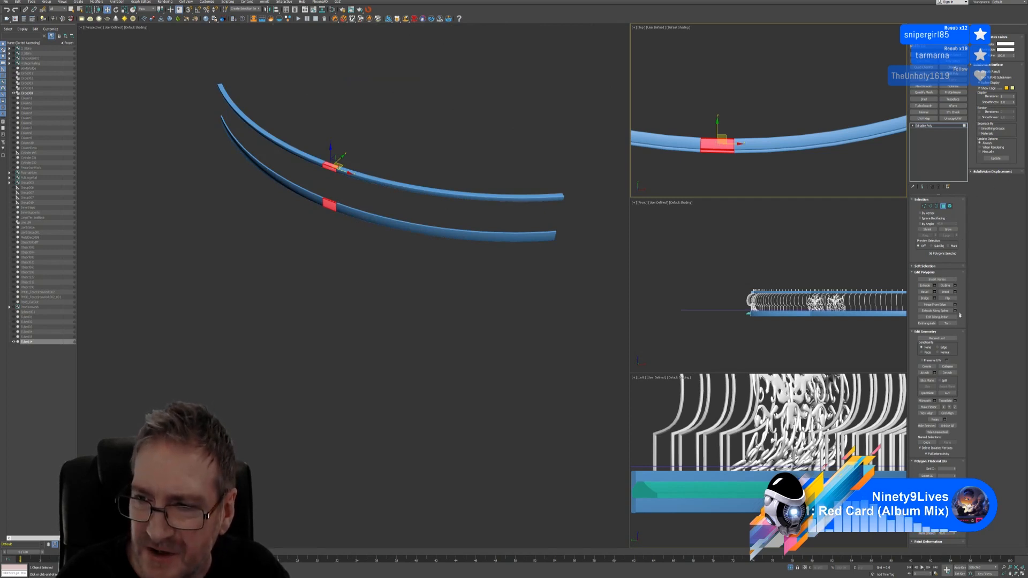
Detach the selected rail polygons as a separate object and delete the remaining copied rail arcs
{"action": "left_click", "coordinate": [952, 373]}
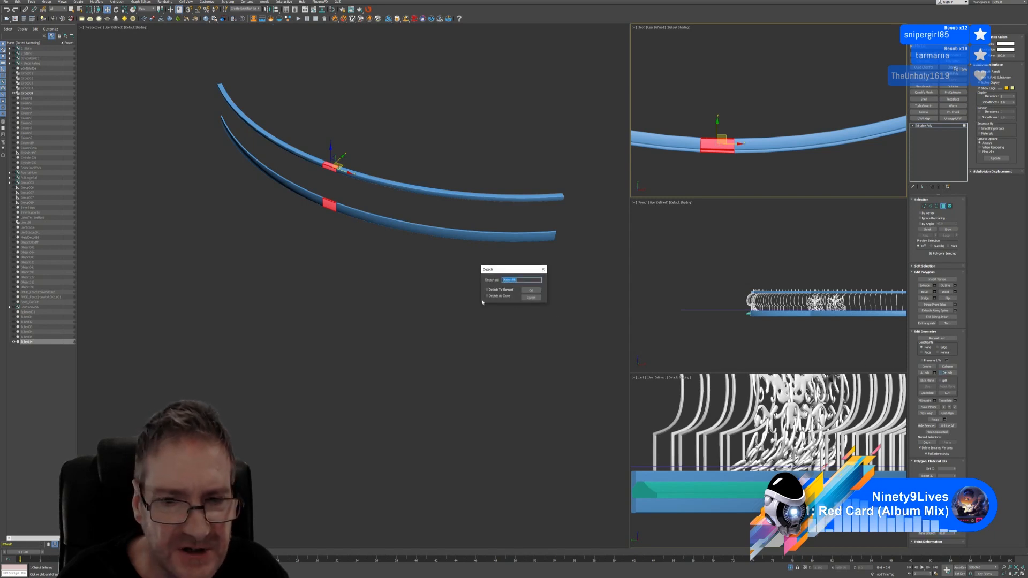
{"action": "left_click", "coordinate": [487, 296]}
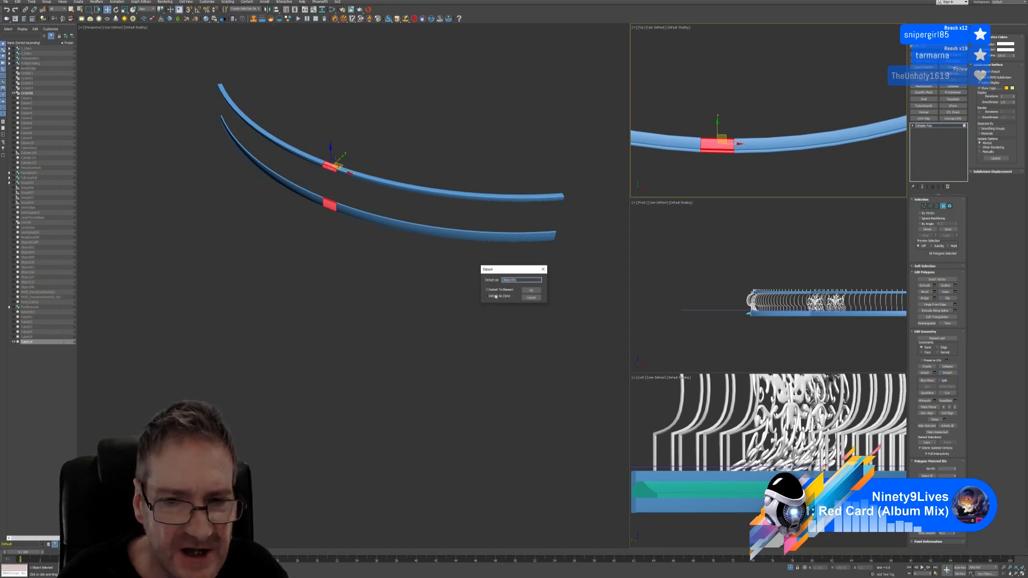
{"action": "left_click", "coordinate": [530, 291]}
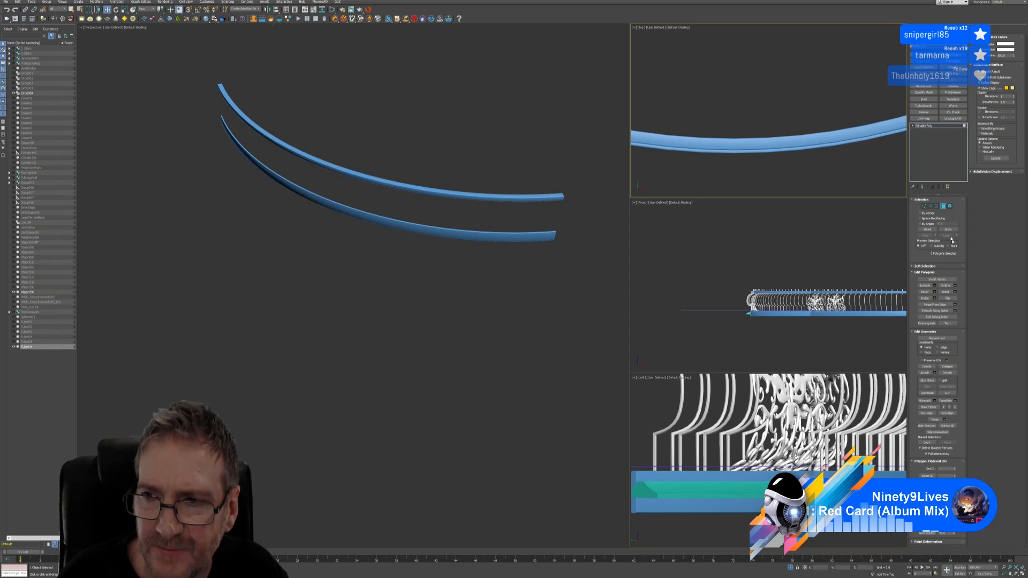
{"action": "left_click", "coordinate": [367, 240]}
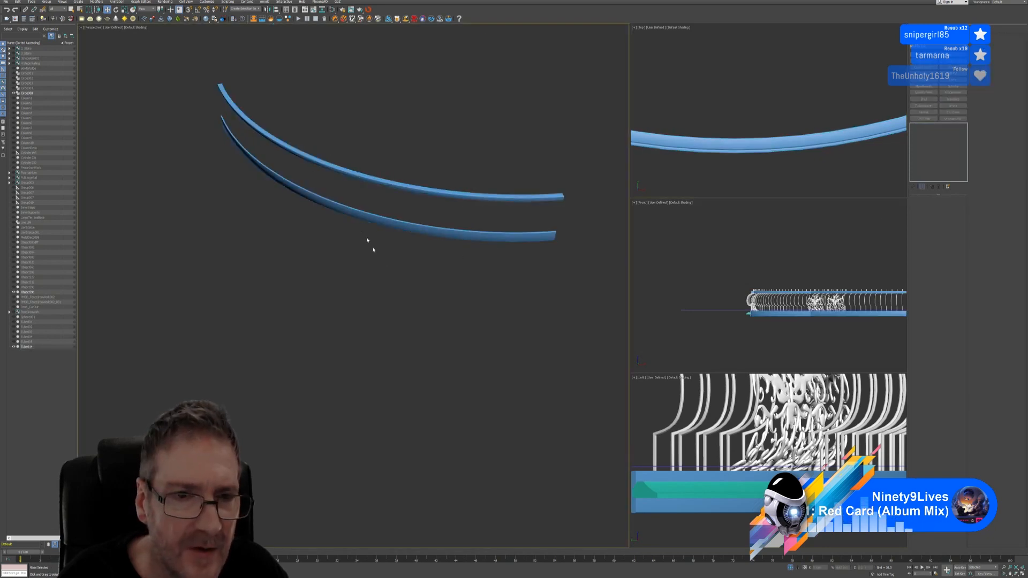
{"action": "left_click", "coordinate": [352, 171]}
{"action": "key", "text": "Delete"}
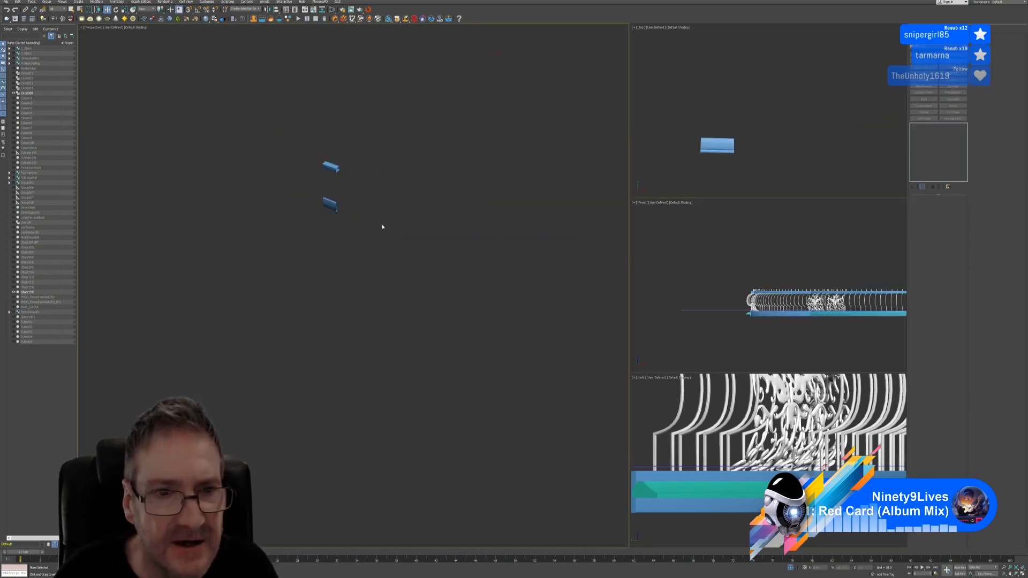
Cap the open borders at both ends of the detached upper and lower rail segments
{"action": "left_click", "coordinate": [330, 205]}
{"action": "scroll", "coordinate": [349, 186], "scroll_direction": "up", "scroll_amount": 5}
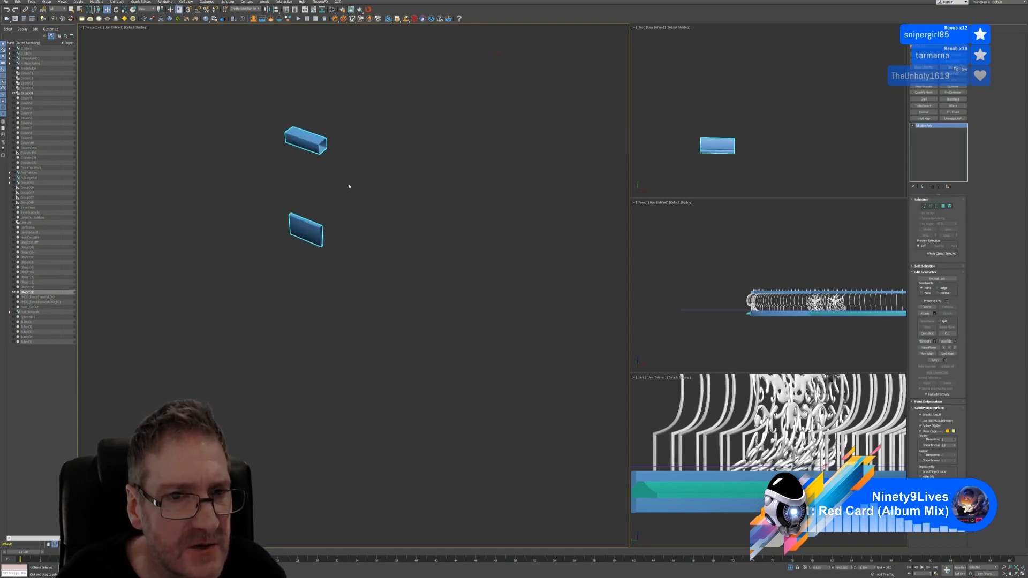
{"action": "scroll", "coordinate": [343, 185], "scroll_direction": "down", "scroll_amount": 3}
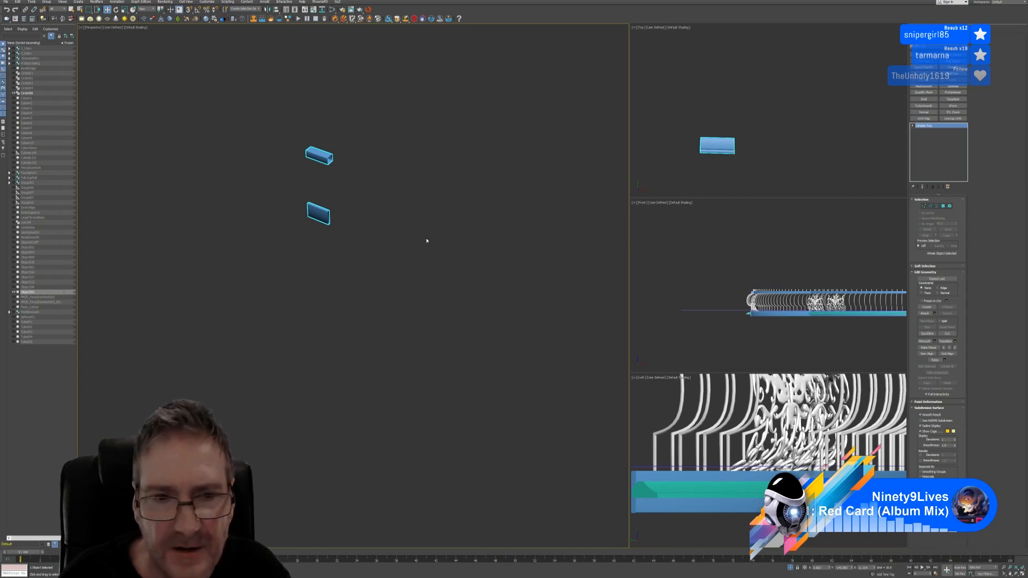
{"action": "left_click", "coordinate": [936, 207]}
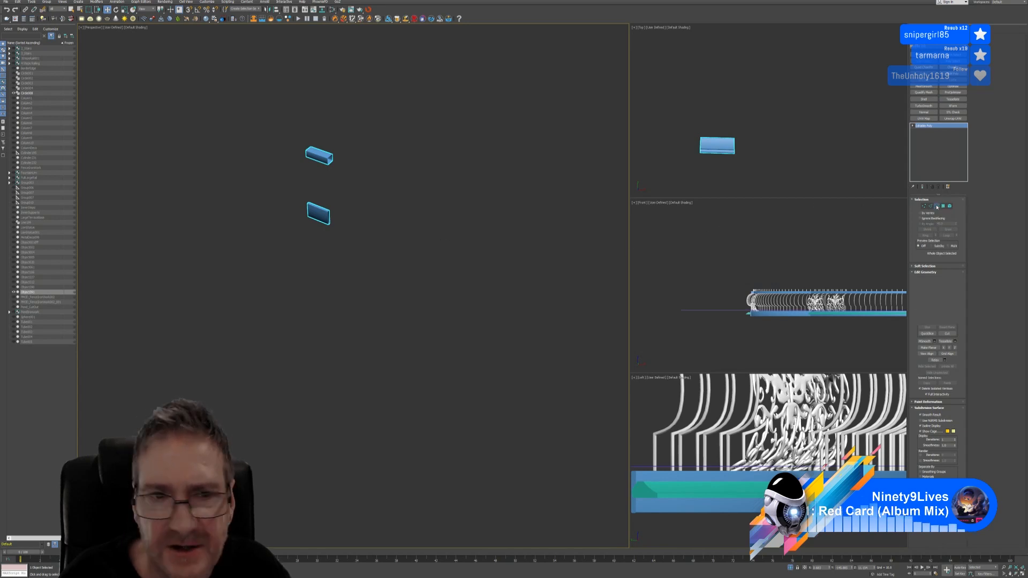
{"action": "scroll", "coordinate": [332, 159], "scroll_direction": "up", "scroll_amount": 3}
{"action": "left_click", "coordinate": [319, 156]}
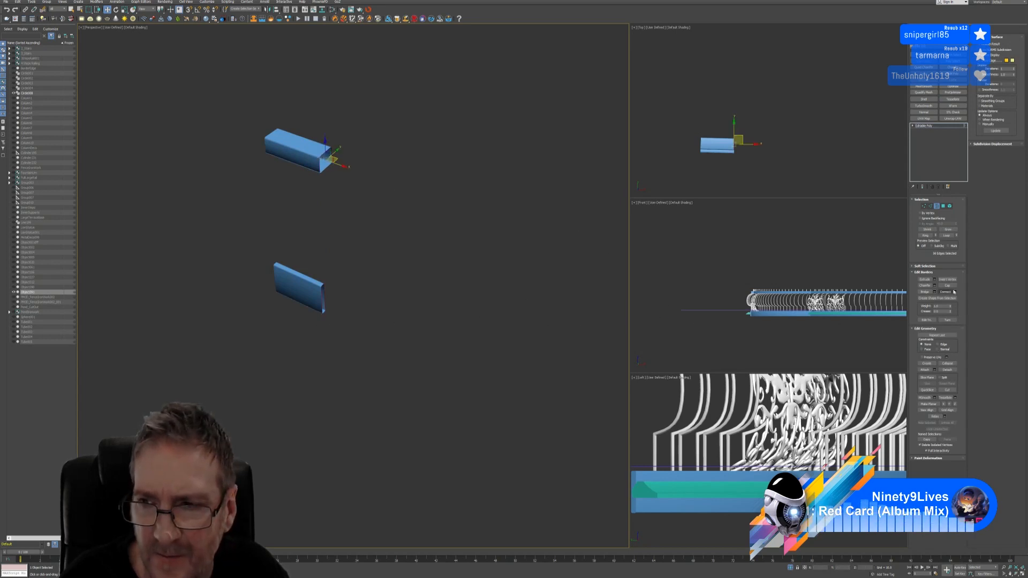
{"action": "middle_click_drag", "start_coordinate": [553, 305], "coordinate": [325, 213], "text": "alt"}
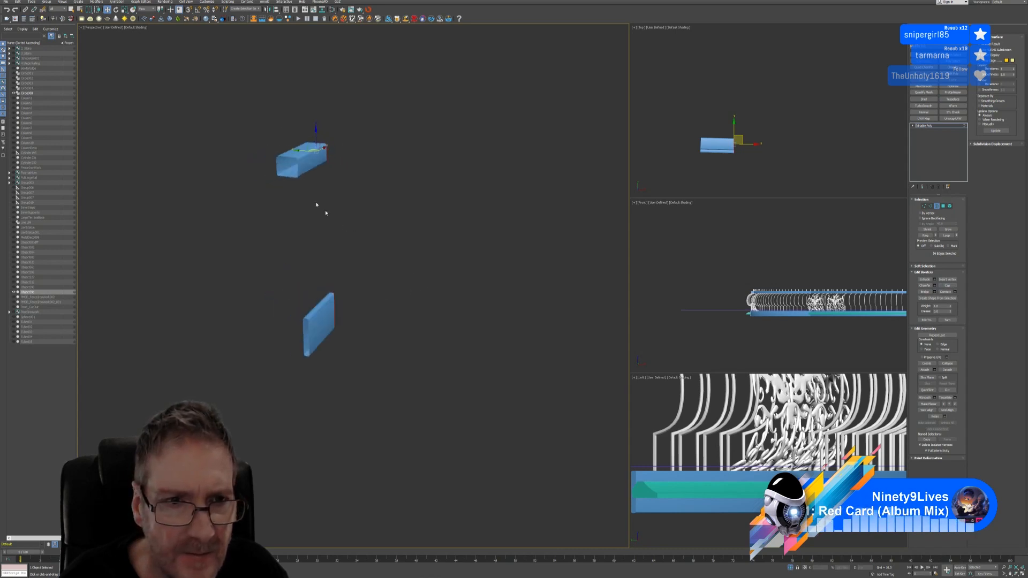
{"action": "left_click", "coordinate": [287, 177]}
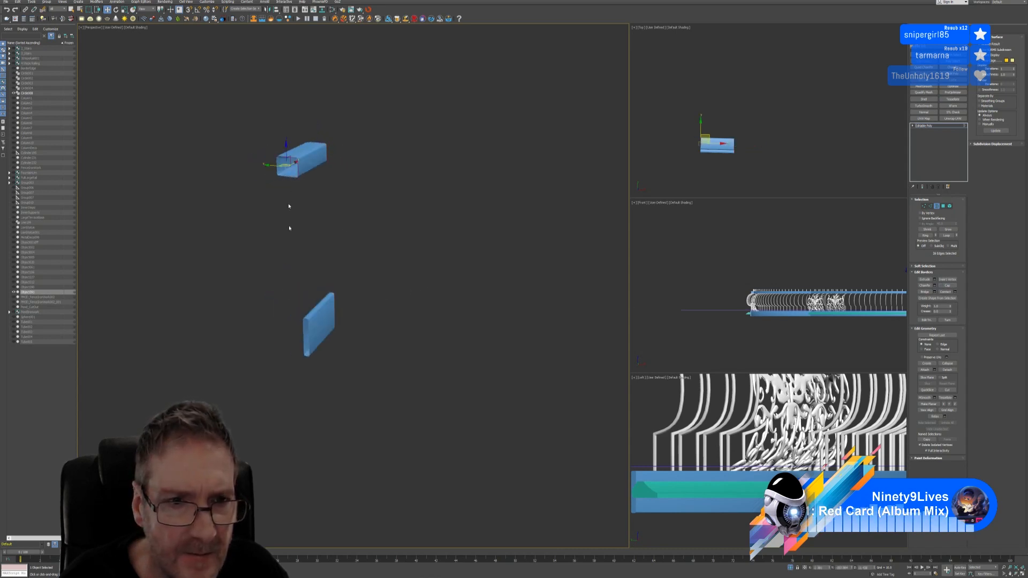
{"action": "left_click", "coordinate": [308, 340], "text": "ctrl"}
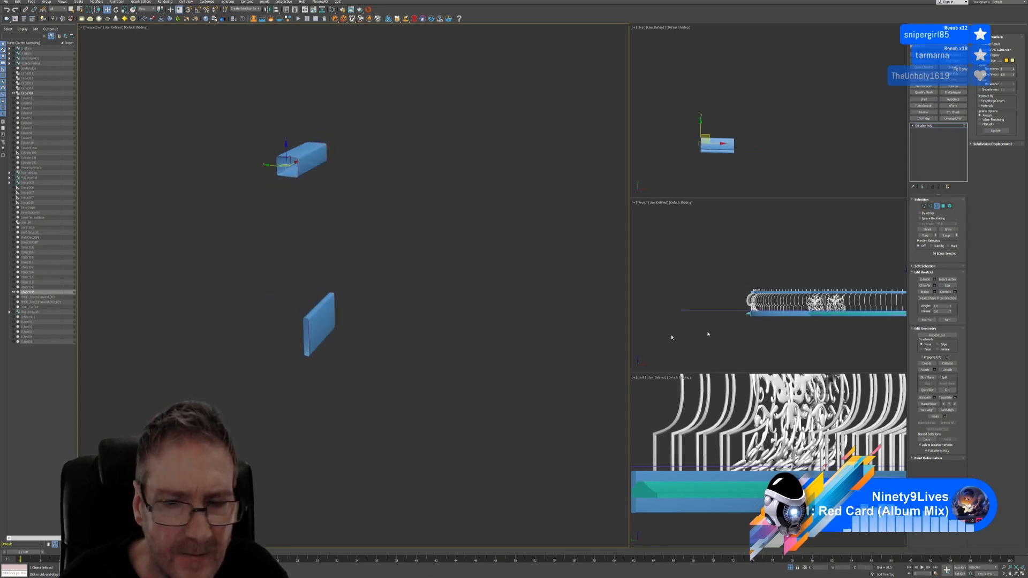
{"action": "left_click", "coordinate": [950, 286]}
Leave border level and centre the pivot of the detached rail segments on the object
{"action": "middle_click_drag", "start_coordinate": [460, 276], "coordinate": [391, 278], "text": "alt"}
{"action": "scroll", "coordinate": [391, 278], "scroll_direction": "down", "scroll_amount": 4}
{"action": "scroll", "coordinate": [392, 278], "scroll_direction": "down", "scroll_amount": 6}
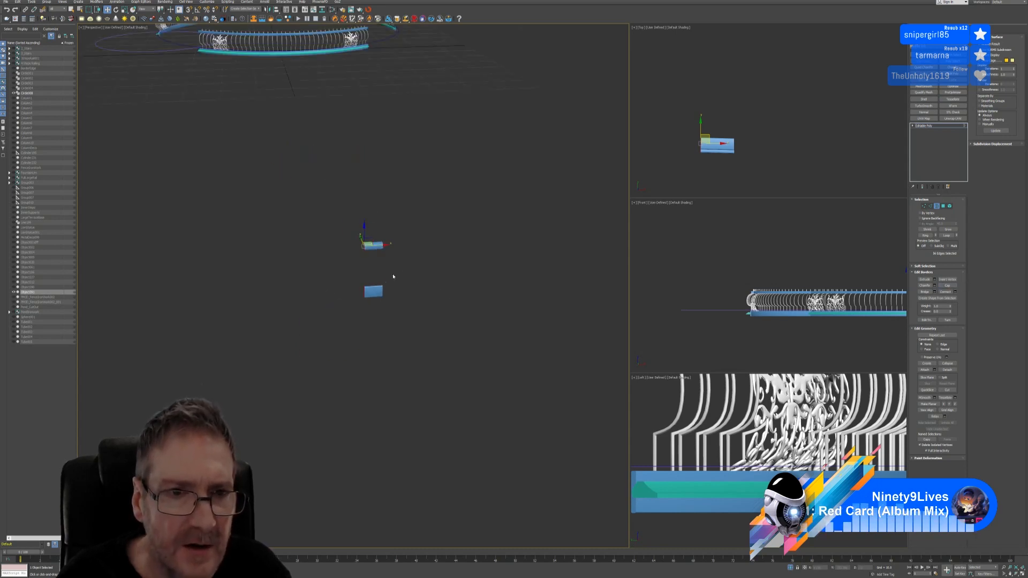
{"action": "middle_click_drag", "start_coordinate": [393, 194], "coordinate": [419, 281]}
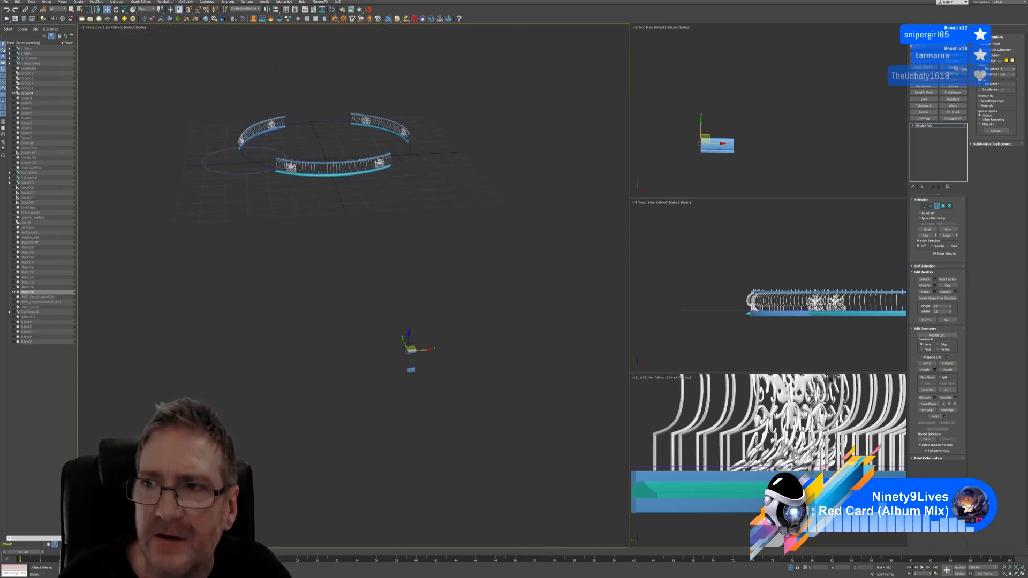
{"action": "left_click", "coordinate": [938, 205]}
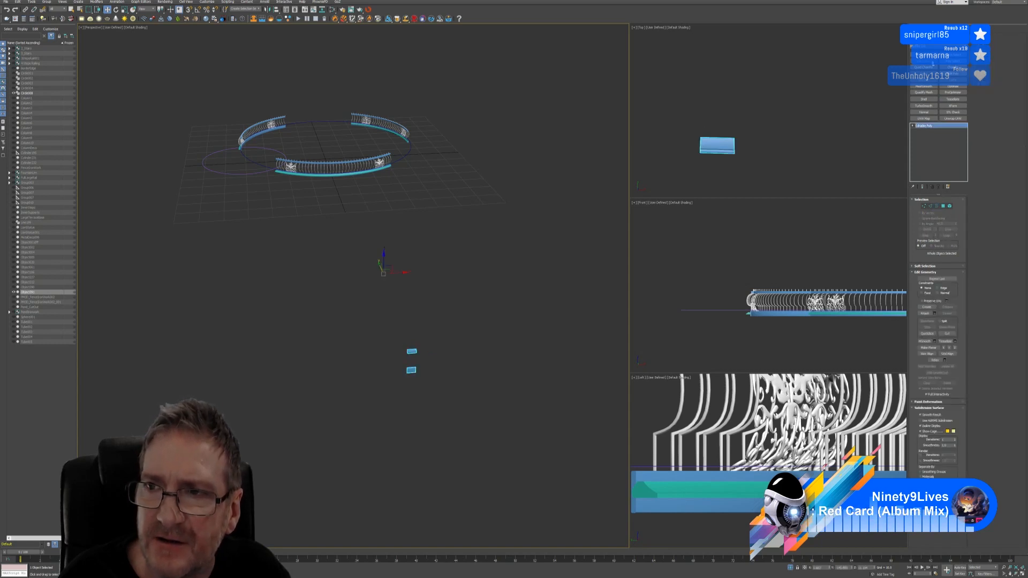
{"action": "left_click", "coordinate": [931, 33]}
{"action": "left_click", "coordinate": [938, 68]}
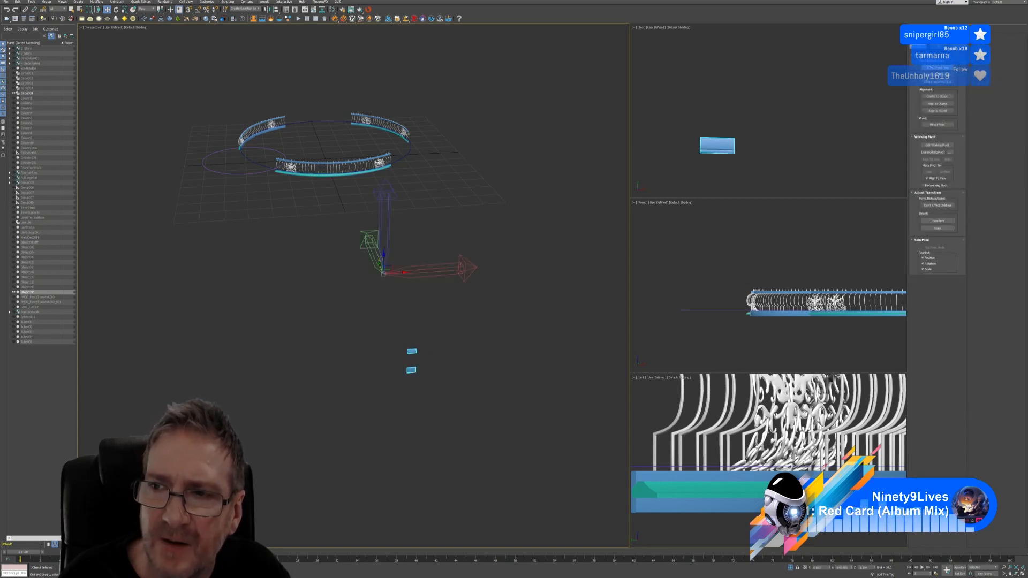
{"action": "left_click", "coordinate": [942, 98]}
{"action": "left_click", "coordinate": [938, 68]}
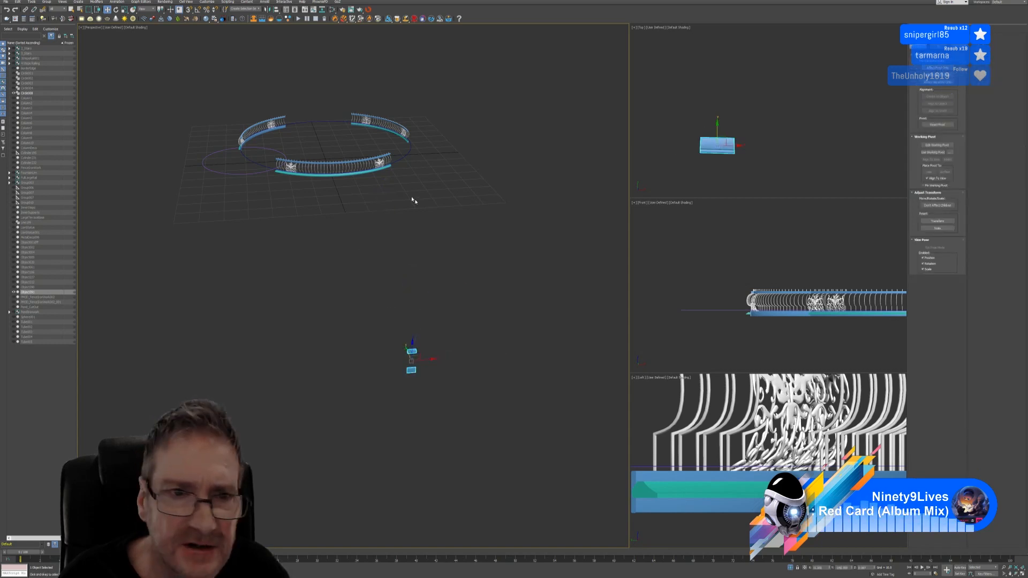
Move the rail segments in the Top view onto the lowest point of the small circle guide
{"action": "middle_click_drag", "start_coordinate": [413, 200], "coordinate": [435, 221]}
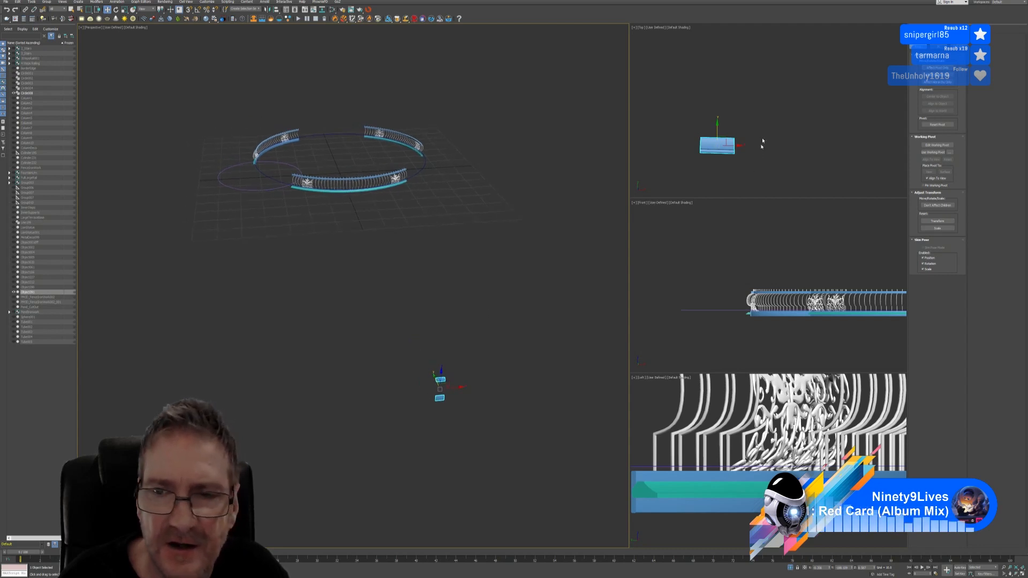
{"action": "scroll", "coordinate": [762, 142], "scroll_direction": "down", "scroll_amount": 5}
{"action": "scroll", "coordinate": [763, 140], "scroll_direction": "down", "scroll_amount": 5}
{"action": "middle_click_drag", "start_coordinate": [779, 99], "coordinate": [770, 141]}
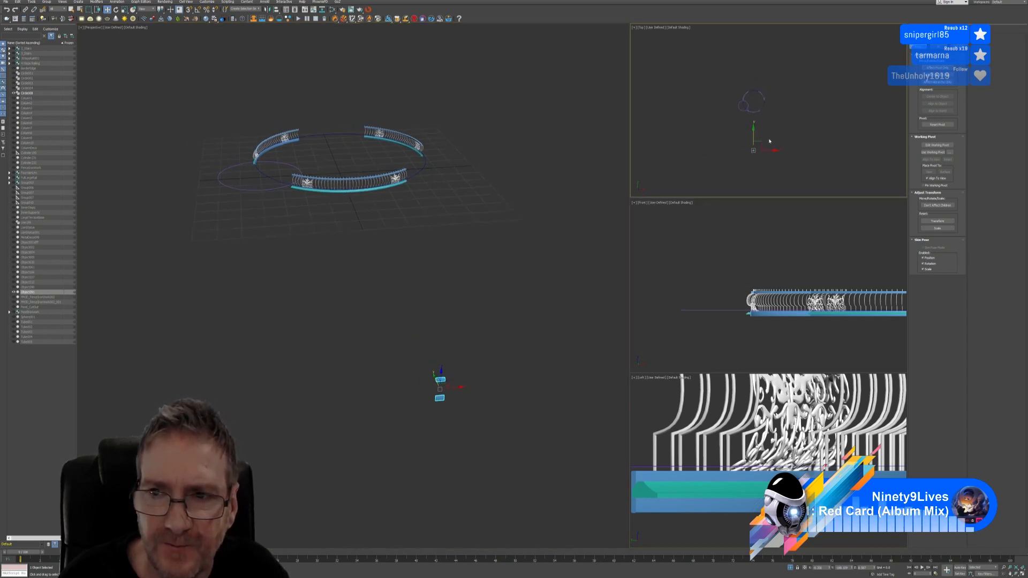
{"action": "left_click_drag", "start_coordinate": [759, 146], "coordinate": [746, 112]}
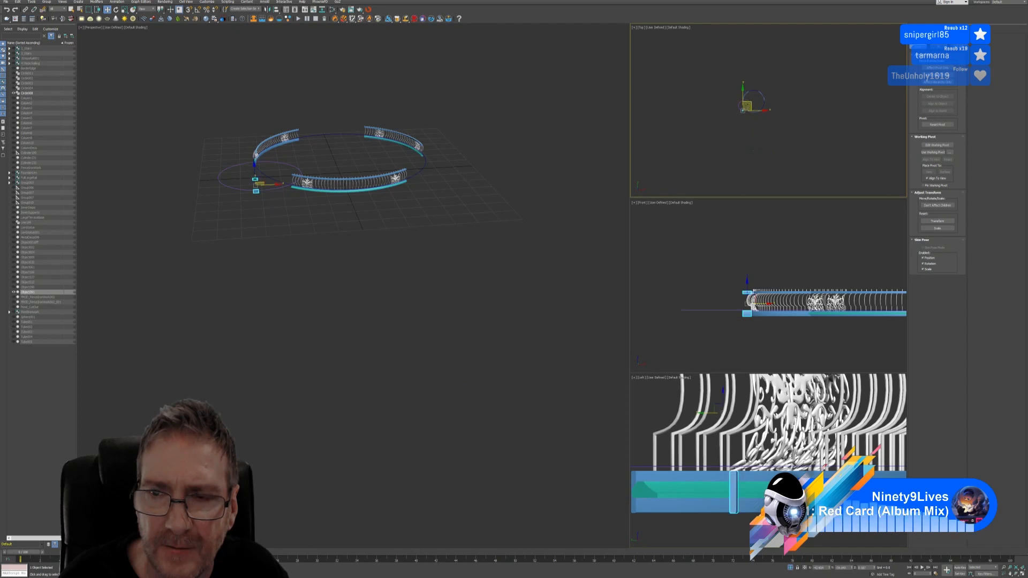
{"action": "scroll", "coordinate": [744, 114], "scroll_direction": "up", "scroll_amount": 3}
{"action": "scroll", "coordinate": [744, 113], "scroll_direction": "up", "scroll_amount": 6}
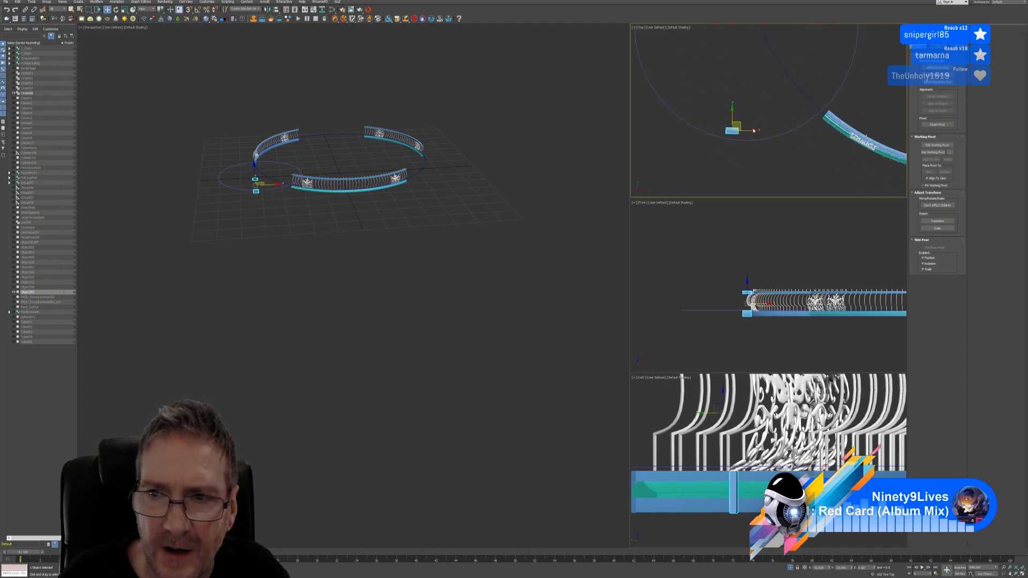
{"action": "left_click_drag", "start_coordinate": [731, 123], "coordinate": [752, 137]}
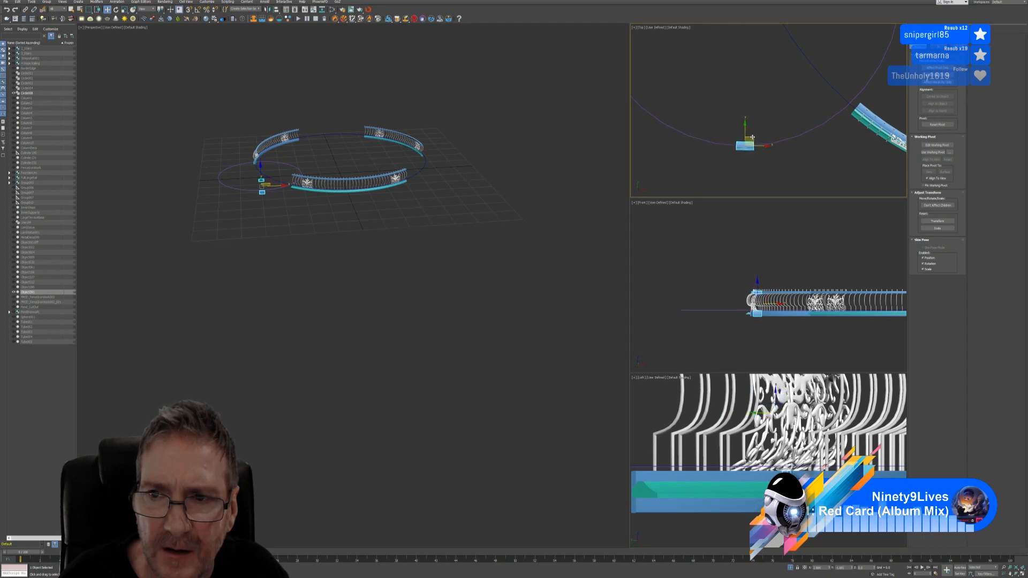
Raise the rail segments slightly along the Z axis relative to the circle guide and check their alignment from above
{"action": "middle_click_drag", "start_coordinate": [247, 217], "coordinate": [285, 233], "text": "alt"}
{"action": "scroll", "coordinate": [291, 225], "scroll_direction": "up", "scroll_amount": 10}
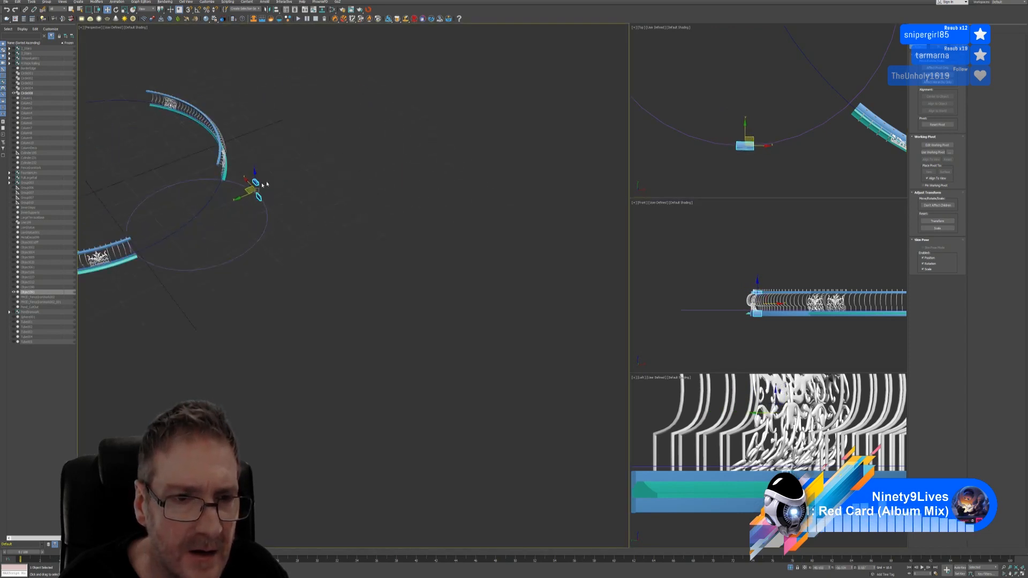
{"action": "scroll", "coordinate": [270, 211], "scroll_direction": "up", "scroll_amount": 4}
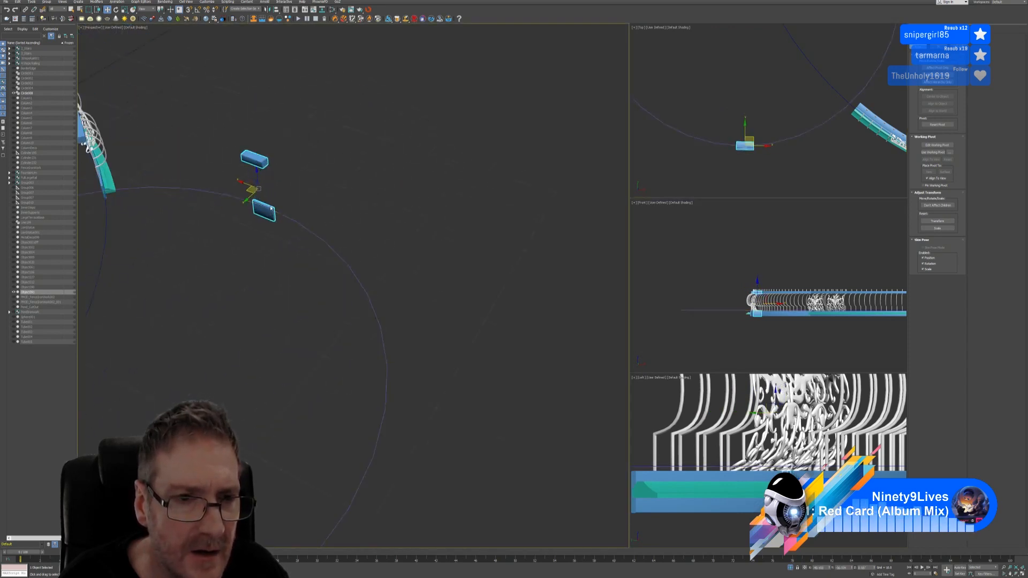
{"action": "middle_click_drag", "start_coordinate": [271, 207], "coordinate": [428, 201], "text": "alt"}
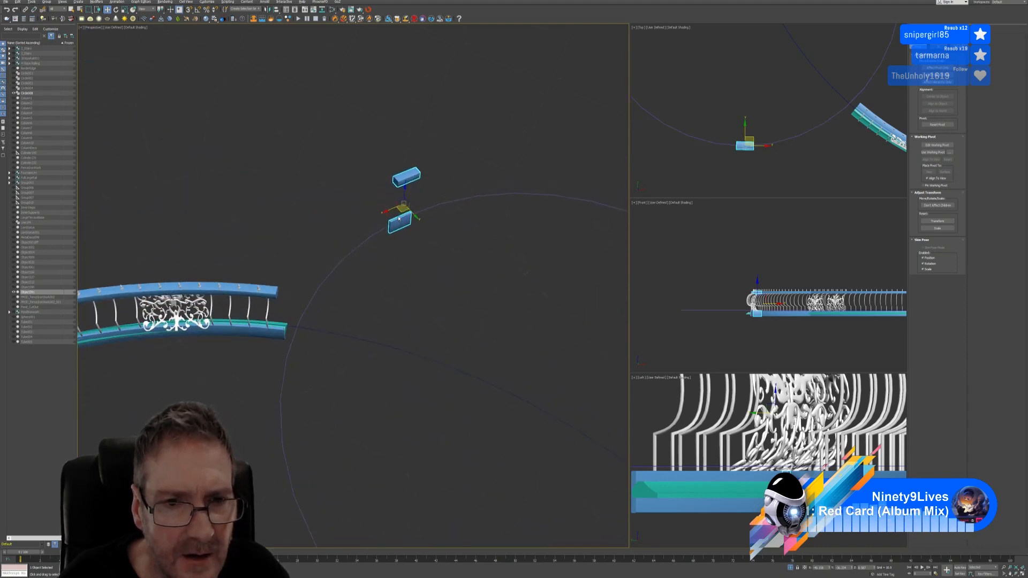
{"action": "scroll", "coordinate": [432, 197], "scroll_direction": "up", "scroll_amount": 3}
{"action": "left_click_drag", "start_coordinate": [411, 177], "coordinate": [412, 170]}
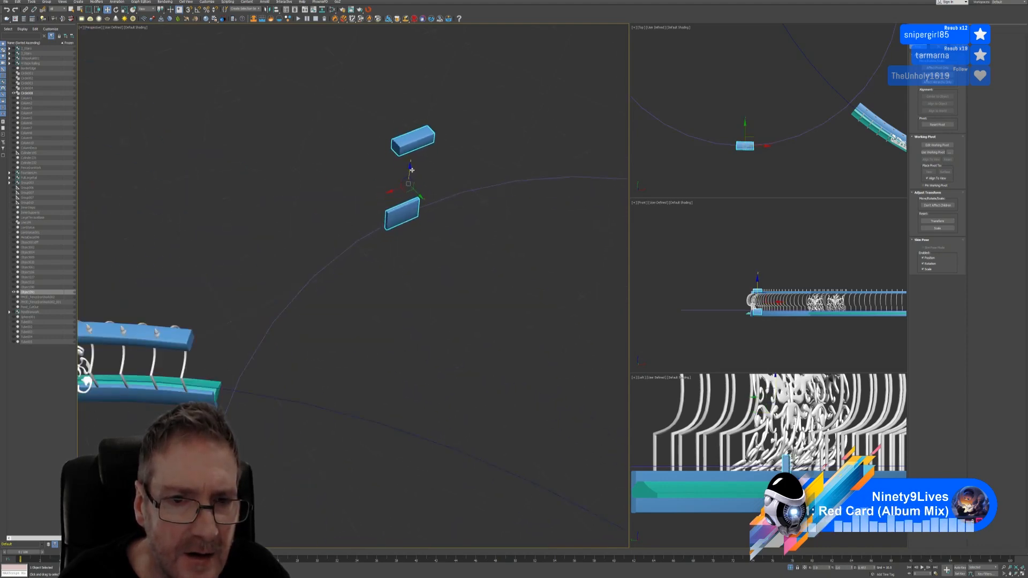
{"action": "middle_click_drag", "start_coordinate": [390, 225], "coordinate": [422, 198], "text": "alt"}
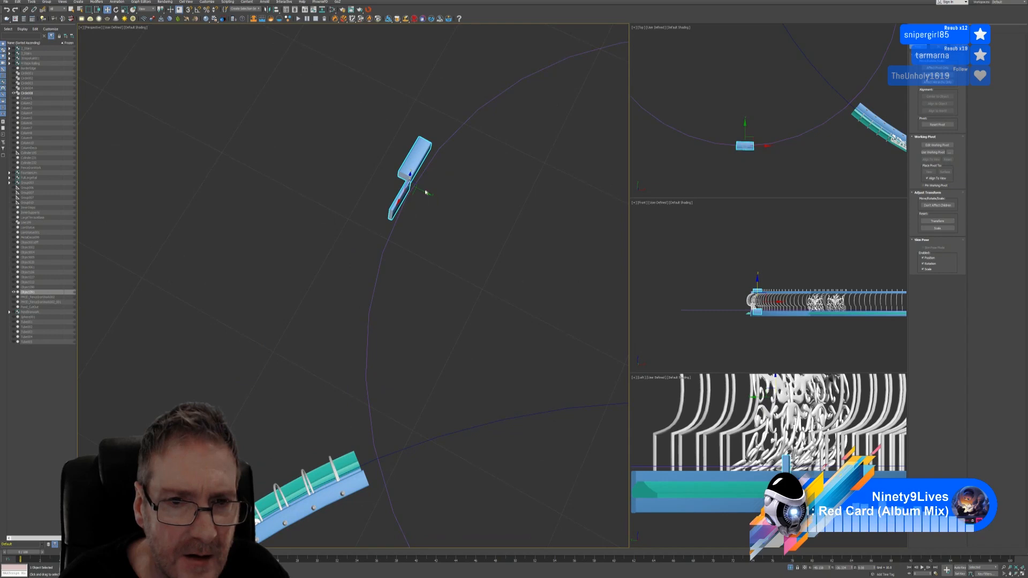
Nudge the detached rail segments in the horizontal plane and along Z to line them up with the circle guide
{"action": "left_click_drag", "start_coordinate": [425, 192], "coordinate": [429, 194]}
{"action": "middle_click_drag", "start_coordinate": [423, 234], "coordinate": [416, 168], "text": "alt"}
{"action": "left_click_drag", "start_coordinate": [415, 167], "coordinate": [415, 157]}
{"action": "middle_click_drag", "start_coordinate": [381, 219], "coordinate": [446, 224], "text": "alt"}
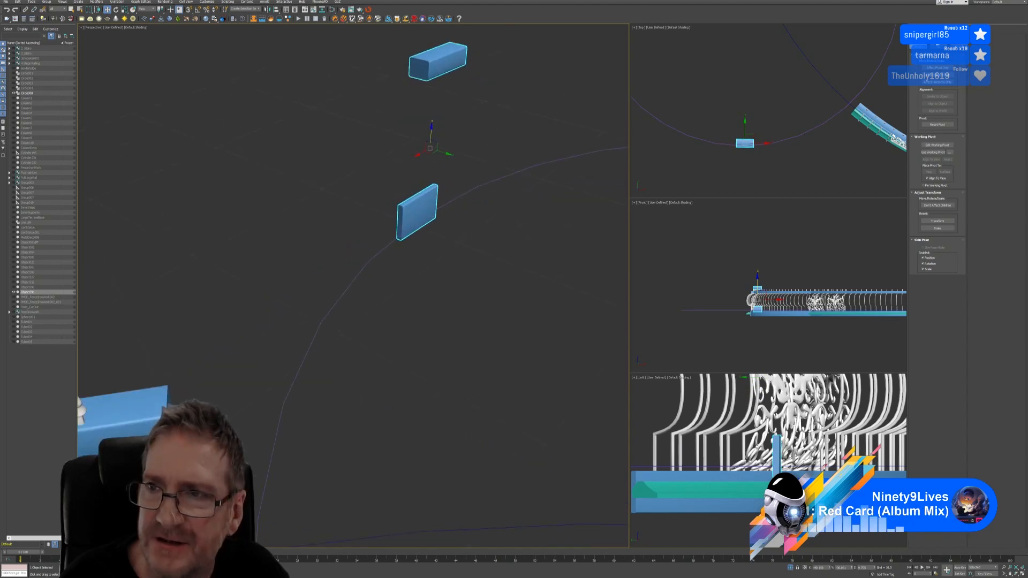
Select the end polygons of the upper and lower rail segments and extrude them along the small circle guide with Extrude Along Spline
{"action": "left_click", "coordinate": [923, 31]}
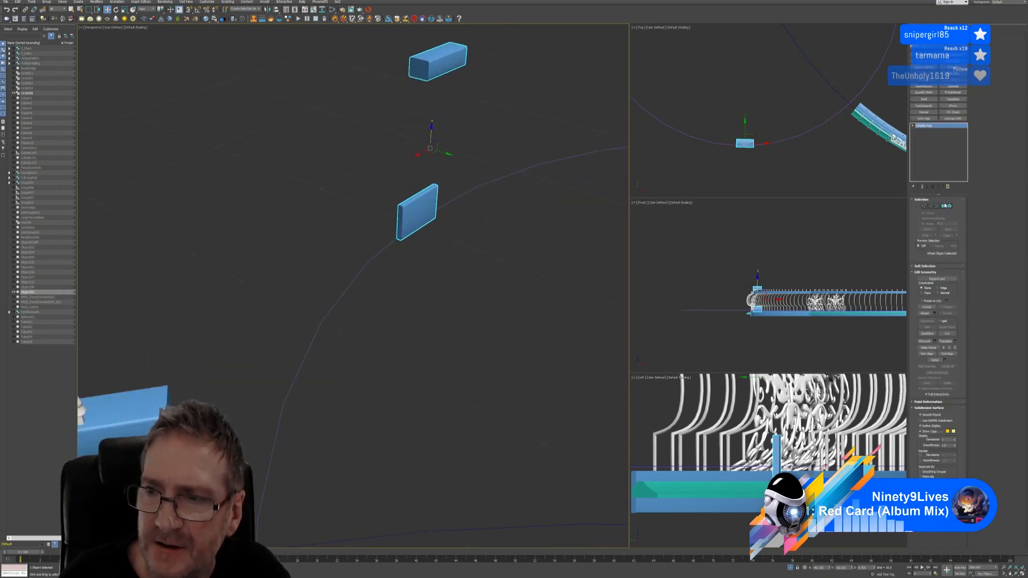
{"action": "left_click", "coordinate": [943, 206]}
{"action": "left_click", "coordinate": [418, 68]}
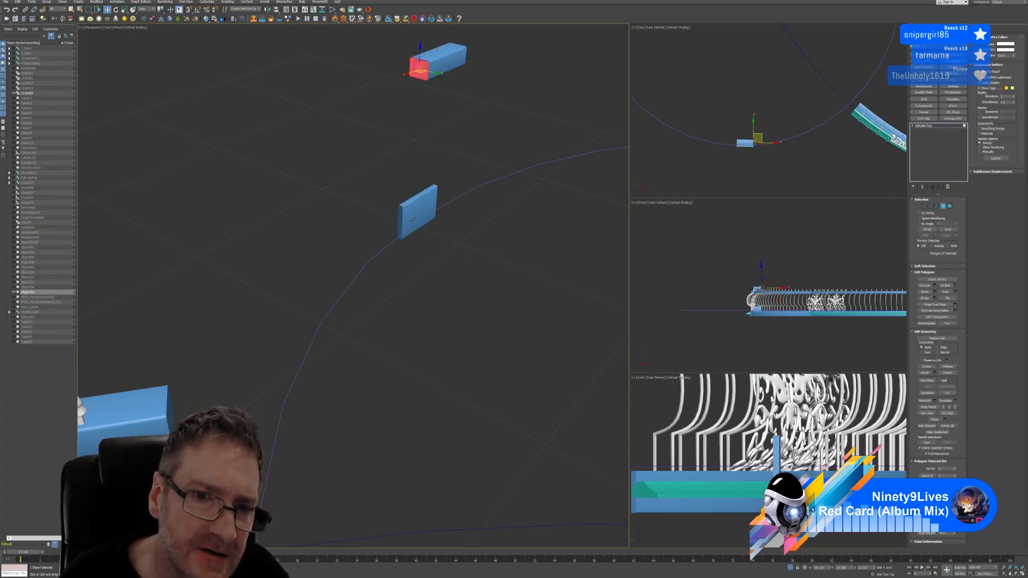
{"action": "left_click", "coordinate": [400, 224], "text": "ctrl"}
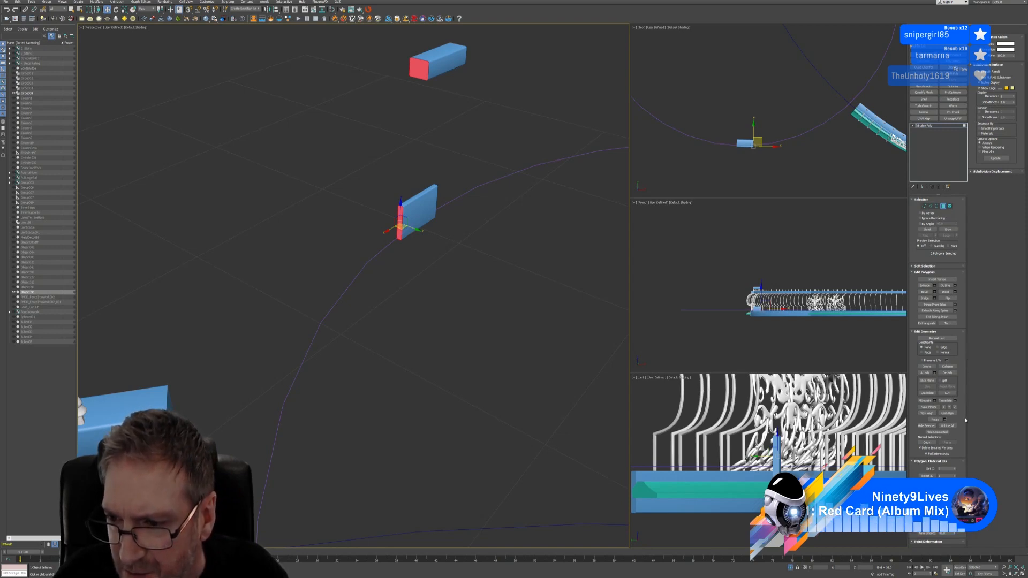
{"action": "left_click", "coordinate": [955, 311]}
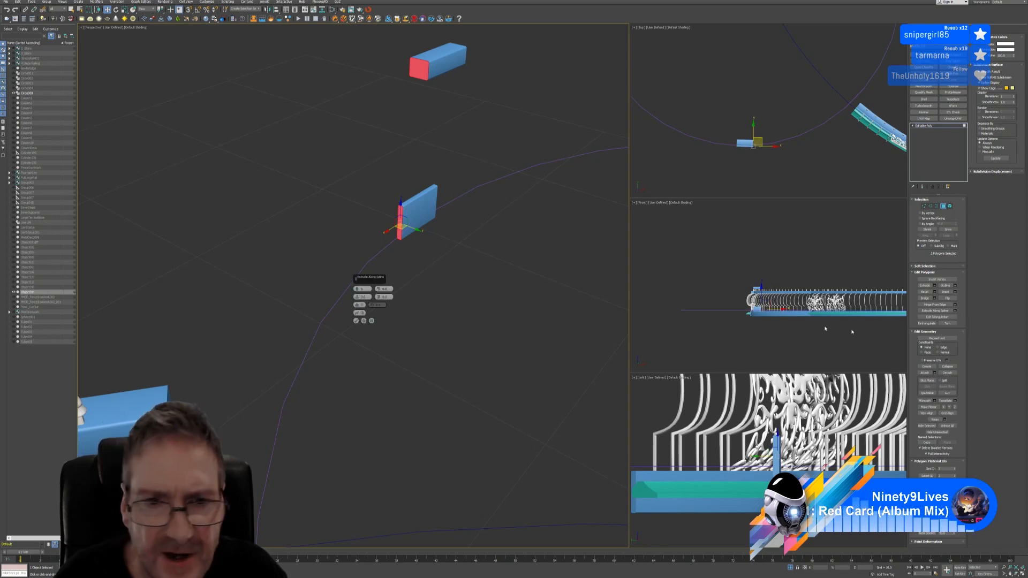
{"action": "left_click", "coordinate": [359, 313]}
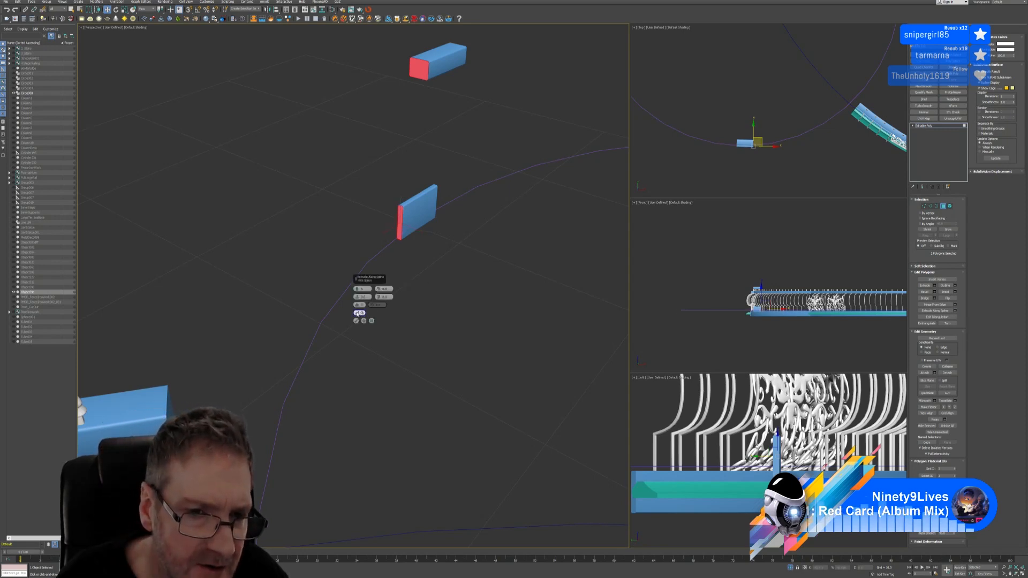
{"action": "left_click", "coordinate": [329, 311]}
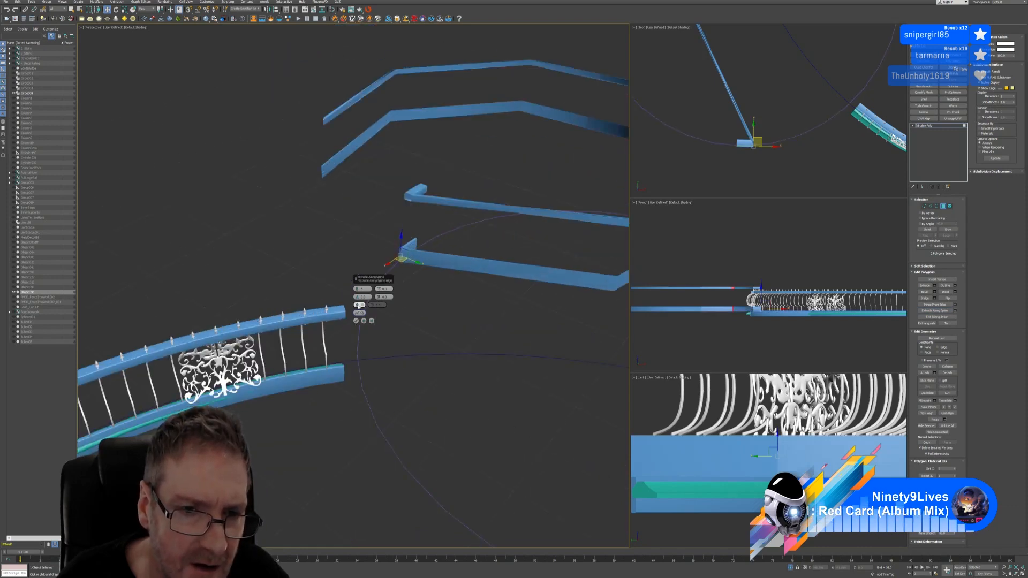
Raise the spline extrusion's segment count until both rail rings form smooth circles, leaving the extrusion unaligned to the face normal
{"action": "left_click", "coordinate": [358, 305]}
{"action": "left_click", "coordinate": [359, 305]}
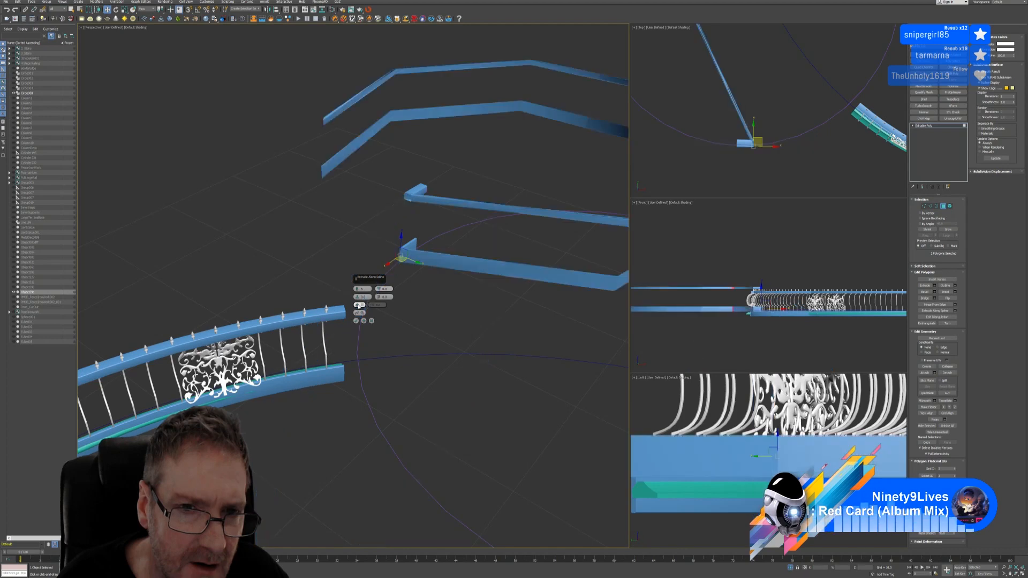
{"action": "middle_click_drag", "start_coordinate": [404, 290], "coordinate": [420, 313], "text": "alt"}
{"action": "scroll", "coordinate": [422, 311], "scroll_direction": "down", "scroll_amount": 4}
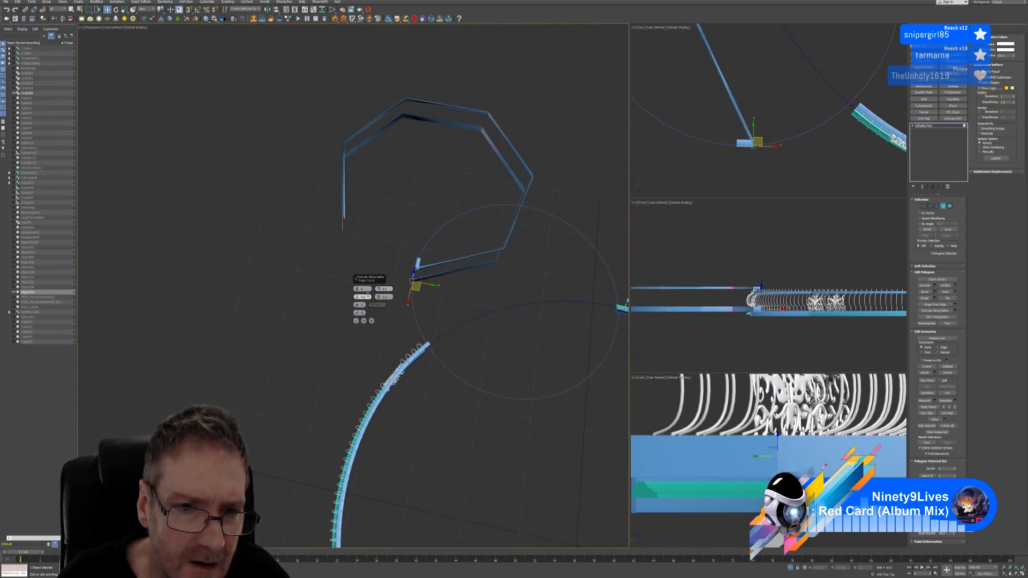
{"action": "left_click_drag", "start_coordinate": [358, 289], "coordinate": [354, 138]}
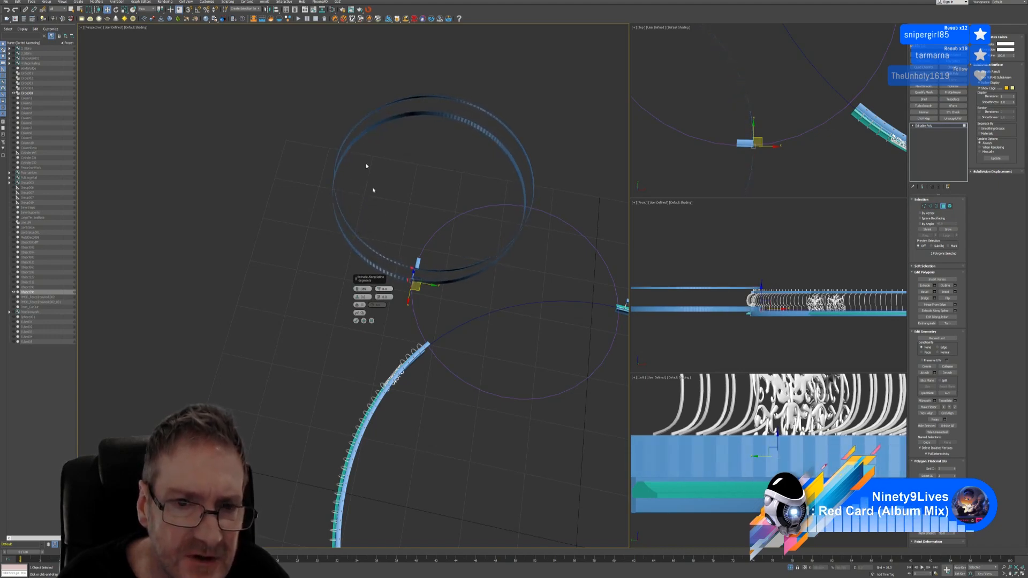
{"action": "scroll", "coordinate": [415, 268], "scroll_direction": "up", "scroll_amount": 3}
{"action": "scroll", "coordinate": [415, 267], "scroll_direction": "up", "scroll_amount": 6}
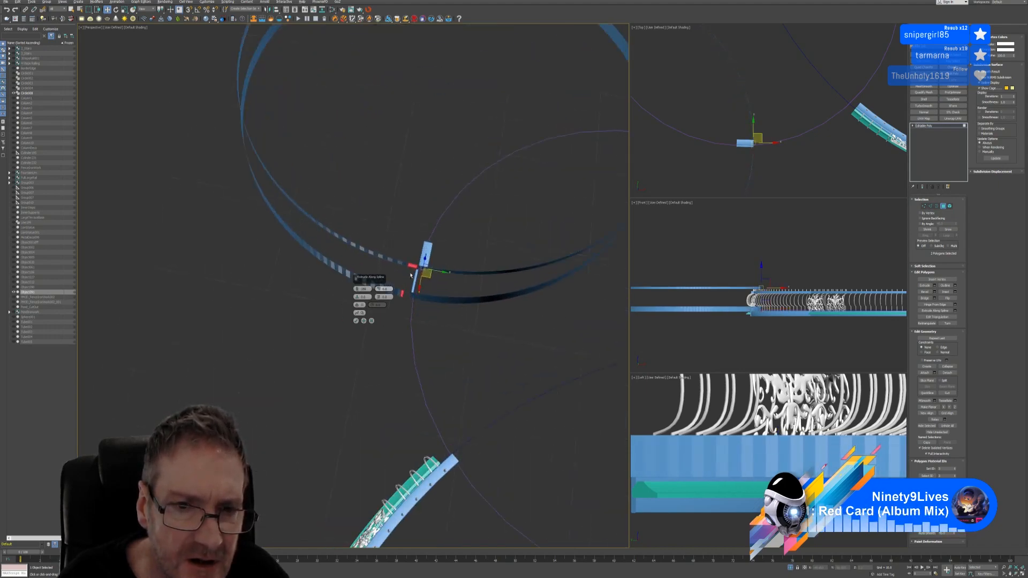
{"action": "mouse_move", "coordinate": [420, 267]}
{"action": "middle_mouse_down", "text": "alt"}
{"action": "mouse_move", "coordinate": [380, 246]}
{"action": "mouse_move", "coordinate": [389, 256]}
{"action": "mouse_move", "coordinate": [417, 230]}
{"action": "mouse_move", "coordinate": [417, 254]}
{"action": "middle_mouse_up", "text": "alt"}
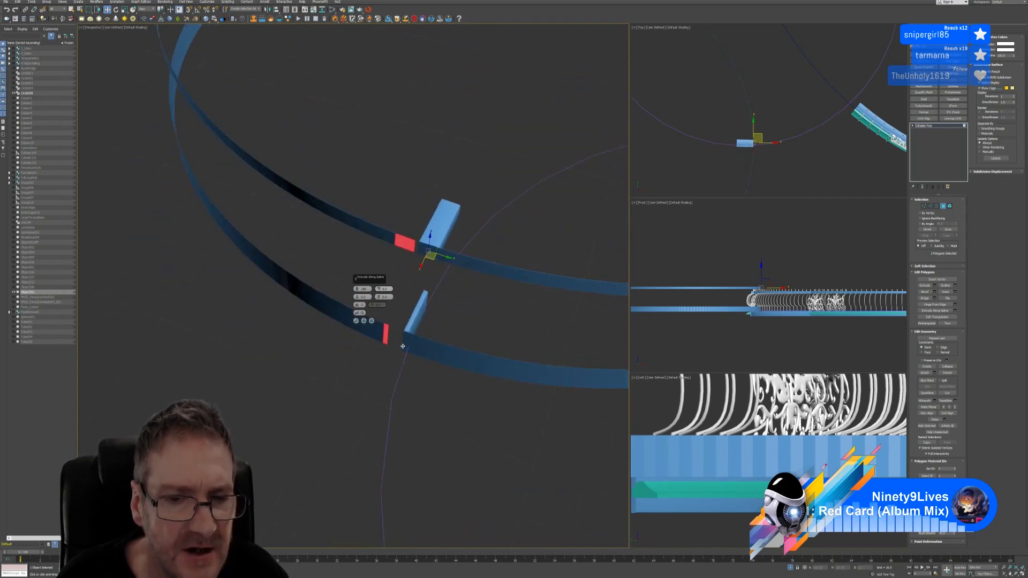
Align the spline extrusion to the face normal and adjust its rotation until both rings lie nearly horizontal along the circle guide
{"action": "left_click", "coordinate": [364, 306]}
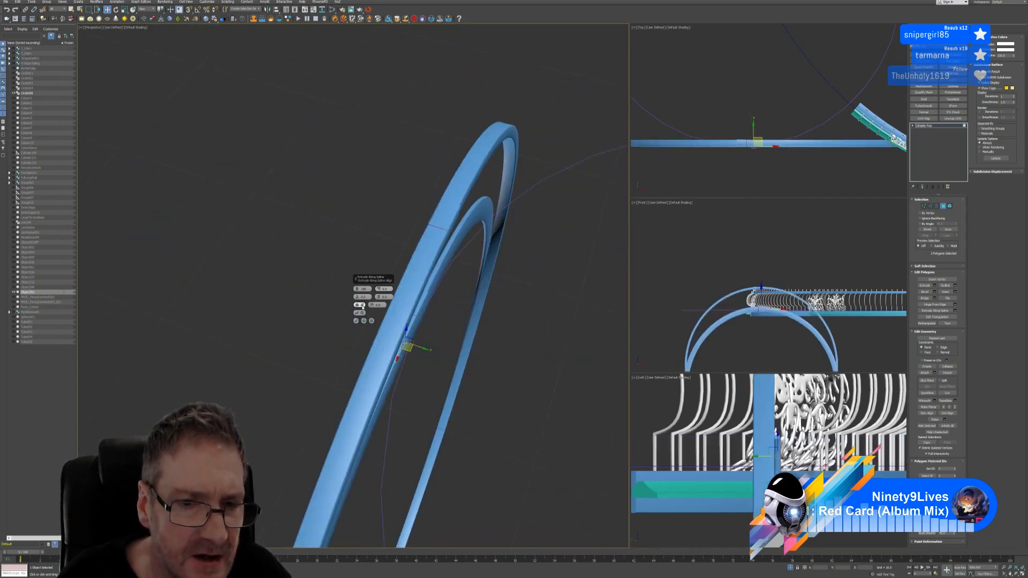
{"action": "middle_click_drag", "start_coordinate": [477, 313], "coordinate": [449, 271], "text": "alt"}
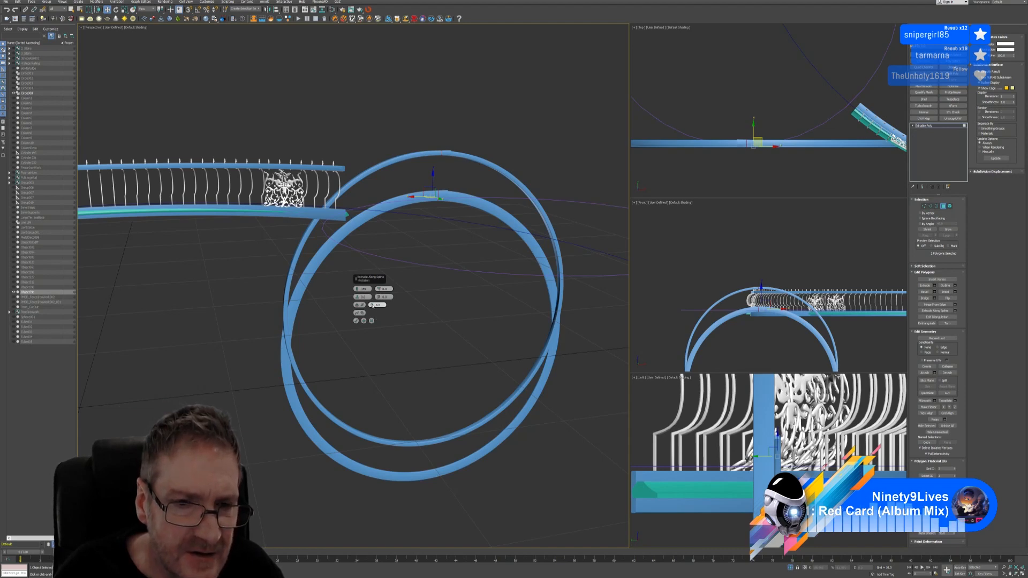
{"action": "left_click_drag", "start_coordinate": [373, 306], "coordinate": [379, 293]}
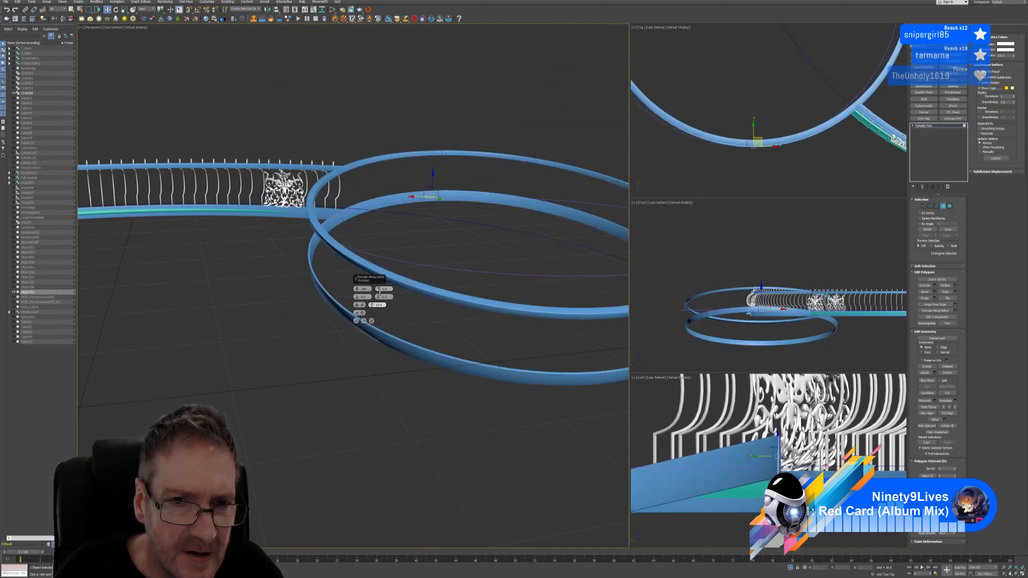
{"action": "middle_click_drag", "start_coordinate": [379, 293], "coordinate": [423, 295], "text": "alt"}
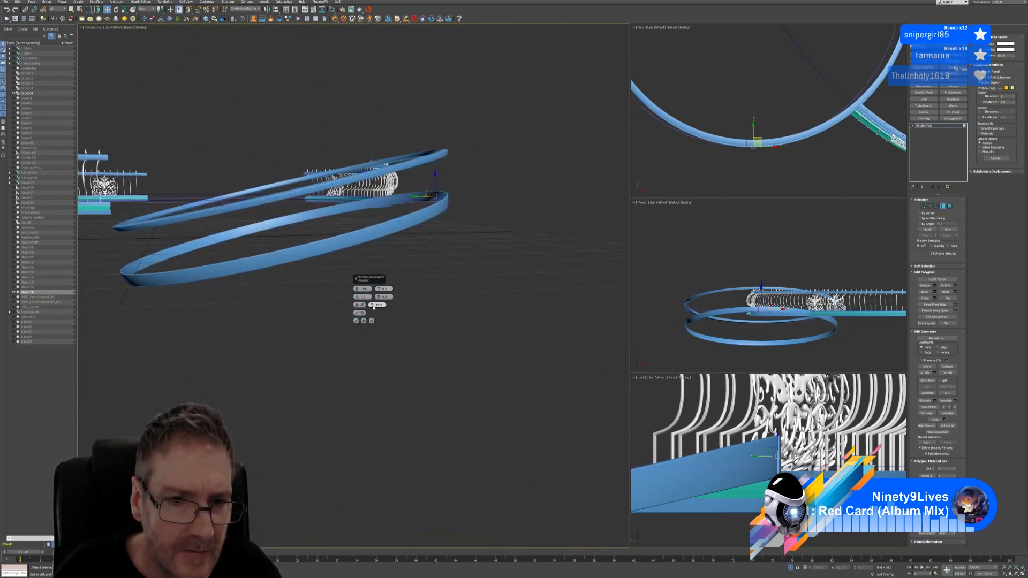
{"action": "left_click_drag", "start_coordinate": [373, 306], "coordinate": [372, 306]}
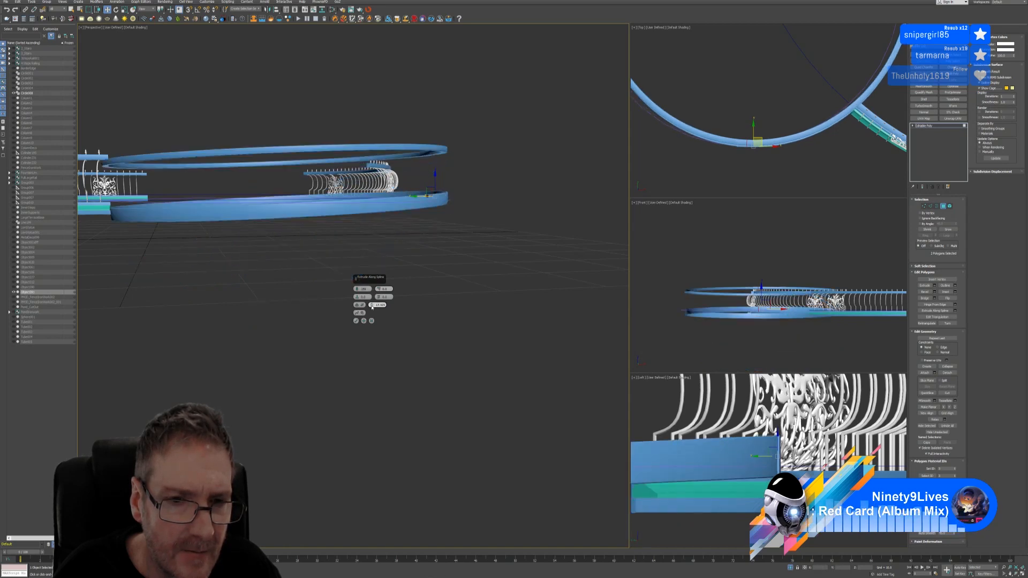
{"action": "left_click_drag", "start_coordinate": [372, 307], "coordinate": [372, 309]}
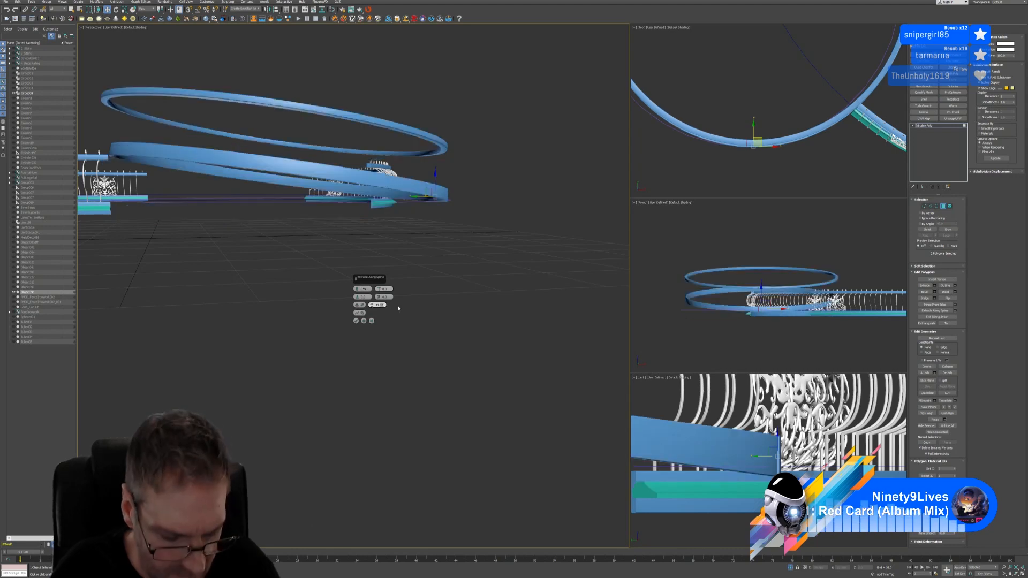
{"action": "type", "text": "2"}
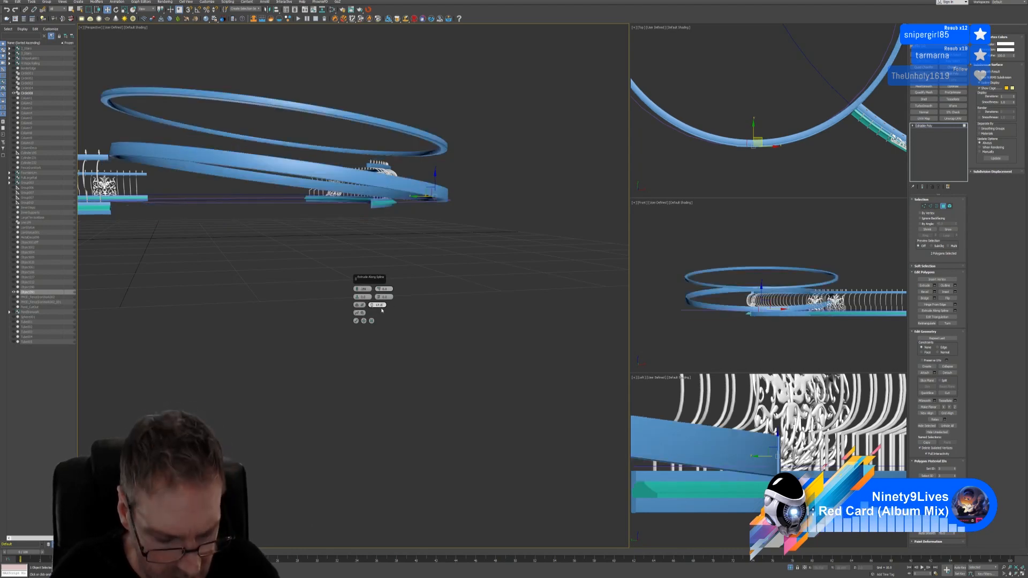
{"action": "left_click_drag", "start_coordinate": [373, 309], "coordinate": [373, 305]}
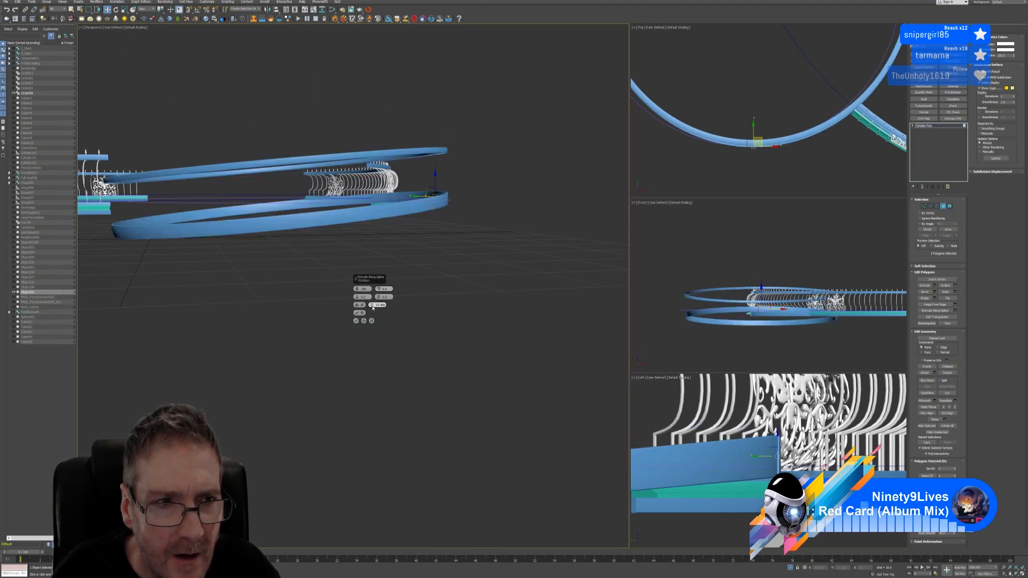
{"action": "left_click_drag", "start_coordinate": [372, 306], "coordinate": [372, 306]}
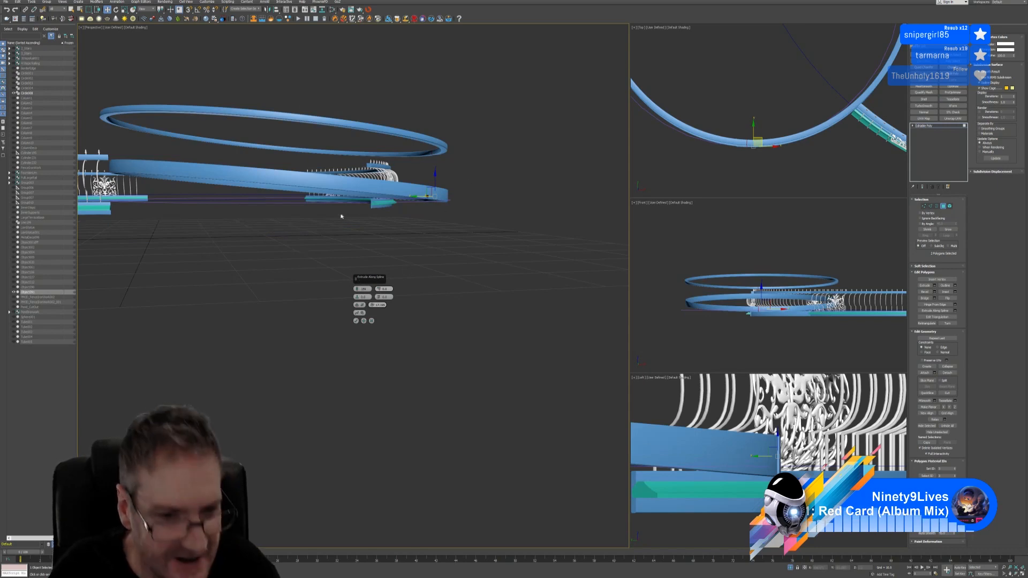
Try a different segment count for the spline extrusion while inspecting the seam where the rings meet the original segments
{"action": "middle_click_drag", "start_coordinate": [304, 235], "coordinate": [369, 268], "text": "alt"}
{"action": "scroll", "coordinate": [423, 191], "scroll_direction": "up", "scroll_amount": 5}
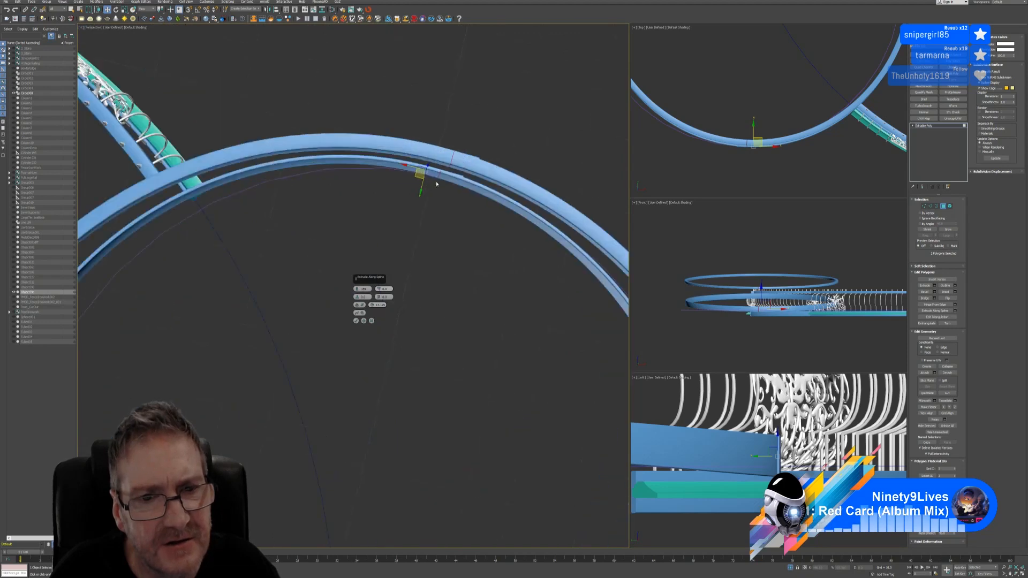
{"action": "scroll", "coordinate": [420, 173], "scroll_direction": "up", "scroll_amount": 3}
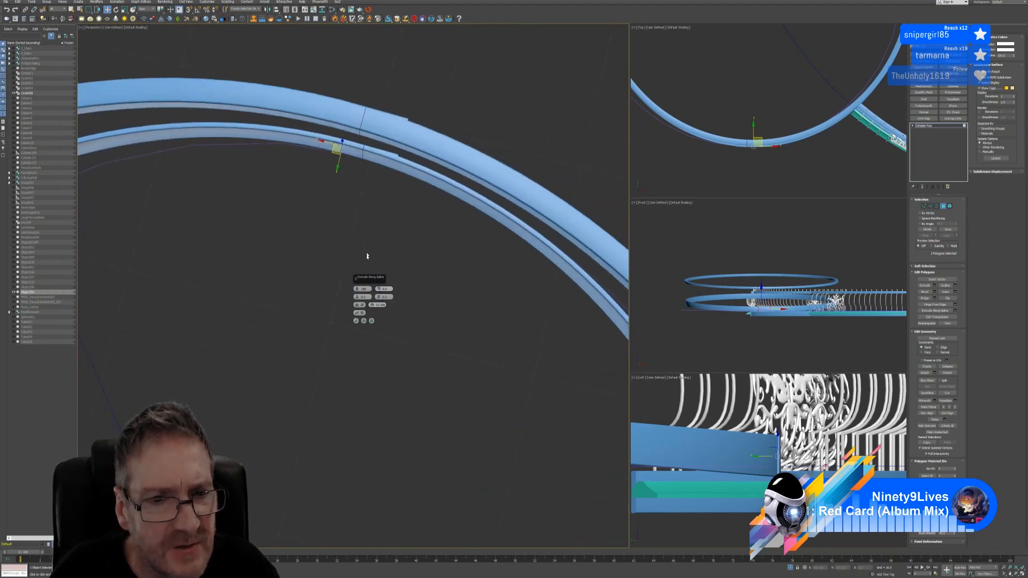
{"action": "left_click_drag", "start_coordinate": [358, 290], "coordinate": [338, 155]}
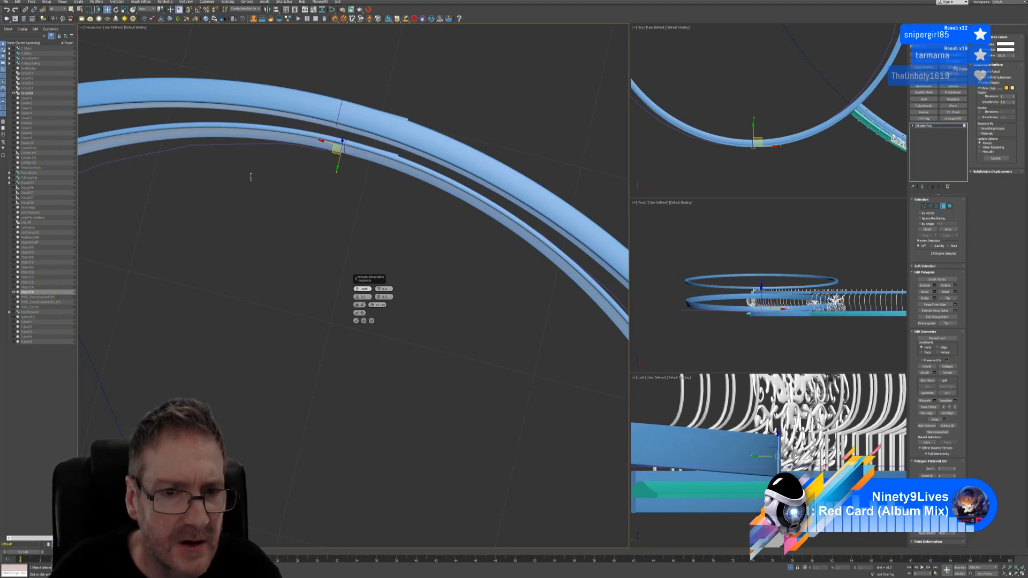
{"action": "left_click_drag", "start_coordinate": [251, 177], "coordinate": [454, 300]}
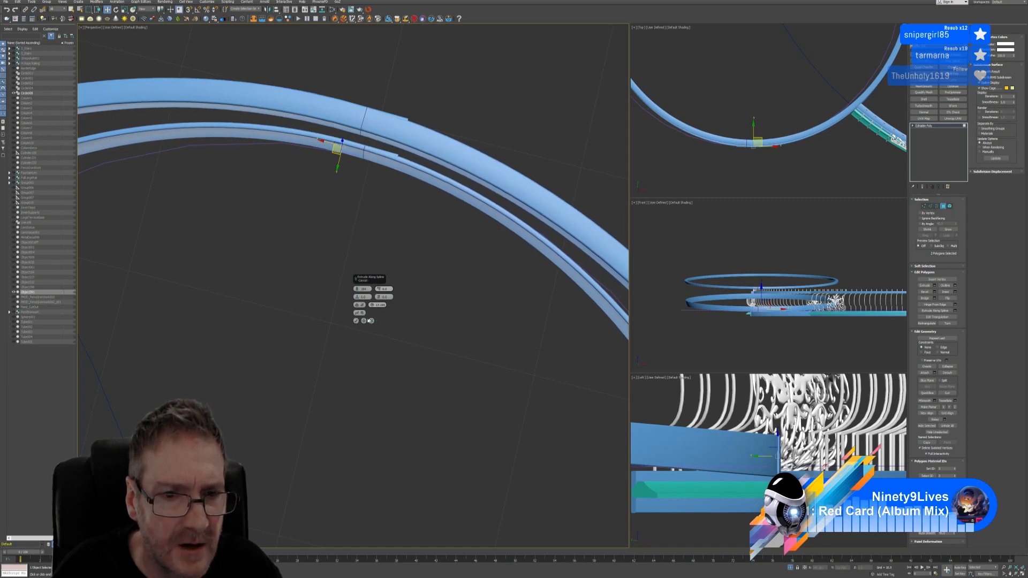
{"action": "middle_click_drag", "start_coordinate": [399, 266], "coordinate": [412, 230], "text": "alt"}
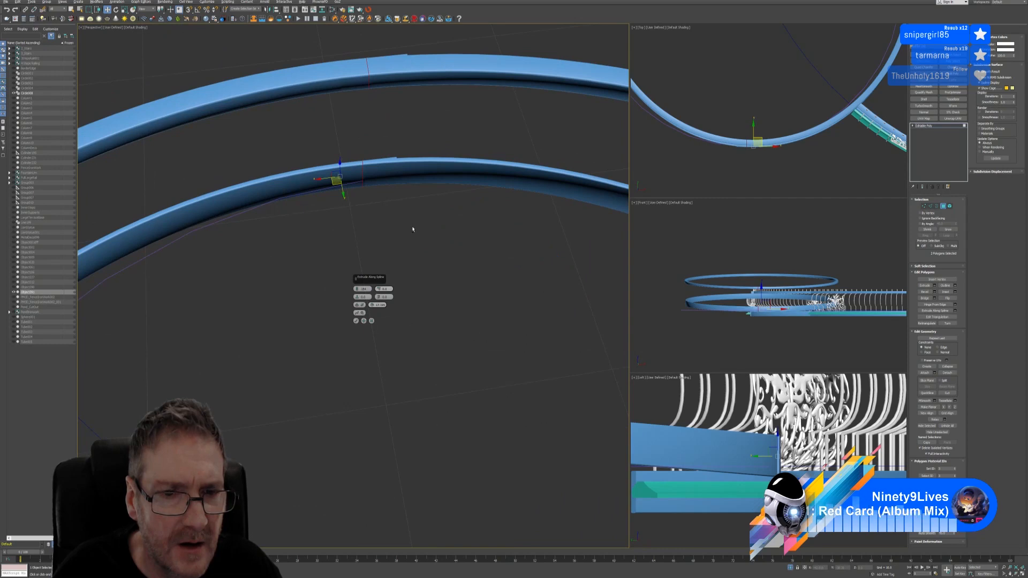
Apply the spline extrusion and compare the rings' tilt with the existing railings in the Front and Left views
{"action": "left_click", "coordinate": [355, 320]}
{"action": "middle_click_drag", "start_coordinate": [415, 266], "coordinate": [383, 300], "text": "alt"}
{"action": "scroll", "coordinate": [353, 259], "scroll_direction": "down", "scroll_amount": 6}
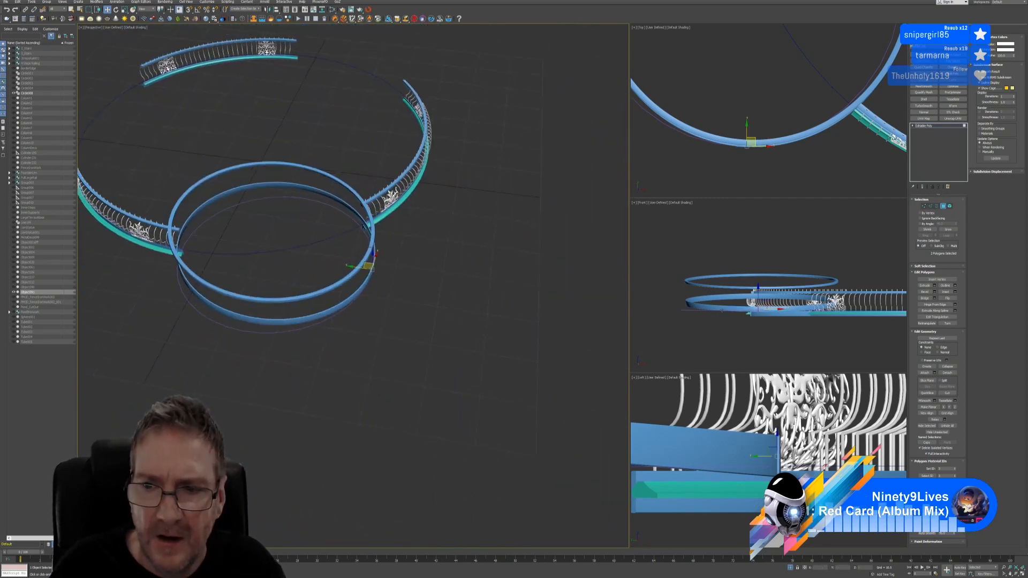
{"action": "middle_click_drag", "start_coordinate": [356, 353], "coordinate": [402, 313], "text": "alt"}
{"action": "middle_click_drag", "start_coordinate": [772, 338], "coordinate": [760, 337]}
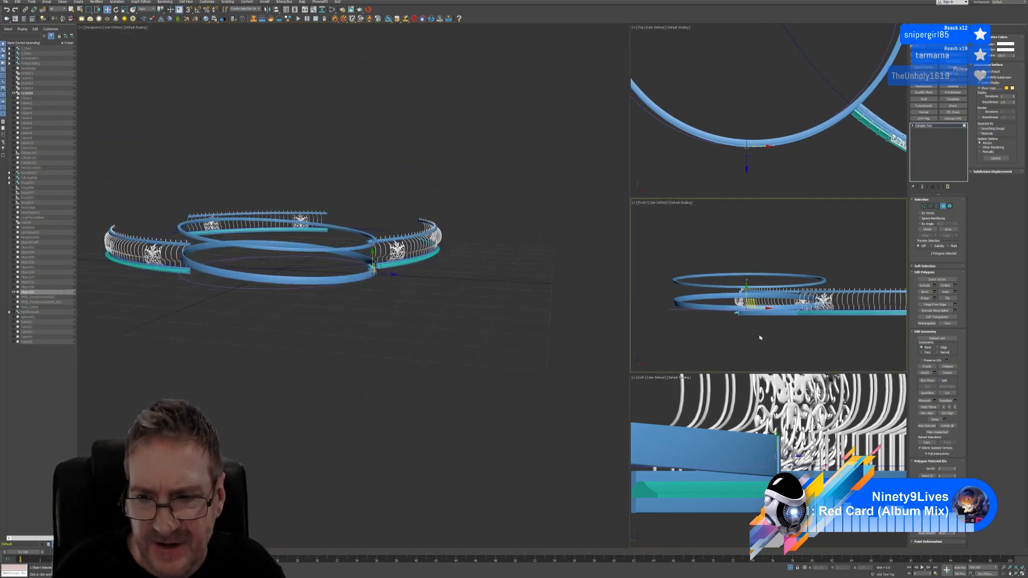
{"action": "scroll", "coordinate": [742, 498], "scroll_direction": "down", "scroll_amount": 5}
{"action": "middle_click_drag", "start_coordinate": [749, 439], "coordinate": [812, 407]}
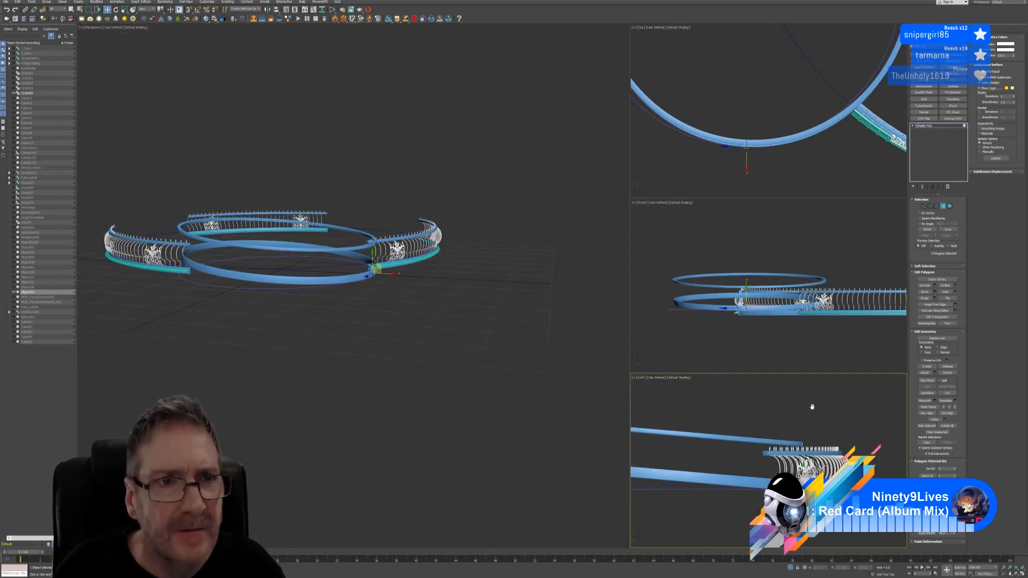
Maximize the Left view and centre the pivot of the rail rings on the object
{"action": "left_click", "coordinate": [1021, 573]}
{"action": "left_click", "coordinate": [931, 29]}
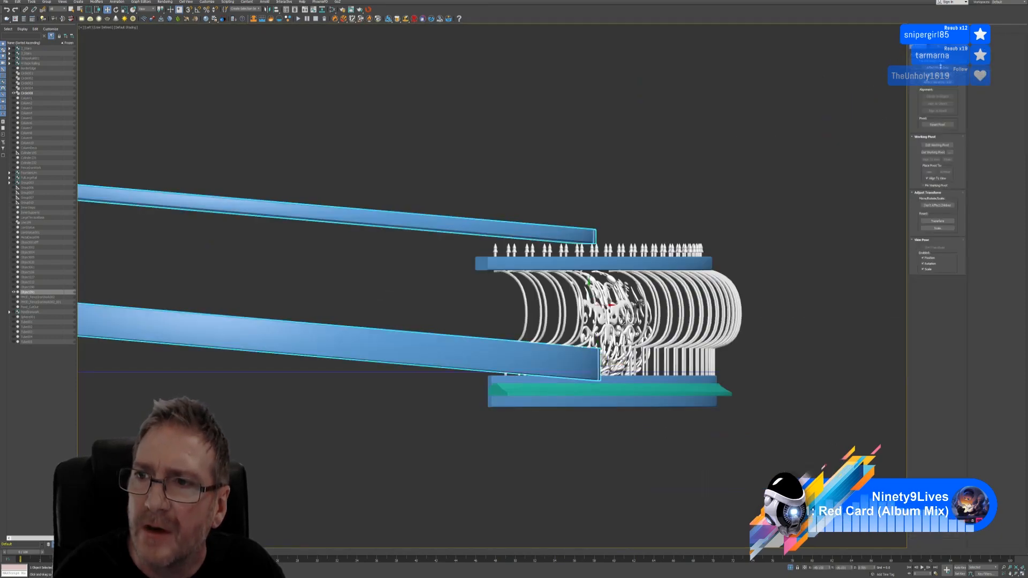
{"action": "left_click", "coordinate": [940, 68]}
{"action": "left_click", "coordinate": [937, 97]}
{"action": "middle_click_drag", "start_coordinate": [221, 243], "coordinate": [435, 251]}
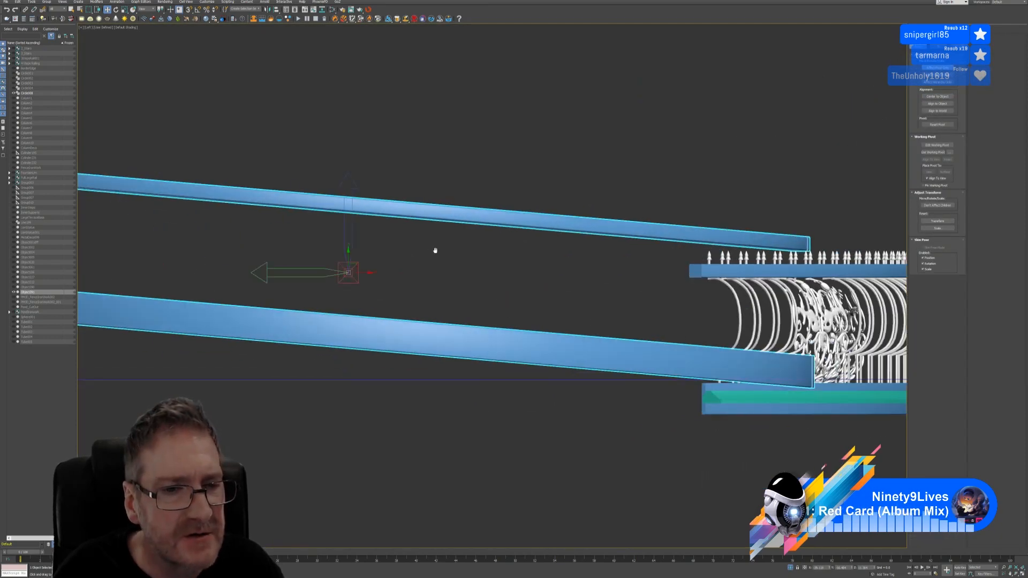
{"action": "left_click", "coordinate": [940, 68]}
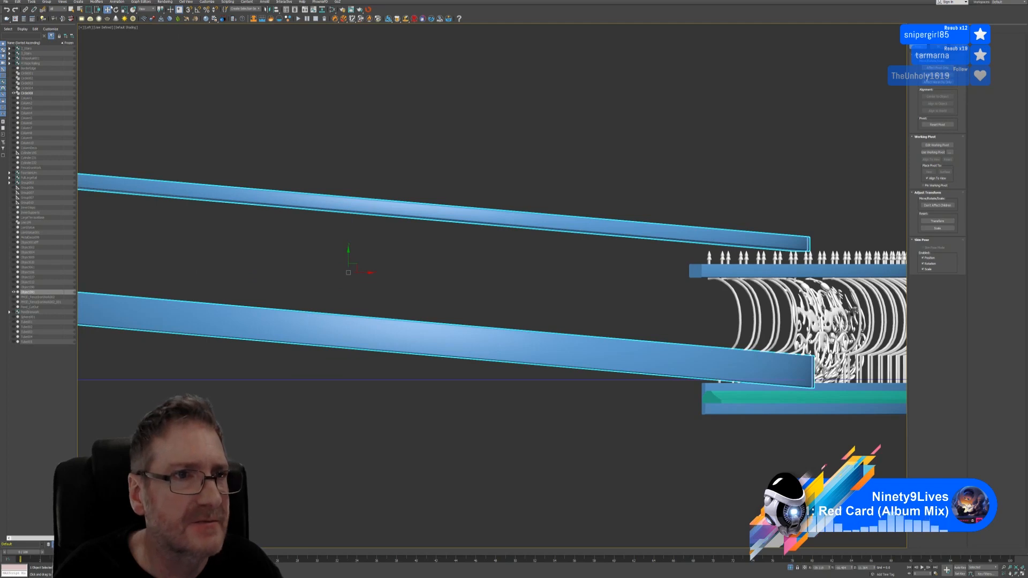
Rotate the rail rings in the Left view until they are level, and compare them with the neighbouring railings
{"action": "left_click", "coordinate": [116, 9]}
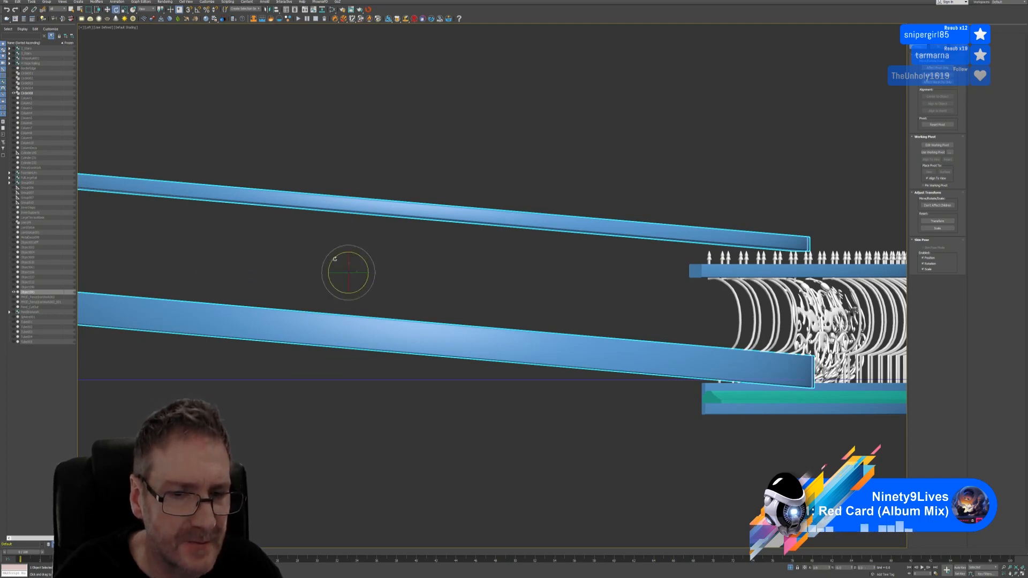
{"action": "left_click_drag", "start_coordinate": [334, 259], "coordinate": [333, 260]}
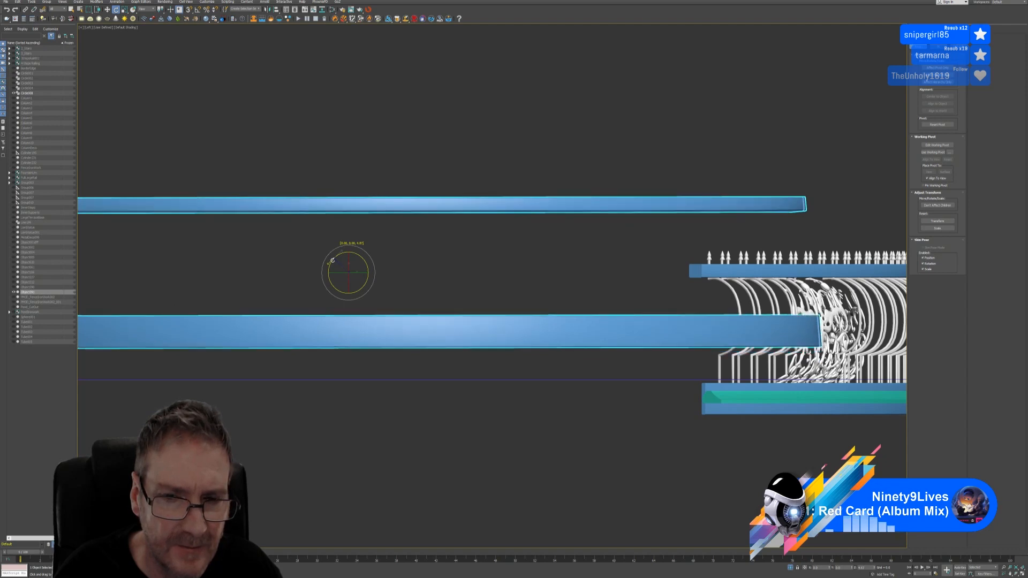
{"action": "scroll", "coordinate": [327, 358], "scroll_direction": "down", "scroll_amount": 4}
{"action": "middle_click_drag", "start_coordinate": [340, 263], "coordinate": [364, 278]}
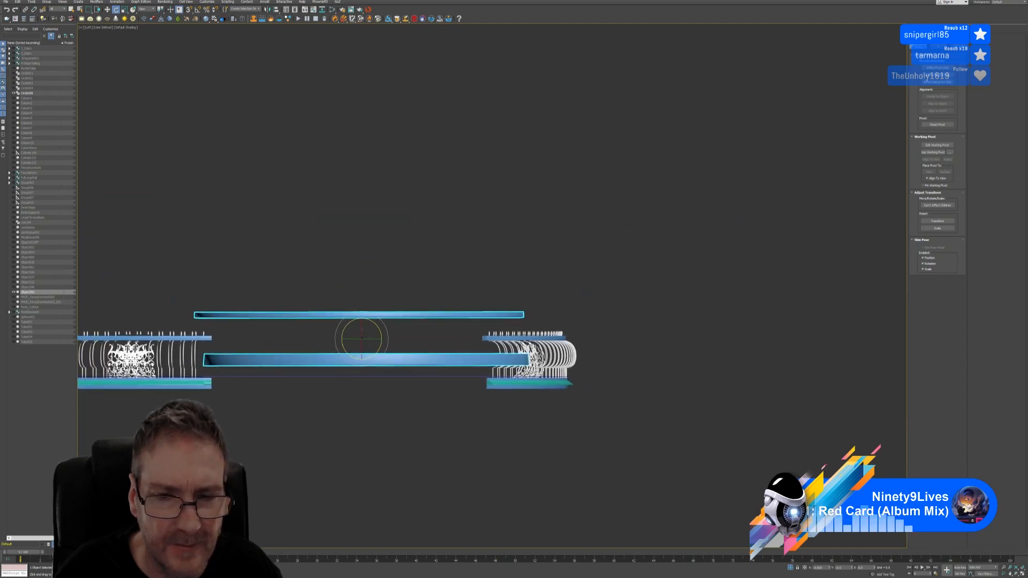
Examine the levelled rail rings from several angles in the four-viewport layout, down to the seam where their ends overlap
{"action": "left_click", "coordinate": [108, 10]}
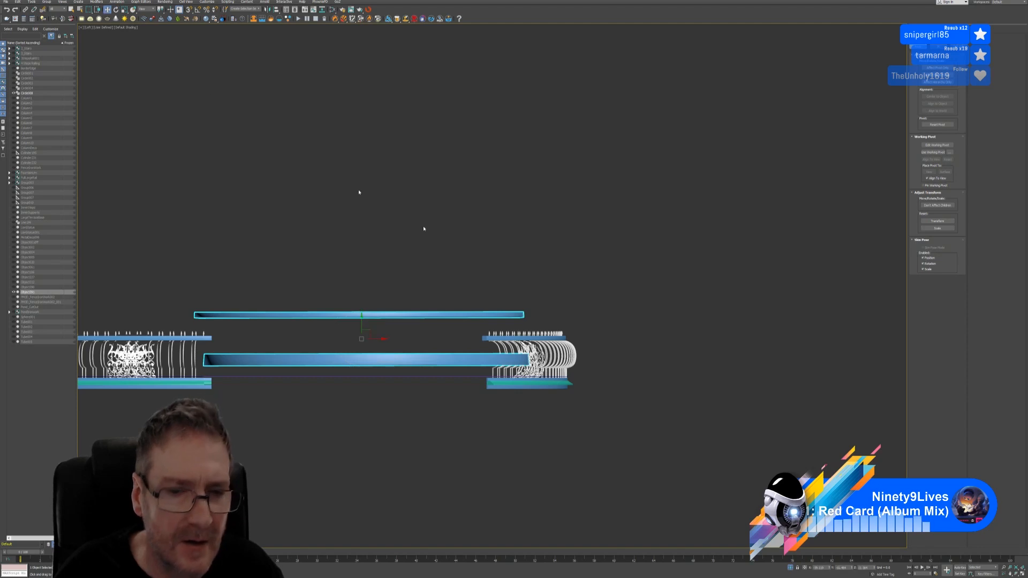
{"action": "left_click", "coordinate": [1023, 575]}
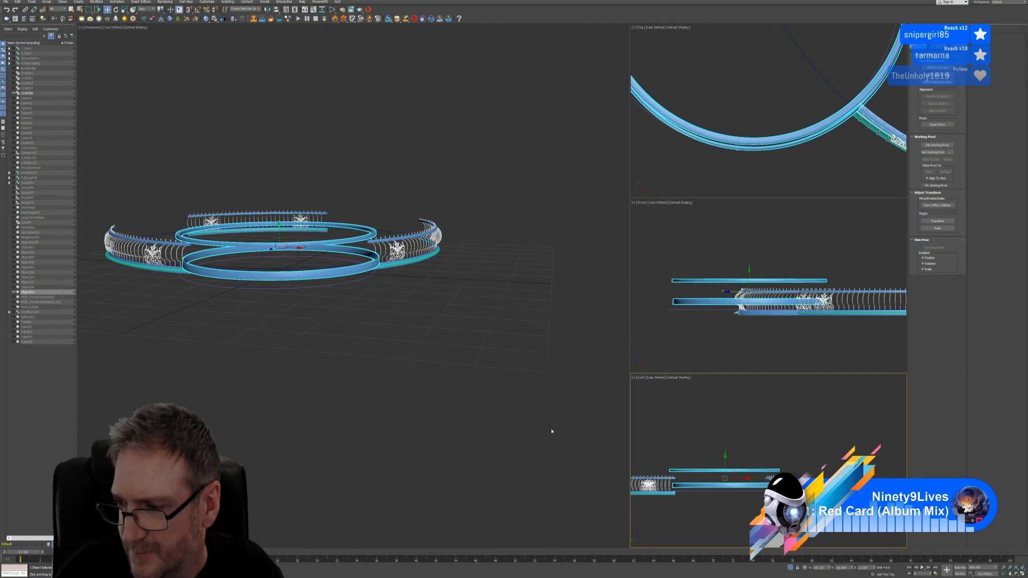
{"action": "middle_click_drag", "start_coordinate": [300, 282], "coordinate": [432, 309], "text": "alt"}
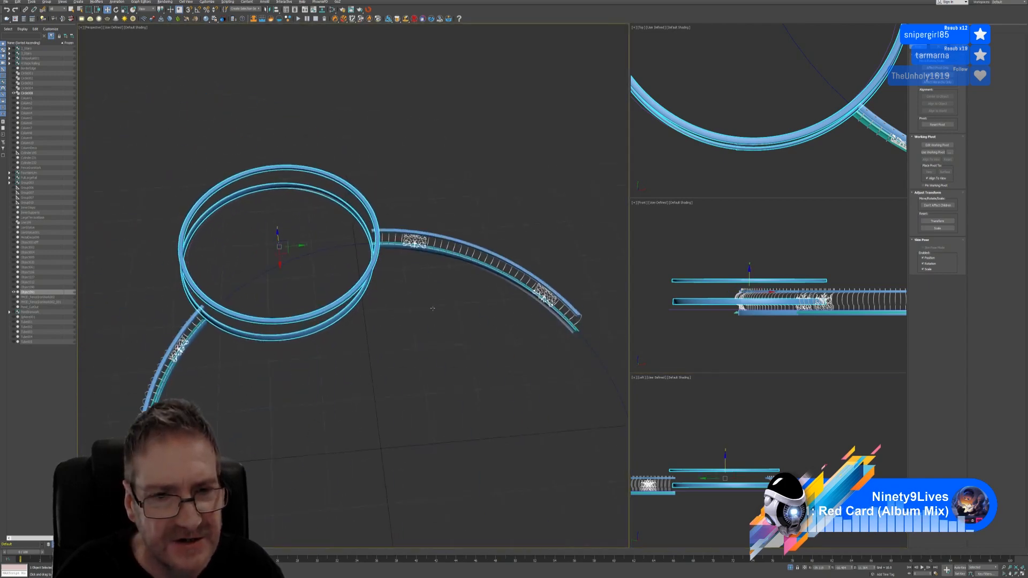
{"action": "scroll", "coordinate": [291, 222], "scroll_direction": "up", "scroll_amount": 5}
{"action": "scroll", "coordinate": [323, 248], "scroll_direction": "down", "scroll_amount": 2}
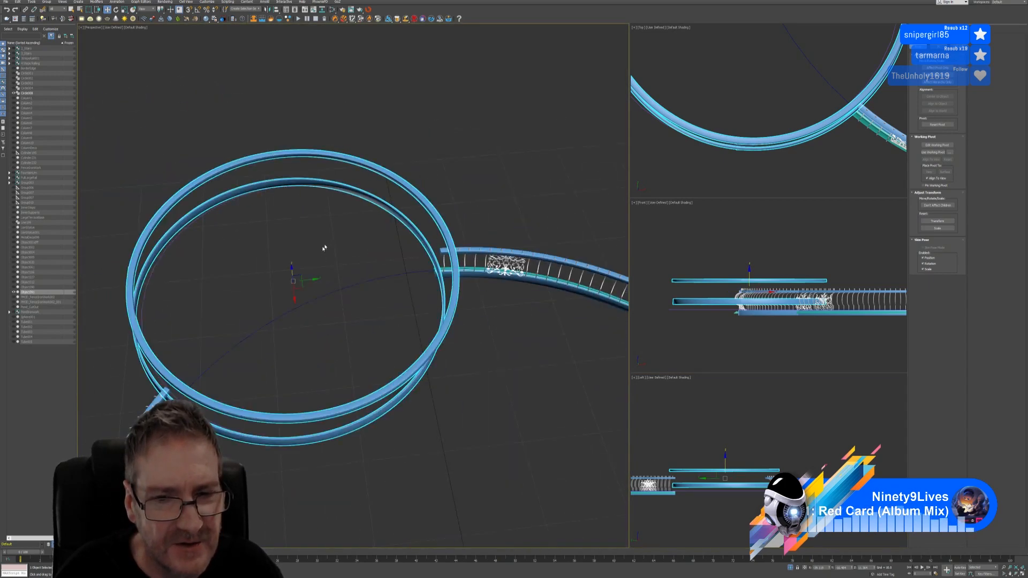
{"action": "middle_click_drag", "start_coordinate": [324, 248], "coordinate": [197, 242], "text": "alt"}
{"action": "middle_click_drag", "start_coordinate": [253, 260], "coordinate": [285, 280], "text": "alt"}
{"action": "scroll", "coordinate": [268, 166], "scroll_direction": "up", "scroll_amount": 5}
{"action": "scroll", "coordinate": [353, 198], "scroll_direction": "down", "scroll_amount": 5}
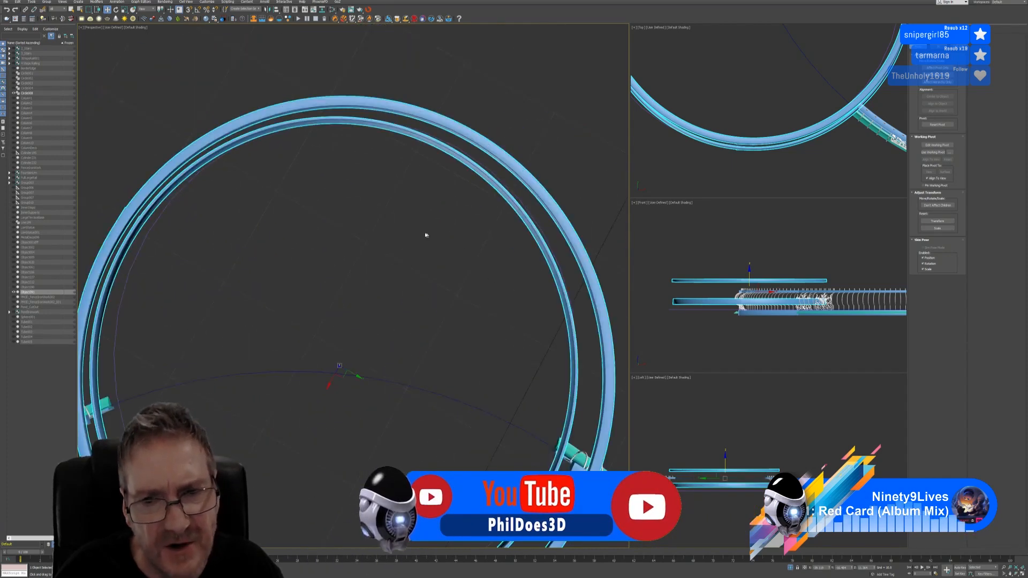
{"action": "middle_click_drag", "start_coordinate": [424, 232], "coordinate": [378, 104], "text": "alt"}
{"action": "middle_click_drag", "start_coordinate": [356, 271], "coordinate": [364, 301], "text": "alt"}
{"action": "scroll", "coordinate": [365, 301], "scroll_direction": "up", "scroll_amount": 3}
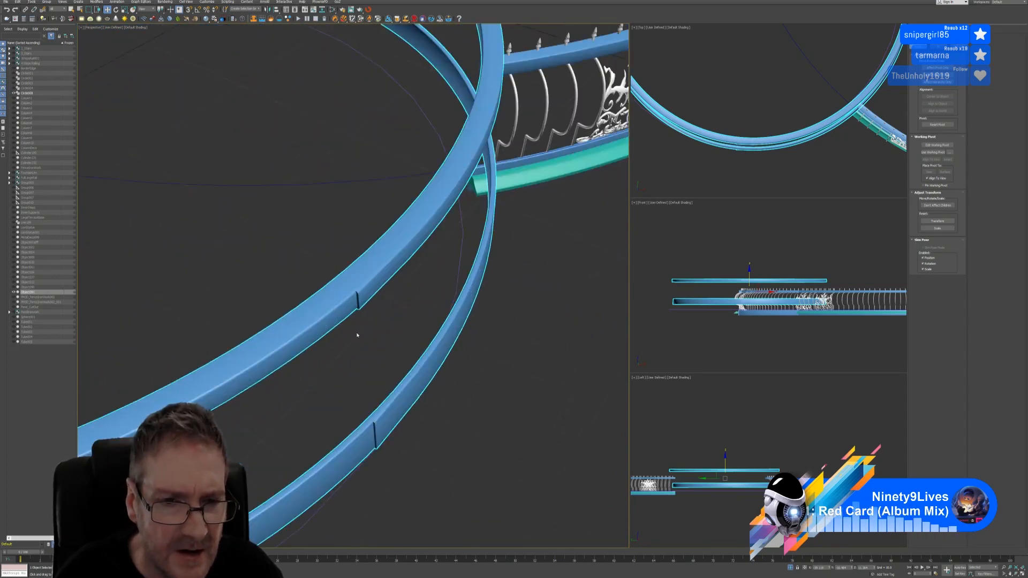
Isolate only the two rail rings from the rest of the scene and frame the seam at their overlapping ends
{"action": "key", "text": "alt+q"}
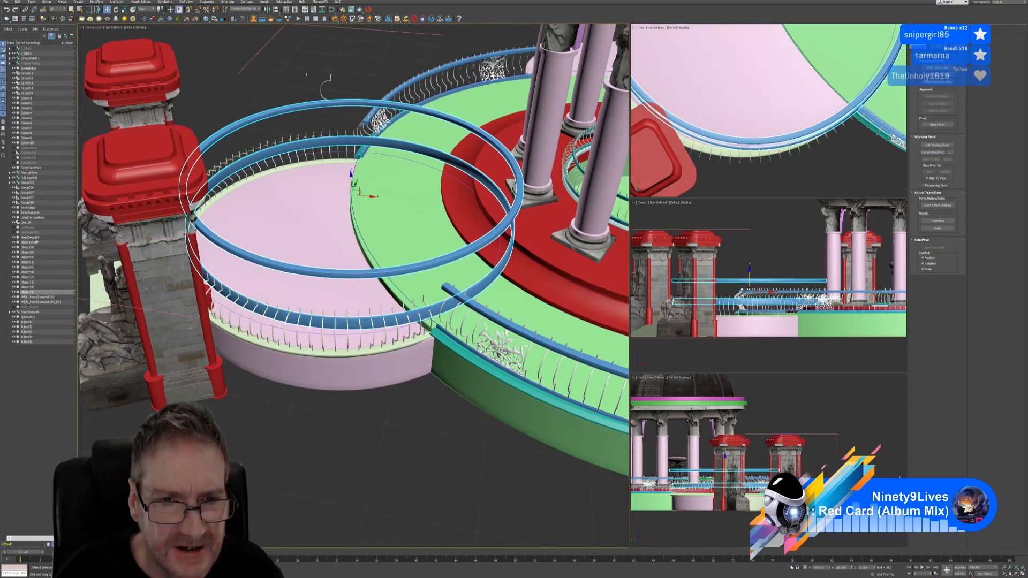
{"action": "middle_click_drag", "start_coordinate": [491, 357], "coordinate": [420, 335], "text": "alt"}
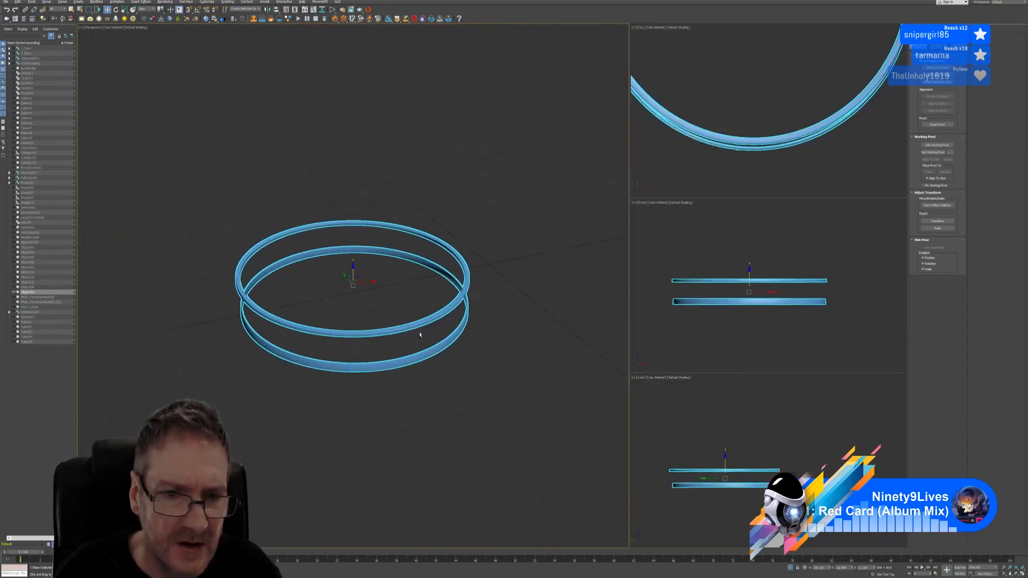
{"action": "scroll", "coordinate": [413, 323], "scroll_direction": "up", "scroll_amount": 5}
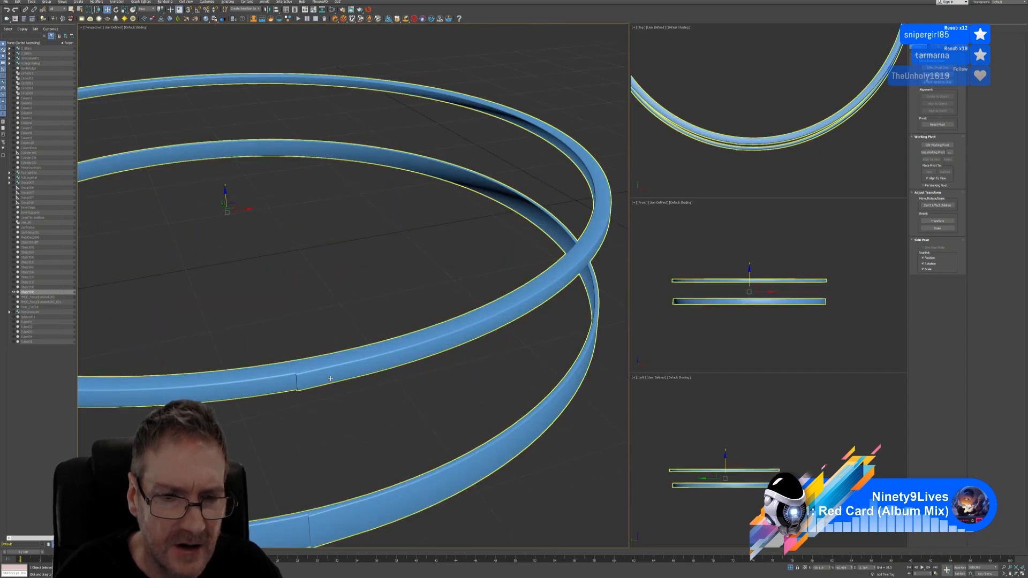
{"action": "middle_click_drag", "start_coordinate": [330, 378], "coordinate": [356, 385], "text": "alt"}
Delete the overlapping polygons around the seam on both rings, keeping one short middle segment on each
{"action": "left_click", "coordinate": [923, 31]}
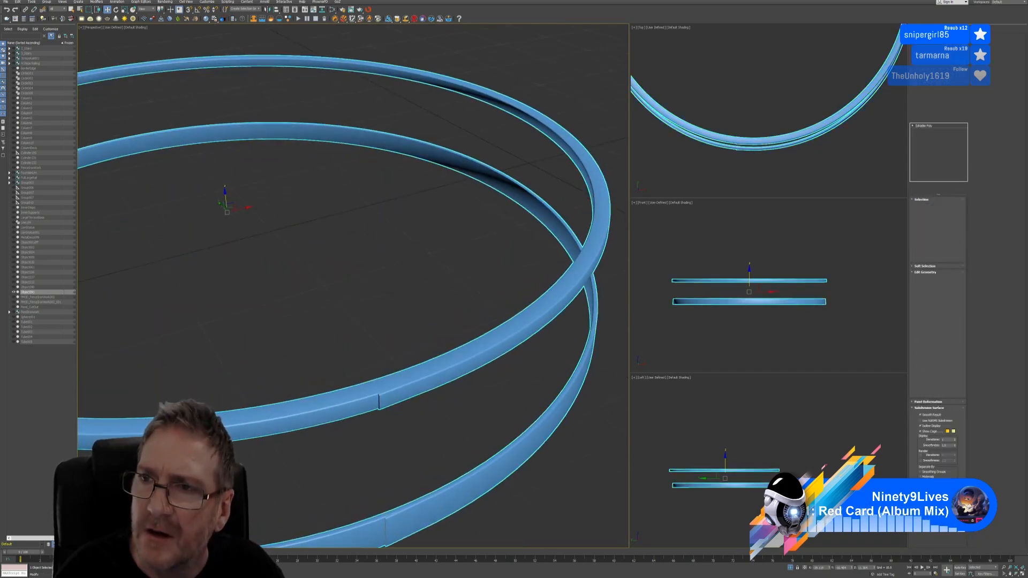
{"action": "left_click", "coordinate": [944, 206]}
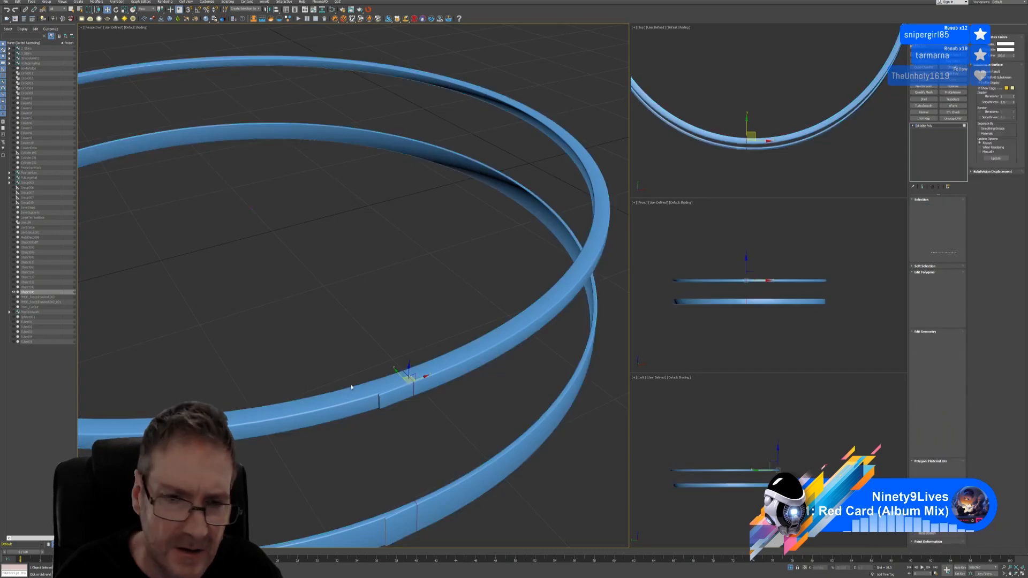
{"action": "left_click_drag", "start_coordinate": [353, 360], "coordinate": [397, 431]}
{"action": "left_click_drag", "start_coordinate": [436, 562], "coordinate": [436, 562]}
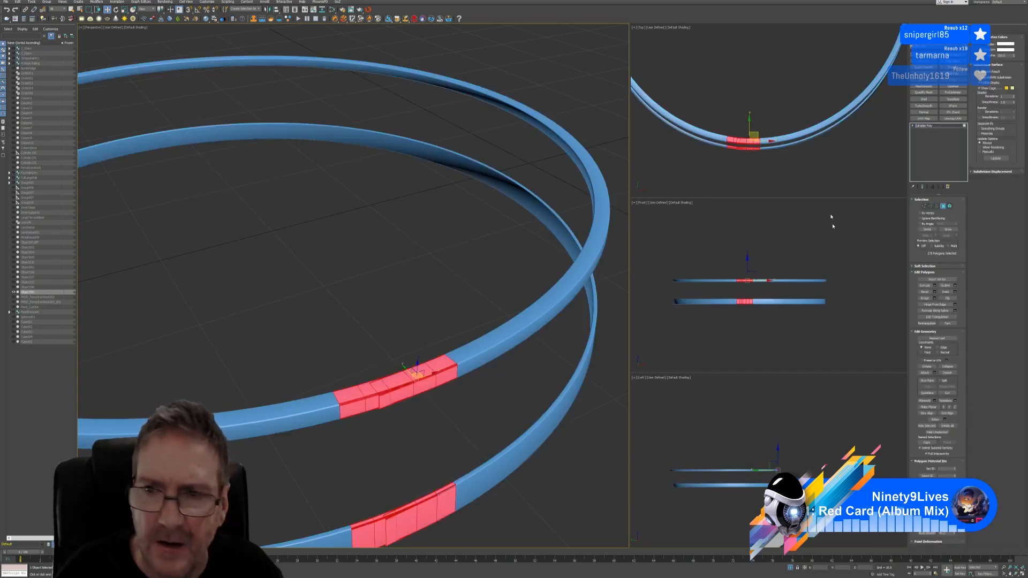
{"action": "scroll", "coordinate": [768, 118], "scroll_direction": "up", "scroll_amount": 2}
{"action": "left_click", "coordinate": [1020, 572]}
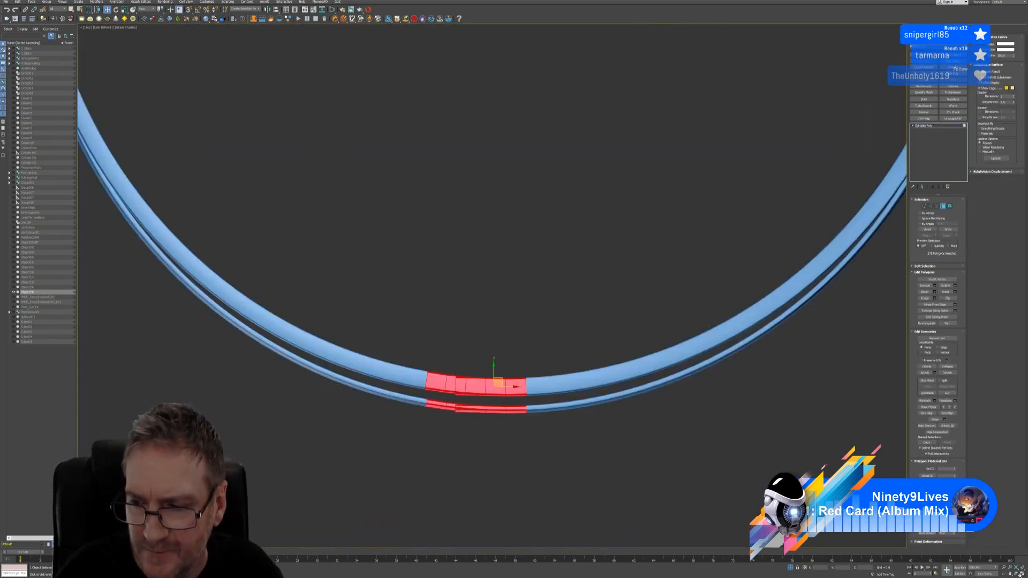
{"action": "scroll", "coordinate": [535, 452], "scroll_direction": "up", "scroll_amount": 3}
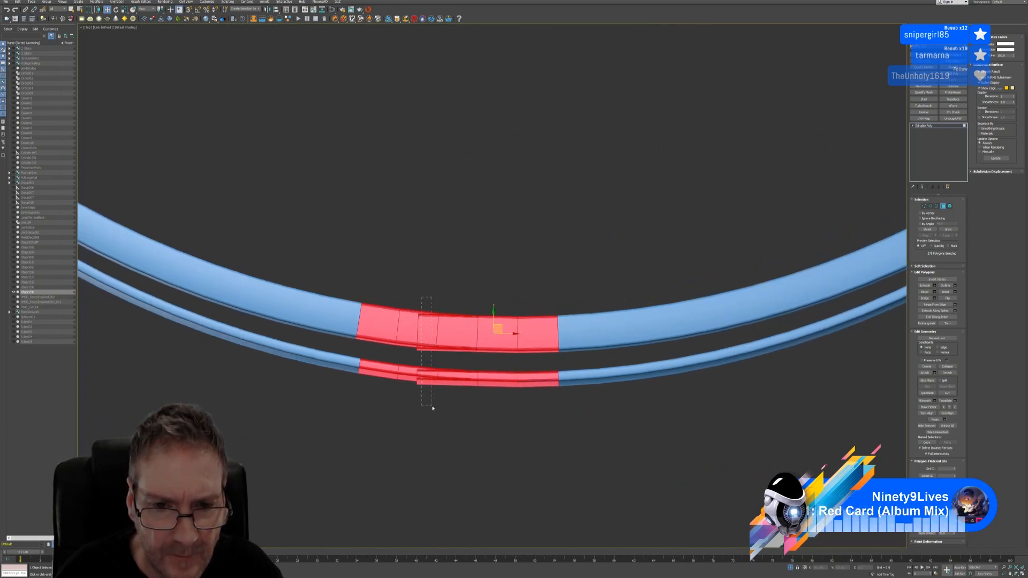
{"action": "left_click_drag", "start_coordinate": [433, 408], "coordinate": [434, 427], "text": "alt"}
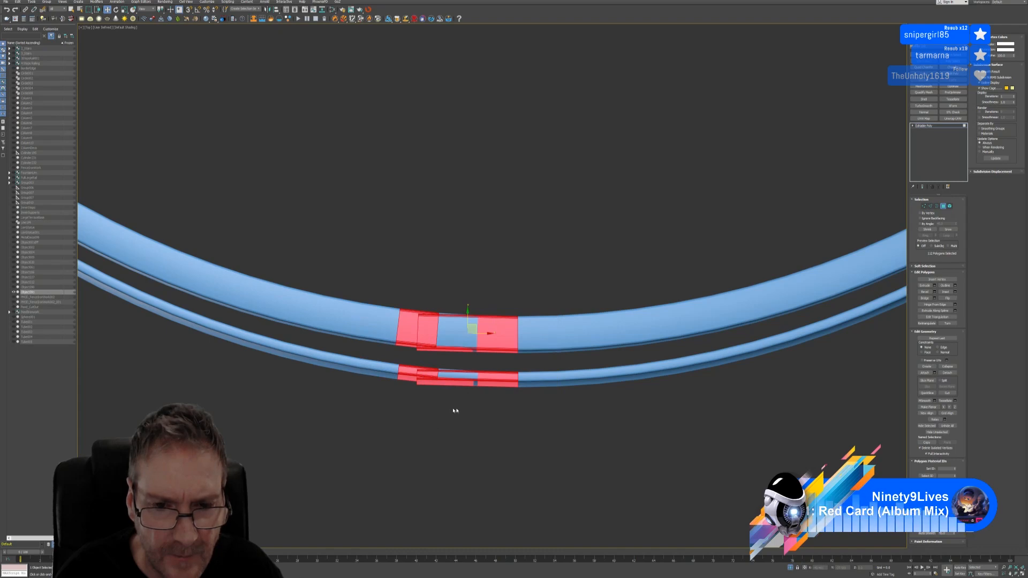
{"action": "middle_click_drag", "start_coordinate": [505, 418], "coordinate": [511, 397], "text": "alt"}
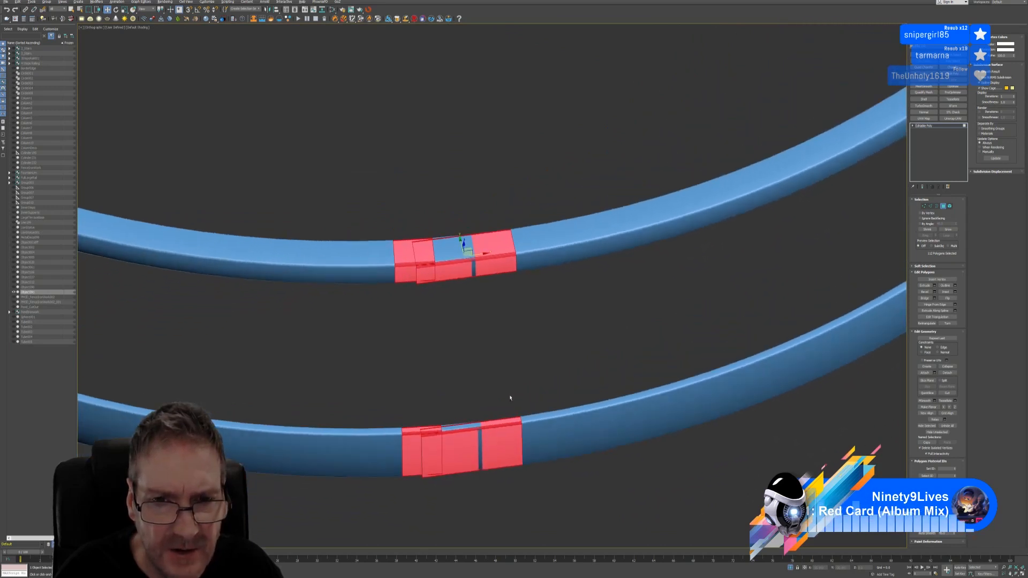
{"action": "key", "text": "Delete"}
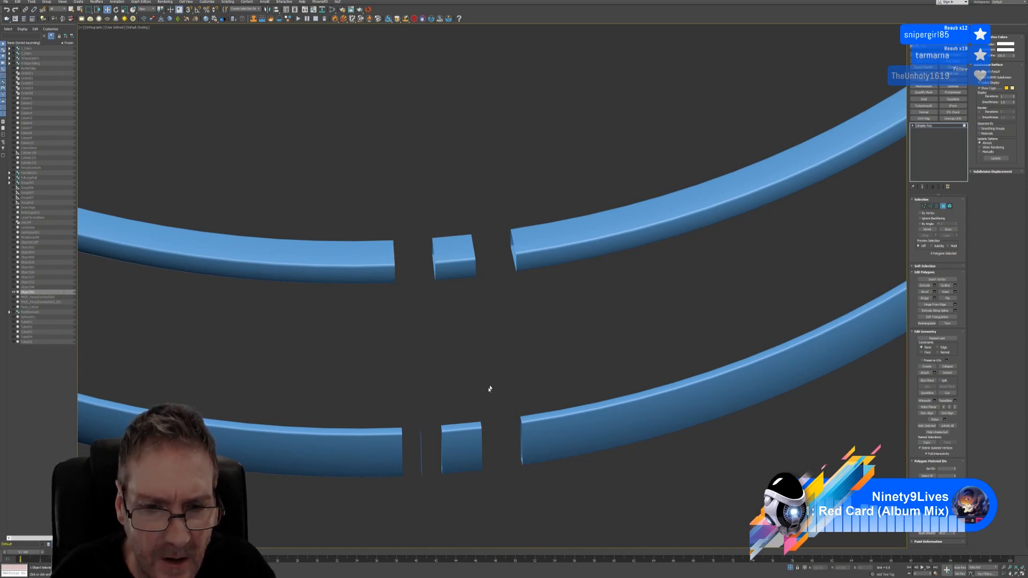
Delete the leftover sliver polygon in the lower ring's gap and check both rings around the cleaned seam
{"action": "left_click", "coordinate": [421, 452]}
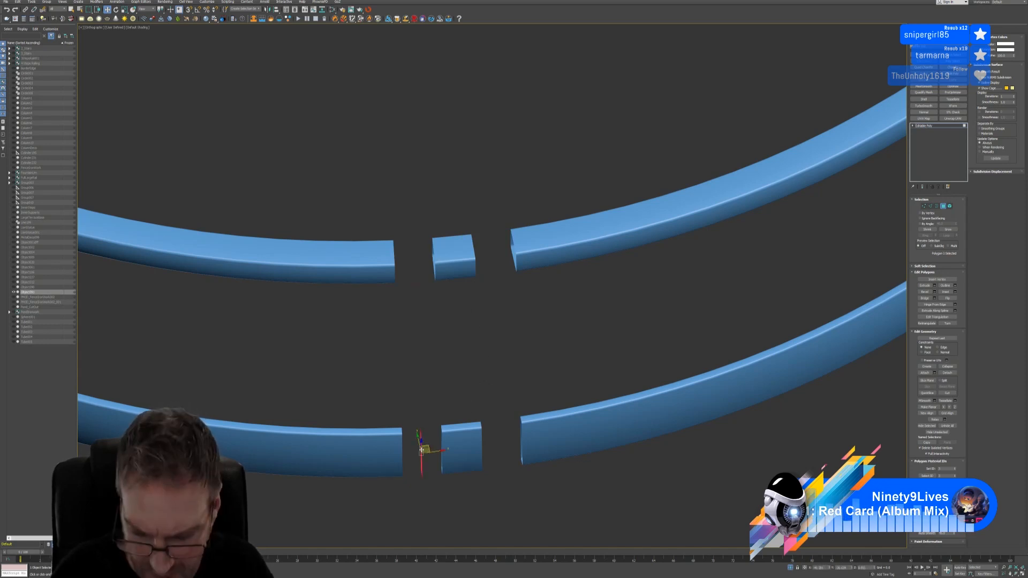
{"action": "key", "text": "Delete"}
{"action": "mouse_move", "coordinate": [491, 348]}
{"action": "middle_mouse_down", "text": "alt"}
{"action": "mouse_move", "coordinate": [480, 342]}
{"action": "mouse_move", "coordinate": [489, 342]}
{"action": "middle_mouse_up", "text": "alt"}
{"action": "scroll", "coordinate": [341, 324], "scroll_direction": "down", "scroll_amount": 3}
{"action": "scroll", "coordinate": [306, 293], "scroll_direction": "down", "scroll_amount": 2}
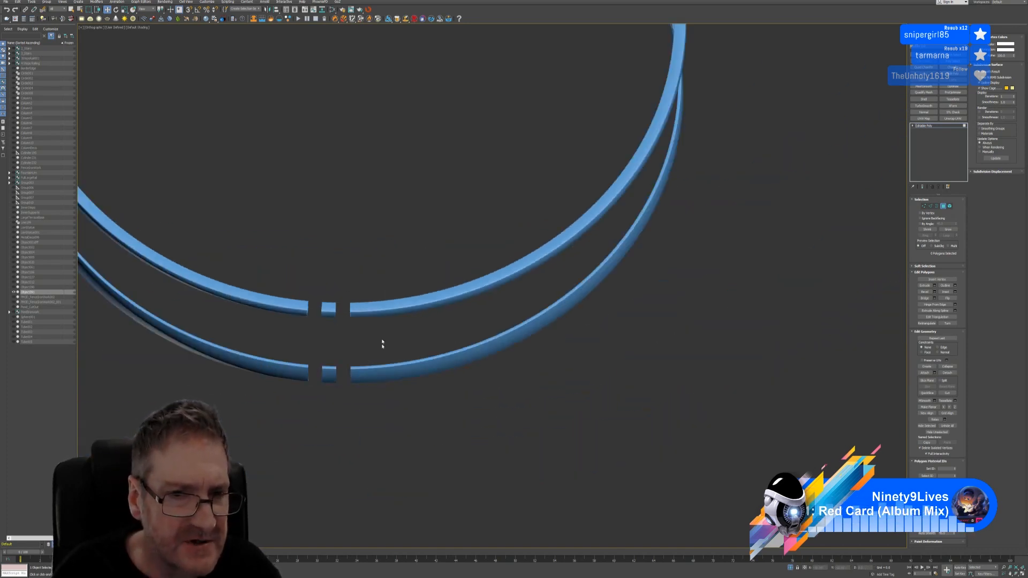
{"action": "scroll", "coordinate": [317, 332], "scroll_direction": "down", "scroll_amount": 3}
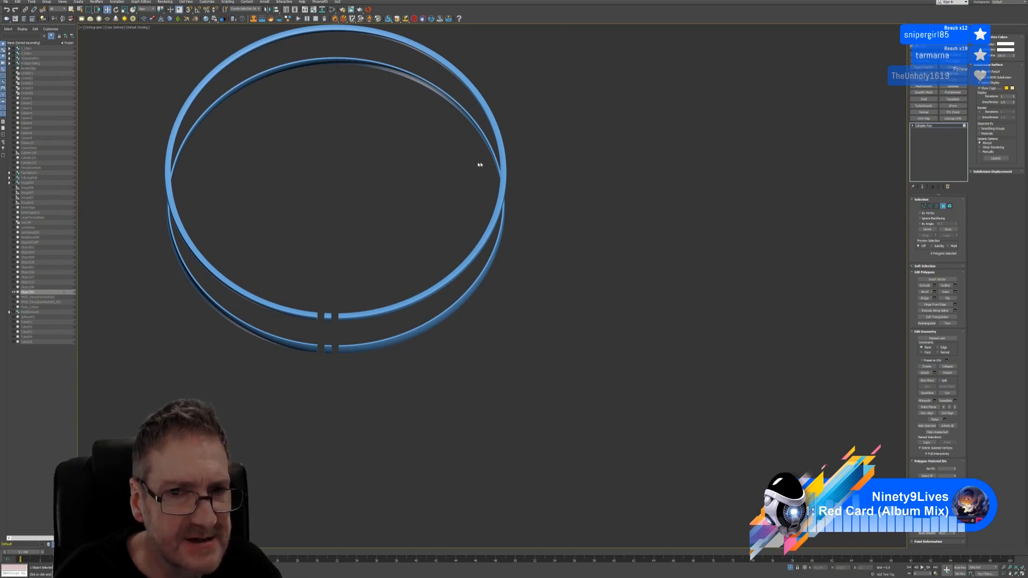
{"action": "middle_click_drag", "start_coordinate": [303, 250], "coordinate": [309, 267], "text": "alt"}
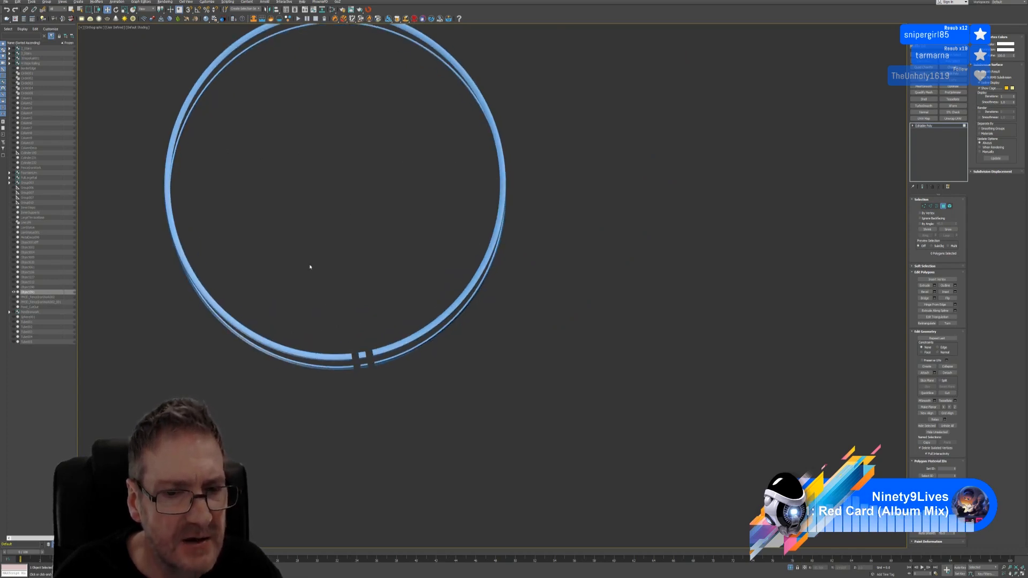
Compare the gapped rings with the surrounding scene in the four-viewport layout by leaving isolation and restoring it
{"action": "left_click", "coordinate": [1023, 574]}
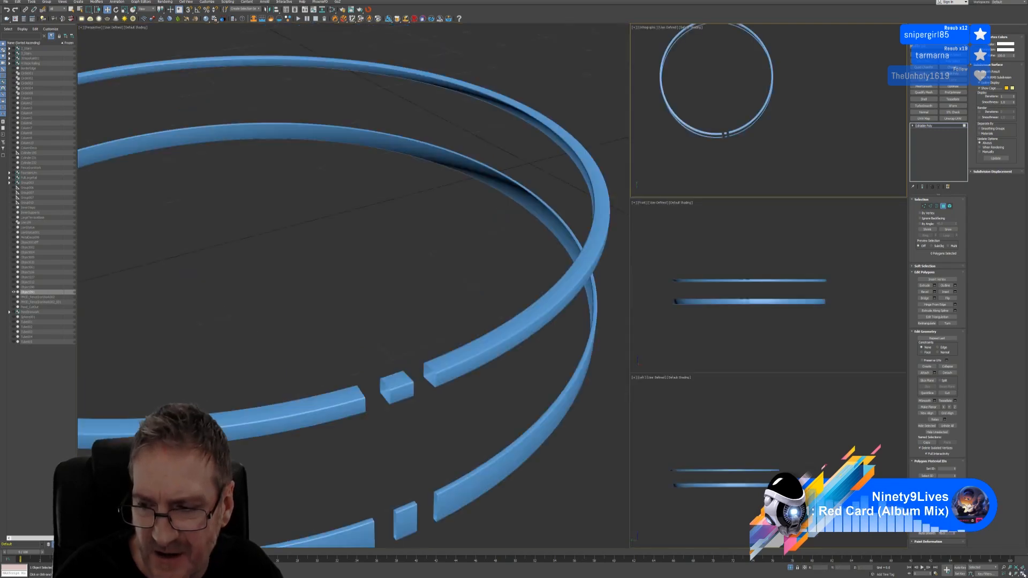
{"action": "left_click", "coordinate": [790, 568]}
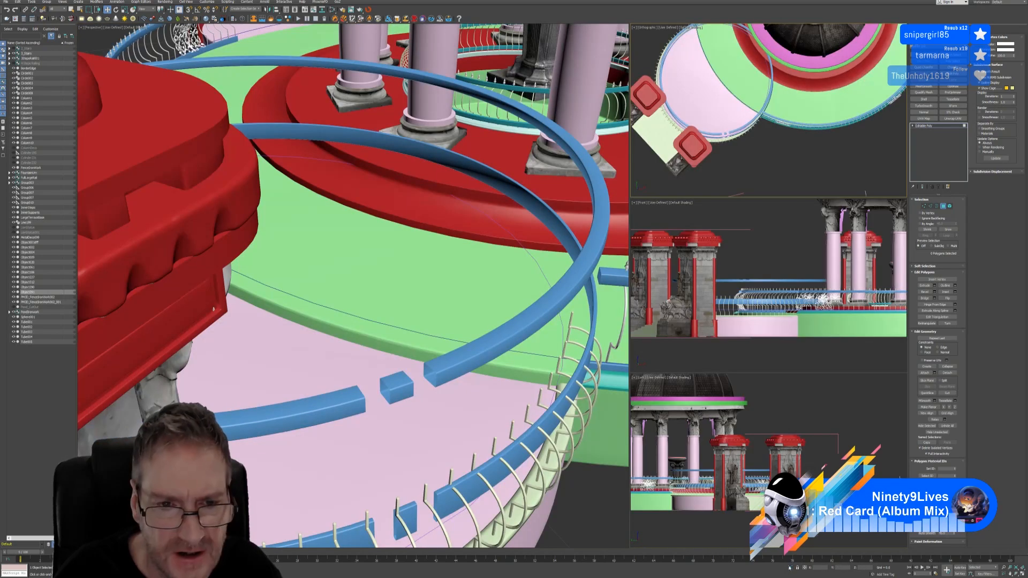
{"action": "scroll", "coordinate": [435, 459], "scroll_direction": "down", "scroll_amount": 5}
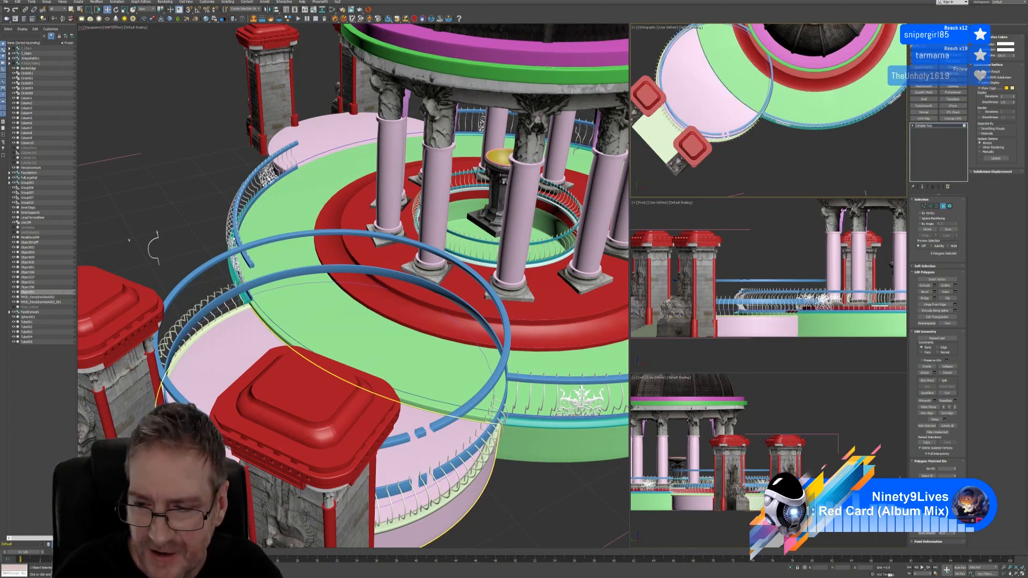
{"action": "left_click", "coordinate": [789, 569]}
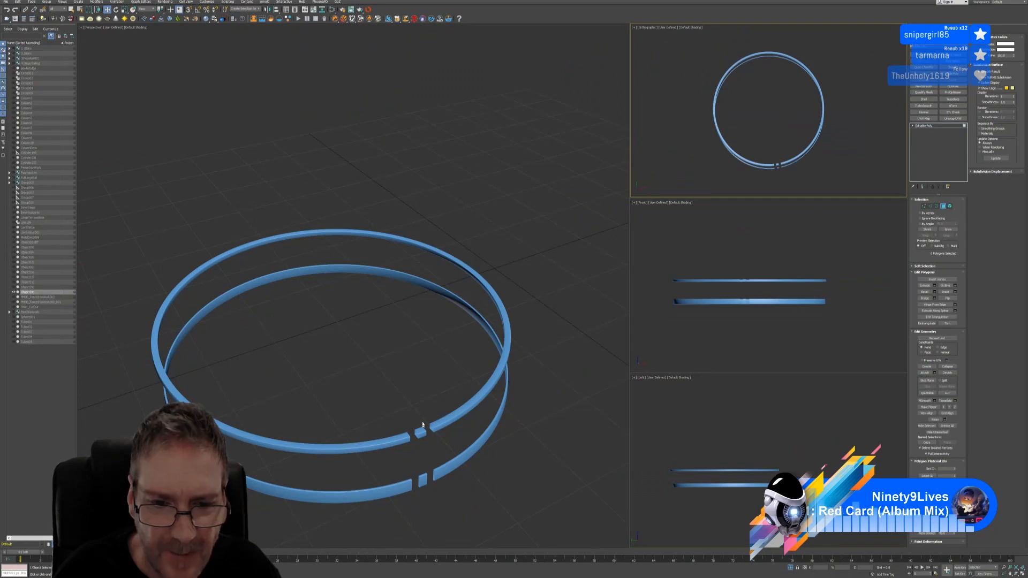
Bridge the open borders between the upper ring's short middle segment and the long rail section to its right
{"action": "middle_click_drag", "start_coordinate": [422, 430], "coordinate": [406, 416]}
{"action": "scroll", "coordinate": [407, 416], "scroll_direction": "up", "scroll_amount": 4}
{"action": "scroll", "coordinate": [406, 417], "scroll_direction": "up", "scroll_amount": 3}
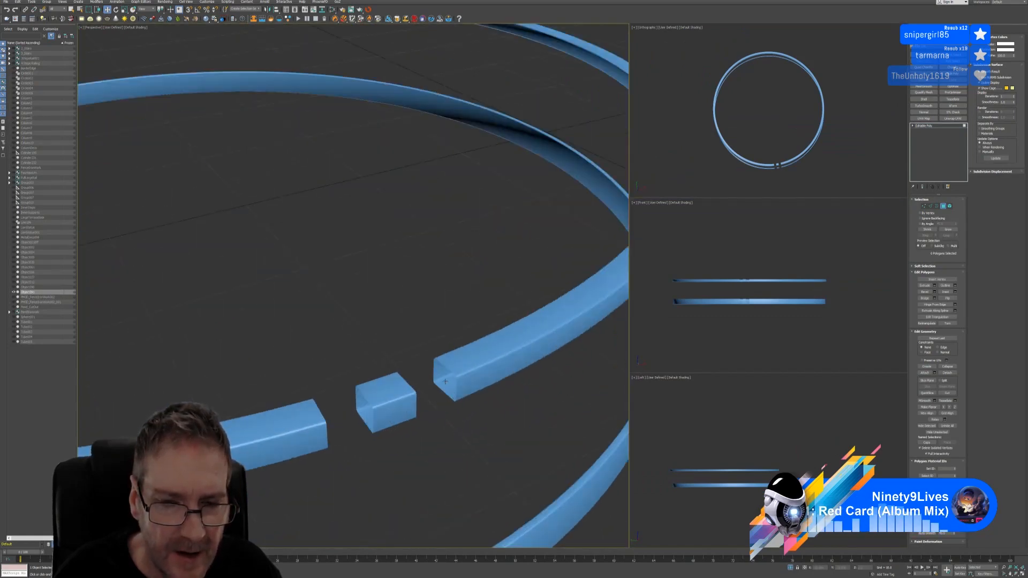
{"action": "middle_click_drag", "start_coordinate": [437, 398], "coordinate": [192, 268], "text": "alt"}
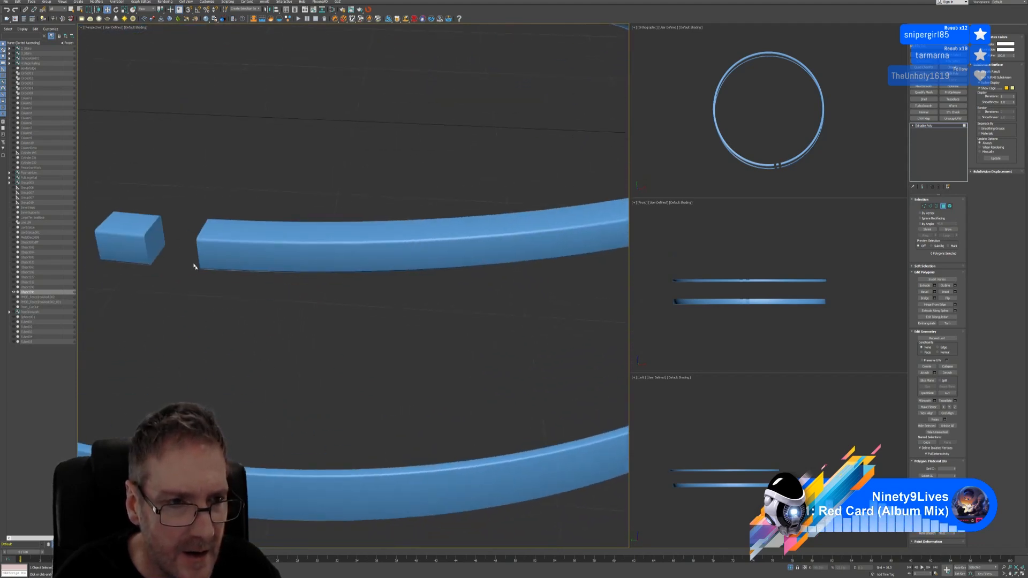
{"action": "left_click", "coordinate": [161, 237]}
{"action": "left_click", "coordinate": [163, 358]}
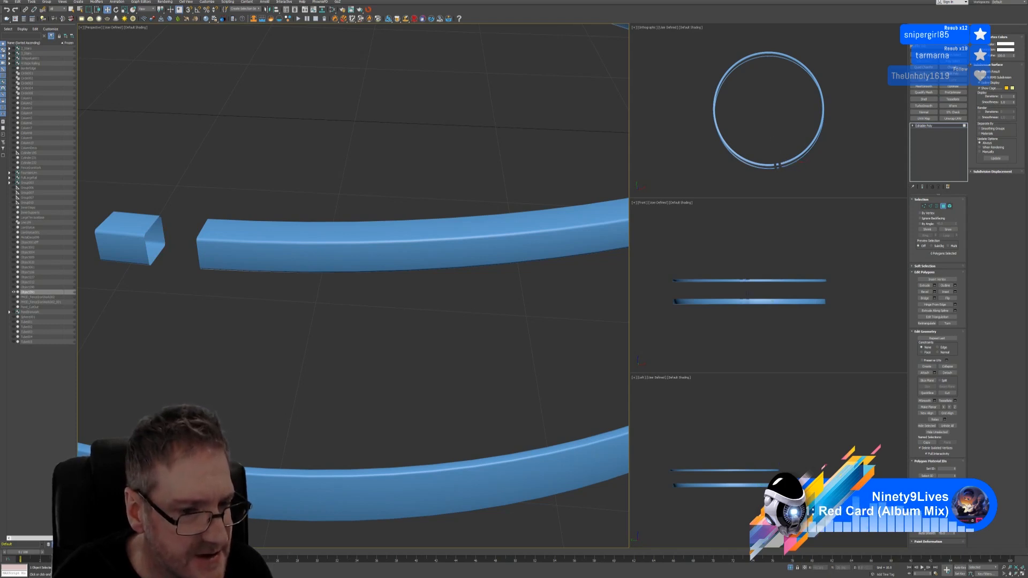
{"action": "left_click", "coordinate": [936, 206]}
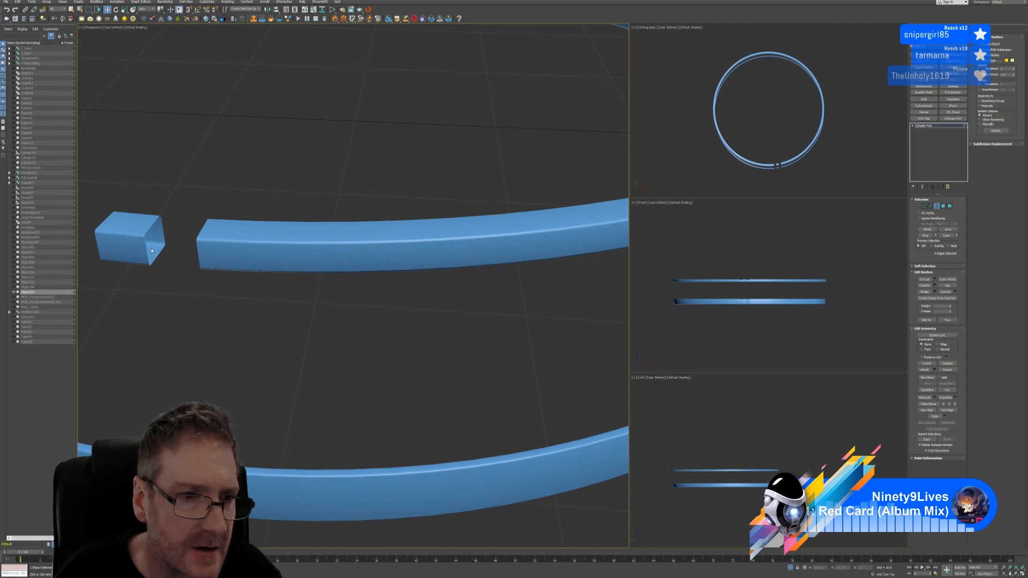
{"action": "left_click", "coordinate": [147, 248]}
{"action": "left_click", "coordinate": [198, 256]}
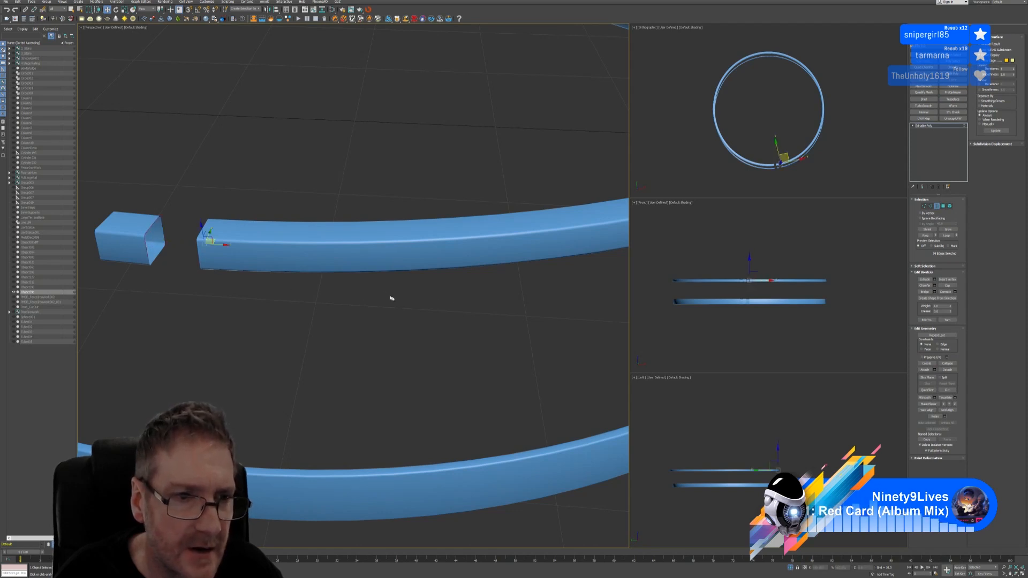
{"action": "left_click", "coordinate": [934, 292]}
{"action": "left_click", "coordinate": [356, 321]}
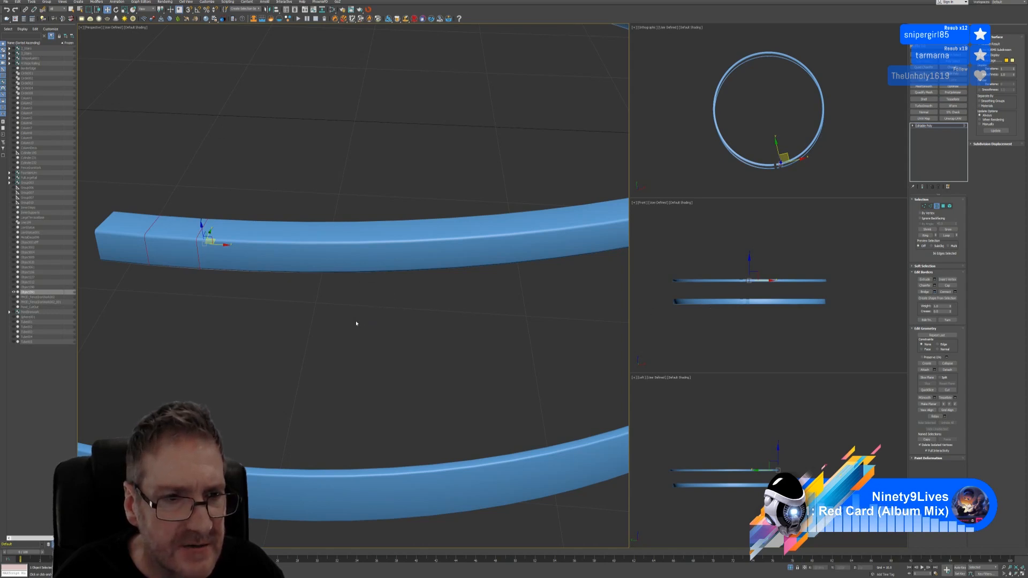
Bridge the open borders between the lower ring's short middle segment and the long rail section to its right
{"action": "middle_click_drag", "start_coordinate": [180, 419], "coordinate": [258, 270]}
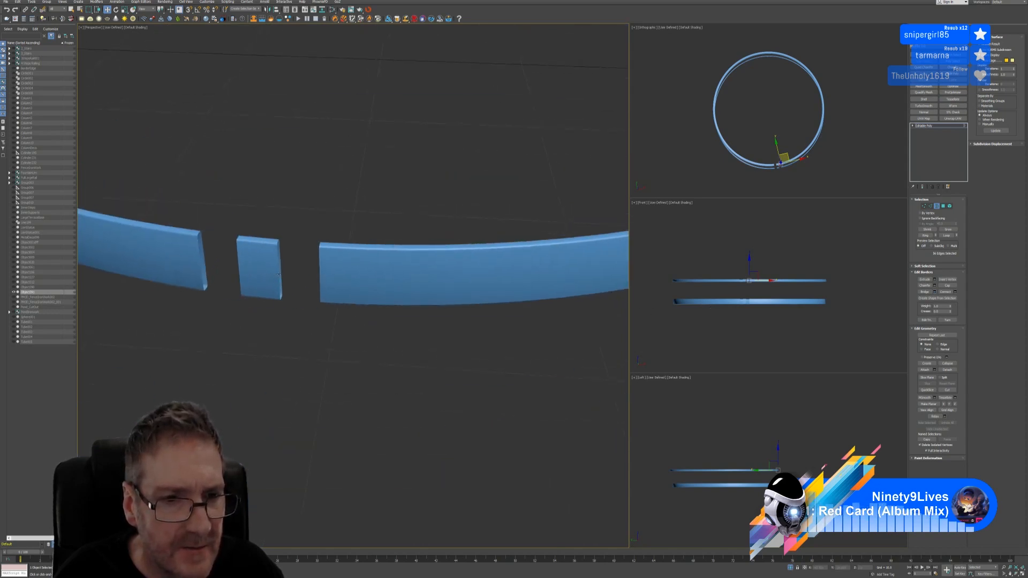
{"action": "left_click", "coordinate": [279, 274]}
{"action": "left_click", "coordinate": [319, 276], "text": "ctrl"}
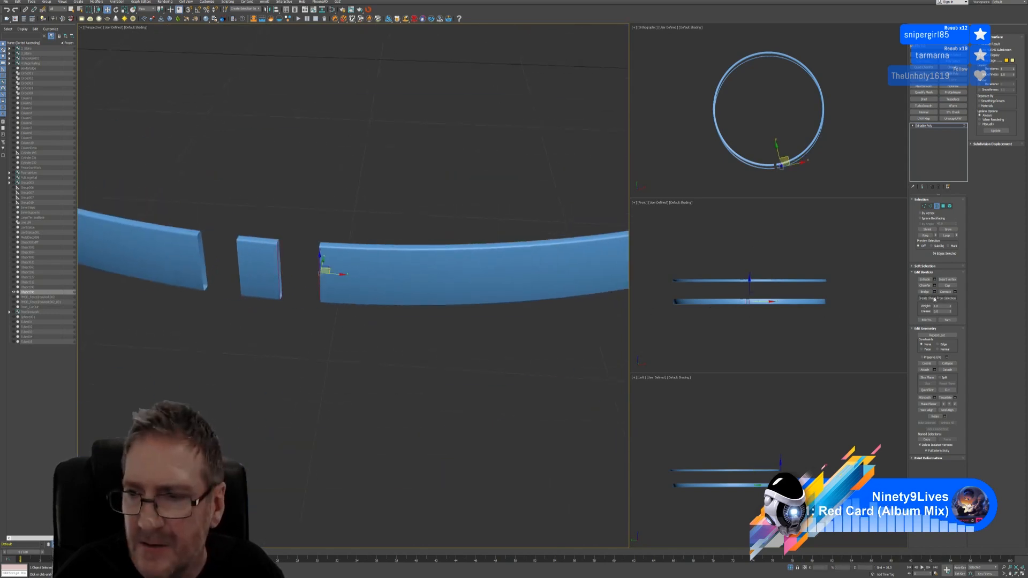
{"action": "left_click", "coordinate": [925, 293]}
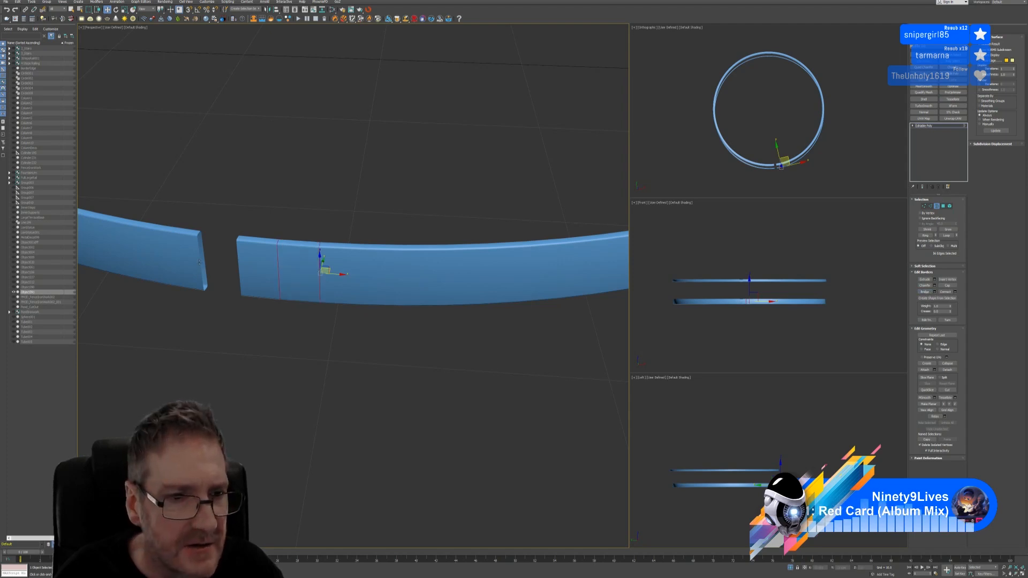
Bridge the open borders between the lower ring's left rail section and its short middle segment
{"action": "left_click", "coordinate": [200, 262]}
{"action": "left_click", "coordinate": [239, 263], "text": "ctrl"}
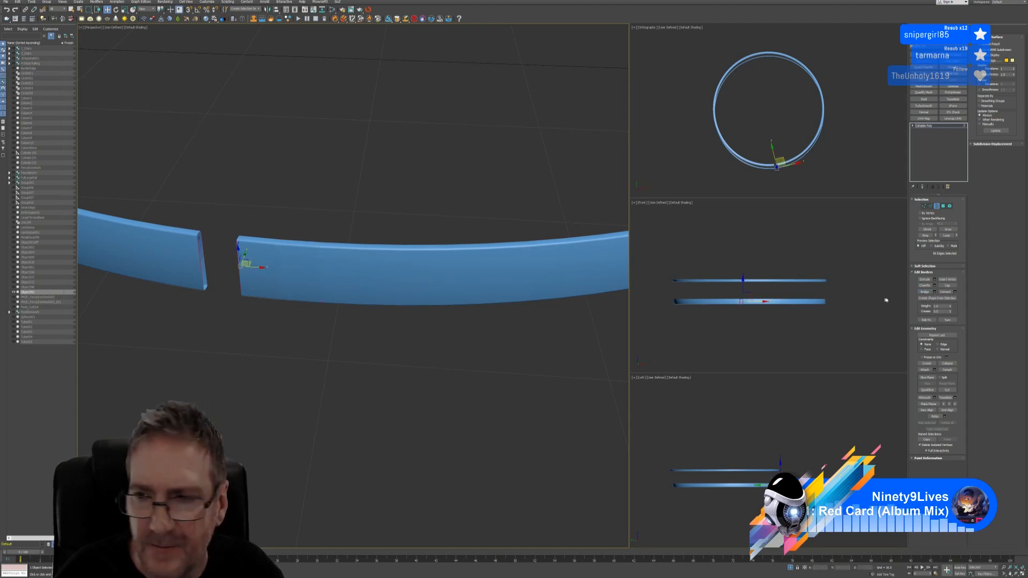
{"action": "left_click", "coordinate": [924, 294]}
Bridge the upper ring's remaining gap between its left rail section and short middle segment, and leave border editing
{"action": "middle_click_drag", "start_coordinate": [356, 206], "coordinate": [357, 276]}
{"action": "left_click", "coordinate": [181, 370]}
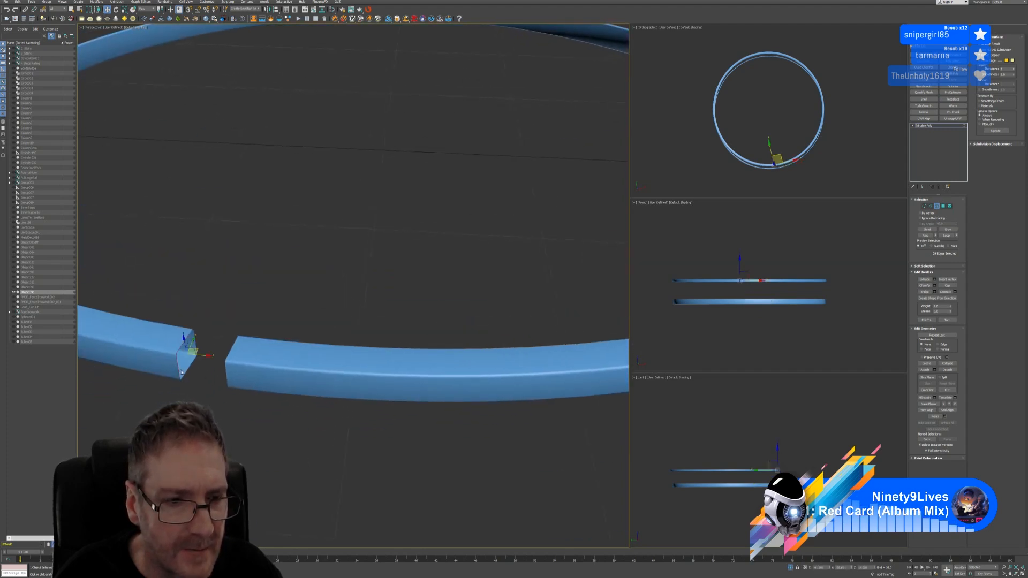
{"action": "left_click", "coordinate": [225, 376], "text": "ctrl"}
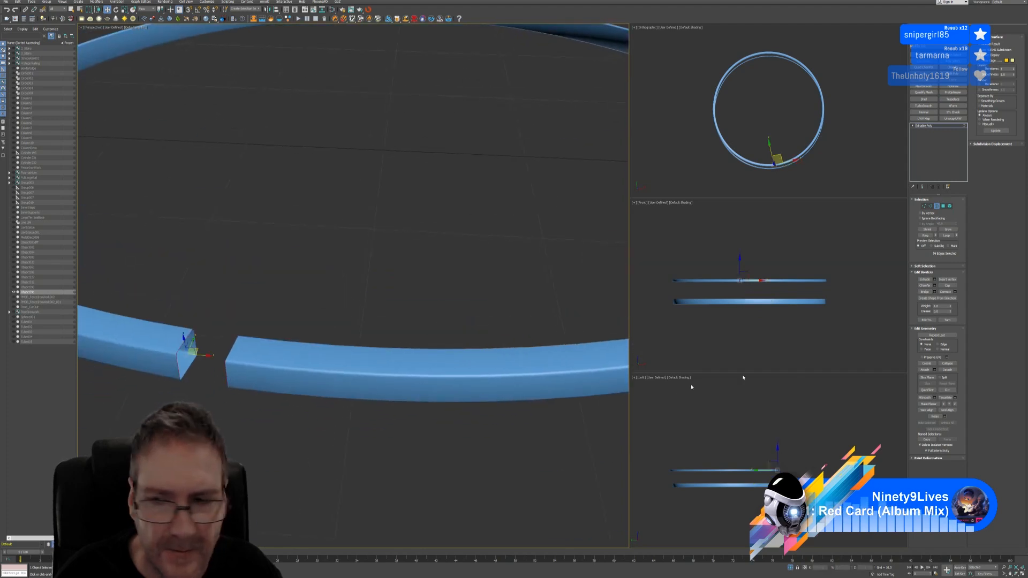
{"action": "left_click", "coordinate": [924, 291]}
{"action": "scroll", "coordinate": [432, 364], "scroll_direction": "down", "scroll_amount": 6}
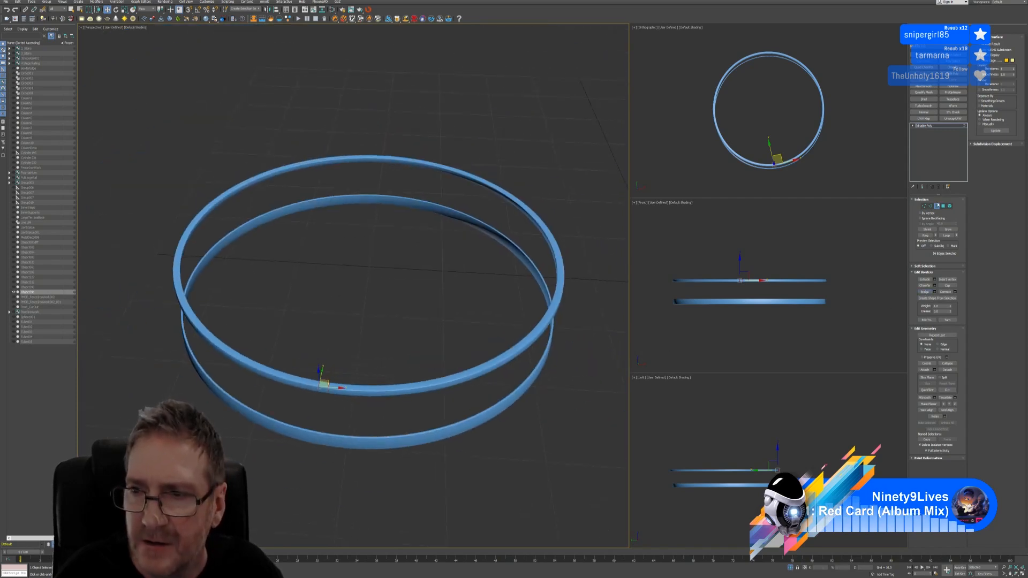
{"action": "left_click", "coordinate": [937, 205]}
Bring back the full scene and isolate the two rings together with the crescent platform and its curved balusters
{"action": "left_click", "coordinate": [790, 568]}
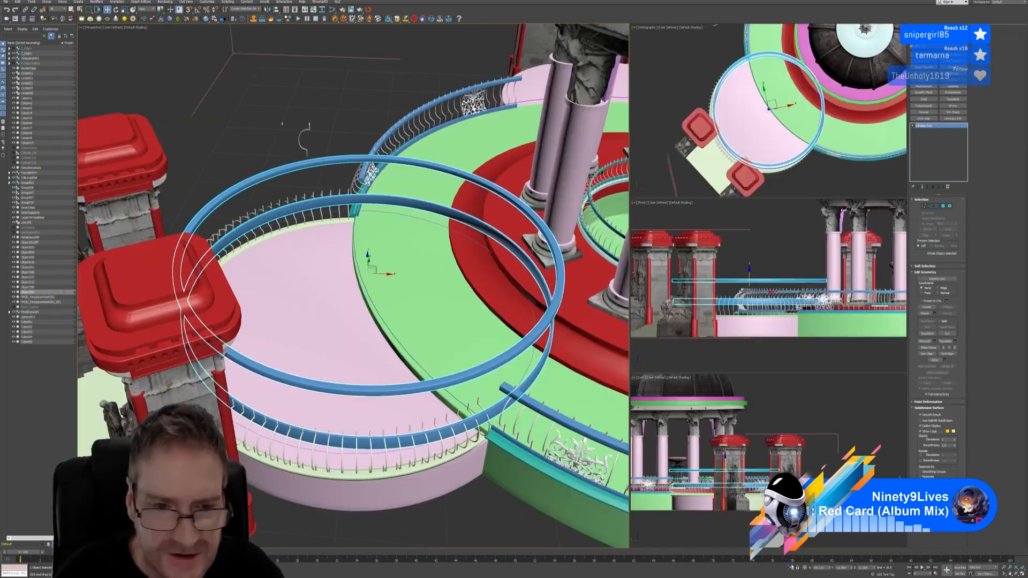
{"action": "middle_click_drag", "start_coordinate": [376, 475], "coordinate": [369, 430]}
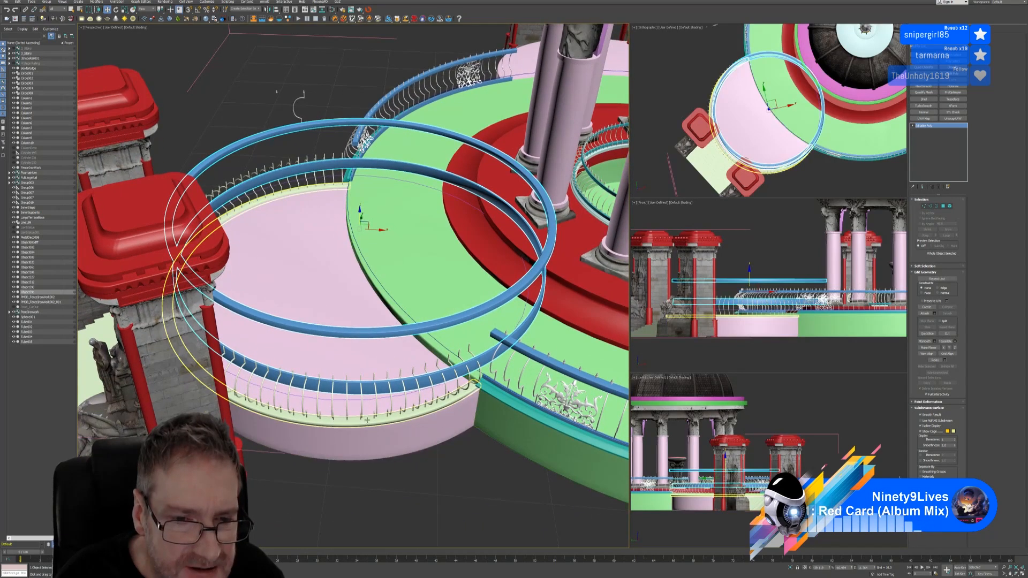
{"action": "key", "text": "super"}
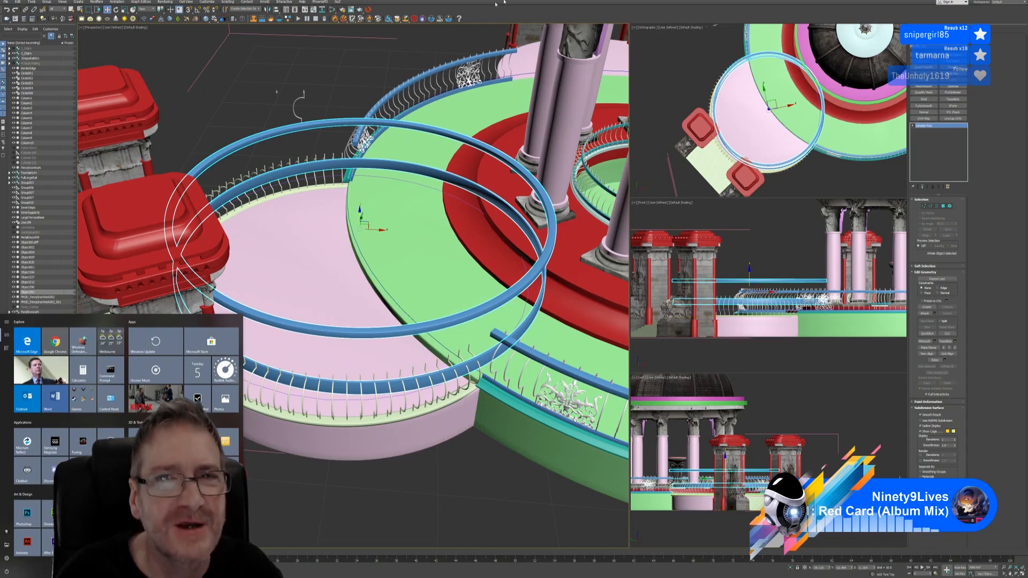
{"action": "left_click", "coordinate": [535, 8]}
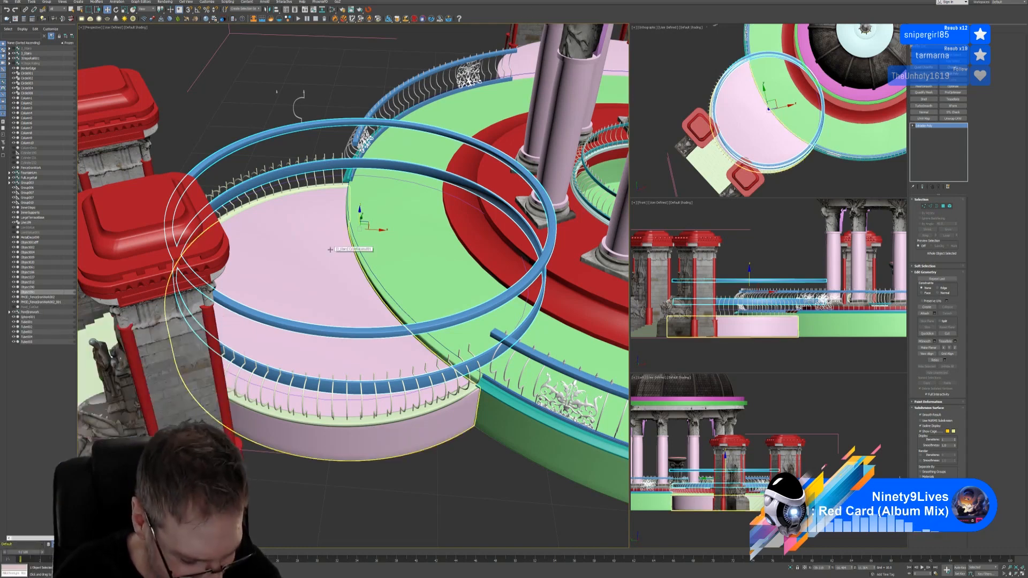
{"action": "left_click", "coordinate": [366, 422]}
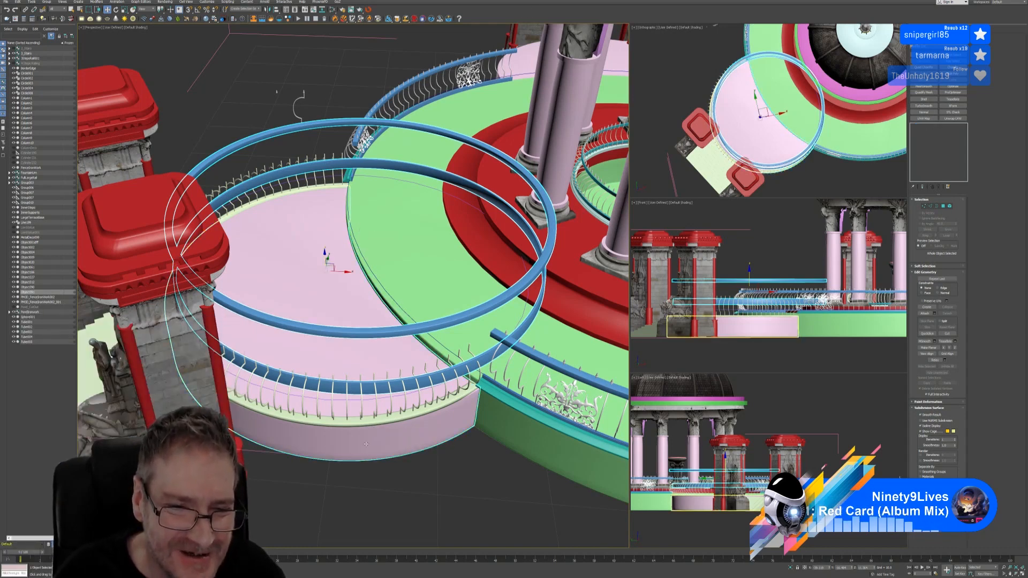
{"action": "left_click", "coordinate": [363, 410], "text": "ctrl"}
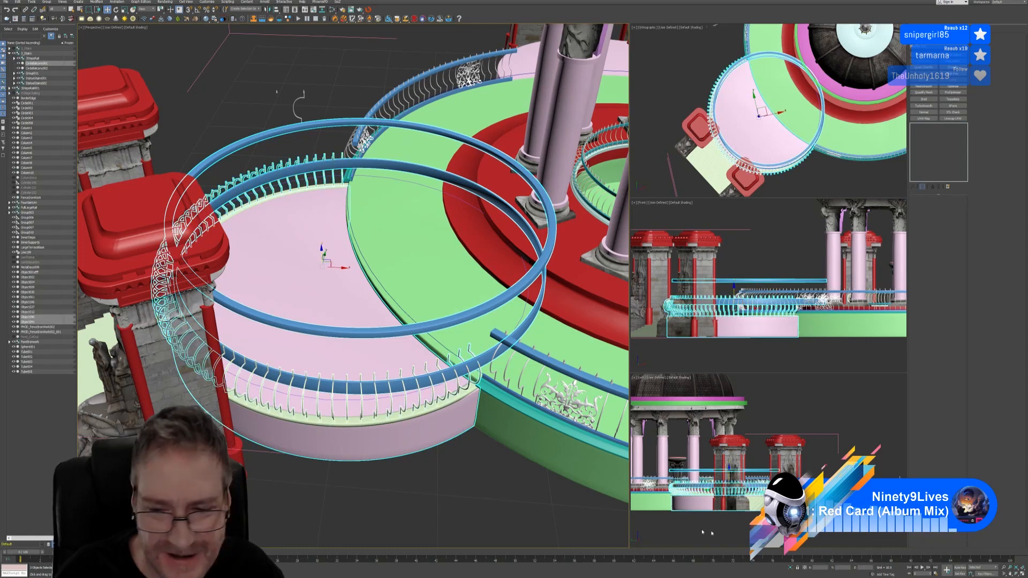
{"action": "left_click", "coordinate": [791, 568]}
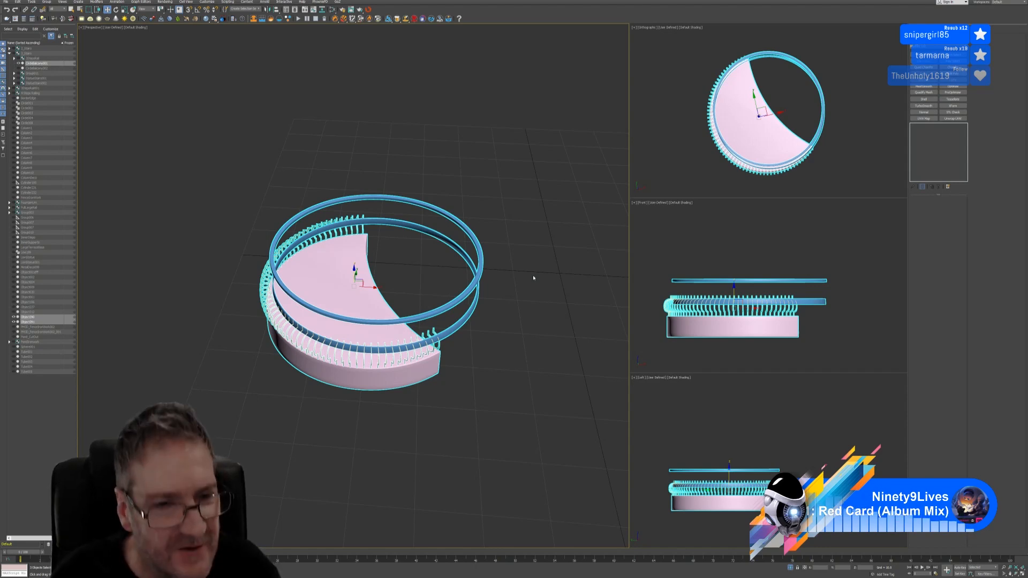
Select both rings and move them in the enlarged top view until they line up with the platform's curved baluster row
{"action": "left_click", "coordinate": [316, 156]}
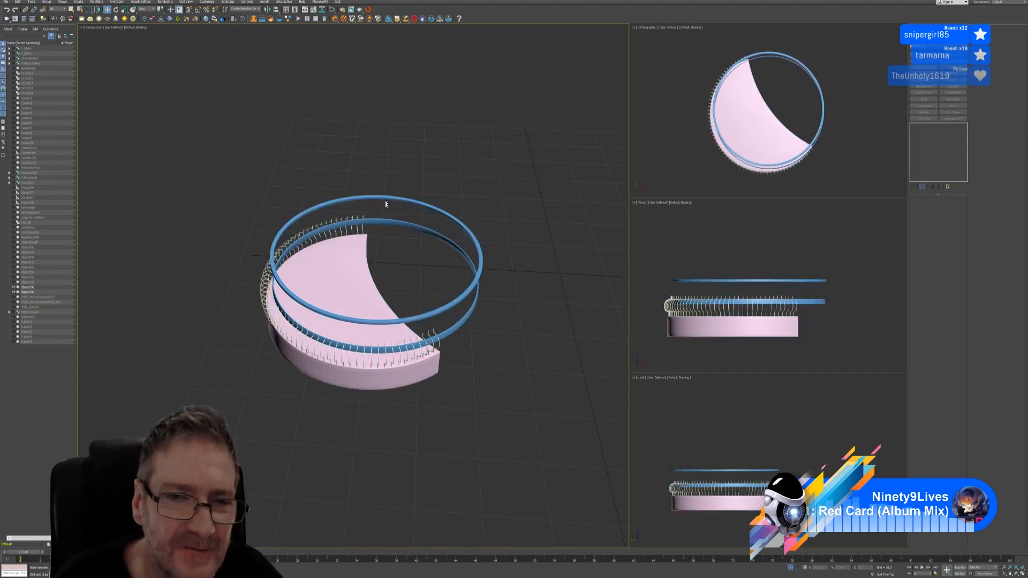
{"action": "left_click", "coordinate": [383, 221]}
{"action": "middle_click_drag", "start_coordinate": [830, 46], "coordinate": [811, 48]}
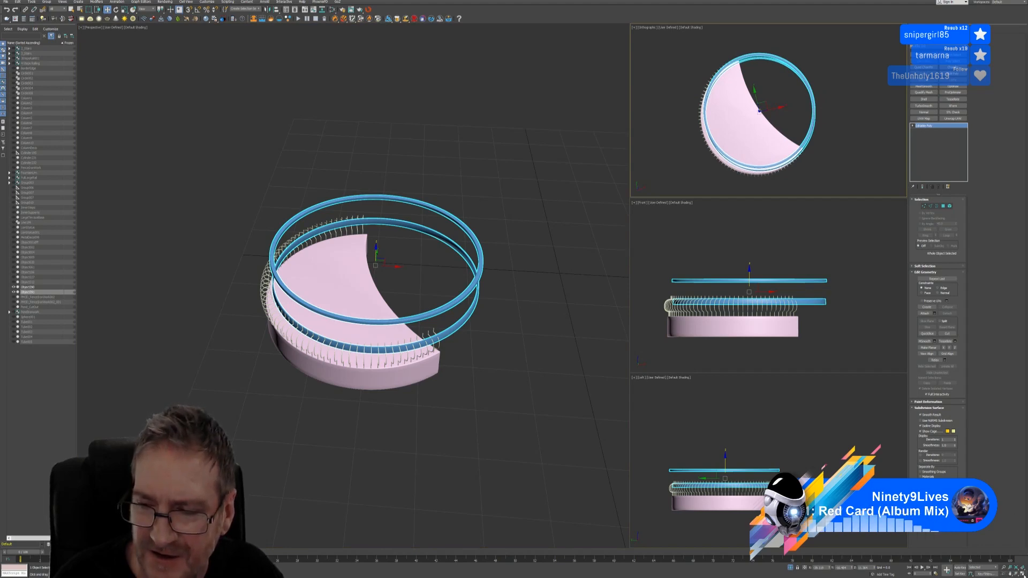
{"action": "key", "text": "alt+w"}
{"action": "middle_click_drag", "start_coordinate": [638, 219], "coordinate": [643, 205]}
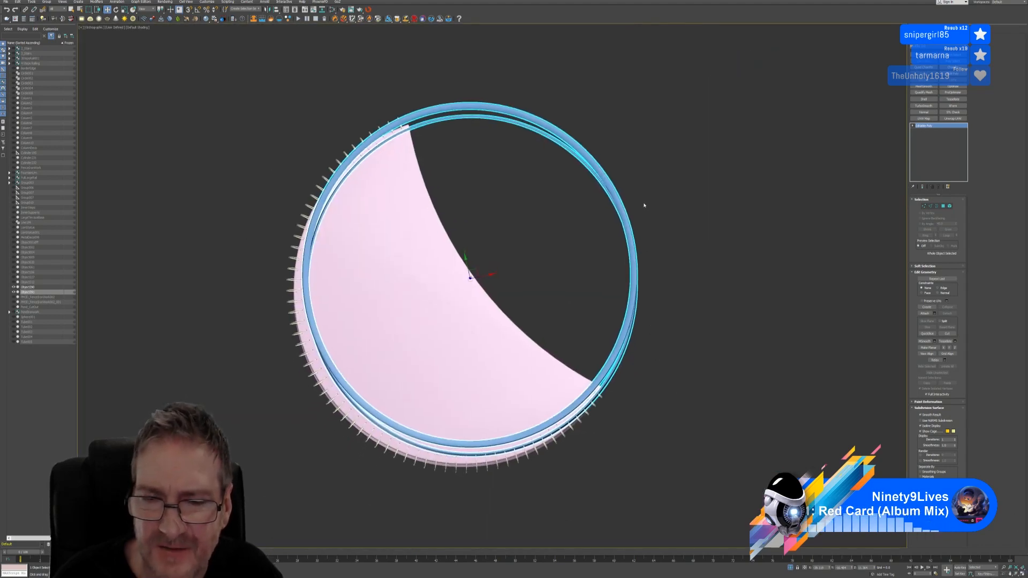
{"action": "left_click", "coordinate": [472, 279]}
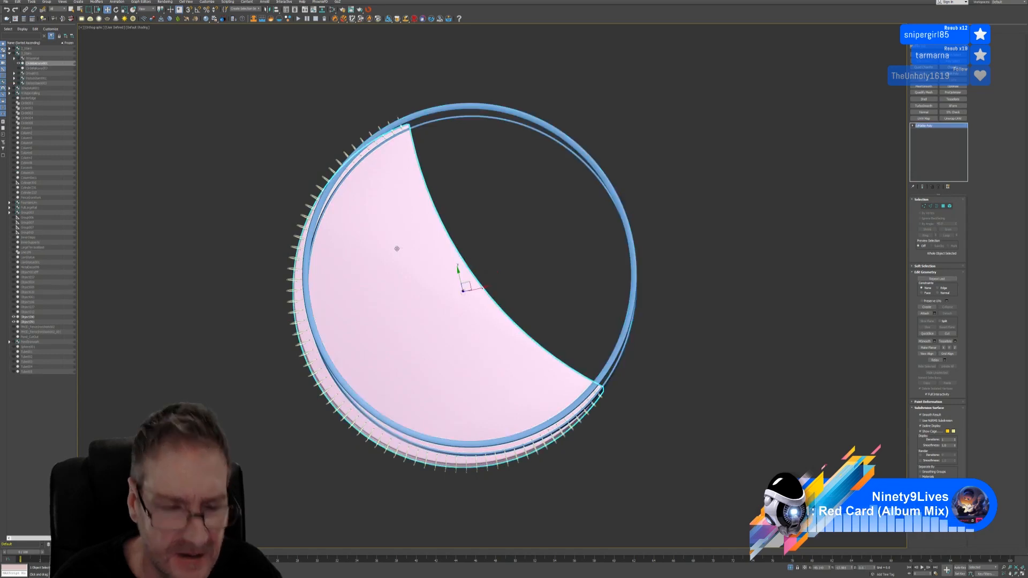
{"action": "key", "text": "ctrl+z"}
{"action": "key", "text": "ctrl+z"}
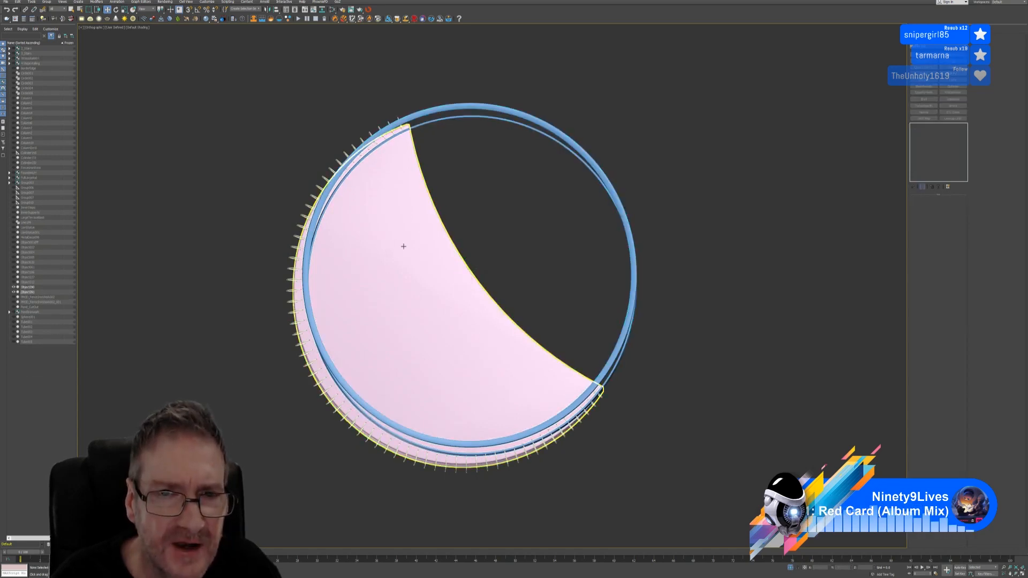
{"action": "left_click", "coordinate": [616, 198]}
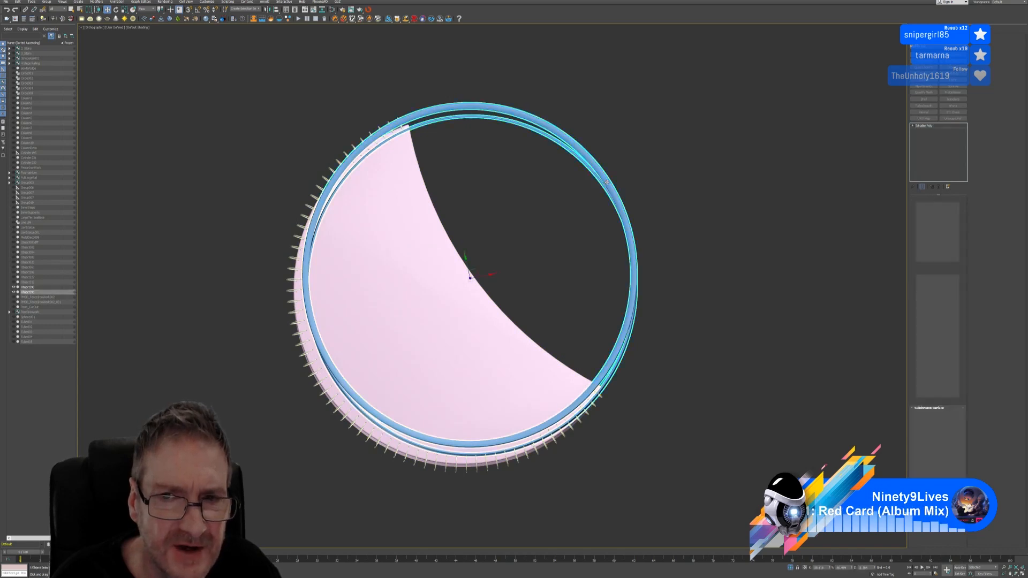
{"action": "left_click_drag", "start_coordinate": [475, 269], "coordinate": [465, 276]}
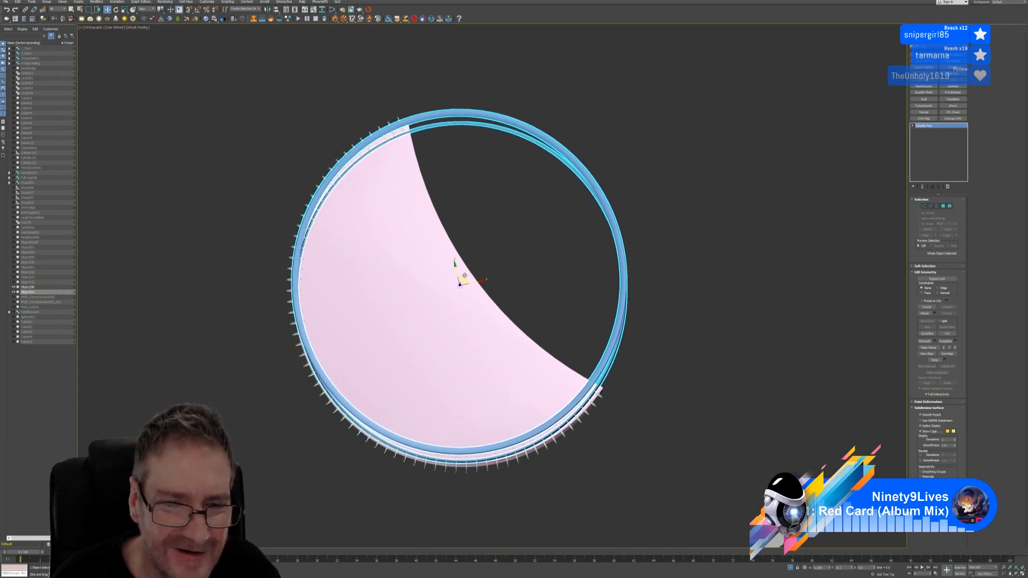
{"action": "left_click", "coordinate": [1022, 571]}
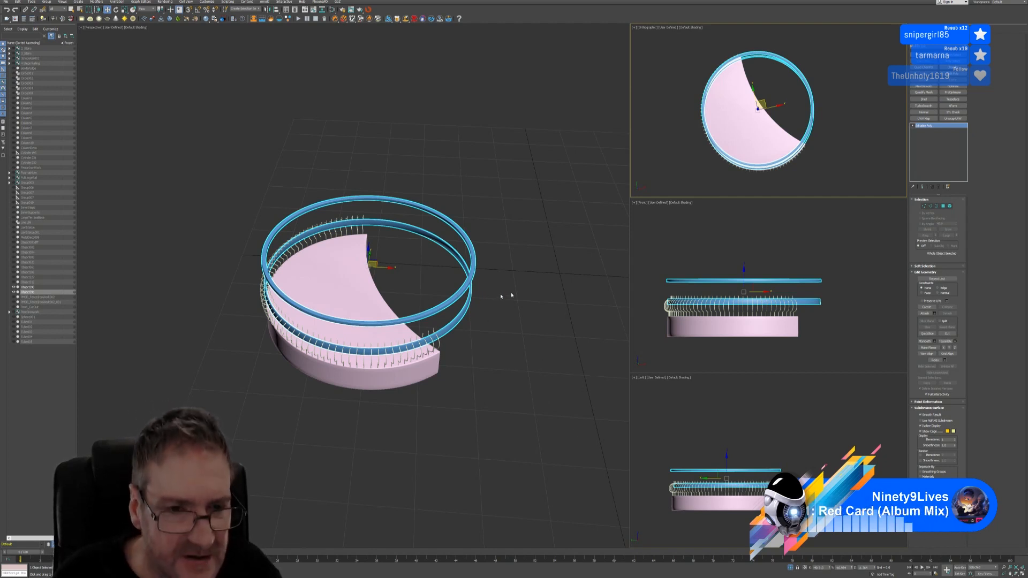
Lower both rings to the top and bottom of the balusters and nudge them sideways toward the baluster curve
{"action": "middle_click_drag", "start_coordinate": [507, 253], "coordinate": [511, 236], "text": "alt"}
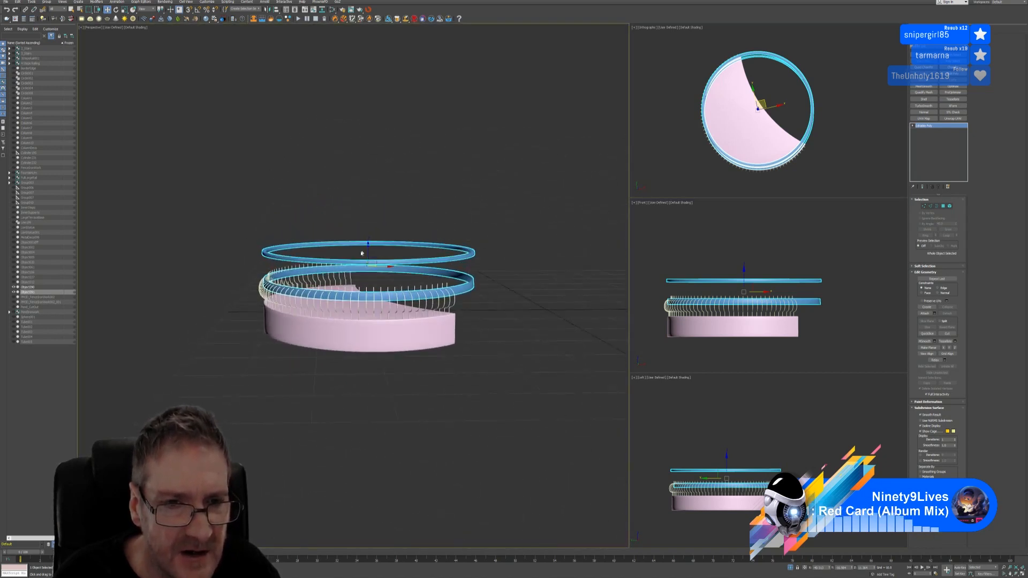
{"action": "left_click_drag", "start_coordinate": [367, 251], "coordinate": [371, 267]}
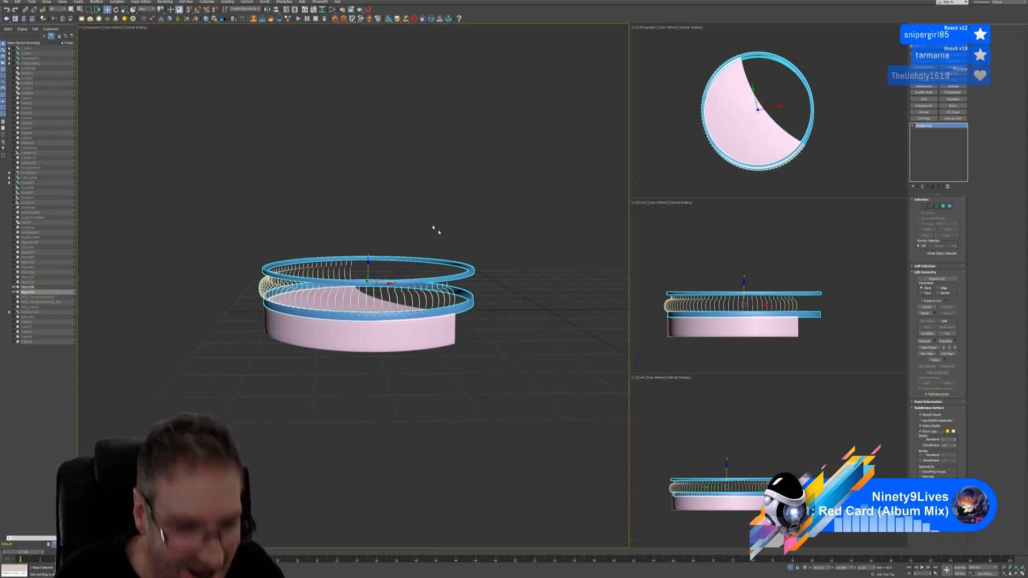
{"action": "middle_click_drag", "start_coordinate": [286, 222], "coordinate": [281, 259], "text": "alt"}
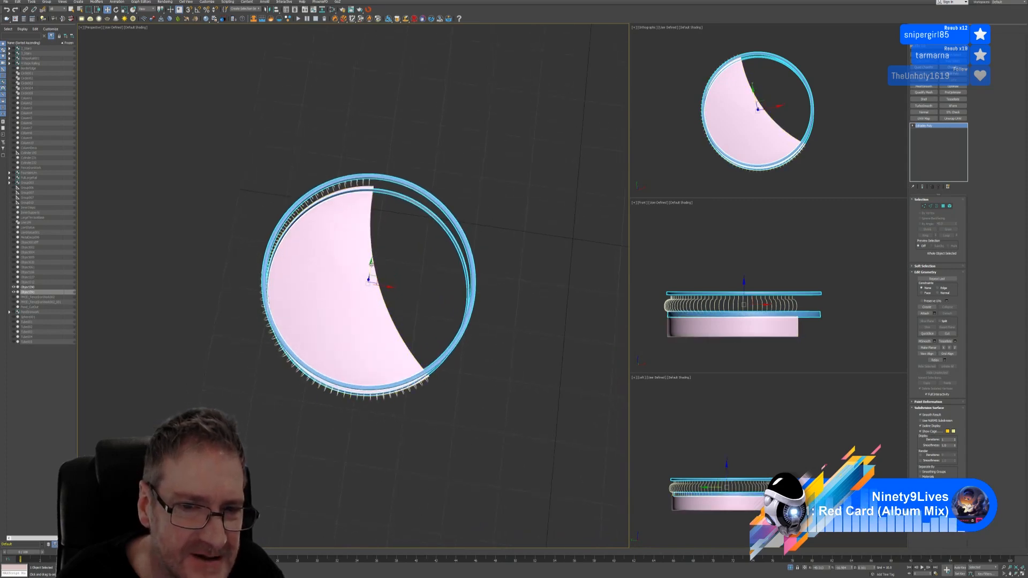
{"action": "left_click_drag", "start_coordinate": [370, 263], "coordinate": [373, 262]}
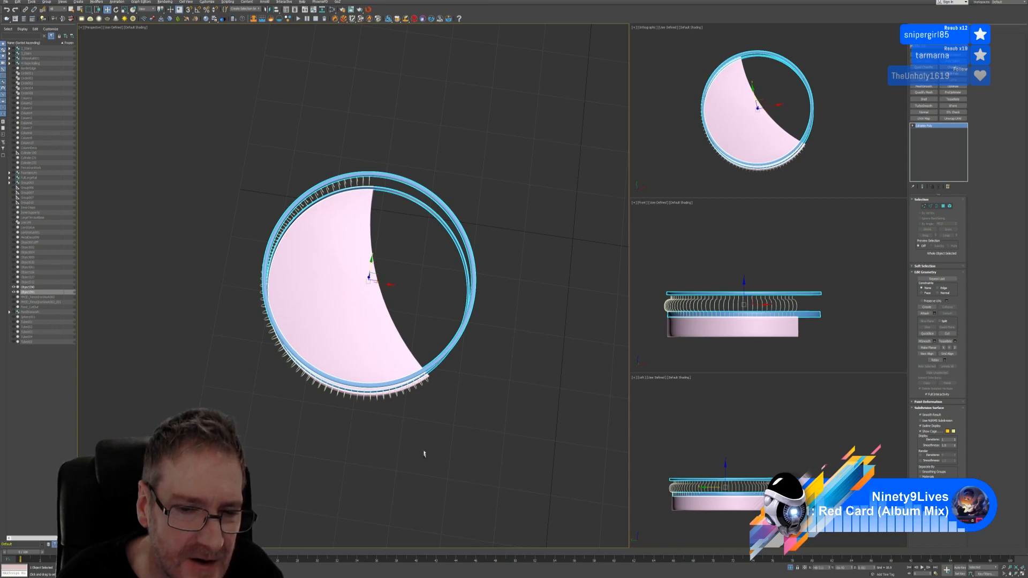
Fine-tune the rings' horizontal position so they follow the platform's curved edge and the baluster row evenly
{"action": "middle_click_drag", "start_coordinate": [423, 452], "coordinate": [382, 451], "text": "alt"}
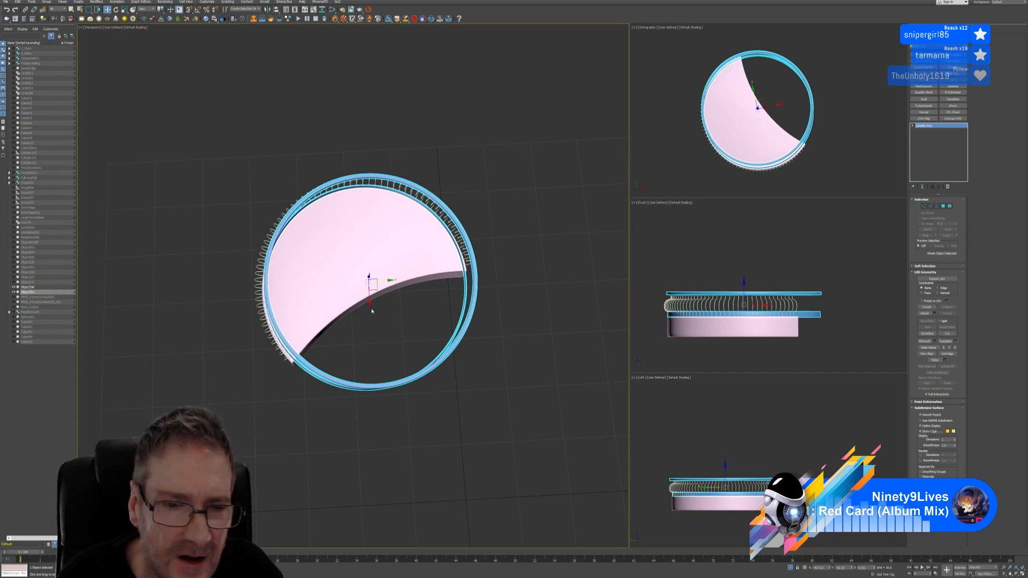
{"action": "left_click_drag", "start_coordinate": [369, 306], "coordinate": [389, 281]}
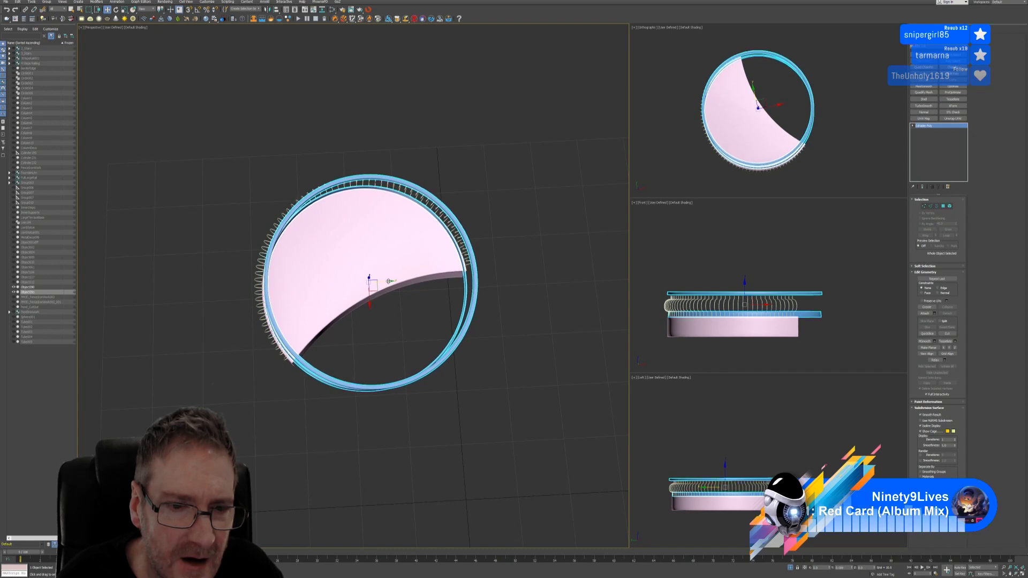
{"action": "middle_click_drag", "start_coordinate": [389, 281], "coordinate": [266, 357], "text": "alt"}
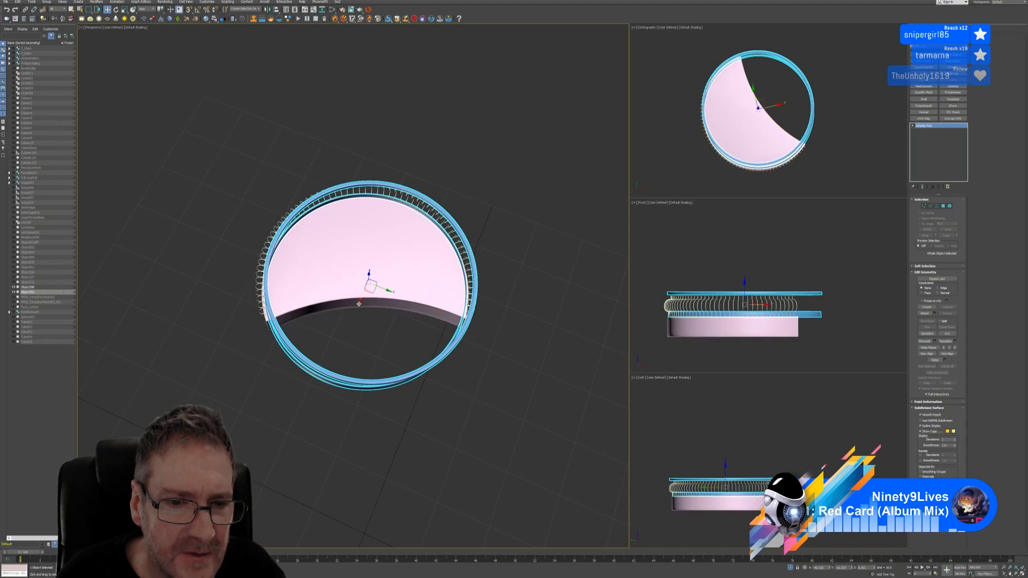
{"action": "left_click_drag", "start_coordinate": [359, 303], "coordinate": [360, 305]}
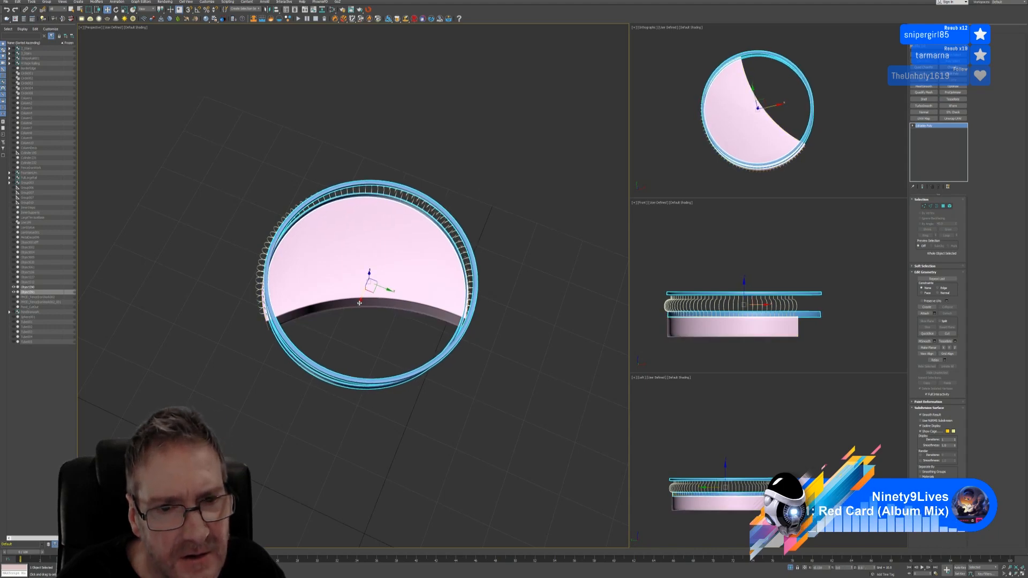
{"action": "scroll", "coordinate": [358, 167], "scroll_direction": "up", "scroll_amount": 5}
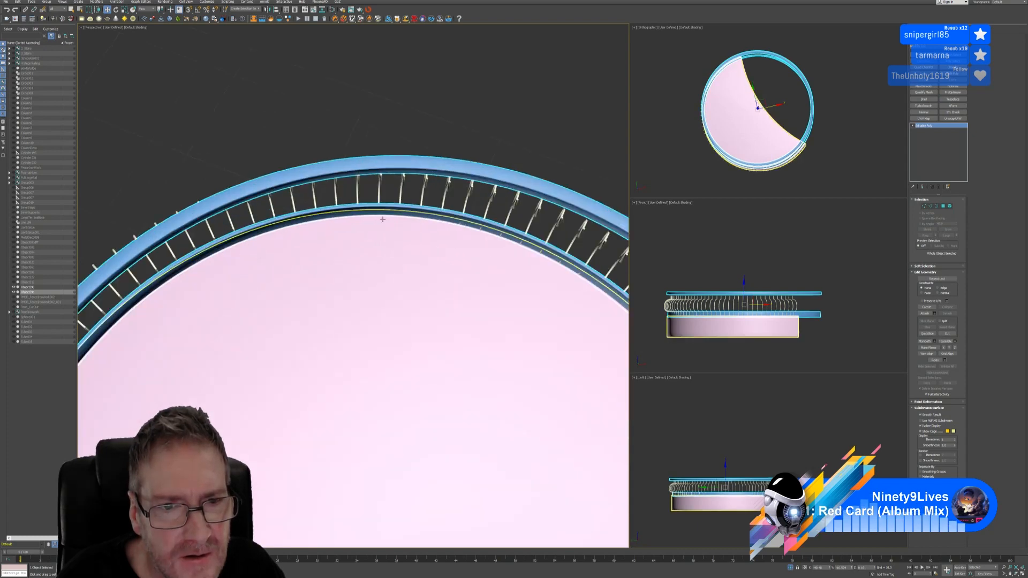
{"action": "left_click_drag", "start_coordinate": [386, 462], "coordinate": [382, 460]}
{"action": "middle_click_drag", "start_coordinate": [356, 396], "coordinate": [309, 332]}
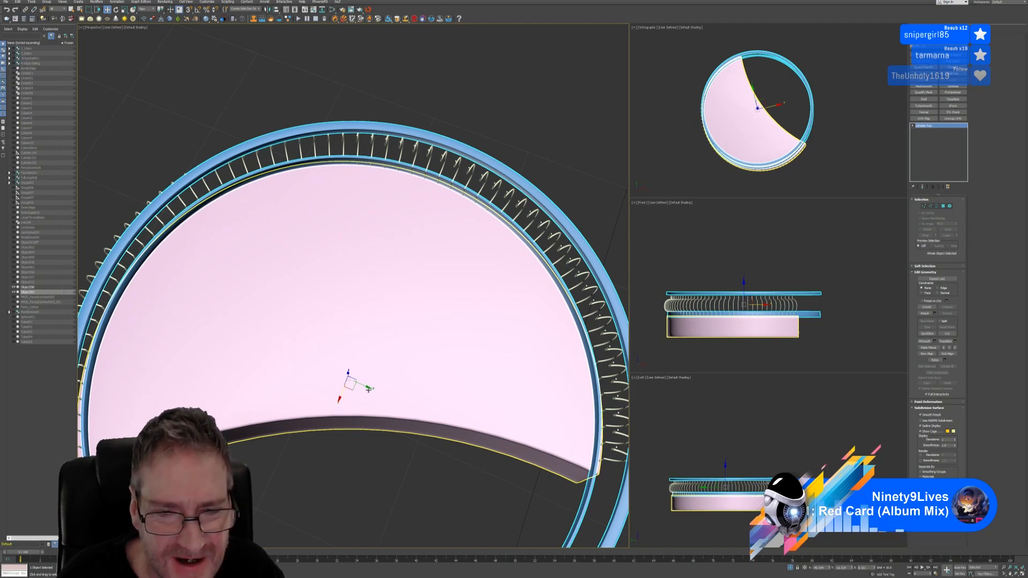
{"action": "left_click_drag", "start_coordinate": [367, 388], "coordinate": [367, 387]}
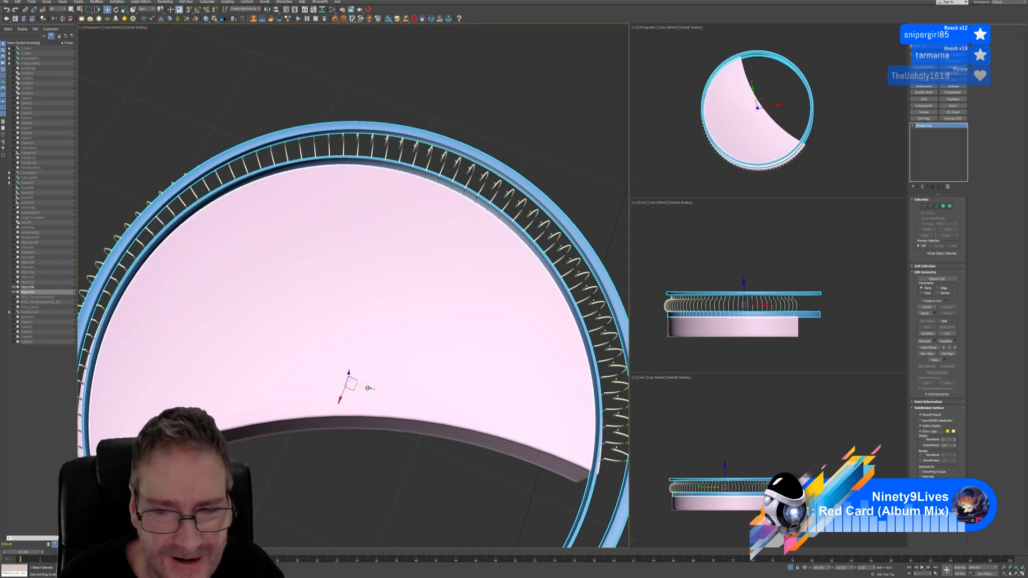
Check the rings against the balusters from the side and lower them slightly toward the platform top
{"action": "middle_click_drag", "start_coordinate": [367, 387], "coordinate": [332, 320], "text": "alt"}
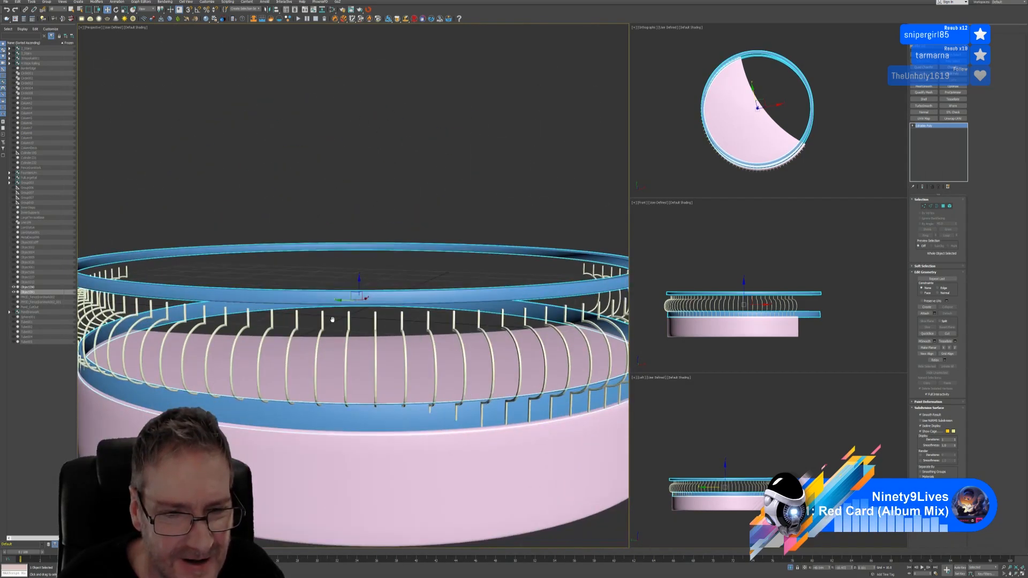
{"action": "scroll", "coordinate": [333, 322], "scroll_direction": "down", "scroll_amount": 4}
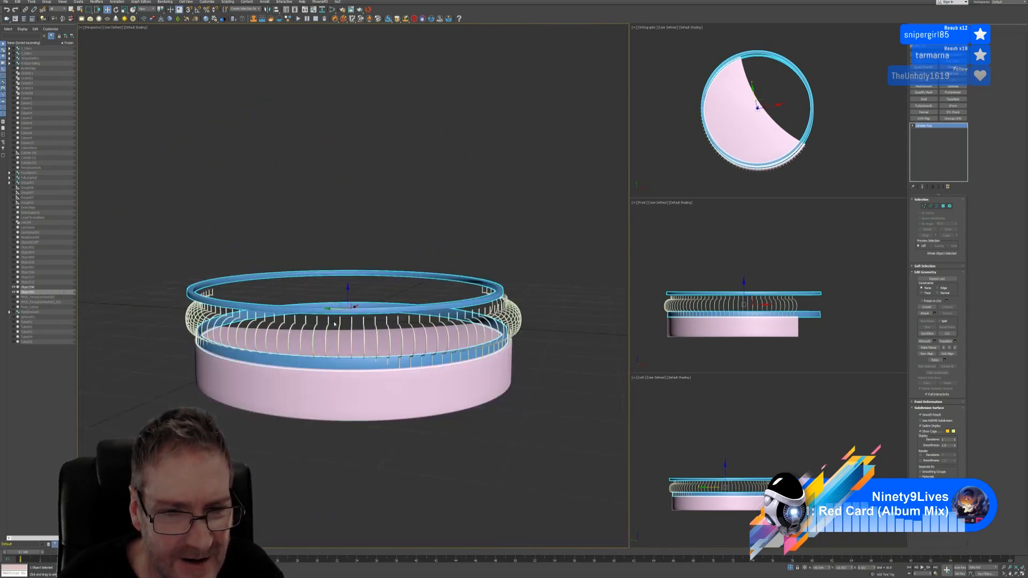
{"action": "middle_click_drag", "start_coordinate": [455, 338], "coordinate": [378, 353]}
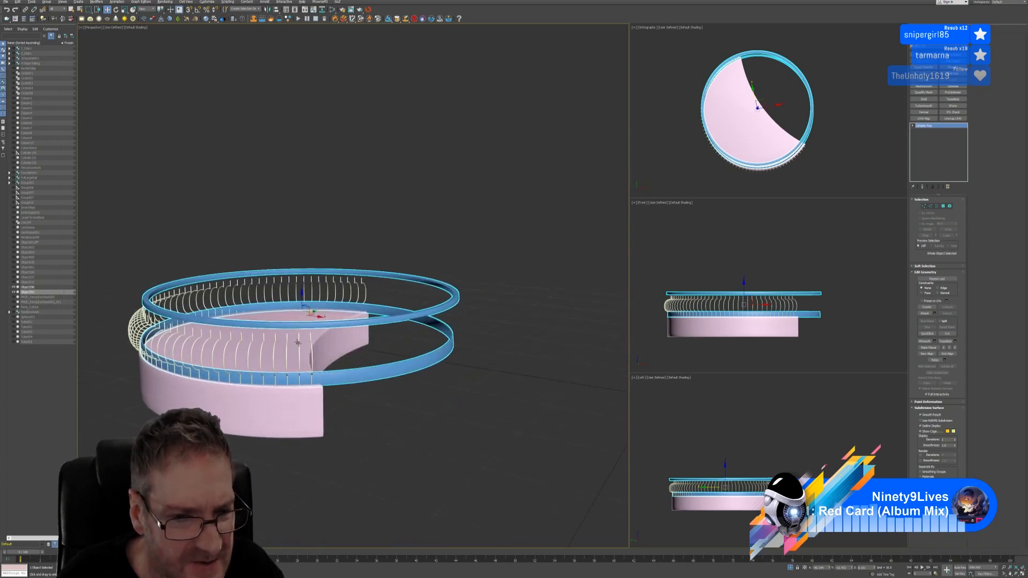
{"action": "middle_click_drag", "start_coordinate": [298, 343], "coordinate": [338, 301], "text": "alt"}
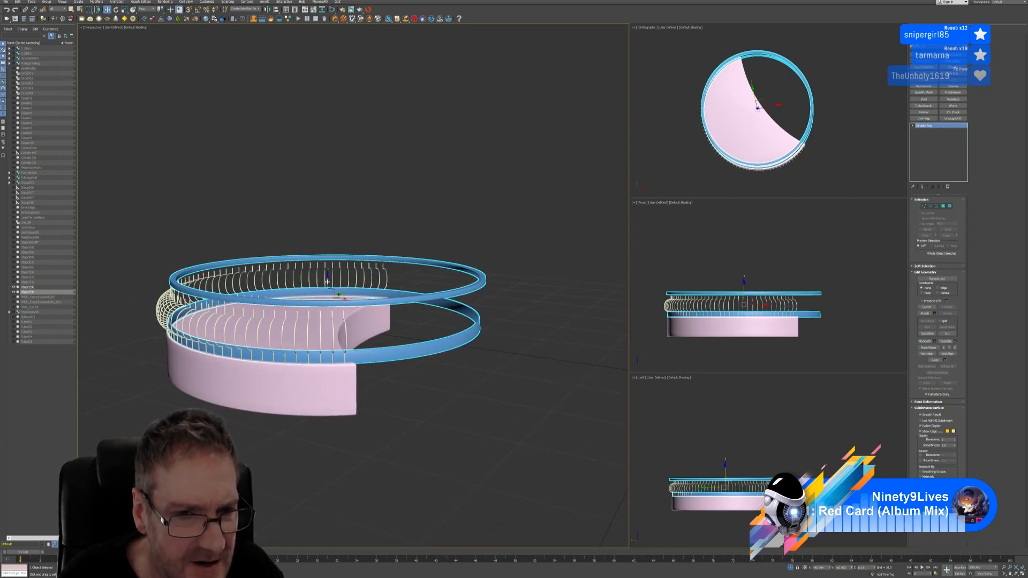
{"action": "left_click_drag", "start_coordinate": [328, 281], "coordinate": [331, 285]}
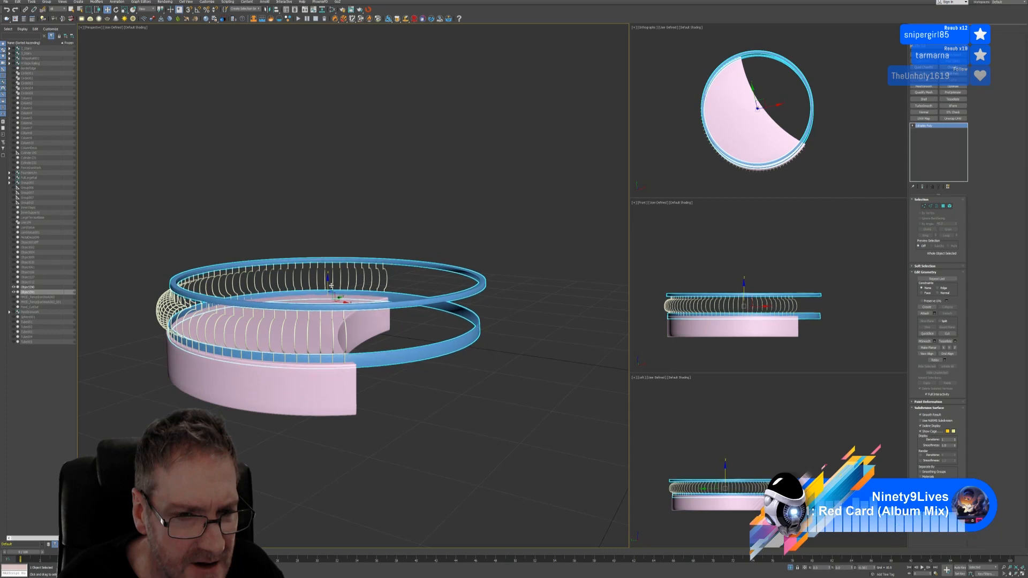
Nudge both rings sideways along the Y axis until they sit evenly over the curved baluster row
{"action": "middle_click_drag", "start_coordinate": [312, 349], "coordinate": [259, 387], "text": "alt"}
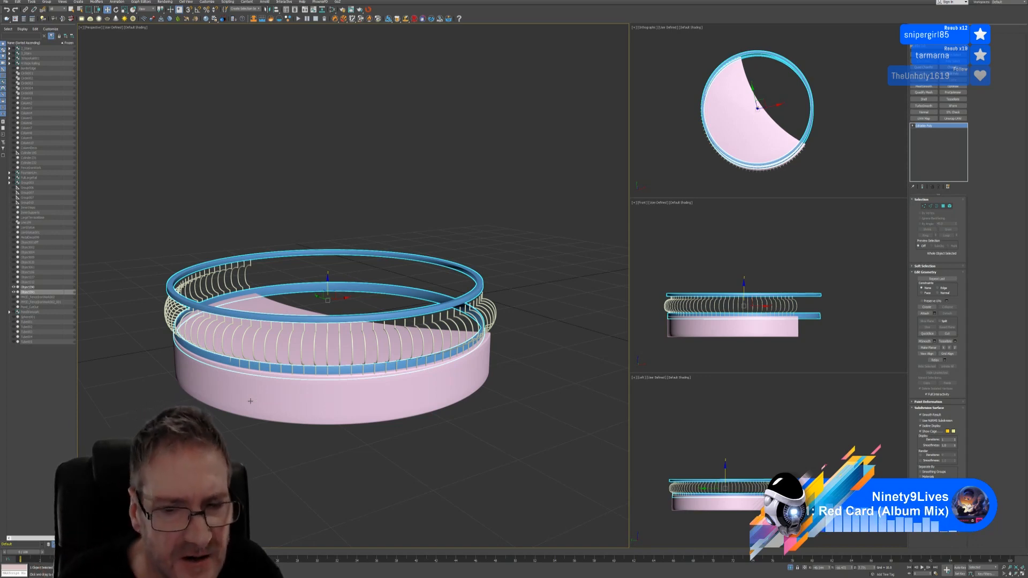
{"action": "middle_click_drag", "start_coordinate": [320, 197], "coordinate": [354, 206], "text": "alt"}
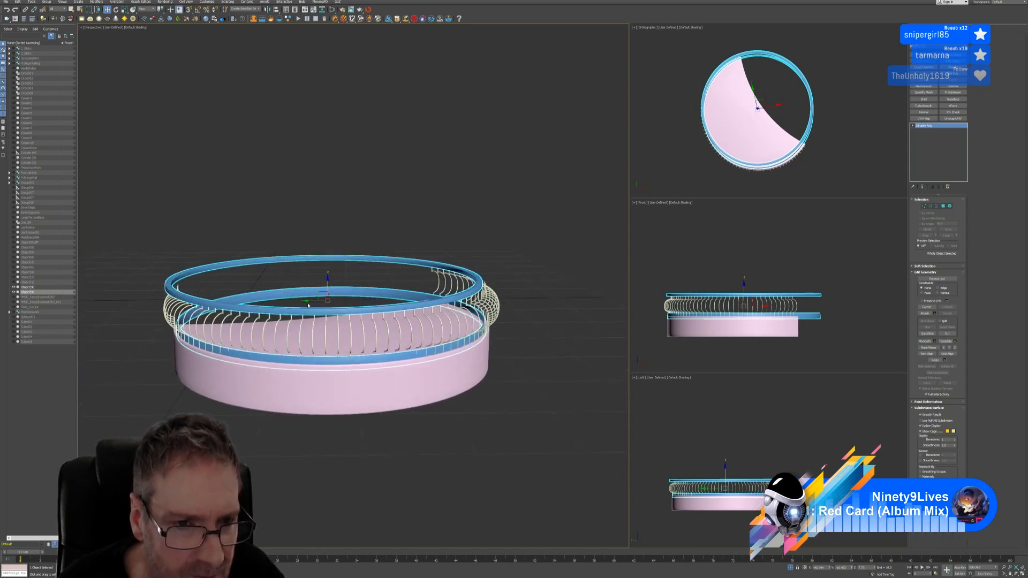
{"action": "left_click_drag", "start_coordinate": [308, 300], "coordinate": [304, 299]}
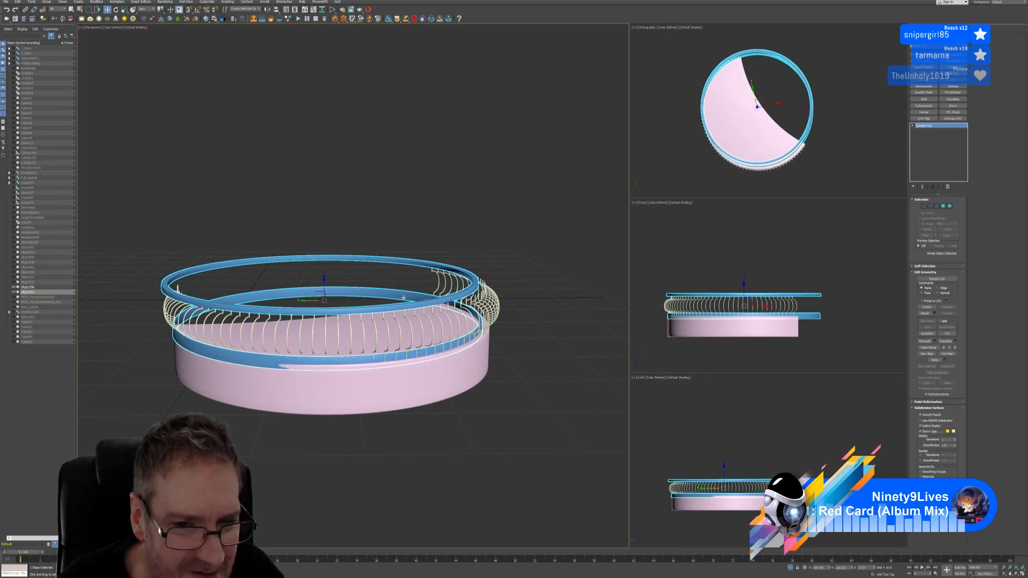
{"action": "middle_click_drag", "start_coordinate": [403, 298], "coordinate": [308, 309], "text": "alt"}
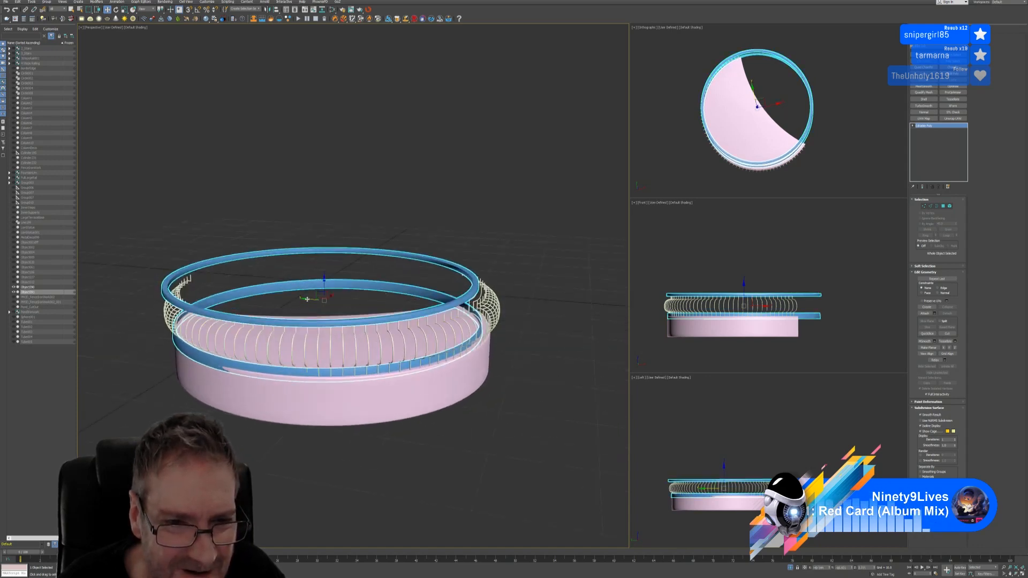
{"action": "left_click_drag", "start_coordinate": [308, 298], "coordinate": [312, 299]}
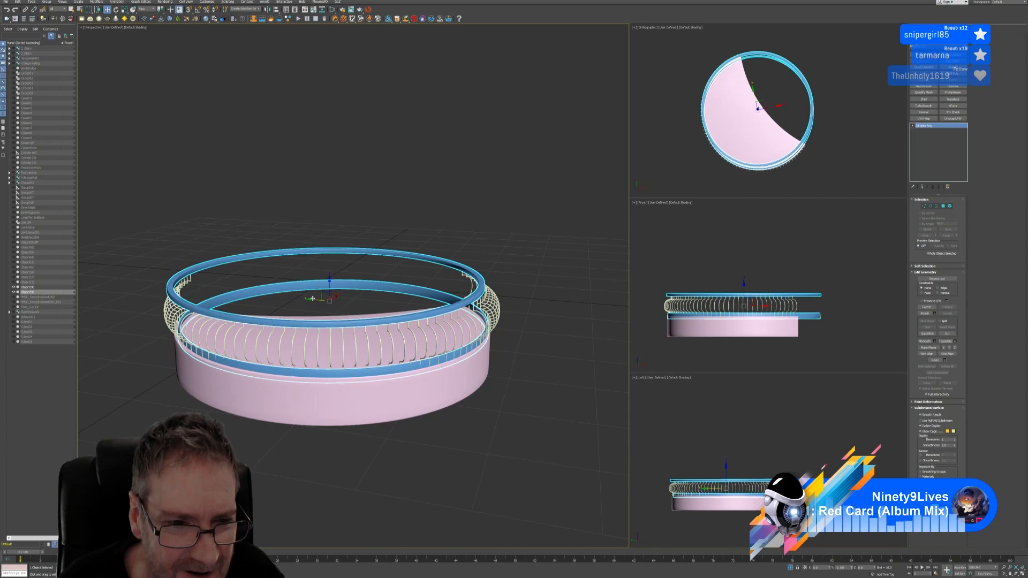
{"action": "middle_click_drag", "start_coordinate": [315, 303], "coordinate": [335, 333], "text": "alt"}
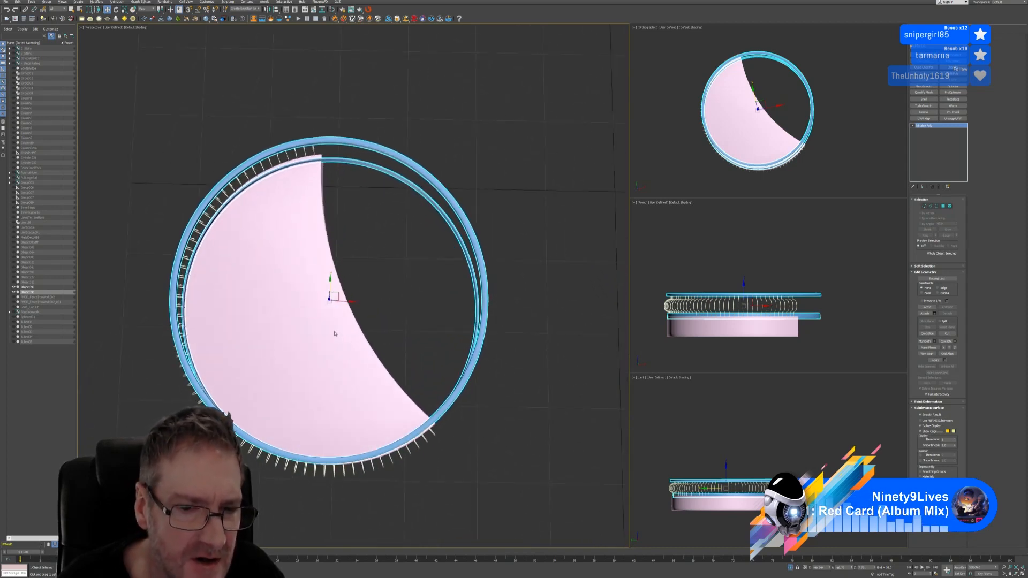
Activate the Scale tool for both rings and compare their outline with the platform and balusters from above
{"action": "left_click", "coordinate": [332, 332]}
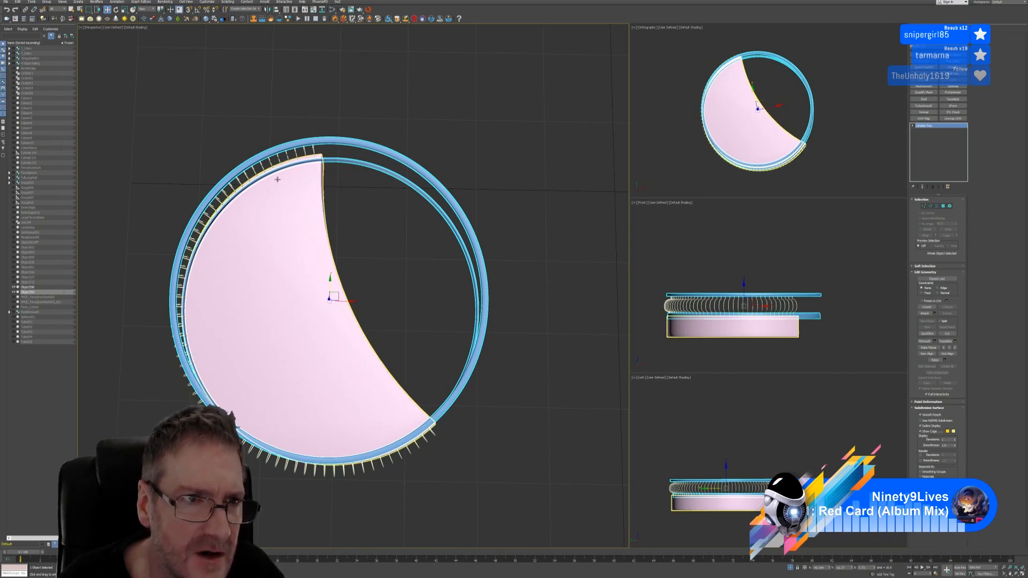
{"action": "key", "text": "r"}
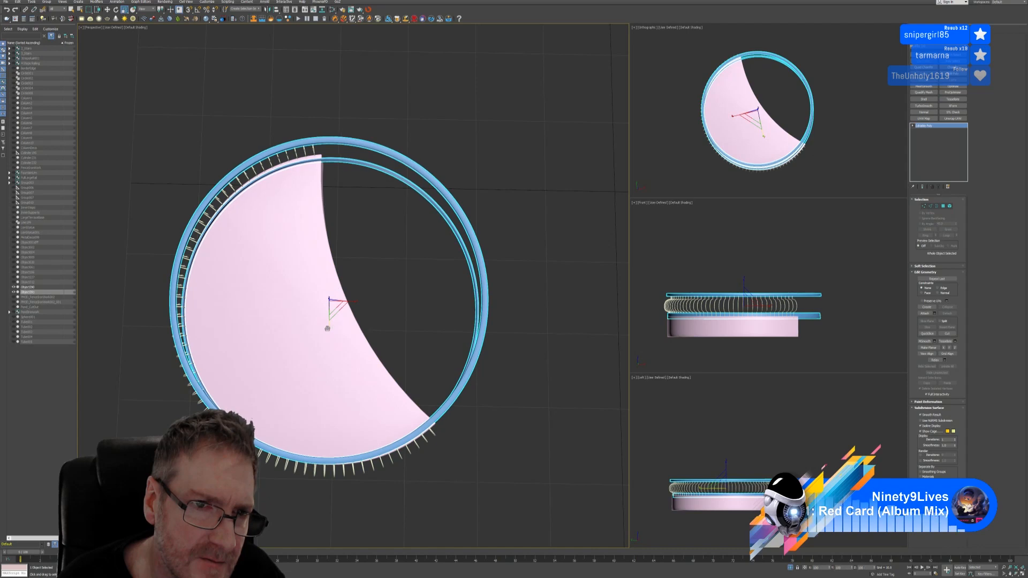
{"action": "middle_click_drag", "start_coordinate": [328, 328], "coordinate": [327, 326], "text": "alt"}
{"action": "middle_click_drag", "start_coordinate": [411, 310], "coordinate": [455, 285], "text": "alt"}
{"action": "mouse_move", "coordinate": [447, 298]}
{"action": "middle_mouse_down", "text": "alt"}
{"action": "mouse_move", "coordinate": [461, 306]}
{"action": "mouse_move", "coordinate": [453, 312]}
{"action": "middle_mouse_up", "text": "alt"}
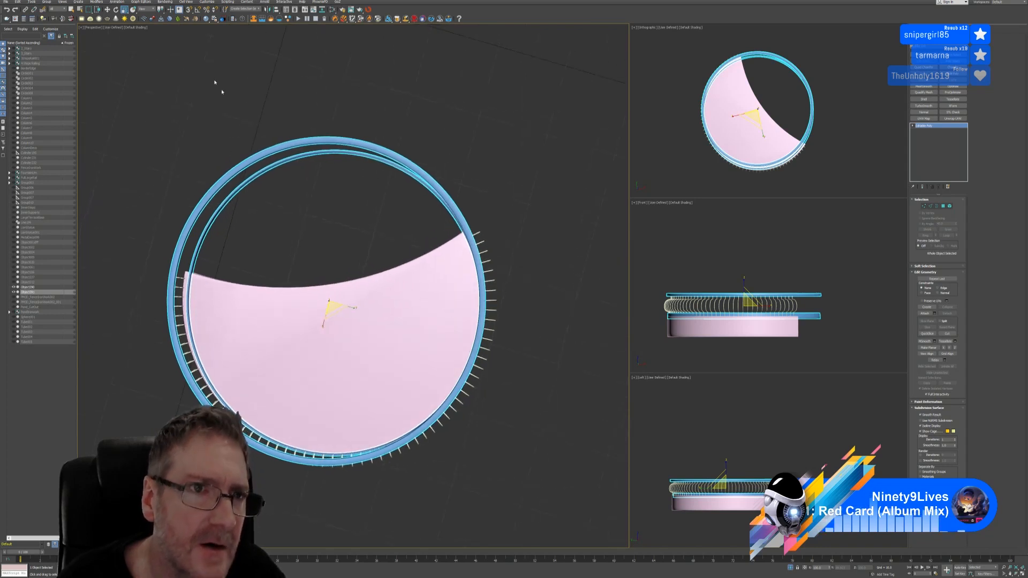
{"action": "left_click", "coordinate": [149, 10]}
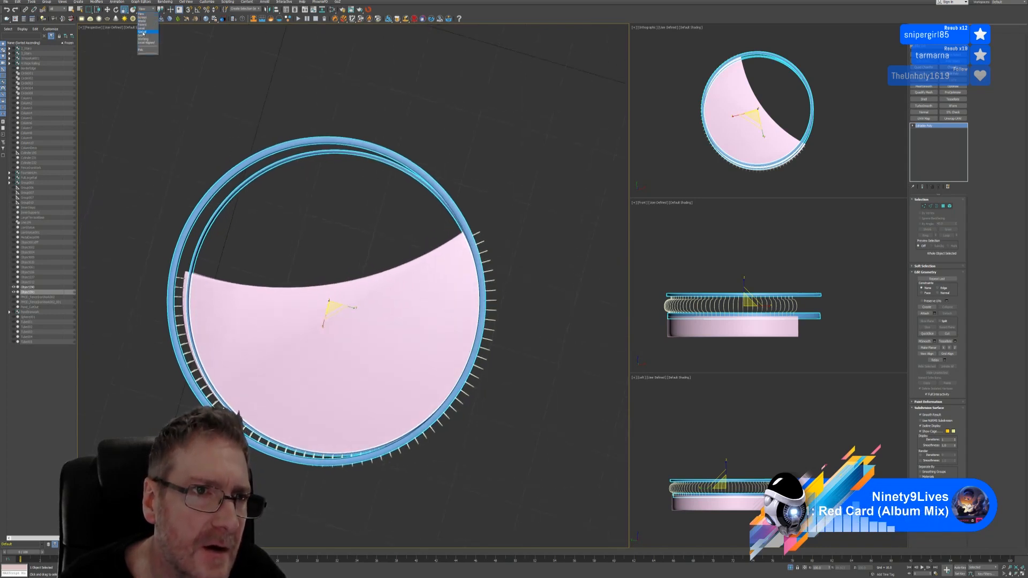
{"action": "left_click", "coordinate": [147, 28]}
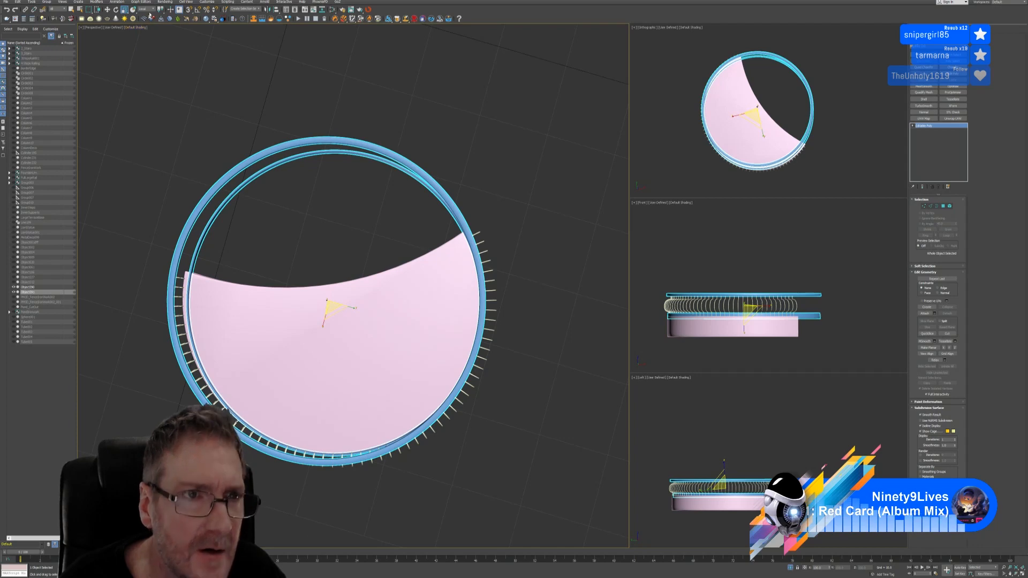
{"action": "left_click", "coordinate": [146, 10]}
{"action": "left_click", "coordinate": [148, 25]}
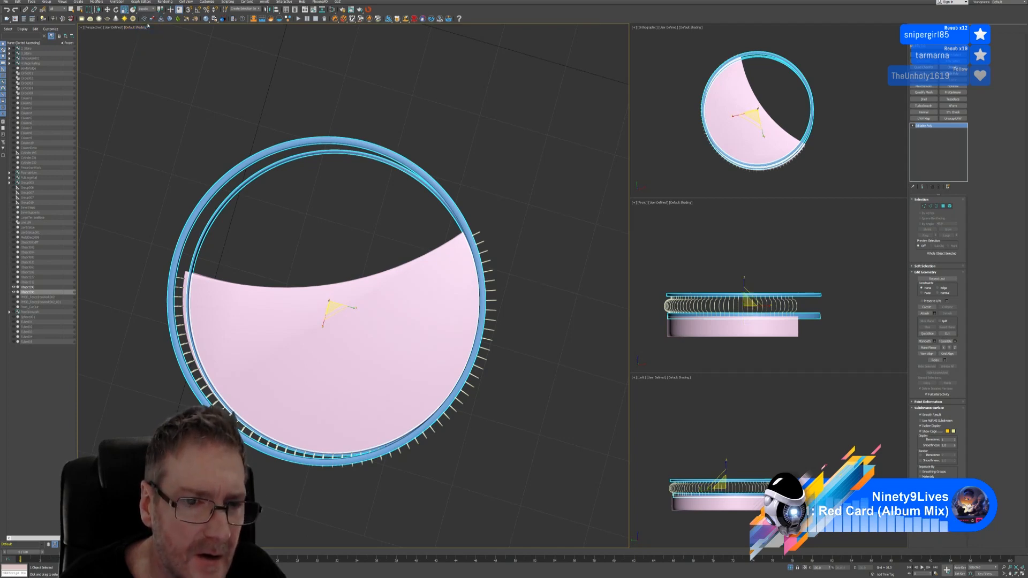
{"action": "left_click", "coordinate": [148, 9]}
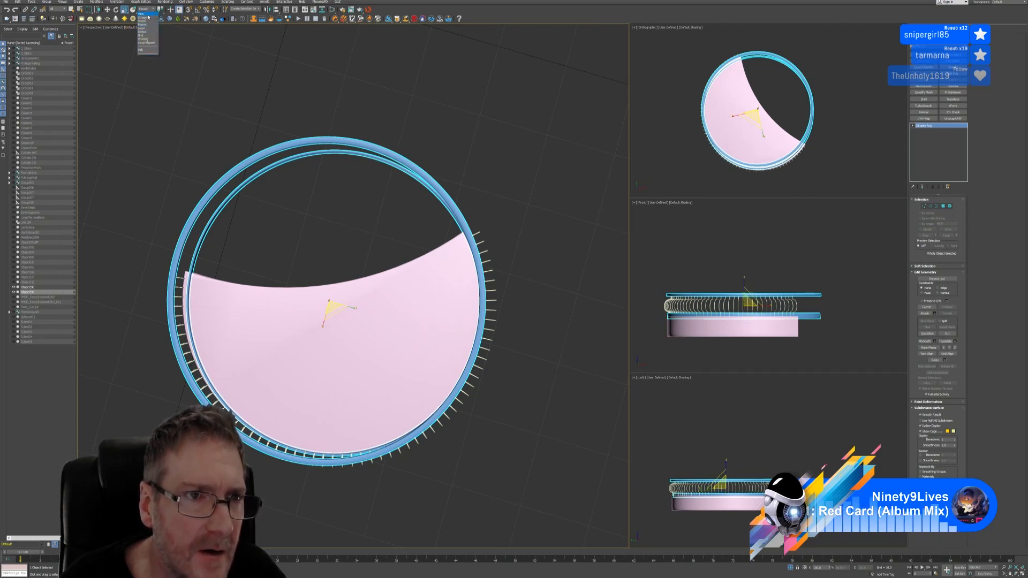
{"action": "left_click", "coordinate": [146, 14]}
Scale both rings slightly wider along the Y axis to match the spread of the baluster row
{"action": "middle_click_drag", "start_coordinate": [349, 266], "coordinate": [321, 236], "text": "alt"}
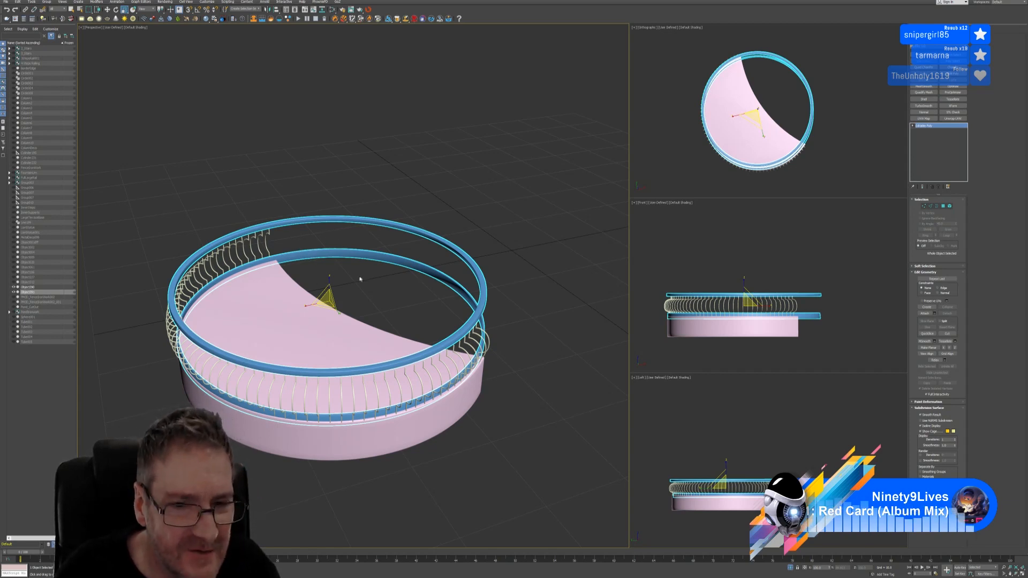
{"action": "middle_click_drag", "start_coordinate": [354, 278], "coordinate": [378, 299], "text": "alt"}
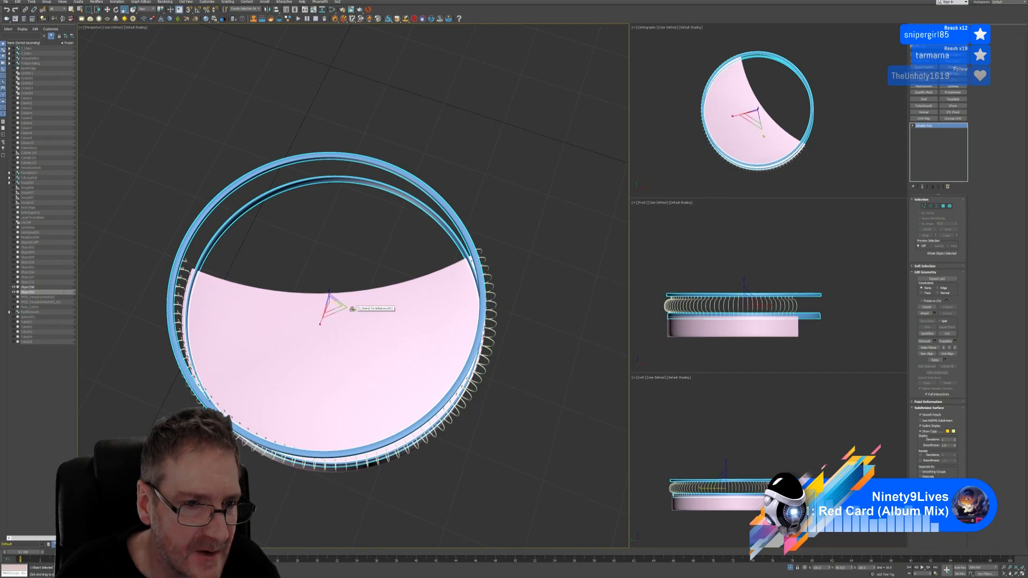
{"action": "left_click_drag", "start_coordinate": [353, 309], "coordinate": [353, 308]}
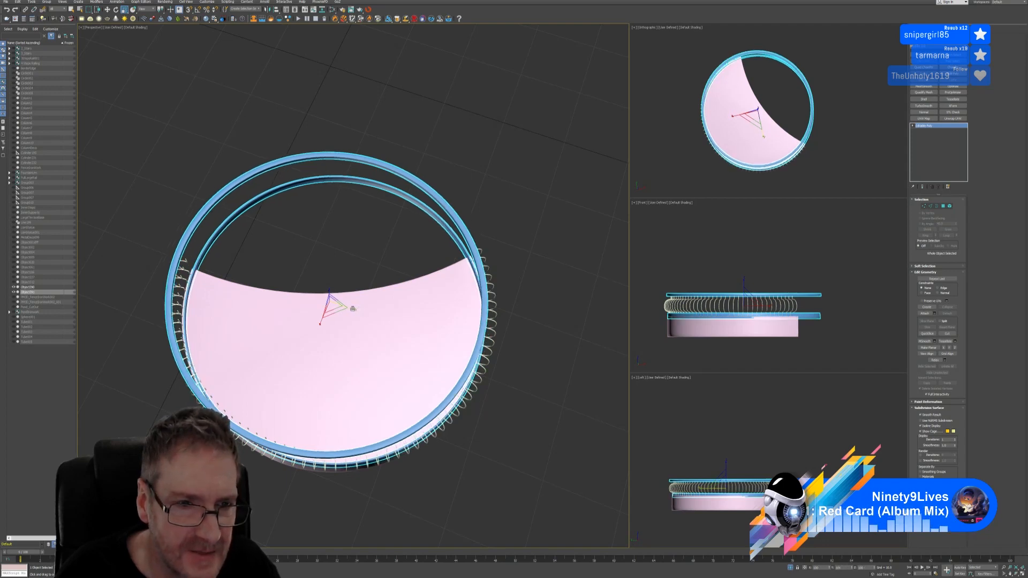
{"action": "middle_click_drag", "start_coordinate": [362, 303], "coordinate": [332, 258], "text": "alt"}
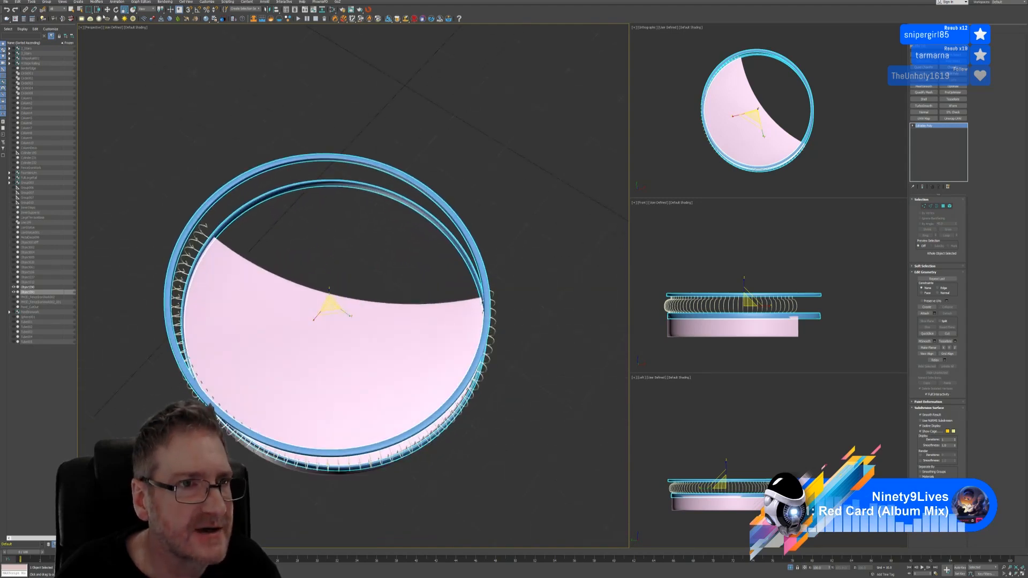
Move the widened rings slightly along the X axis toward the platform's curved outer edge
{"action": "middle_click_drag", "start_coordinate": [289, 201], "coordinate": [271, 227], "text": "alt"}
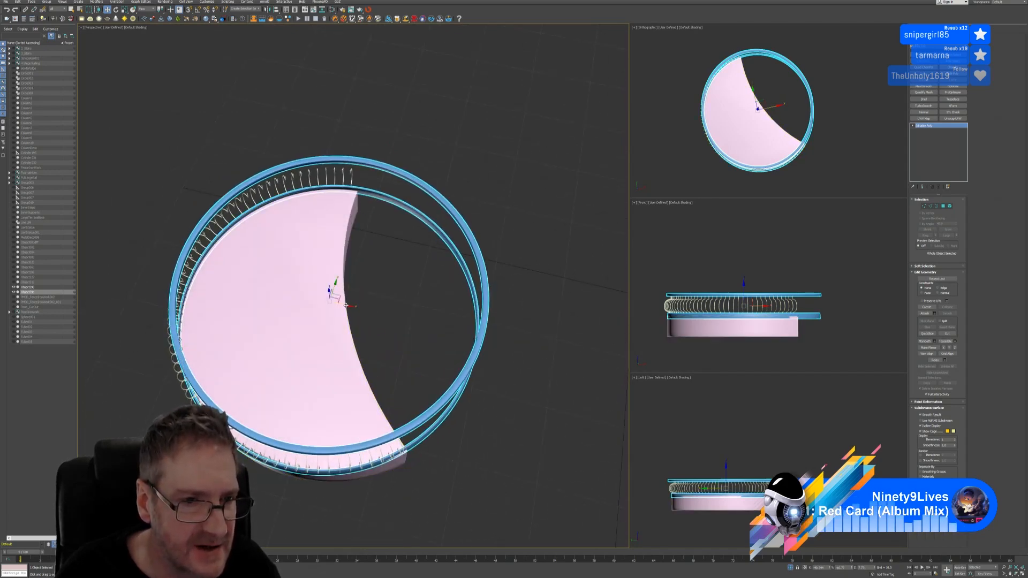
{"action": "left_click_drag", "start_coordinate": [347, 305], "coordinate": [345, 304]}
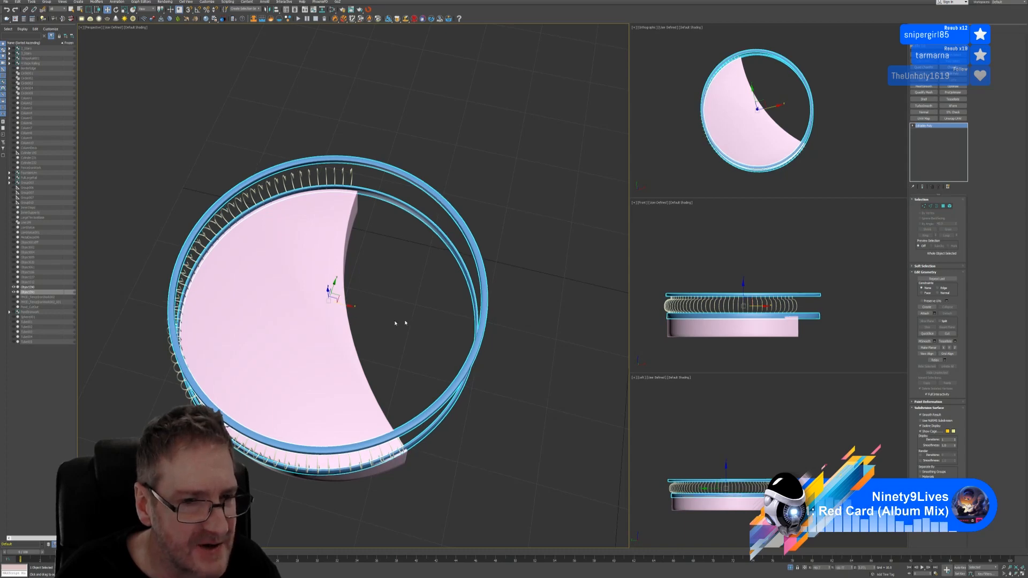
{"action": "mouse_move", "coordinate": [406, 323]}
{"action": "middle_mouse_down", "text": "alt"}
{"action": "mouse_move", "coordinate": [444, 292]}
{"action": "mouse_move", "coordinate": [342, 291]}
{"action": "mouse_move", "coordinate": [428, 293]}
{"action": "mouse_move", "coordinate": [423, 319]}
{"action": "mouse_move", "coordinate": [387, 328]}
{"action": "middle_mouse_up", "text": "alt"}
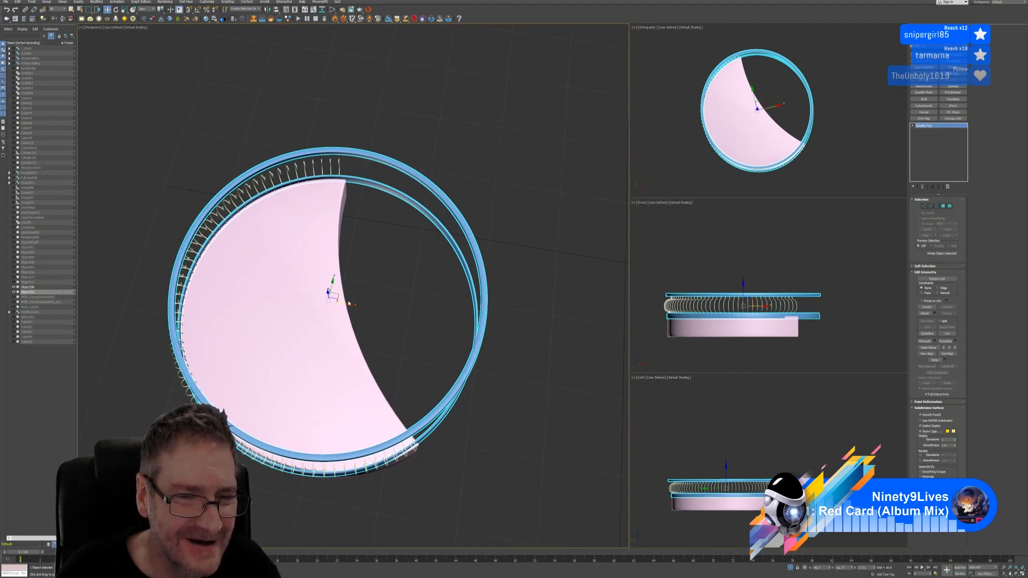
{"action": "left_click_drag", "start_coordinate": [344, 303], "coordinate": [344, 304]}
{"action": "middle_click_drag", "start_coordinate": [344, 303], "coordinate": [252, 186], "text": "alt"}
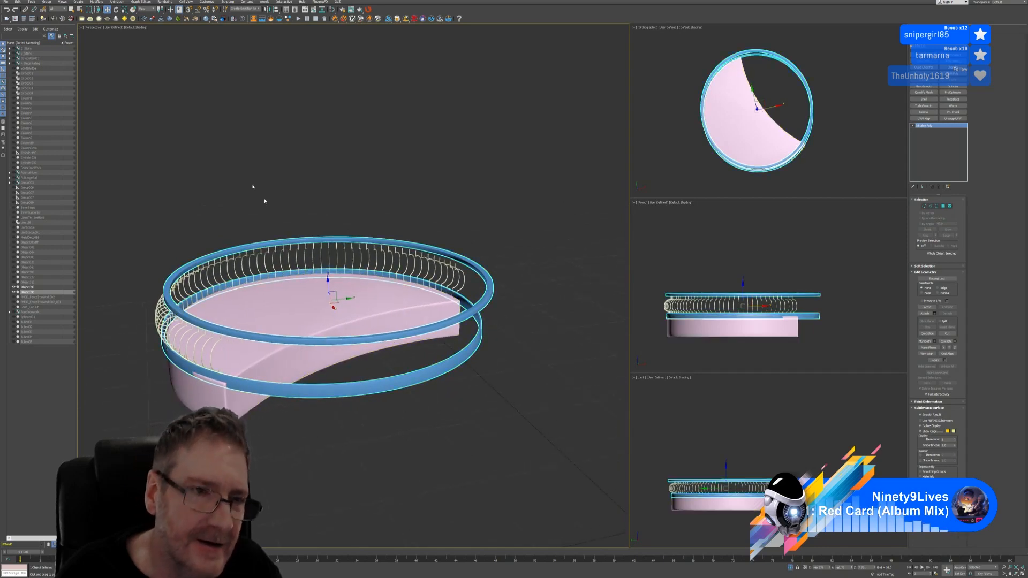
Set the reference coordinate system to Screen and nudge both rings sideways over the balusters
{"action": "left_click", "coordinate": [145, 9]}
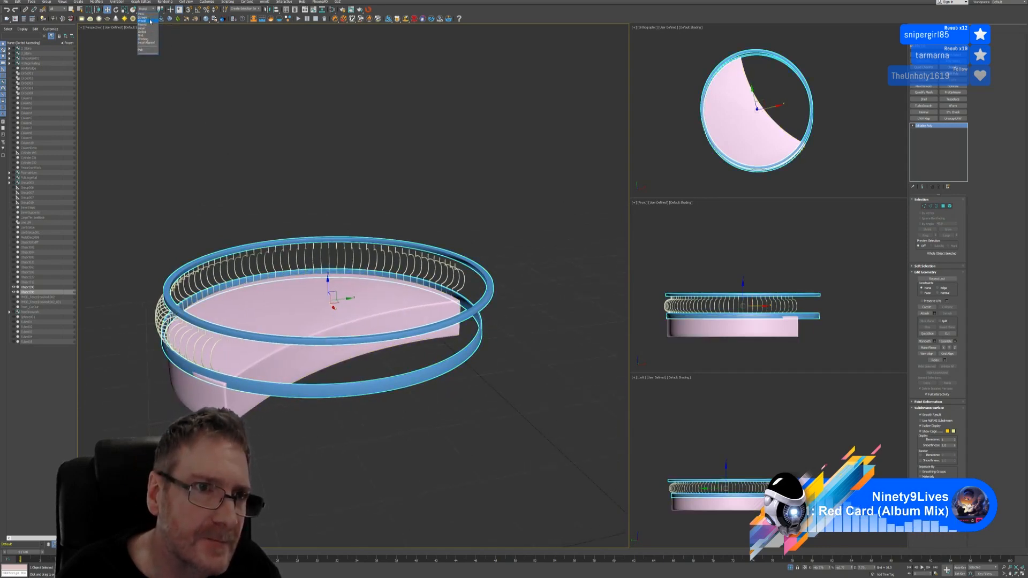
{"action": "left_click", "coordinate": [149, 25]}
{"action": "left_click", "coordinate": [145, 10]}
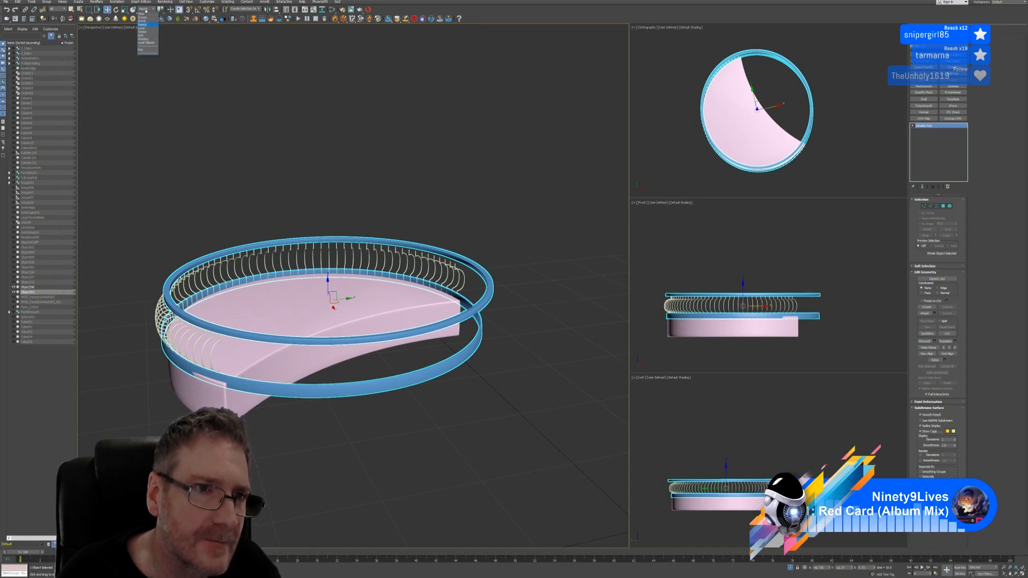
{"action": "left_click", "coordinate": [146, 28]}
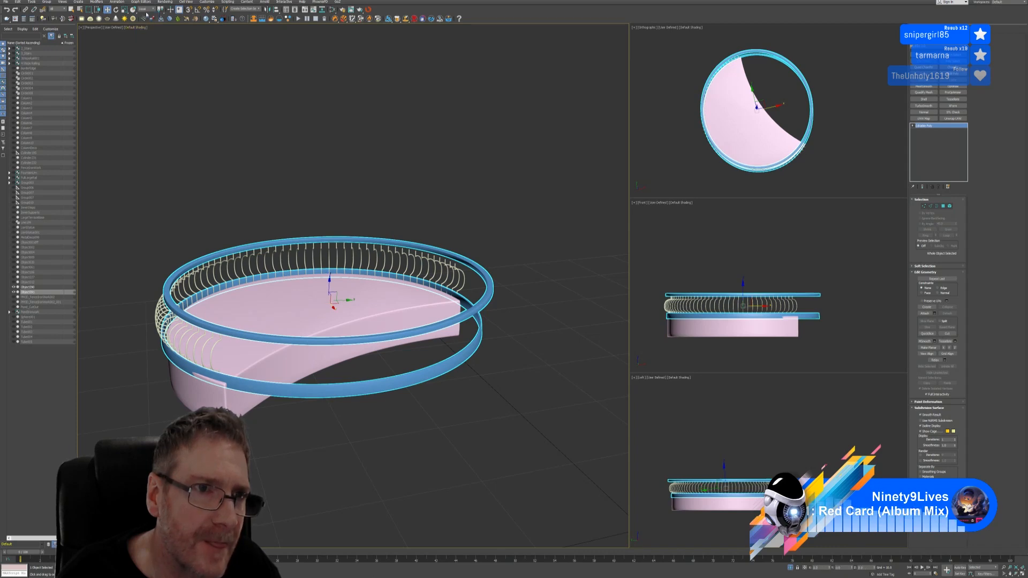
{"action": "left_click", "coordinate": [146, 10]}
{"action": "left_click", "coordinate": [146, 17]}
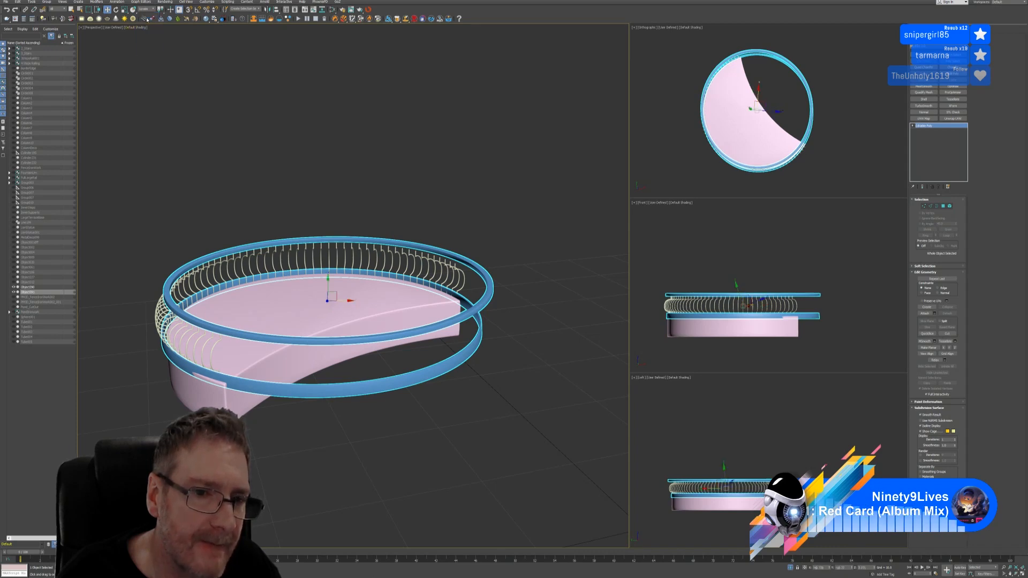
{"action": "middle_click_drag", "start_coordinate": [269, 199], "coordinate": [242, 200], "text": "alt"}
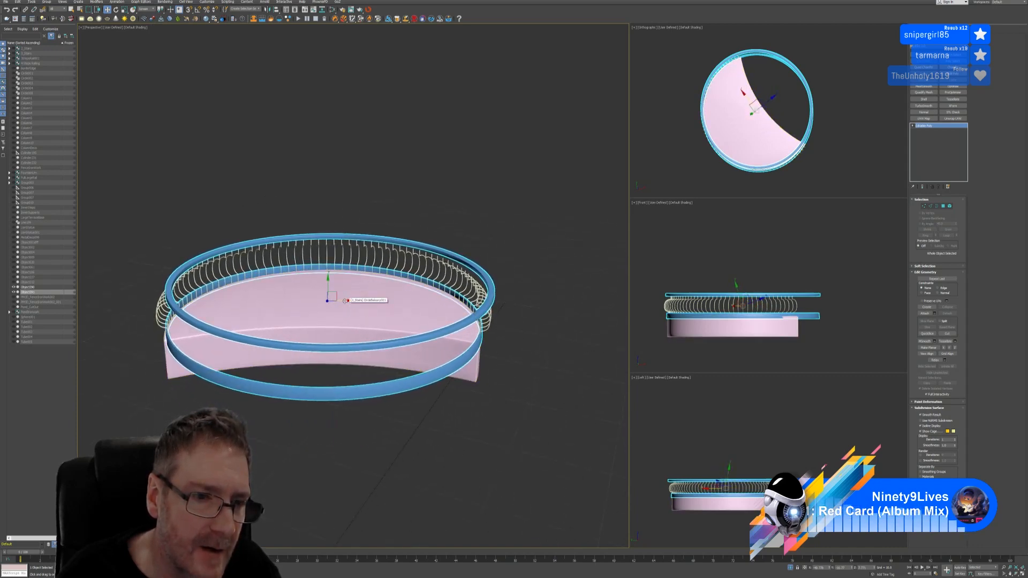
{"action": "left_click_drag", "start_coordinate": [345, 301], "coordinate": [344, 301]}
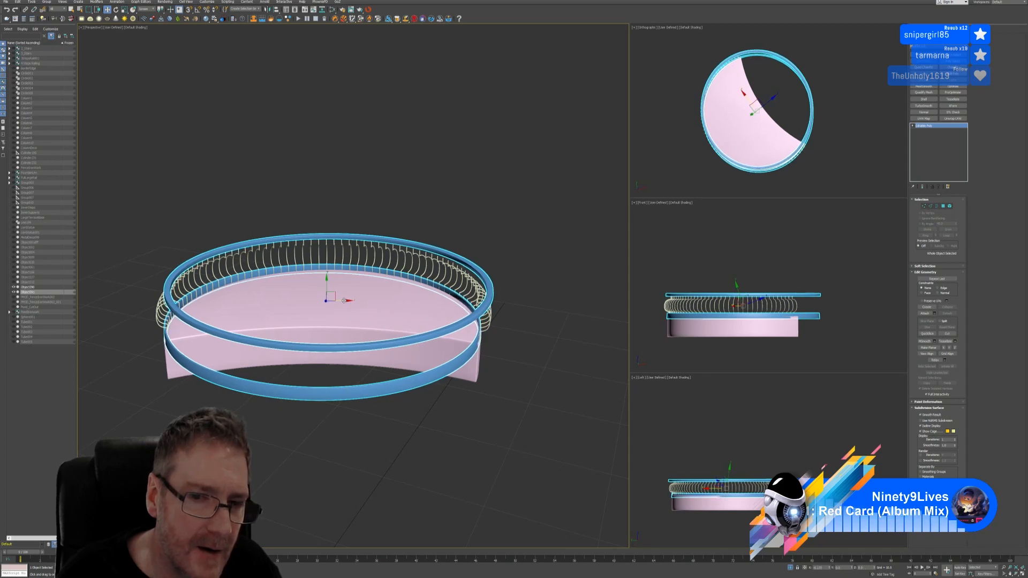
Shift the rings slightly farther sideways and check their fit against the balusters and platform from several angles
{"action": "middle_click_drag", "start_coordinate": [343, 301], "coordinate": [258, 254], "text": "alt"}
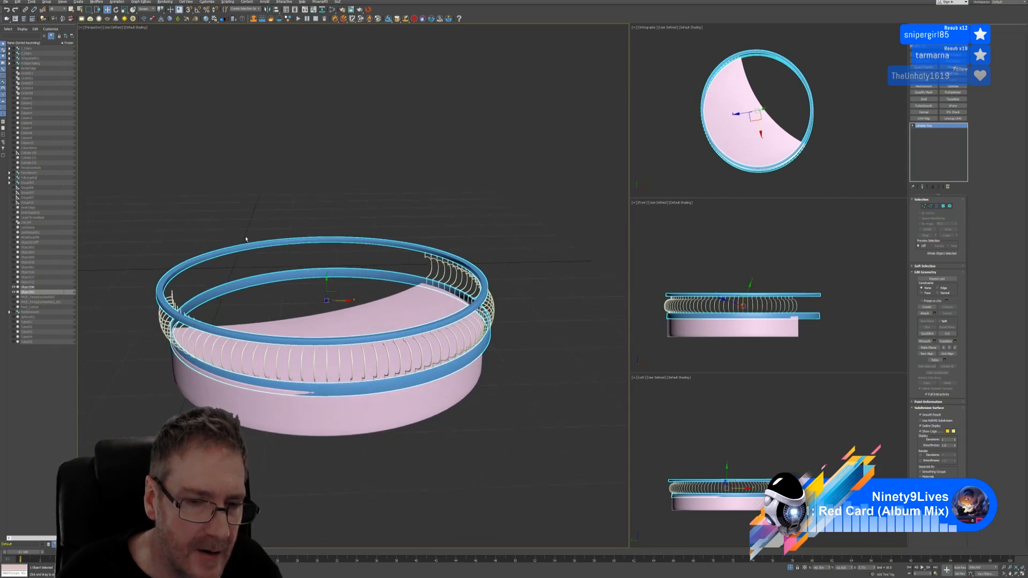
{"action": "middle_click_drag", "start_coordinate": [357, 267], "coordinate": [327, 260], "text": "alt"}
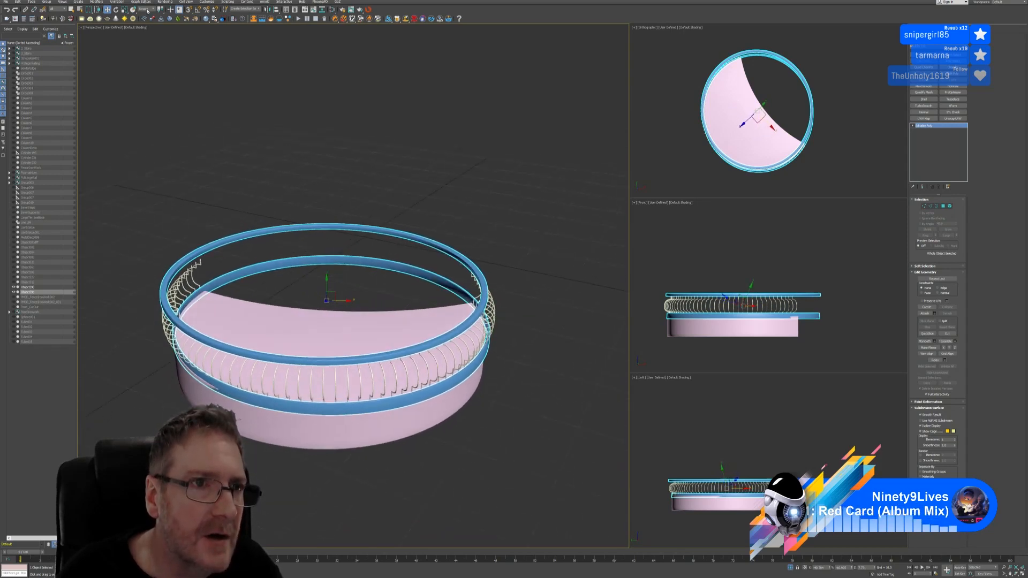
{"action": "key", "text": "Left"}
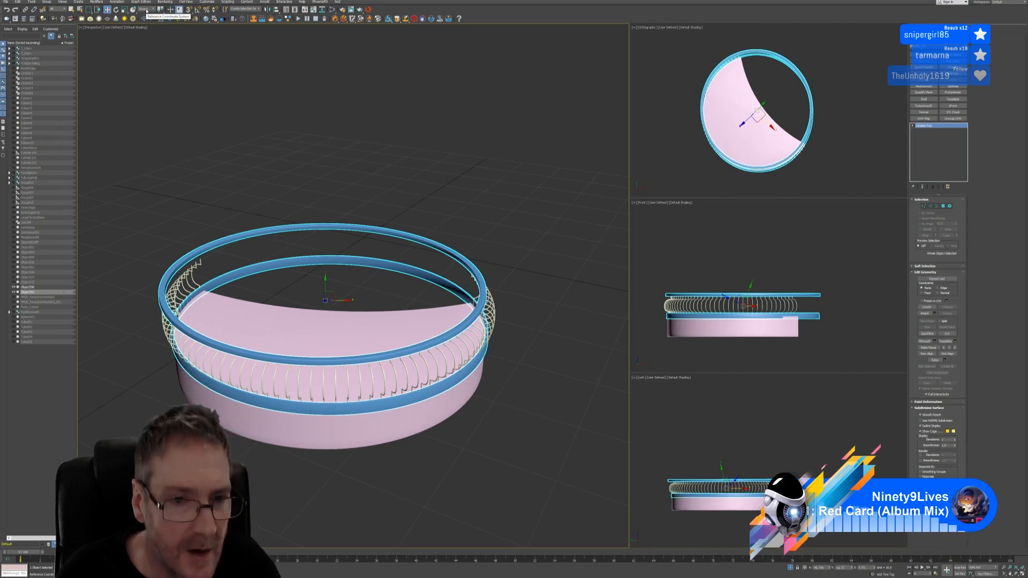
{"action": "middle_click_drag", "start_coordinate": [263, 126], "coordinate": [230, 115], "text": "alt"}
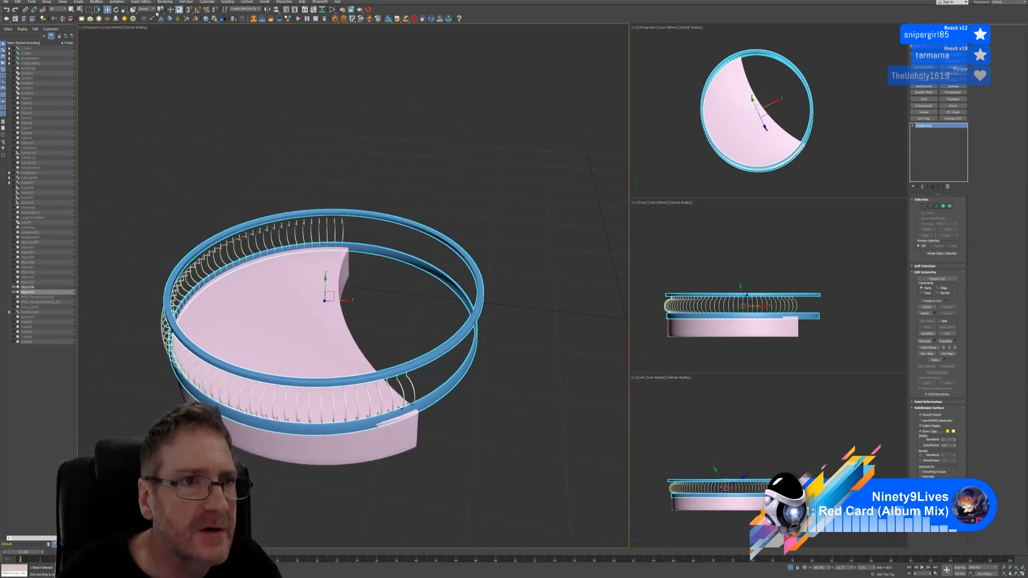
{"action": "middle_click_drag", "start_coordinate": [370, 191], "coordinate": [406, 170], "text": "alt"}
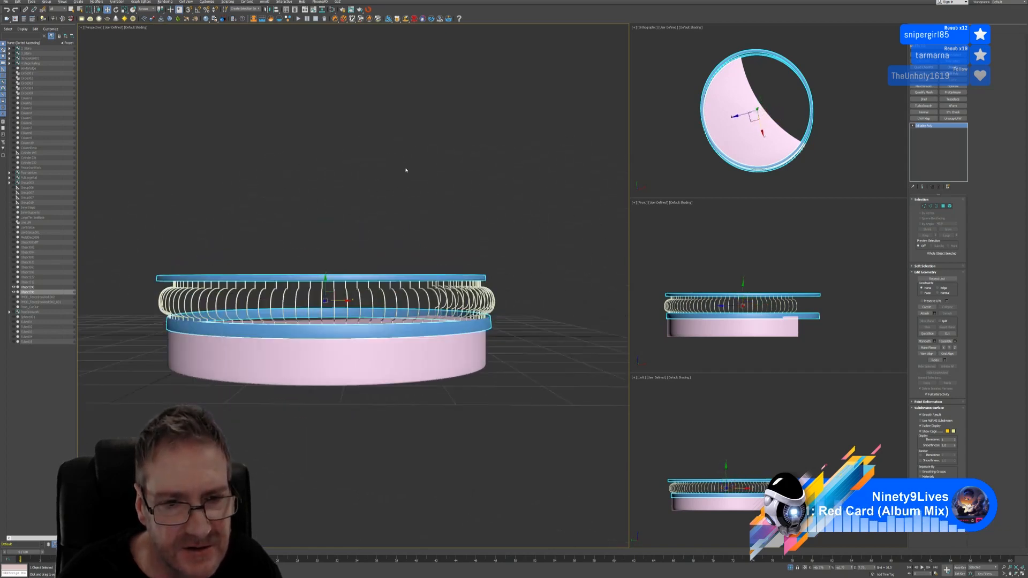
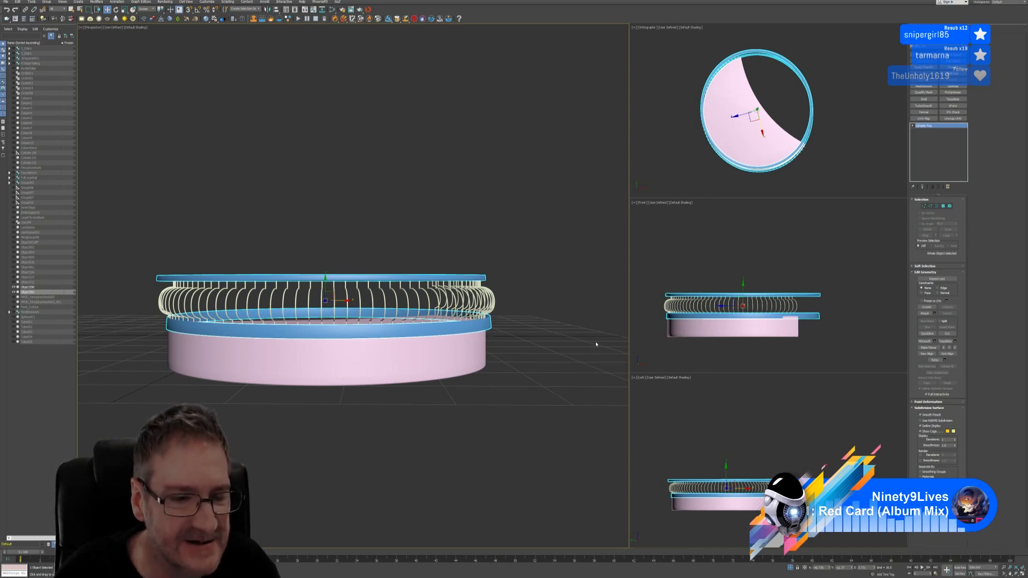
{"action": "middle_click_drag", "start_coordinate": [384, 266], "coordinate": [362, 300], "text": "alt"}
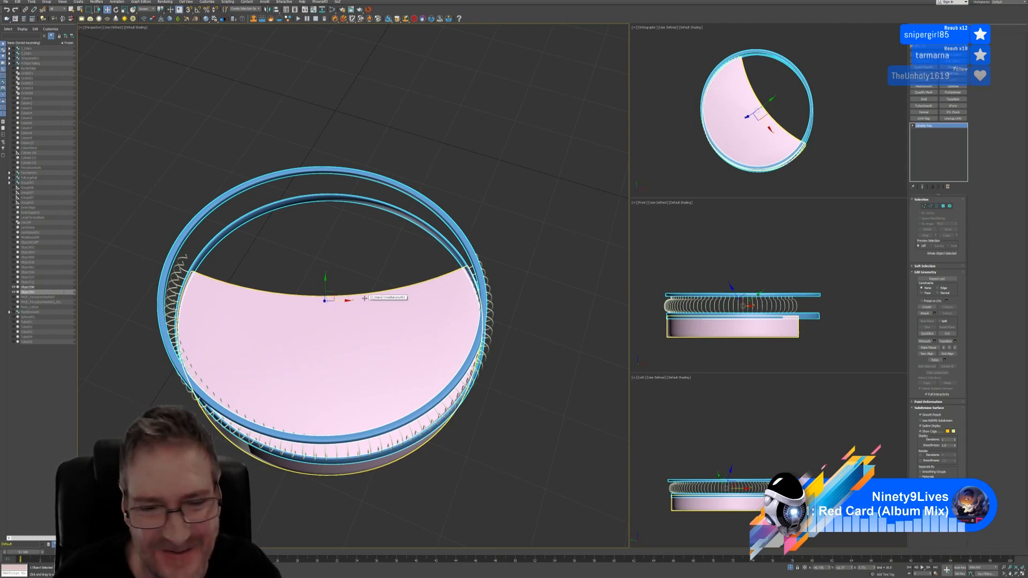
{"action": "middle_click_drag", "start_coordinate": [316, 285], "coordinate": [296, 258], "text": "alt"}
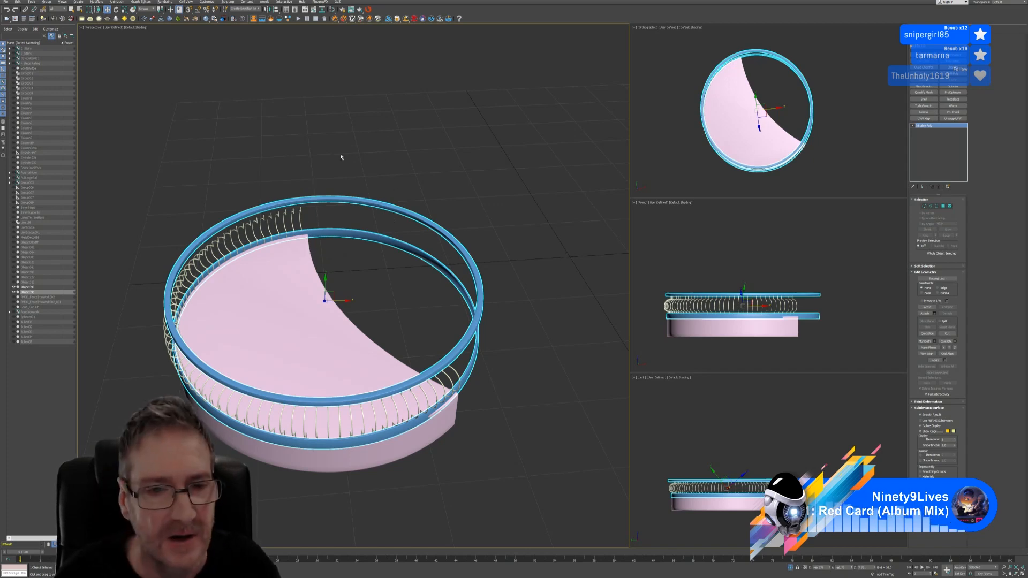
Switch the reference coordinate system from Screen to View for the selected rings
{"action": "mouse_move", "coordinate": [339, 156]}
{"action": "middle_mouse_down", "text": "alt"}
{"action": "mouse_move", "coordinate": [355, 151]}
{"action": "mouse_move", "coordinate": [341, 145]}
{"action": "mouse_move", "coordinate": [407, 153]}
{"action": "mouse_move", "coordinate": [395, 151]}
{"action": "mouse_move", "coordinate": [383, 178]}
{"action": "mouse_move", "coordinate": [348, 156]}
{"action": "middle_mouse_up", "text": "alt"}
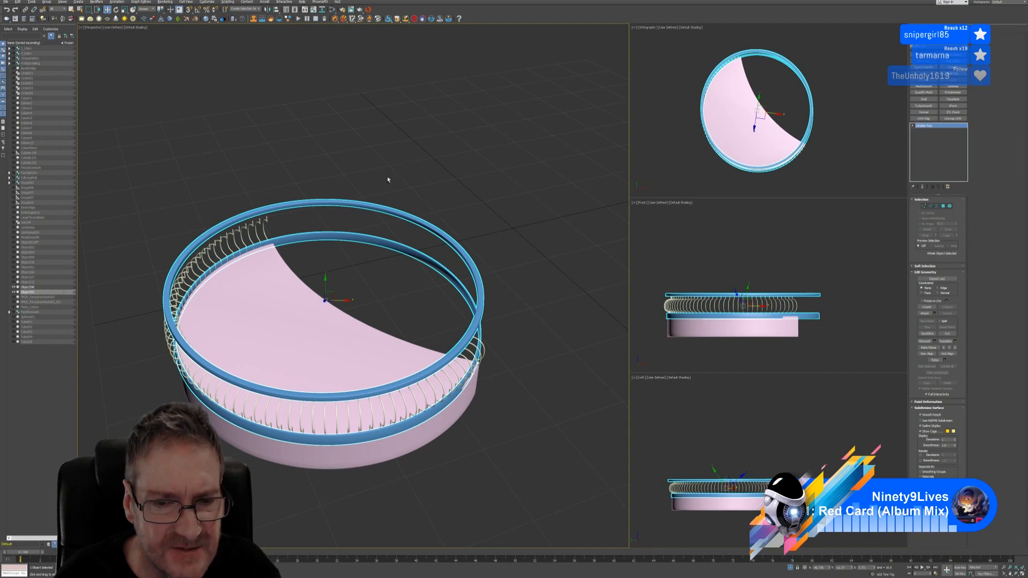
{"action": "mouse_move", "coordinate": [380, 179]}
{"action": "middle_mouse_down", "text": "alt"}
{"action": "mouse_move", "coordinate": [362, 172]}
{"action": "mouse_move", "coordinate": [431, 167]}
{"action": "mouse_move", "coordinate": [420, 145]}
{"action": "mouse_move", "coordinate": [390, 130]}
{"action": "mouse_move", "coordinate": [402, 131]}
{"action": "mouse_move", "coordinate": [433, 143]}
{"action": "mouse_move", "coordinate": [419, 142]}
{"action": "mouse_move", "coordinate": [422, 156]}
{"action": "mouse_move", "coordinate": [379, 154]}
{"action": "mouse_move", "coordinate": [392, 174]}
{"action": "mouse_move", "coordinate": [441, 167]}
{"action": "mouse_move", "coordinate": [435, 185]}
{"action": "mouse_move", "coordinate": [363, 179]}
{"action": "mouse_move", "coordinate": [439, 168]}
{"action": "mouse_move", "coordinate": [427, 134]}
{"action": "mouse_move", "coordinate": [441, 137]}
{"action": "mouse_move", "coordinate": [439, 179]}
{"action": "mouse_move", "coordinate": [415, 186]}
{"action": "mouse_move", "coordinate": [374, 174]}
{"action": "middle_mouse_up", "text": "alt"}
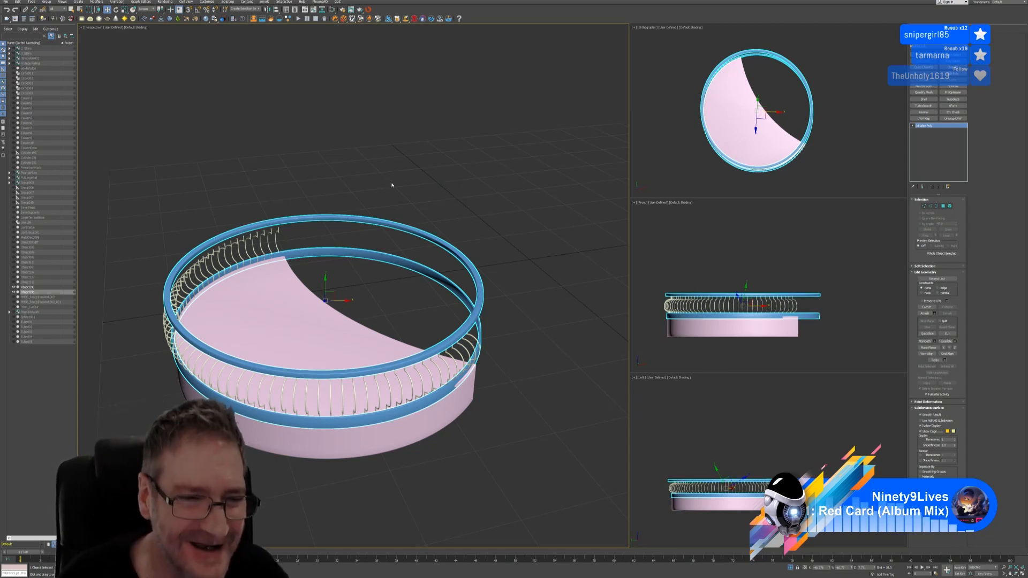
{"action": "mouse_move", "coordinate": [364, 256]}
{"action": "middle_mouse_down", "text": "alt"}
{"action": "mouse_move", "coordinate": [384, 245]}
{"action": "mouse_move", "coordinate": [395, 271]}
{"action": "mouse_move", "coordinate": [376, 256]}
{"action": "middle_mouse_up", "text": "alt"}
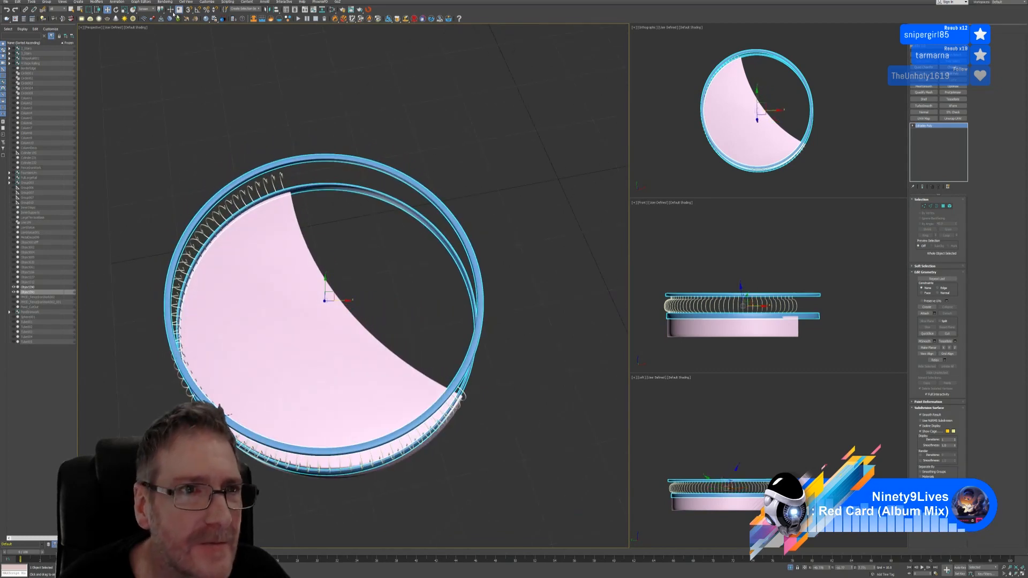
{"action": "left_click", "coordinate": [147, 9]}
{"action": "left_click", "coordinate": [149, 14]}
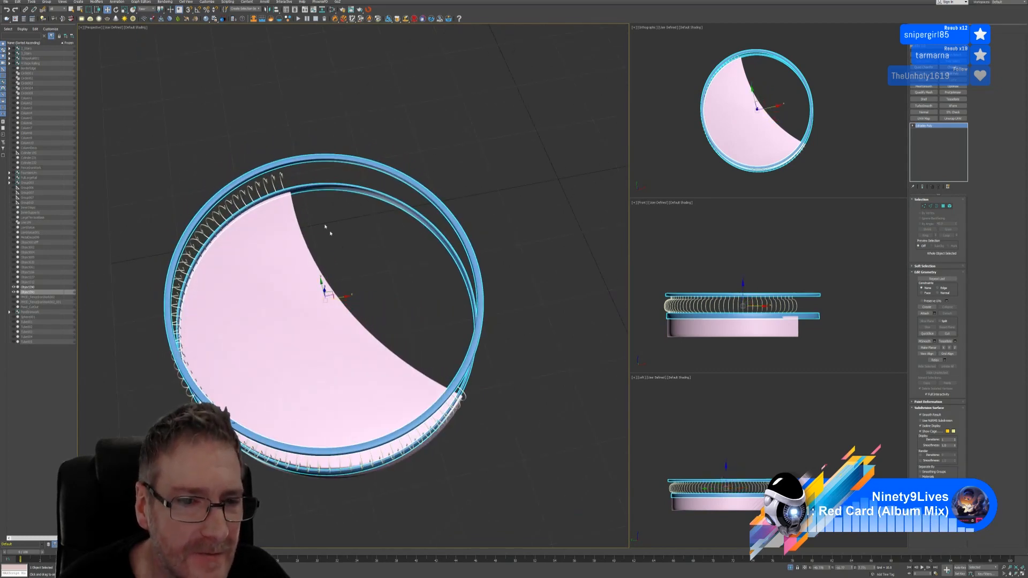
Examine how the two rings fit the baluster row and platform edge from below, from the side and in plan
{"action": "middle_click_drag", "start_coordinate": [326, 227], "coordinate": [287, 236], "text": "alt"}
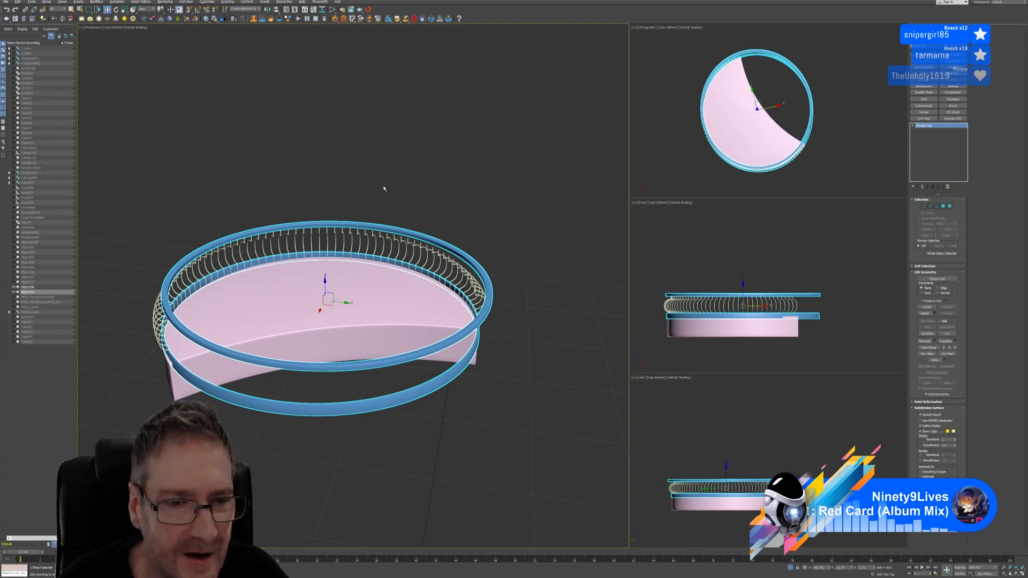
{"action": "middle_click_drag", "start_coordinate": [362, 186], "coordinate": [456, 157], "text": "alt"}
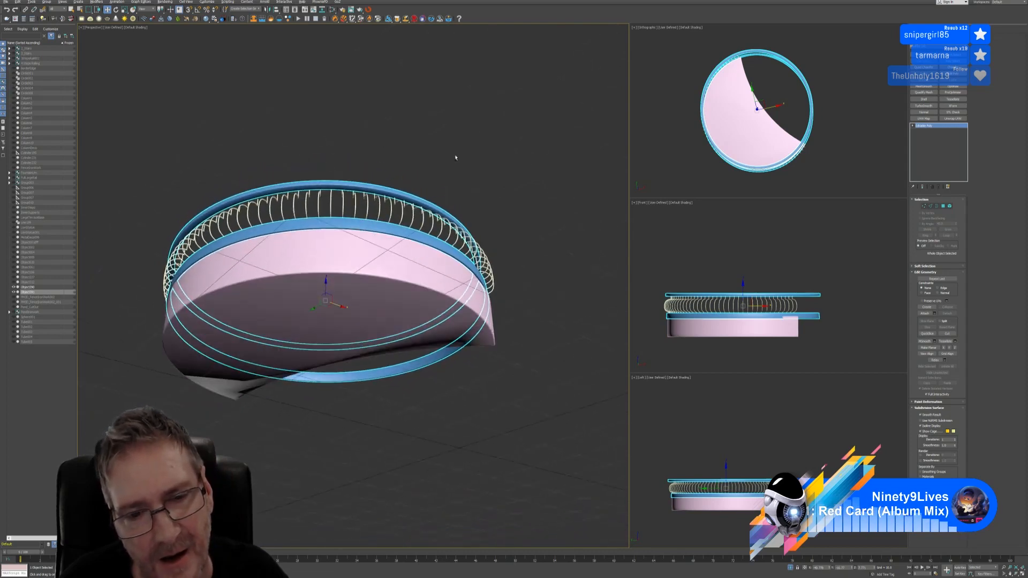
{"action": "scroll", "coordinate": [408, 298], "scroll_direction": "up", "scroll_amount": 5}
{"action": "scroll", "coordinate": [408, 298], "scroll_direction": "down", "scroll_amount": 2}
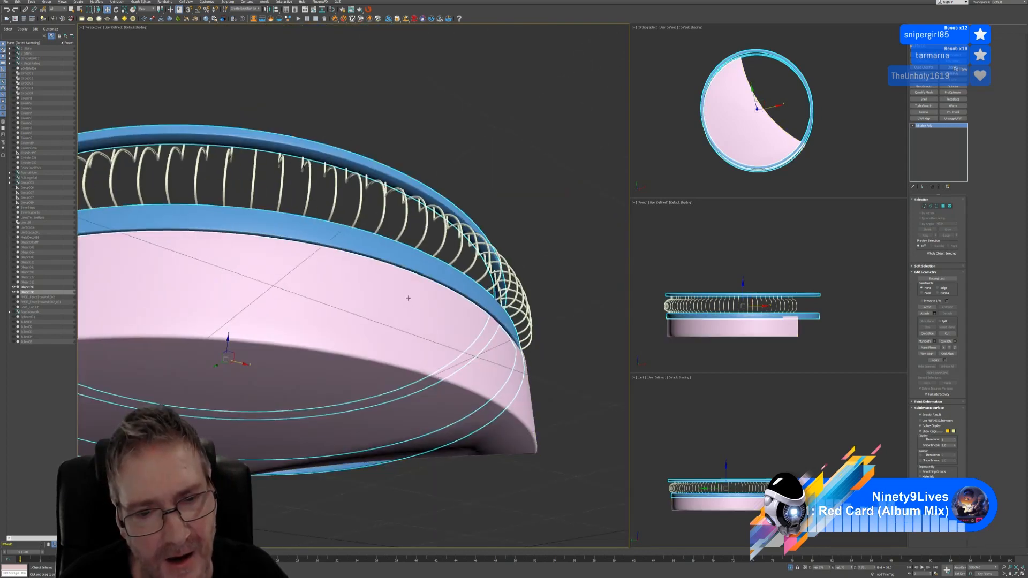
{"action": "middle_click_drag", "start_coordinate": [408, 298], "coordinate": [400, 288], "text": "alt"}
{"action": "middle_click_drag", "start_coordinate": [259, 195], "coordinate": [336, 169]}
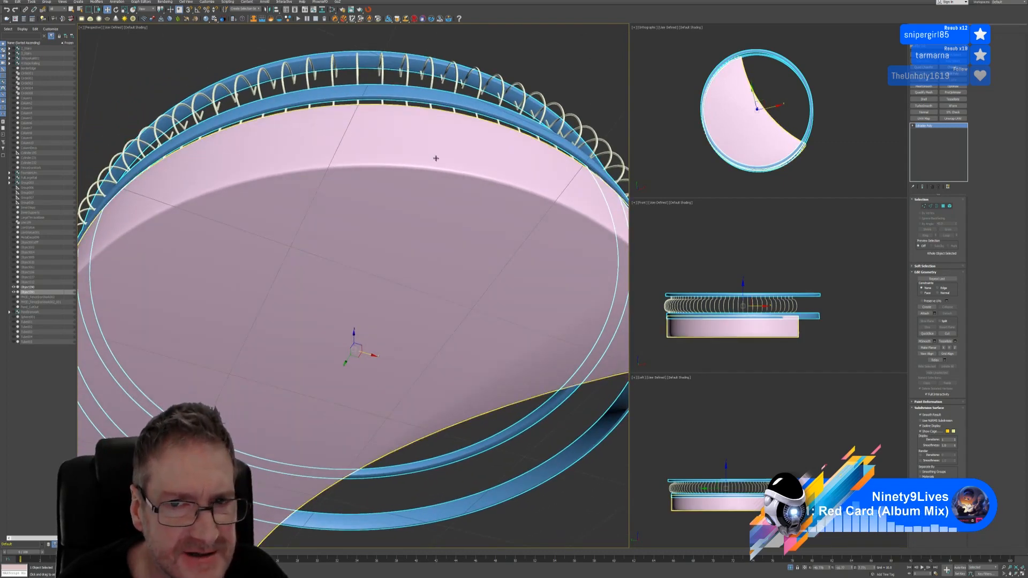
{"action": "middle_click_drag", "start_coordinate": [434, 159], "coordinate": [417, 180], "text": "alt"}
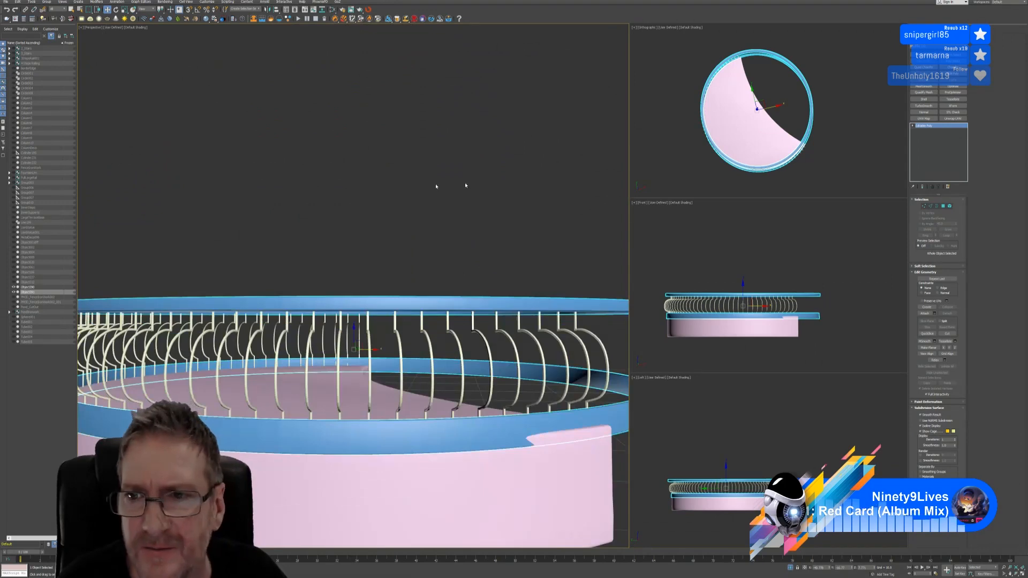
{"action": "middle_click_drag", "start_coordinate": [838, 112], "coordinate": [831, 110]}
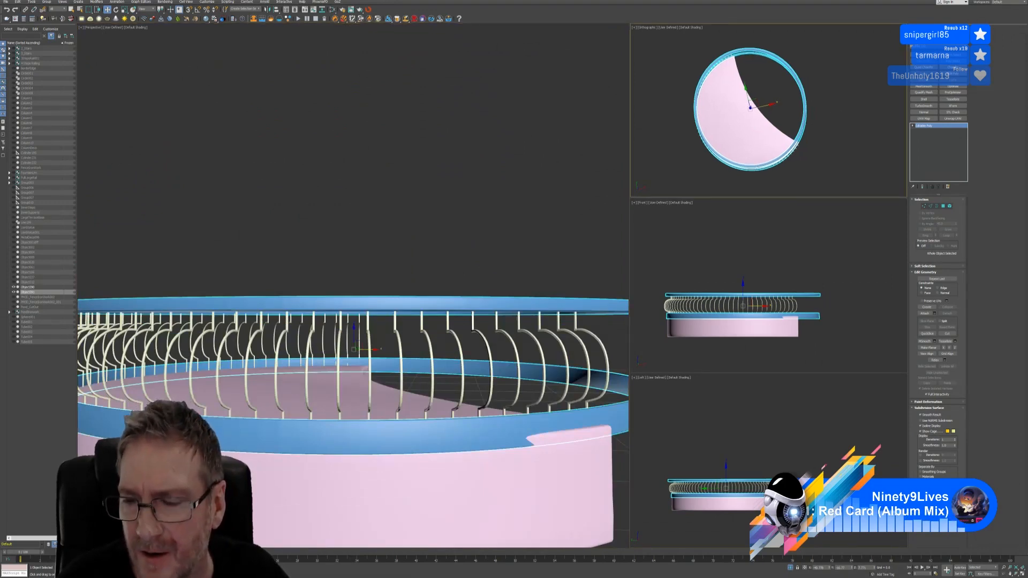
{"action": "left_click", "coordinate": [1020, 572]}
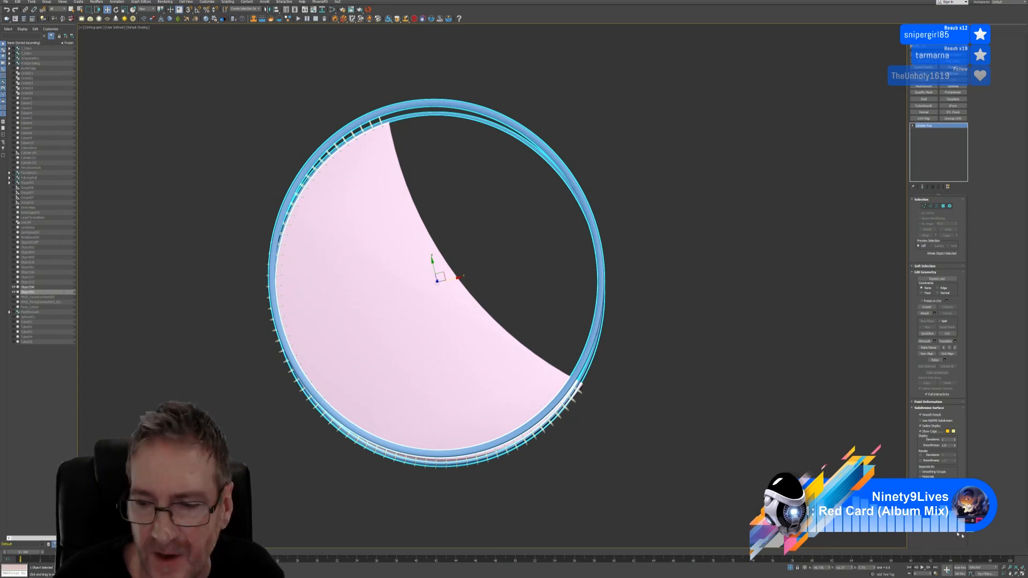
{"action": "left_click", "coordinate": [1022, 573]}
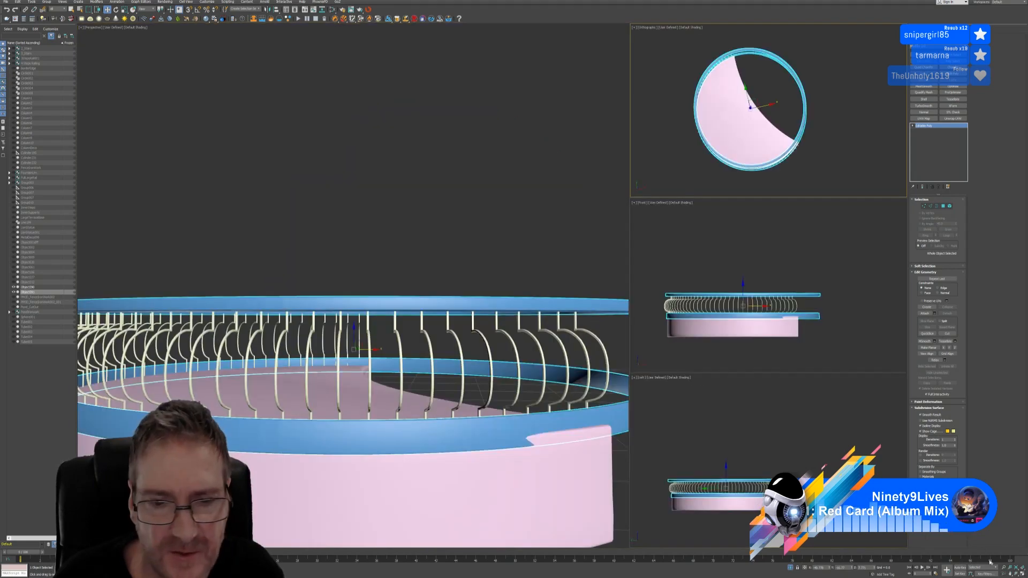
{"action": "mouse_move", "coordinate": [382, 350]}
{"action": "middle_mouse_down", "text": "alt"}
{"action": "mouse_move", "coordinate": [359, 379]}
{"action": "mouse_move", "coordinate": [398, 360]}
{"action": "middle_mouse_up", "text": "alt"}
{"action": "scroll", "coordinate": [359, 380], "scroll_direction": "down", "scroll_amount": 4}
{"action": "middle_click_drag", "start_coordinate": [486, 271], "coordinate": [522, 208], "text": "alt"}
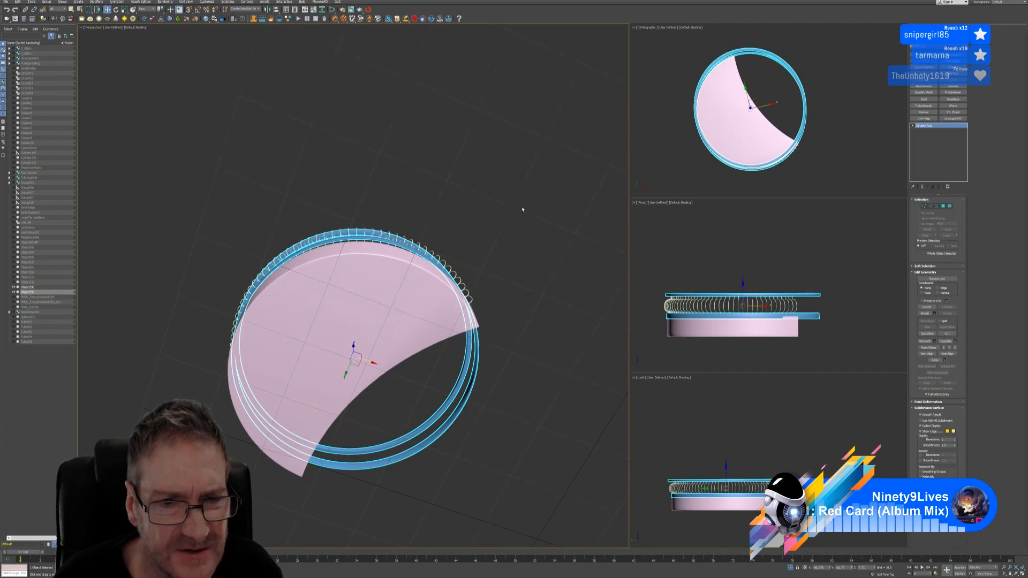
{"action": "scroll", "coordinate": [364, 249], "scroll_direction": "up", "scroll_amount": 3}
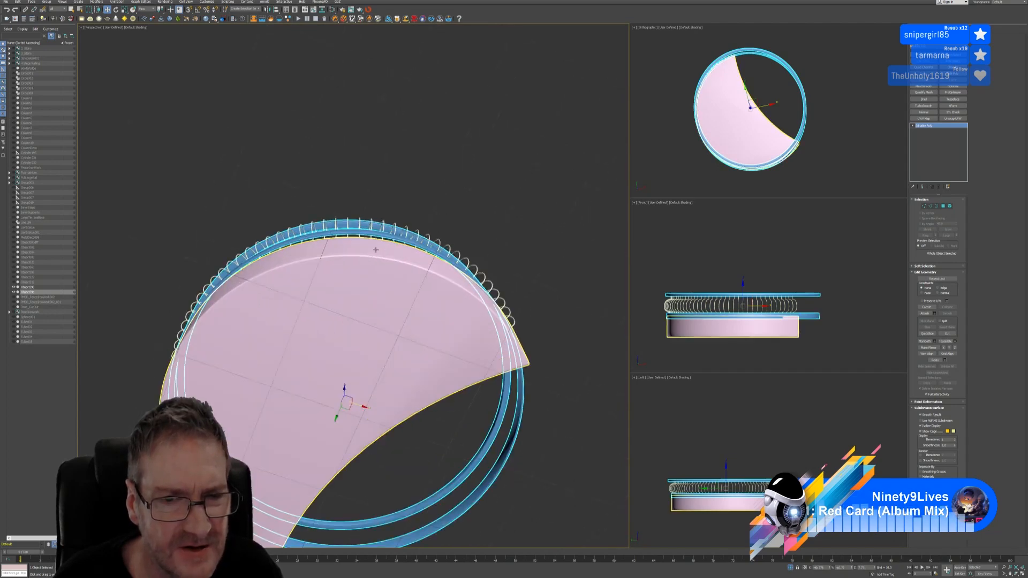
{"action": "mouse_move", "coordinate": [433, 190]}
{"action": "middle_mouse_down", "text": "alt"}
{"action": "mouse_move", "coordinate": [431, 179]}
{"action": "mouse_move", "coordinate": [429, 193]}
{"action": "middle_mouse_up", "text": "alt"}
Enter element sub-object mode and select only the upper ring in the enlarged orthographic view
{"action": "middle_click_drag", "start_coordinate": [860, 130], "coordinate": [849, 126]}
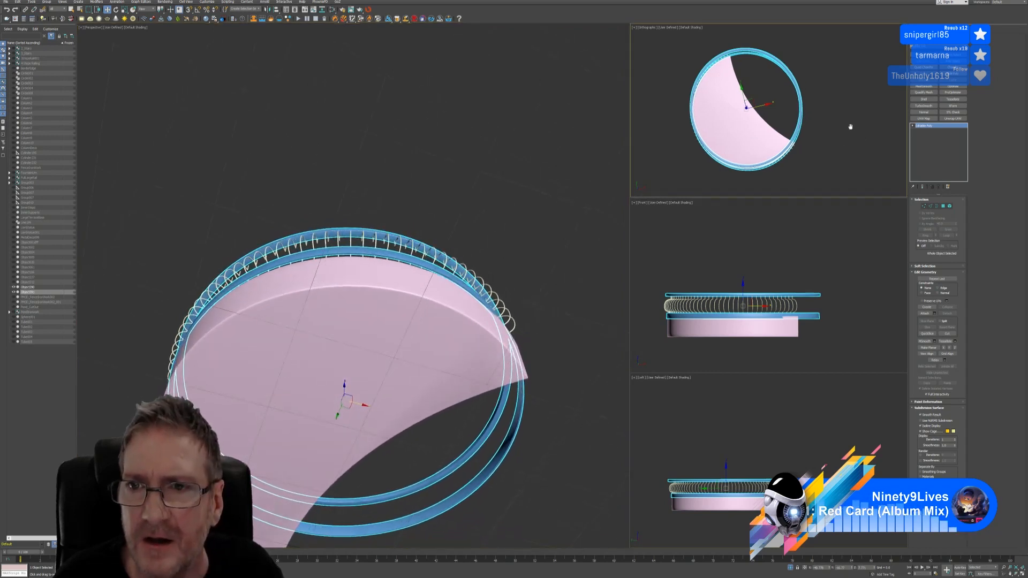
{"action": "left_click", "coordinate": [1017, 574]}
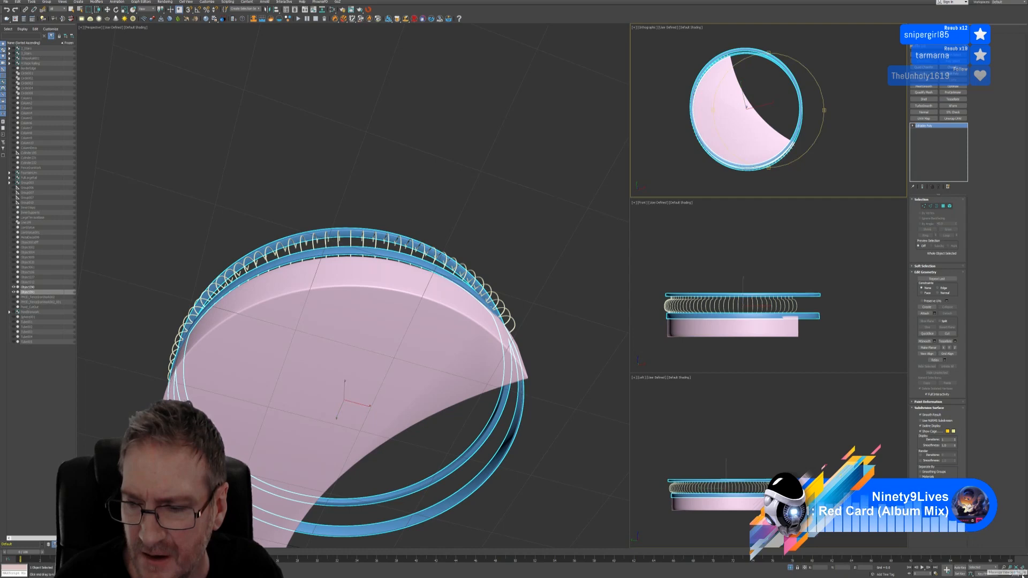
{"action": "left_click", "coordinate": [1021, 573]}
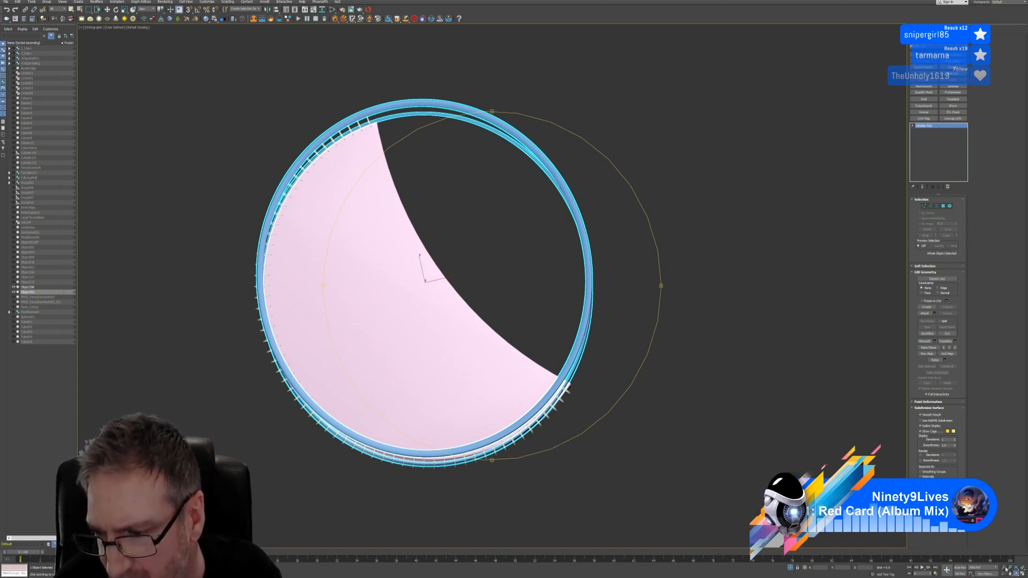
{"action": "left_click", "coordinate": [1003, 568]}
{"action": "middle_click_drag", "start_coordinate": [604, 323], "coordinate": [615, 326]}
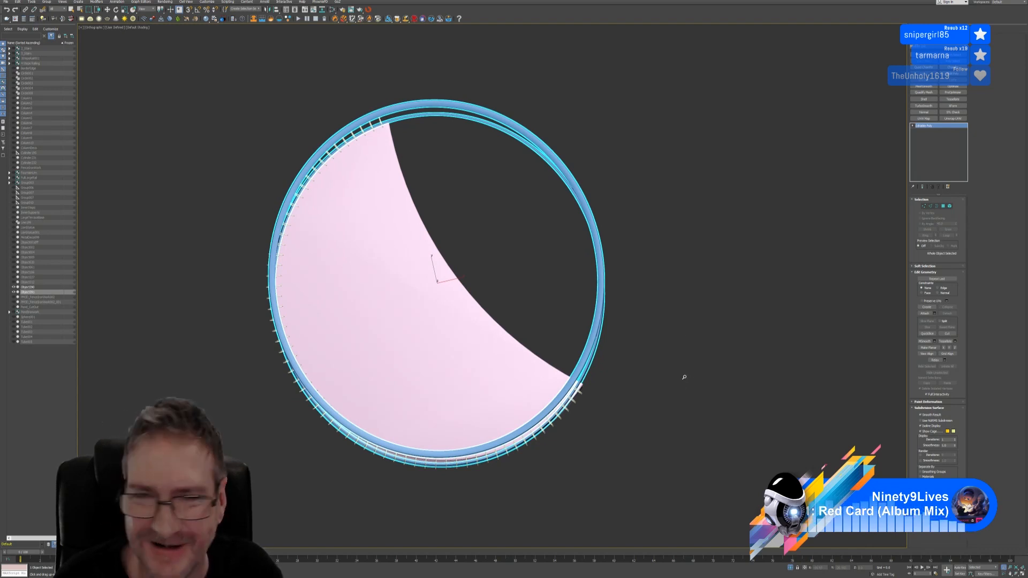
{"action": "left_click", "coordinate": [73, 9]}
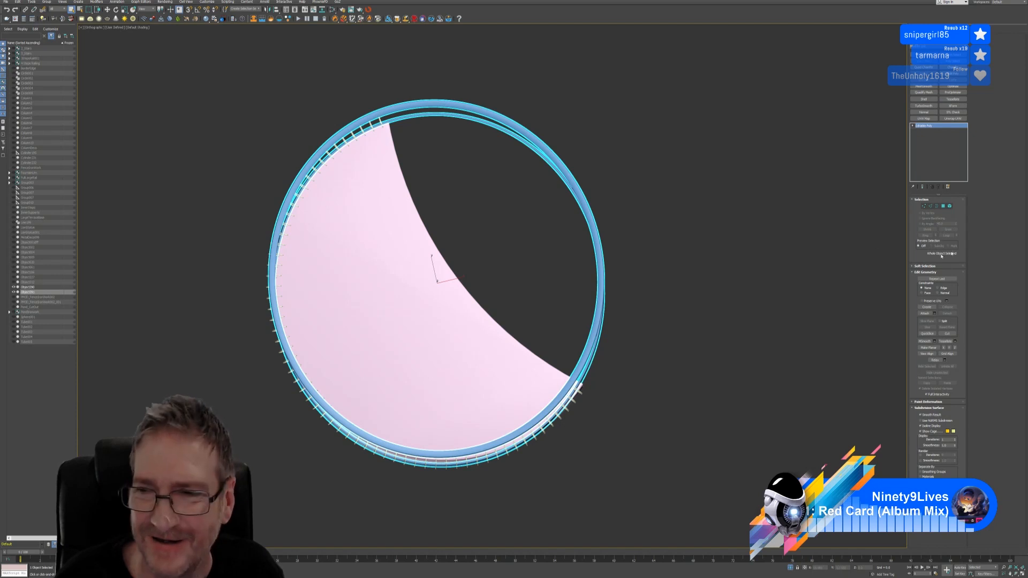
{"action": "left_click", "coordinate": [950, 206]}
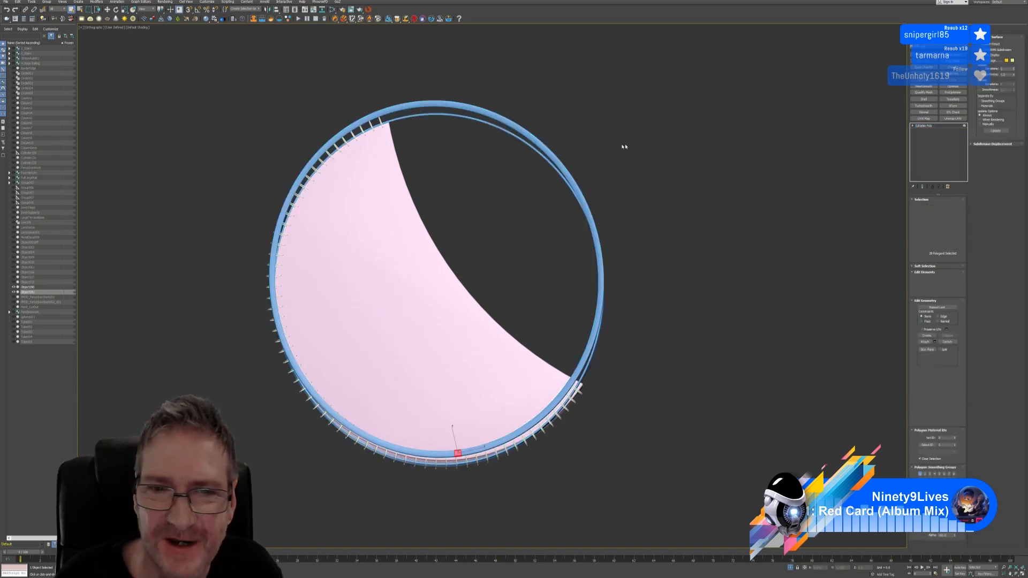
{"action": "left_click", "coordinate": [528, 135]}
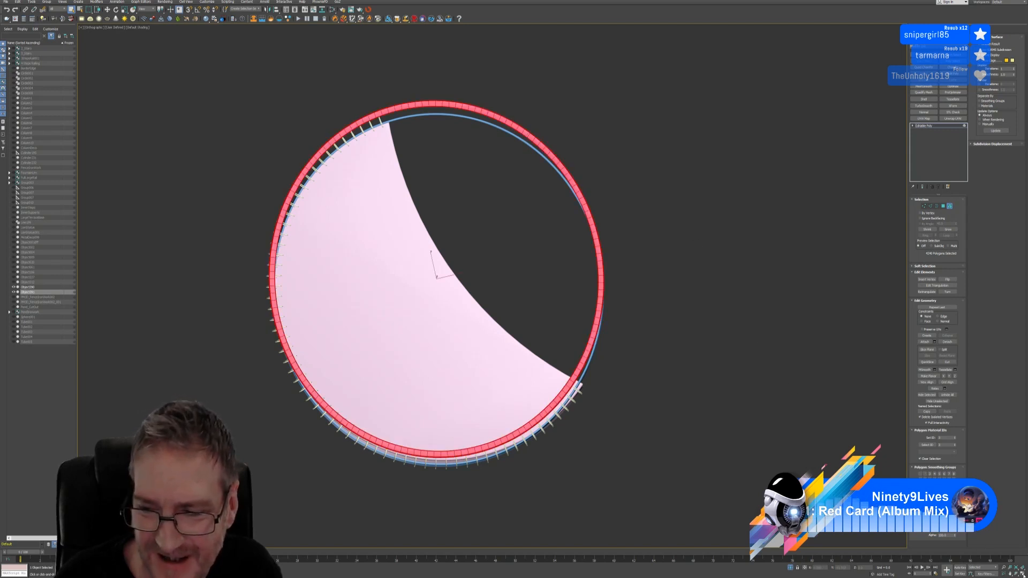
Move the upper ring slightly along the Y axis so it lines up over the lower ring, and exit element mode
{"action": "key", "text": "alt+w"}
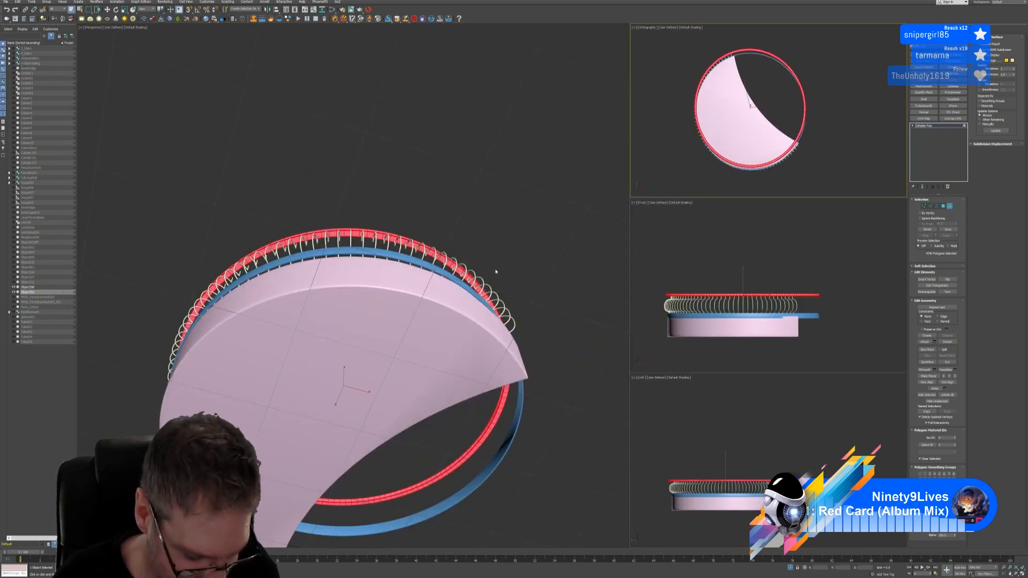
{"action": "middle_click_drag", "start_coordinate": [442, 195], "coordinate": [444, 260], "text": "alt"}
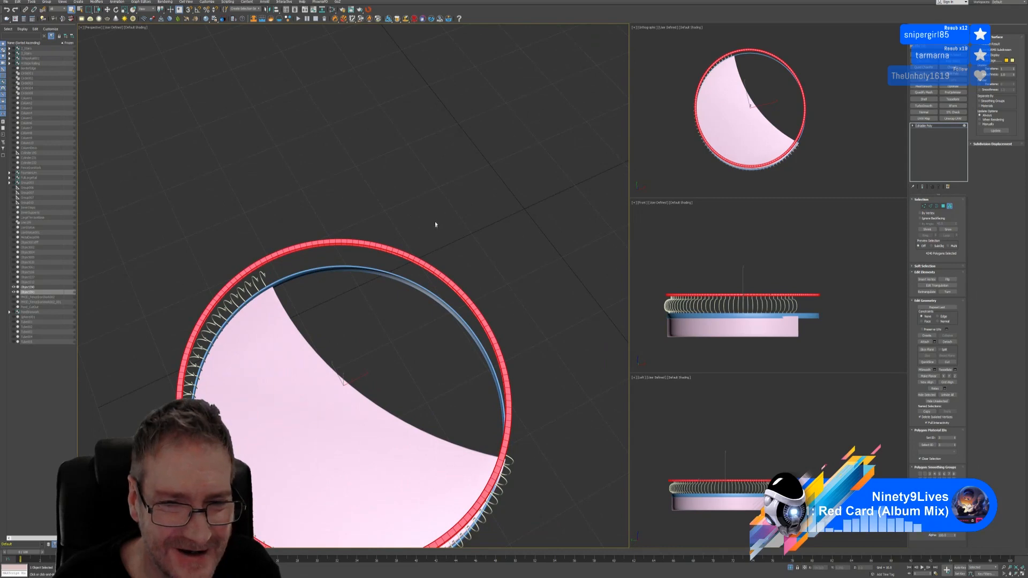
{"action": "middle_click_drag", "start_coordinate": [435, 224], "coordinate": [425, 209]}
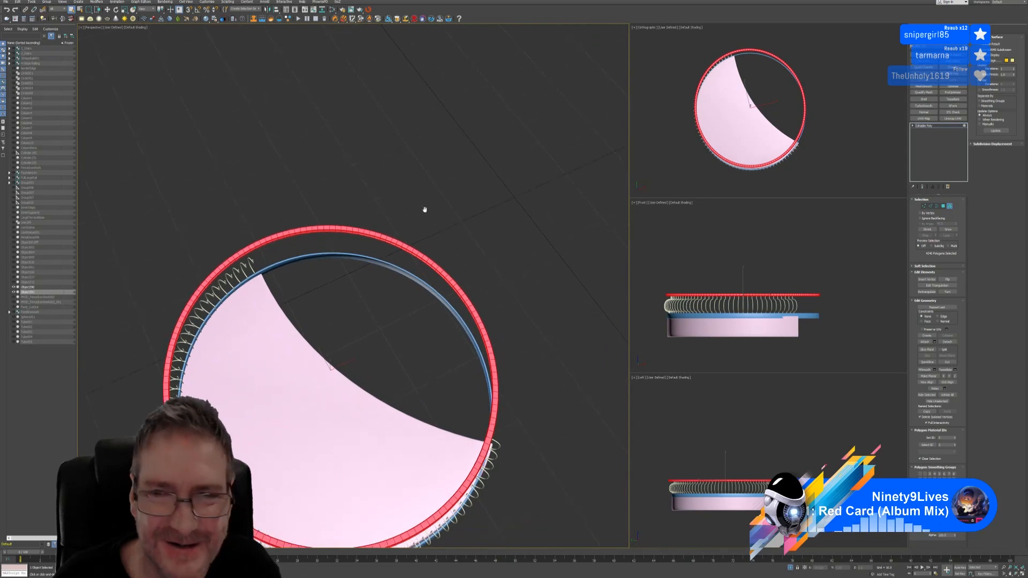
{"action": "left_click", "coordinate": [107, 11]}
{"action": "middle_click_drag", "start_coordinate": [853, 107], "coordinate": [841, 110]}
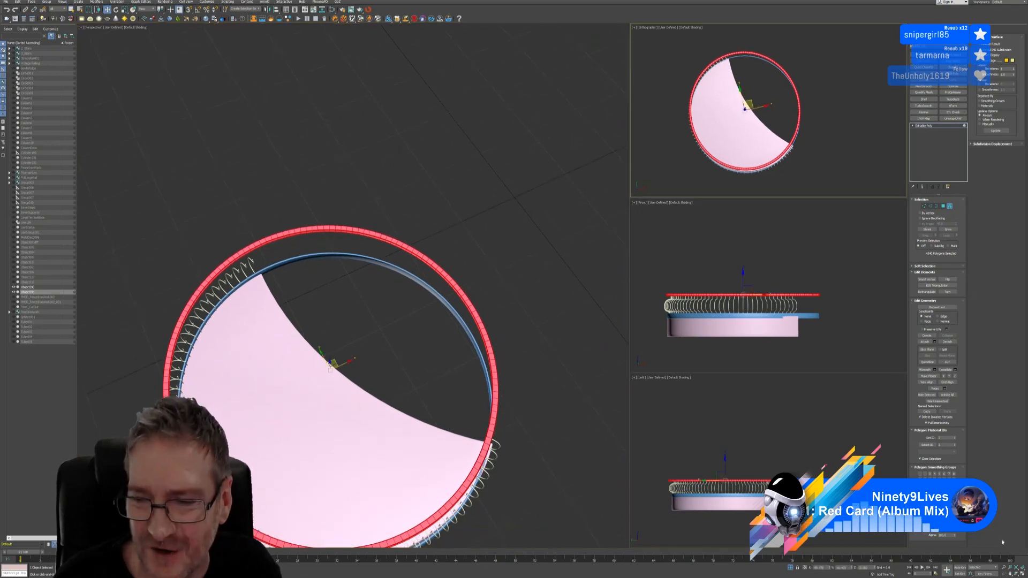
{"action": "left_click", "coordinate": [1021, 573]}
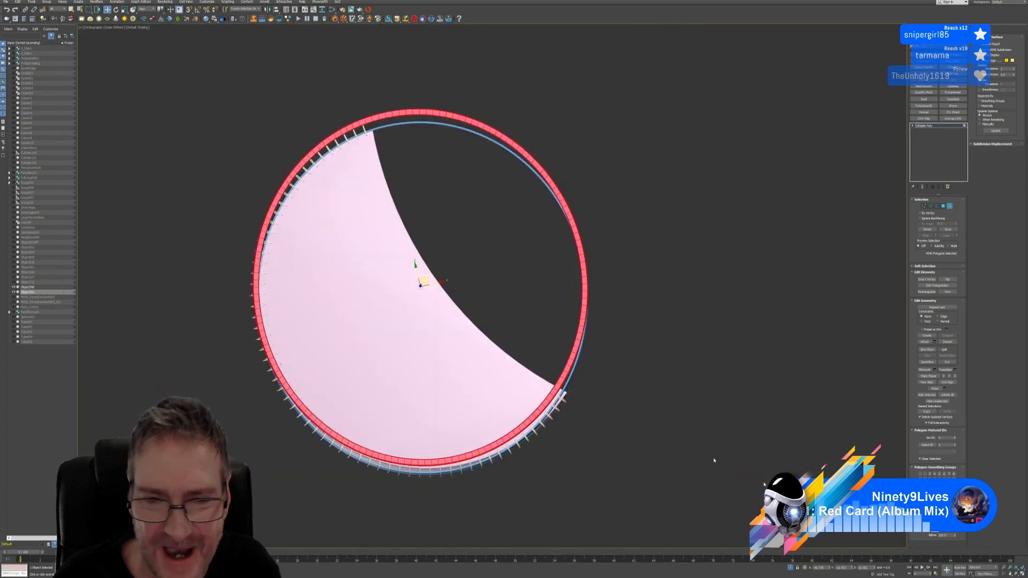
{"action": "middle_click_drag", "start_coordinate": [461, 233], "coordinate": [453, 236]}
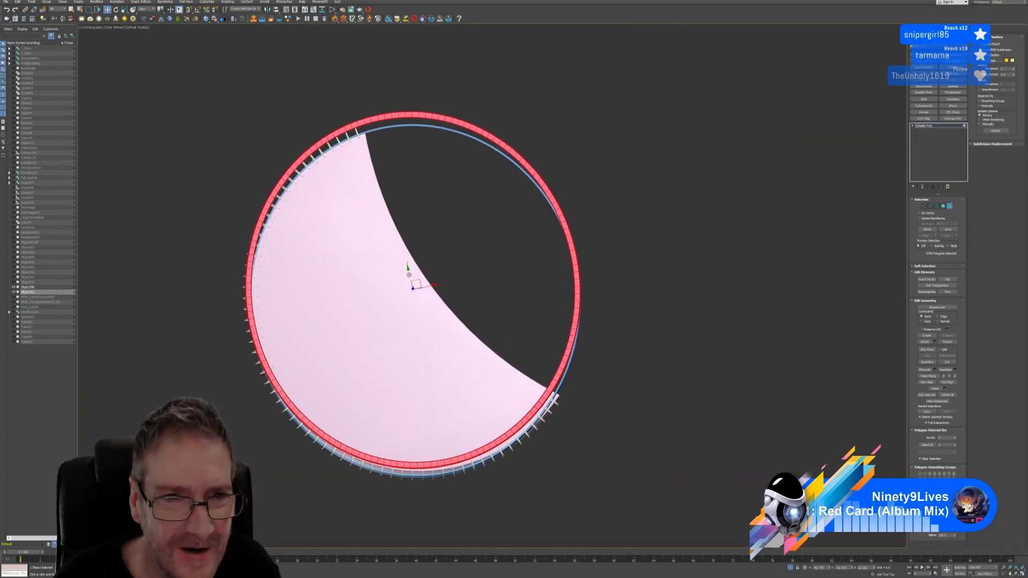
{"action": "left_click_drag", "start_coordinate": [409, 274], "coordinate": [406, 289]}
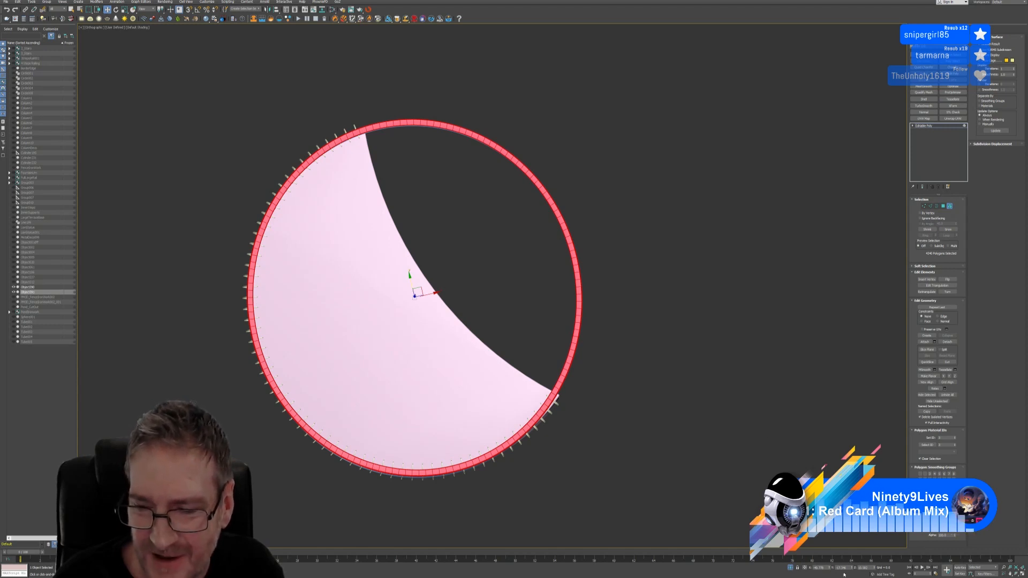
{"action": "key", "text": "5"}
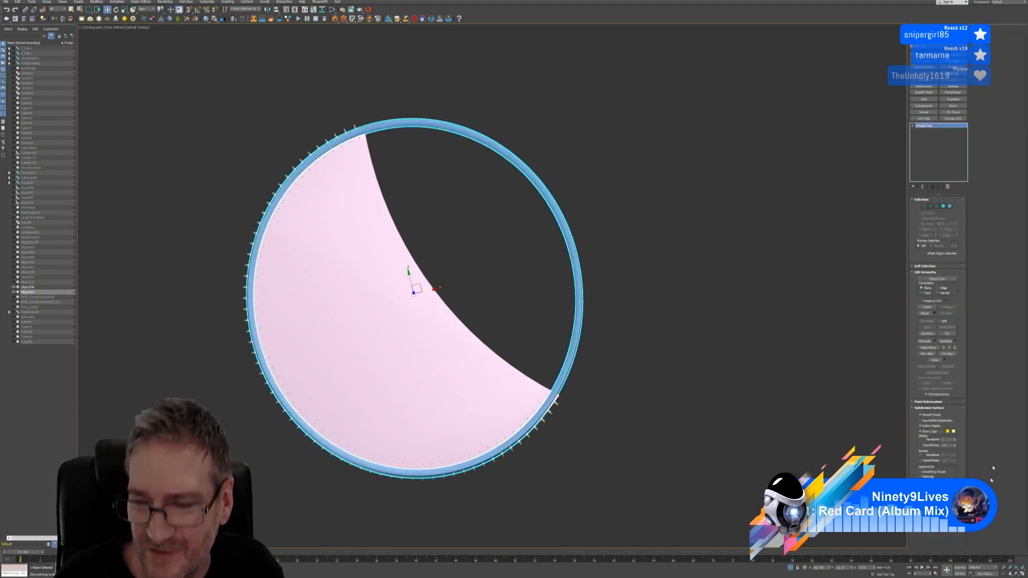
Select only the upper ring as an element and shift it slightly along the X axis in the enlarged orthographic view
{"action": "left_click", "coordinate": [1022, 573]}
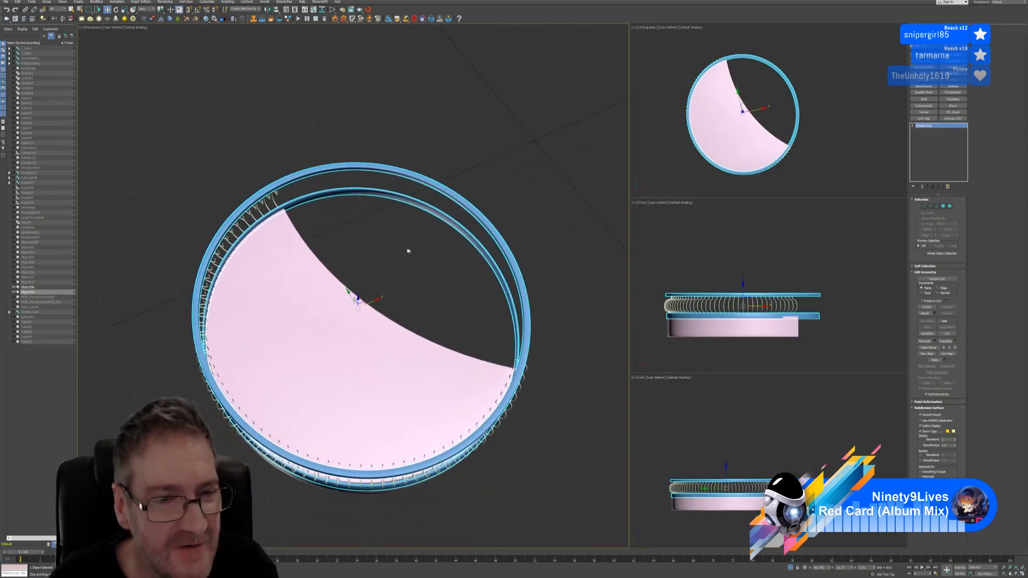
{"action": "middle_click_drag", "start_coordinate": [404, 204], "coordinate": [375, 175], "text": "alt"}
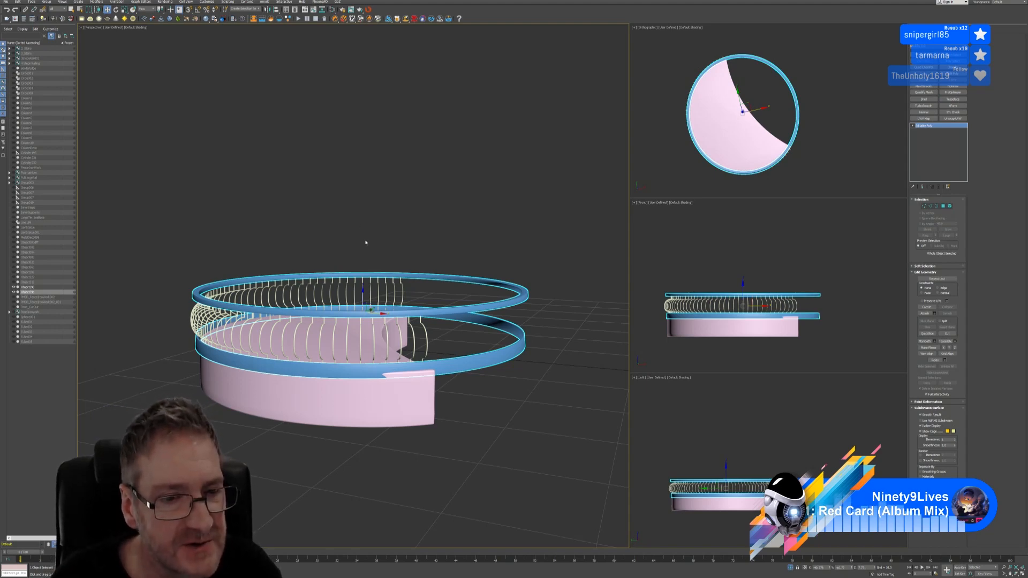
{"action": "middle_click_drag", "start_coordinate": [324, 220], "coordinate": [325, 268], "text": "alt"}
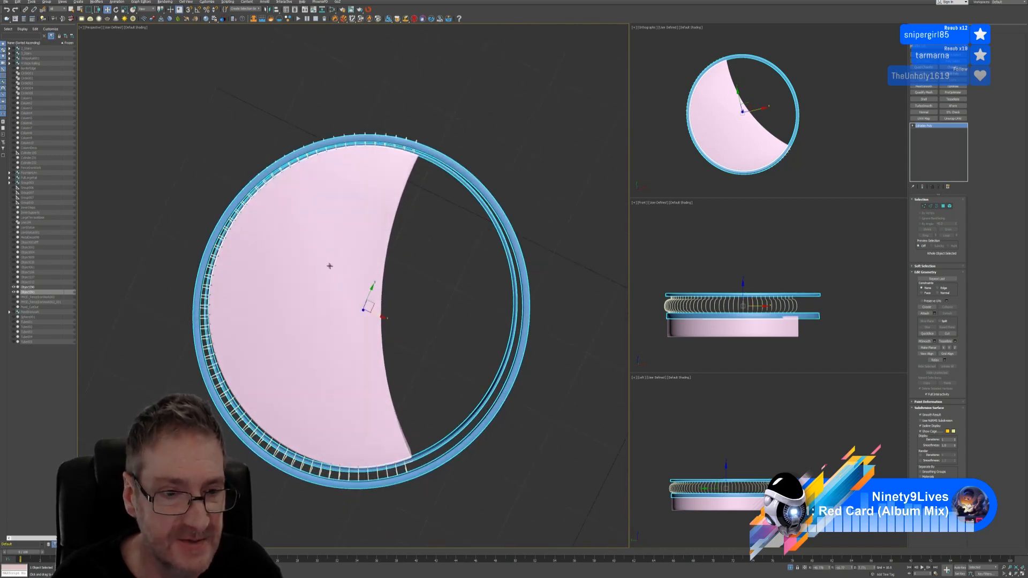
{"action": "middle_click_drag", "start_coordinate": [428, 328], "coordinate": [469, 270], "text": "alt"}
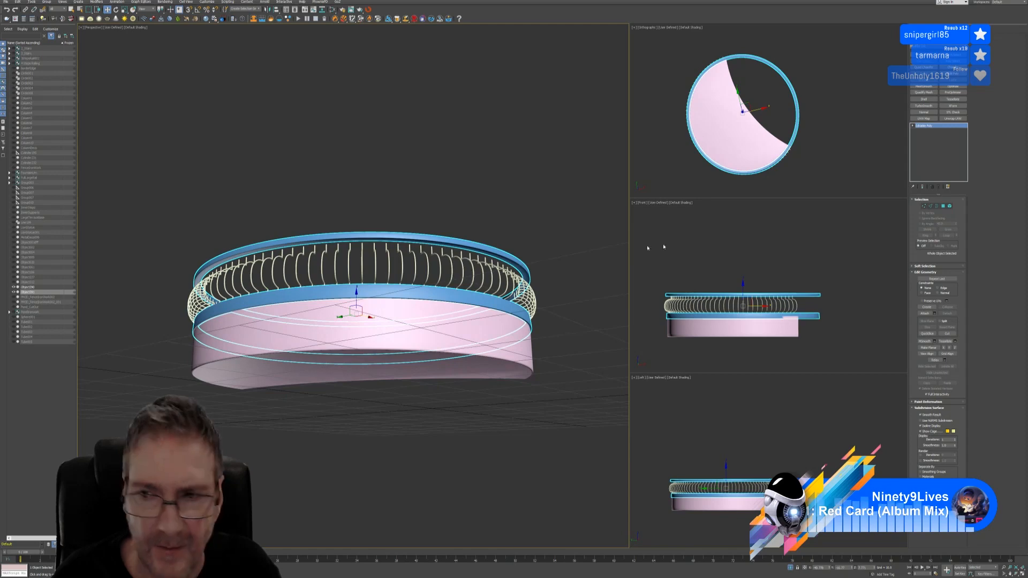
{"action": "key", "text": "5"}
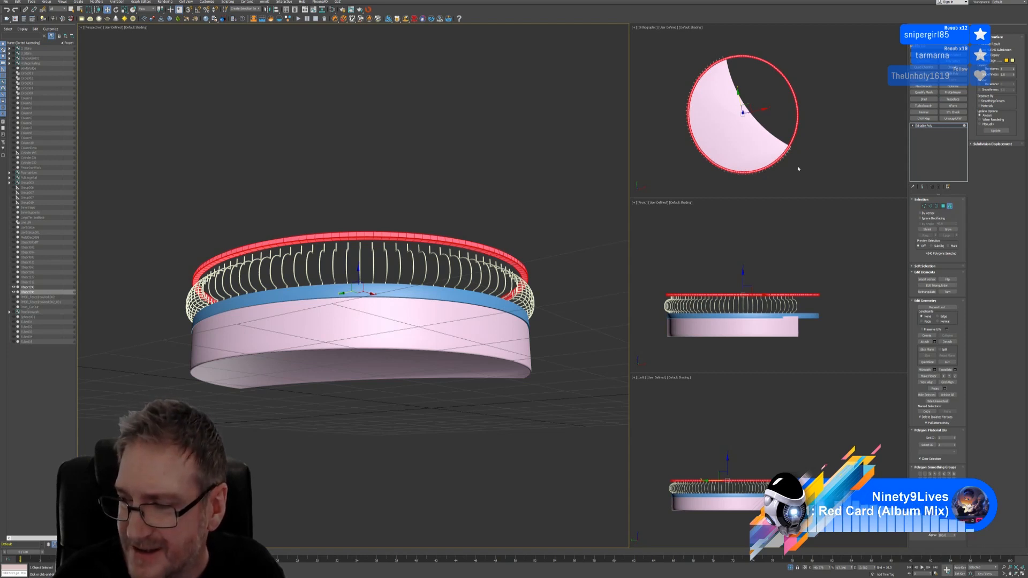
{"action": "right_click", "coordinate": [850, 116]}
{"action": "left_click", "coordinate": [1020, 573]}
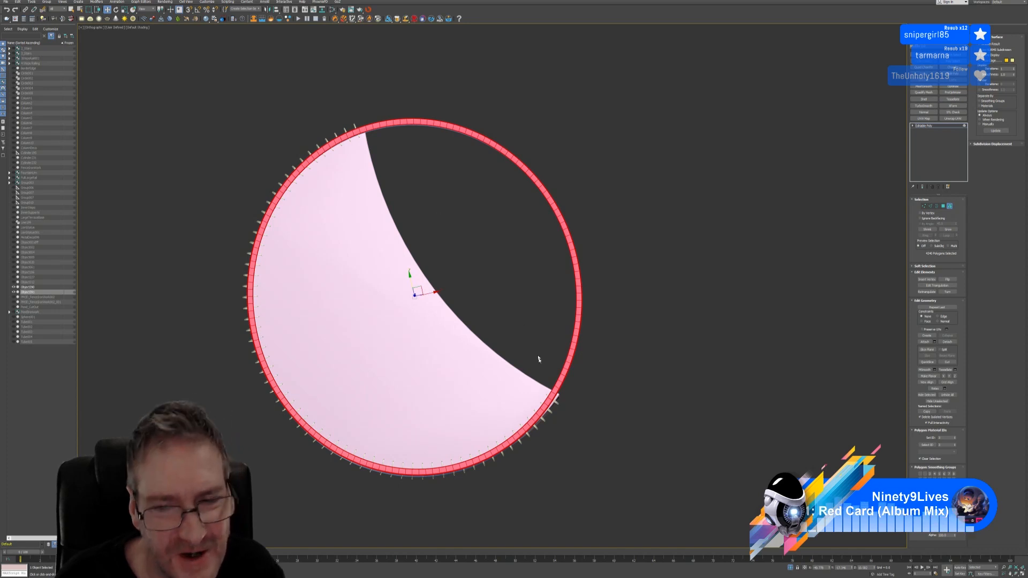
{"action": "scroll", "coordinate": [545, 394], "scroll_direction": "up", "scroll_amount": 2}
{"action": "middle_click_drag", "start_coordinate": [491, 258], "coordinate": [545, 238]}
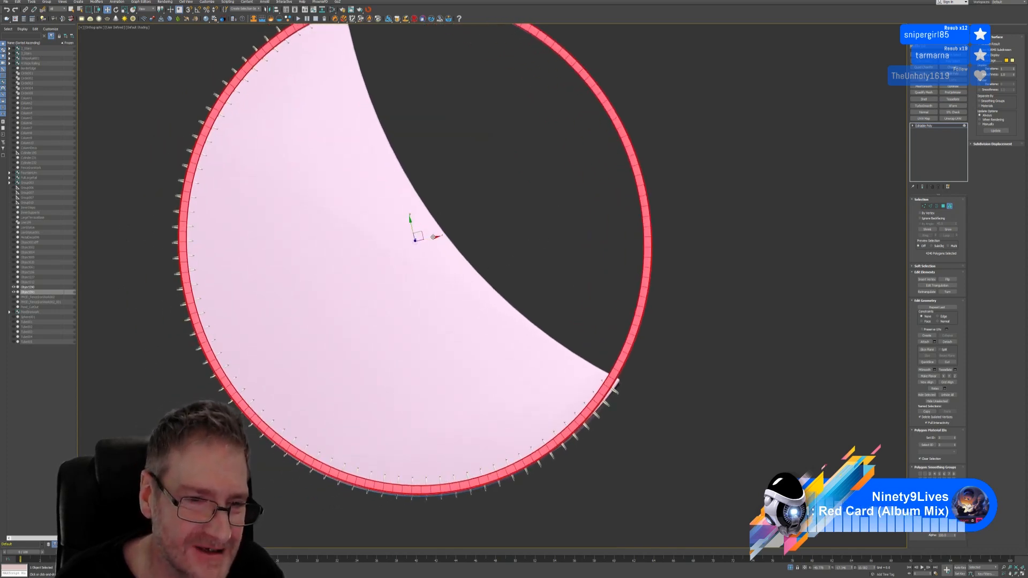
{"action": "left_click_drag", "start_coordinate": [433, 237], "coordinate": [443, 241]}
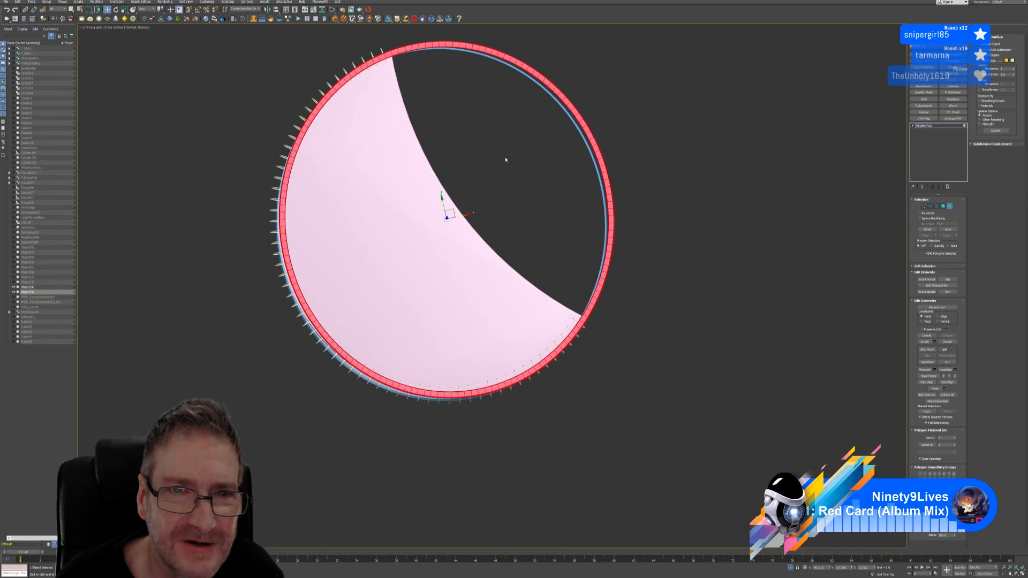
Scale the upper ring down slightly along the Y axis only
{"action": "middle_click_drag", "start_coordinate": [505, 159], "coordinate": [491, 177]}
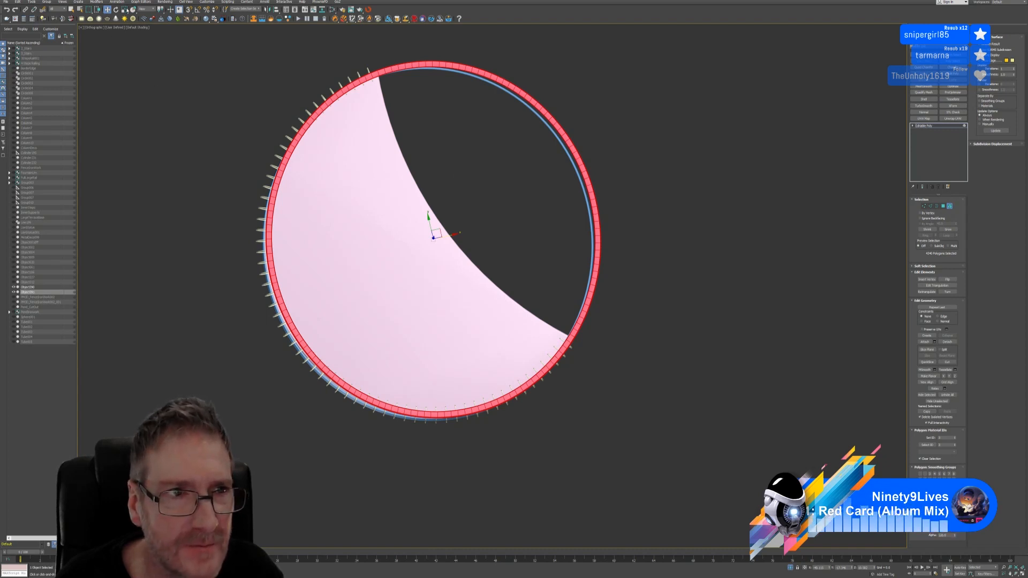
{"action": "key", "text": "r"}
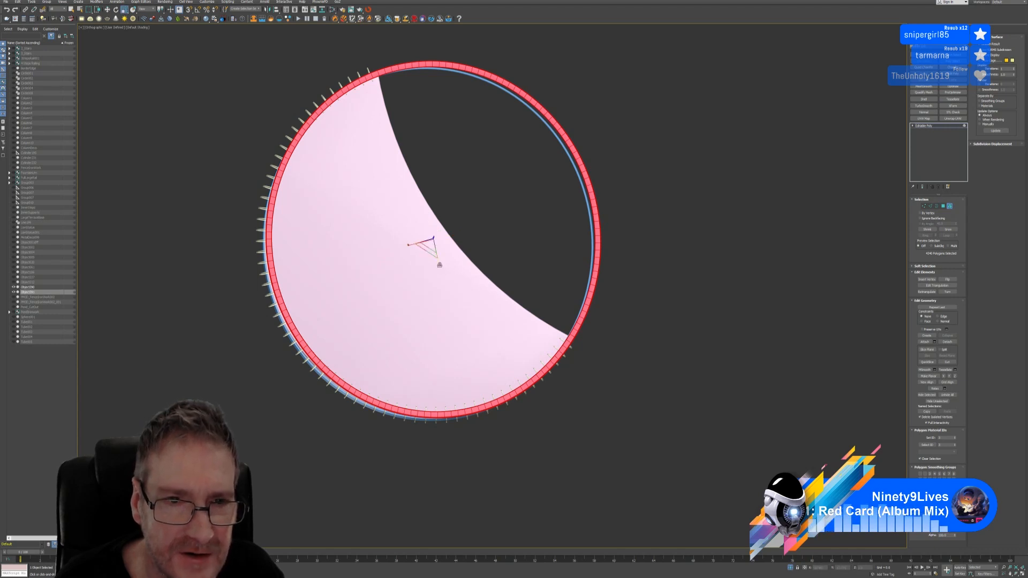
{"action": "left_click_drag", "start_coordinate": [441, 264], "coordinate": [444, 263]}
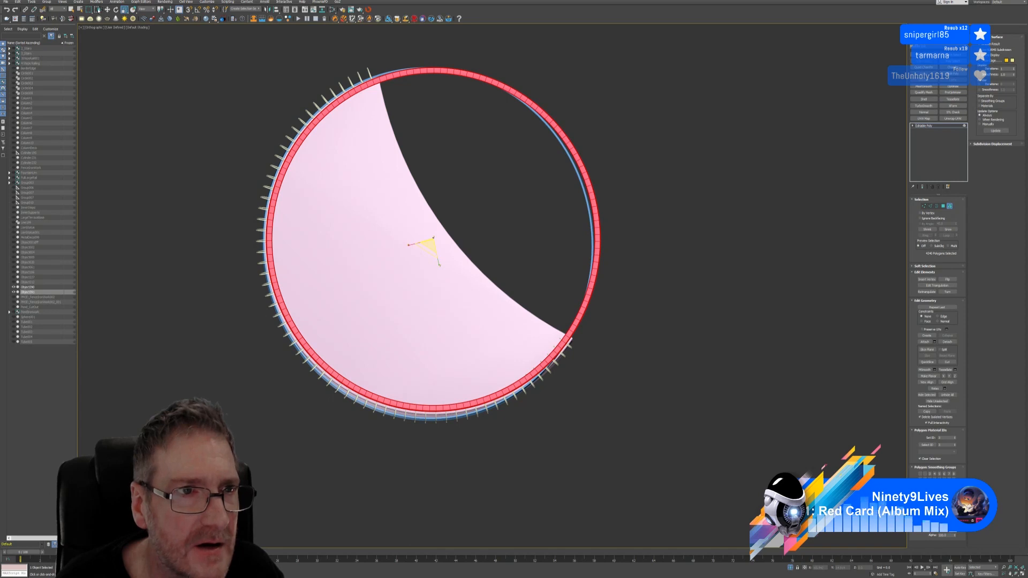
Move the upper ring slightly along the Y axis, away from the stair-side baluster row, and nudge it along X
{"action": "key", "text": "w"}
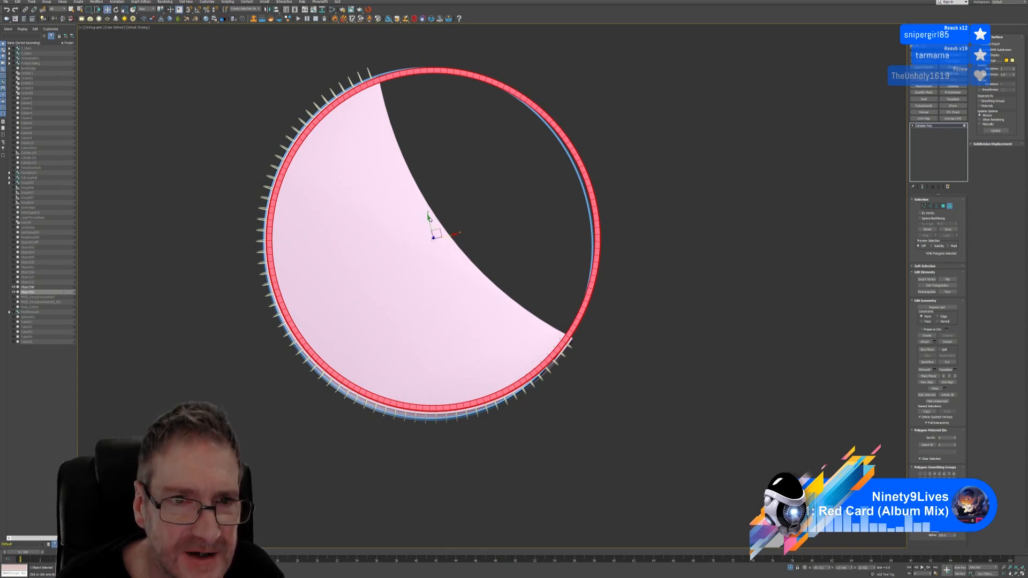
{"action": "left_click", "coordinate": [432, 216]}
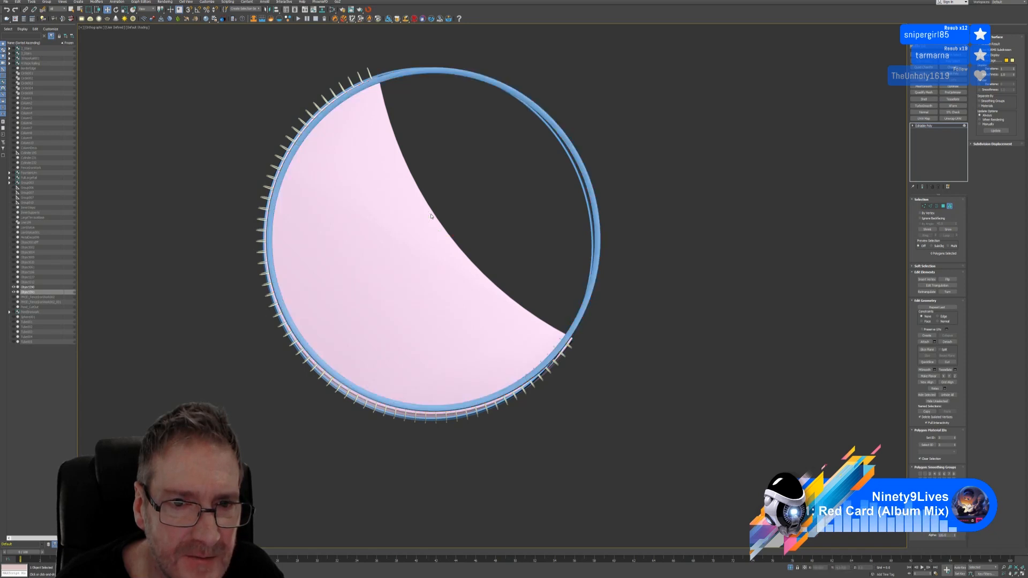
{"action": "key", "text": "ctrl+z"}
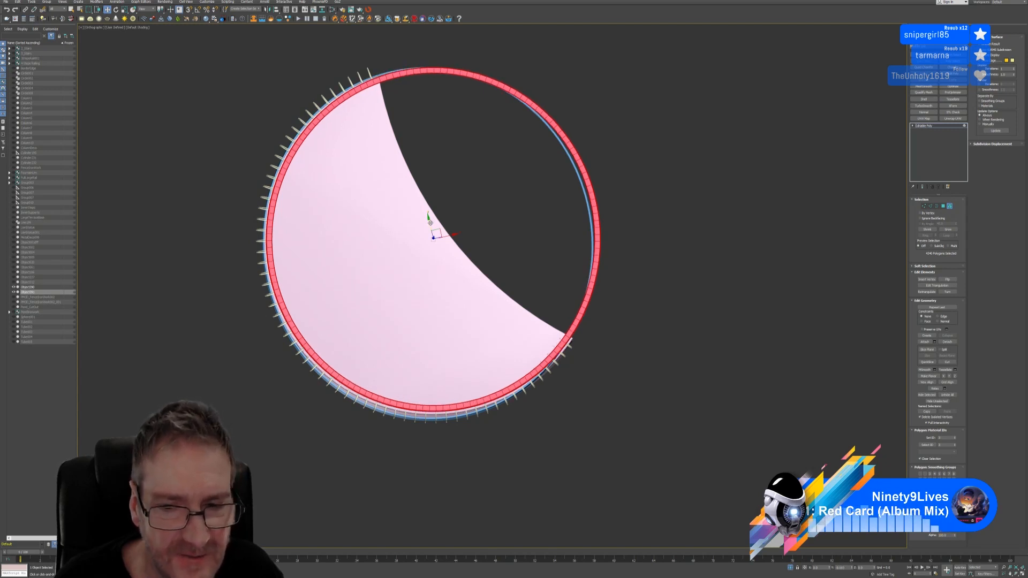
{"action": "left_click_drag", "start_coordinate": [430, 222], "coordinate": [428, 218]}
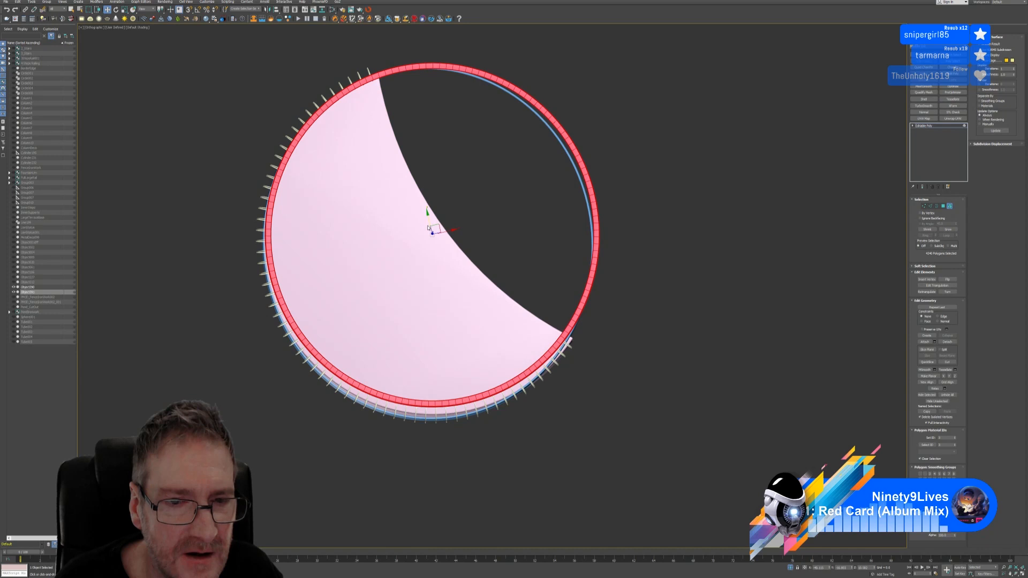
{"action": "left_click_drag", "start_coordinate": [445, 233], "coordinate": [431, 213]}
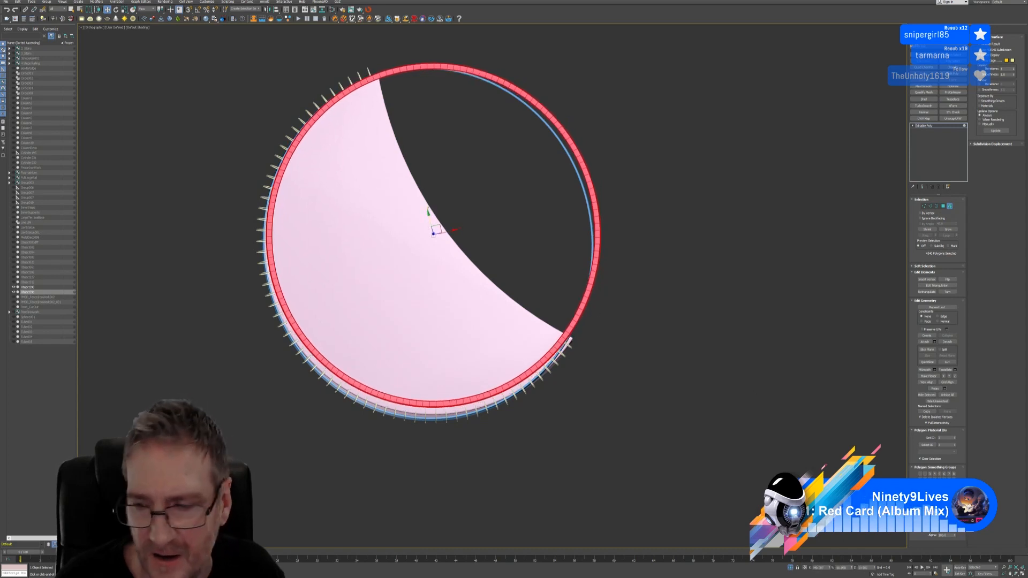
Examine from above and from the side how both rings fit the balusters and platform edge, then exit element mode
{"action": "key", "text": "alt+w"}
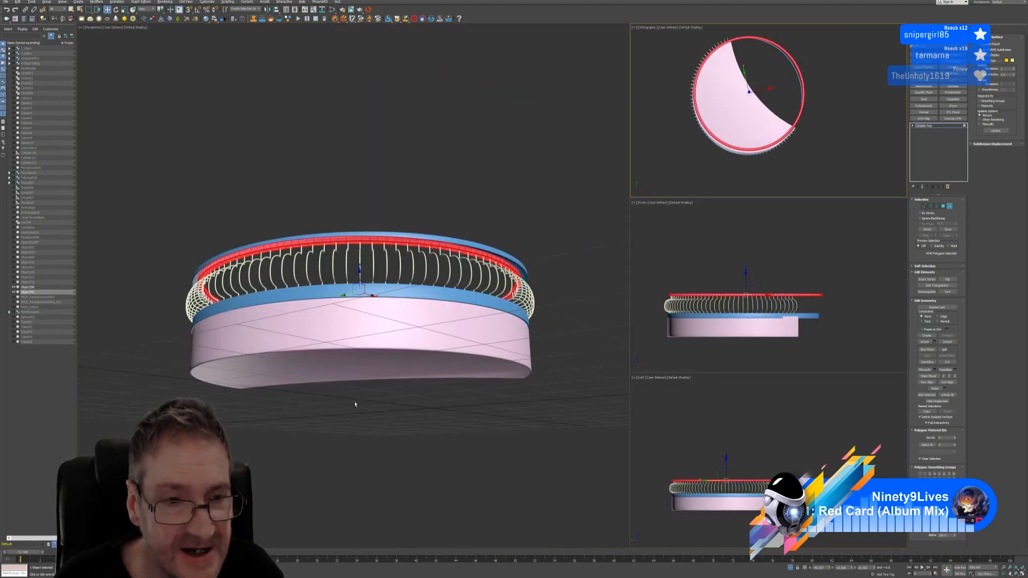
{"action": "middle_click_drag", "start_coordinate": [355, 406], "coordinate": [290, 450], "text": "alt"}
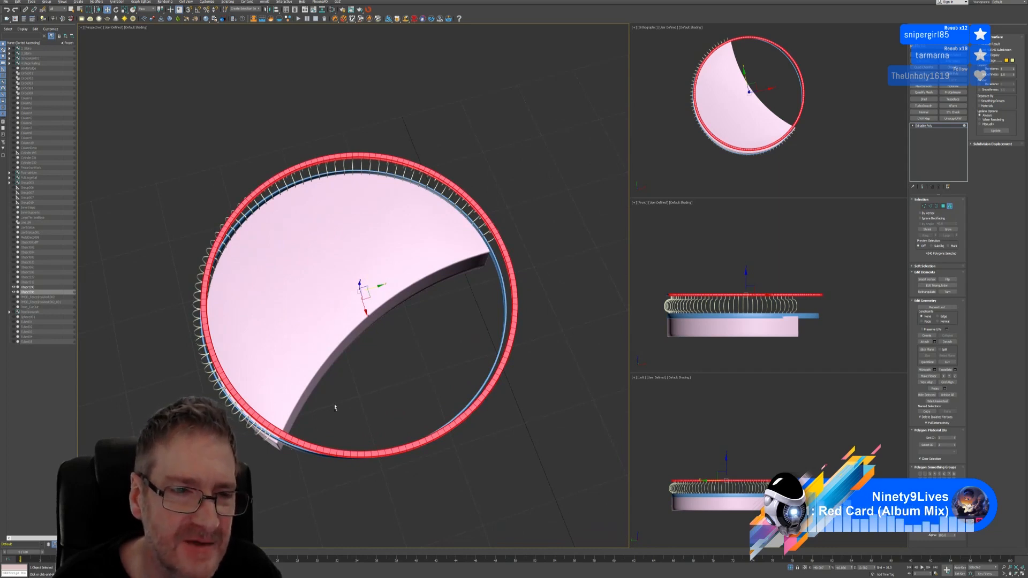
{"action": "middle_click_drag", "start_coordinate": [357, 388], "coordinate": [367, 366], "text": "alt"}
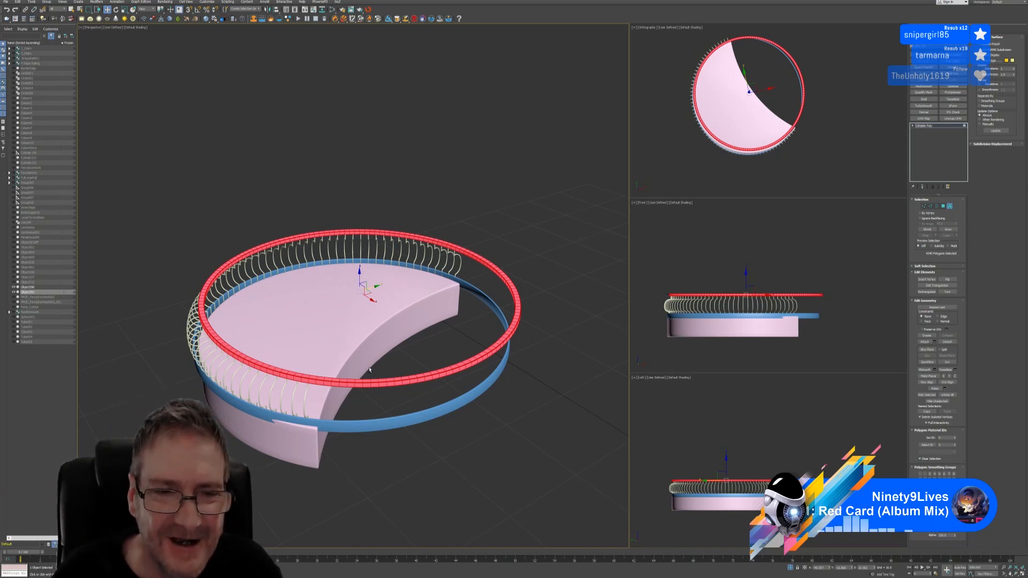
{"action": "left_click", "coordinate": [421, 421]}
{"action": "middle_click_drag", "start_coordinate": [517, 354], "coordinate": [479, 382], "text": "alt"}
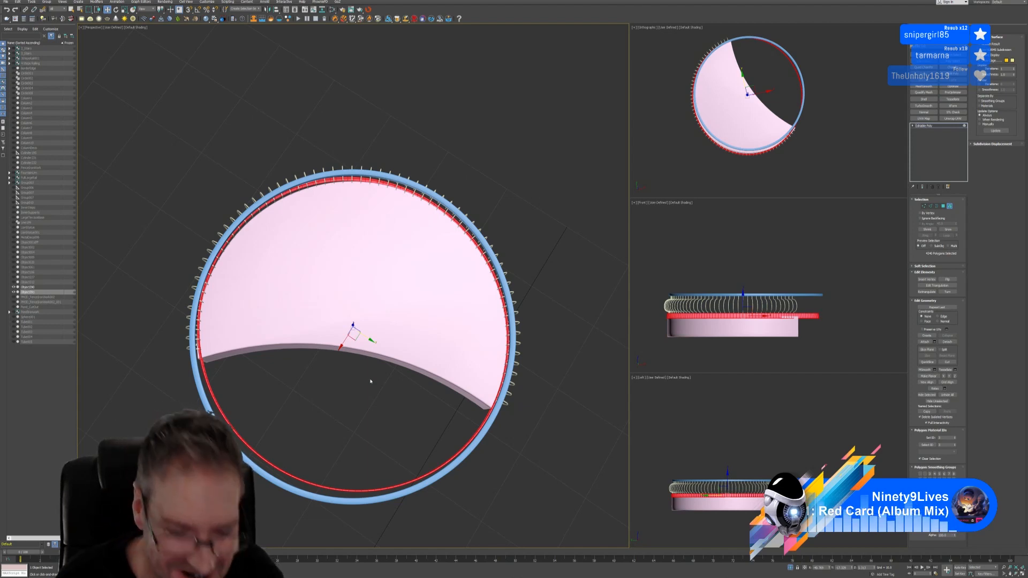
{"action": "middle_click_drag", "start_coordinate": [281, 410], "coordinate": [368, 373], "text": "alt"}
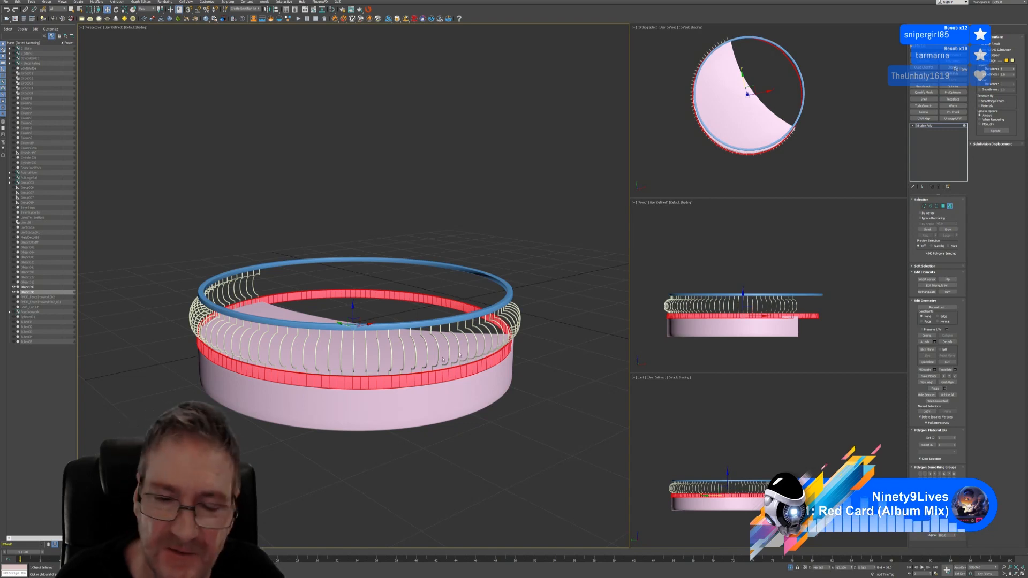
{"action": "mouse_move", "coordinate": [459, 244]}
{"action": "middle_mouse_down", "text": "alt"}
{"action": "mouse_move", "coordinate": [474, 246]}
{"action": "mouse_move", "coordinate": [424, 246]}
{"action": "mouse_move", "coordinate": [466, 262]}
{"action": "mouse_move", "coordinate": [496, 243]}
{"action": "mouse_move", "coordinate": [473, 238]}
{"action": "mouse_move", "coordinate": [469, 256]}
{"action": "mouse_move", "coordinate": [451, 255]}
{"action": "mouse_move", "coordinate": [472, 257]}
{"action": "mouse_move", "coordinate": [464, 248]}
{"action": "middle_mouse_up", "text": "alt"}
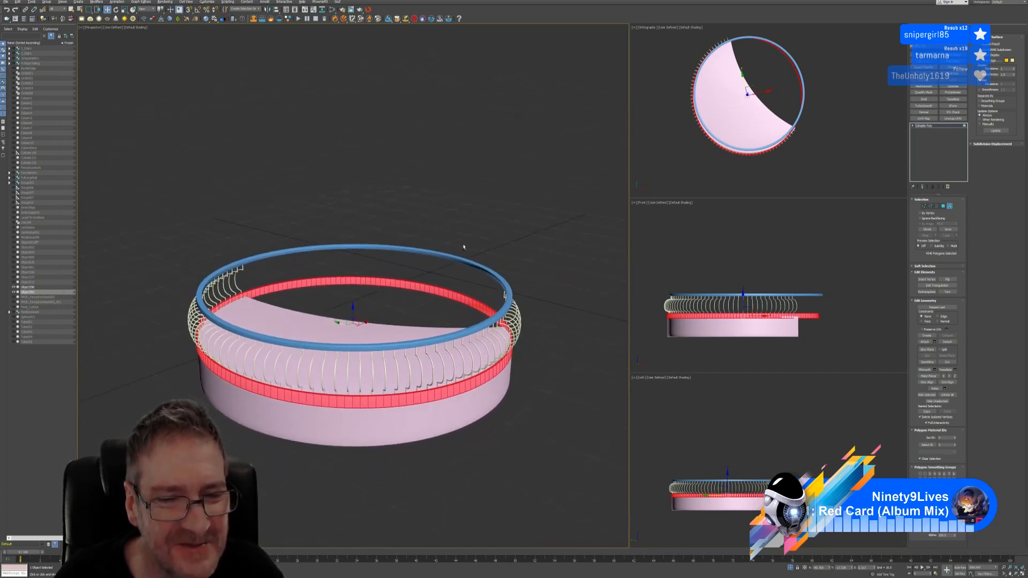
{"action": "left_click", "coordinate": [950, 206]}
{"action": "middle_click_drag", "start_coordinate": [542, 251], "coordinate": [542, 250]}
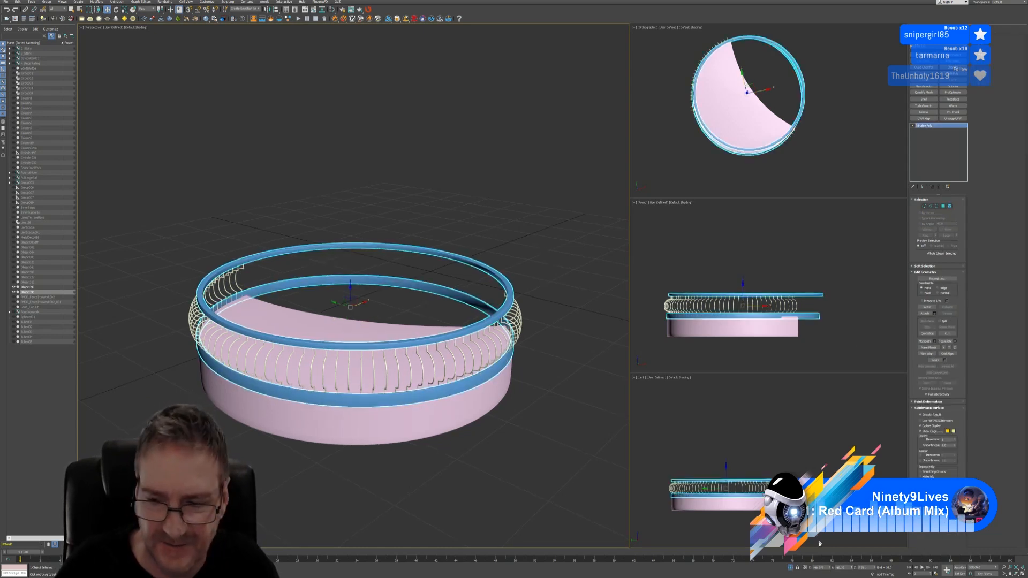
End isolation to bring back the full scene and select the curved baluster row between the two gateway pillars
{"action": "left_click", "coordinate": [790, 569]}
{"action": "mouse_move", "coordinate": [400, 461]}
{"action": "middle_mouse_down", "text": "alt"}
{"action": "mouse_move", "coordinate": [389, 455]}
{"action": "mouse_move", "coordinate": [473, 440]}
{"action": "mouse_move", "coordinate": [407, 445]}
{"action": "middle_mouse_up", "text": "alt"}
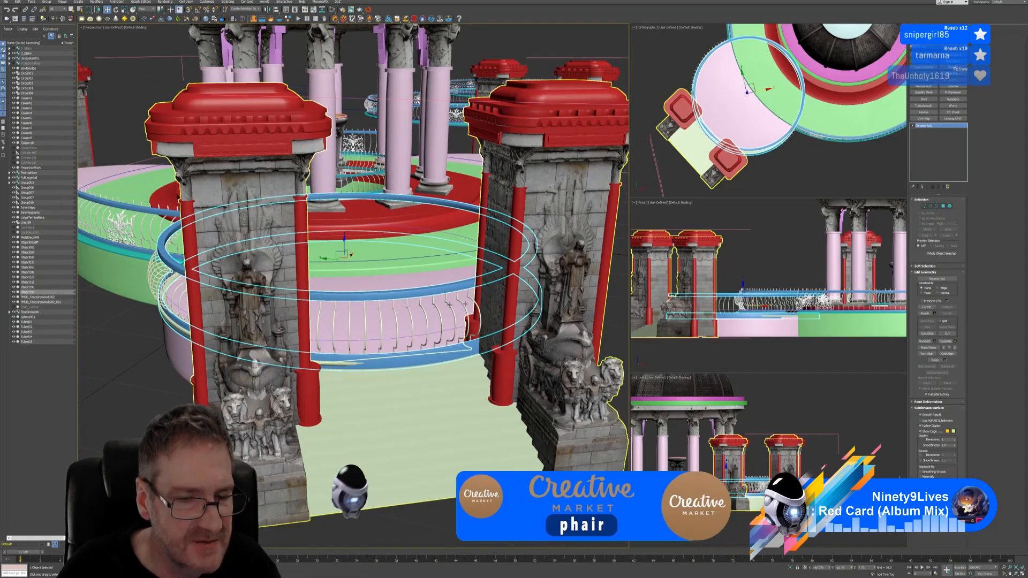
{"action": "middle_click_drag", "start_coordinate": [363, 412], "coordinate": [396, 402], "text": "alt"}
{"action": "middle_click_drag", "start_coordinate": [366, 413], "coordinate": [472, 347], "text": "alt"}
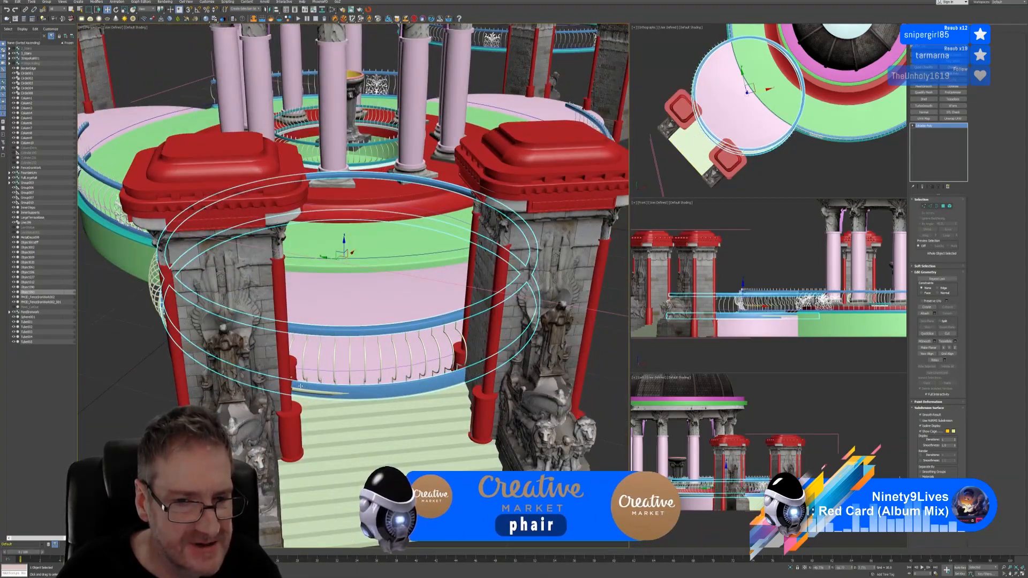
{"action": "middle_click_drag", "start_coordinate": [472, 347], "coordinate": [466, 399], "text": "alt"}
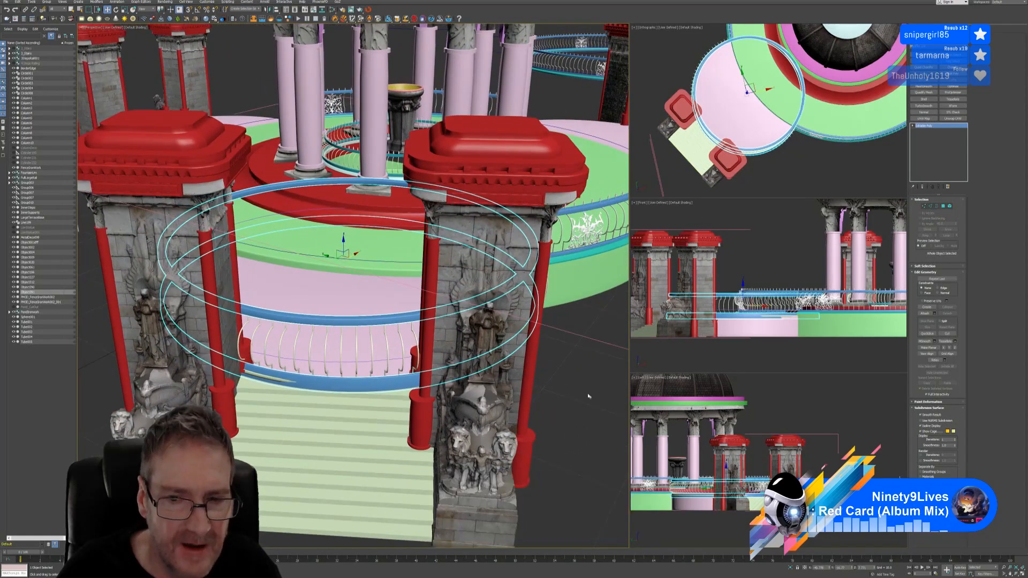
{"action": "left_click", "coordinate": [583, 393]}
{"action": "left_click", "coordinate": [415, 337]}
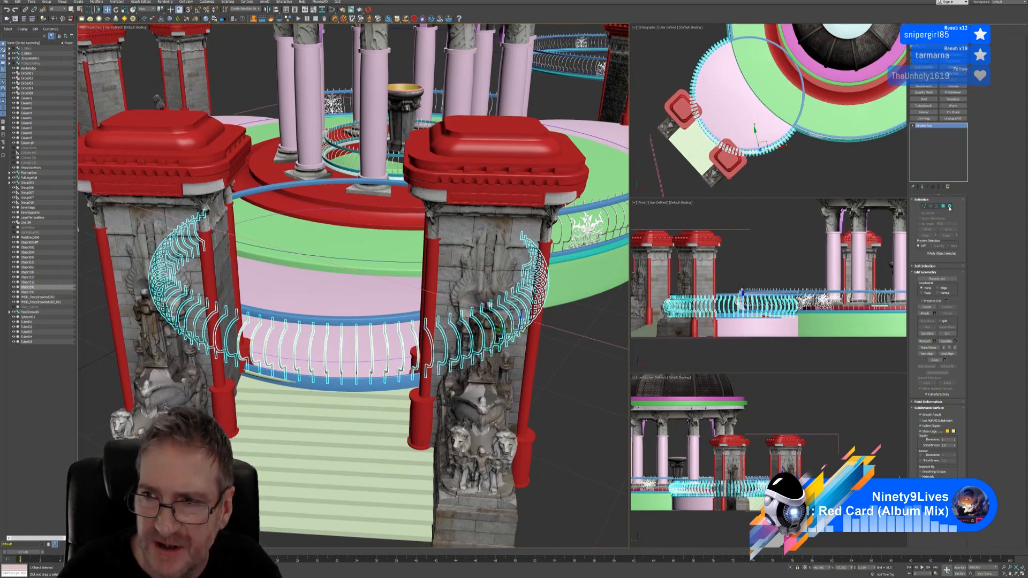
Examine where the baluster row meets the gateway pillars' columns and crosses the head of the stairs
{"action": "left_click", "coordinate": [950, 206]}
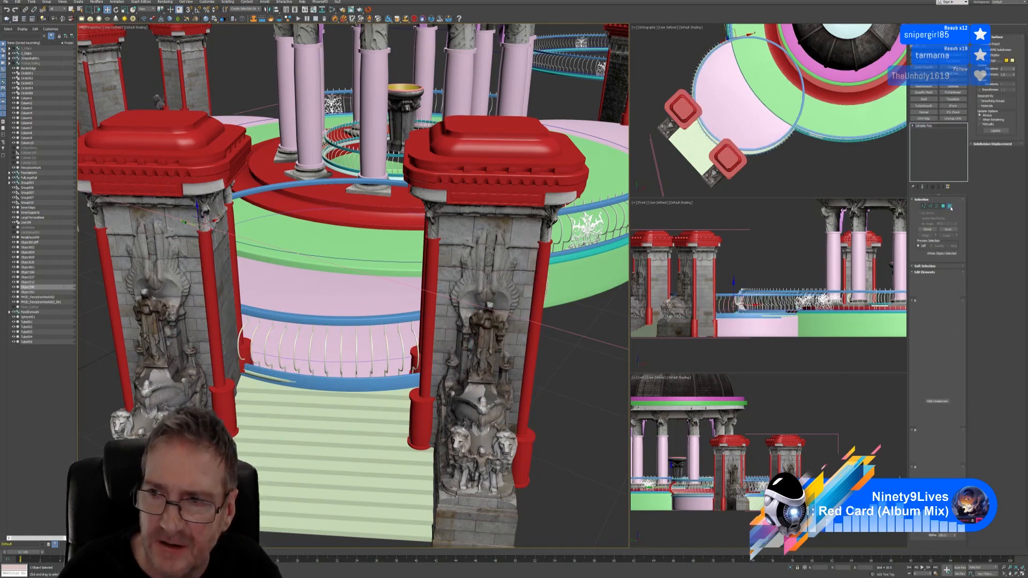
{"action": "left_click", "coordinate": [949, 207]}
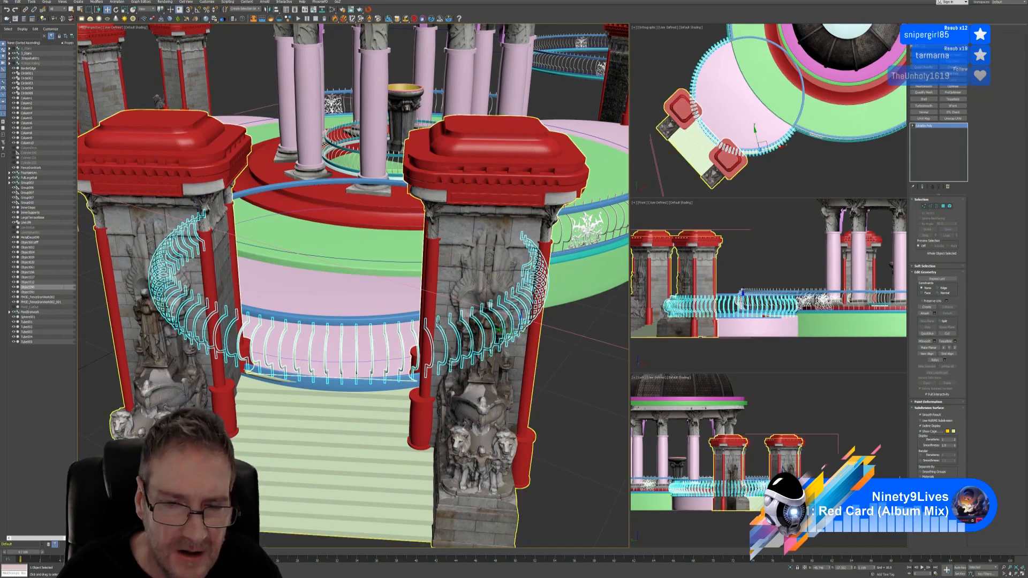
{"action": "middle_click_drag", "start_coordinate": [481, 348], "coordinate": [344, 267], "text": "alt"}
{"action": "scroll", "coordinate": [393, 334], "scroll_direction": "down", "scroll_amount": 1}
{"action": "scroll", "coordinate": [341, 150], "scroll_direction": "up", "scroll_amount": 6}
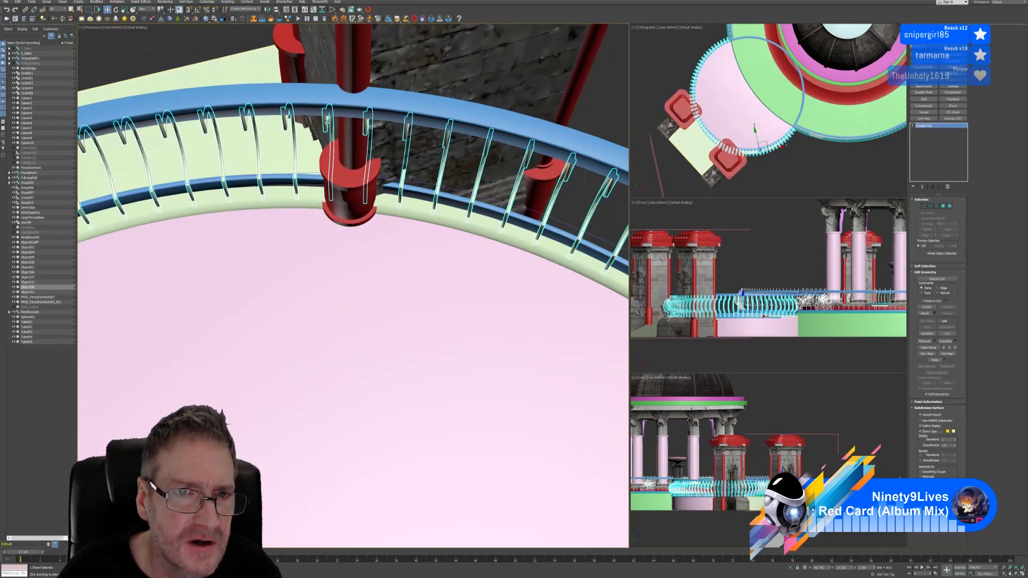
{"action": "scroll", "coordinate": [303, 144], "scroll_direction": "down", "scroll_amount": 5}
{"action": "middle_click_drag", "start_coordinate": [257, 195], "coordinate": [375, 214]}
{"action": "scroll", "coordinate": [335, 305], "scroll_direction": "down", "scroll_amount": 3}
{"action": "middle_click_drag", "start_coordinate": [321, 319], "coordinate": [371, 225]}
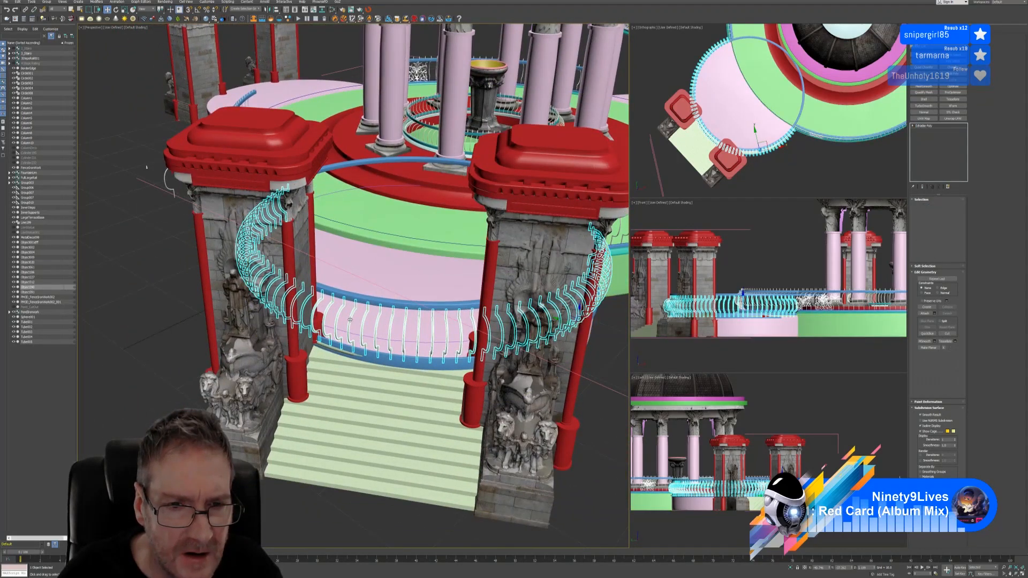
Delete the individual baluster elements that cross the head of the stairs between the two gateway pillars
{"action": "left_click", "coordinate": [950, 206]}
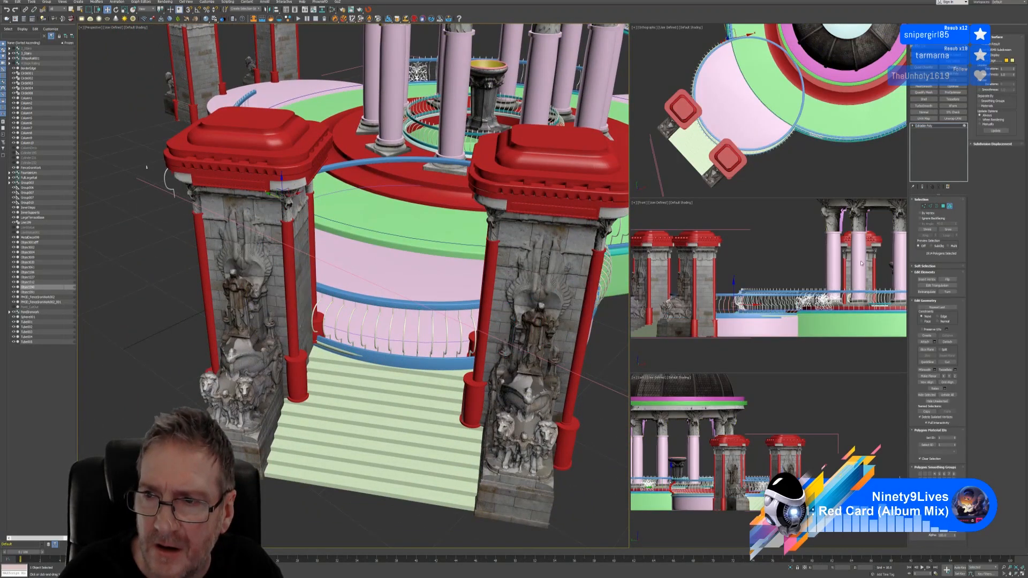
{"action": "left_click", "coordinate": [322, 315]}
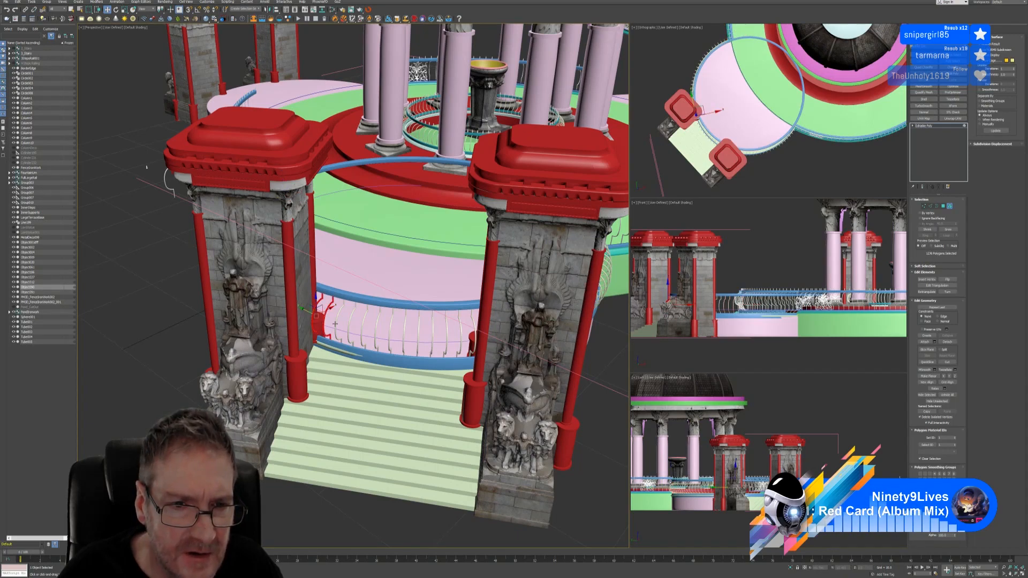
{"action": "left_click", "coordinate": [335, 324], "text": "ctrl"}
{"action": "left_click", "coordinate": [350, 326], "text": "ctrl"}
{"action": "left_click", "coordinate": [363, 328], "text": "ctrl"}
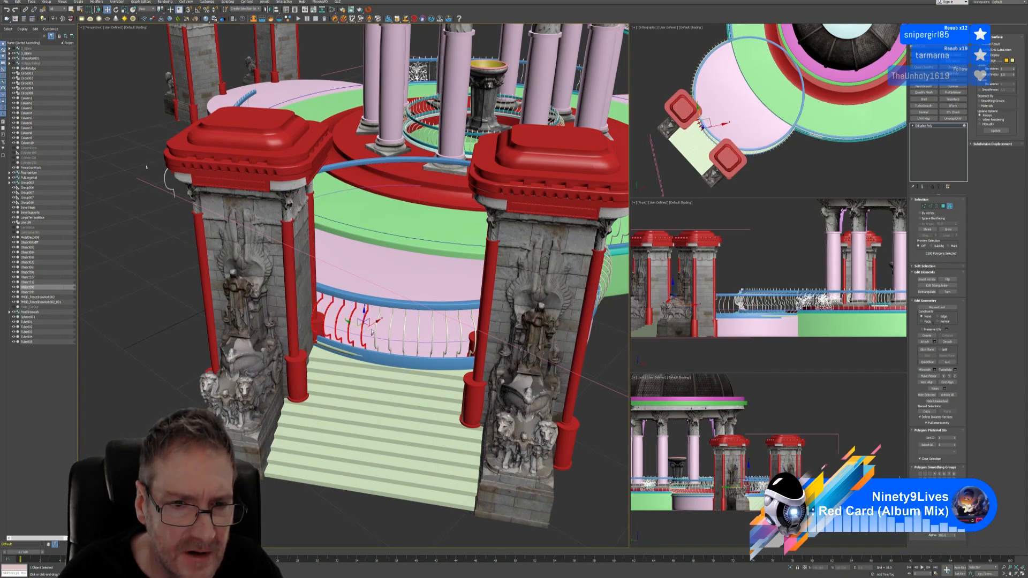
{"action": "left_click", "coordinate": [379, 329], "text": "ctrl"}
{"action": "left_click", "coordinate": [391, 331], "text": "ctrl"}
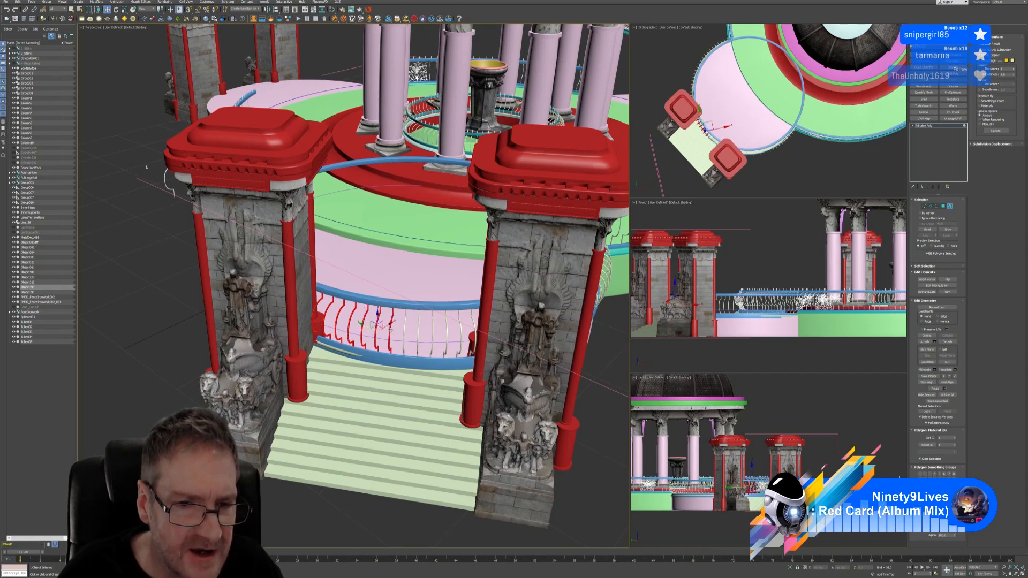
{"action": "left_click", "coordinate": [404, 333], "text": "ctrl"}
{"action": "left_click", "coordinate": [405, 333], "text": "ctrl"}
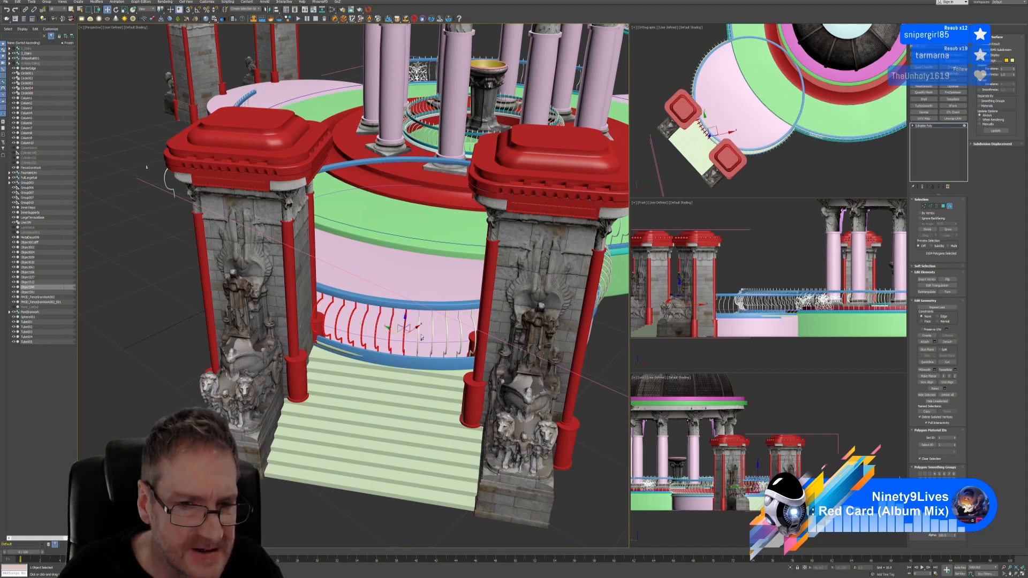
{"action": "left_click", "coordinate": [418, 335], "text": "ctrl"}
{"action": "left_click", "coordinate": [431, 336], "text": "ctrl"}
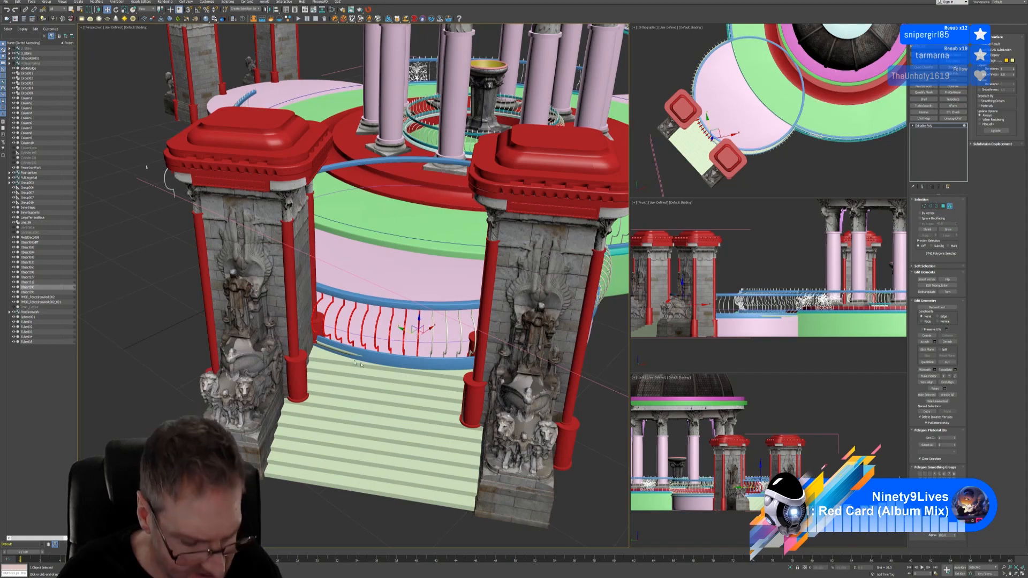
{"action": "left_click", "coordinate": [339, 322]}
{"action": "middle_click_drag", "start_coordinate": [342, 320], "coordinate": [465, 277], "text": "alt"}
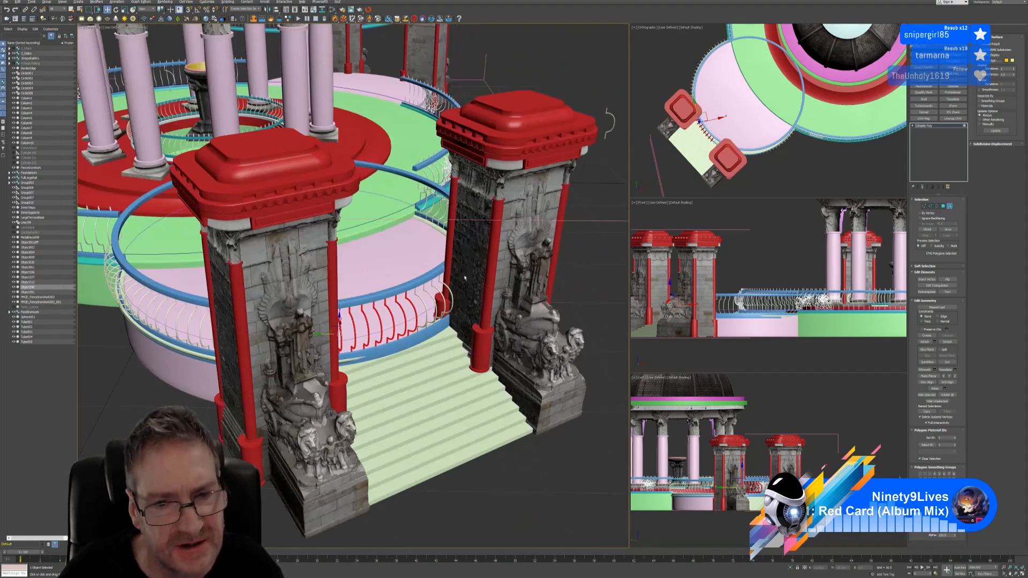
{"action": "left_click", "coordinate": [431, 303], "text": "ctrl"}
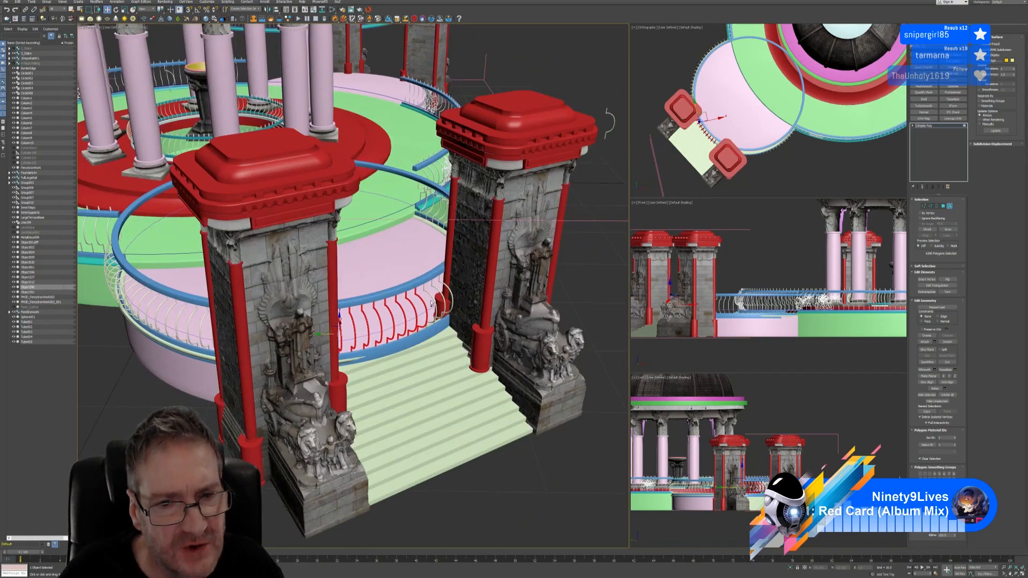
{"action": "left_click", "coordinate": [431, 295], "text": "ctrl"}
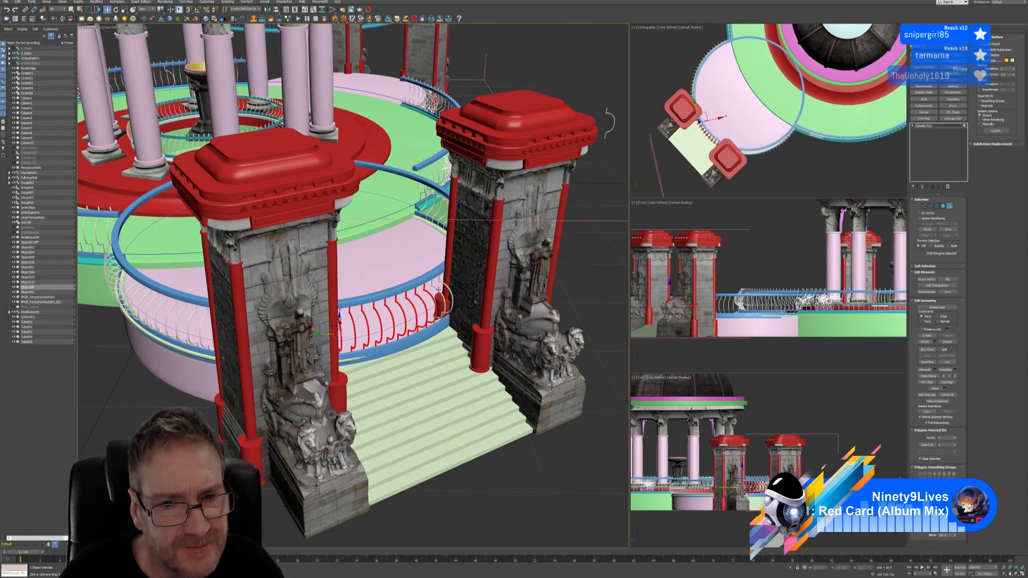
{"action": "left_click", "coordinate": [439, 289], "text": "ctrl"}
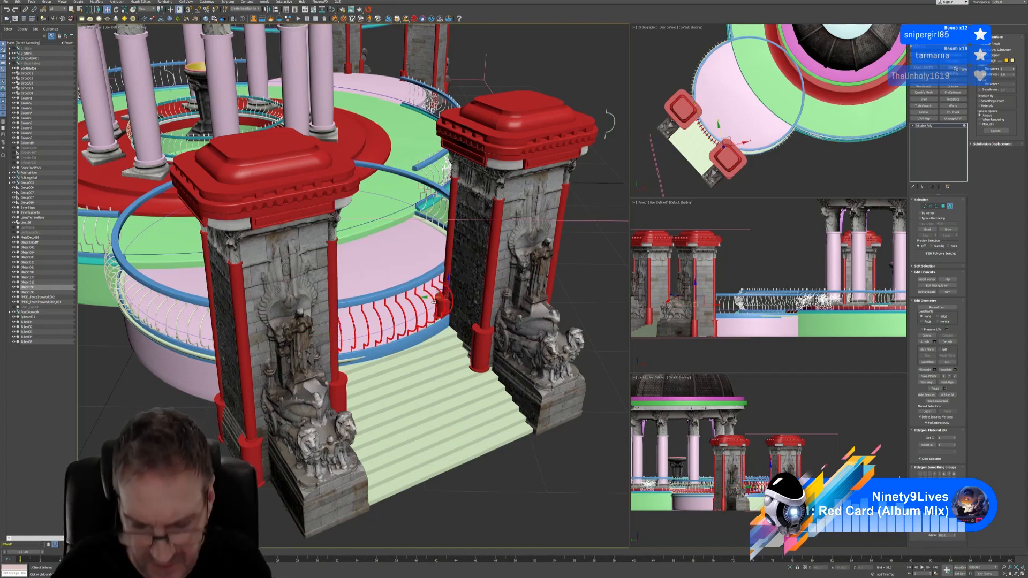
{"action": "key", "text": "Delete"}
Examine from above where the curved rails cross the cleared stair opening between the gateway pillars
{"action": "middle_click_drag", "start_coordinate": [434, 301], "coordinate": [531, 330], "text": "alt"}
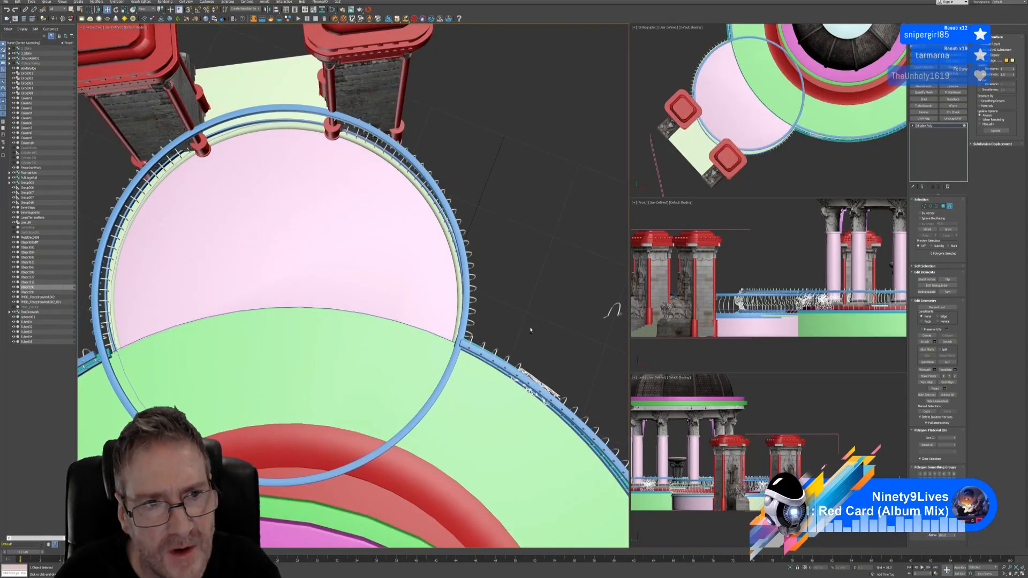
{"action": "middle_click_drag", "start_coordinate": [324, 198], "coordinate": [420, 275]}
{"action": "scroll", "coordinate": [336, 247], "scroll_direction": "up", "scroll_amount": 3}
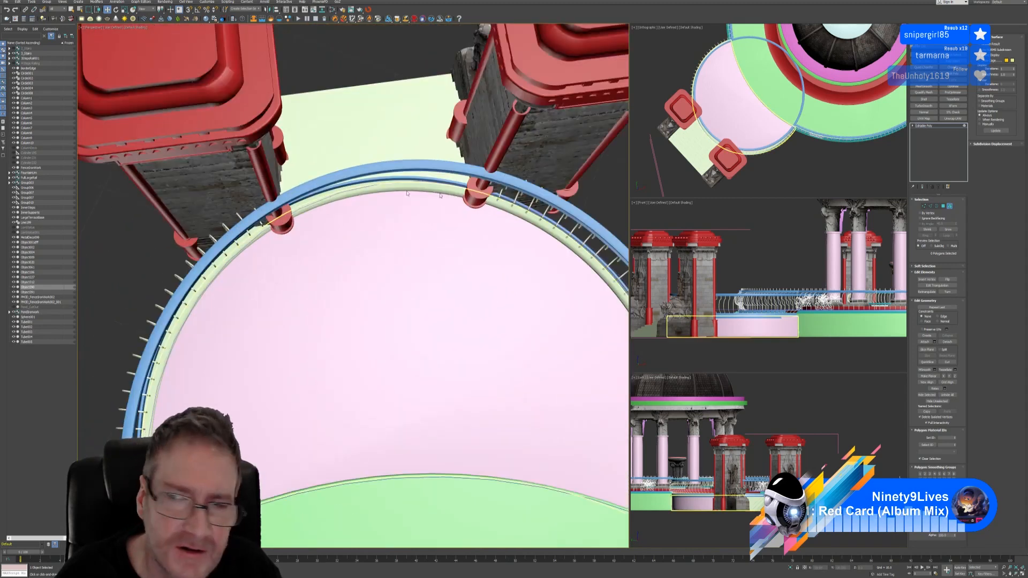
Select the cream curb around the round pink platform and QuickSlice it across at the left gate pillar
{"action": "left_click", "coordinate": [951, 208]}
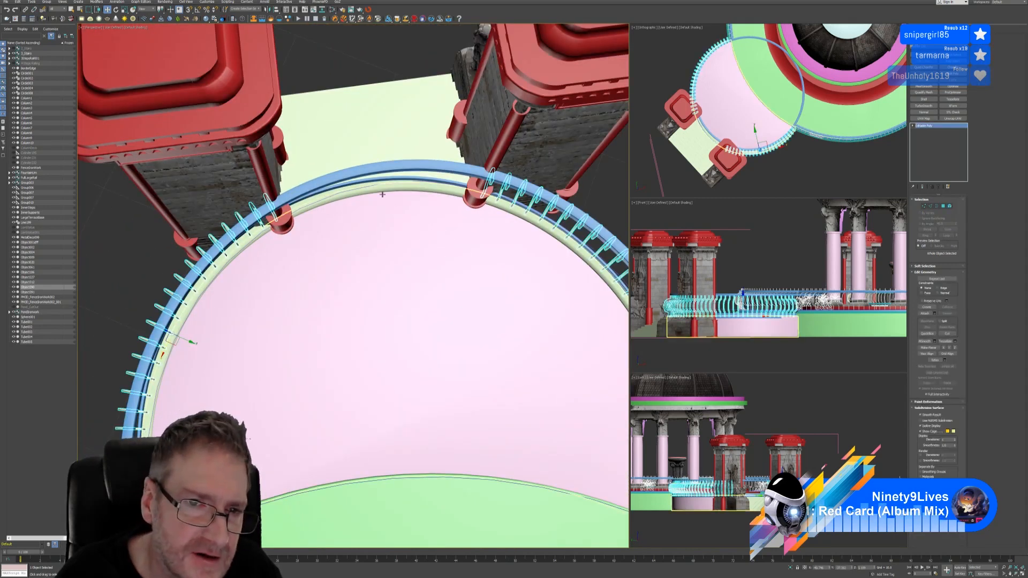
{"action": "left_click", "coordinate": [340, 188]}
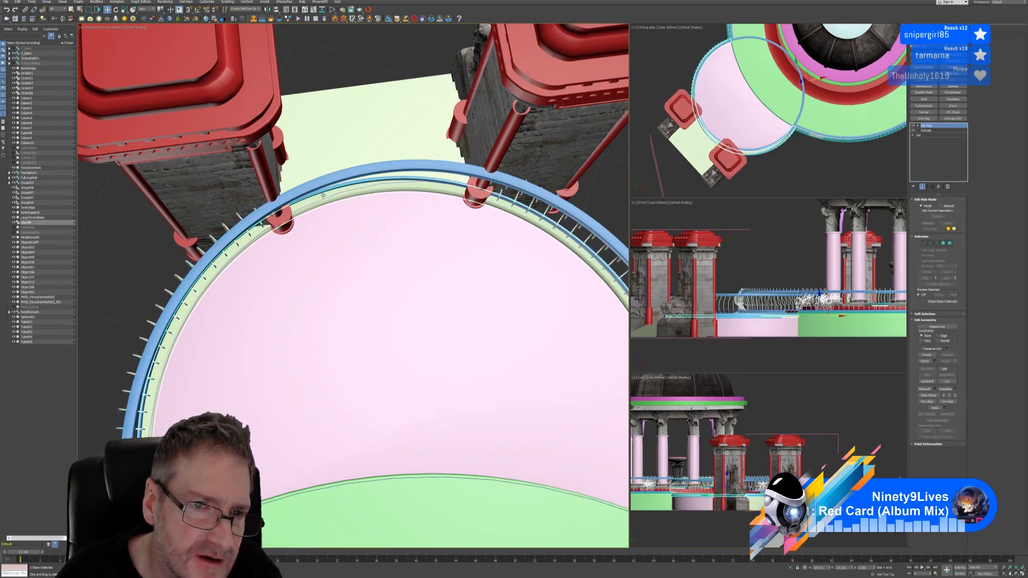
{"action": "middle_click_drag", "start_coordinate": [269, 281], "coordinate": [270, 321], "text": "alt"}
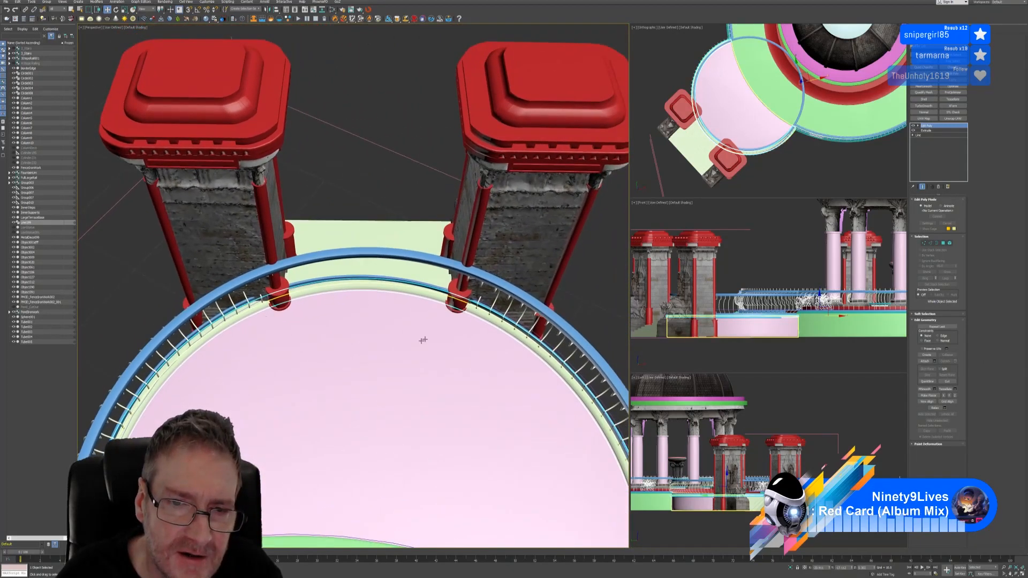
{"action": "left_click", "coordinate": [926, 381]}
{"action": "scroll", "coordinate": [289, 317], "scroll_direction": "up", "scroll_amount": 3}
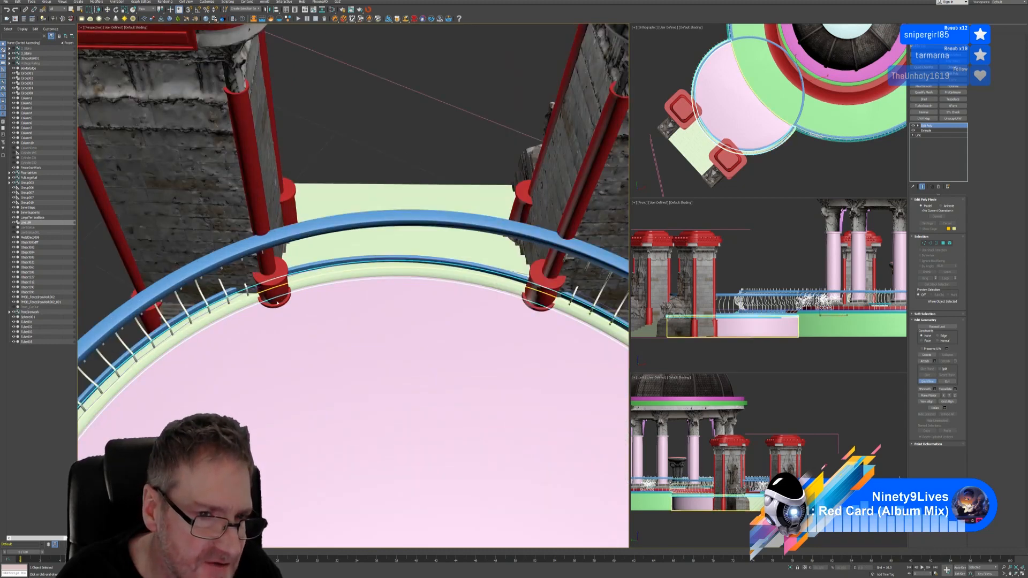
{"action": "middle_click_drag", "start_coordinate": [276, 289], "coordinate": [258, 254], "text": "alt"}
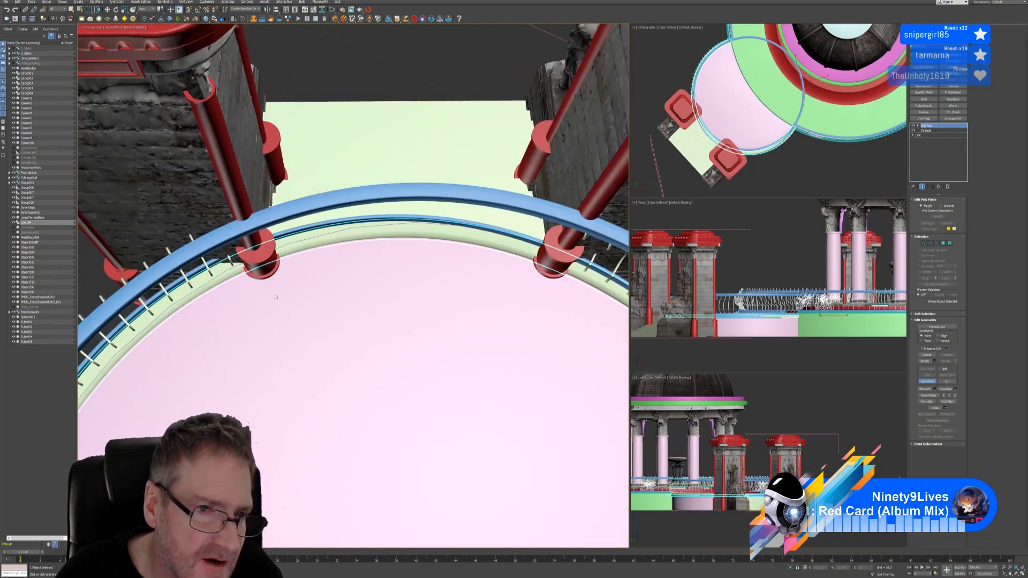
{"action": "left_click", "coordinate": [265, 289]}
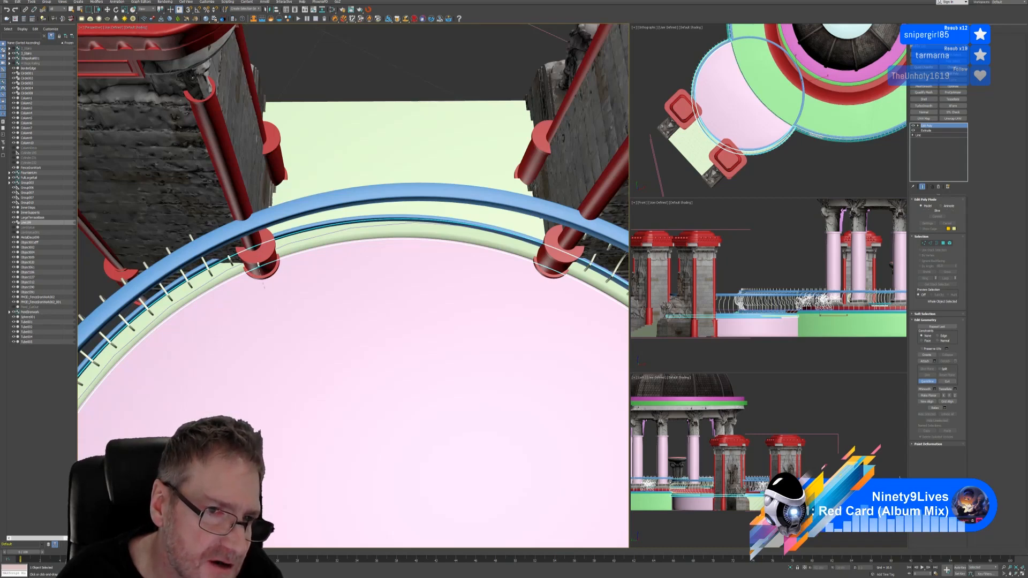
{"action": "left_click", "coordinate": [245, 217]}
QuickSlice the cream curb across at the right gate pillar and finish slicing
{"action": "middle_click_drag", "start_coordinate": [444, 243], "coordinate": [434, 307], "text": "alt"}
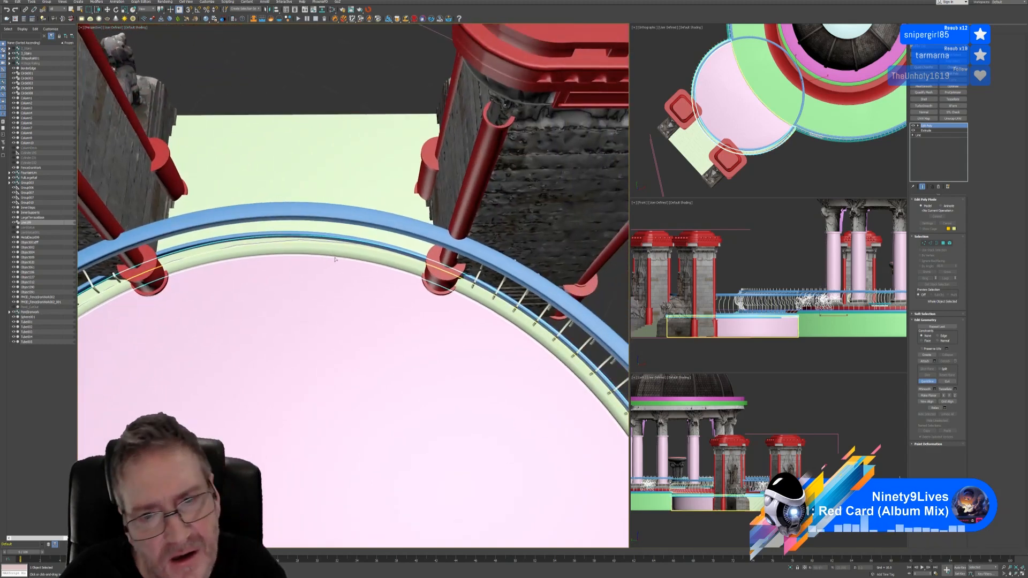
{"action": "left_click", "coordinate": [442, 281]}
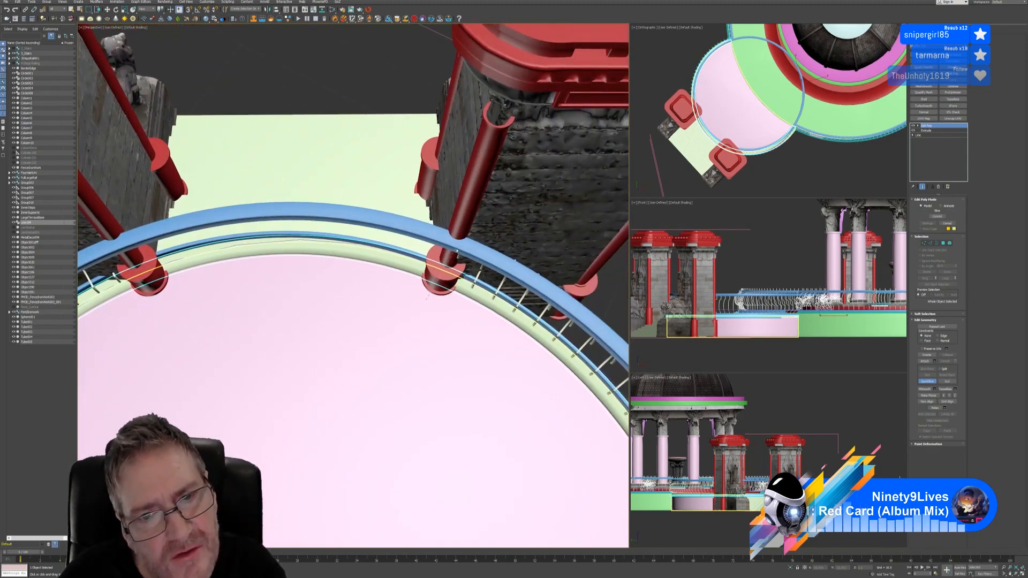
{"action": "left_click", "coordinate": [457, 251]}
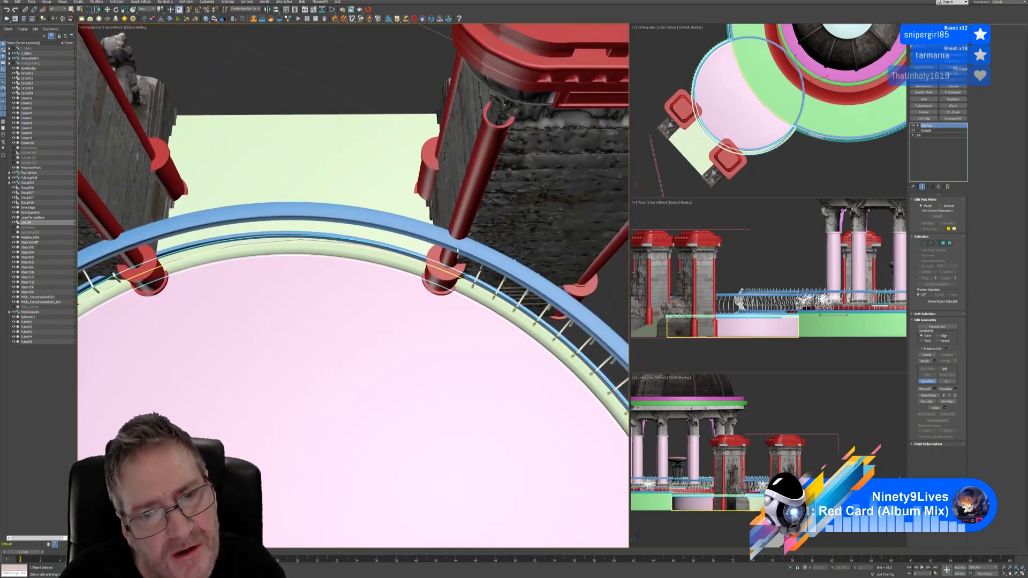
{"action": "key", "text": "w"}
Delete the curb polygons spanning the entrance between the two gate pillars and leave polygon editing
{"action": "left_click", "coordinate": [942, 244]}
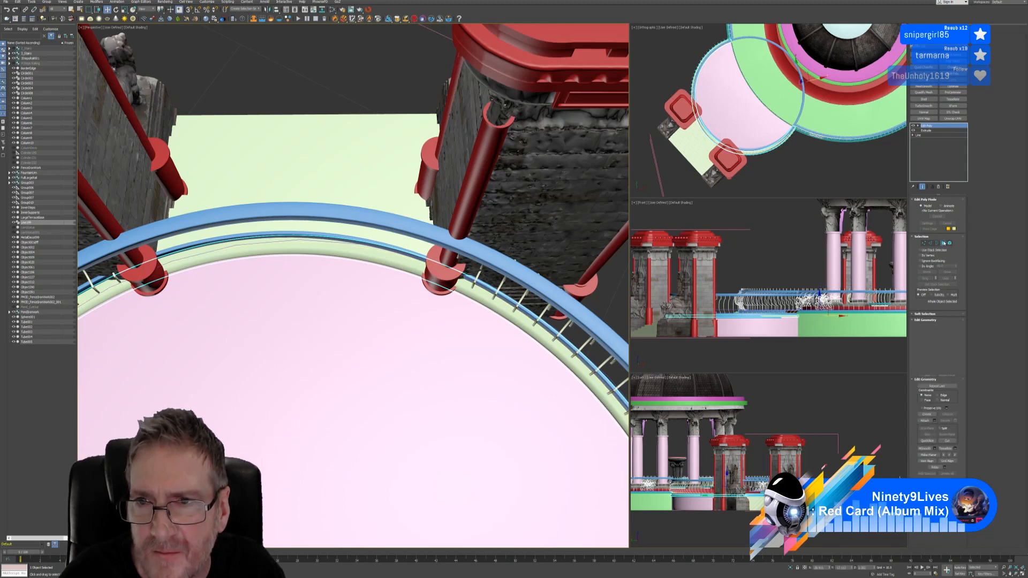
{"action": "middle_click_drag", "start_coordinate": [275, 205], "coordinate": [337, 200]}
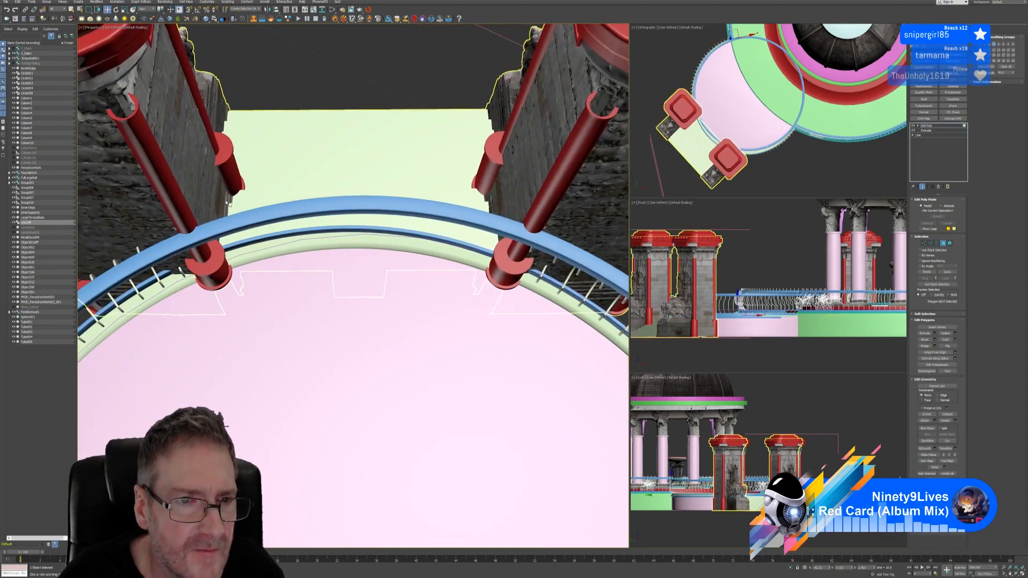
{"action": "left_click_drag", "start_coordinate": [225, 293], "coordinate": [511, 372]}
{"action": "middle_click_drag", "start_coordinate": [319, 334], "coordinate": [307, 318], "text": "alt"}
{"action": "left_click", "coordinate": [308, 318]}
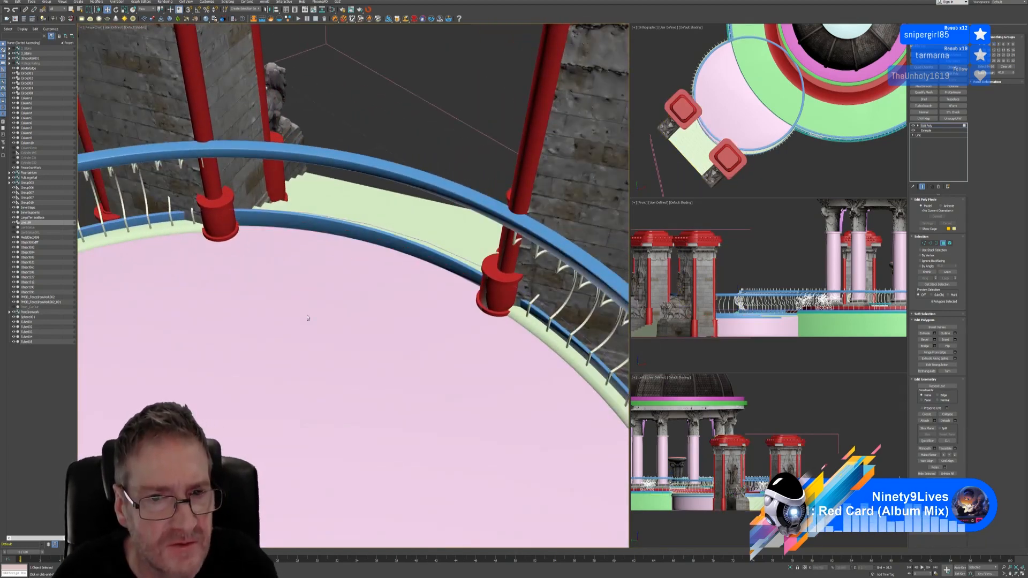
{"action": "middle_click_drag", "start_coordinate": [307, 305], "coordinate": [312, 388], "text": "alt"}
{"action": "scroll", "coordinate": [318, 307], "scroll_direction": "down", "scroll_amount": 5}
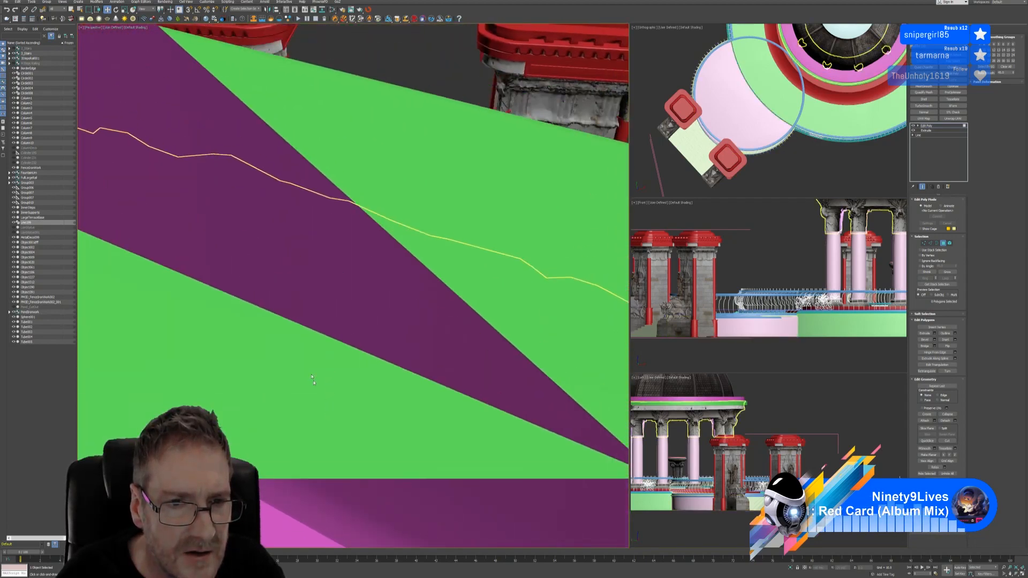
{"action": "scroll", "coordinate": [312, 387], "scroll_direction": "up", "scroll_amount": 5}
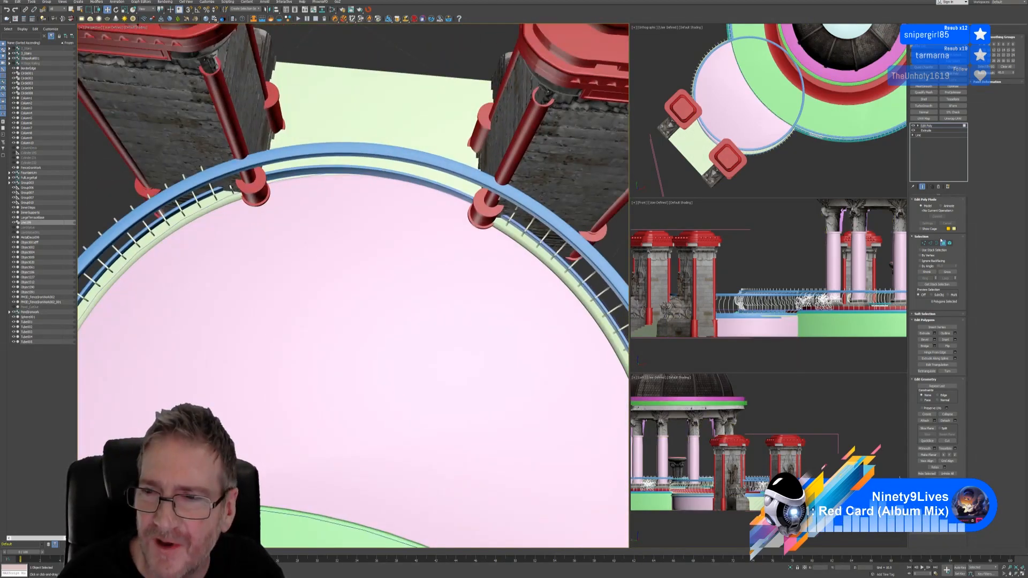
{"action": "left_click", "coordinate": [943, 243]}
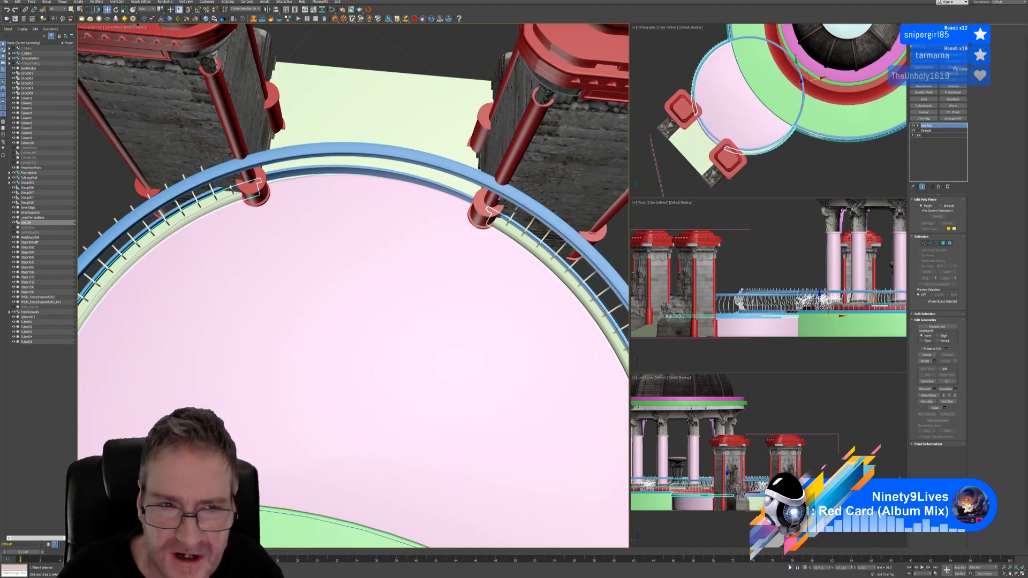
Isolate the curb and delete the leftover sliver polygons protruding at both cut ends beside the entrance
{"action": "left_click", "coordinate": [790, 568]}
{"action": "scroll", "coordinate": [332, 191], "scroll_direction": "up", "scroll_amount": 6}
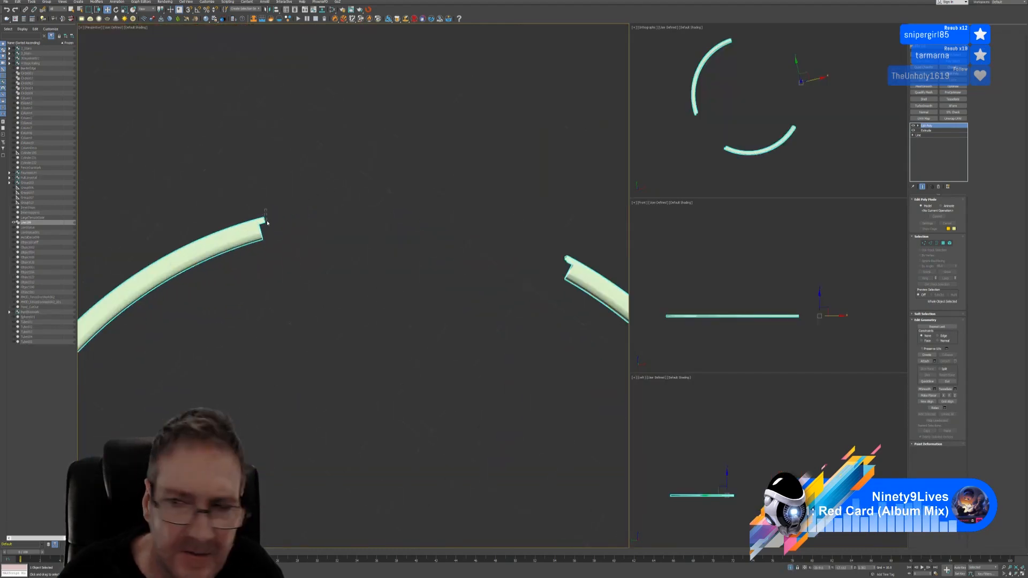
{"action": "left_click_drag", "start_coordinate": [268, 222], "coordinate": [268, 223]}
{"action": "left_click", "coordinate": [246, 228]}
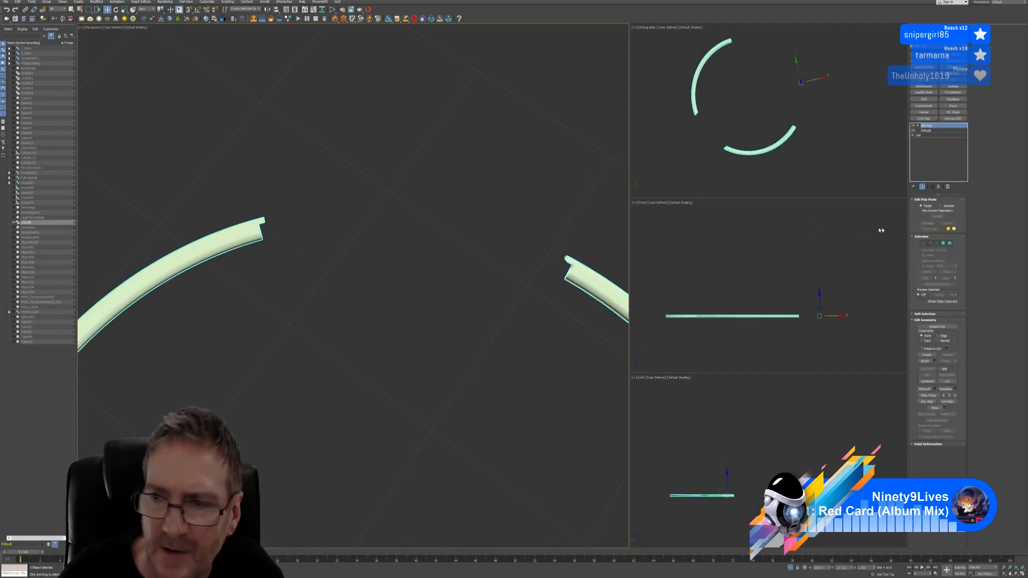
{"action": "left_click", "coordinate": [943, 243]}
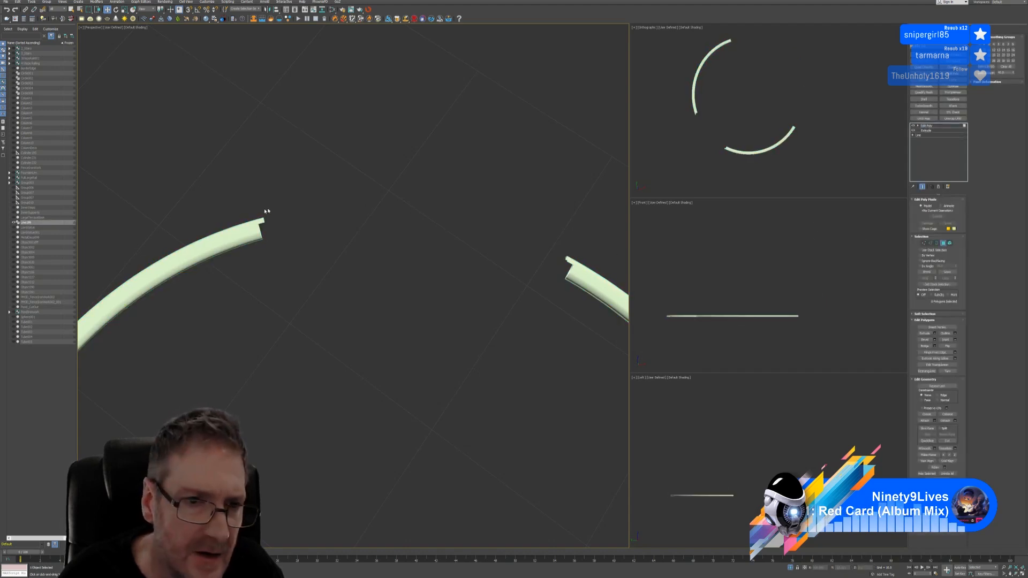
{"action": "left_click_drag", "start_coordinate": [267, 220], "coordinate": [262, 227]}
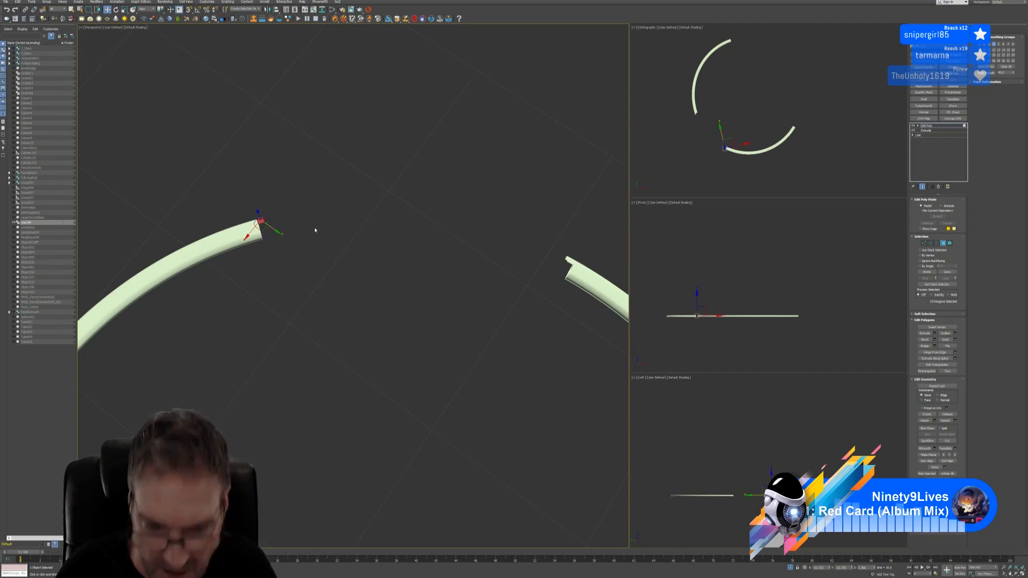
{"action": "key", "text": "Delete"}
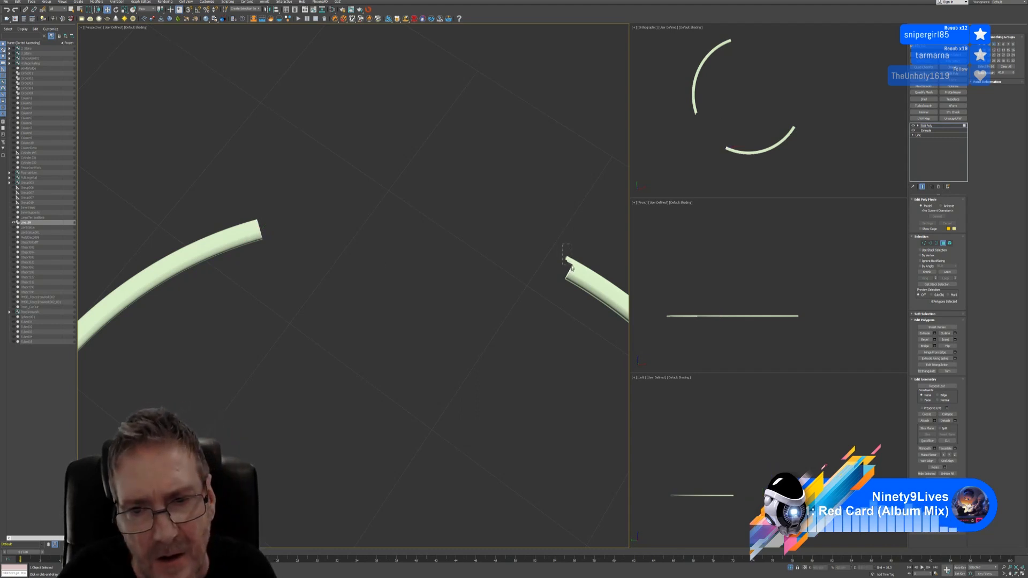
{"action": "left_click_drag", "start_coordinate": [571, 267], "coordinate": [570, 270]}
{"action": "key", "text": "Delete"}
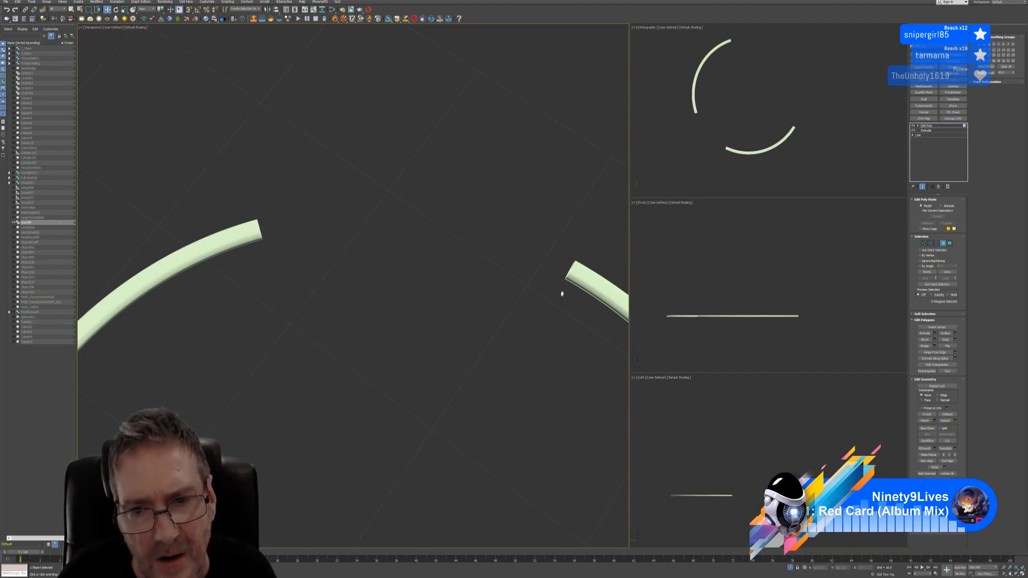
Cap the open borders at the cut ends of the curb and exit isolation
{"action": "left_click", "coordinate": [937, 243]}
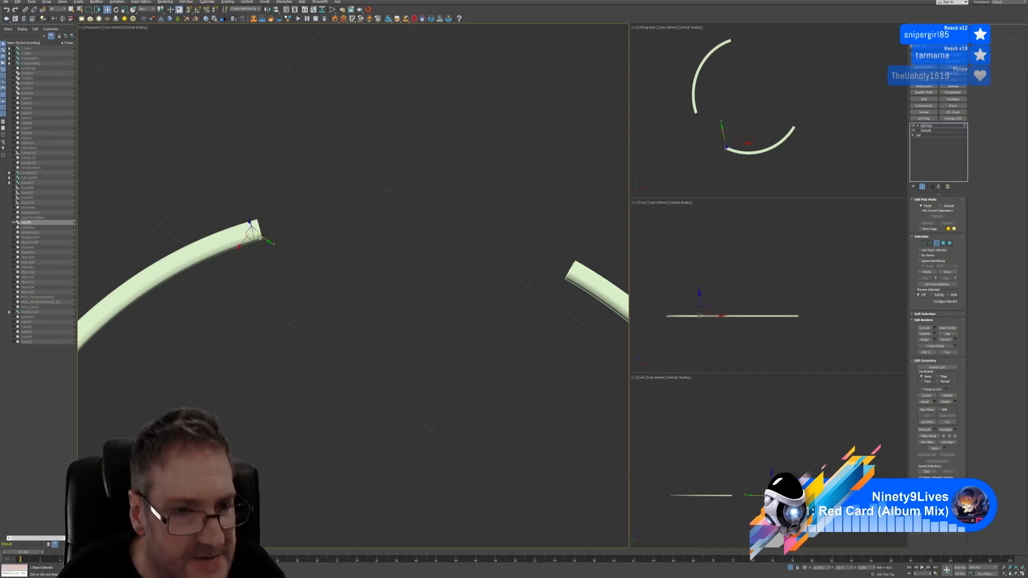
{"action": "middle_click_drag", "start_coordinate": [385, 252], "coordinate": [269, 234], "text": "alt"}
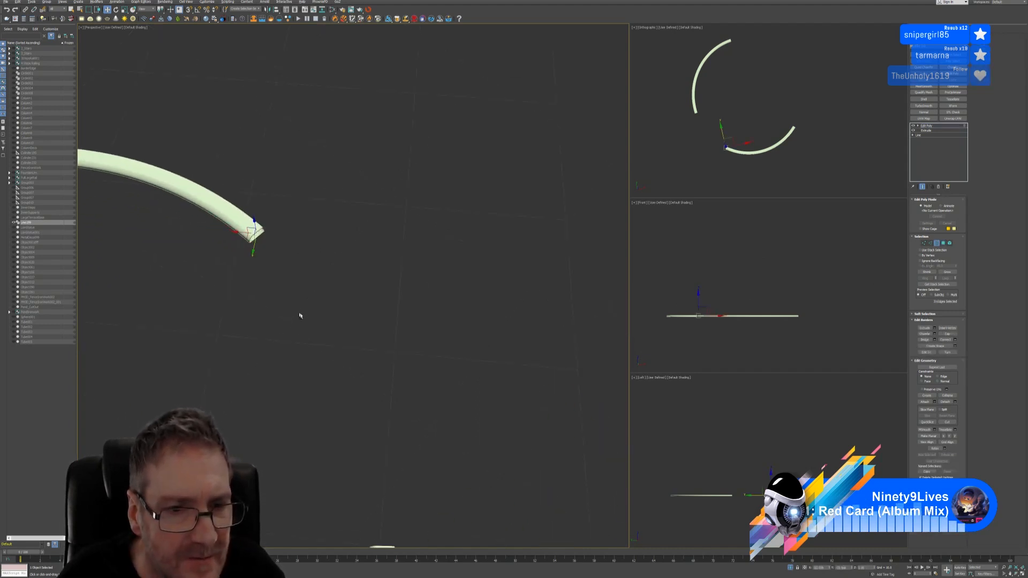
{"action": "middle_click_drag", "start_coordinate": [298, 317], "coordinate": [390, 230], "text": "alt"}
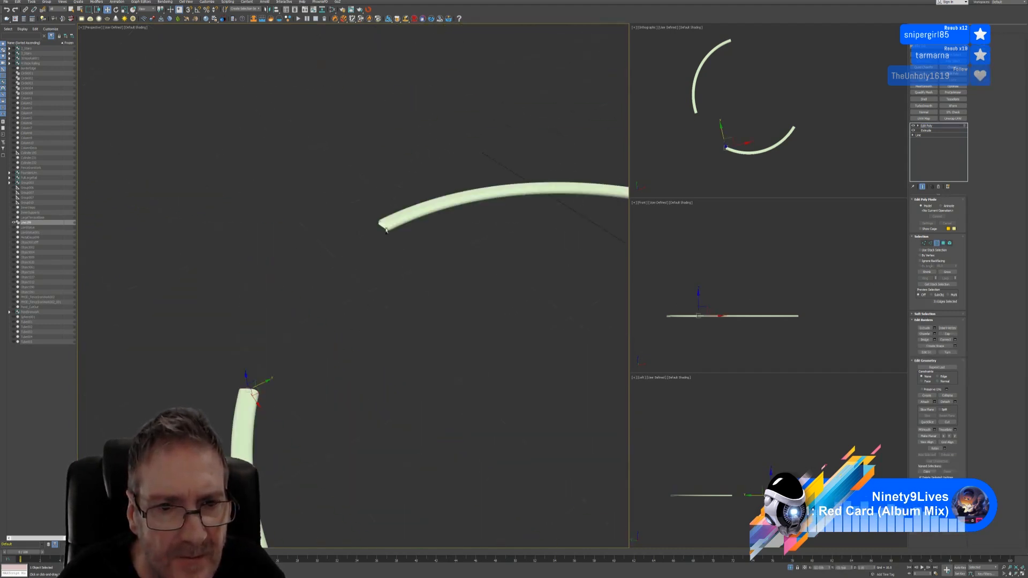
{"action": "left_click", "coordinate": [386, 225]}
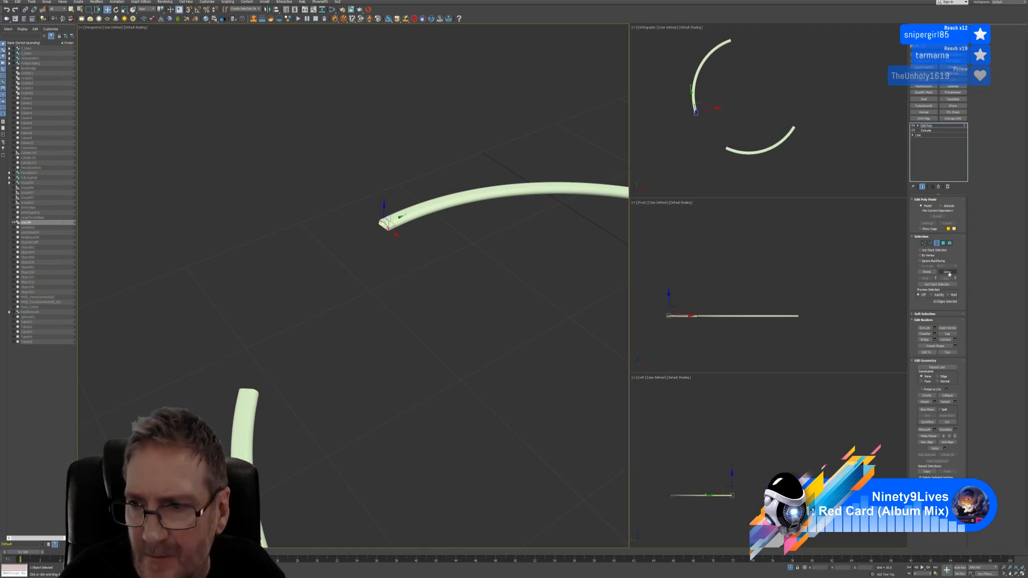
{"action": "left_click", "coordinate": [947, 334]}
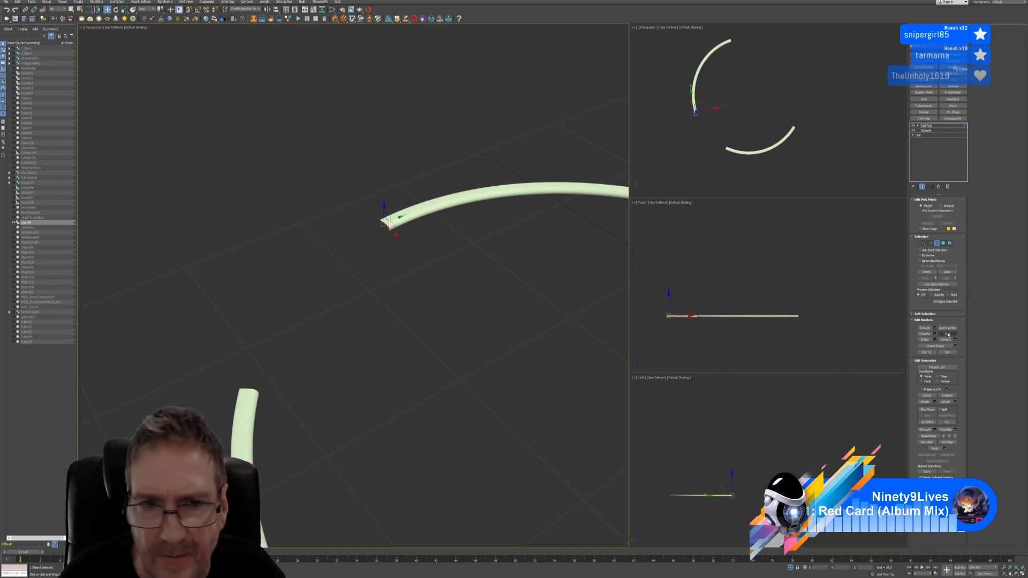
{"action": "left_click", "coordinate": [936, 243]}
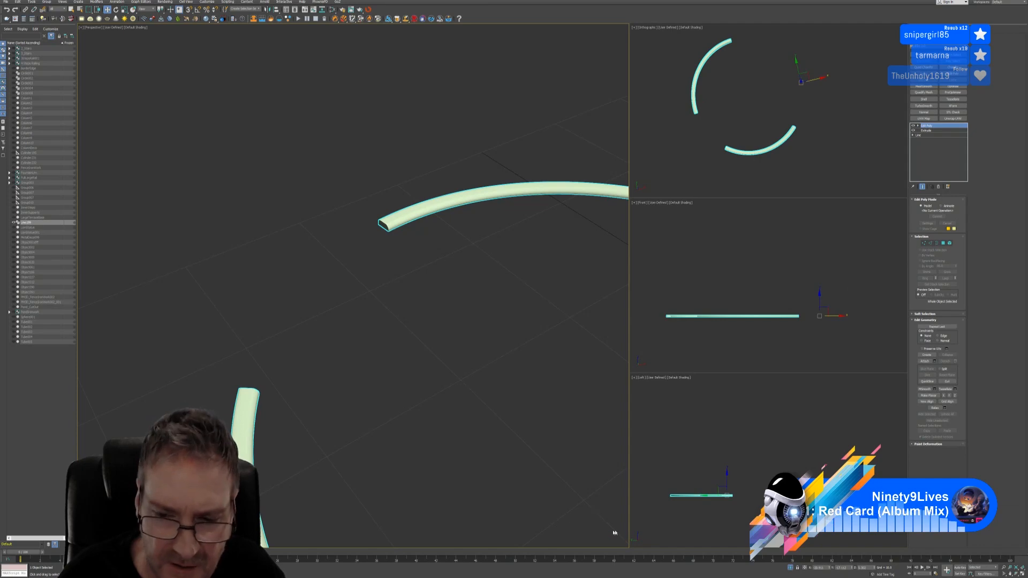
{"action": "left_click", "coordinate": [792, 569]}
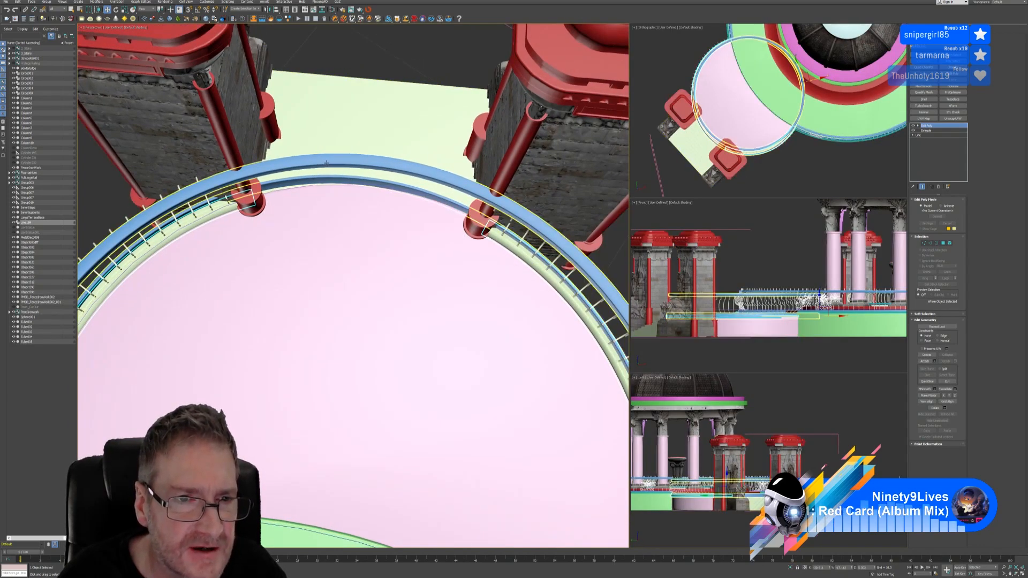
Select the blue circular railing around the pink platform
{"action": "left_click", "coordinate": [368, 239]}
{"action": "scroll", "coordinate": [369, 246], "scroll_direction": "down", "scroll_amount": 3}
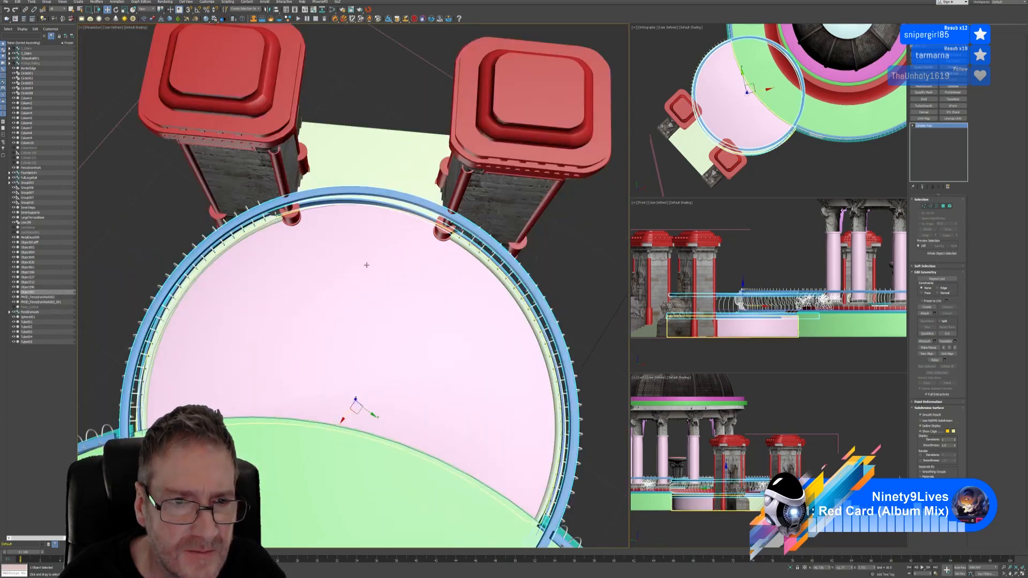
{"action": "middle_click_drag", "start_coordinate": [367, 265], "coordinate": [359, 264]}
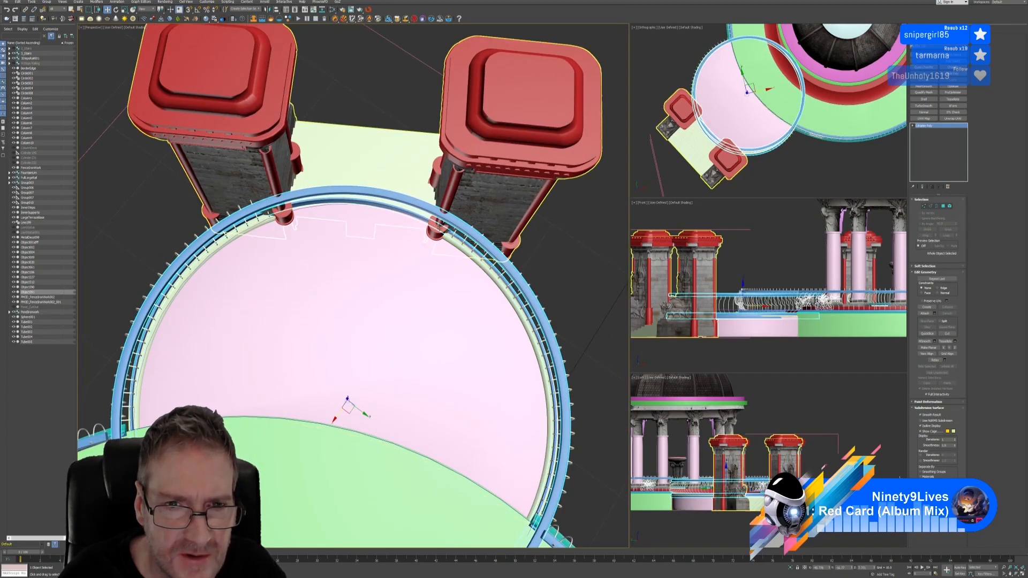
{"action": "middle_click_drag", "start_coordinate": [436, 312], "coordinate": [392, 213]}
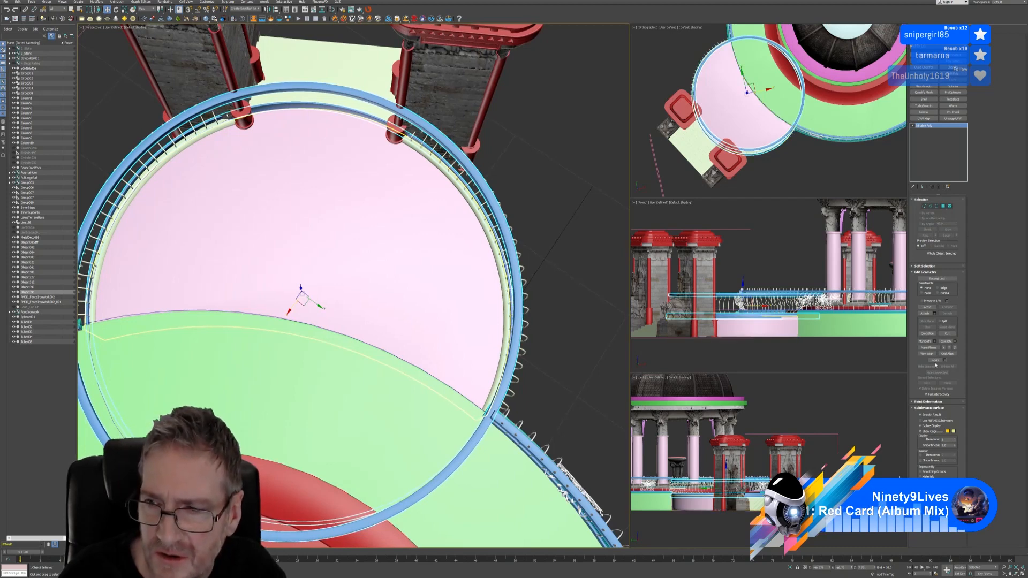
{"action": "left_click", "coordinate": [927, 333]}
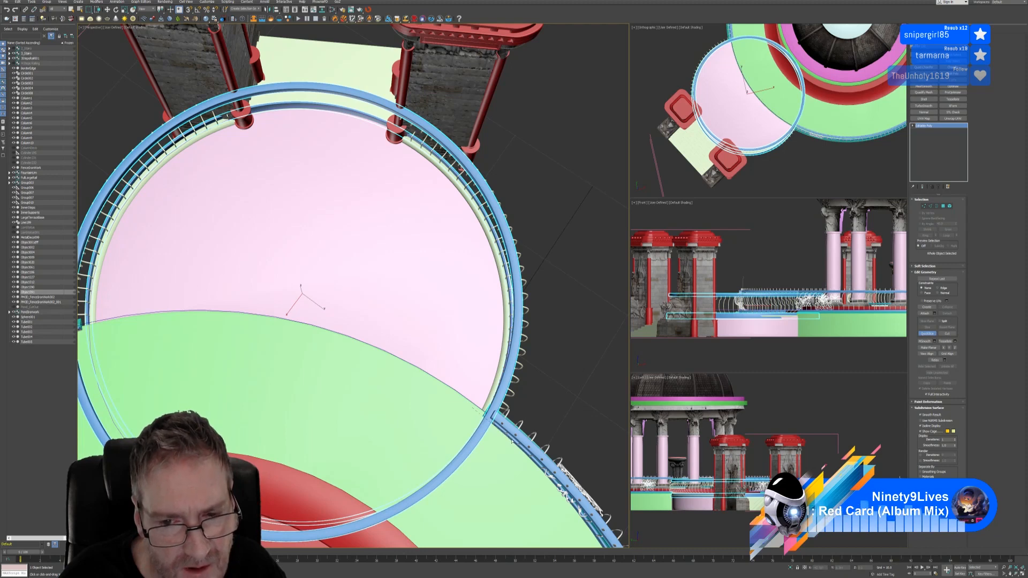
{"action": "scroll", "coordinate": [417, 369], "scroll_direction": "up", "scroll_amount": 3}
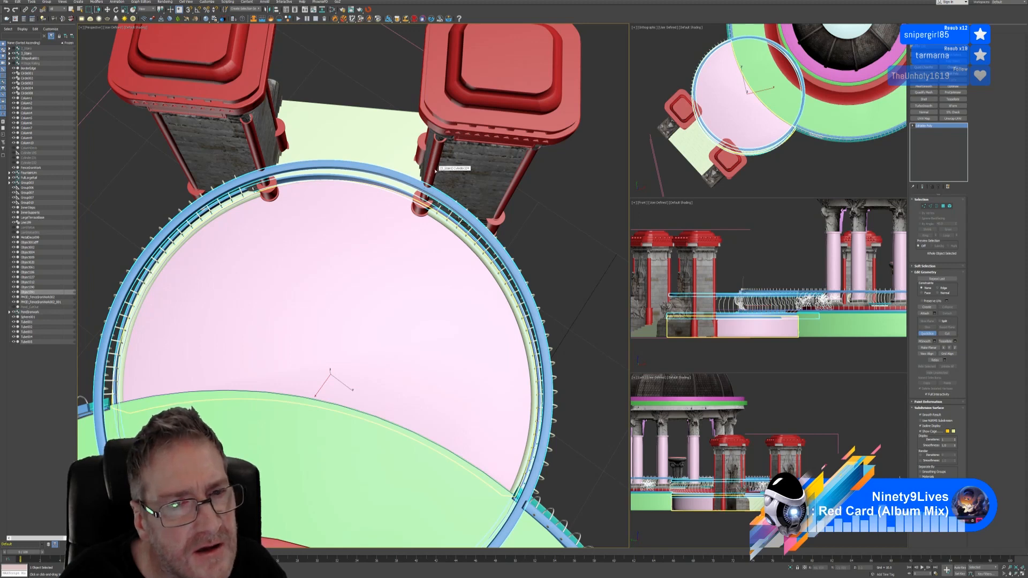
{"action": "middle_click_drag", "start_coordinate": [304, 231], "coordinate": [308, 171]}
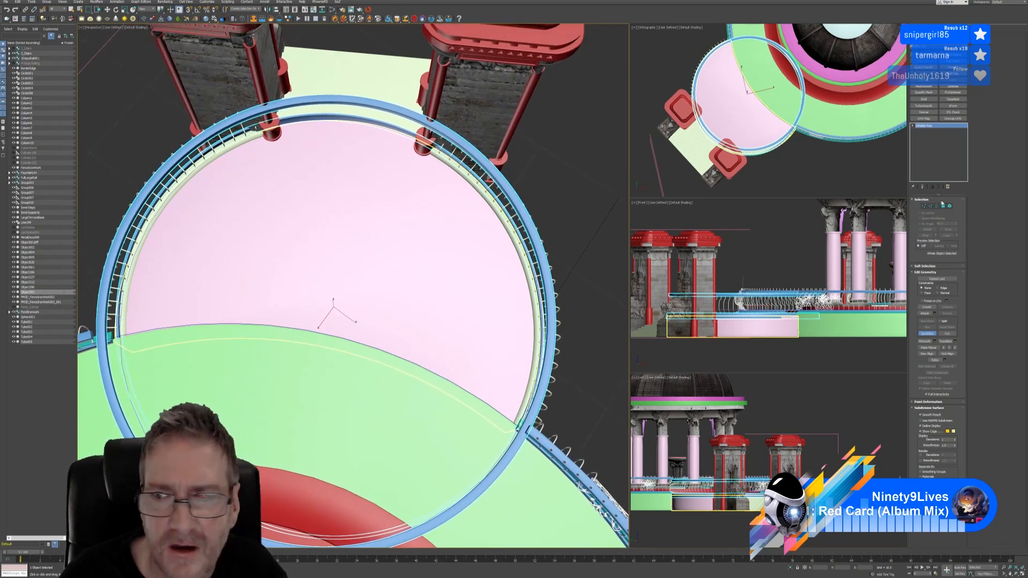
{"action": "key", "text": "w"}
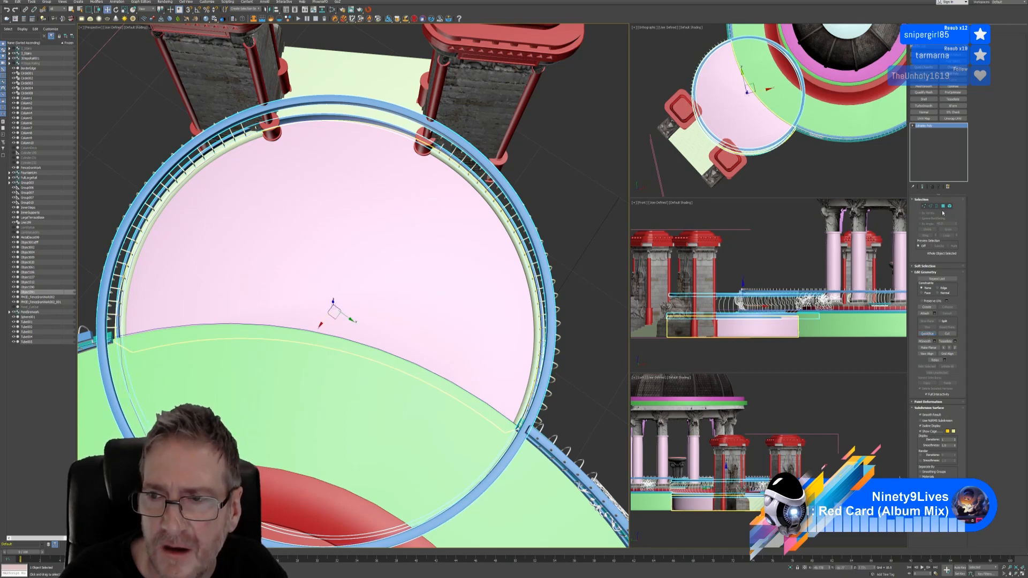
Delete the circular railing's polygons except the outer arc from the right-hand gate pillar to the main platform's railing, and leave polygon editing
{"action": "left_click", "coordinate": [944, 206]}
{"action": "scroll", "coordinate": [466, 223], "scroll_direction": "down", "scroll_amount": 5}
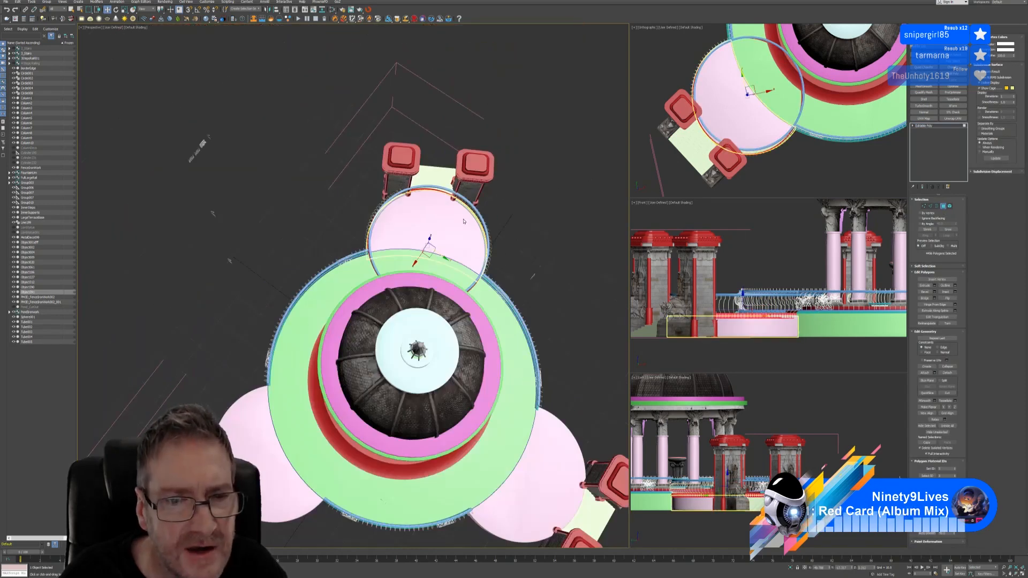
{"action": "scroll", "coordinate": [466, 222], "scroll_direction": "up", "scroll_amount": 2}
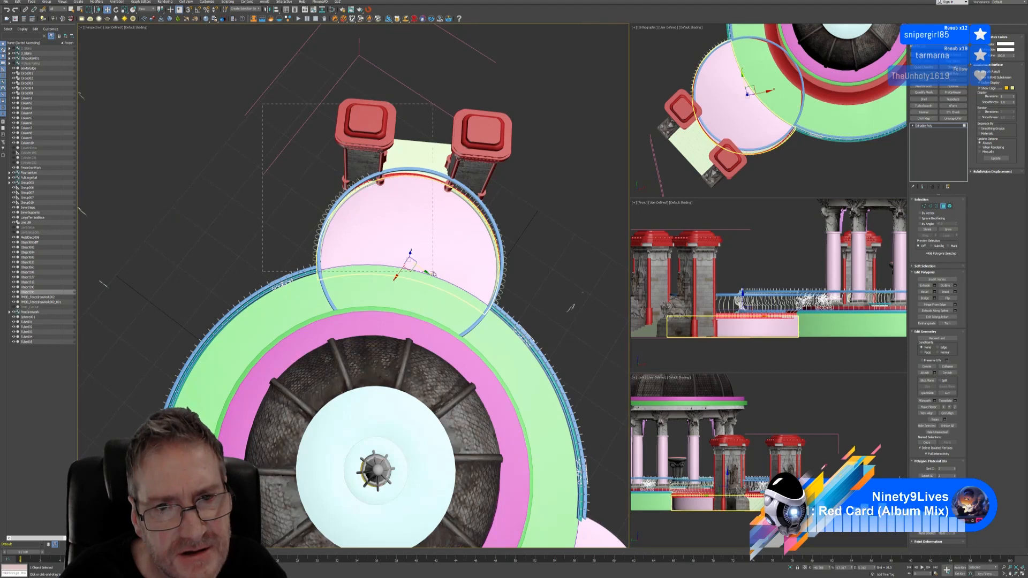
{"action": "left_click_drag", "start_coordinate": [433, 272], "coordinate": [449, 273]}
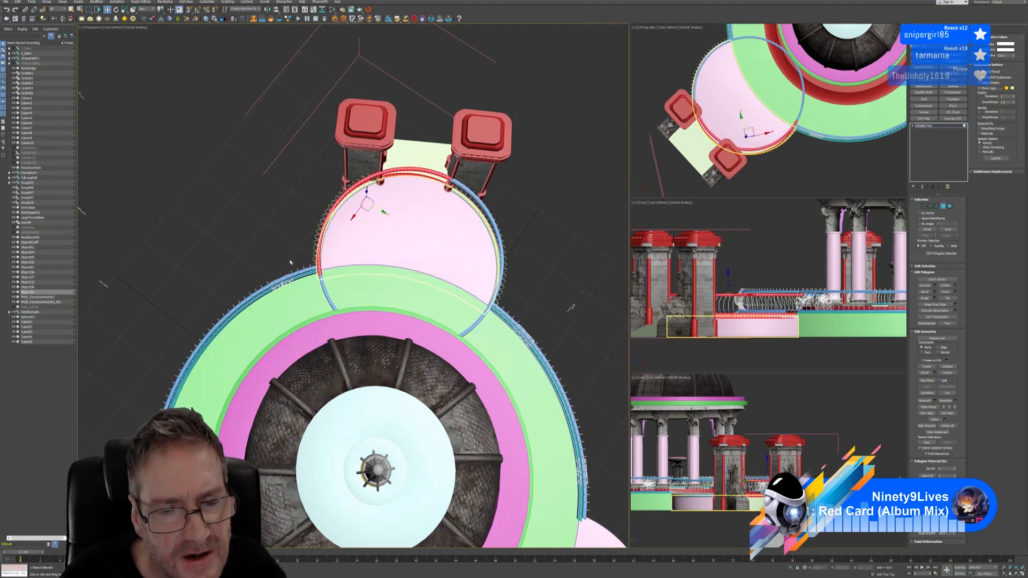
{"action": "left_click_drag", "start_coordinate": [289, 249], "coordinate": [397, 370], "text": "ctrl"}
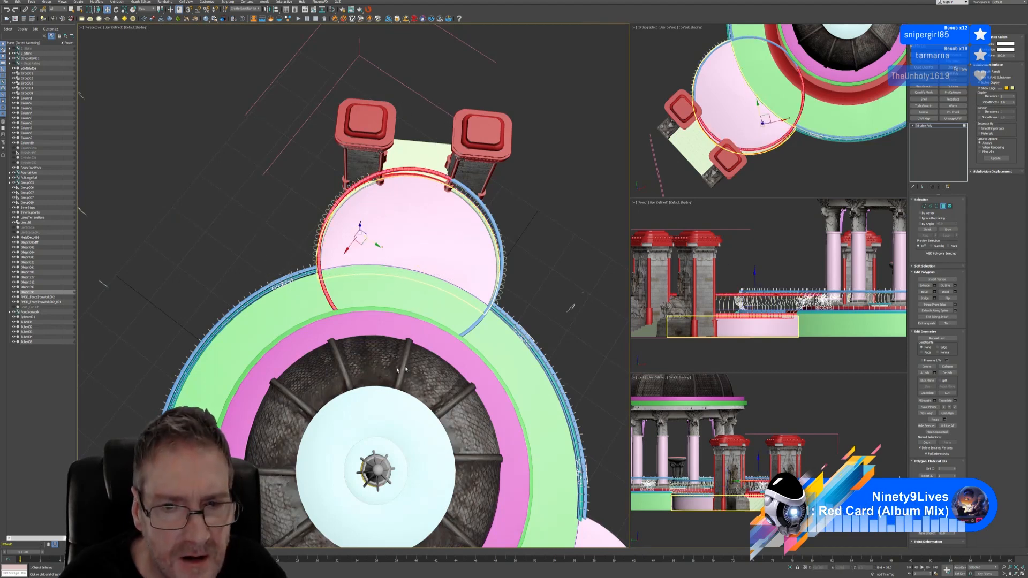
{"action": "left_click_drag", "start_coordinate": [471, 364], "coordinate": [543, 304], "text": "ctrl"}
{"action": "middle_click_drag", "start_coordinate": [561, 320], "coordinate": [473, 246]}
{"action": "scroll", "coordinate": [416, 275], "scroll_direction": "up", "scroll_amount": 5}
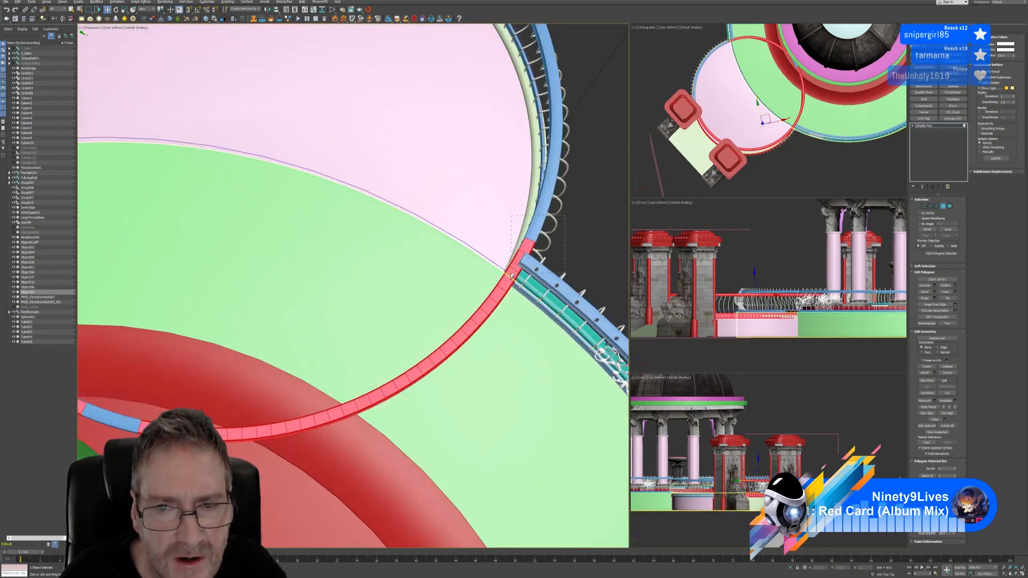
{"action": "left_click_drag", "start_coordinate": [509, 278], "coordinate": [508, 278], "text": "alt"}
{"action": "scroll", "coordinate": [527, 291], "scroll_direction": "down", "scroll_amount": 4}
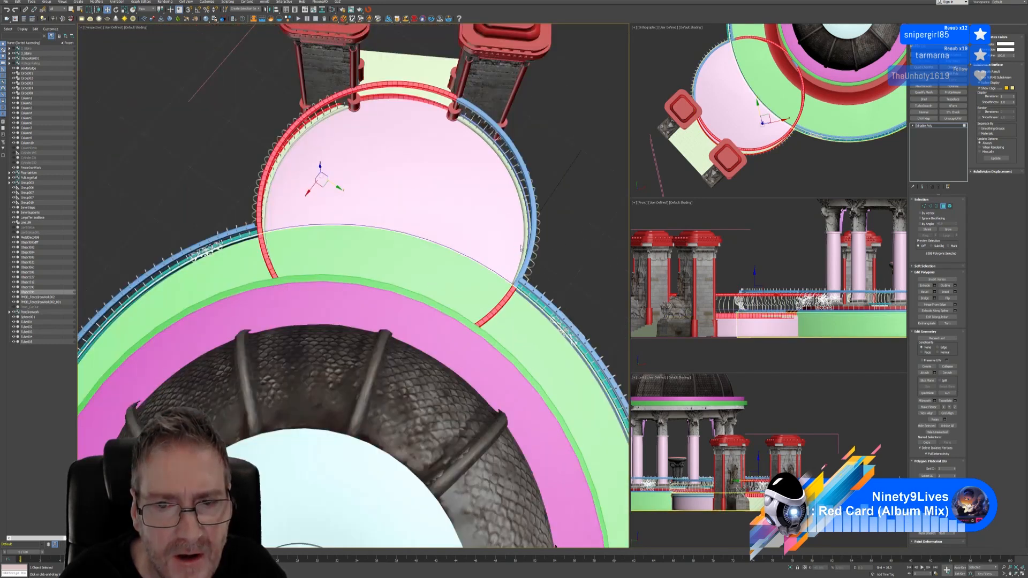
{"action": "middle_click_drag", "start_coordinate": [530, 227], "coordinate": [511, 295]}
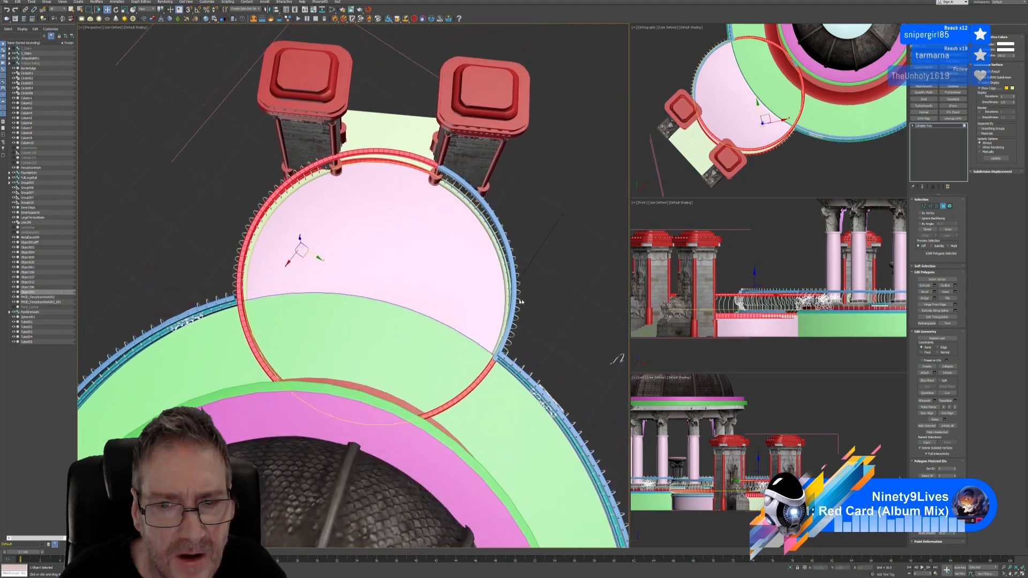
{"action": "left_click", "coordinate": [565, 283]}
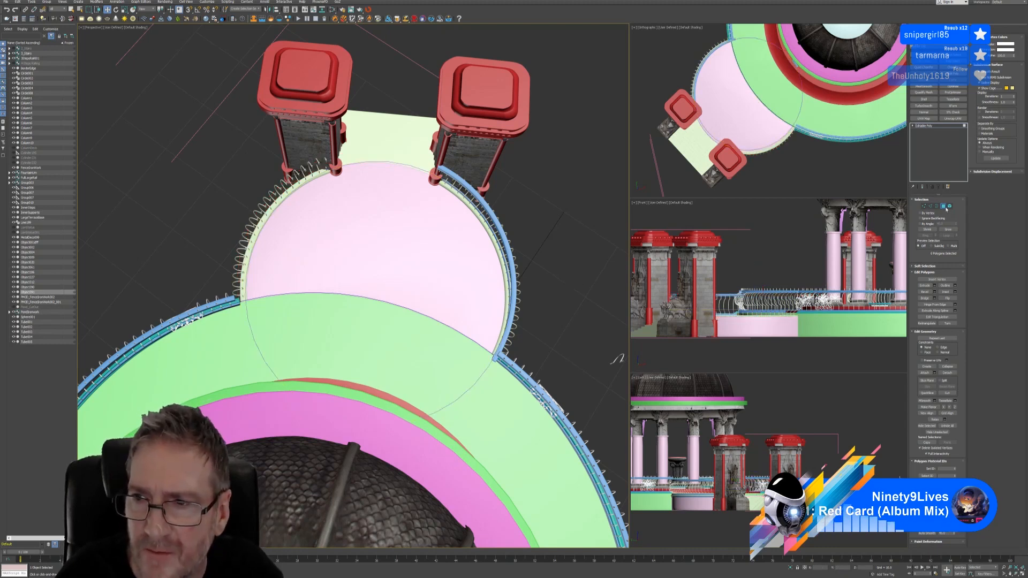
{"action": "left_click", "coordinate": [943, 207]}
Enlarge the top-down orthographic view to full size and frame the pavilion with its round side platforms
{"action": "middle_click_drag", "start_coordinate": [539, 233], "coordinate": [476, 247]}
{"action": "middle_click_drag", "start_coordinate": [834, 150], "coordinate": [824, 151]}
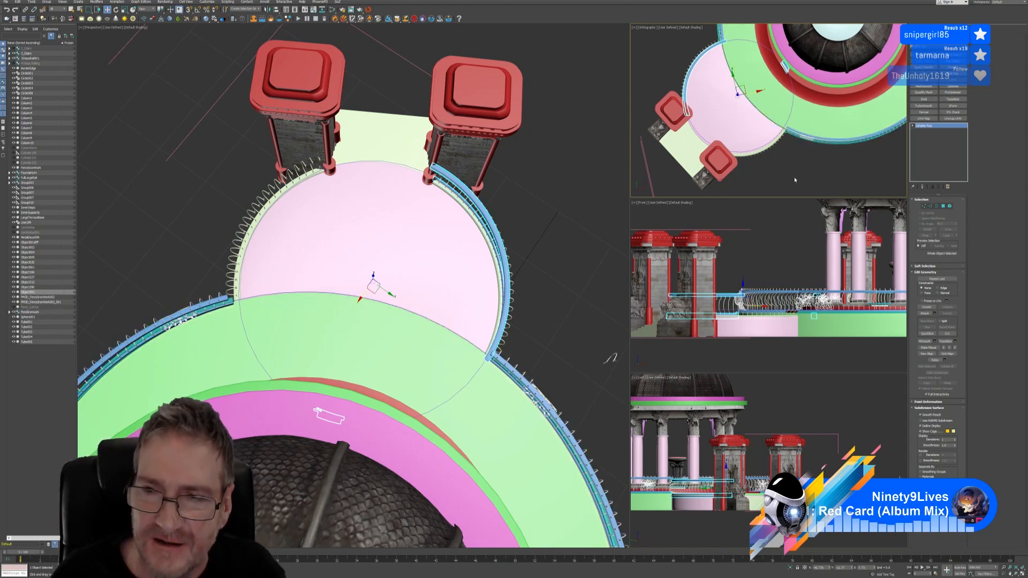
{"action": "middle_click_drag", "start_coordinate": [795, 179], "coordinate": [790, 180]}
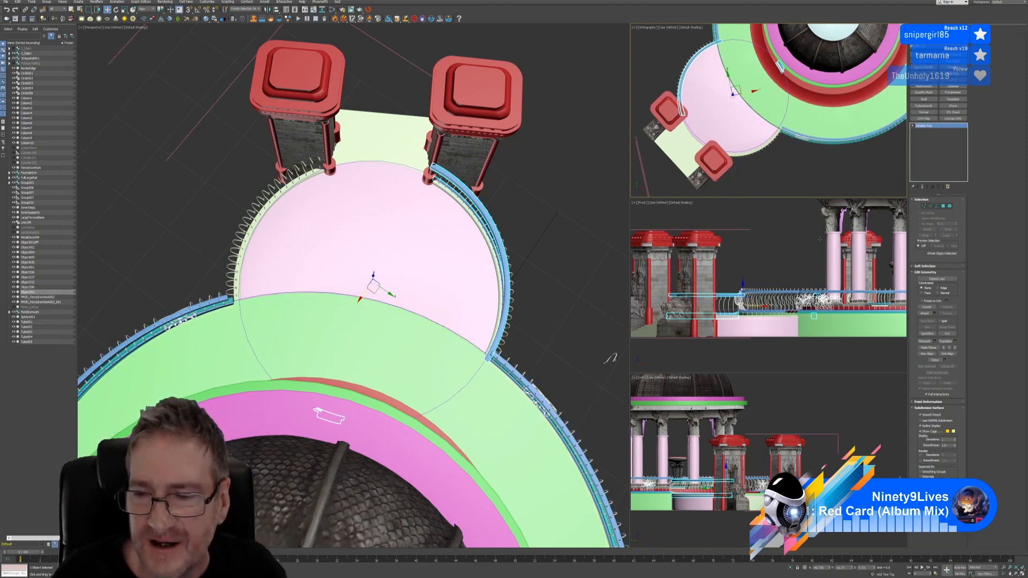
{"action": "left_click", "coordinate": [1021, 574]}
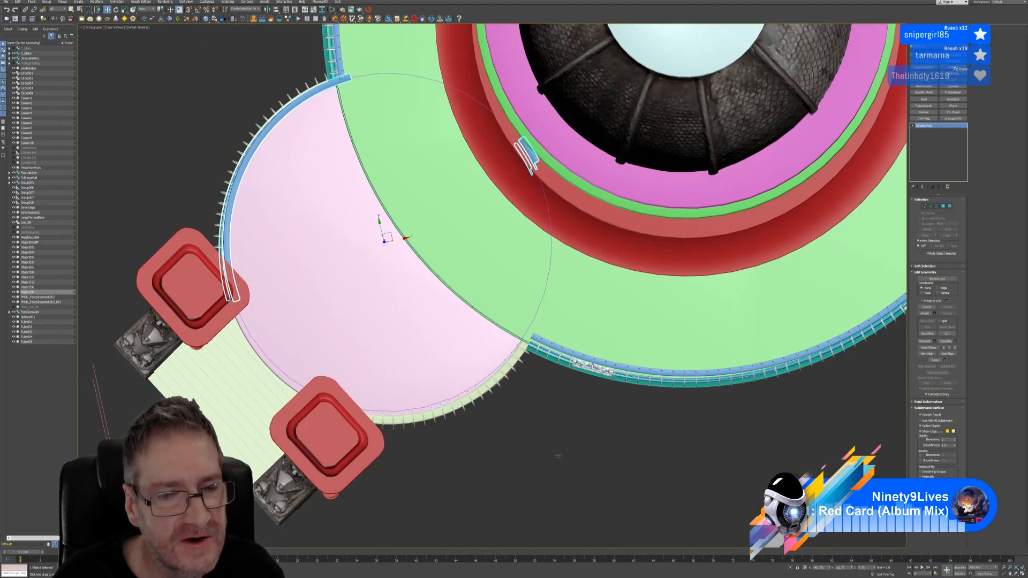
{"action": "scroll", "coordinate": [557, 456], "scroll_direction": "down", "scroll_amount": 5}
{"action": "middle_click_drag", "start_coordinate": [597, 471], "coordinate": [513, 432]}
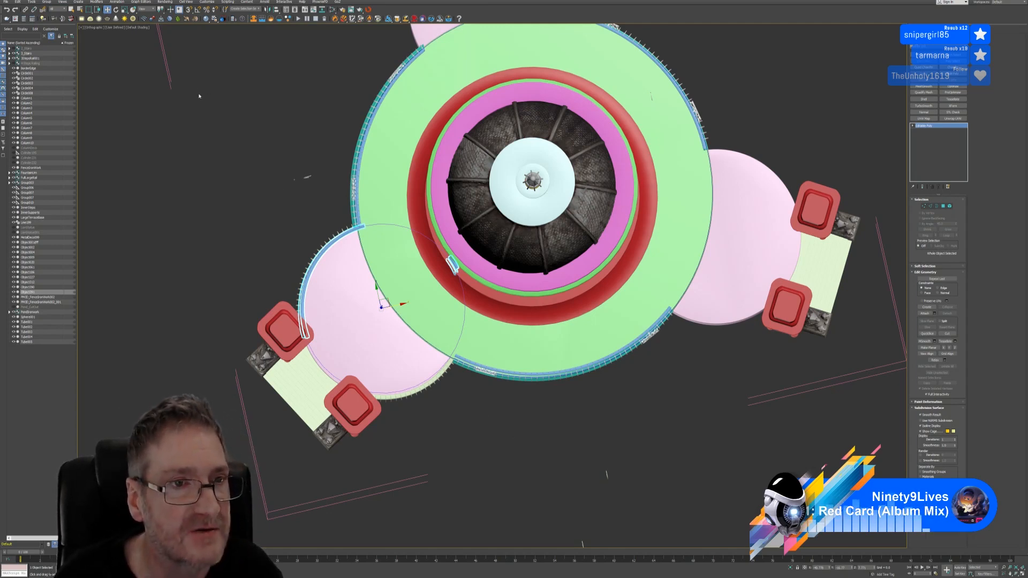
{"action": "left_click", "coordinate": [151, 10]}
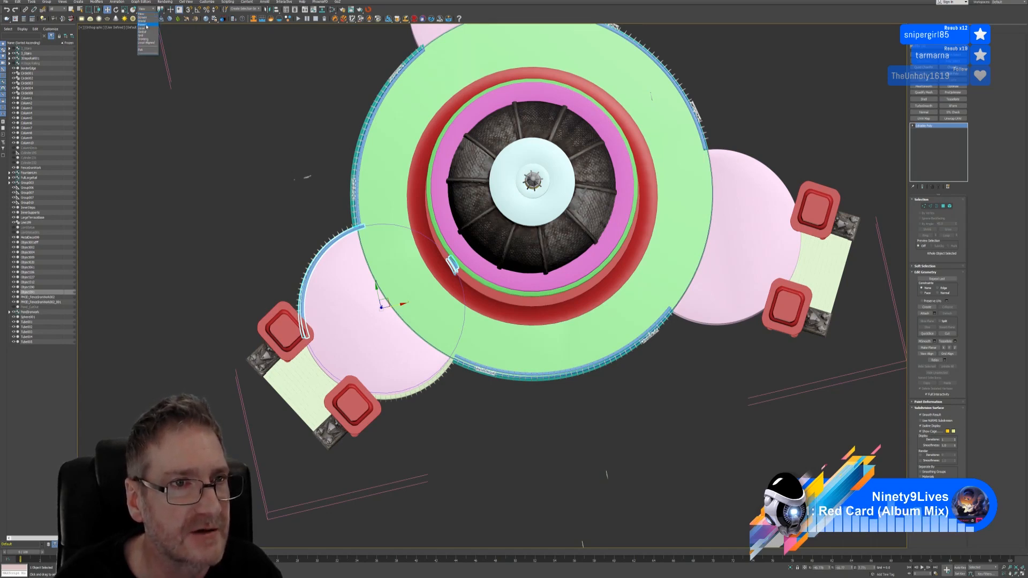
{"action": "left_click", "coordinate": [146, 25]}
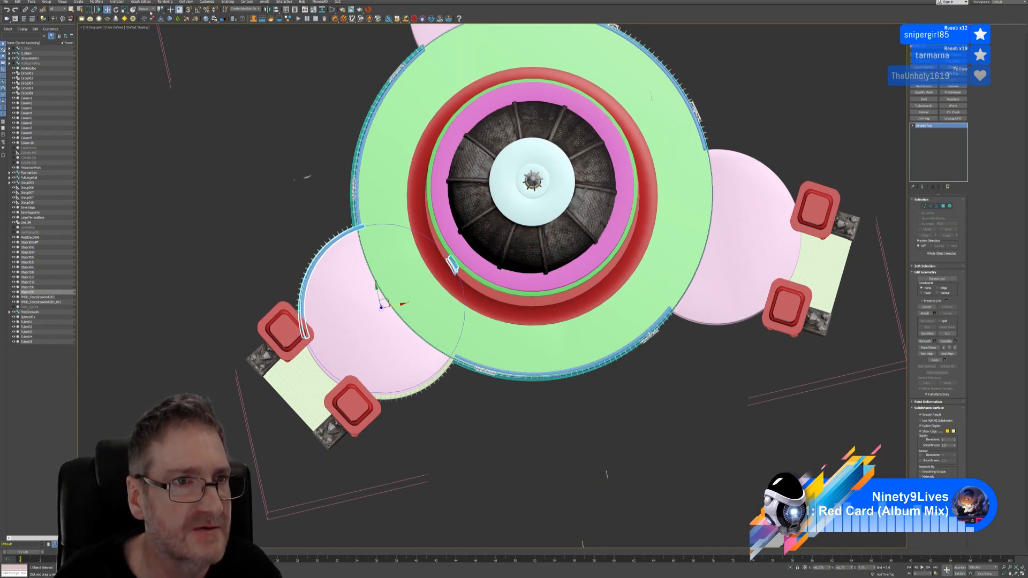
{"action": "left_click", "coordinate": [145, 9]}
{"action": "left_click", "coordinate": [145, 29]}
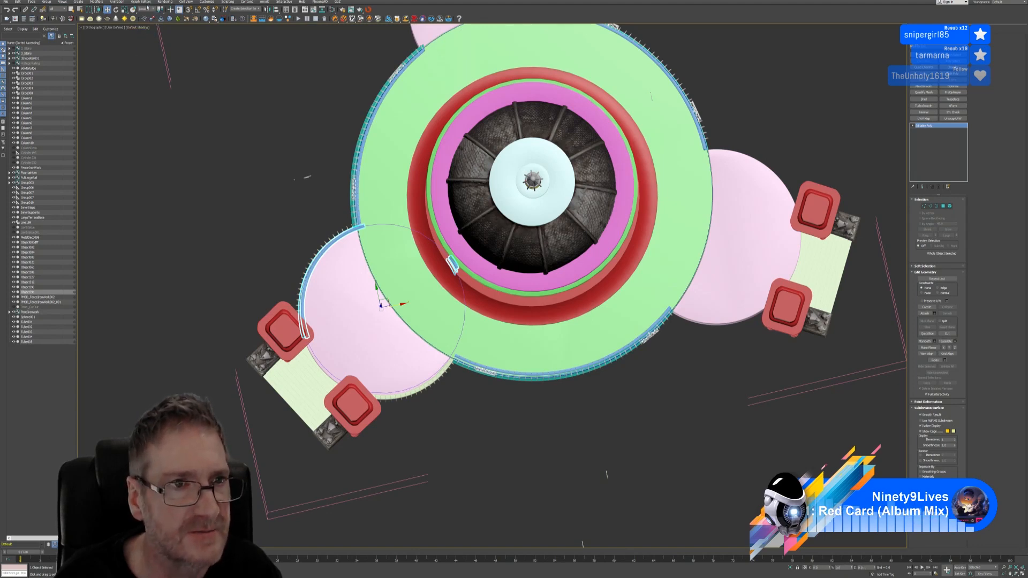
{"action": "left_click", "coordinate": [145, 9]}
{"action": "left_click", "coordinate": [145, 14]}
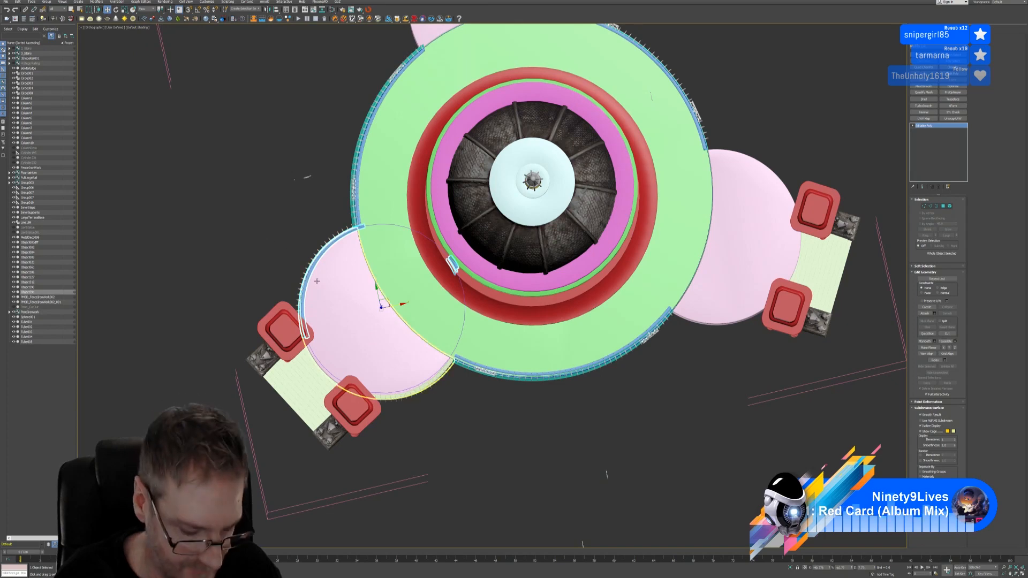
Clone the trimmed railing arc as a copy, offset inward across the pink platform
{"action": "middle_click_drag", "start_coordinate": [286, 267], "coordinate": [273, 262]}
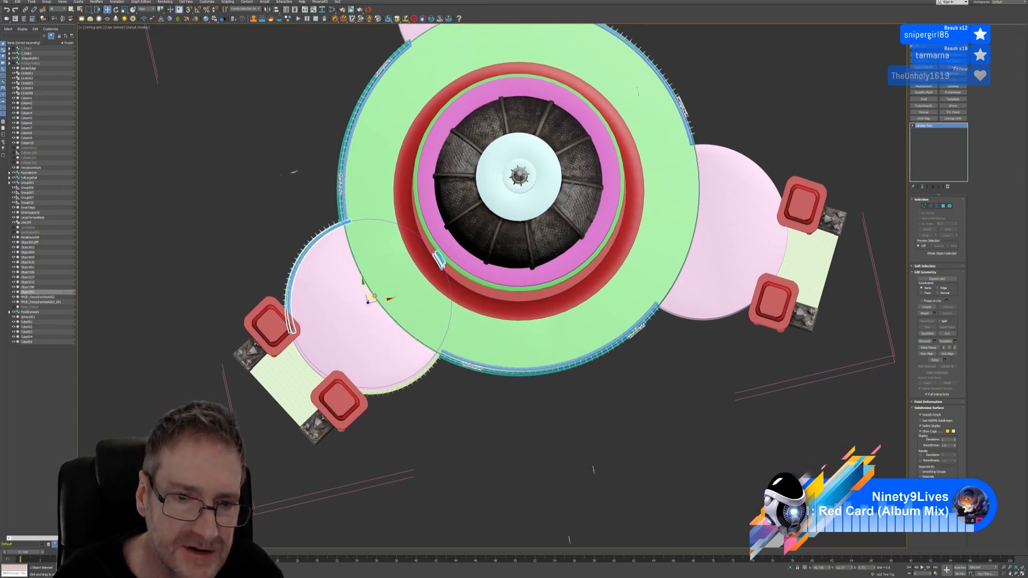
{"action": "left_click_drag", "start_coordinate": [373, 301], "coordinate": [416, 328], "text": "shift"}
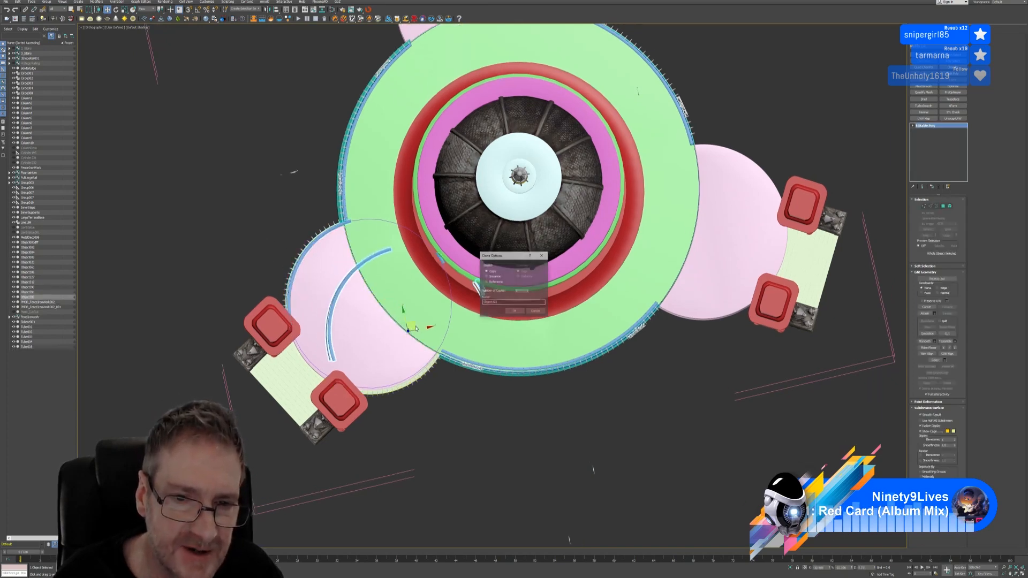
{"action": "left_click", "coordinate": [514, 310]}
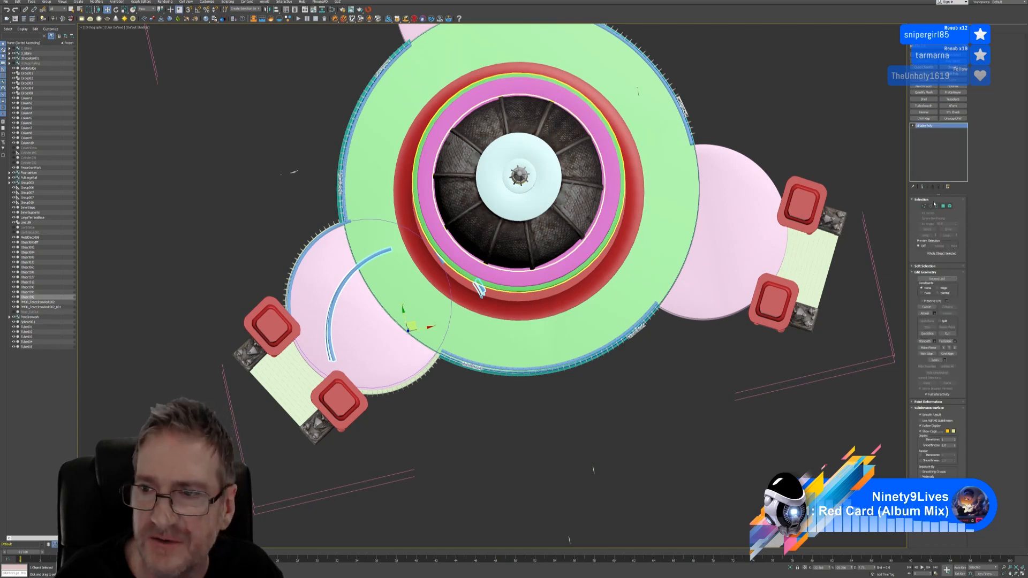
Delete the leftover railing fragment near the dome from the copied arc and leave polygon editing
{"action": "left_click", "coordinate": [945, 206]}
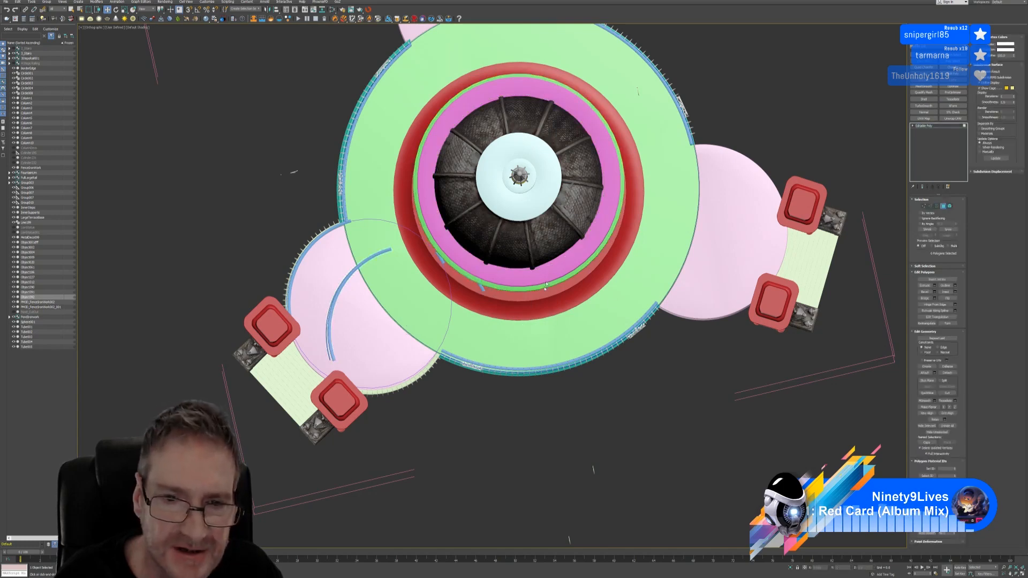
{"action": "key", "text": "Delete"}
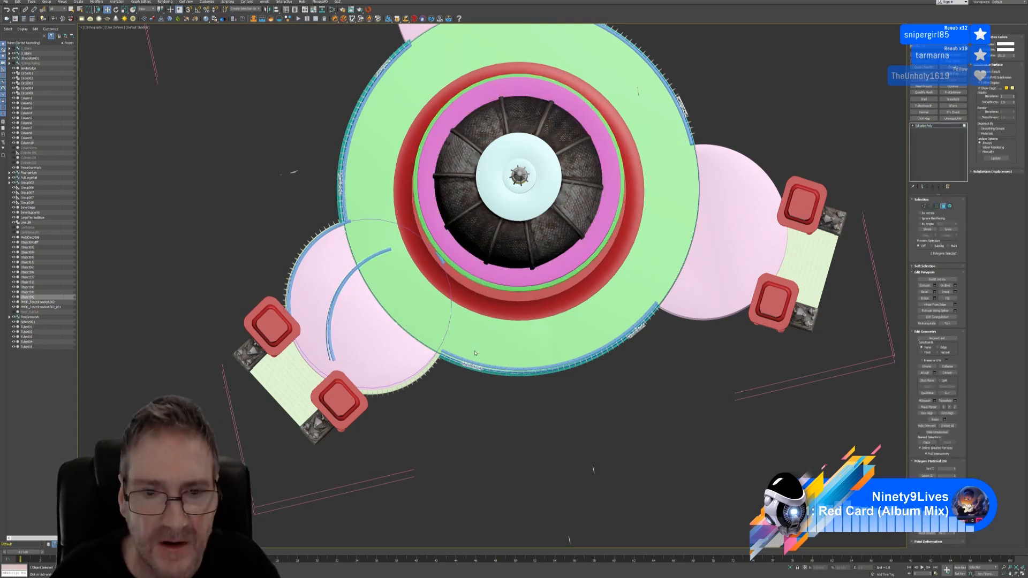
{"action": "left_click", "coordinate": [943, 206]}
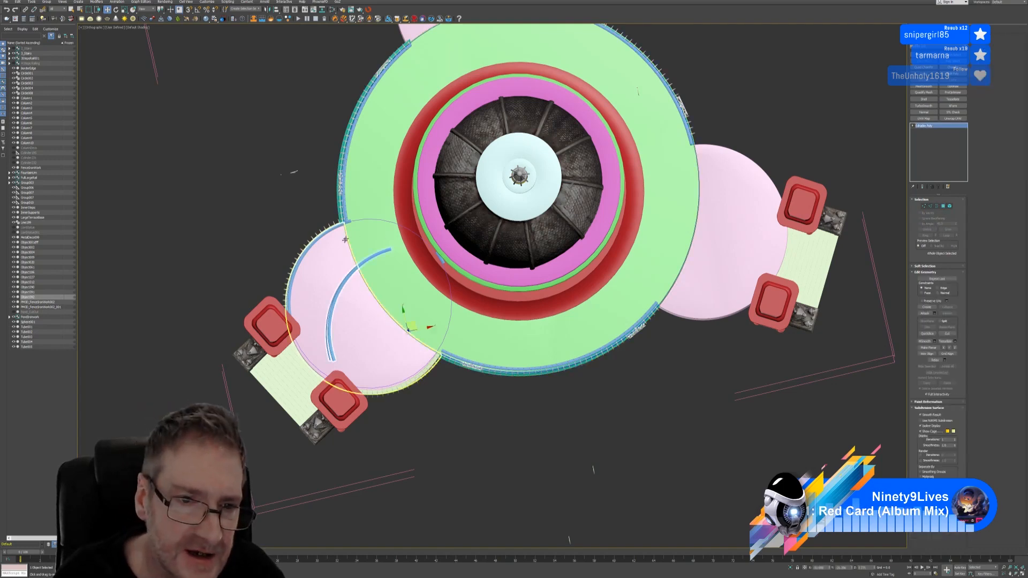
Delete the leftover fragment near the dome from the original railing arc and leave polygon editing
{"action": "left_click", "coordinate": [318, 239]}
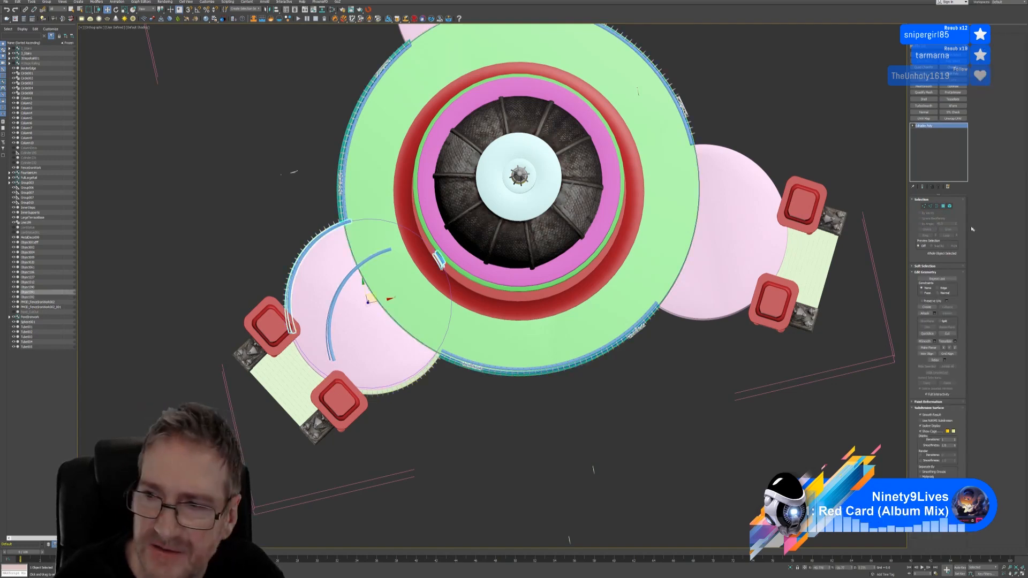
{"action": "left_click", "coordinate": [944, 206]}
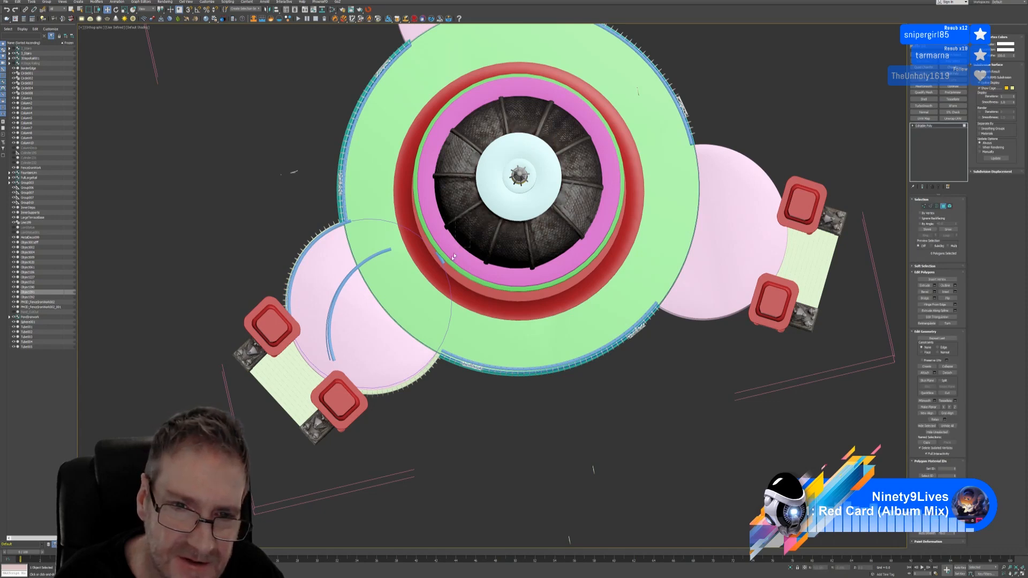
{"action": "left_click", "coordinate": [456, 292]}
{"action": "left_click", "coordinate": [829, 169]}
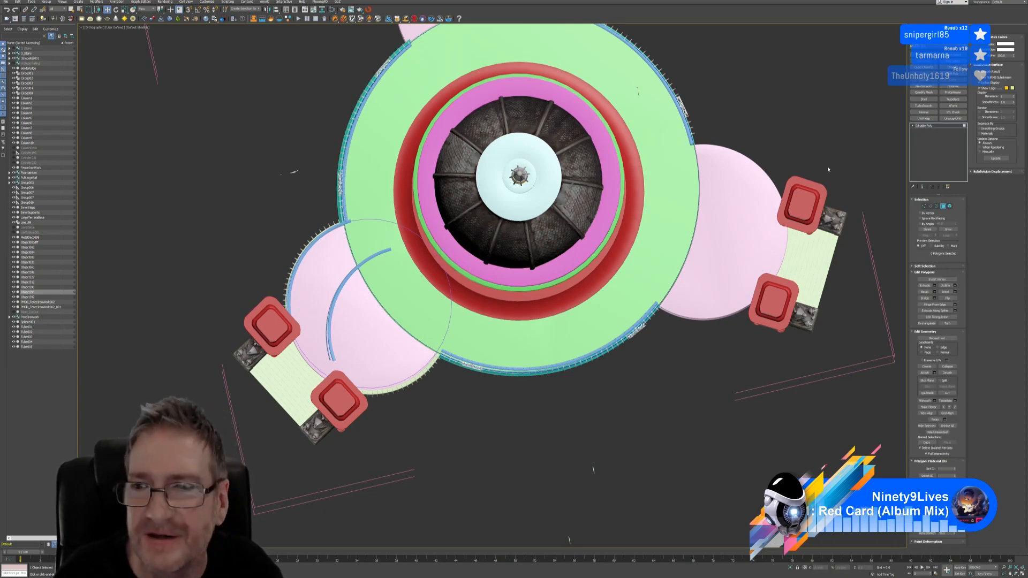
{"action": "left_click", "coordinate": [943, 206]}
Mirror the copied railing arc along XY without making another clone
{"action": "left_click", "coordinate": [336, 293]}
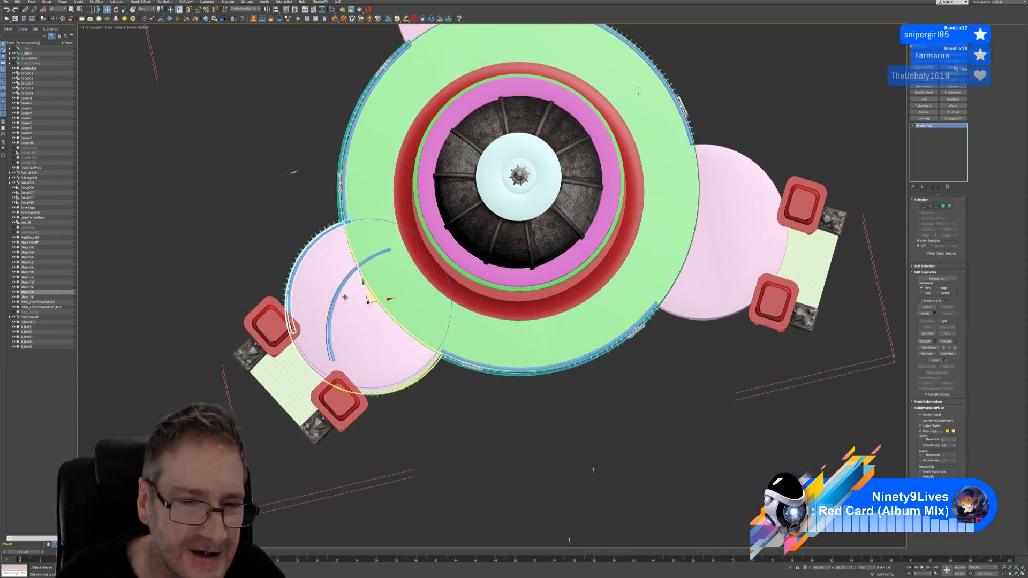
{"action": "left_click", "coordinate": [336, 293]}
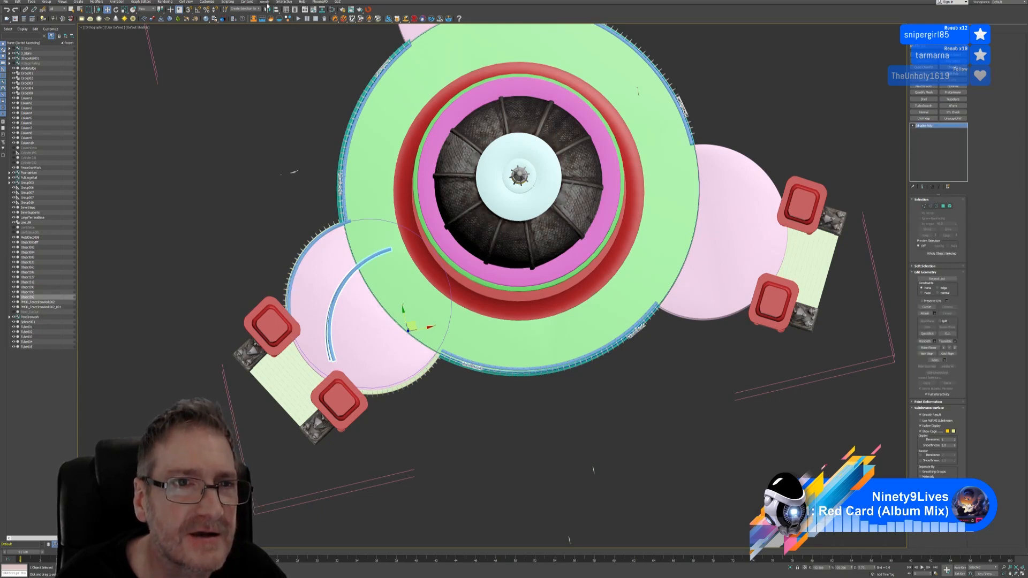
{"action": "left_click", "coordinate": [267, 9]}
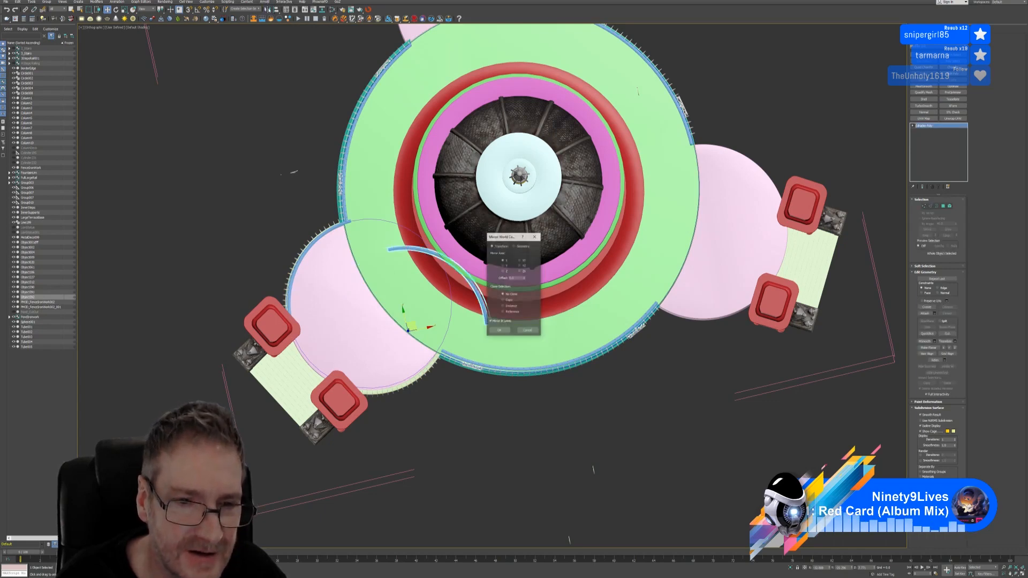
{"action": "left_click", "coordinate": [506, 266]}
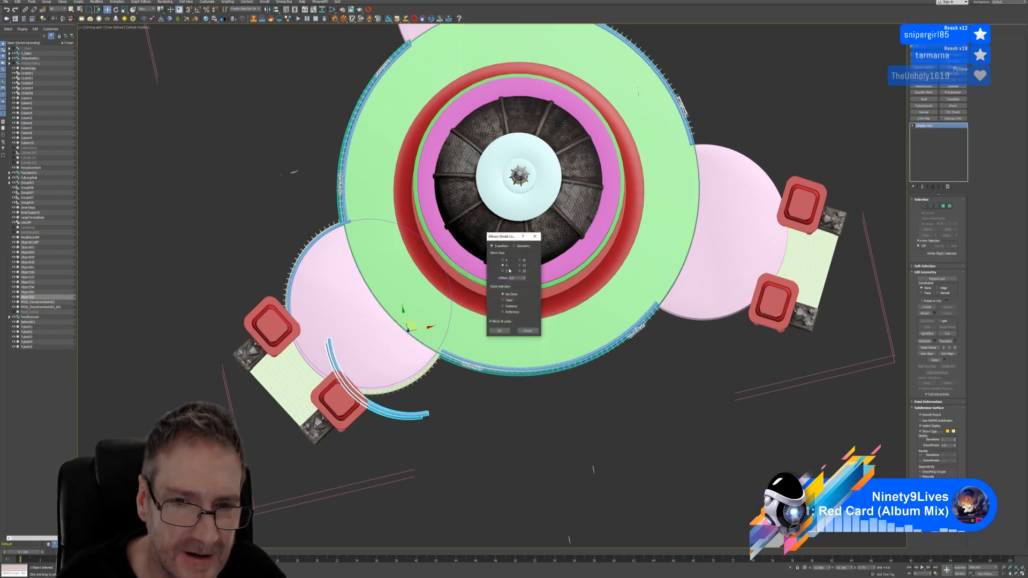
{"action": "left_click", "coordinate": [520, 260]}
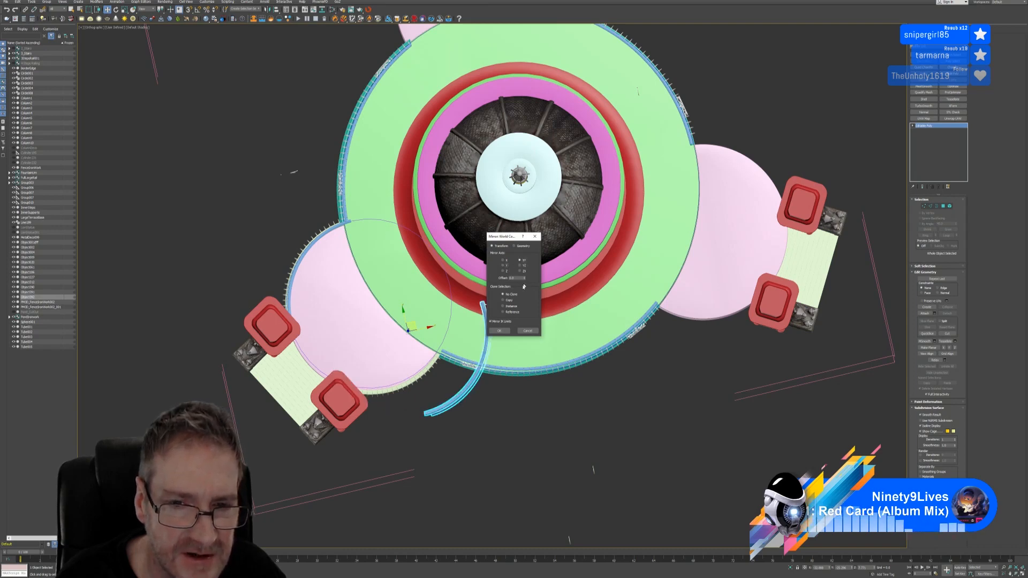
{"action": "left_click", "coordinate": [499, 331]}
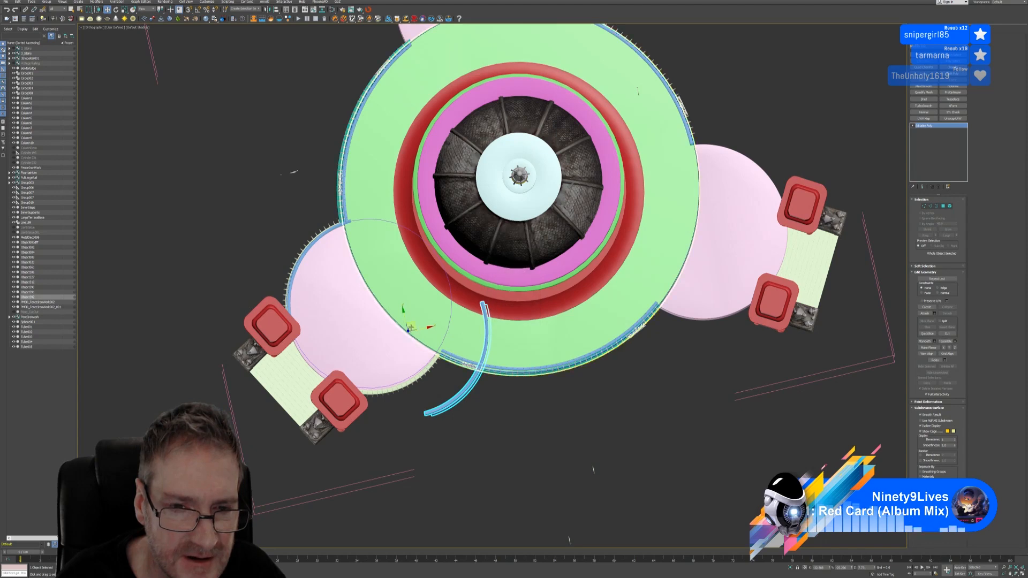
Move the mirrored railing arc across the pink platform toward the gate pillars and rotate it horizontally toward the platform's open edge
{"action": "left_click_drag", "start_coordinate": [414, 325], "coordinate": [347, 337]}
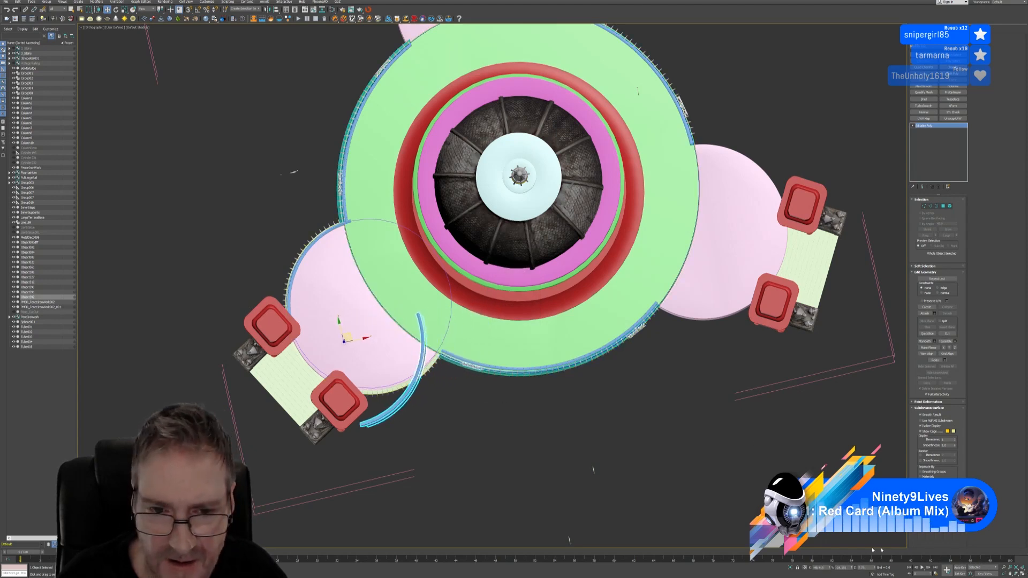
{"action": "key", "text": "alt+w"}
{"action": "middle_click_drag", "start_coordinate": [351, 369], "coordinate": [328, 370]}
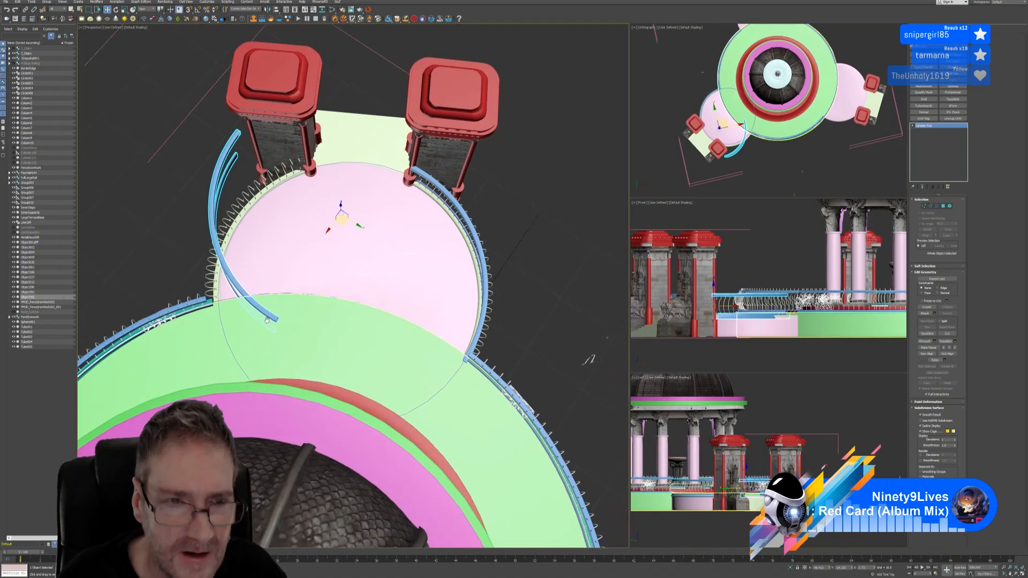
{"action": "middle_click_drag", "start_coordinate": [201, 317], "coordinate": [206, 290], "text": "alt"}
{"action": "middle_click_drag", "start_coordinate": [263, 275], "coordinate": [270, 214], "text": "alt"}
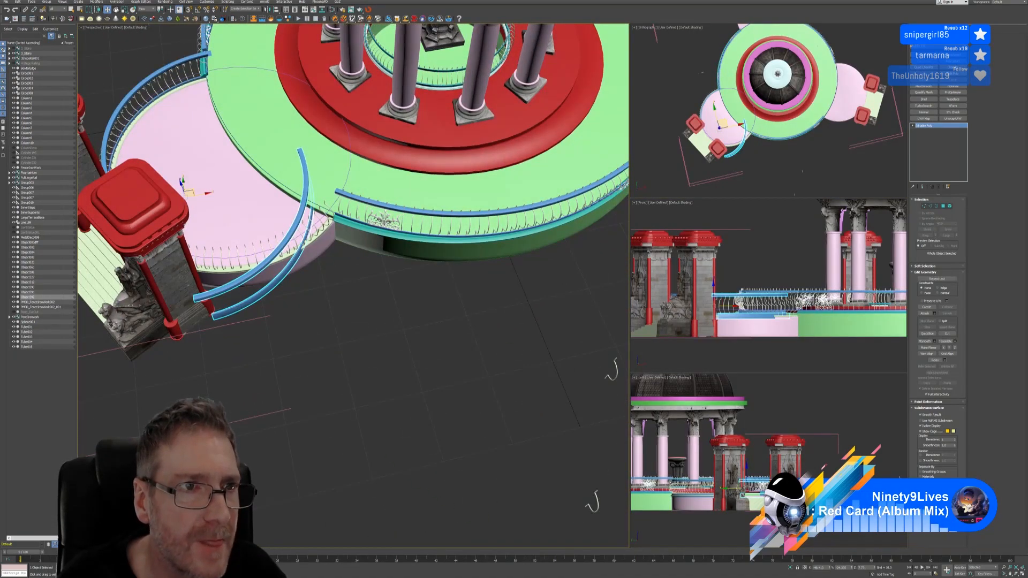
{"action": "key", "text": "e"}
{"action": "left_click_drag", "start_coordinate": [177, 211], "coordinate": [154, 190]}
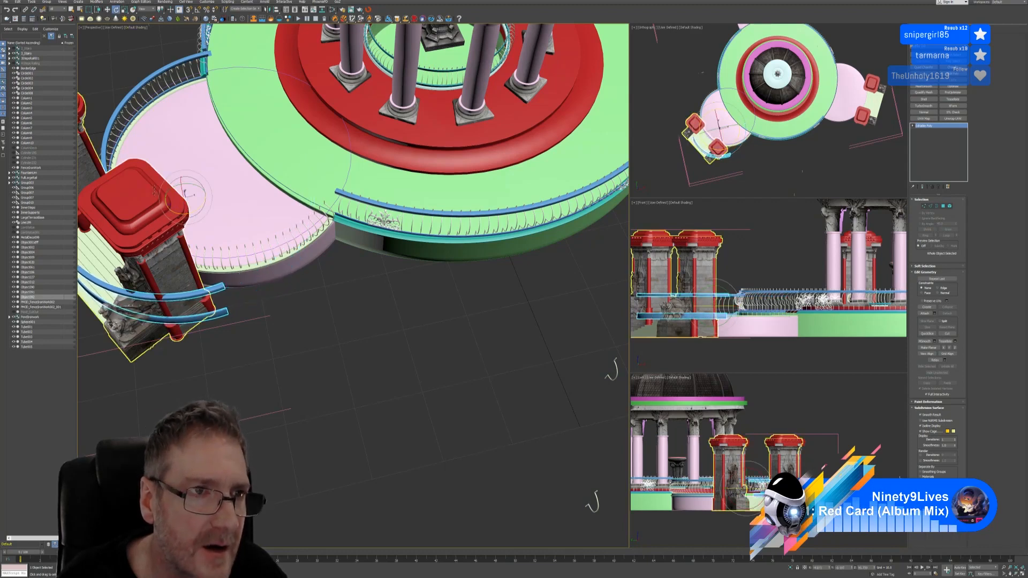
Move the arc back toward the dome and rotate it further to follow the pink platform's edge between gate pillar and main railing
{"action": "key", "text": "w"}
{"action": "left_click", "coordinate": [198, 145]}
{"action": "middle_click_drag", "start_coordinate": [198, 146], "coordinate": [259, 180]}
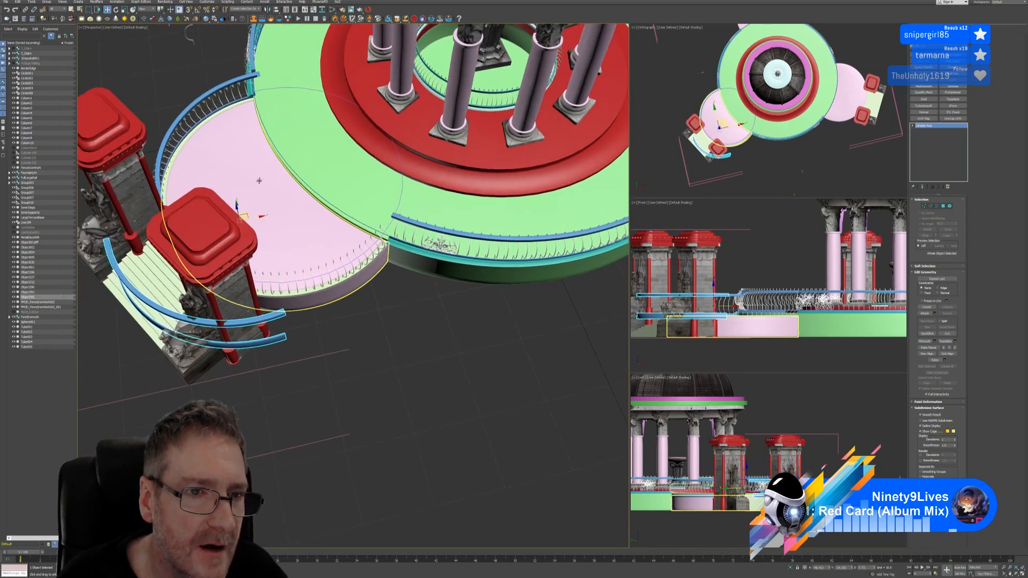
{"action": "left_click_drag", "start_coordinate": [248, 209], "coordinate": [343, 172]}
{"action": "key", "text": "e"}
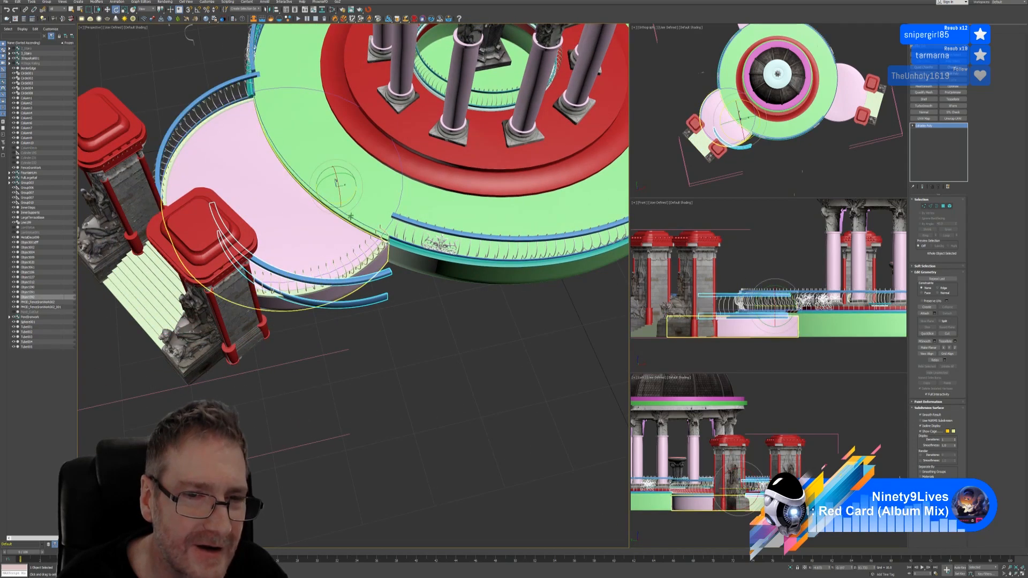
{"action": "left_click_drag", "start_coordinate": [332, 202], "coordinate": [289, 174]}
{"action": "key", "text": "w"}
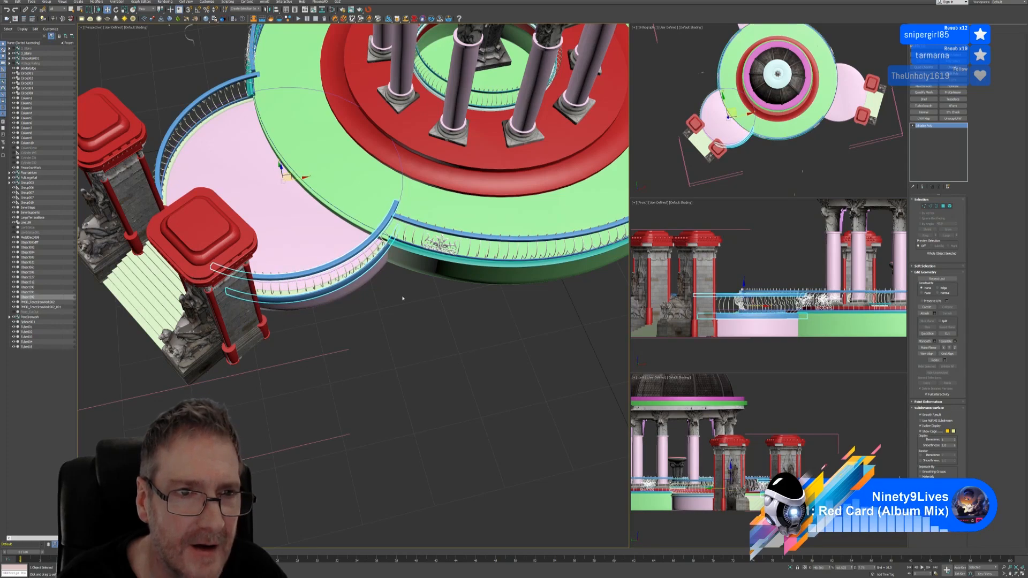
Examine from several angles how the mirrored arc fits the platform edge, the gate pillar and the main railing
{"action": "mouse_move", "coordinate": [402, 297]}
{"action": "middle_mouse_down", "text": "alt"}
{"action": "mouse_move", "coordinate": [345, 287]}
{"action": "mouse_move", "coordinate": [318, 299]}
{"action": "mouse_move", "coordinate": [401, 303]}
{"action": "mouse_move", "coordinate": [418, 278]}
{"action": "mouse_move", "coordinate": [409, 276]}
{"action": "mouse_move", "coordinate": [414, 281]}
{"action": "middle_mouse_up", "text": "alt"}
{"action": "middle_click_drag", "start_coordinate": [297, 194], "coordinate": [365, 275]}
{"action": "middle_click_drag", "start_coordinate": [230, 324], "coordinate": [377, 260]}
{"action": "left_click", "coordinate": [313, 235]}
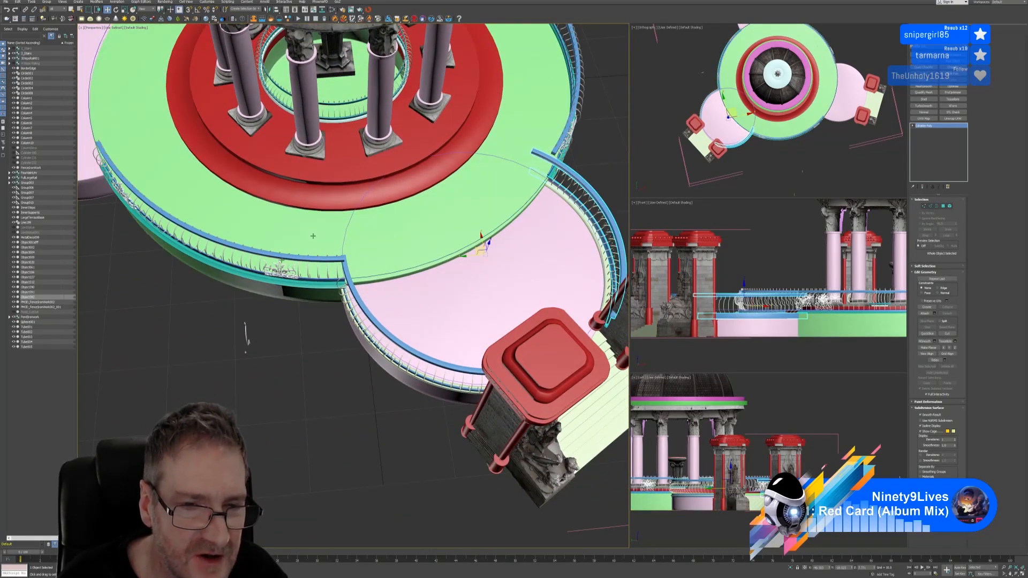
{"action": "middle_click_drag", "start_coordinate": [502, 247], "coordinate": [420, 252], "text": "alt"}
{"action": "middle_click_drag", "start_coordinate": [795, 154], "coordinate": [787, 154]}
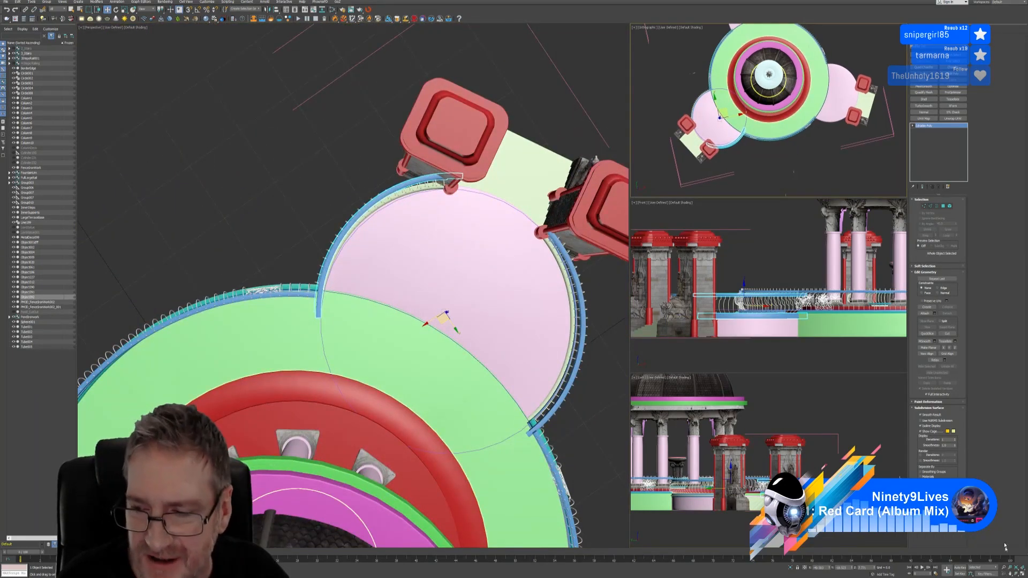
{"action": "left_click", "coordinate": [1022, 573]}
{"action": "middle_click_drag", "start_coordinate": [388, 353], "coordinate": [462, 259]}
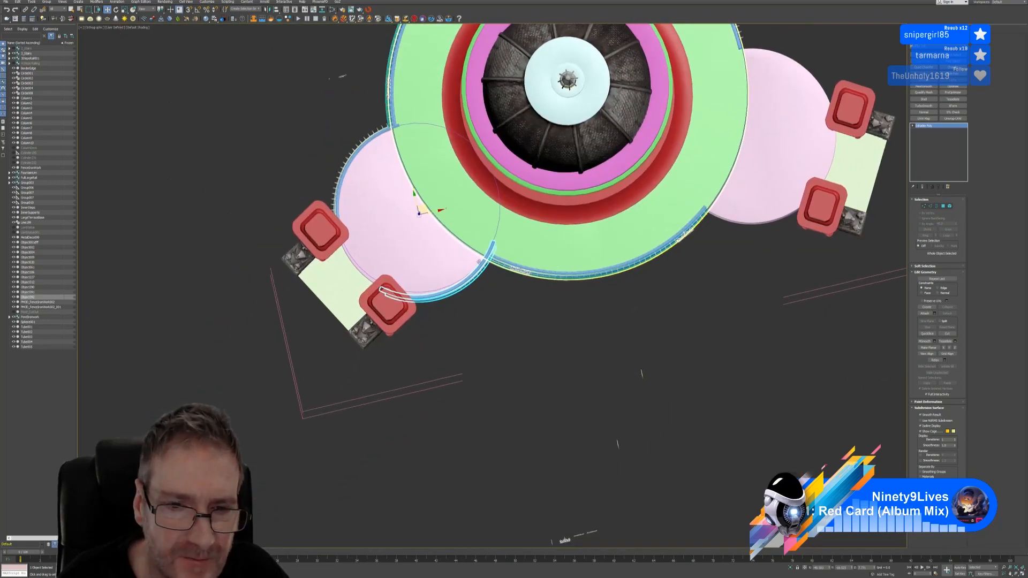
Nudge the mirrored railing arc horizontally in small moves to line its rails up with the balusters on the pink platform
{"action": "scroll", "coordinate": [462, 259], "scroll_direction": "up", "scroll_amount": 5}
{"action": "middle_click_drag", "start_coordinate": [555, 306], "coordinate": [548, 313]}
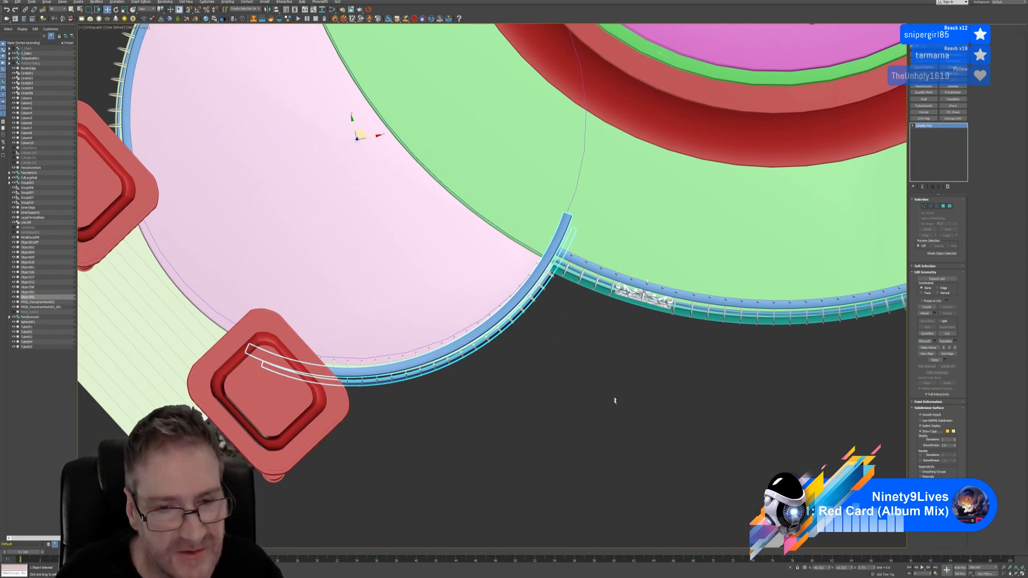
{"action": "middle_click_drag", "start_coordinate": [579, 393], "coordinate": [569, 369], "text": "alt"}
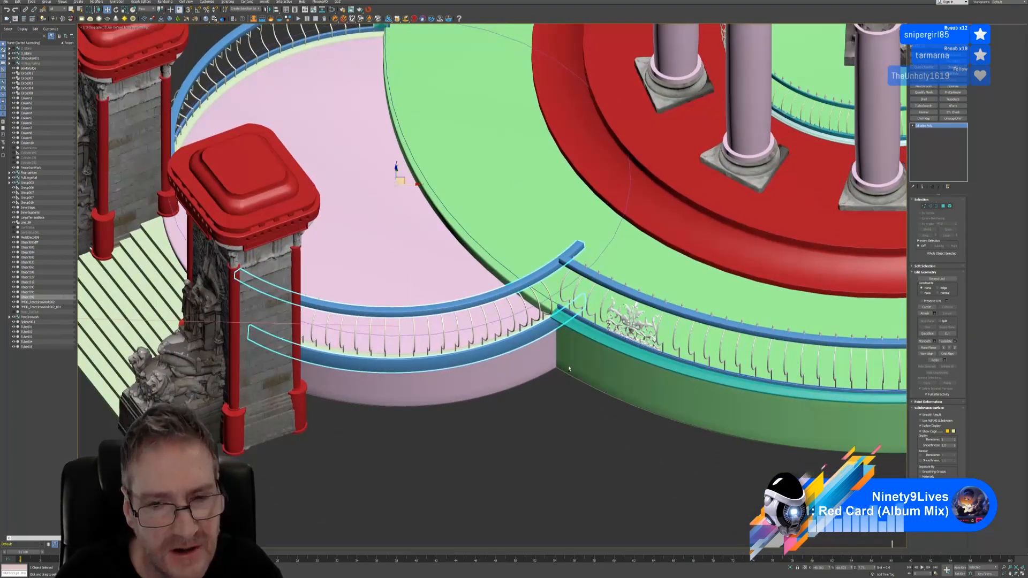
{"action": "middle_click_drag", "start_coordinate": [530, 405], "coordinate": [555, 423], "text": "alt"}
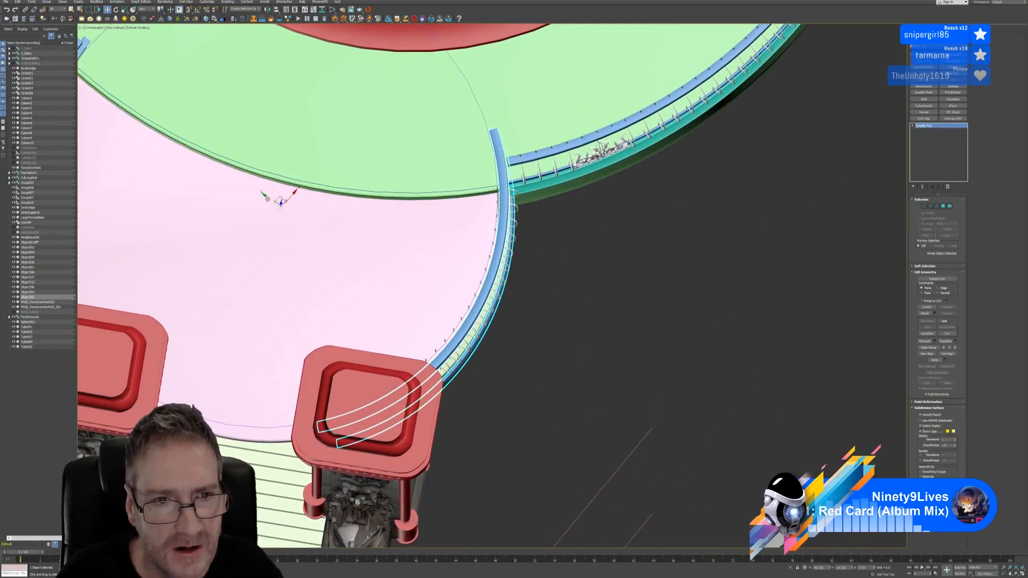
{"action": "left_click_drag", "start_coordinate": [266, 199], "coordinate": [259, 194]}
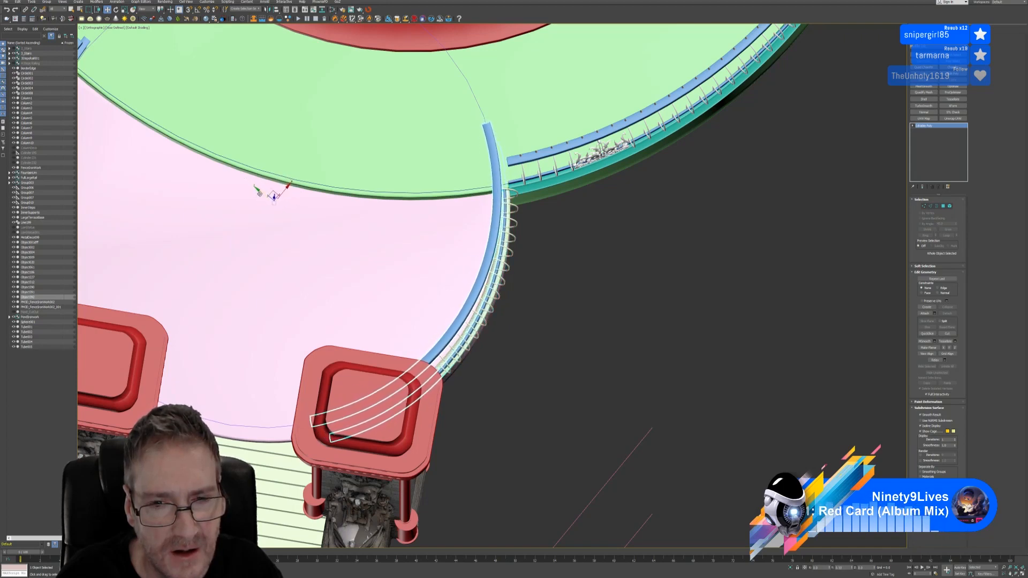
{"action": "middle_click_drag", "start_coordinate": [515, 268], "coordinate": [485, 249], "text": "alt"}
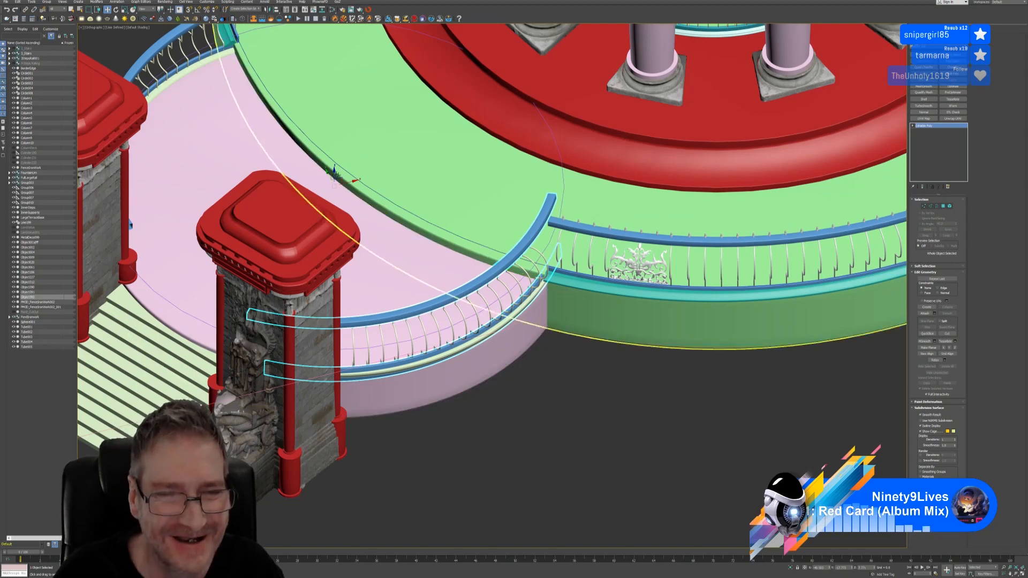
{"action": "middle_click_drag", "start_coordinate": [467, 267], "coordinate": [425, 240], "text": "alt"}
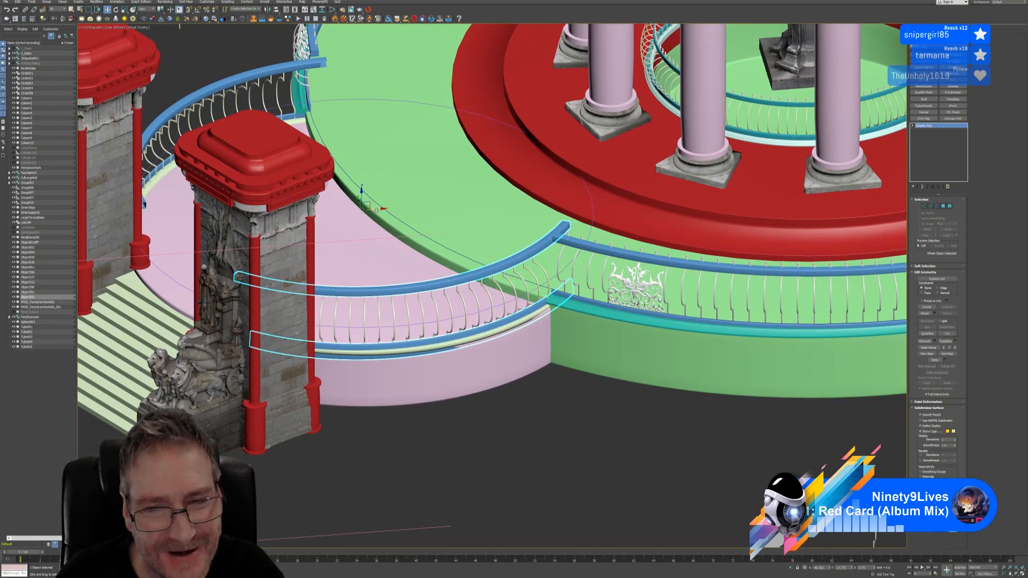
{"action": "left_click_drag", "start_coordinate": [377, 210], "coordinate": [365, 202]}
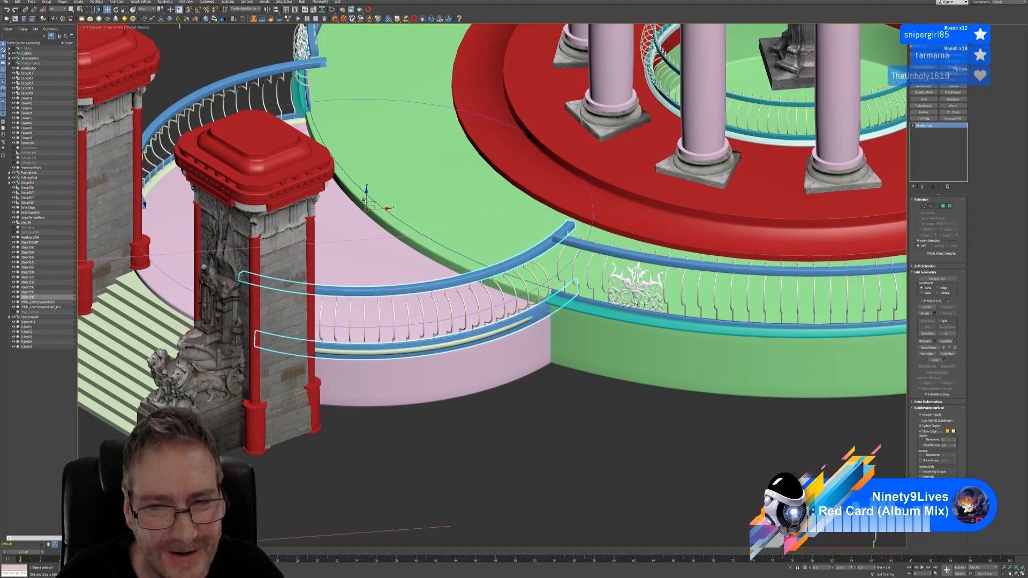
Center the mirrored railing arc's pivot to the object and leave pivot editing
{"action": "middle_click_drag", "start_coordinate": [491, 392], "coordinate": [408, 375], "text": "alt"}
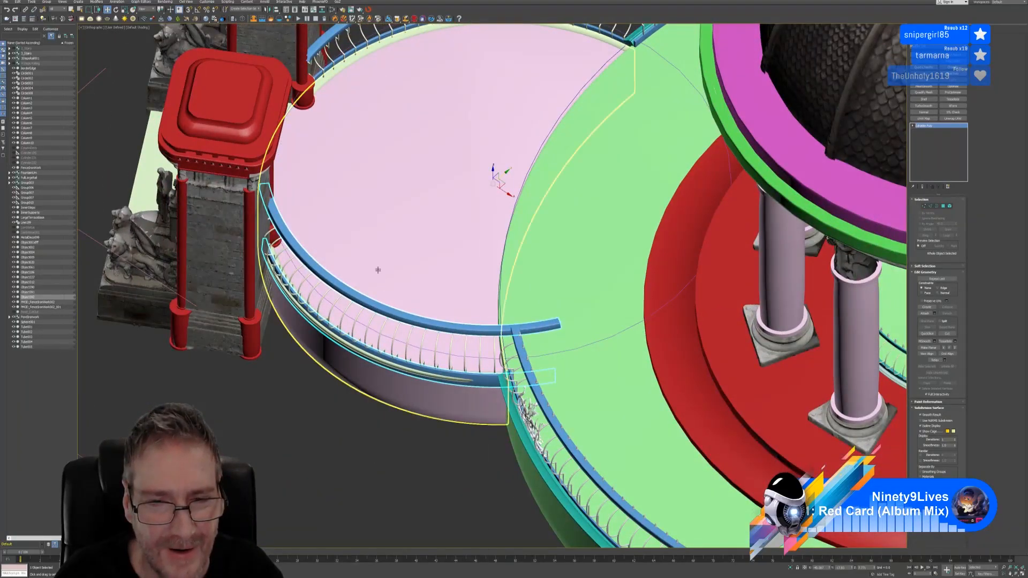
{"action": "middle_click_drag", "start_coordinate": [377, 270], "coordinate": [413, 304], "text": "alt"}
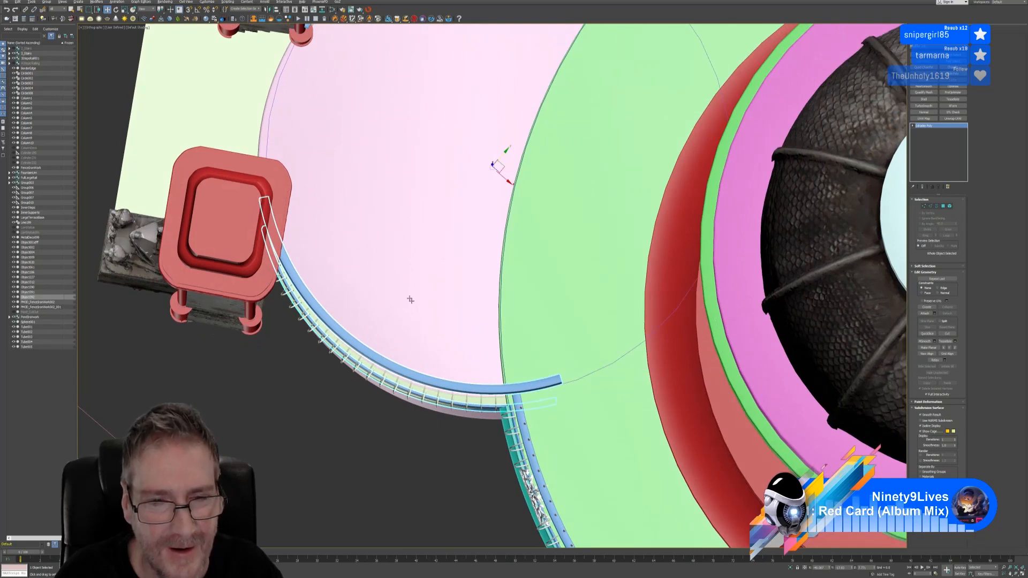
{"action": "left_click", "coordinate": [116, 9]}
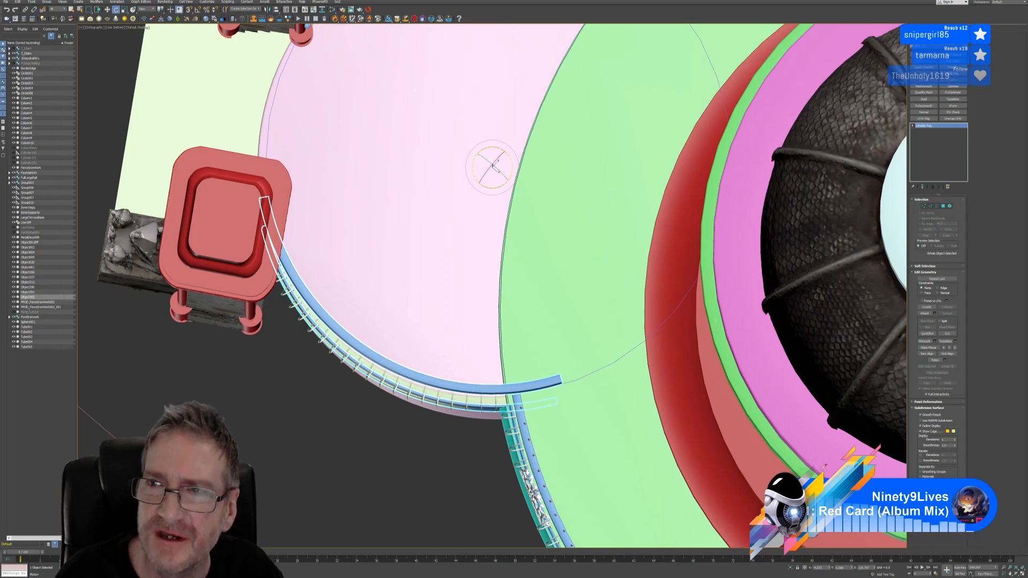
{"action": "left_click", "coordinate": [933, 29]}
{"action": "left_click", "coordinate": [938, 68]}
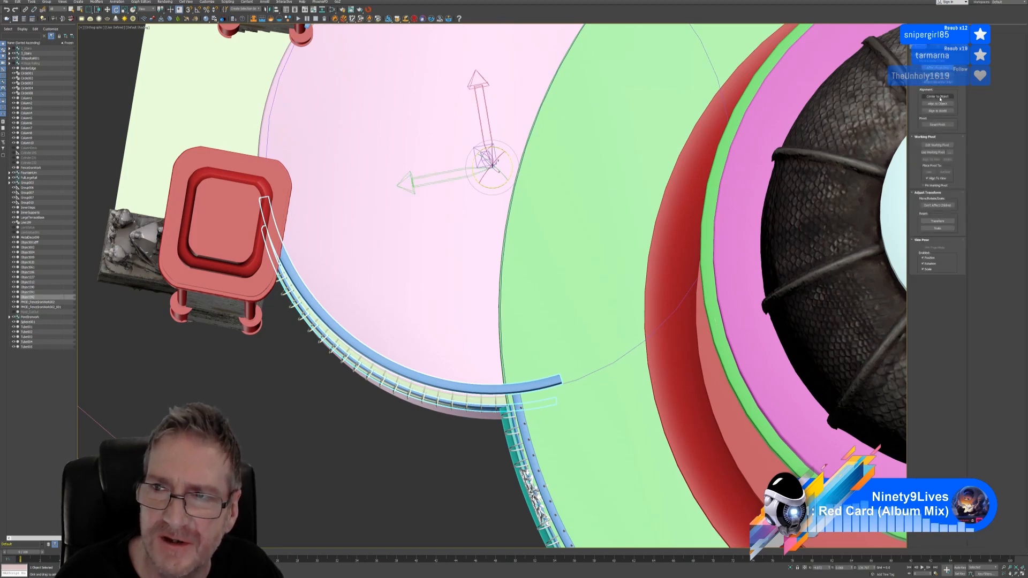
{"action": "left_click", "coordinate": [940, 98]}
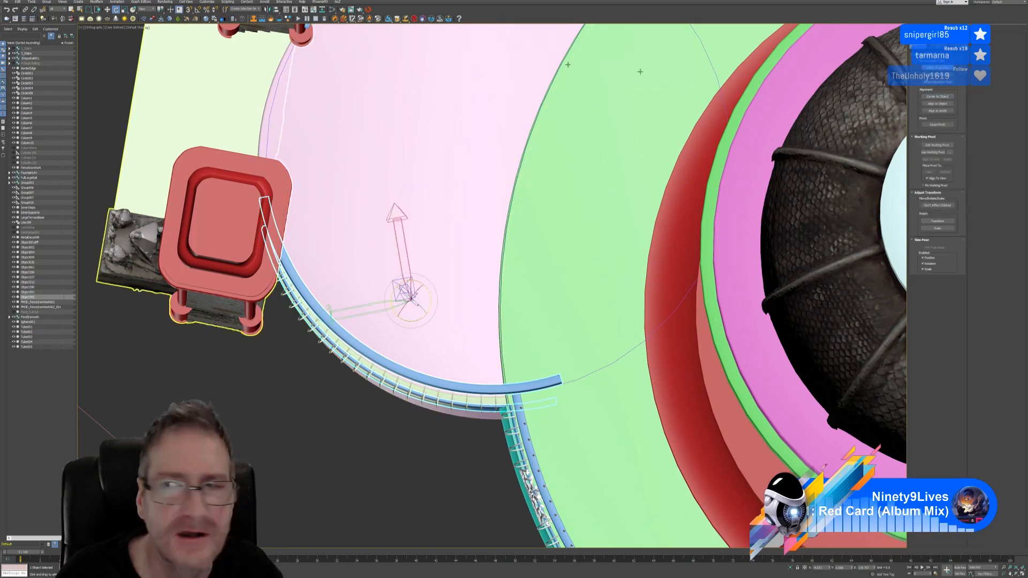
{"action": "left_click", "coordinate": [945, 68]}
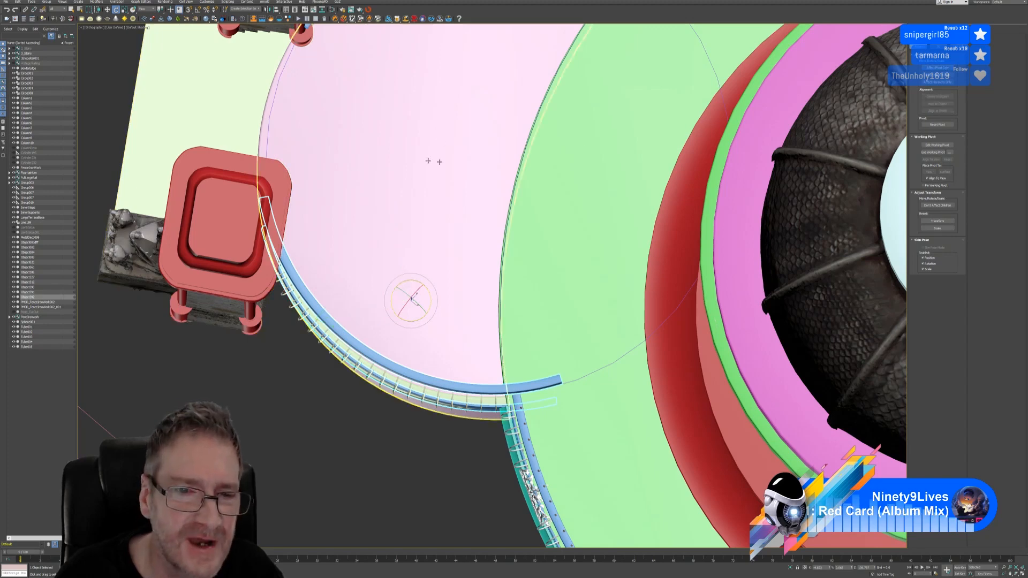
Rotate the arc slightly around its vertical axis to bring its rails in line with the platform's balusters
{"action": "middle_click_drag", "start_coordinate": [475, 273], "coordinate": [448, 243]}
{"action": "scroll", "coordinate": [460, 283], "scroll_direction": "up", "scroll_amount": 2}
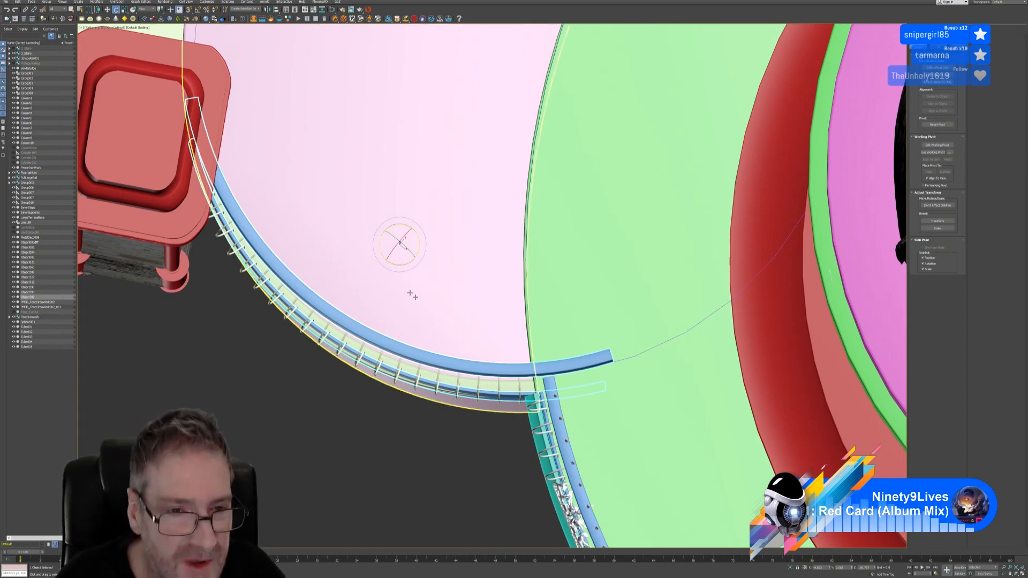
{"action": "middle_click_drag", "start_coordinate": [447, 273], "coordinate": [442, 259], "text": "alt"}
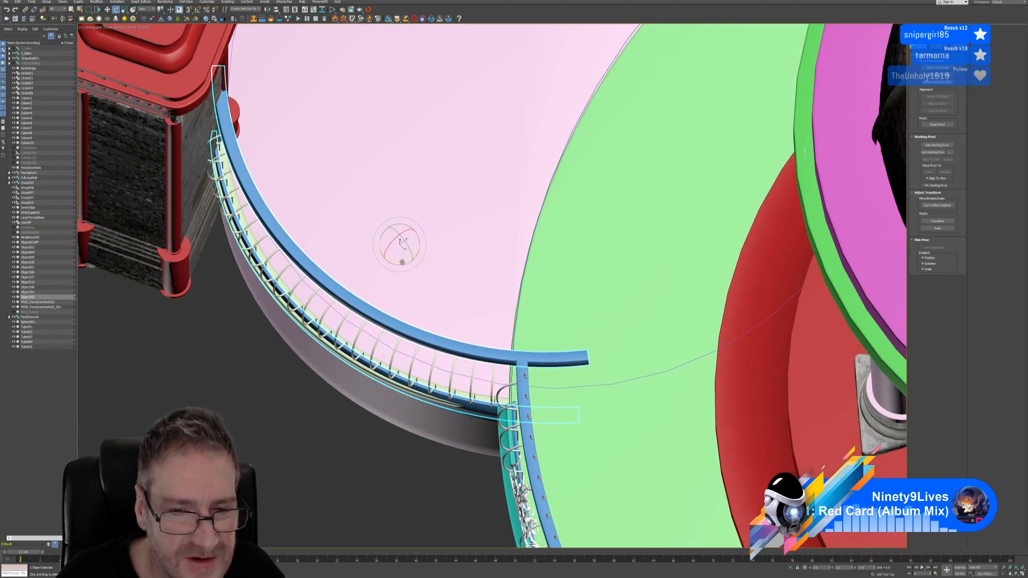
{"action": "left_click_drag", "start_coordinate": [402, 262], "coordinate": [402, 263]}
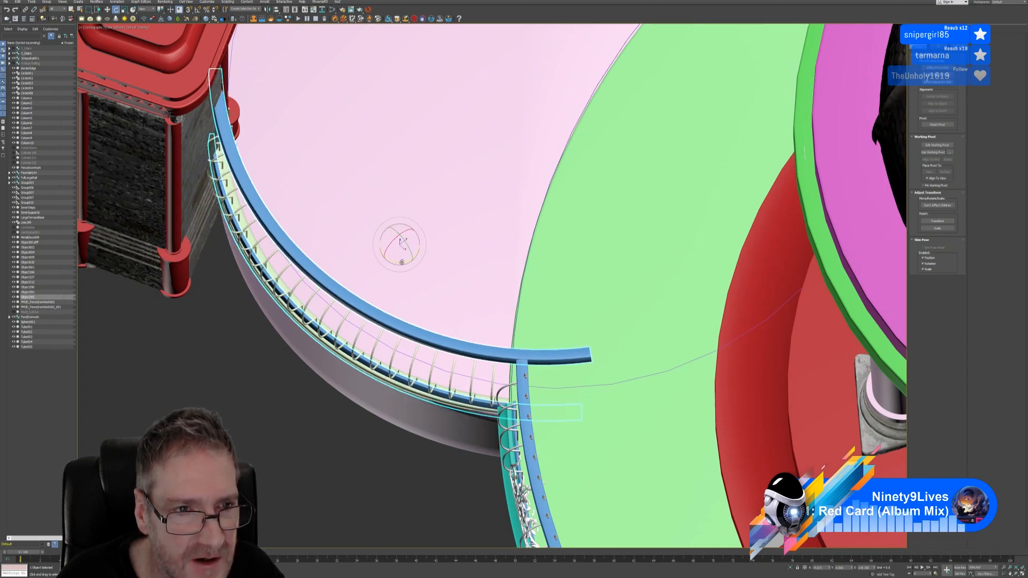
{"action": "mouse_move", "coordinate": [346, 201]}
{"action": "middle_mouse_down", "text": "alt"}
{"action": "mouse_move", "coordinate": [354, 188]}
{"action": "mouse_move", "coordinate": [359, 214]}
{"action": "mouse_move", "coordinate": [361, 186]}
{"action": "mouse_move", "coordinate": [336, 202]}
{"action": "mouse_move", "coordinate": [344, 188]}
{"action": "middle_mouse_up", "text": "alt"}
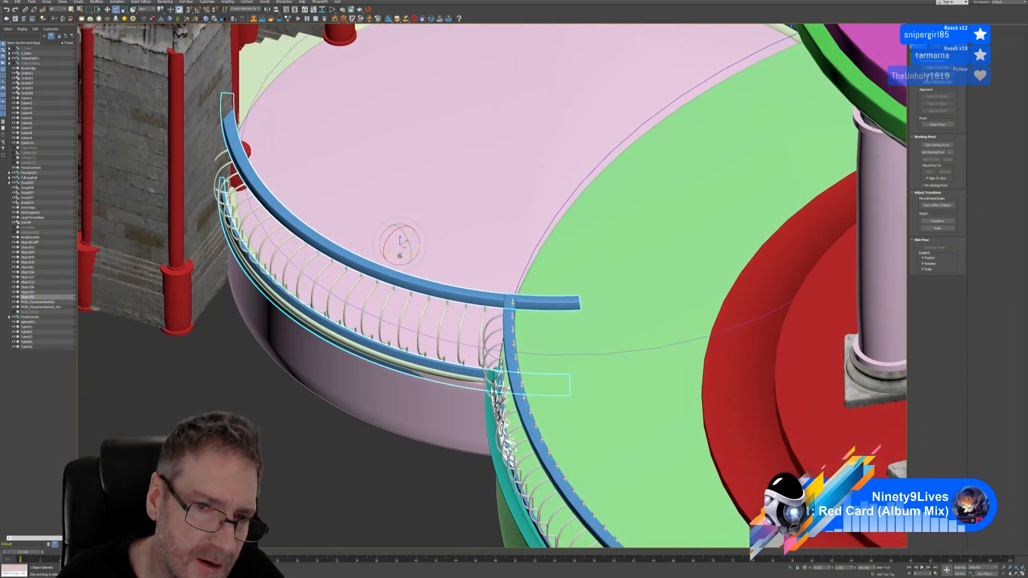
{"action": "left_click_drag", "start_coordinate": [399, 256], "coordinate": [399, 256]}
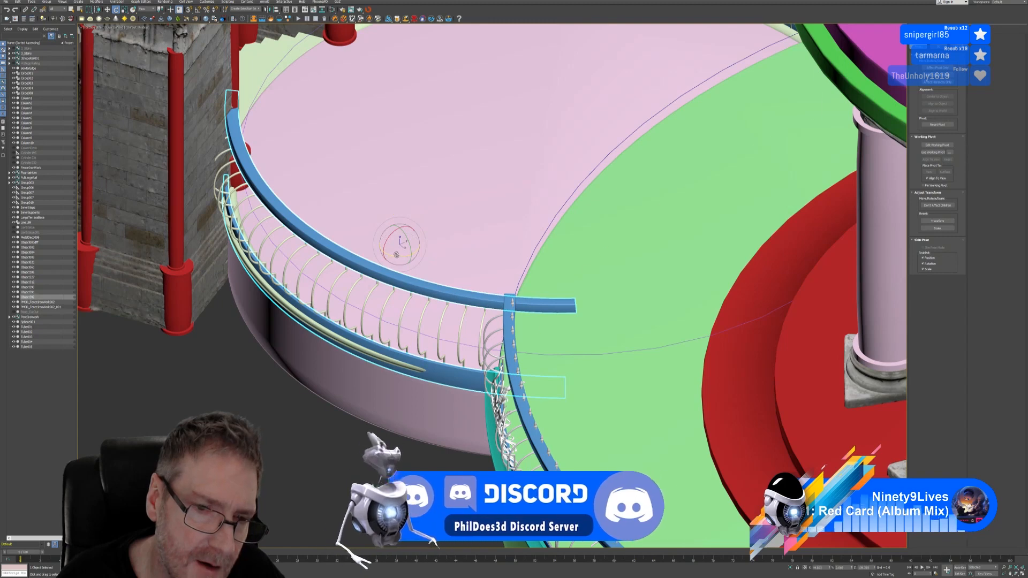
Shift the arc slightly along its red axis to fine-tune its alignment with the balusters, keeping the platform unselected
{"action": "left_click", "coordinate": [107, 9]}
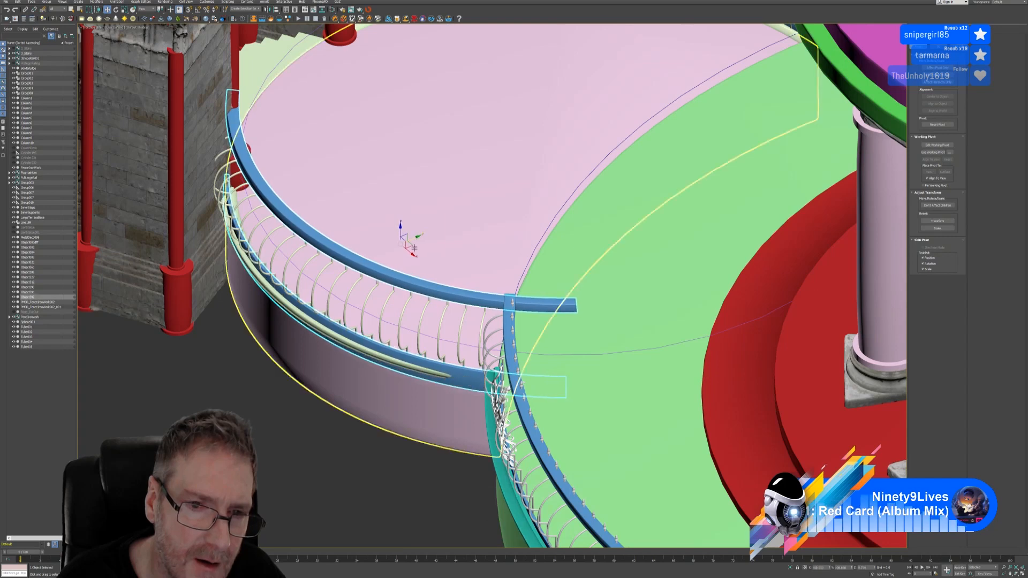
{"action": "left_click", "coordinate": [415, 254]}
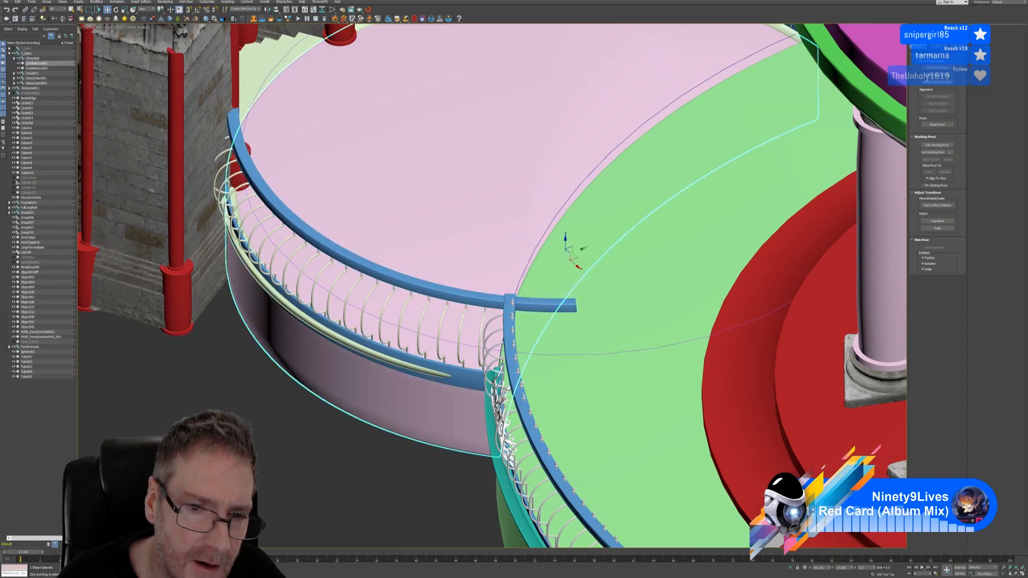
{"action": "left_click", "coordinate": [413, 254]}
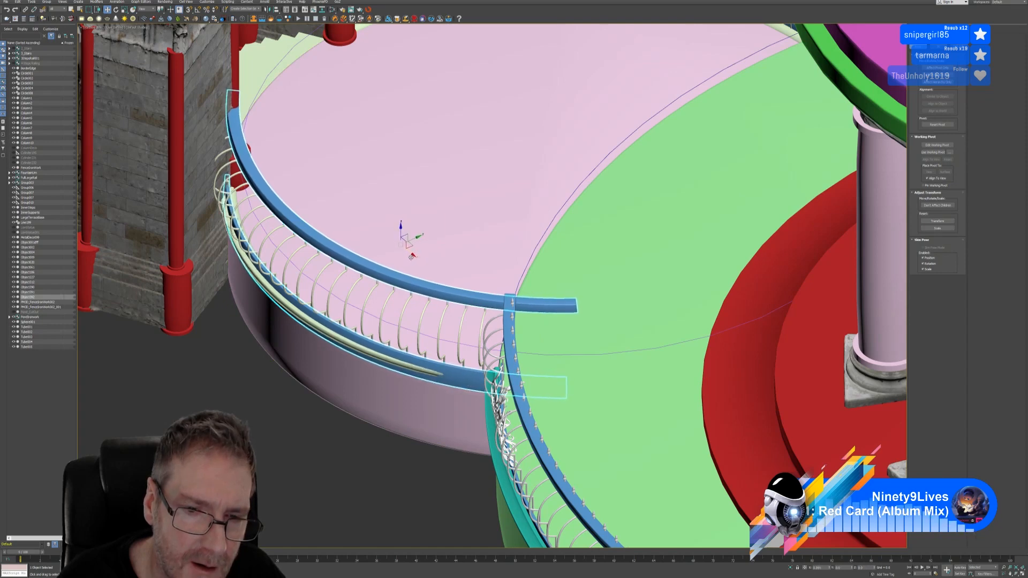
{"action": "left_click_drag", "start_coordinate": [412, 257], "coordinate": [407, 259]}
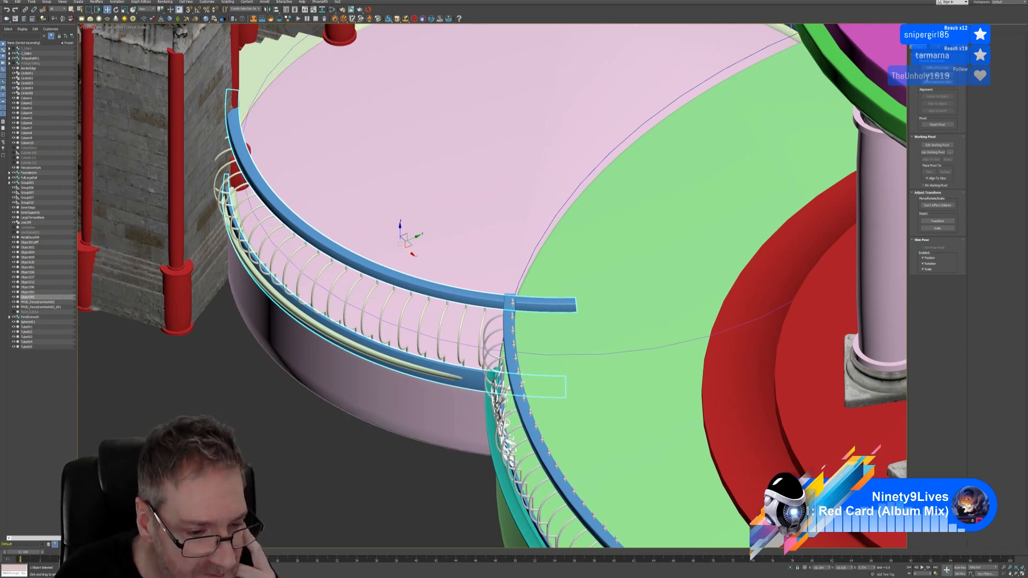
Switch to File Explorer and open the Textures folder on the Work (E:) drive
{"action": "key", "text": "super+e"}
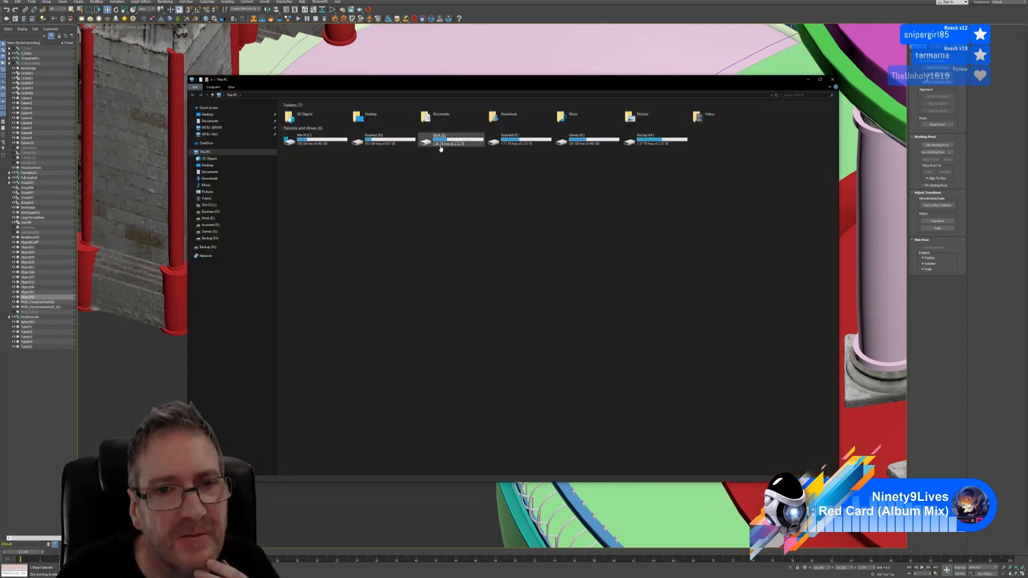
{"action": "double_click", "coordinate": [442, 144]}
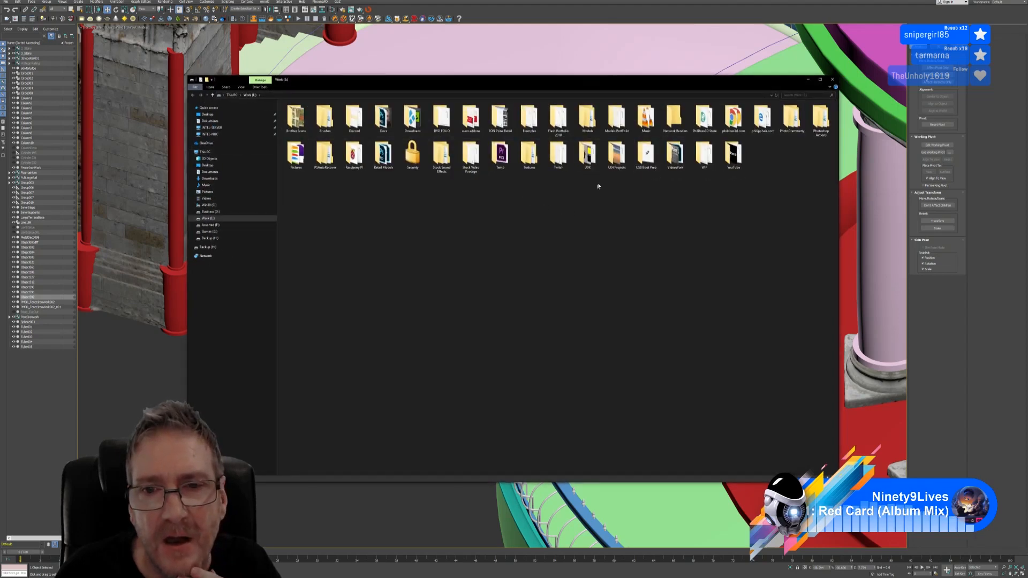
{"action": "double_click", "coordinate": [524, 161]}
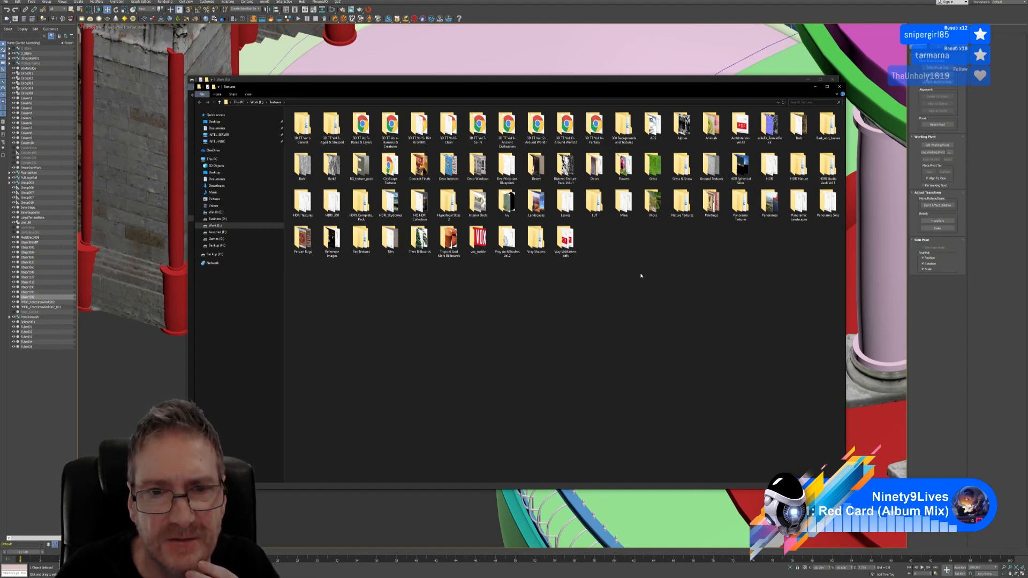
Look through the bark textures in the Bark1 folder, then close all File Explorer windows and return to the scene
{"action": "double_click", "coordinate": [301, 167]}
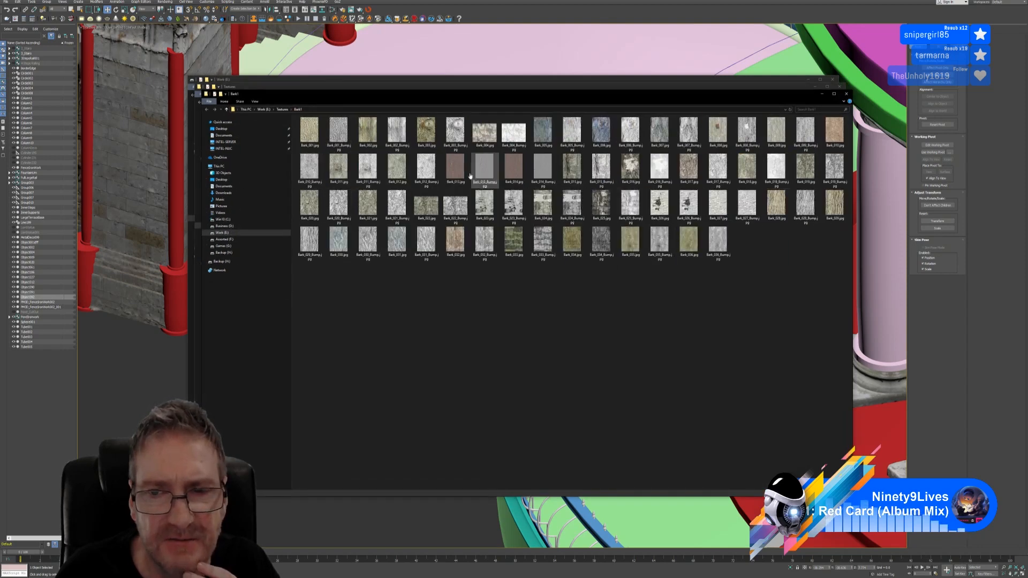
{"action": "left_click", "coordinate": [847, 94]}
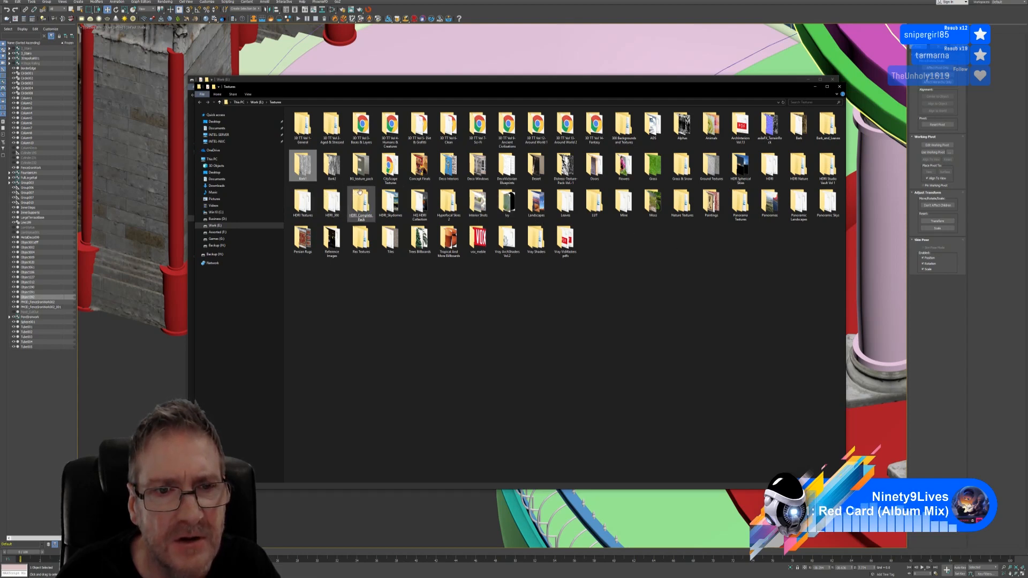
{"action": "left_click", "coordinate": [359, 194]}
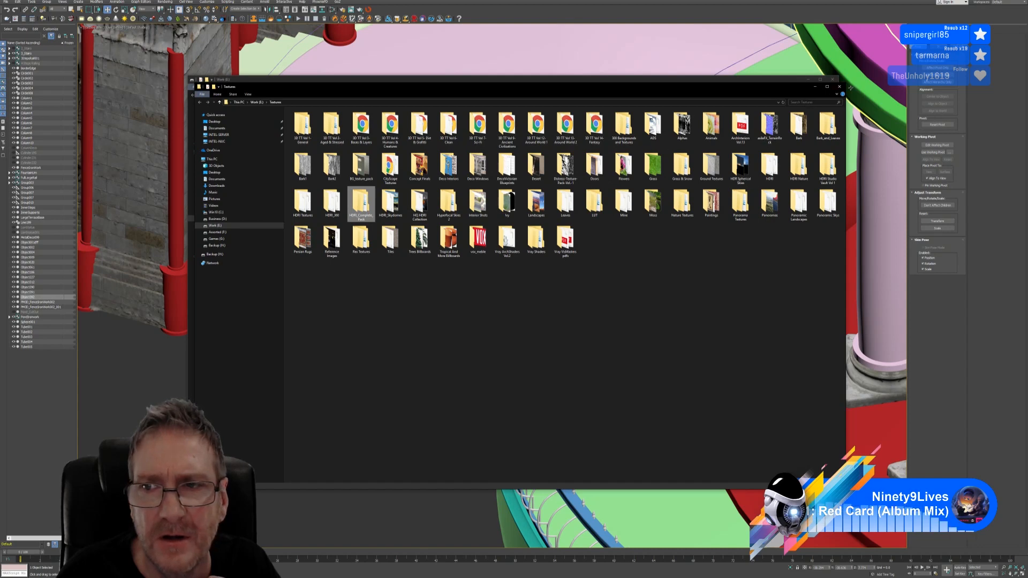
{"action": "left_click", "coordinate": [838, 86]}
{"action": "left_click", "coordinate": [831, 80]}
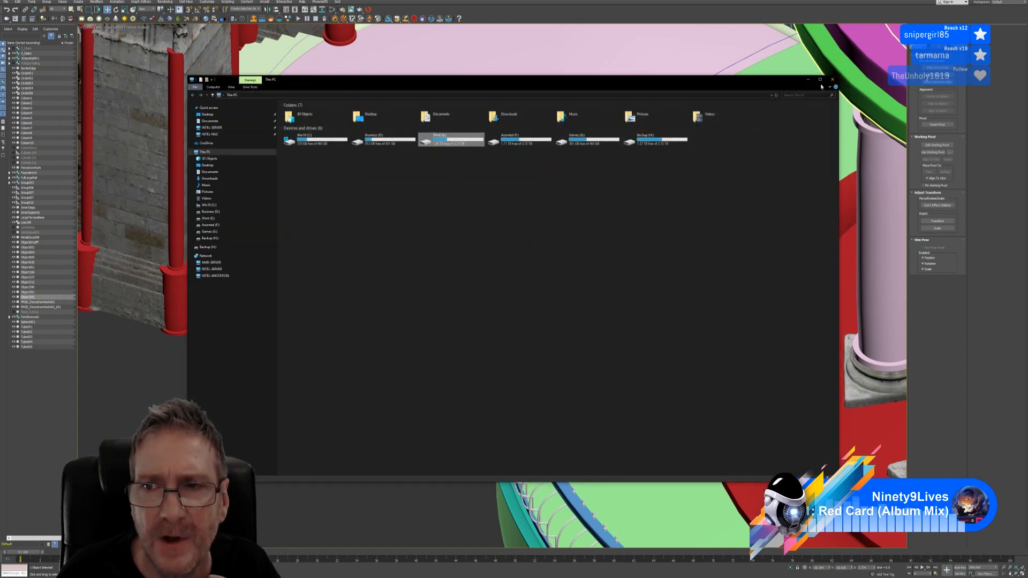
{"action": "left_click", "coordinate": [832, 80]}
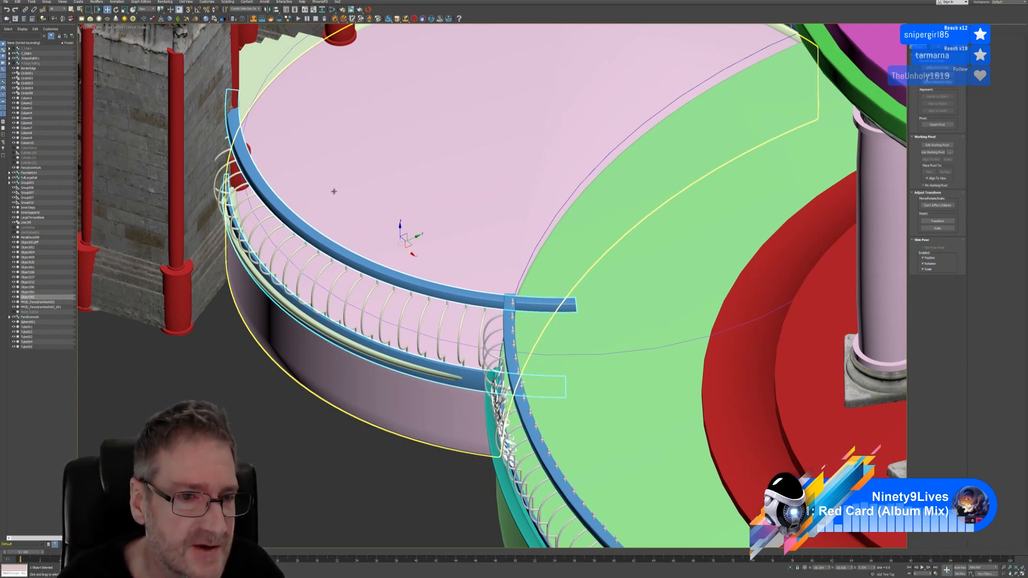
Nudge the mirrored railing arc slightly along its red and green axes to refine its fit on the pink platform
{"action": "mouse_move", "coordinate": [336, 179]}
{"action": "middle_mouse_down", "text": "alt"}
{"action": "mouse_move", "coordinate": [336, 155]}
{"action": "mouse_move", "coordinate": [330, 191]}
{"action": "middle_mouse_up", "text": "alt"}
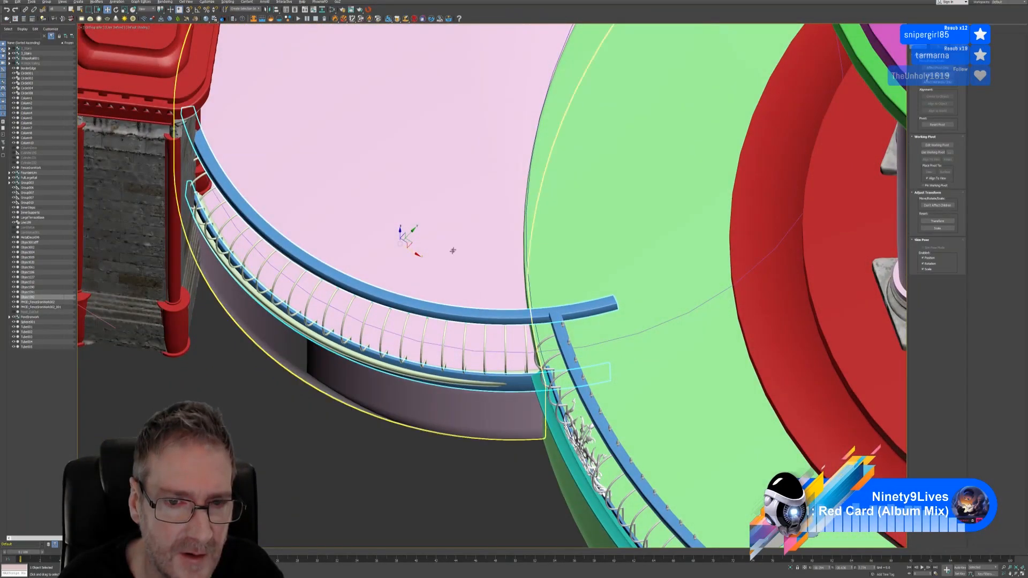
{"action": "left_click_drag", "start_coordinate": [416, 253], "coordinate": [417, 252]}
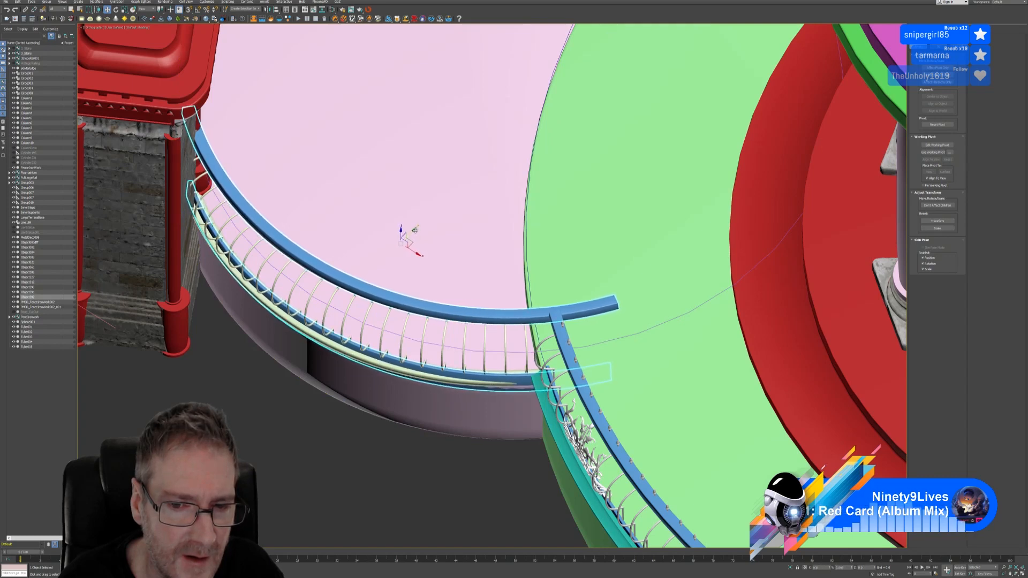
{"action": "left_click_drag", "start_coordinate": [414, 230], "coordinate": [413, 231]}
Examine the mirrored arc's alignment with the platform edge, balusters, gate pillar and main railing from several angles, comparing it with the opposite arc
{"action": "middle_click_drag", "start_coordinate": [414, 231], "coordinate": [343, 177], "text": "alt"}
{"action": "scroll", "coordinate": [351, 193], "scroll_direction": "down", "scroll_amount": 5}
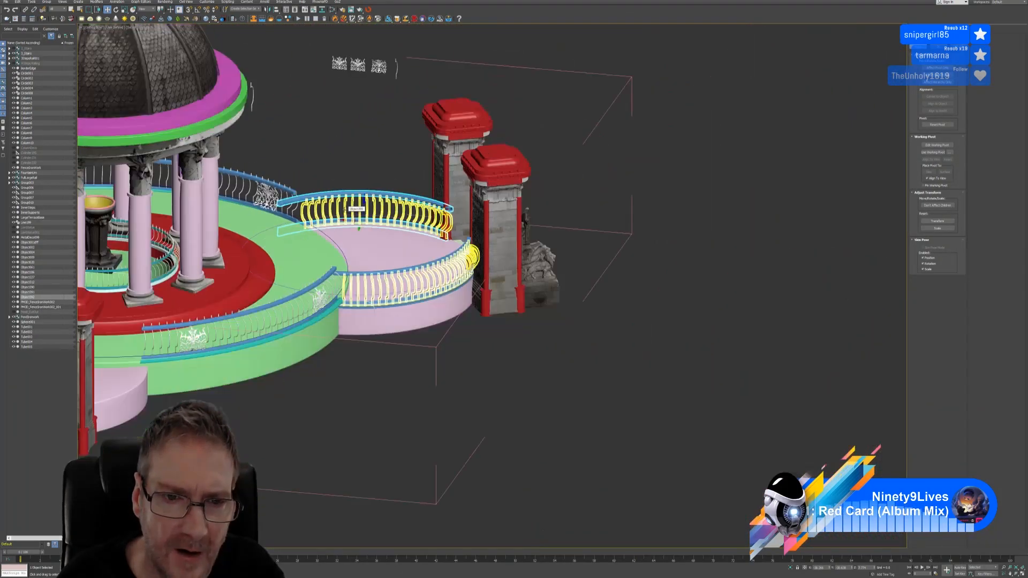
{"action": "middle_click_drag", "start_coordinate": [508, 315], "coordinate": [359, 279], "text": "alt"}
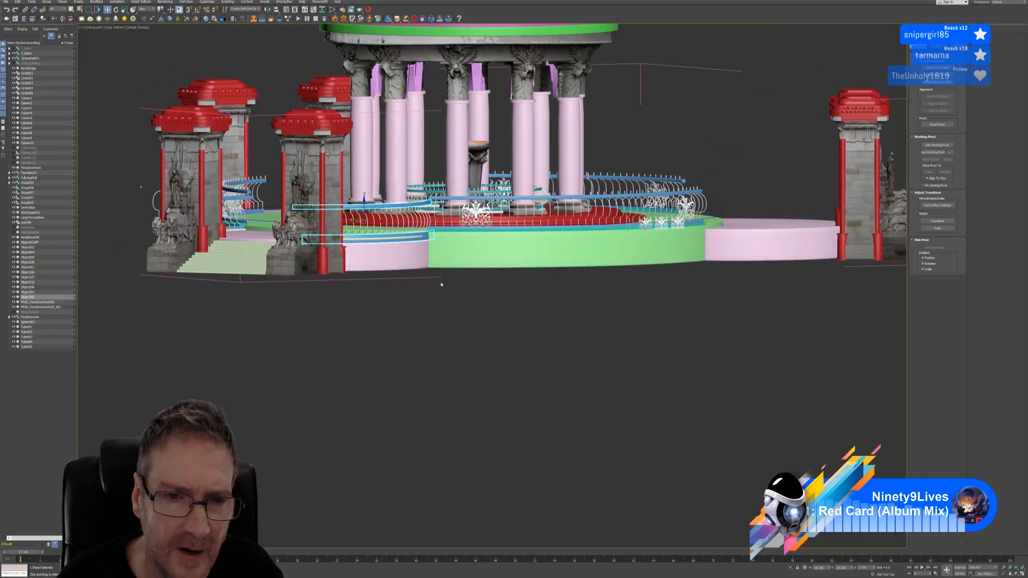
{"action": "middle_click_drag", "start_coordinate": [441, 284], "coordinate": [420, 325], "text": "alt"}
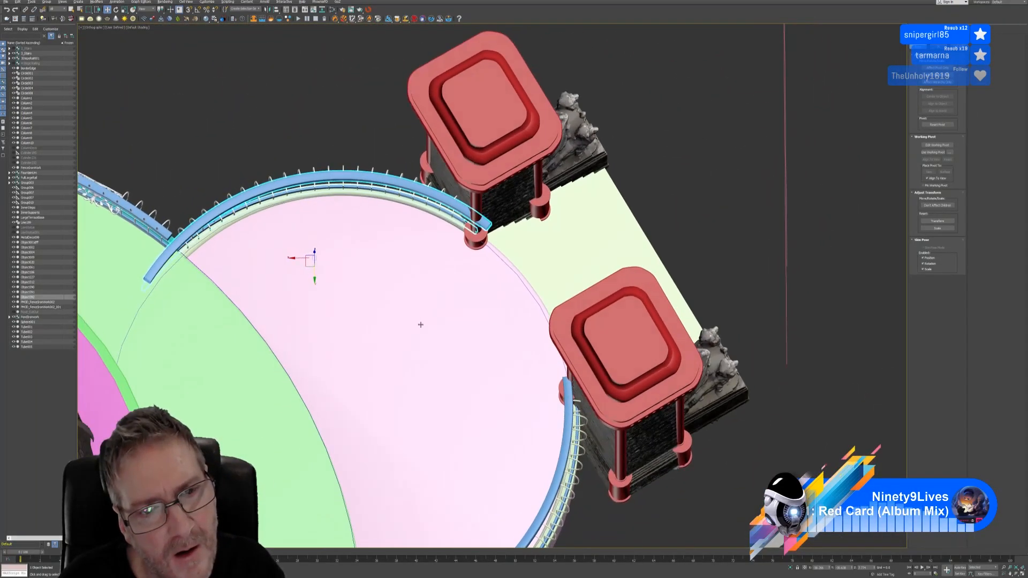
{"action": "middle_click_drag", "start_coordinate": [508, 331], "coordinate": [442, 229], "text": "alt"}
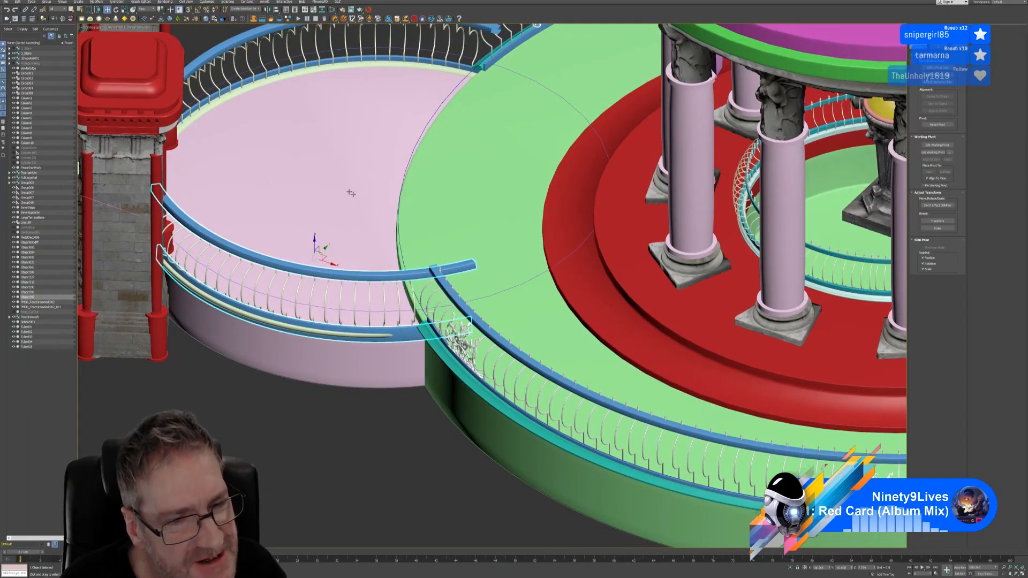
{"action": "middle_click_drag", "start_coordinate": [351, 193], "coordinate": [338, 183], "text": "alt"}
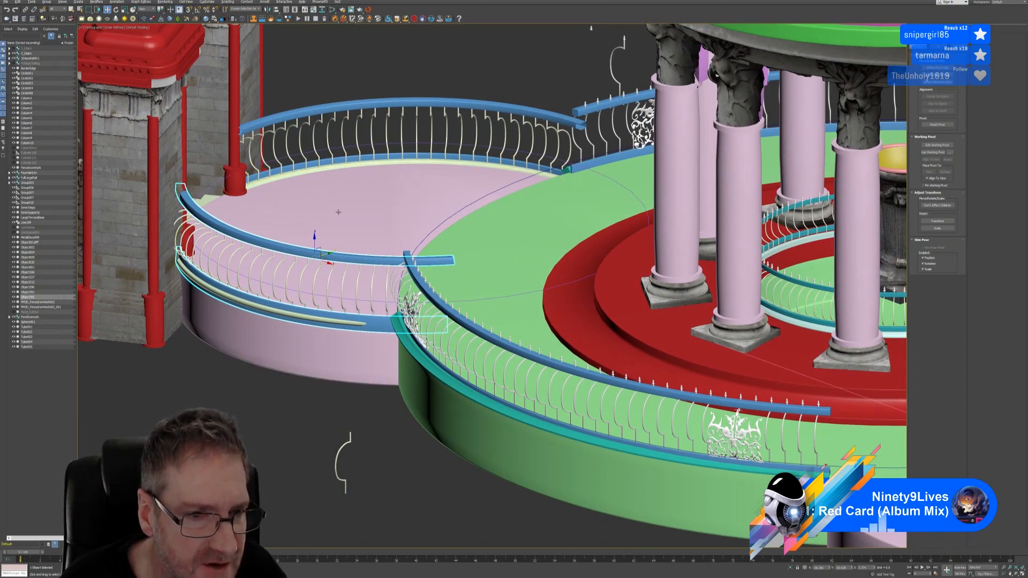
{"action": "scroll", "coordinate": [337, 227], "scroll_direction": "up", "scroll_amount": 8}
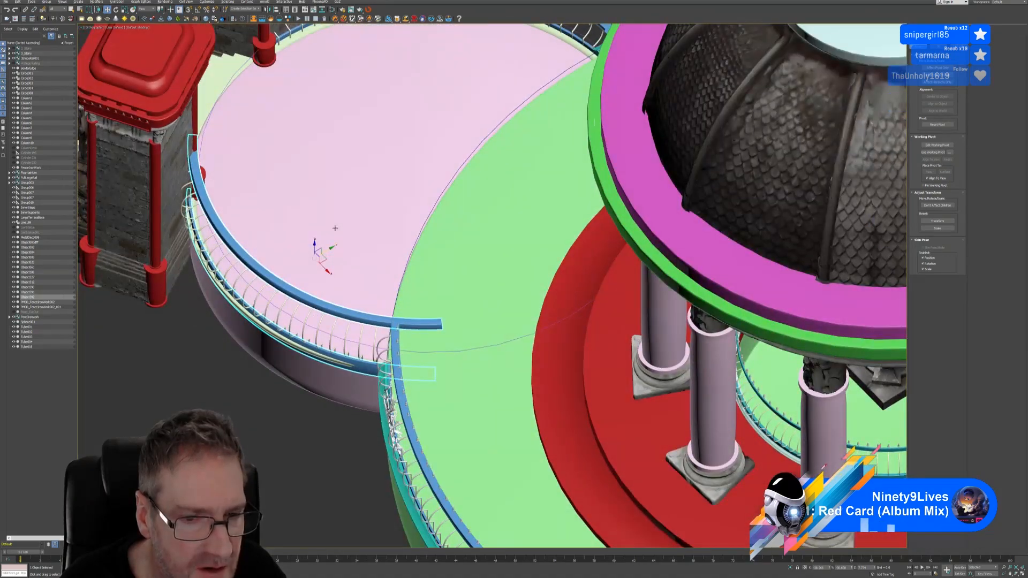
{"action": "scroll", "coordinate": [335, 228], "scroll_direction": "up", "scroll_amount": 3}
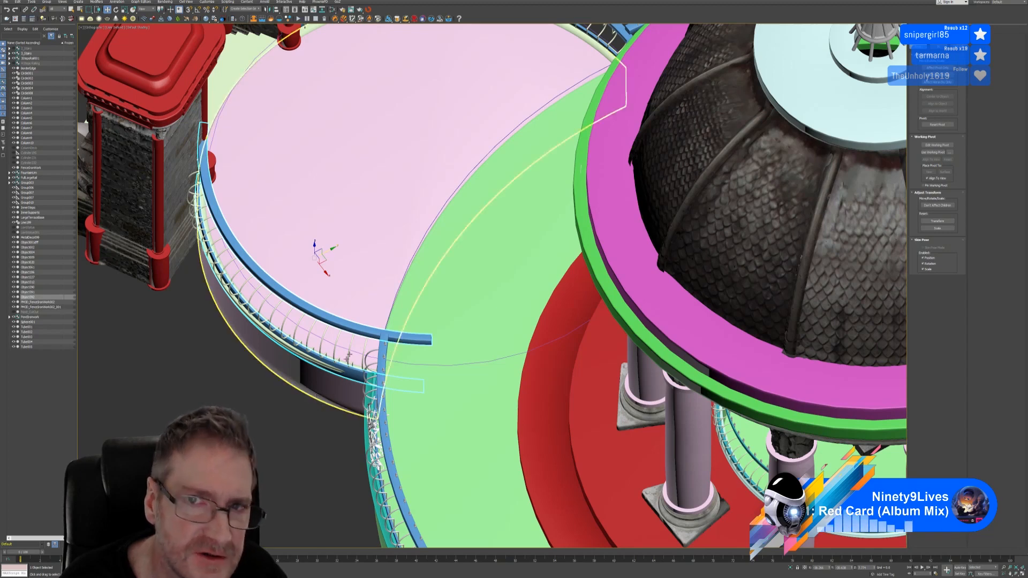
{"action": "scroll", "coordinate": [405, 234], "scroll_direction": "down", "scroll_amount": 3}
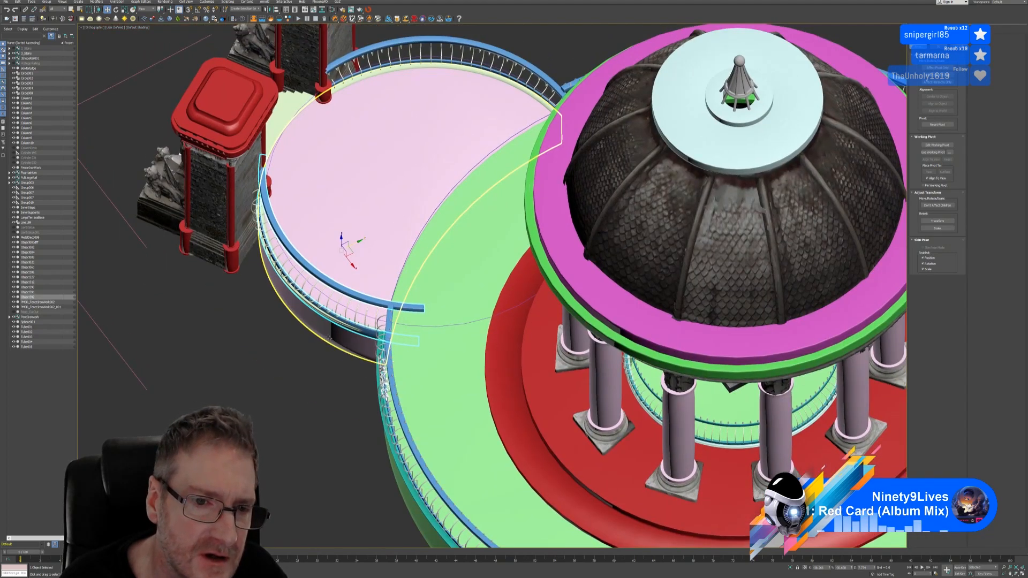
Add the opposite railing arc to the selection and try isolating both arcs together with the pink platform
{"action": "left_click", "coordinate": [319, 329], "text": "ctrl"}
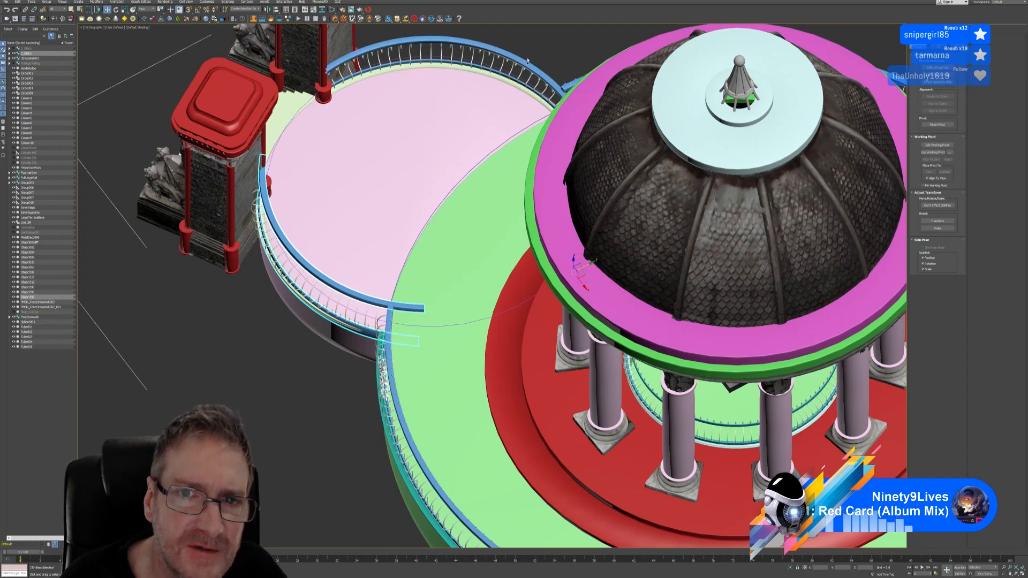
{"action": "left_click", "coordinate": [558, 100], "text": "ctrl"}
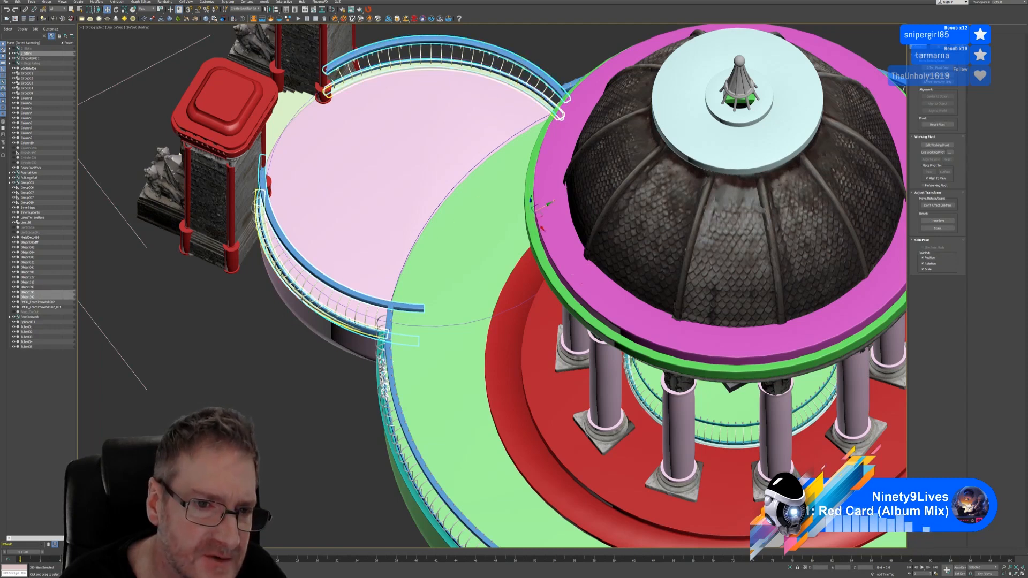
{"action": "left_click", "coordinate": [478, 94], "text": "ctrl"}
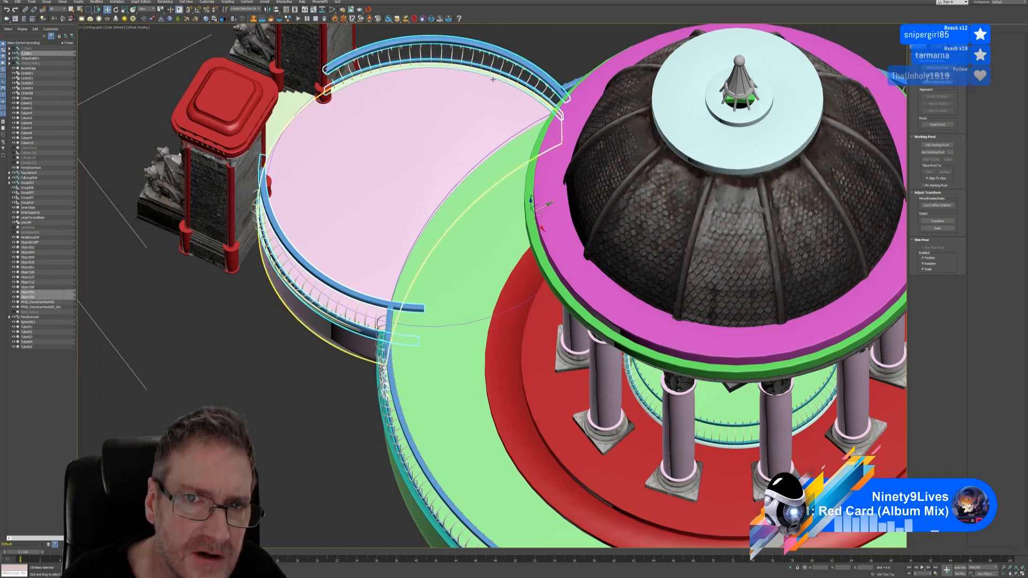
{"action": "key", "text": "alt+q"}
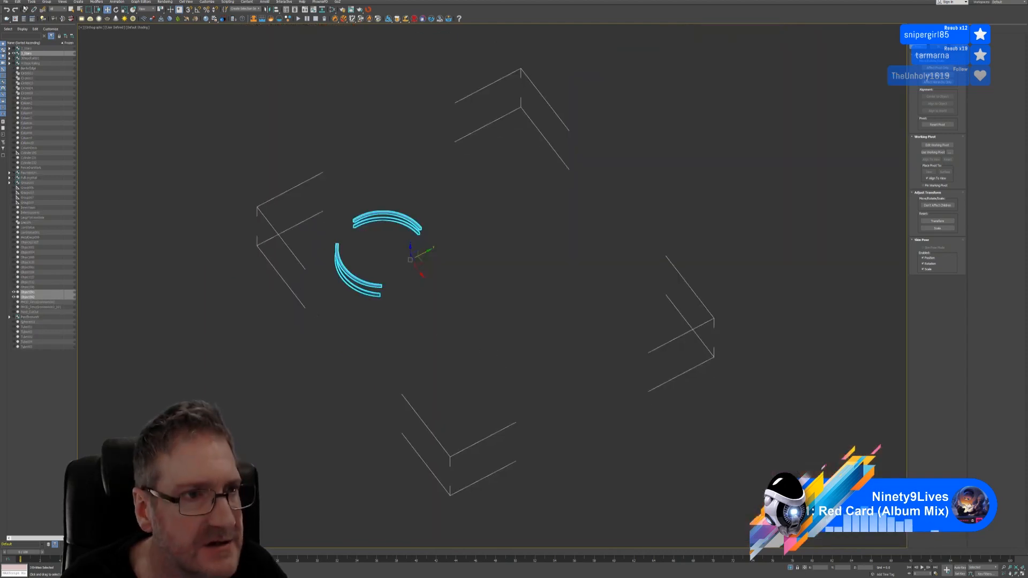
{"action": "key", "text": "alt+q"}
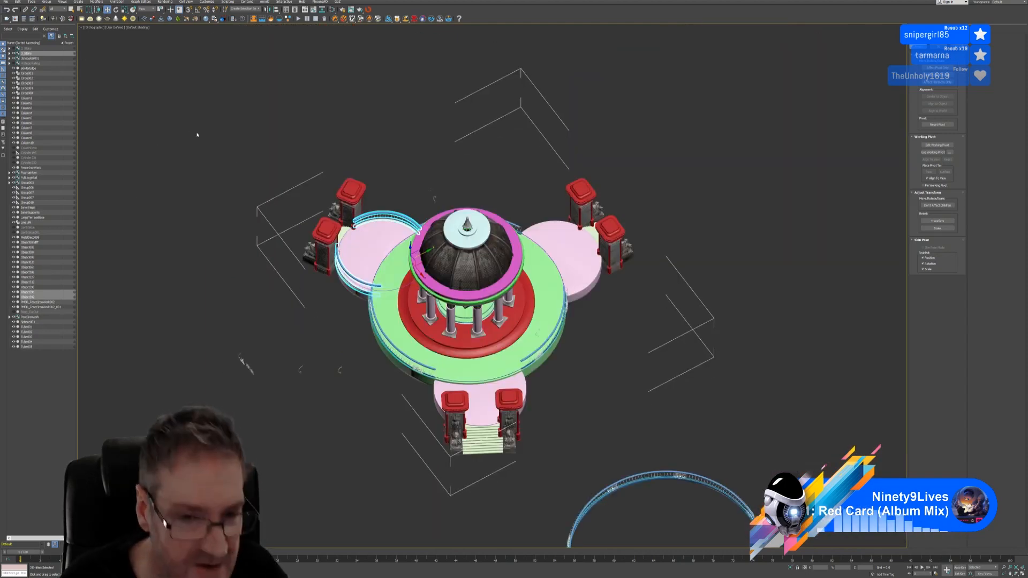
Add the pink platform to the selection, isolate it with both railing arcs, and clear the selection
{"action": "scroll", "coordinate": [357, 257], "scroll_direction": "up", "scroll_amount": 8}
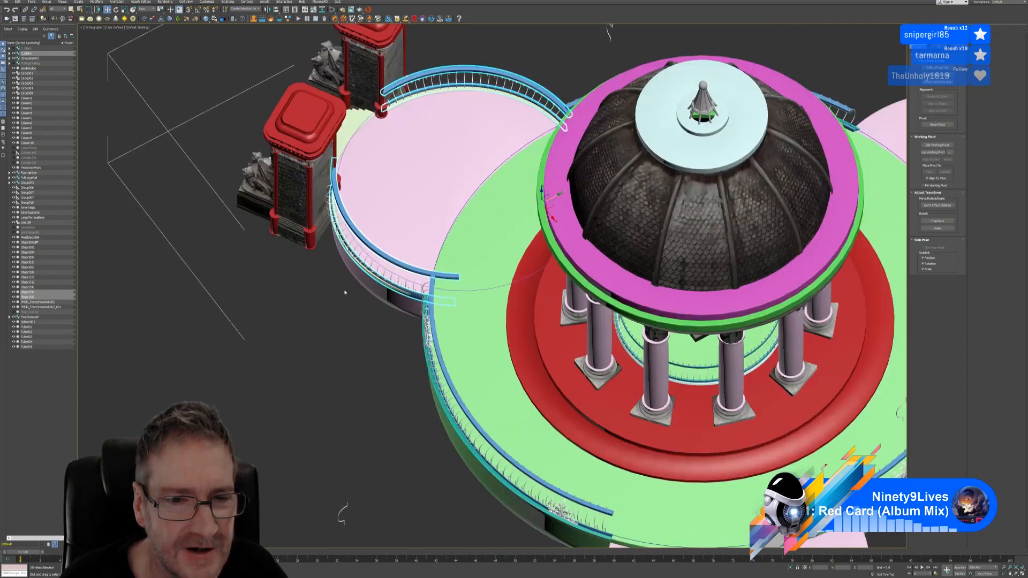
{"action": "left_click", "coordinate": [351, 286]}
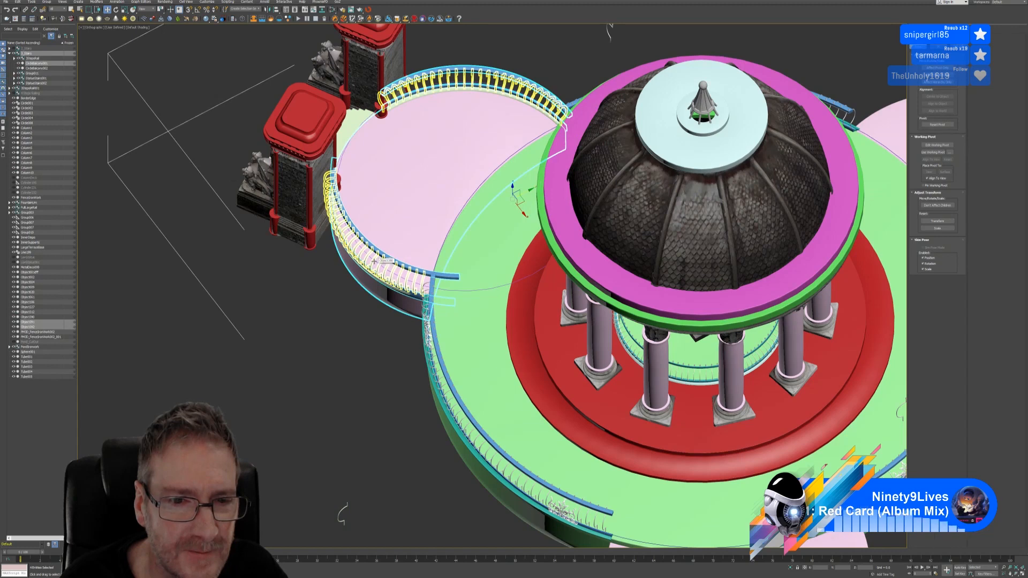
{"action": "left_click", "coordinate": [389, 285], "text": "ctrl"}
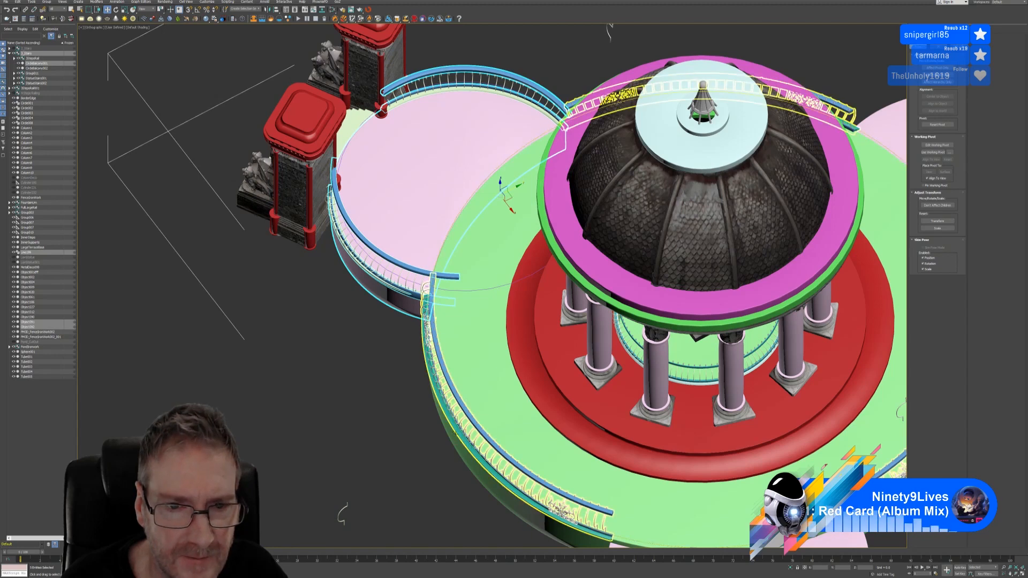
{"action": "left_click", "coordinate": [790, 568]}
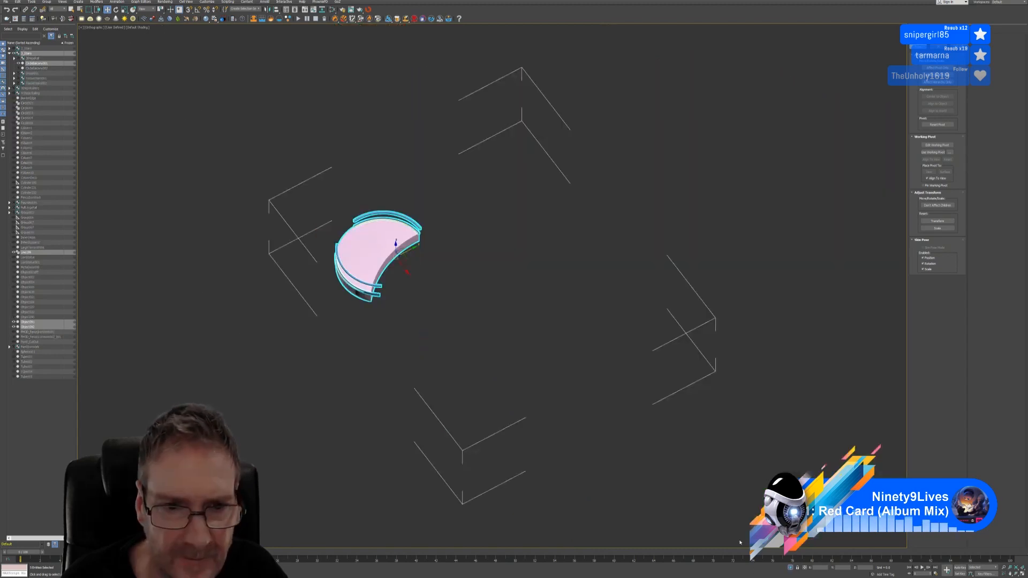
{"action": "left_click", "coordinate": [345, 348]}
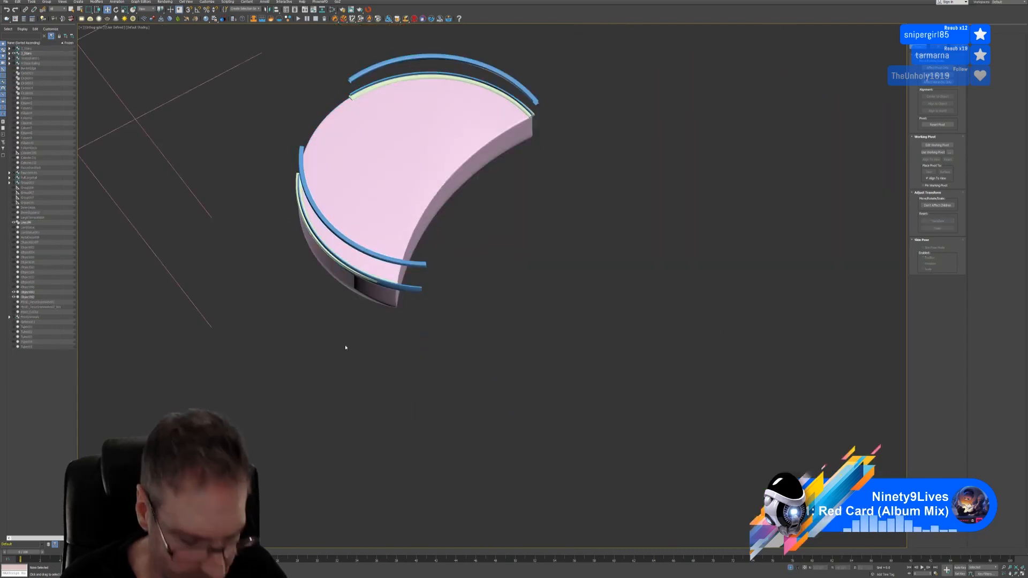
Select the mirrored arc and shift it slightly along its horizontal axes to follow the isolated platform's edge from above
{"action": "middle_click_drag", "start_coordinate": [403, 307], "coordinate": [262, 284], "text": "alt"}
{"action": "scroll", "coordinate": [273, 289], "scroll_direction": "up", "scroll_amount": 8}
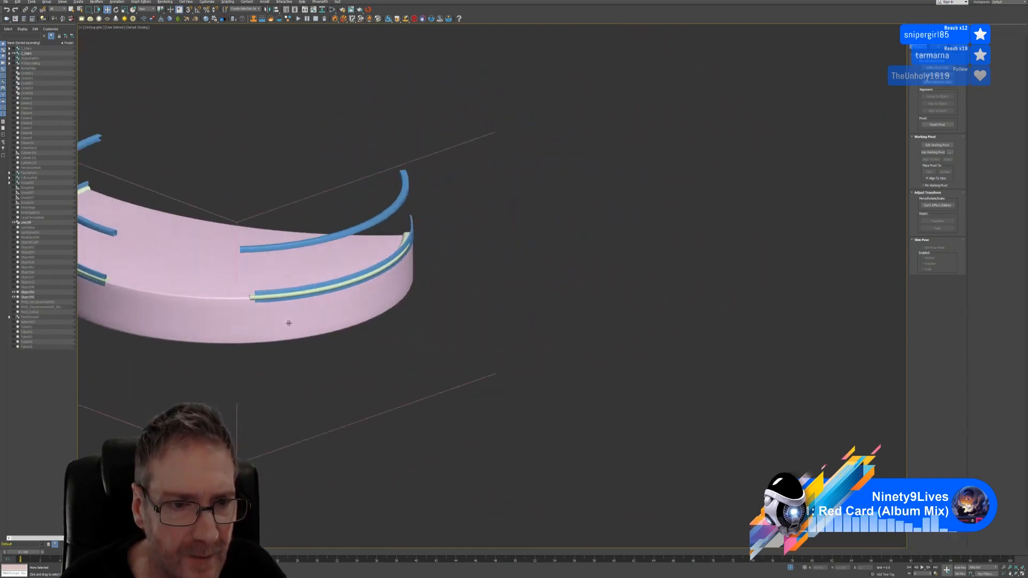
{"action": "middle_click_drag", "start_coordinate": [285, 334], "coordinate": [477, 249], "text": "alt"}
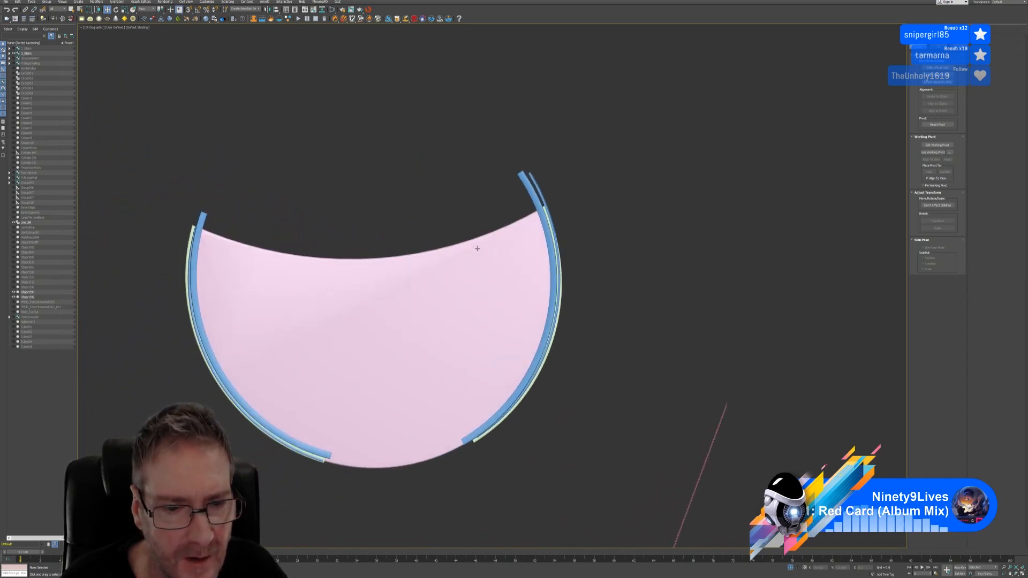
{"action": "left_click", "coordinate": [473, 436]}
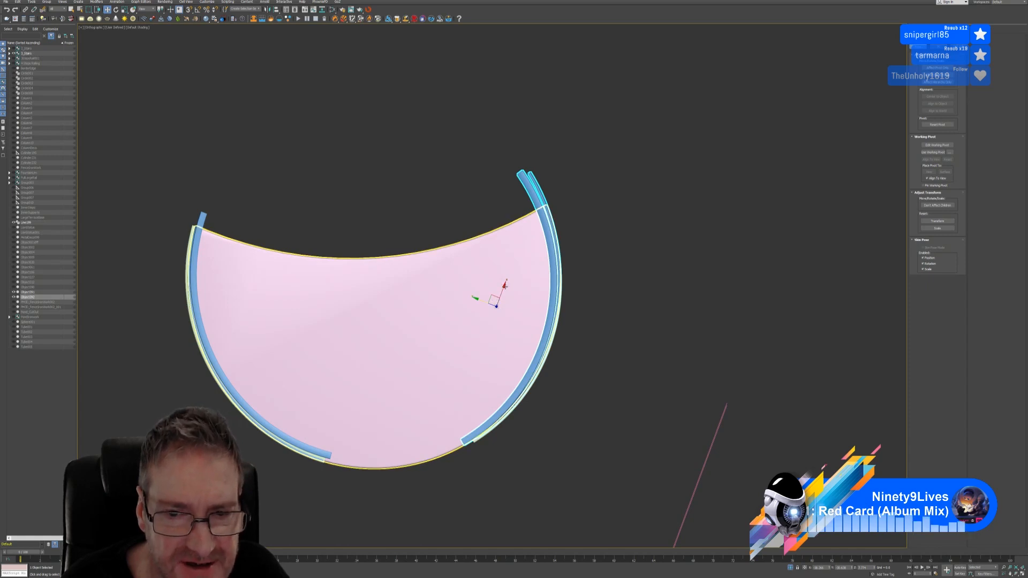
{"action": "left_click_drag", "start_coordinate": [504, 285], "coordinate": [476, 304]}
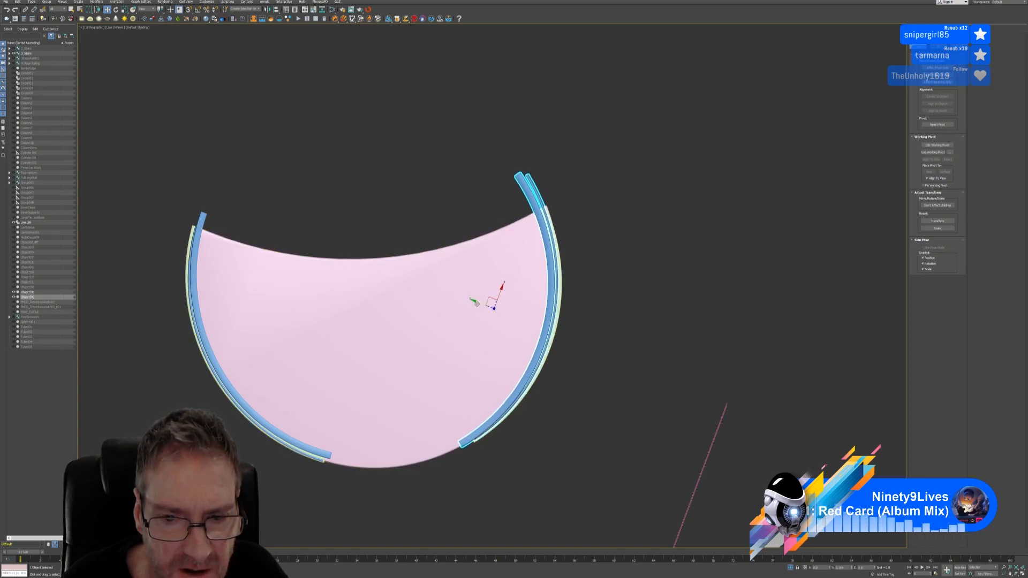
Display the multi-viewport layout and show the isolated platform and rails from a low side angle in the perspective view
{"action": "left_click", "coordinate": [1021, 574]}
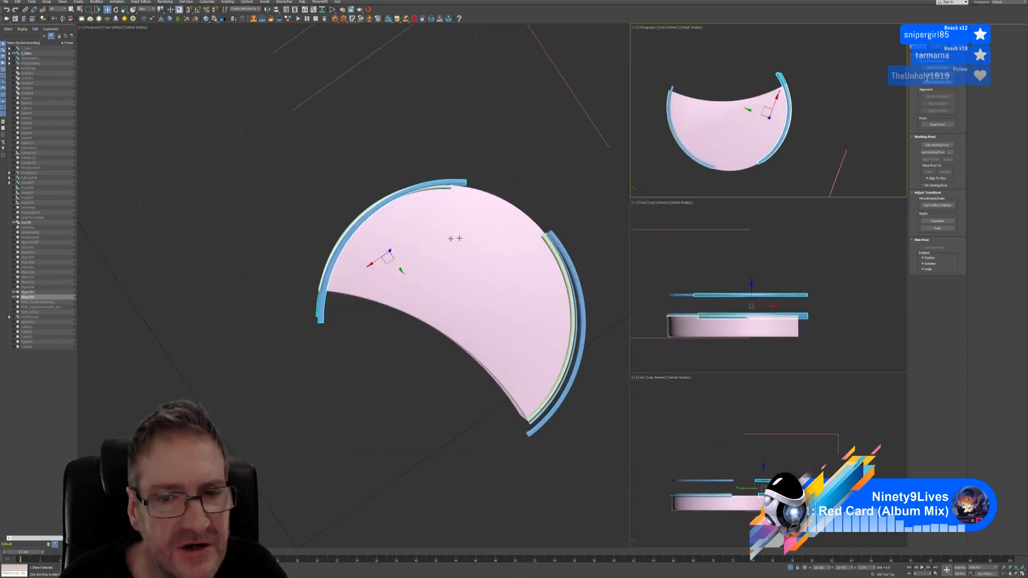
{"action": "mouse_move", "coordinate": [413, 144]}
{"action": "middle_mouse_down", "text": "alt"}
{"action": "mouse_move", "coordinate": [386, 119]}
{"action": "mouse_move", "coordinate": [407, 140]}
{"action": "middle_mouse_up", "text": "alt"}
{"action": "middle_click_drag", "start_coordinate": [524, 250], "coordinate": [432, 225], "text": "alt"}
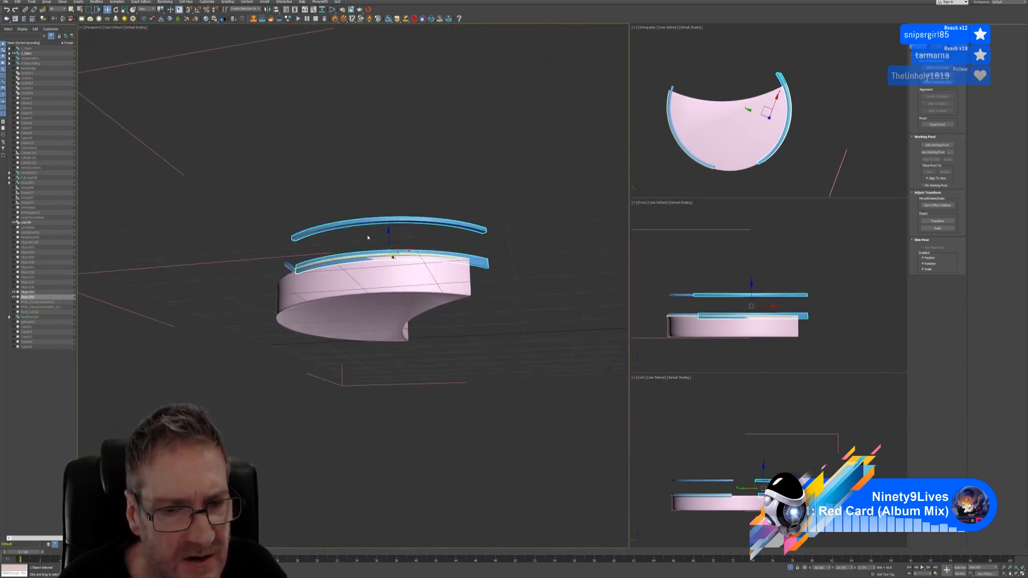
{"action": "scroll", "coordinate": [370, 242], "scroll_direction": "up", "scroll_amount": 2}
{"action": "mouse_move", "coordinate": [496, 392]}
{"action": "middle_mouse_down", "text": "alt"}
{"action": "mouse_move", "coordinate": [506, 382]}
{"action": "mouse_move", "coordinate": [544, 390]}
{"action": "mouse_move", "coordinate": [459, 390]}
{"action": "mouse_move", "coordinate": [448, 409]}
{"action": "mouse_move", "coordinate": [534, 407]}
{"action": "mouse_move", "coordinate": [514, 391]}
{"action": "middle_mouse_up", "text": "alt"}
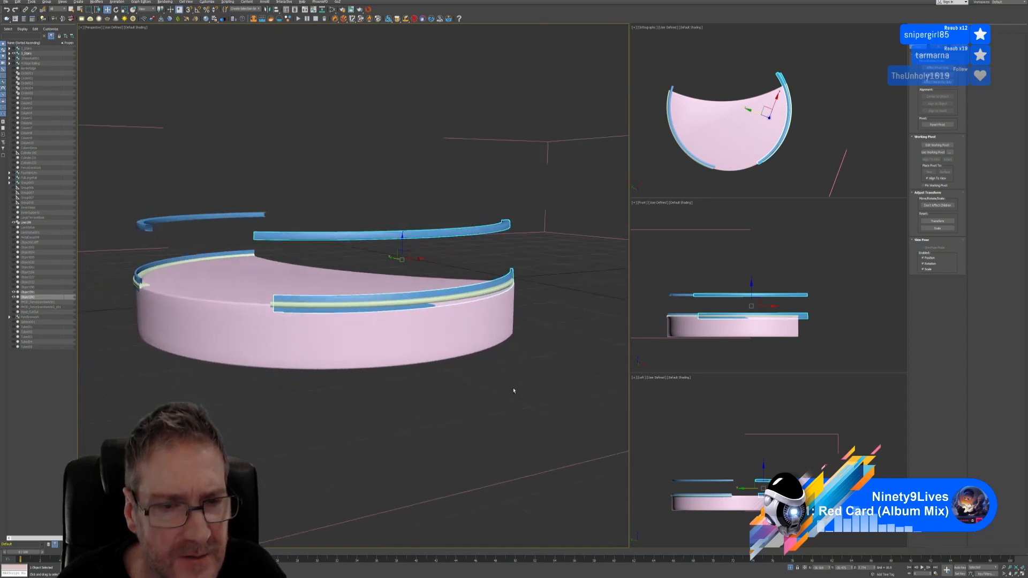
Rotate the mirrored arc slightly around its vertical axis to match the platform's curve, then return to the Move tool
{"action": "left_click", "coordinate": [116, 9]}
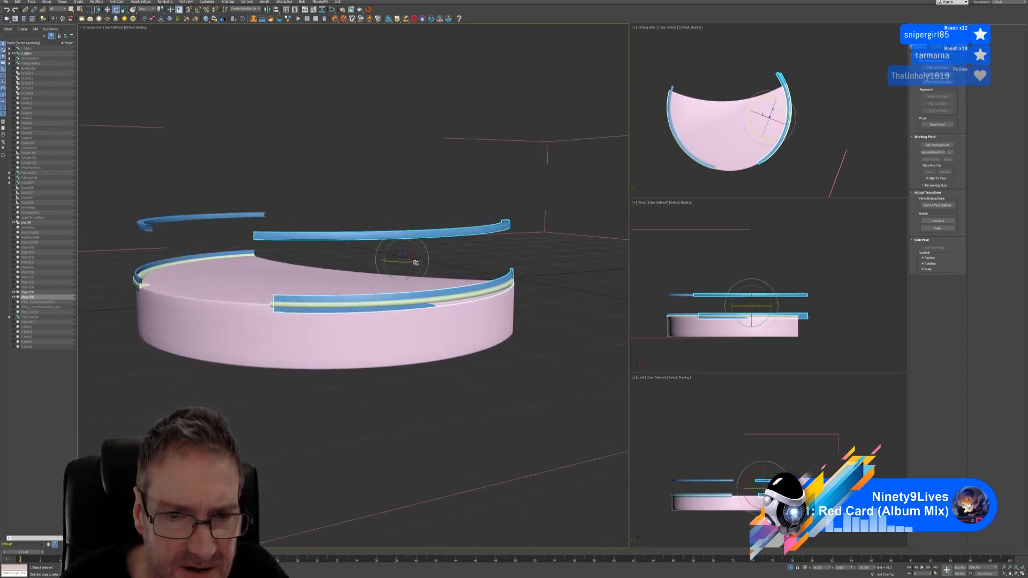
{"action": "left_click_drag", "start_coordinate": [406, 261], "coordinate": [405, 263]}
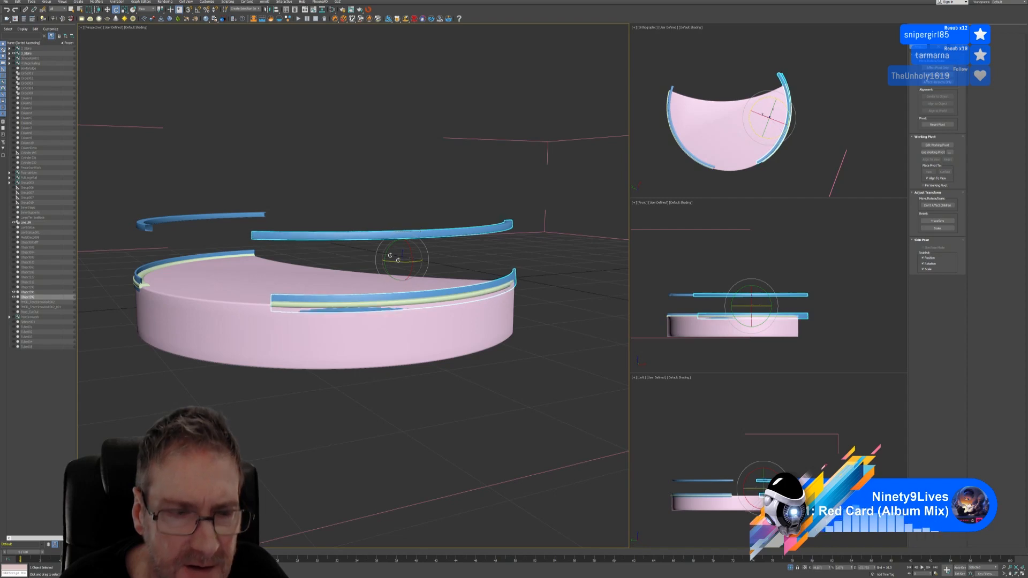
{"action": "left_click", "coordinate": [107, 10]}
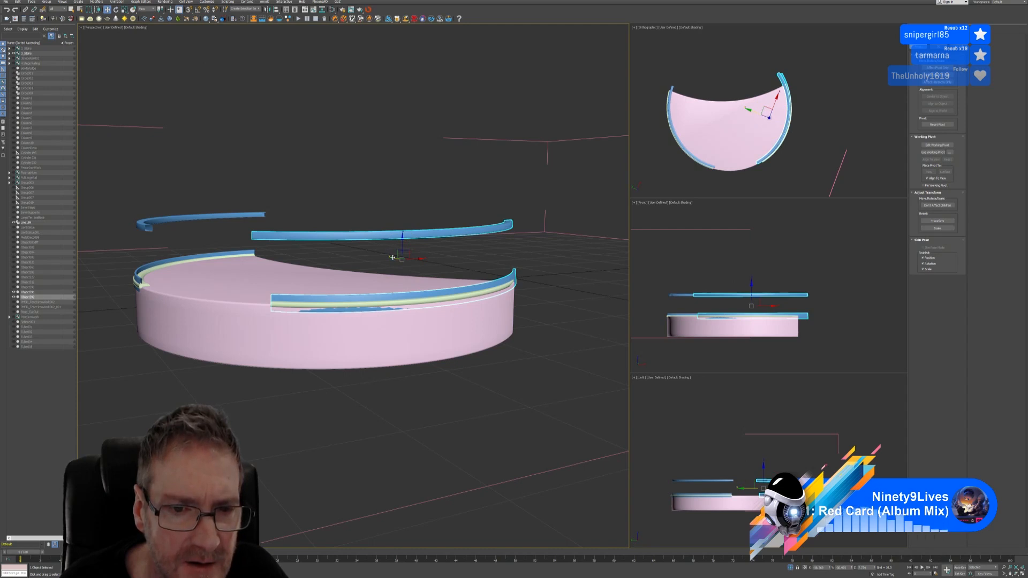
Nudge the mirrored railing arc horizontally and rotate it slightly around its vertical axis to follow the platform's curved edge
{"action": "left_click_drag", "start_coordinate": [392, 258], "coordinate": [393, 257]}
{"action": "middle_click_drag", "start_coordinate": [394, 259], "coordinate": [506, 382], "text": "alt"}
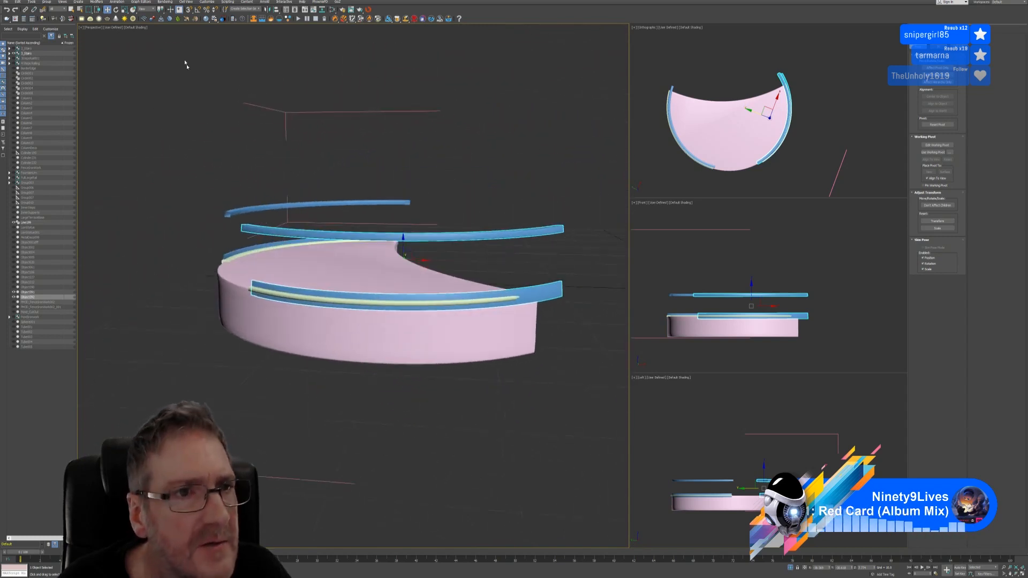
{"action": "key", "text": "e"}
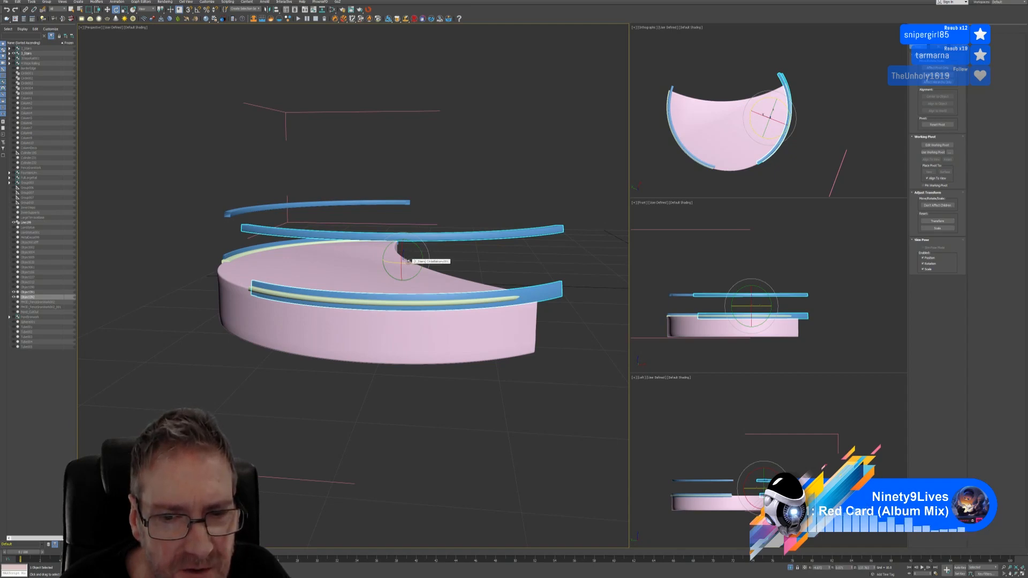
{"action": "left_click_drag", "start_coordinate": [408, 262], "coordinate": [409, 262]}
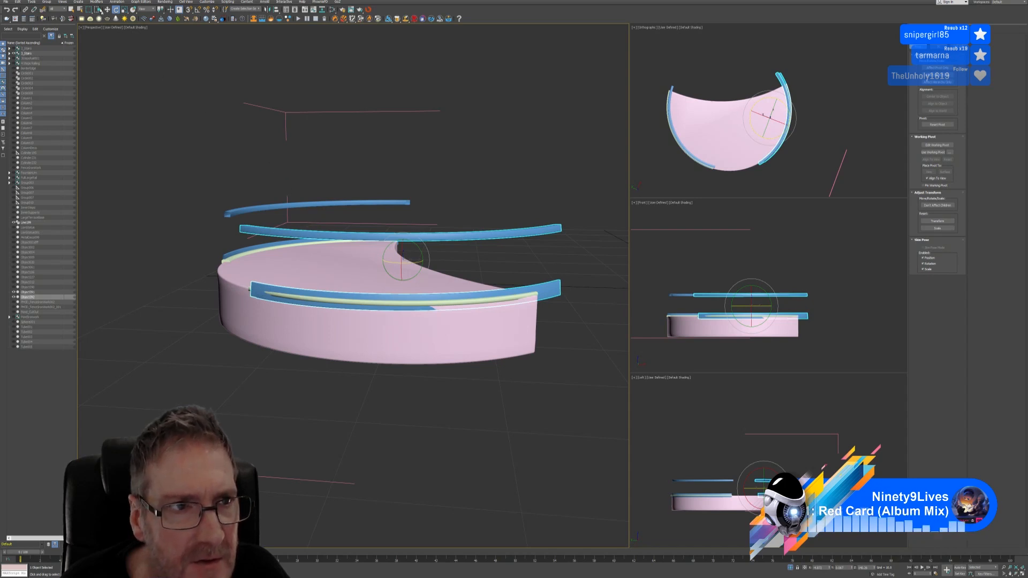
Move the mirrored arc slightly along its X axis toward the platform edge
{"action": "left_click", "coordinate": [108, 9]}
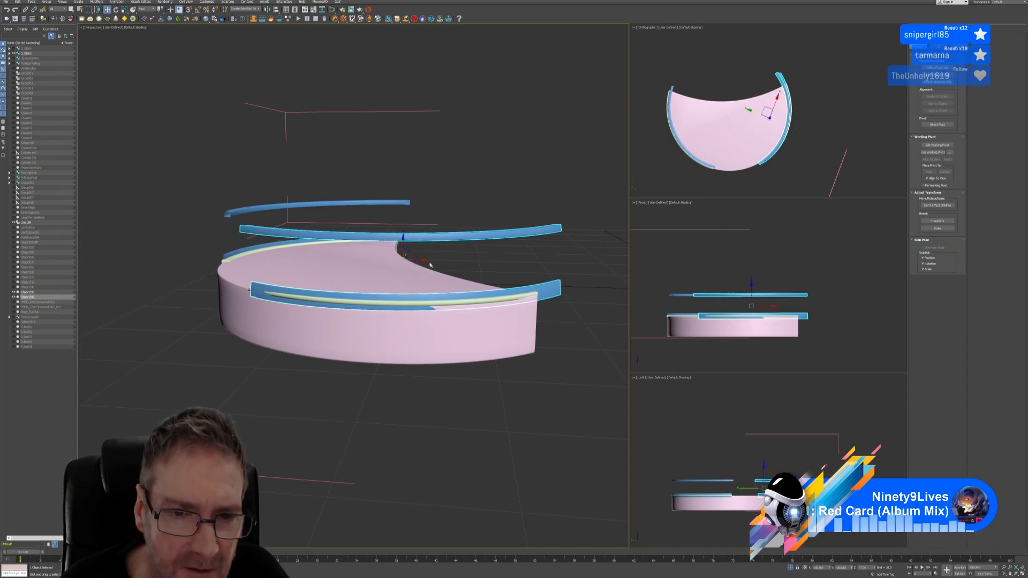
{"action": "left_click_drag", "start_coordinate": [423, 260], "coordinate": [416, 260]}
{"action": "middle_click_drag", "start_coordinate": [416, 261], "coordinate": [355, 196], "text": "alt"}
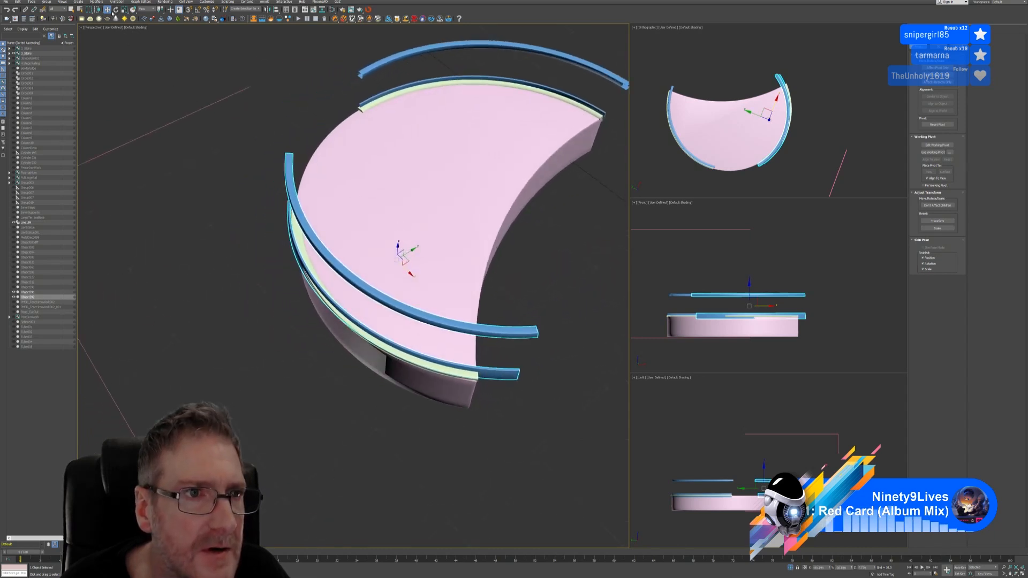
Rotate the mirrored arc a few degrees around its vertical axis to match the platform rim, and return to the Move tool
{"action": "key", "text": "e"}
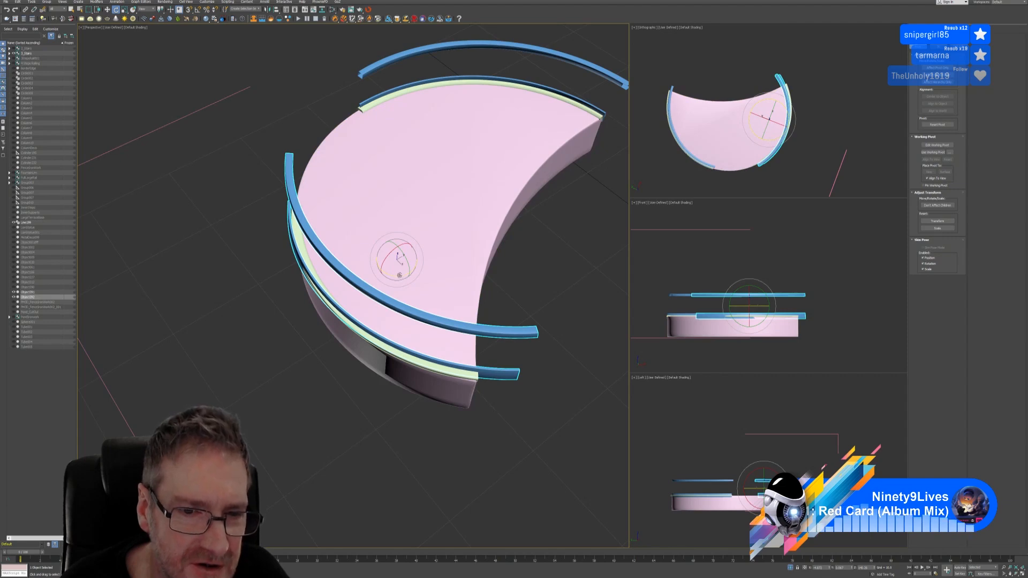
{"action": "left_click_drag", "start_coordinate": [403, 277], "coordinate": [397, 277]}
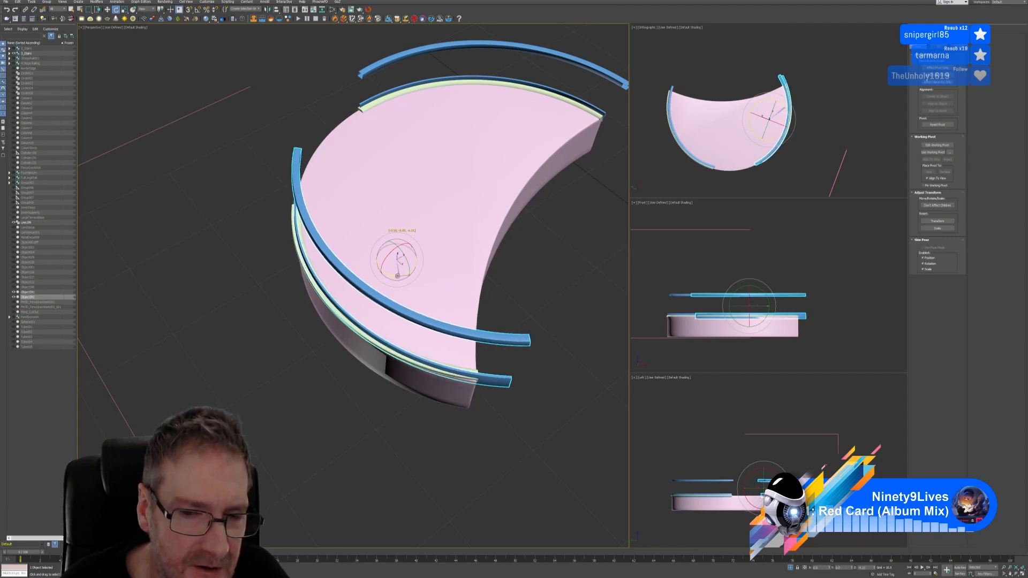
{"action": "left_click_drag", "start_coordinate": [397, 276], "coordinate": [397, 276]}
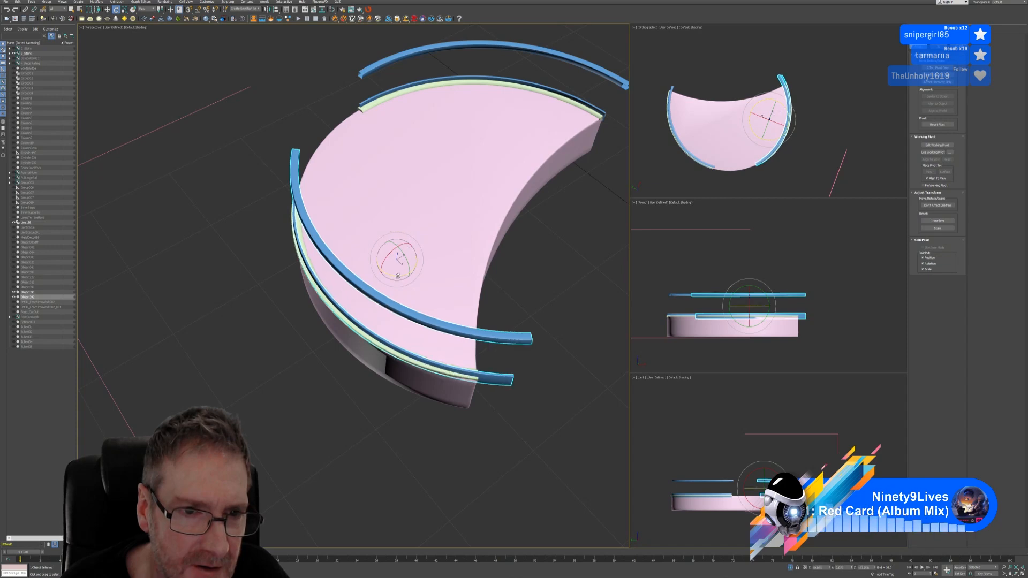
{"action": "left_click", "coordinate": [108, 9]}
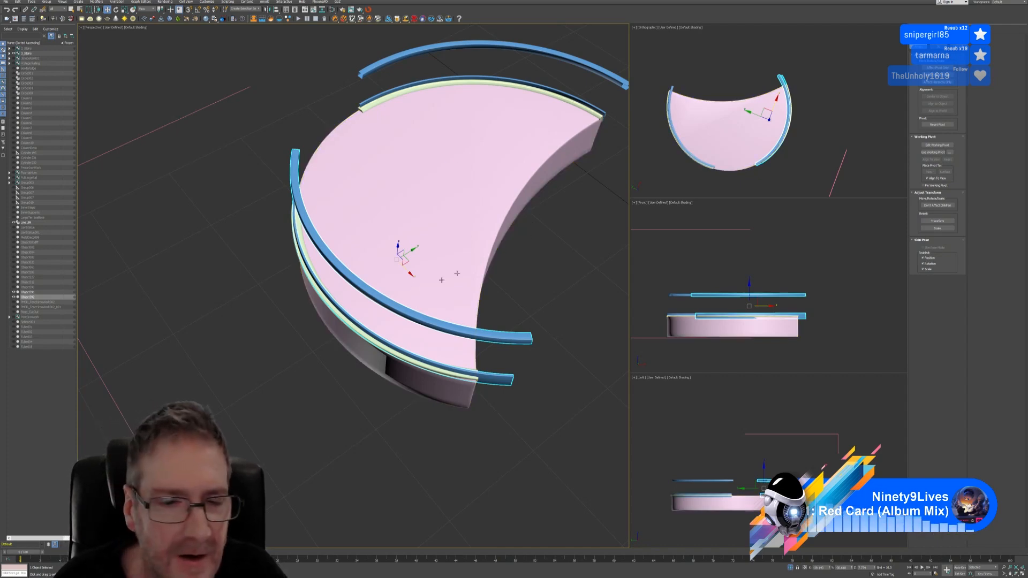
Shift the mirrored arc slightly along its Y axis so its lower rail sits against the platform's side
{"action": "middle_click_drag", "start_coordinate": [278, 317], "coordinate": [262, 291], "text": "alt"}
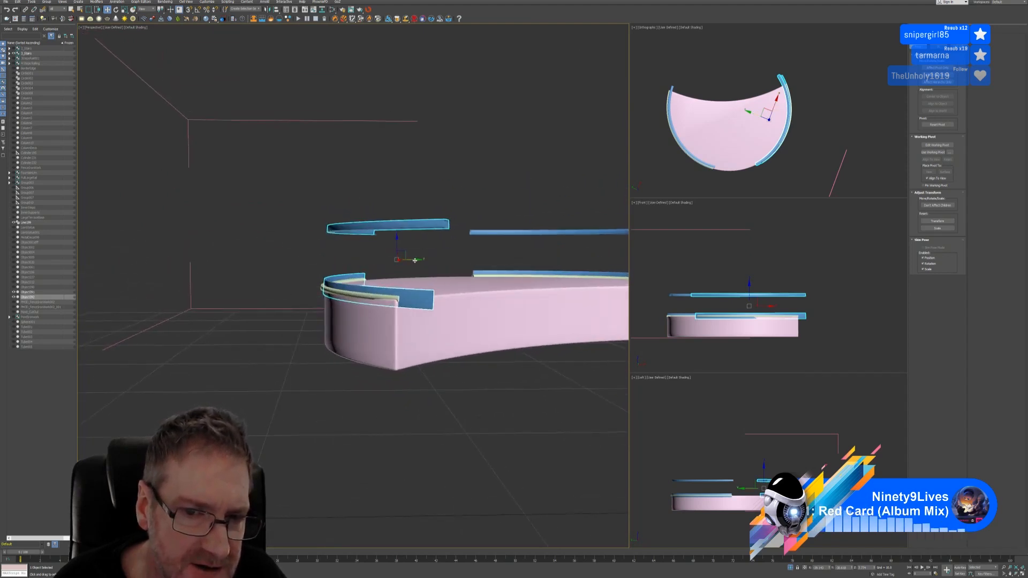
{"action": "left_click_drag", "start_coordinate": [415, 260], "coordinate": [413, 260]}
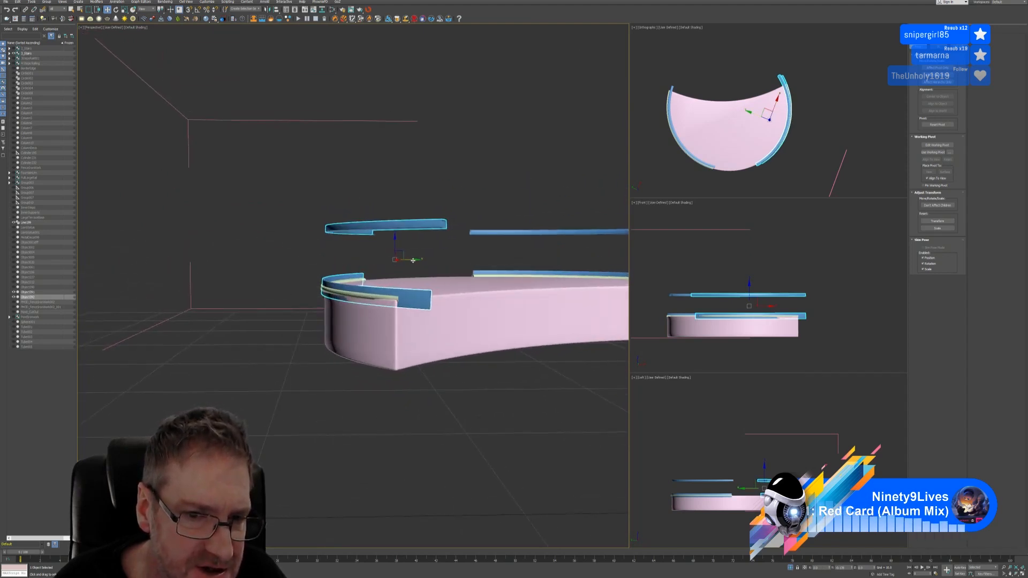
{"action": "mouse_move", "coordinate": [411, 261]}
{"action": "middle_mouse_down", "text": "alt"}
{"action": "mouse_move", "coordinate": [384, 312]}
{"action": "mouse_move", "coordinate": [402, 252]}
{"action": "middle_mouse_up", "text": "alt"}
{"action": "left_click_drag", "start_coordinate": [402, 252], "coordinate": [406, 251]}
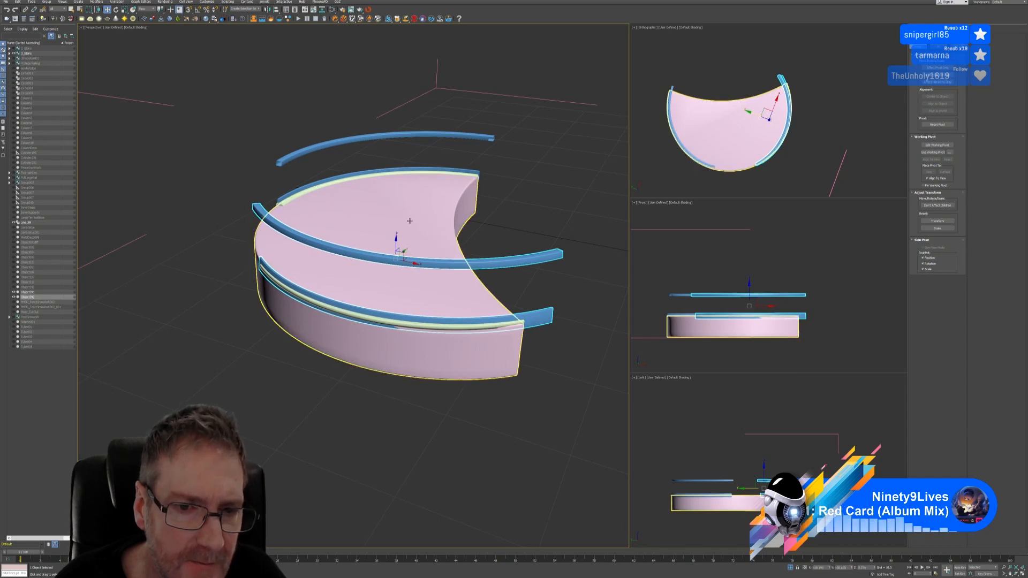
Fine-tune the mirrored arc's rotation around its vertical axis, and return to the Move tool
{"action": "left_click", "coordinate": [116, 9]}
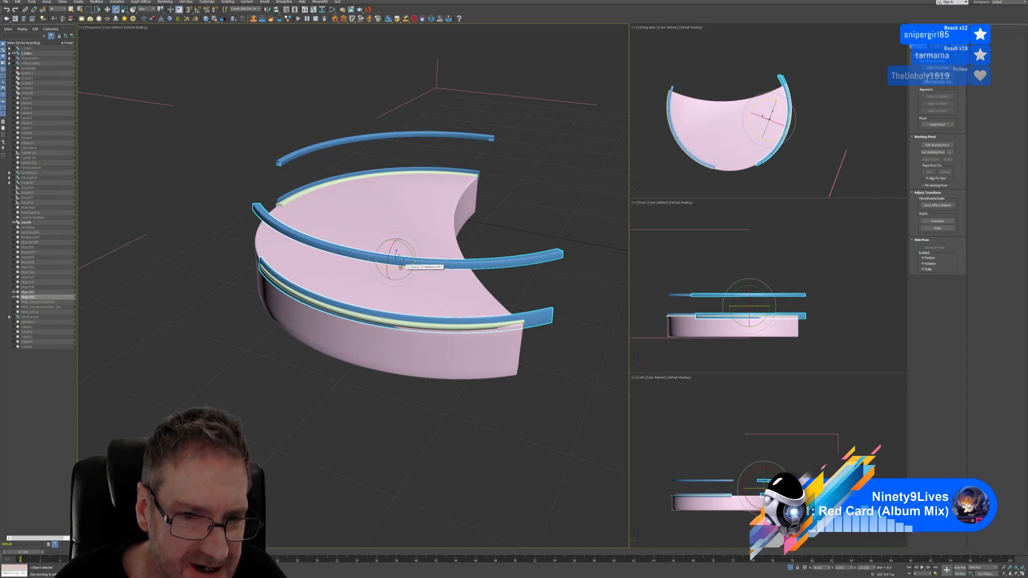
{"action": "left_click_drag", "start_coordinate": [400, 267], "coordinate": [400, 268]}
{"action": "middle_click_drag", "start_coordinate": [421, 398], "coordinate": [462, 407], "text": "alt"}
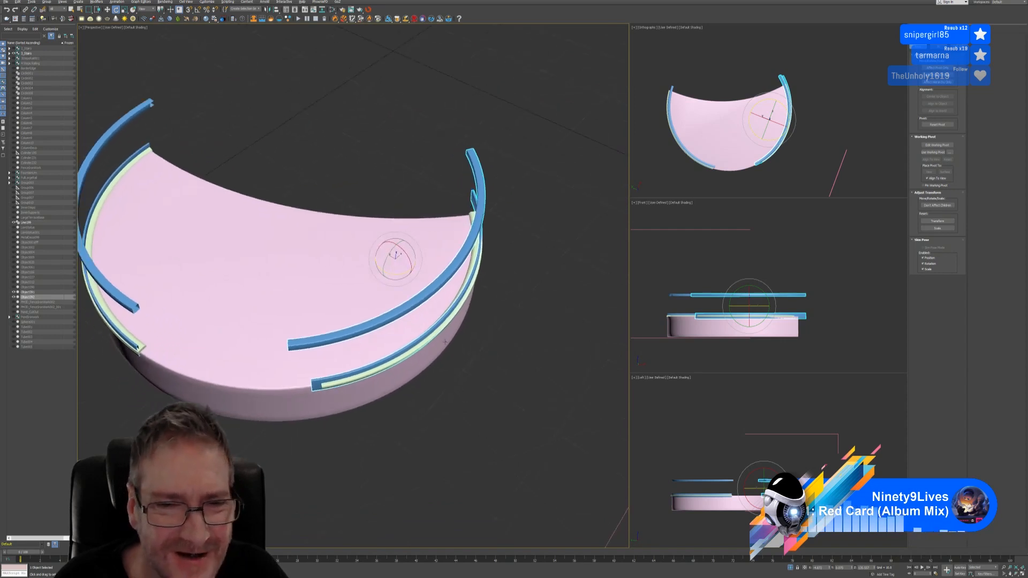
{"action": "left_click", "coordinate": [107, 10]}
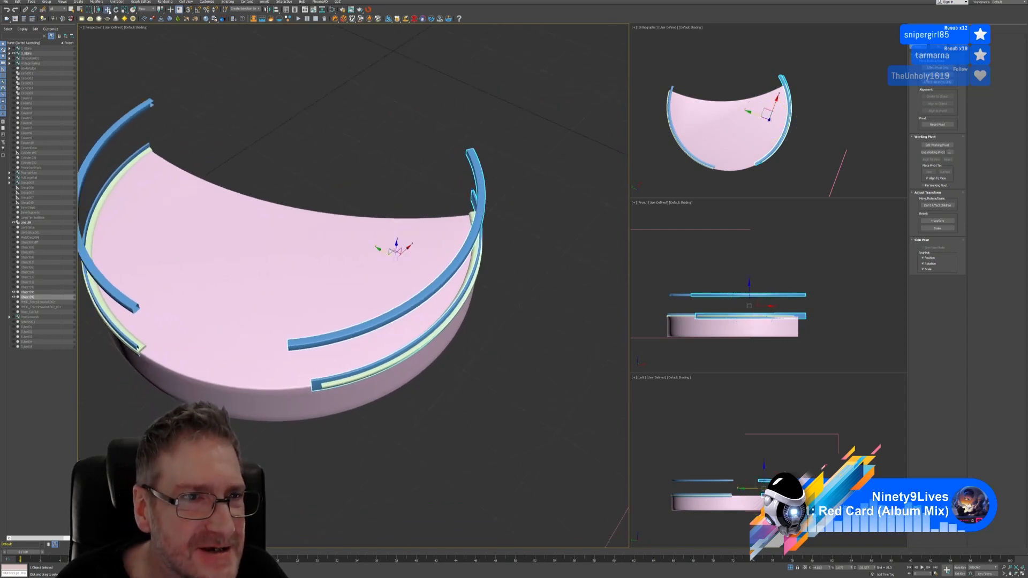
Select the pale green trim along both platform edges, center its pivot on the object, and activate the Rotate tool
{"action": "left_click", "coordinate": [473, 257]}
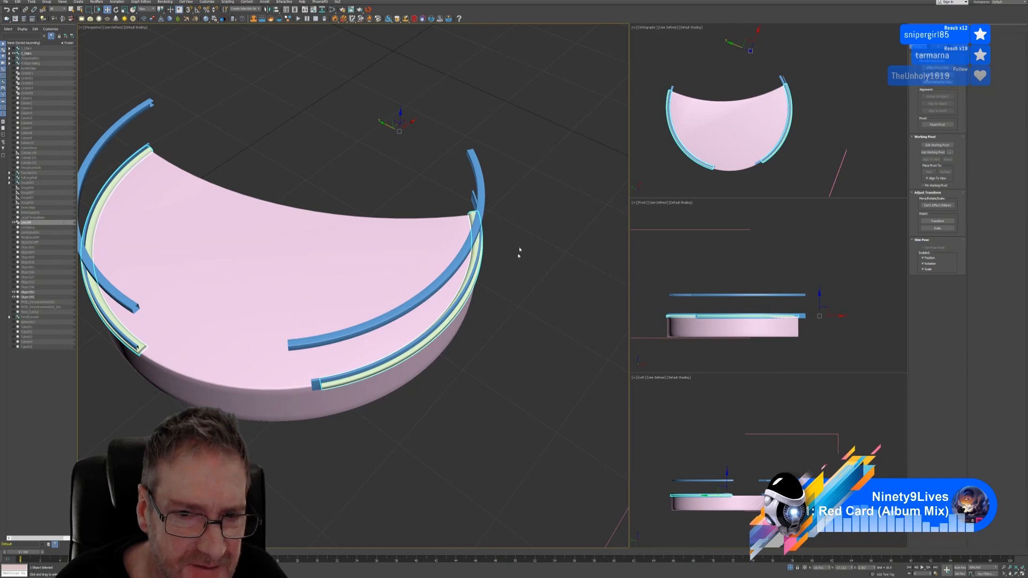
{"action": "middle_click_drag", "start_coordinate": [518, 249], "coordinate": [514, 235], "text": "alt"}
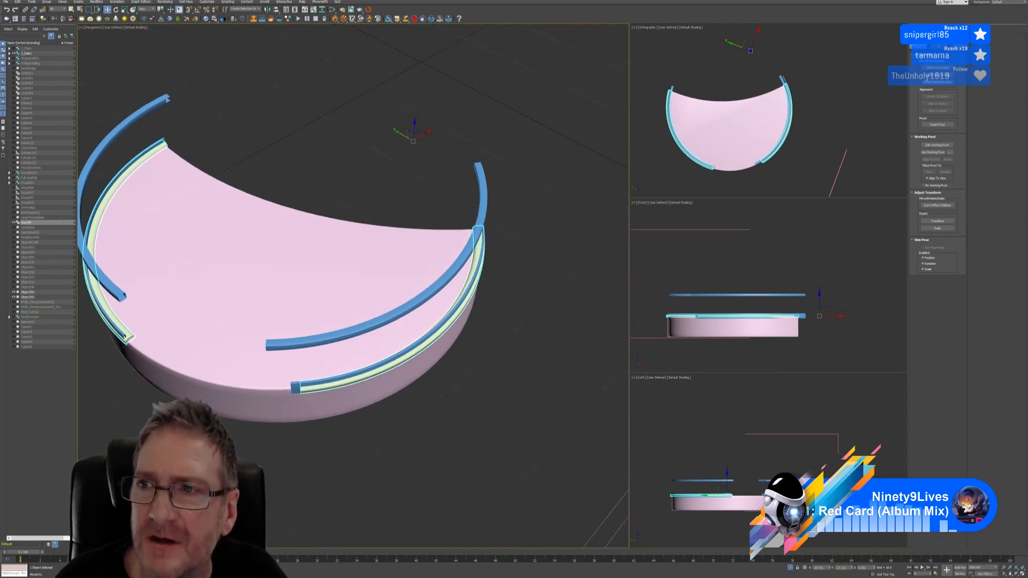
{"action": "left_click", "coordinate": [938, 68]}
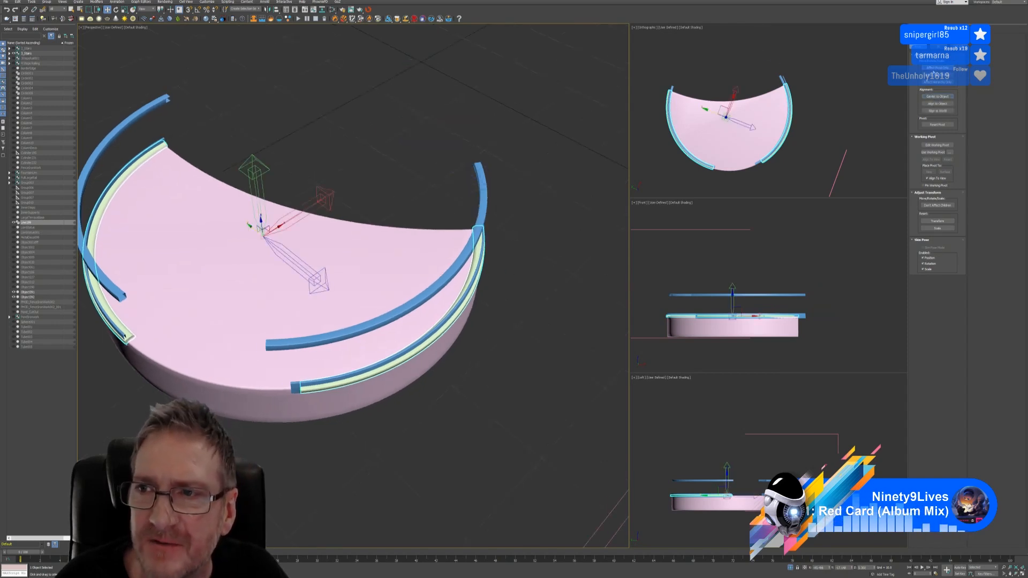
{"action": "left_click", "coordinate": [938, 68]}
{"action": "left_click", "coordinate": [116, 9]}
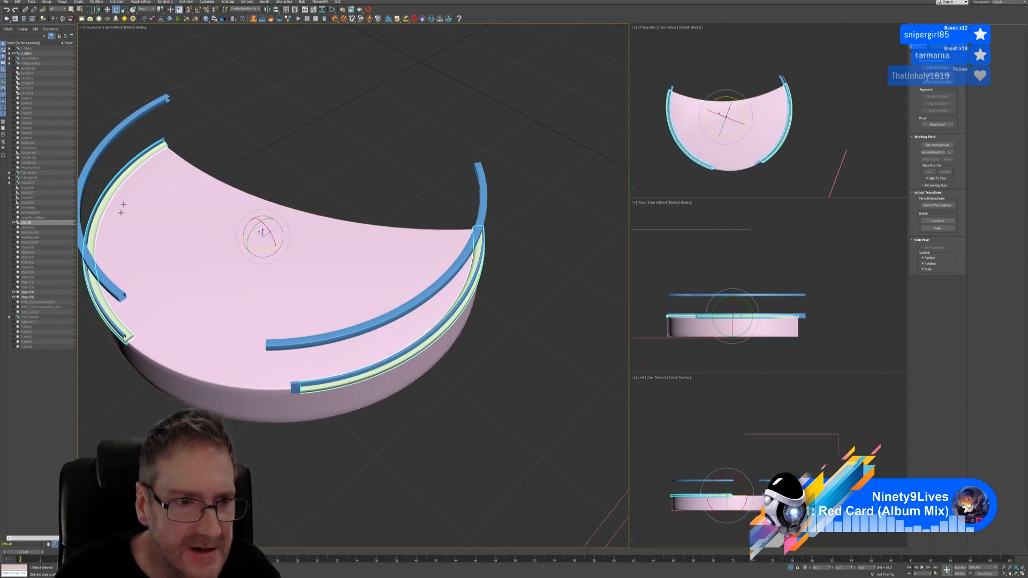
{"action": "middle_click_drag", "start_coordinate": [120, 202], "coordinate": [269, 161], "text": "alt"}
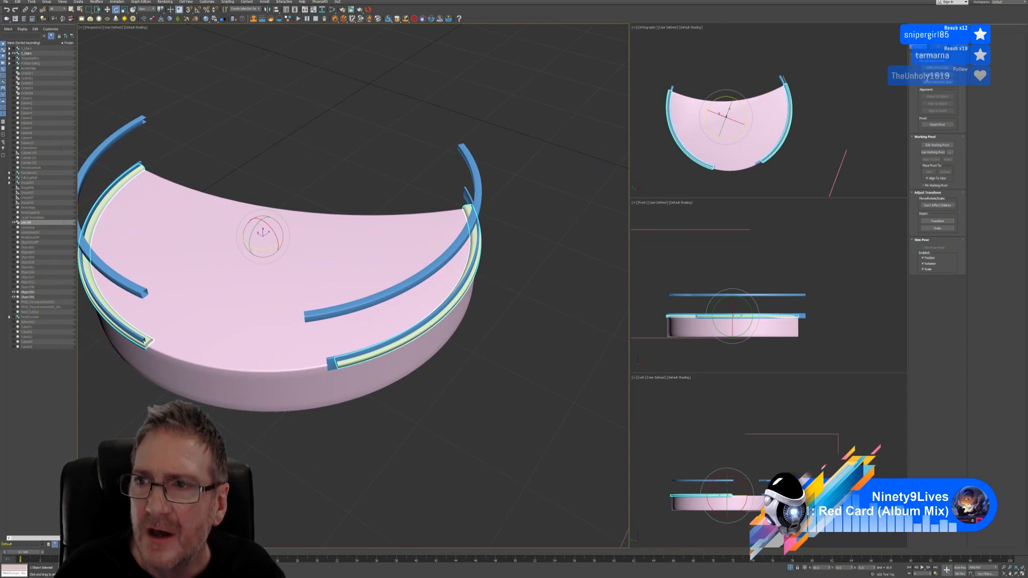
Detach the trim element beside the mirrored arc as a separate object in Edit Poly, and clear the selection
{"action": "left_click", "coordinate": [923, 28]}
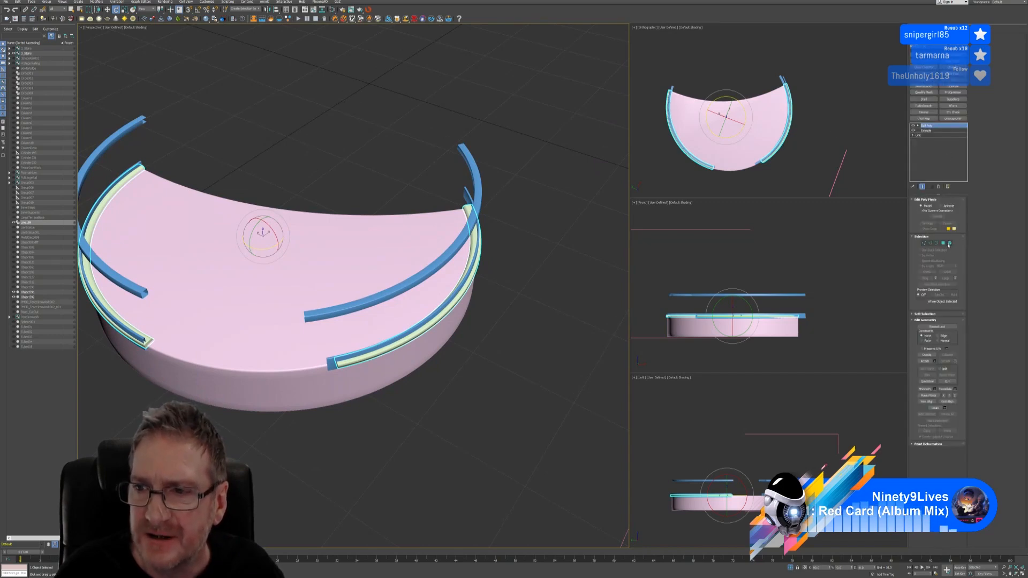
{"action": "left_click", "coordinate": [950, 243]}
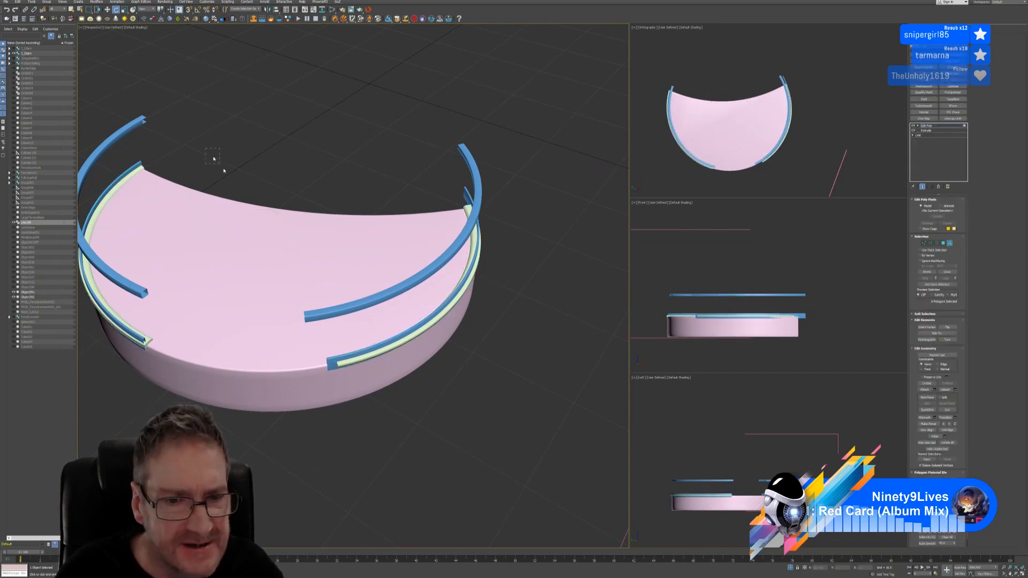
{"action": "left_click_drag", "start_coordinate": [224, 169], "coordinate": [527, 429]}
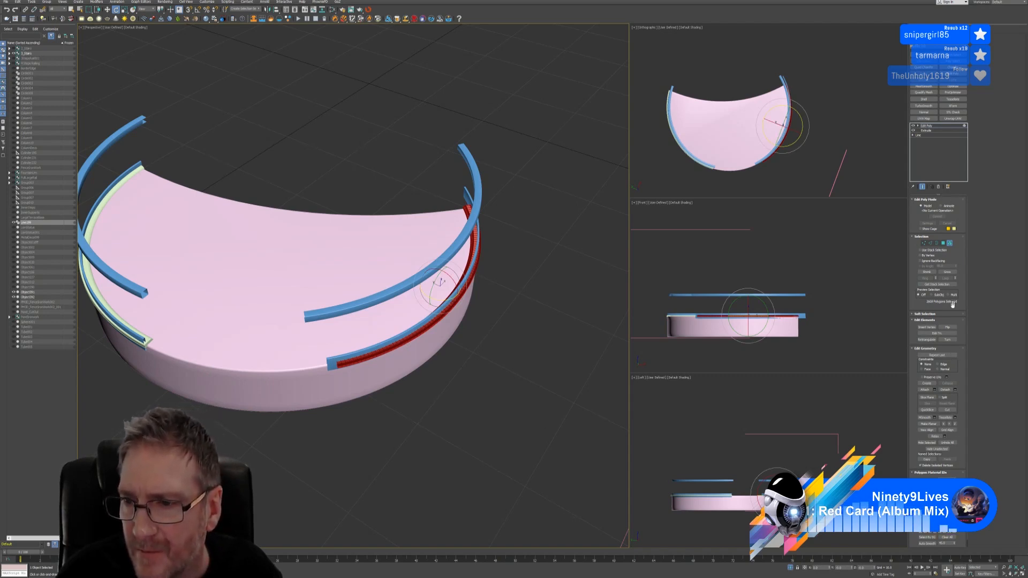
{"action": "left_click", "coordinate": [953, 390]}
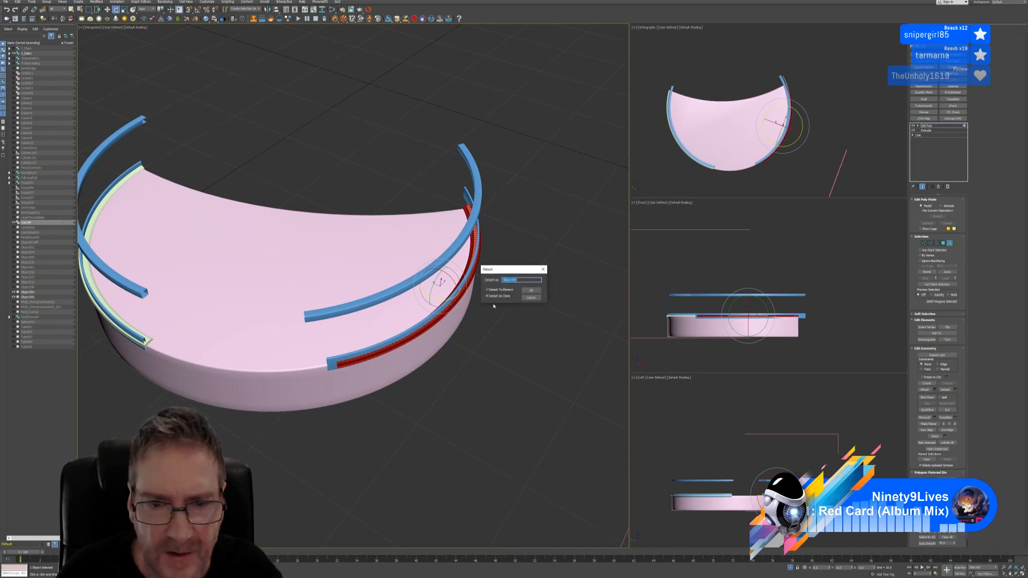
{"action": "left_click", "coordinate": [531, 290]}
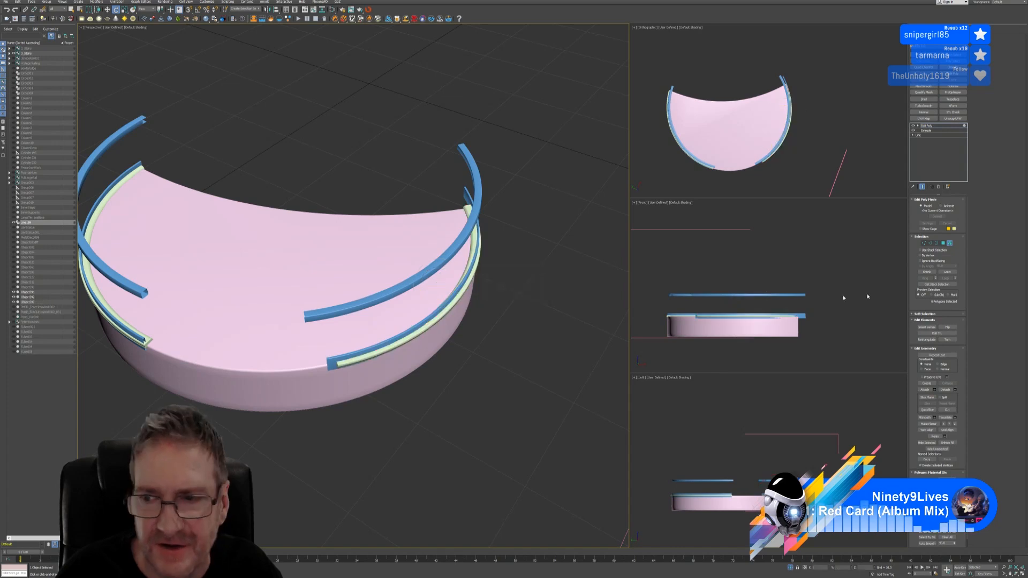
{"action": "left_click", "coordinate": [546, 332]}
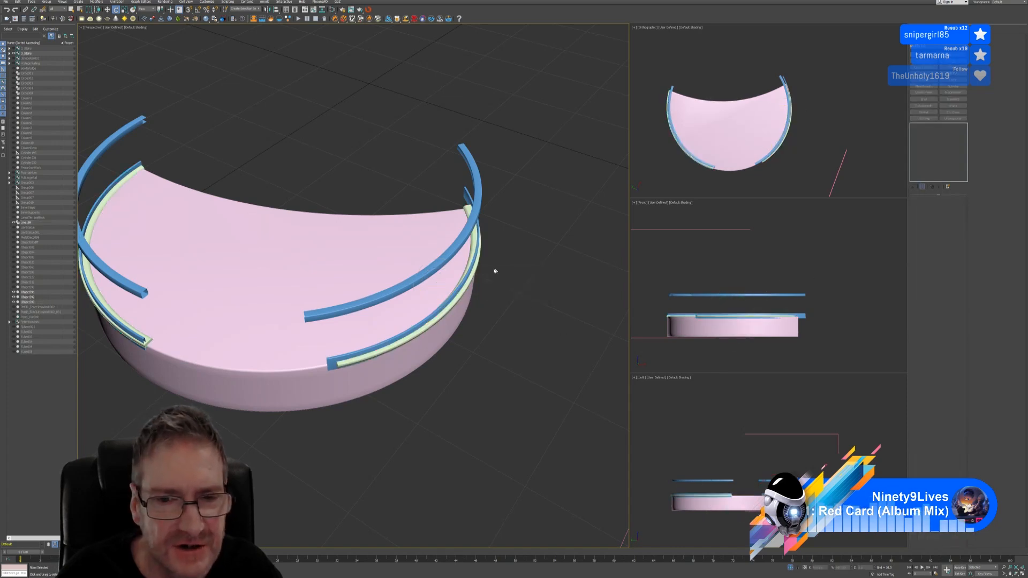
Select the detached trim strip and center its pivot on the object
{"action": "left_click", "coordinate": [474, 270]}
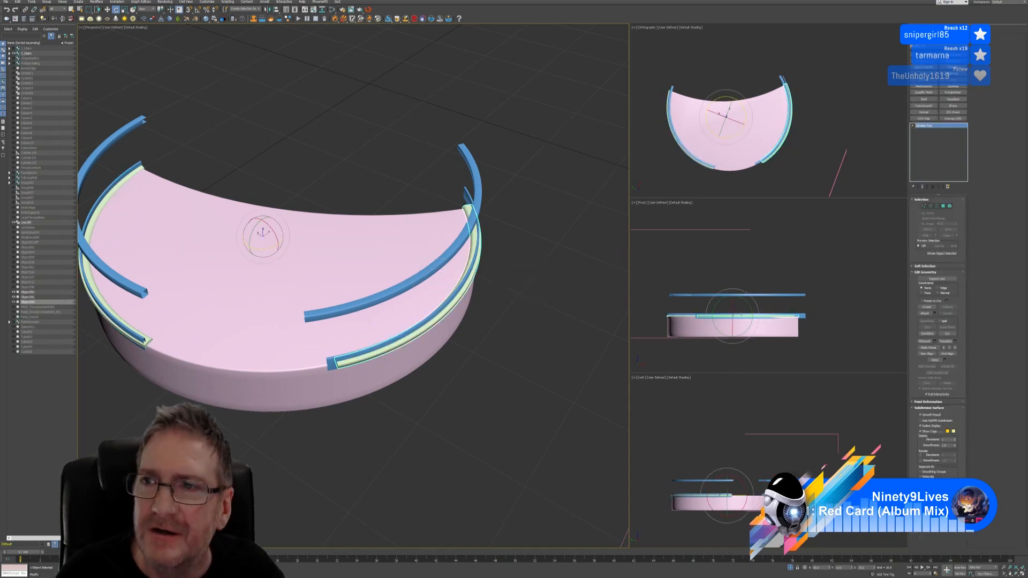
{"action": "left_click", "coordinate": [930, 32]}
{"action": "left_click", "coordinate": [937, 68]}
{"action": "left_click", "coordinate": [937, 96]}
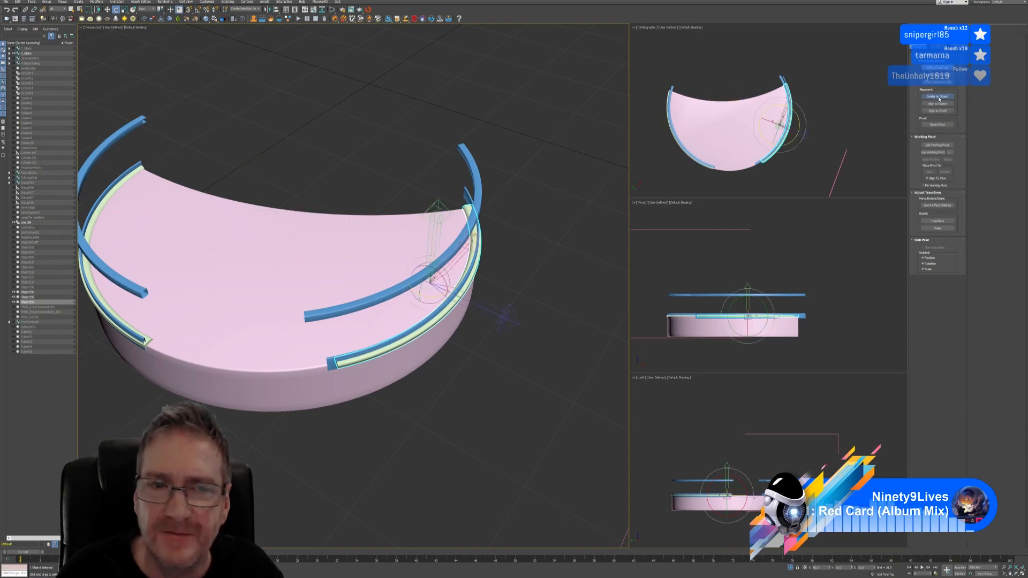
{"action": "left_click", "coordinate": [937, 68]}
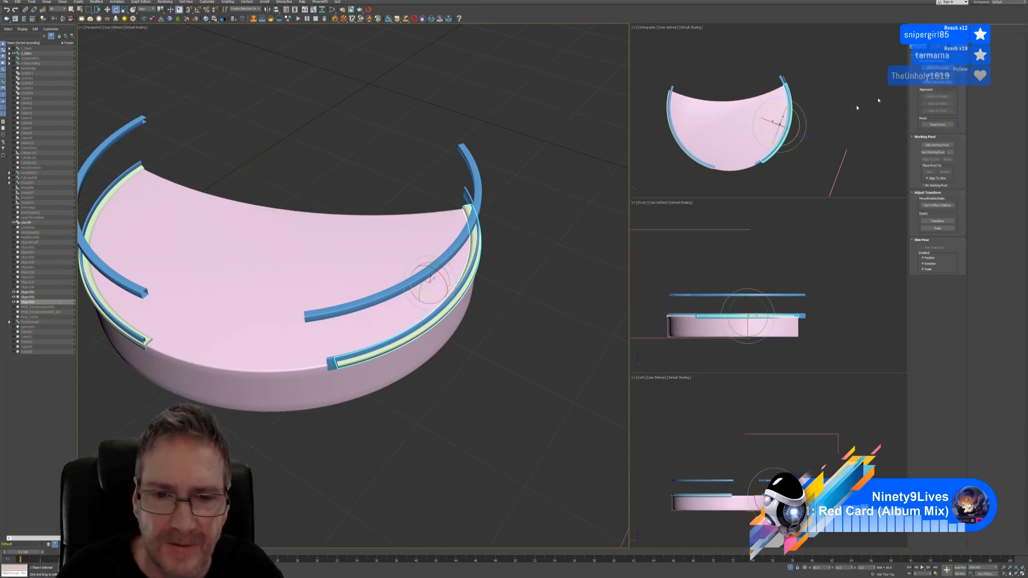
Rotate the detached trim strip slightly around its vertical axis to line it up with the platform edge and lower rail
{"action": "middle_click_drag", "start_coordinate": [518, 190], "coordinate": [423, 293], "text": "alt"}
{"action": "scroll", "coordinate": [423, 293], "scroll_direction": "up", "scroll_amount": 2}
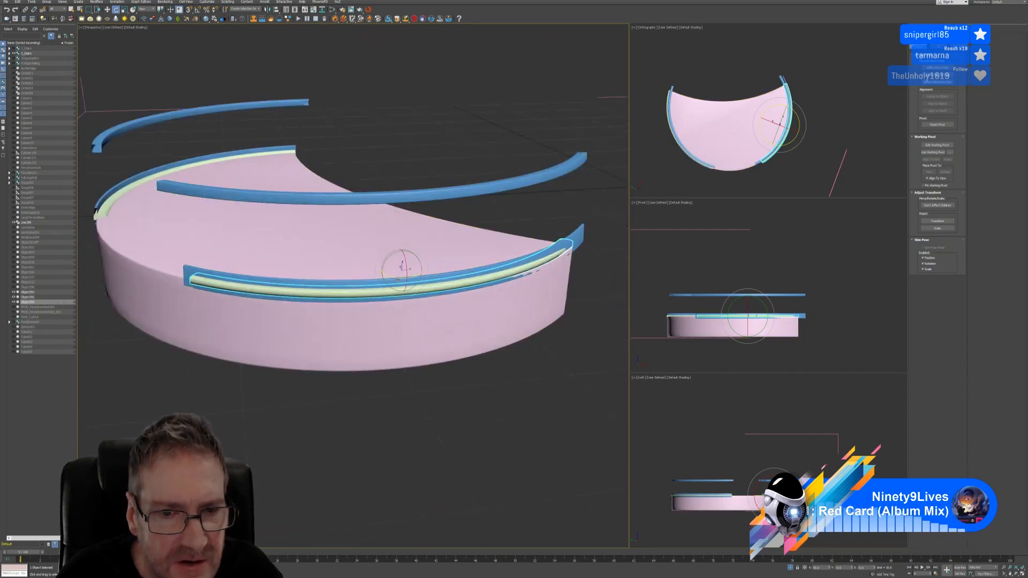
{"action": "left_click_drag", "start_coordinate": [401, 277], "coordinate": [400, 277]}
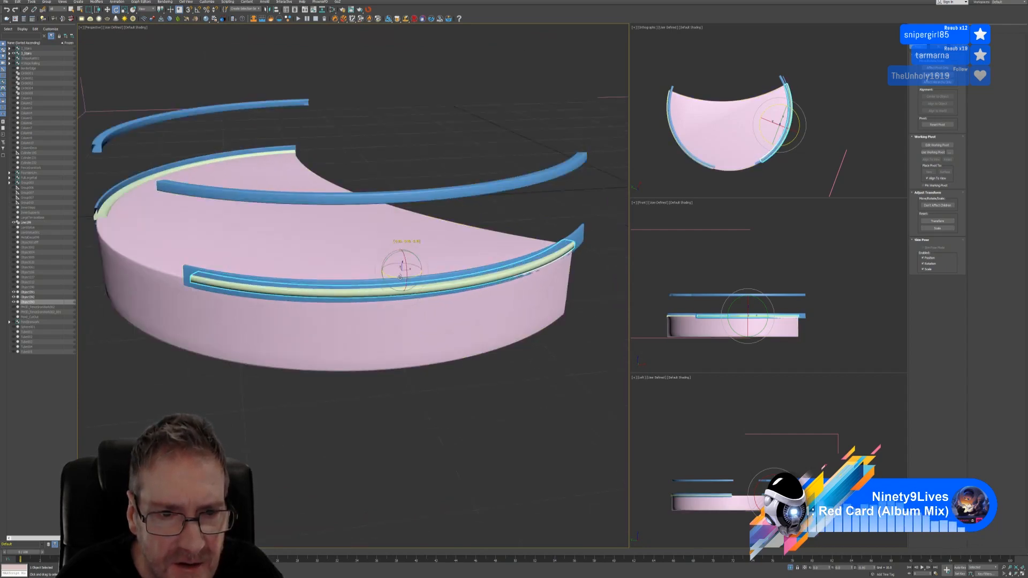
{"action": "middle_click_drag", "start_coordinate": [403, 286], "coordinate": [264, 276], "text": "alt"}
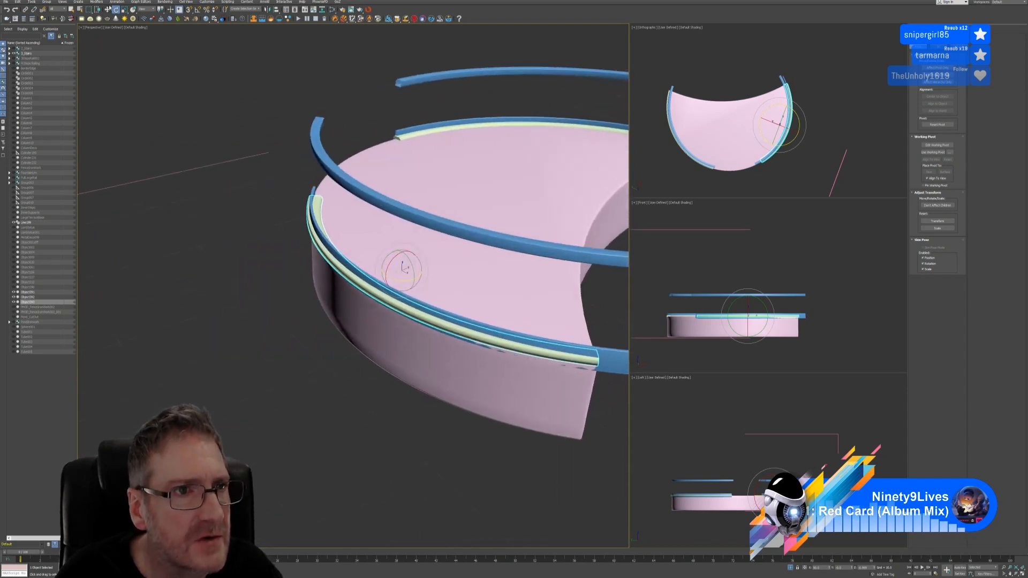
Select the mirrored railing arc with the Move tool and exit isolation to restore the full pavilion scene
{"action": "left_click", "coordinate": [108, 9]}
{"action": "left_click", "coordinate": [617, 362]}
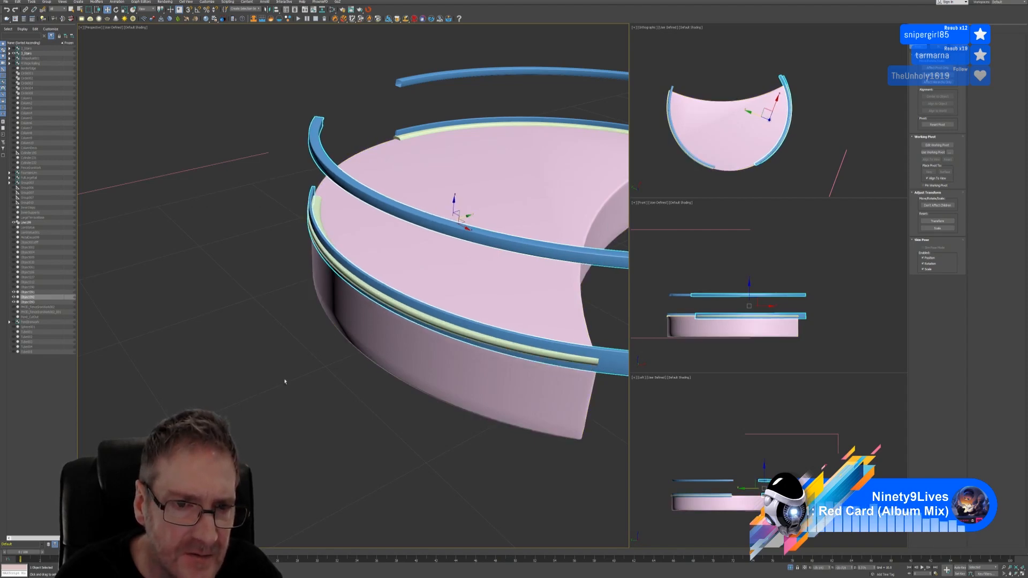
{"action": "middle_click_drag", "start_coordinate": [284, 381], "coordinate": [285, 401], "text": "alt"}
{"action": "scroll", "coordinate": [302, 381], "scroll_direction": "down", "scroll_amount": 4}
{"action": "scroll", "coordinate": [303, 381], "scroll_direction": "down", "scroll_amount": 3}
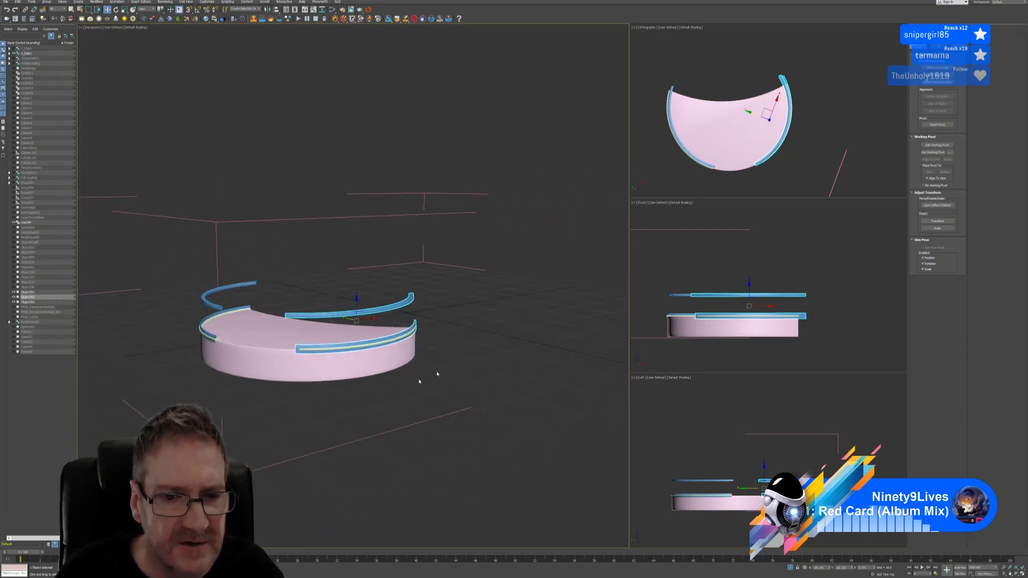
{"action": "left_click", "coordinate": [791, 568]}
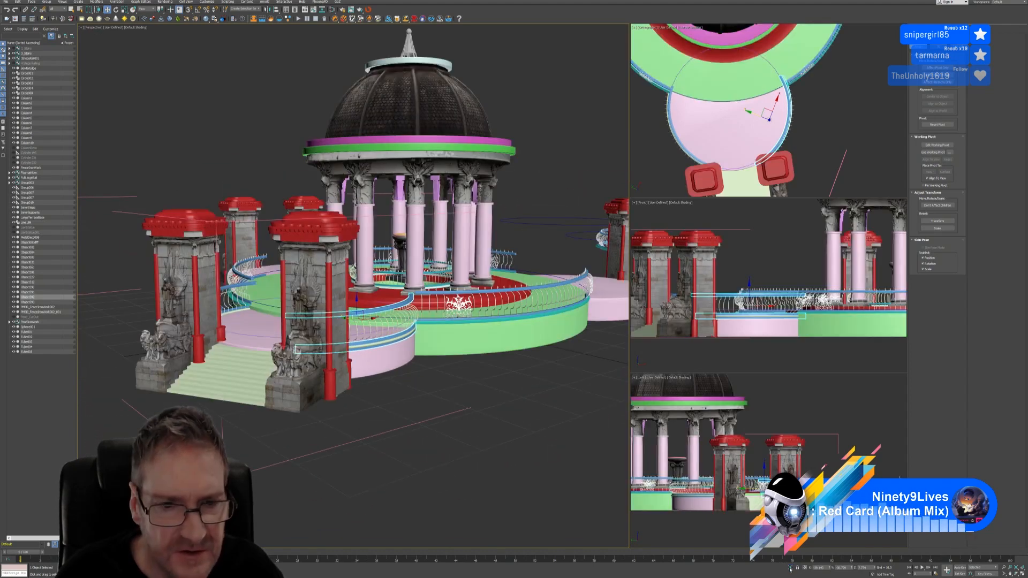
QuickSlice the mirrored railing arc where its upper rail runs past the entrance pillar's red corner post
{"action": "middle_click_drag", "start_coordinate": [423, 399], "coordinate": [332, 432], "text": "alt"}
{"action": "scroll", "coordinate": [413, 327], "scroll_direction": "up", "scroll_amount": 4}
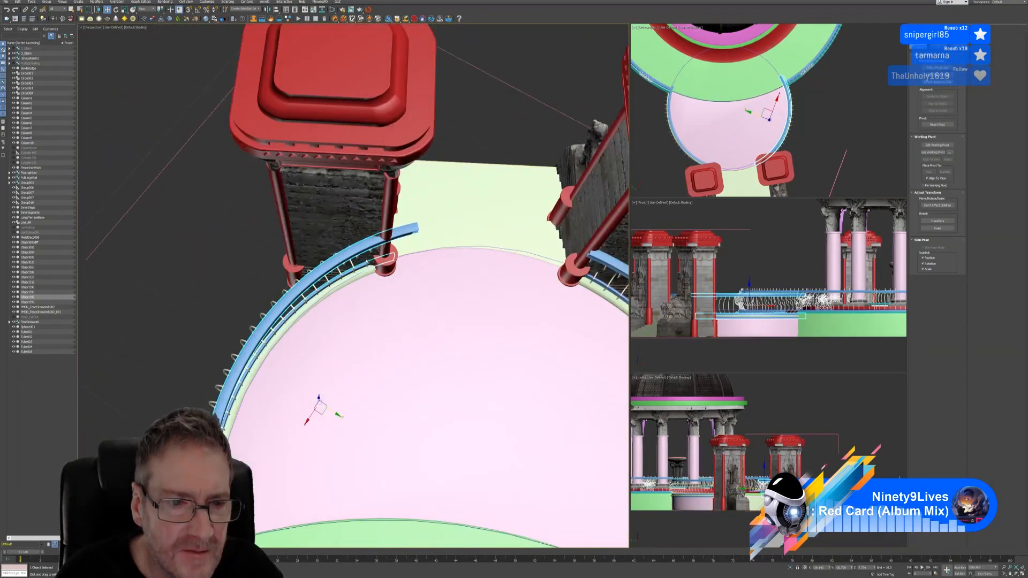
{"action": "middle_click_drag", "start_coordinate": [418, 334], "coordinate": [390, 301], "text": "alt"}
{"action": "left_click", "coordinate": [231, 239]}
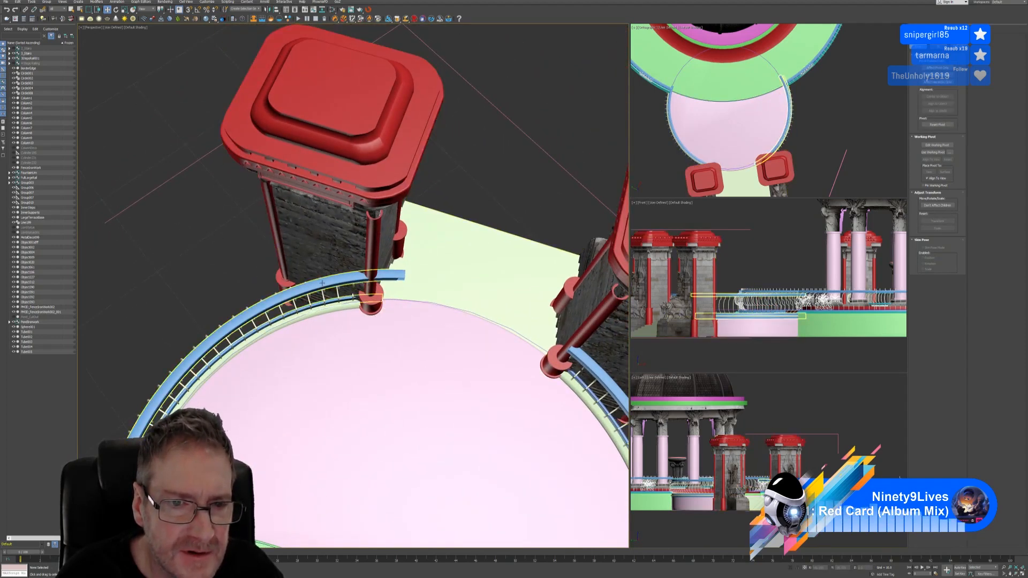
{"action": "left_click", "coordinate": [387, 276]}
{"action": "left_click", "coordinate": [921, 31]}
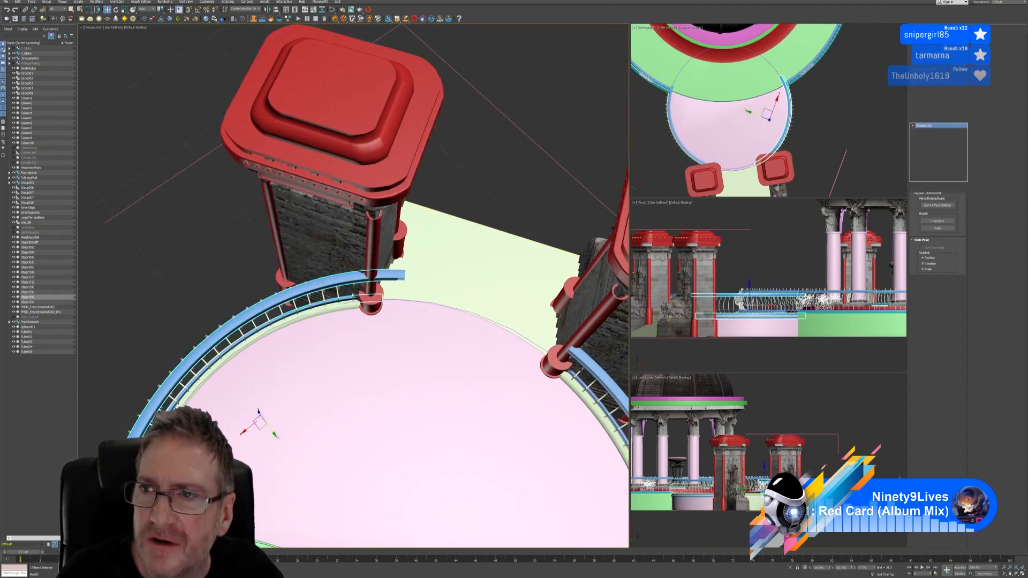
{"action": "left_click", "coordinate": [927, 333]}
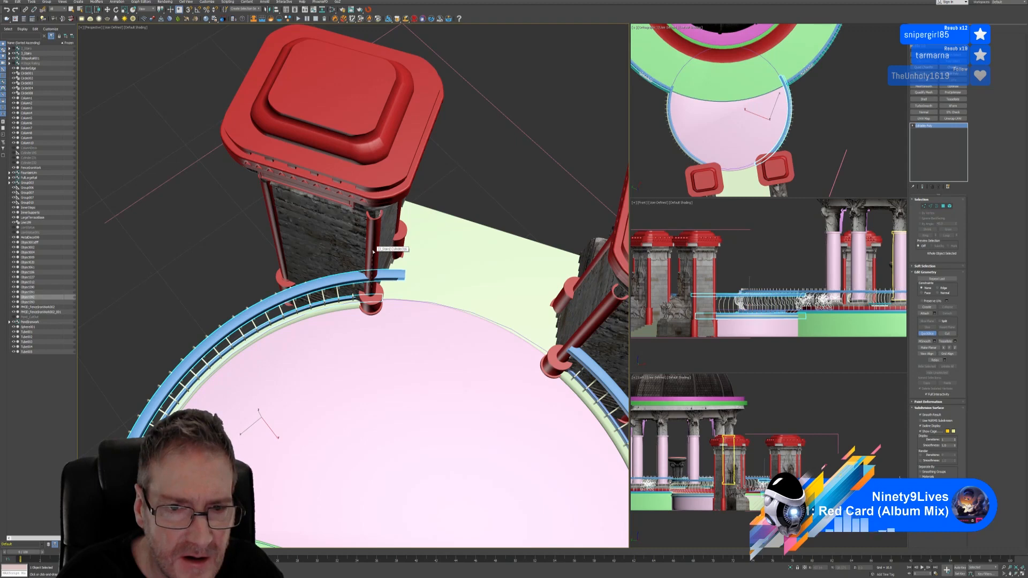
{"action": "left_click", "coordinate": [928, 333]}
Delete the railing arc's end polygons that project past the entrance pillar's red corner post
{"action": "left_click", "coordinate": [944, 206]}
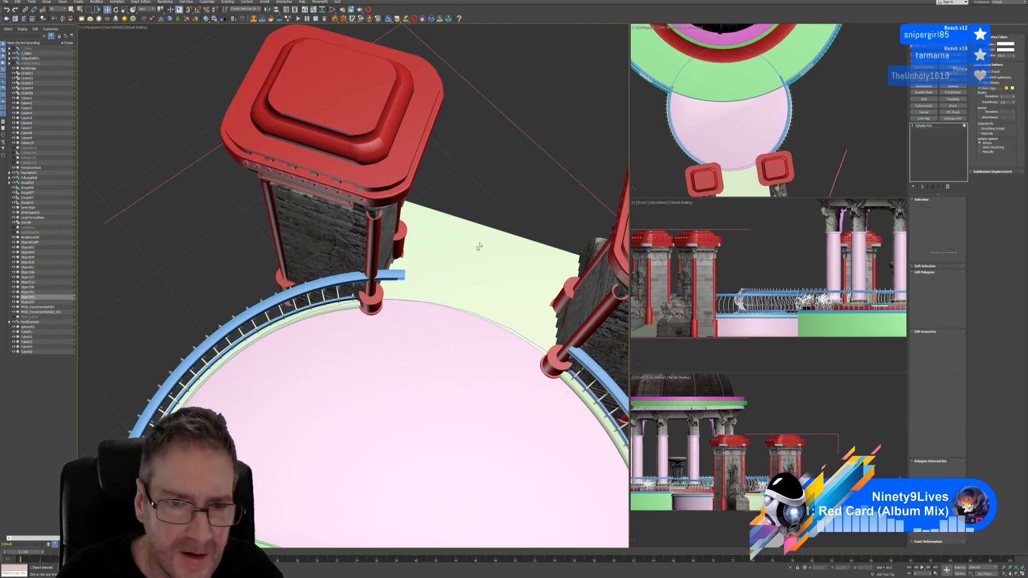
{"action": "left_click", "coordinate": [400, 308]}
{"action": "scroll", "coordinate": [401, 260], "scroll_direction": "up", "scroll_amount": 5}
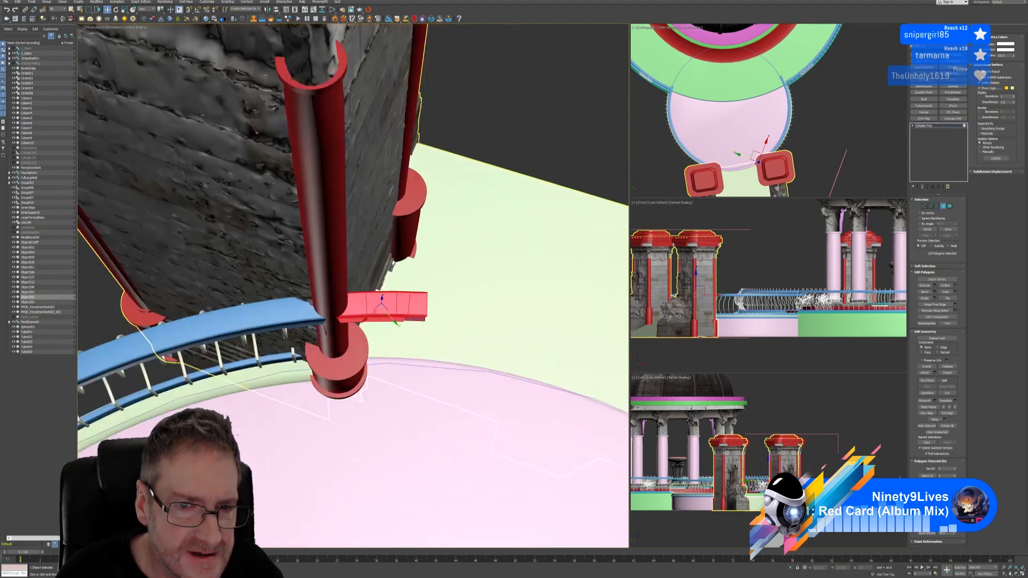
{"action": "key", "text": "Delete"}
{"action": "middle_click_drag", "start_coordinate": [391, 298], "coordinate": [406, 262]}
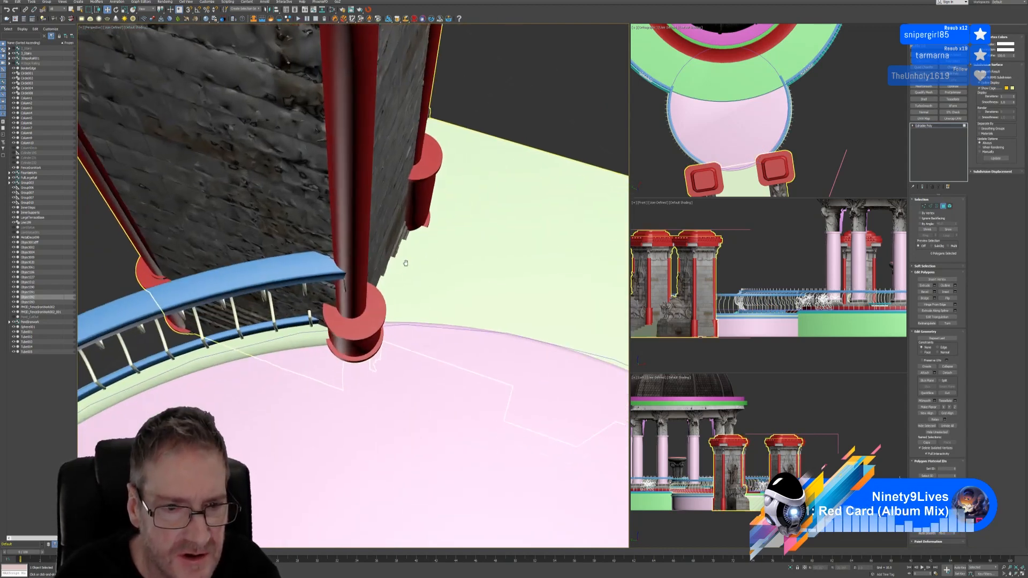
{"action": "scroll", "coordinate": [463, 278], "scroll_direction": "down", "scroll_amount": 3}
{"action": "left_click_drag", "start_coordinate": [426, 363], "coordinate": [430, 361]}
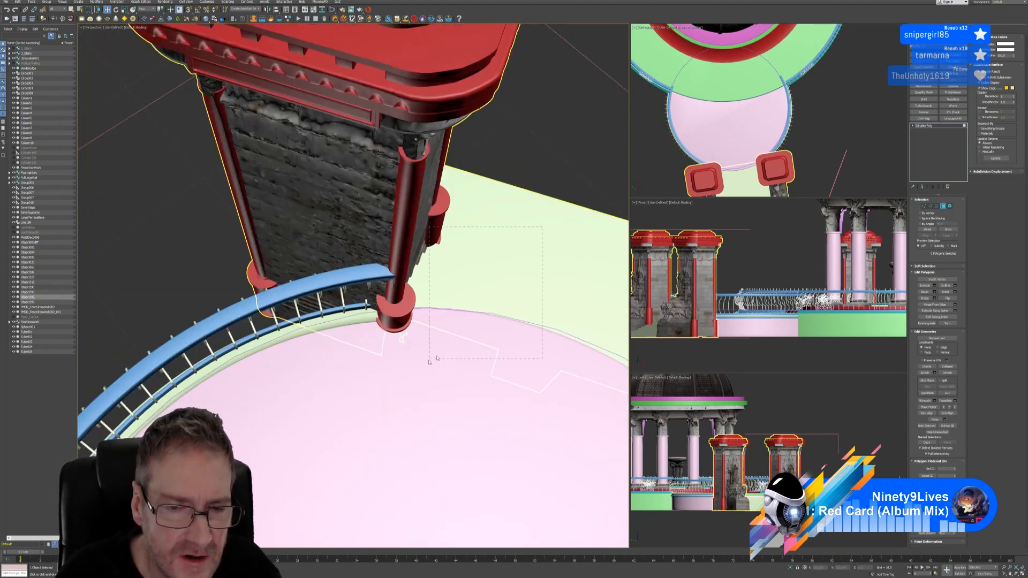
Select the polygons of the railing arc's rails around the point where they meet the main ring railing
{"action": "scroll", "coordinate": [488, 272], "scroll_direction": "down", "scroll_amount": 5}
{"action": "middle_click_drag", "start_coordinate": [486, 271], "coordinate": [457, 253]}
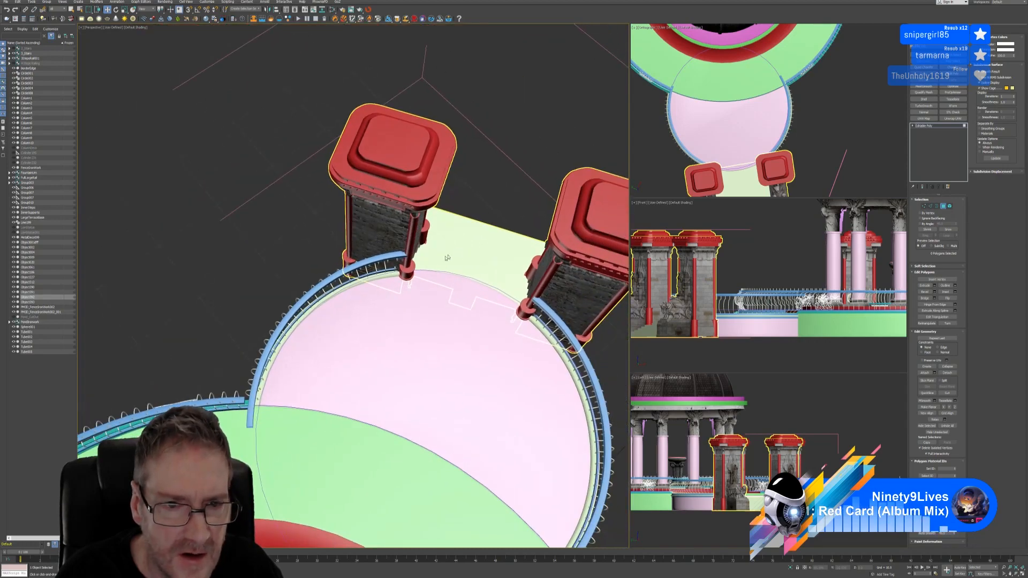
{"action": "middle_click_drag", "start_coordinate": [324, 326], "coordinate": [377, 347], "text": "alt"}
{"action": "scroll", "coordinate": [401, 334], "scroll_direction": "up", "scroll_amount": 3}
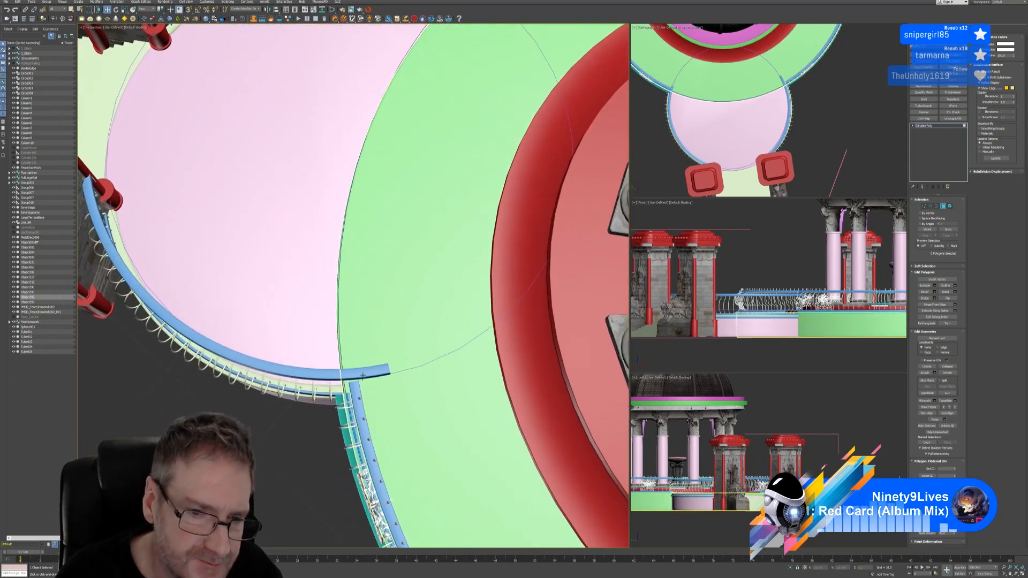
{"action": "scroll", "coordinate": [364, 376], "scroll_direction": "up", "scroll_amount": 2}
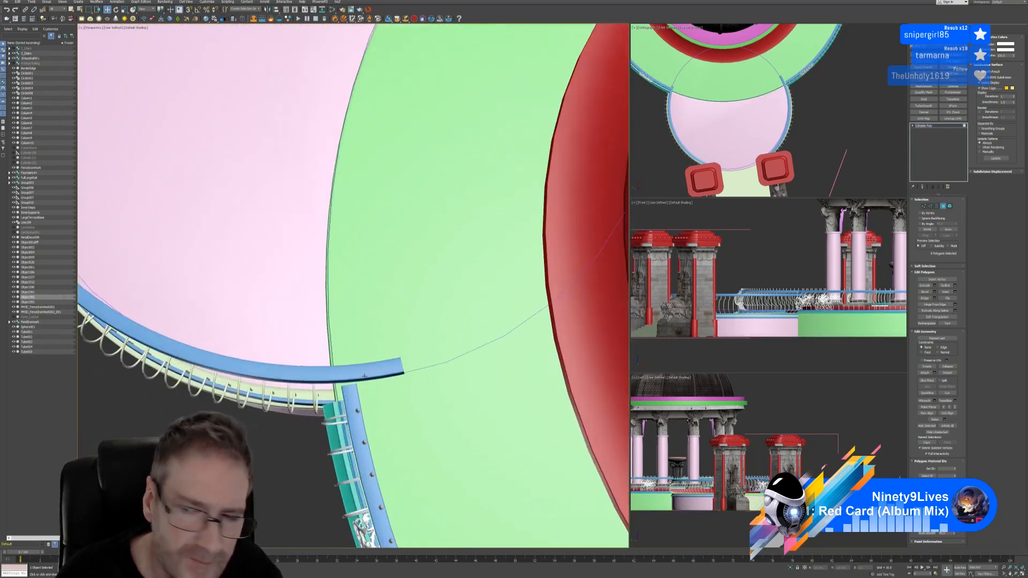
{"action": "left_click", "coordinate": [927, 393]}
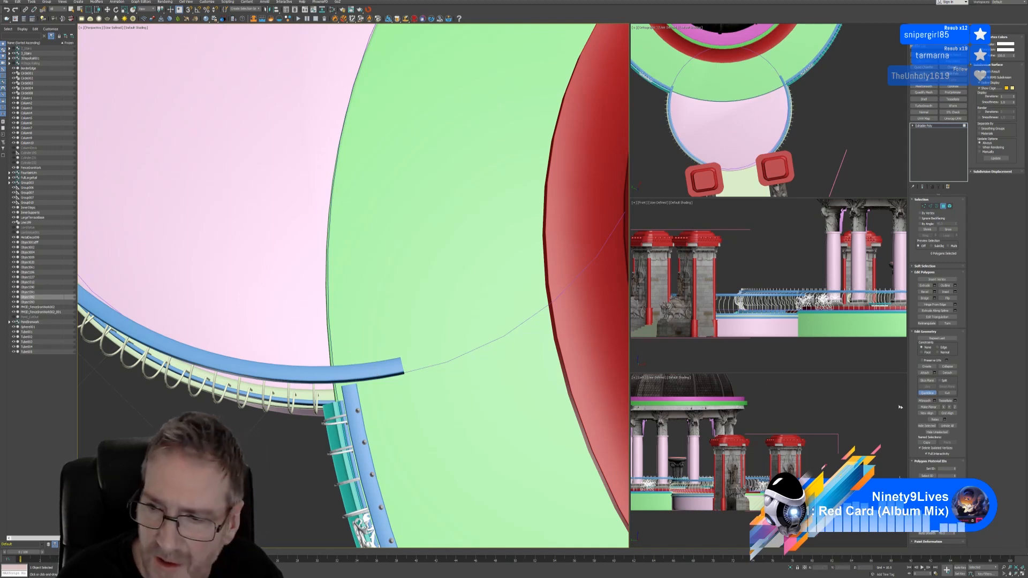
{"action": "left_click", "coordinate": [927, 393]}
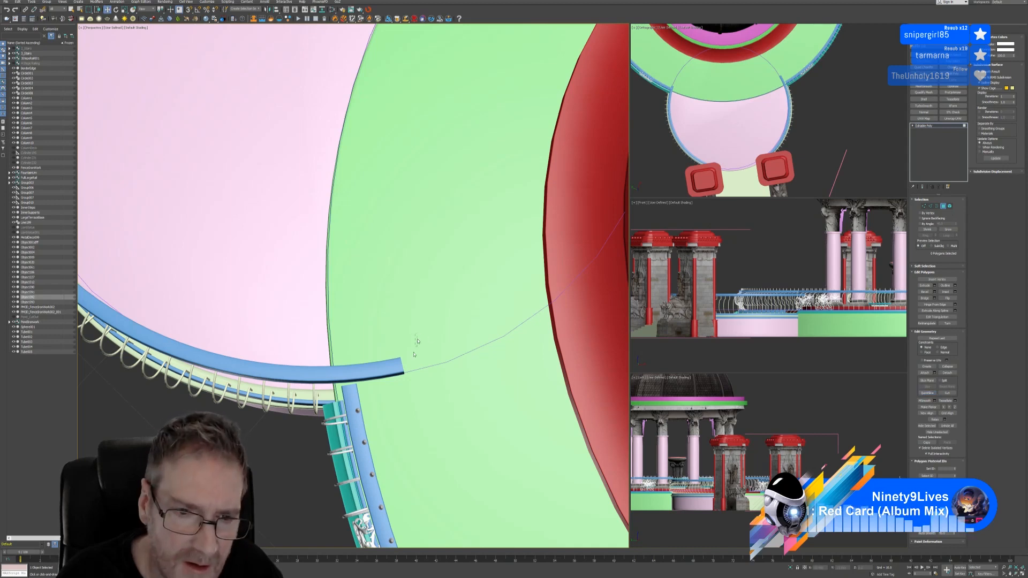
{"action": "left_click", "coordinate": [356, 402]}
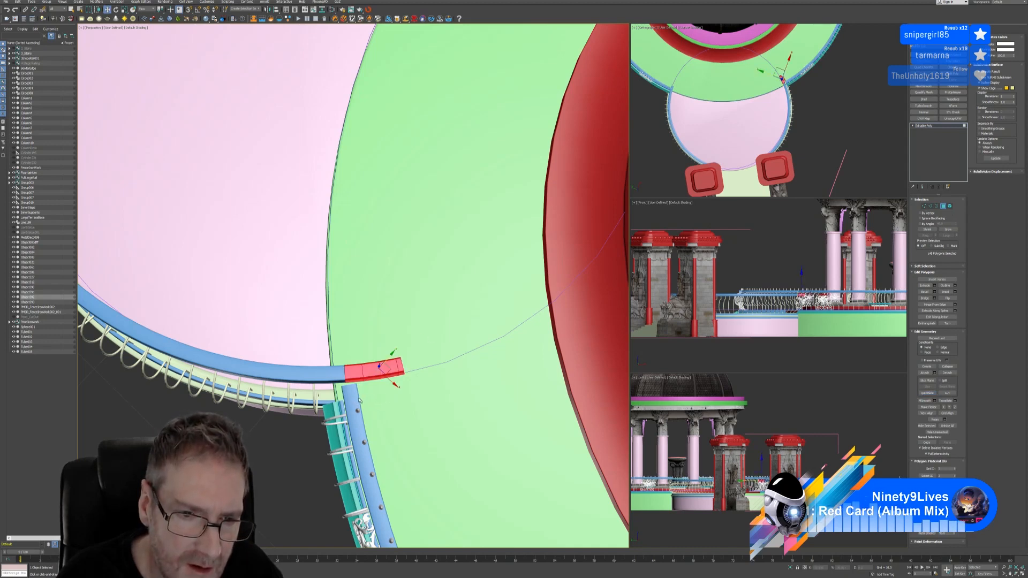
{"action": "left_click_drag", "start_coordinate": [344, 378], "coordinate": [357, 413], "text": "ctrl"}
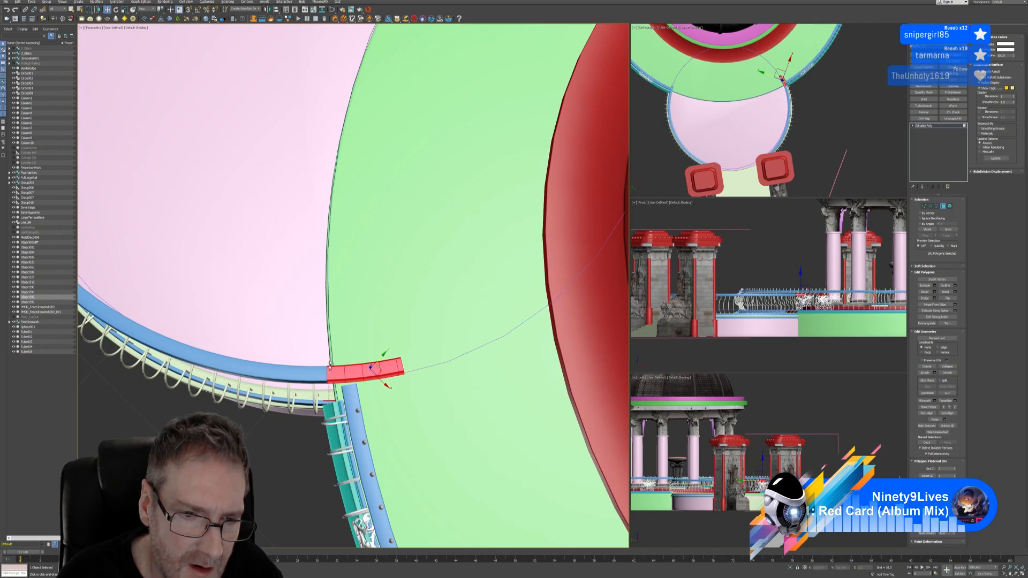
{"action": "left_click_drag", "start_coordinate": [330, 367], "coordinate": [346, 402], "text": "alt"}
{"action": "left_click", "coordinate": [389, 360]}
{"action": "scroll", "coordinate": [356, 396], "scroll_direction": "up", "scroll_amount": 5}
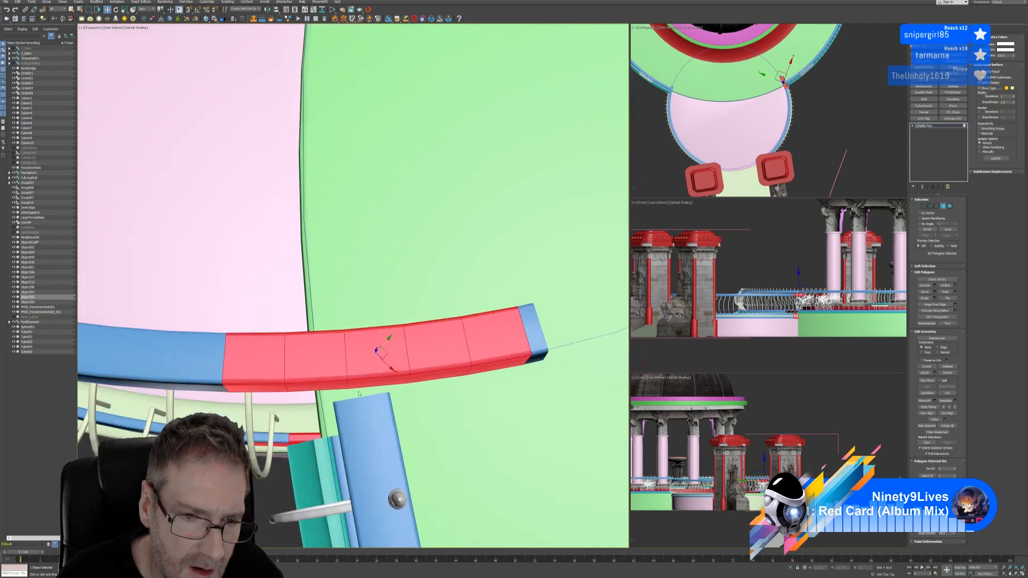
QuickSlice the selected rail polygons at the junction with the ring railing and delete the overhanging end beyond the cut
{"action": "middle_click_drag", "start_coordinate": [359, 394], "coordinate": [355, 352]}
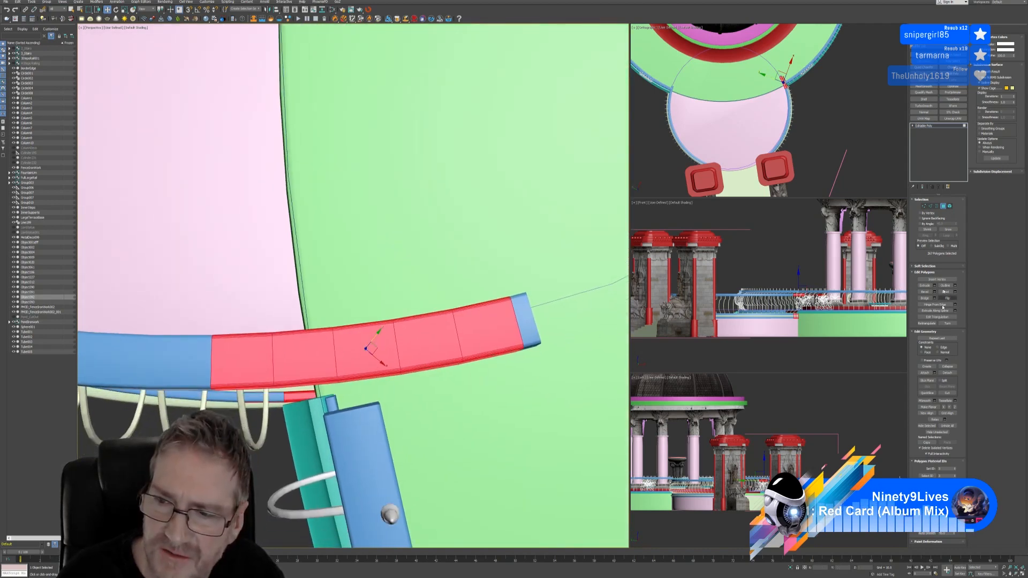
{"action": "left_click", "coordinate": [927, 393]}
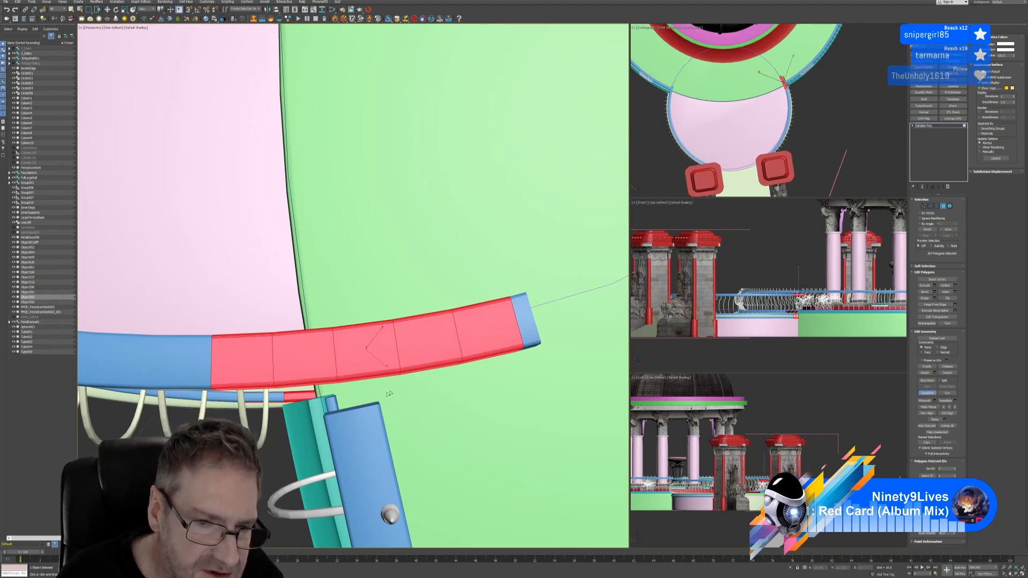
{"action": "left_click", "coordinate": [379, 401]}
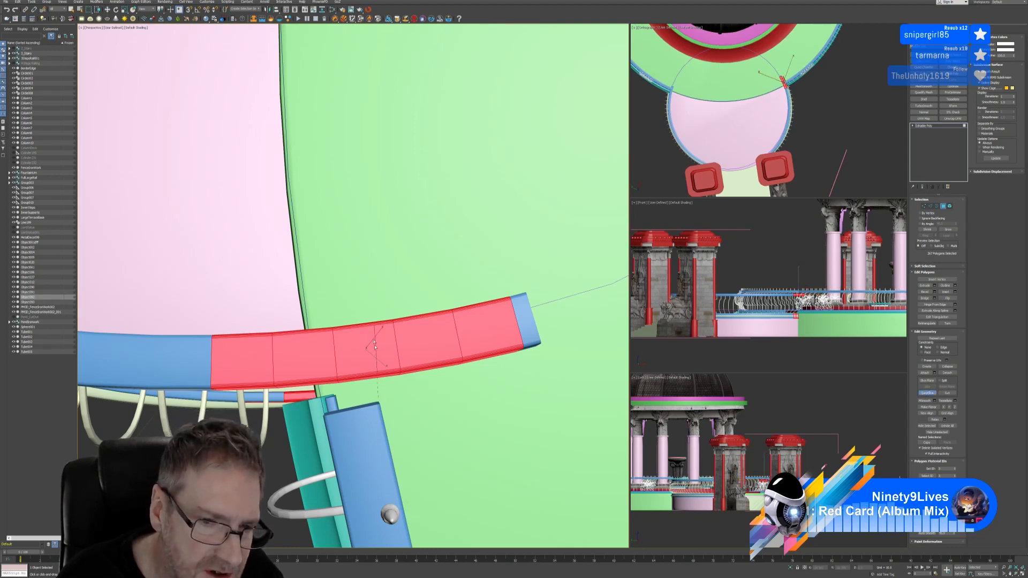
{"action": "left_click", "coordinate": [359, 297]}
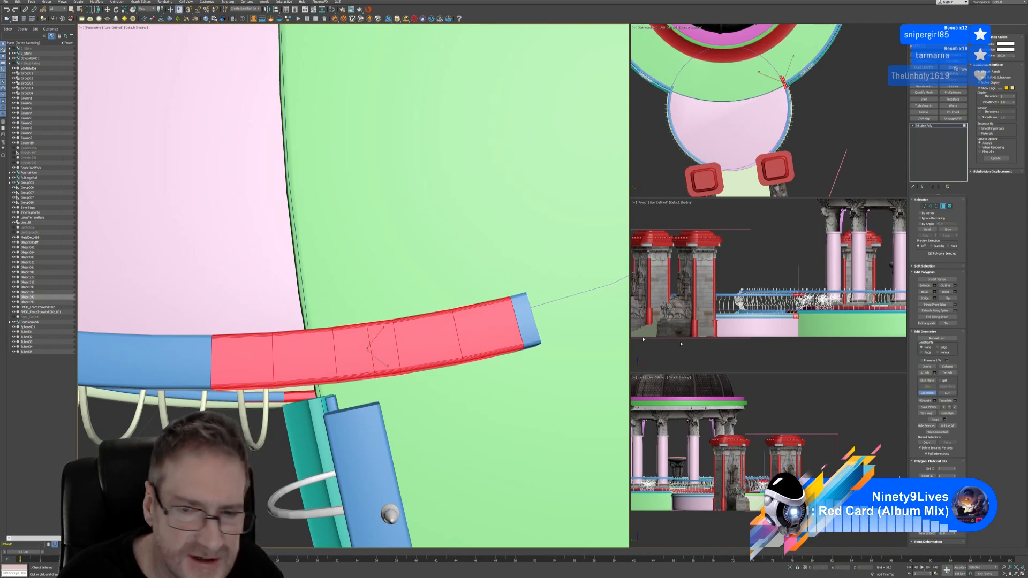
{"action": "key", "text": "w"}
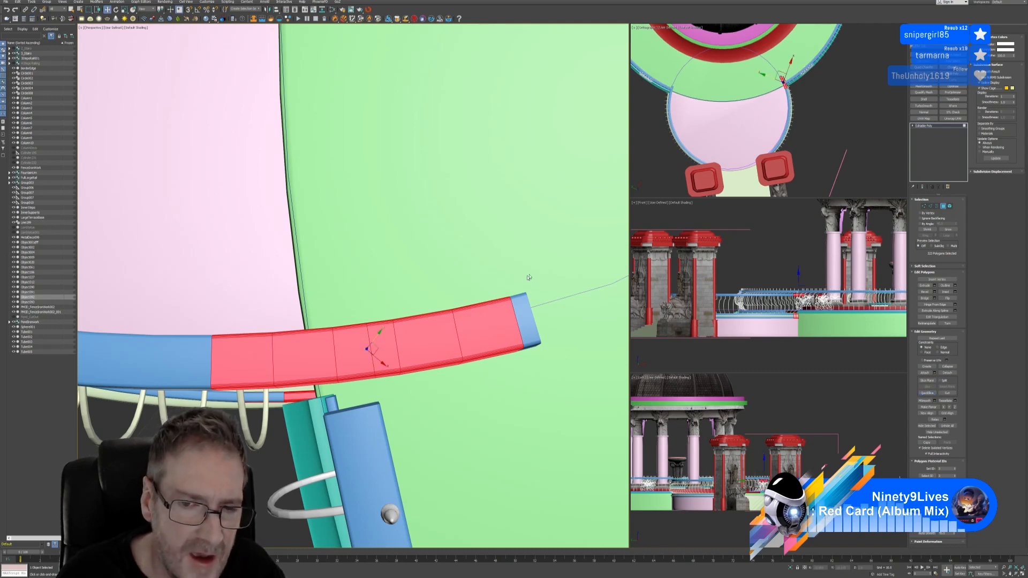
{"action": "left_click_drag", "start_coordinate": [566, 259], "coordinate": [391, 407]}
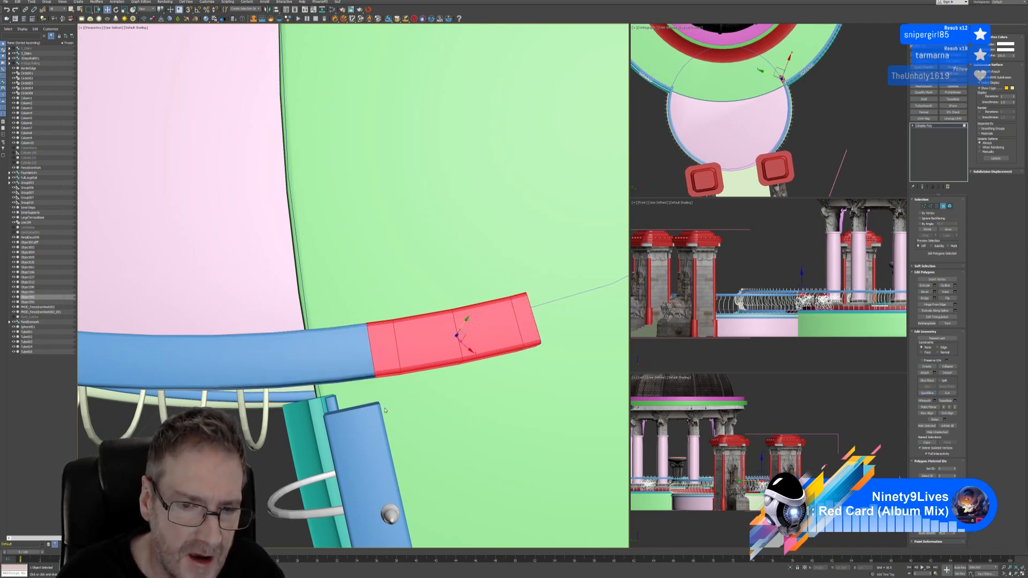
{"action": "key", "text": "Delete"}
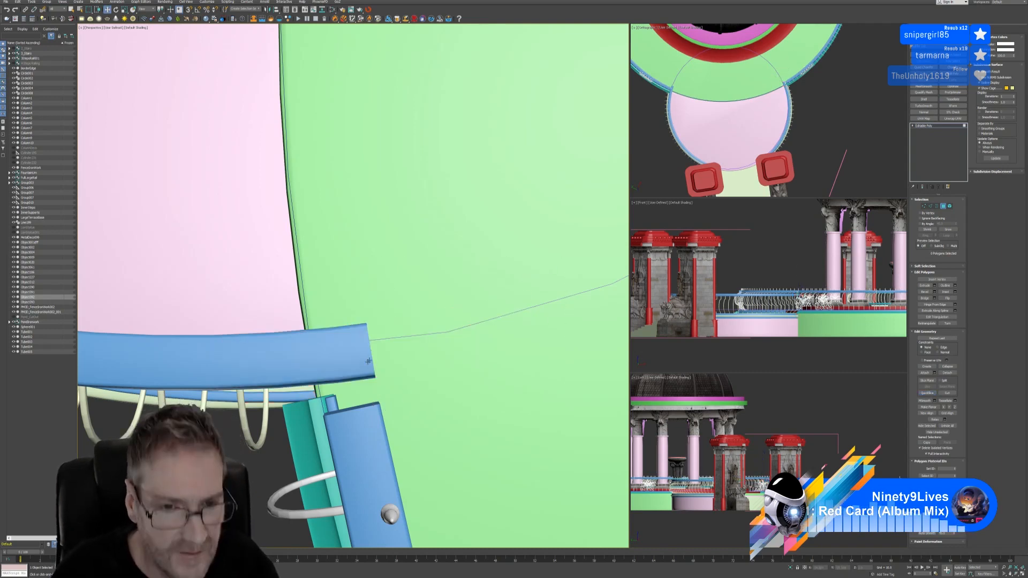
Select the open borders at the railing arc's trimmed ends in Border mode
{"action": "middle_click_drag", "start_coordinate": [369, 360], "coordinate": [238, 397], "text": "alt"}
{"action": "scroll", "coordinate": [239, 397], "scroll_direction": "down", "scroll_amount": 5}
{"action": "middle_click_drag", "start_coordinate": [199, 441], "coordinate": [239, 323]}
{"action": "scroll", "coordinate": [239, 324], "scroll_direction": "up", "scroll_amount": 5}
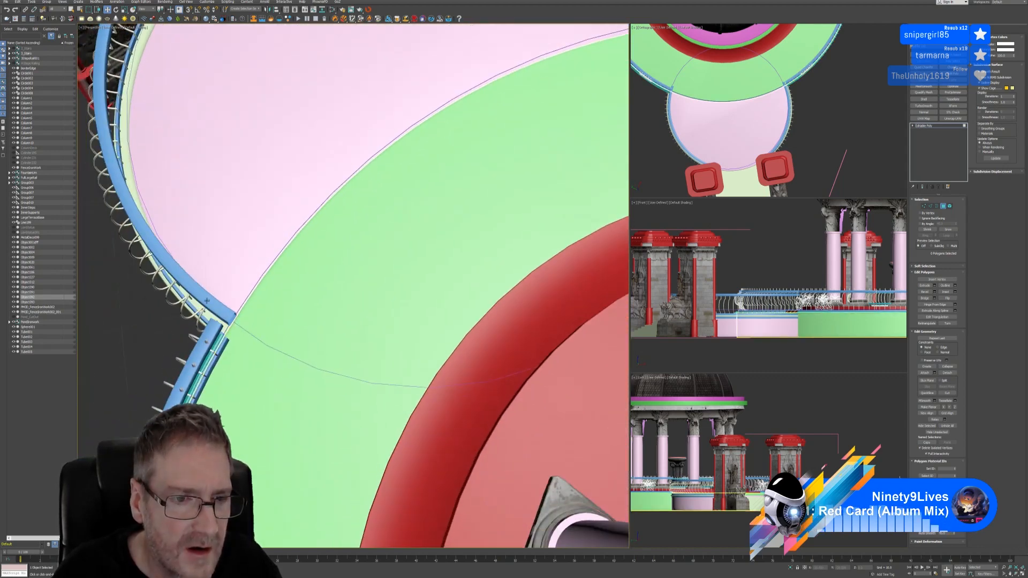
{"action": "left_click", "coordinate": [936, 207]}
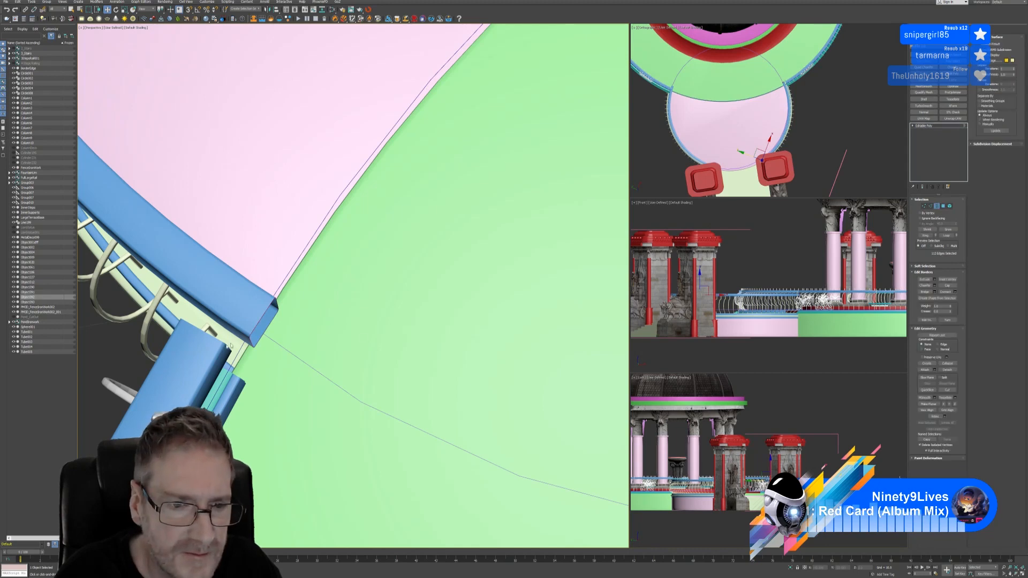
{"action": "left_click", "coordinate": [275, 329]}
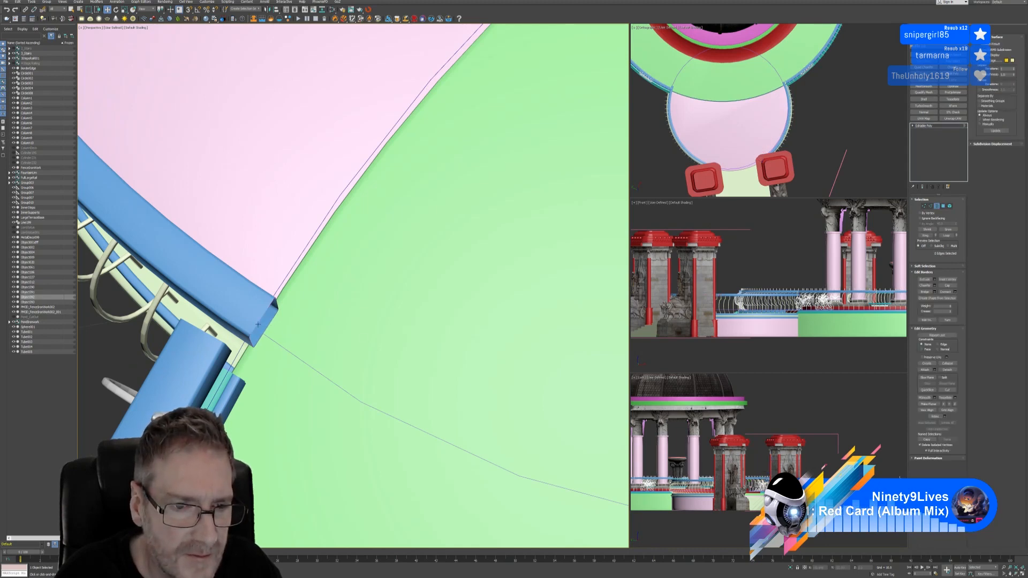
{"action": "left_click", "coordinate": [258, 324]}
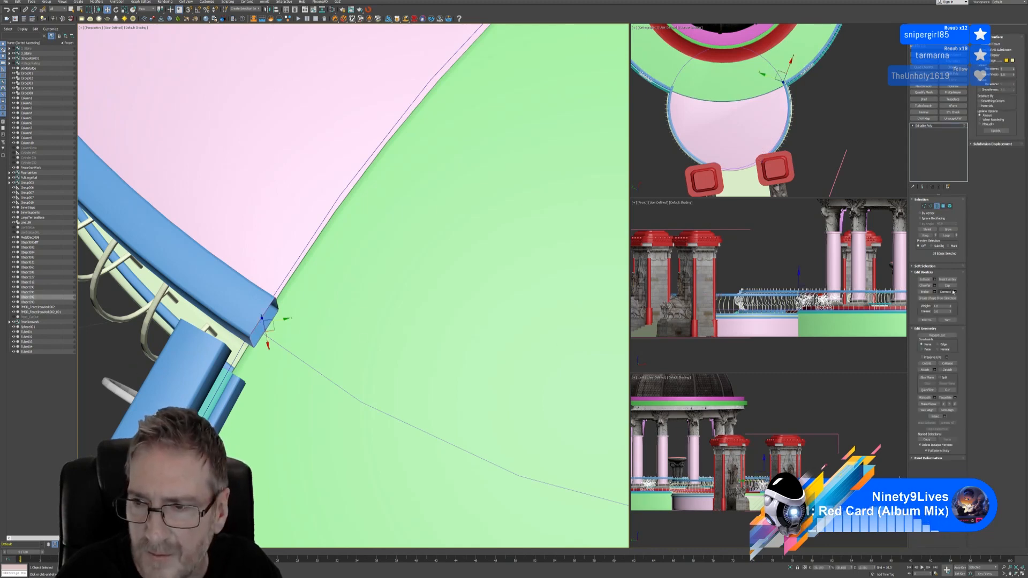
Examine the trimmed railing arc and its joints with the entrance pillar and main ring railing from several angles
{"action": "middle_click_drag", "start_coordinate": [360, 339], "coordinate": [335, 330], "text": "alt"}
{"action": "scroll", "coordinate": [347, 337], "scroll_direction": "down", "scroll_amount": 6}
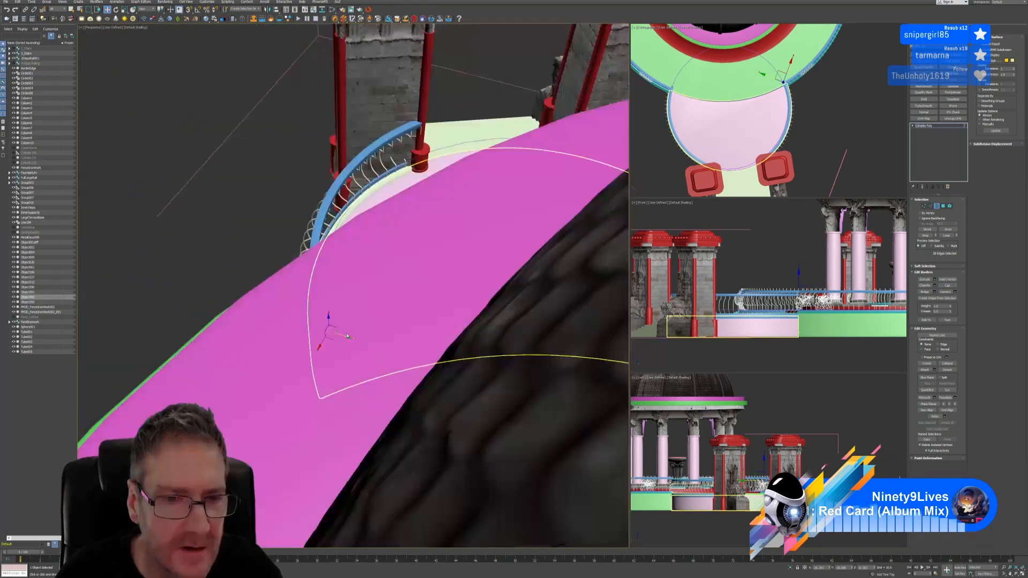
{"action": "middle_click_drag", "start_coordinate": [263, 237], "coordinate": [371, 293], "text": "alt"}
{"action": "scroll", "coordinate": [399, 269], "scroll_direction": "down", "scroll_amount": 3}
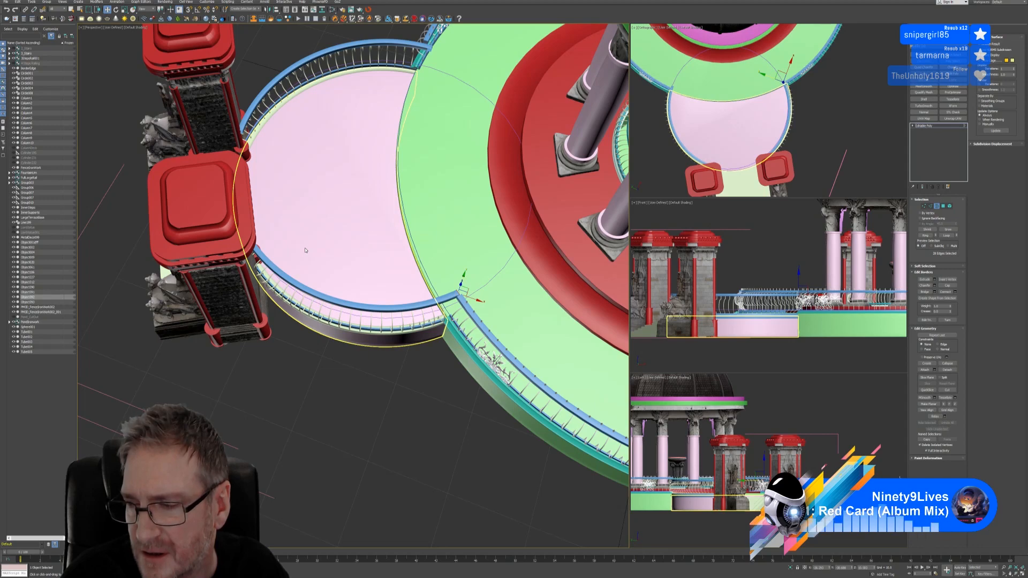
{"action": "middle_click_drag", "start_coordinate": [305, 250], "coordinate": [450, 352], "text": "alt"}
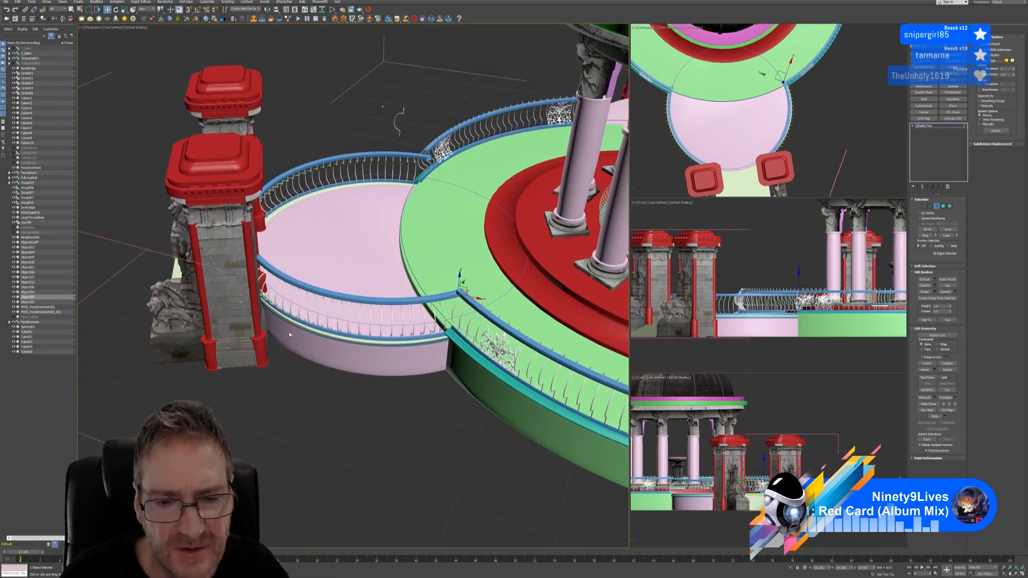
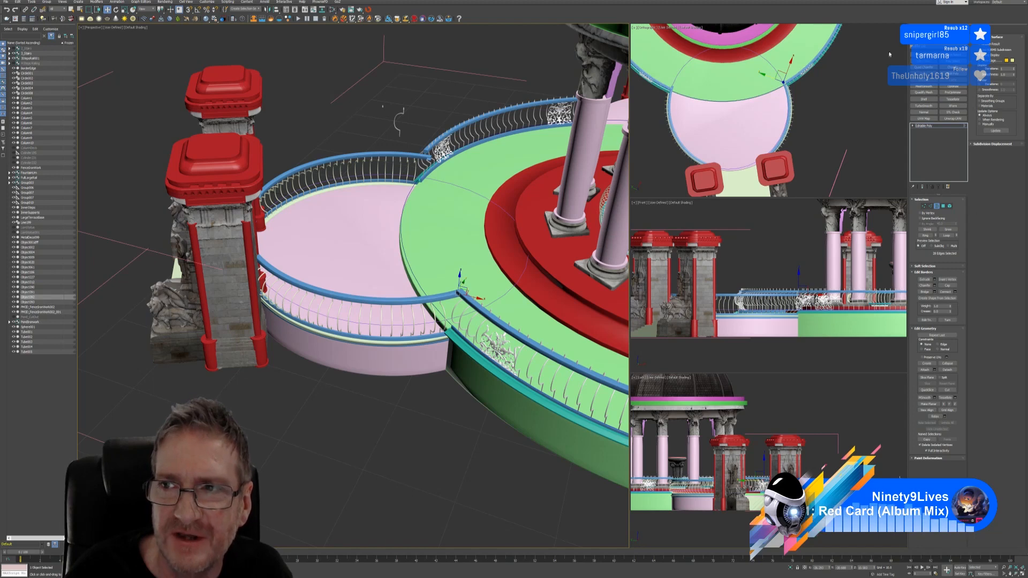
{"action": "left_click", "coordinate": [913, 30]}
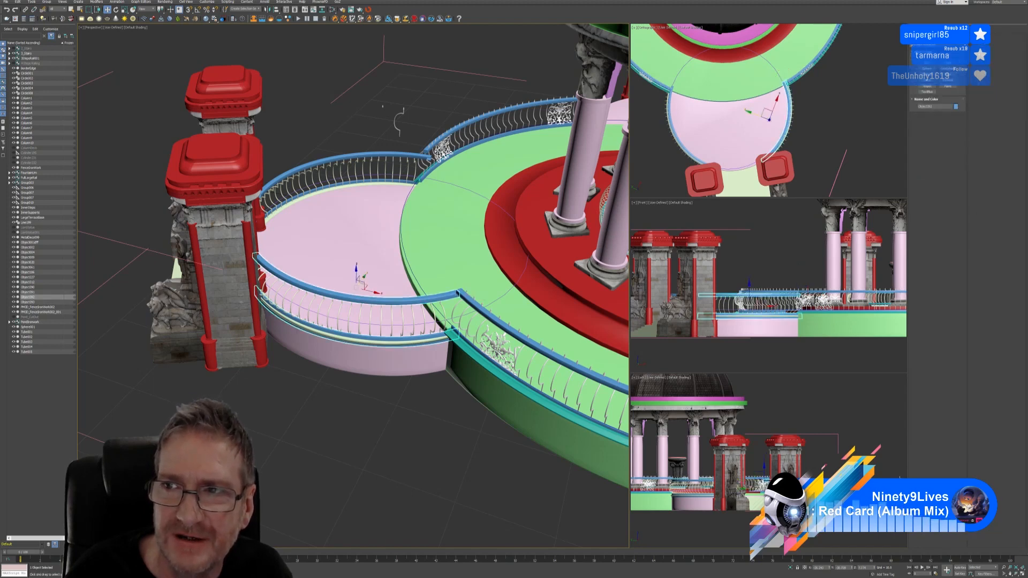
{"action": "left_click", "coordinate": [925, 40]}
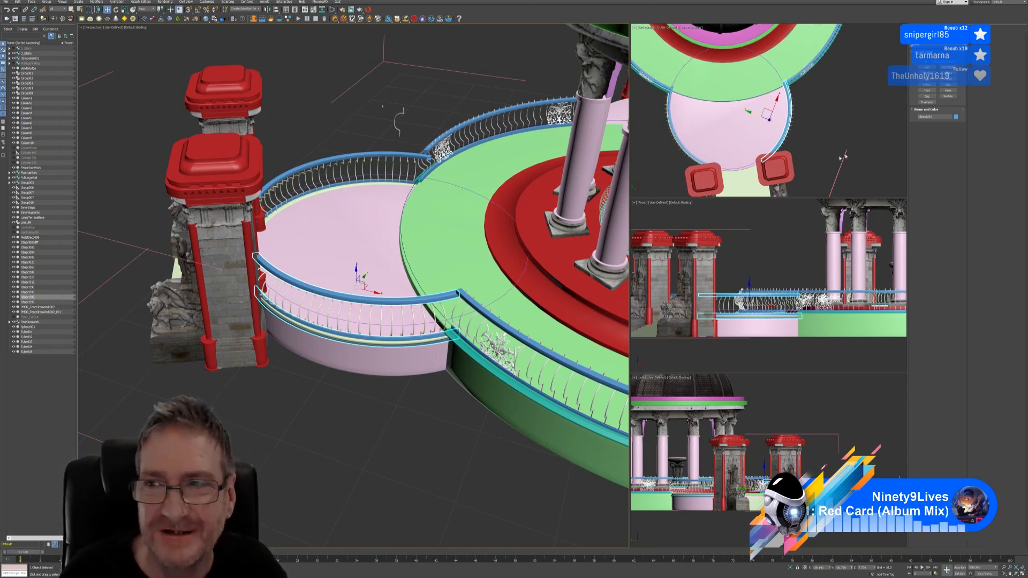
{"action": "left_click", "coordinate": [241, 304]}
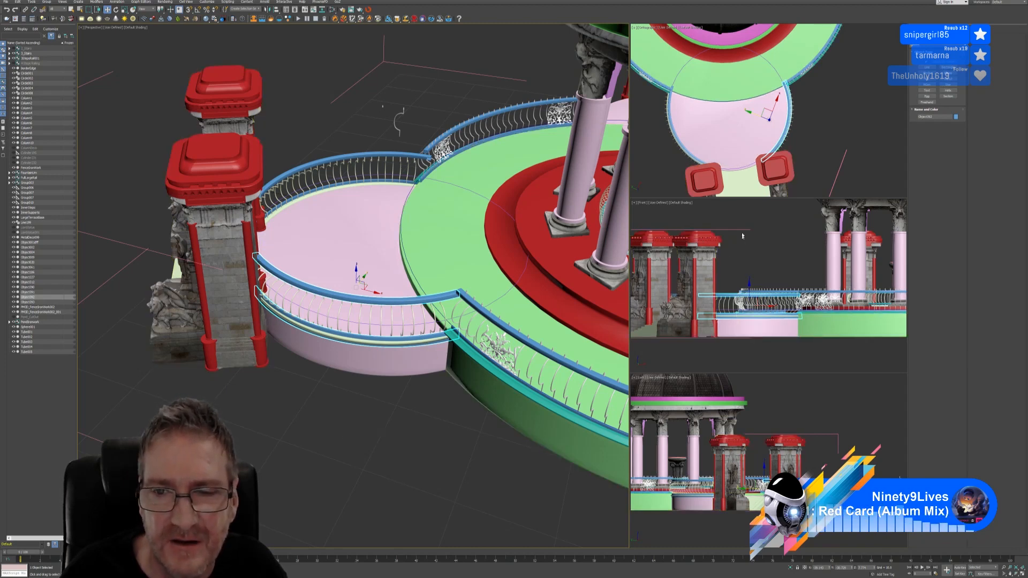
{"action": "middle_click_drag", "start_coordinate": [347, 142], "coordinate": [362, 144], "text": "alt"}
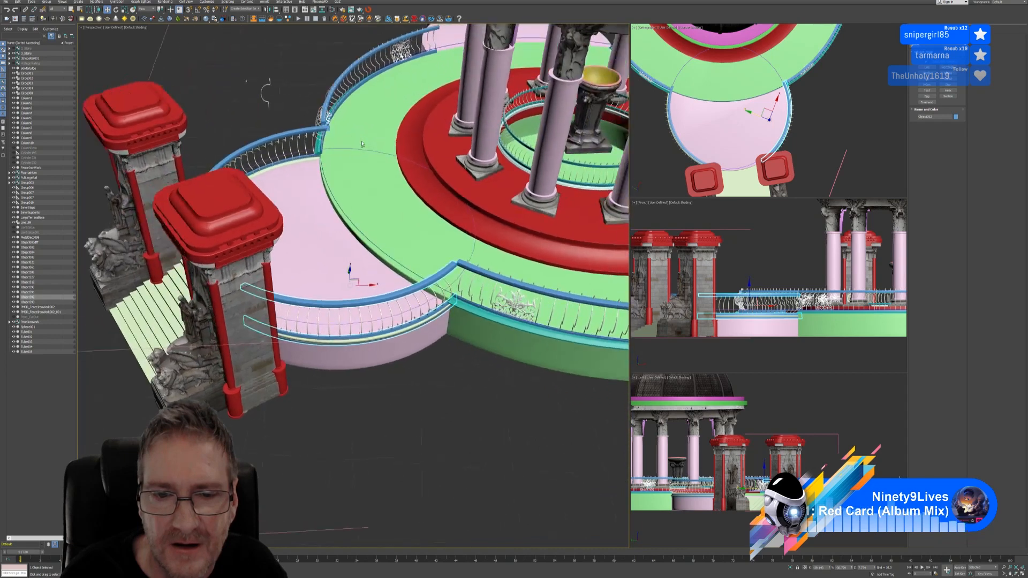
{"action": "left_click", "coordinate": [391, 229]}
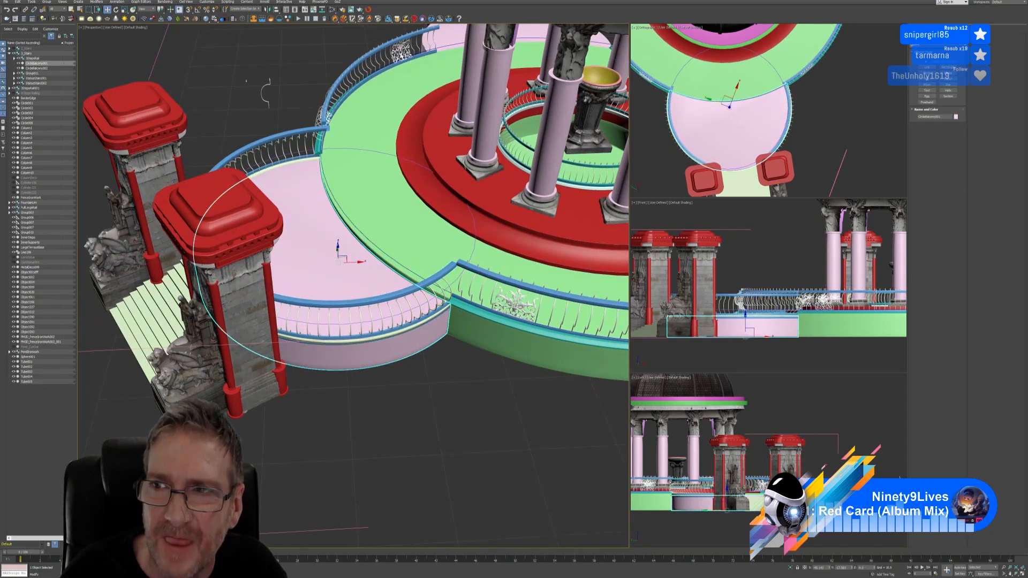
{"action": "left_click", "coordinate": [922, 29]}
{"action": "left_click", "coordinate": [930, 206]}
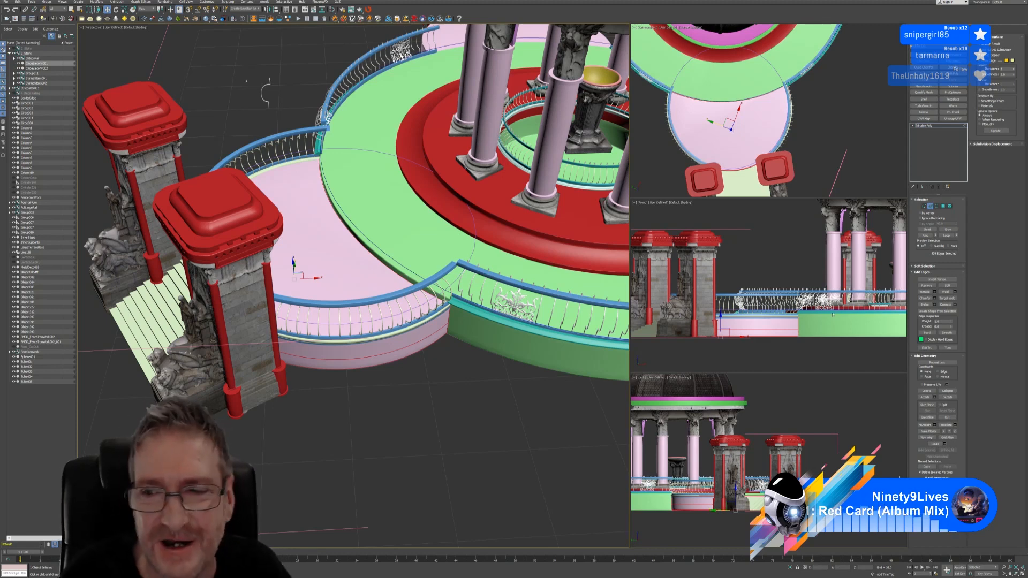
{"action": "left_click", "coordinate": [926, 207]}
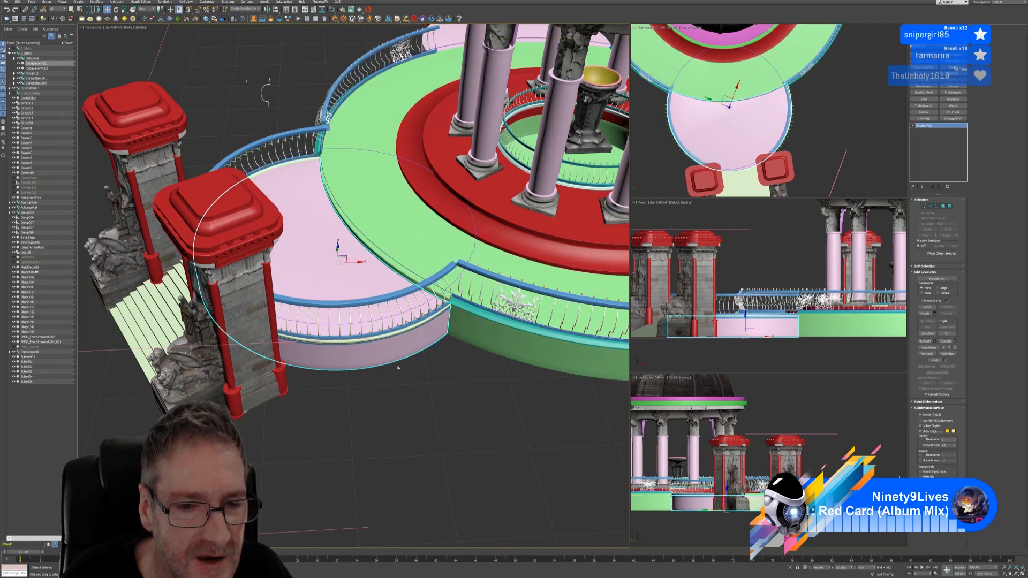
{"action": "left_click", "coordinate": [478, 245]}
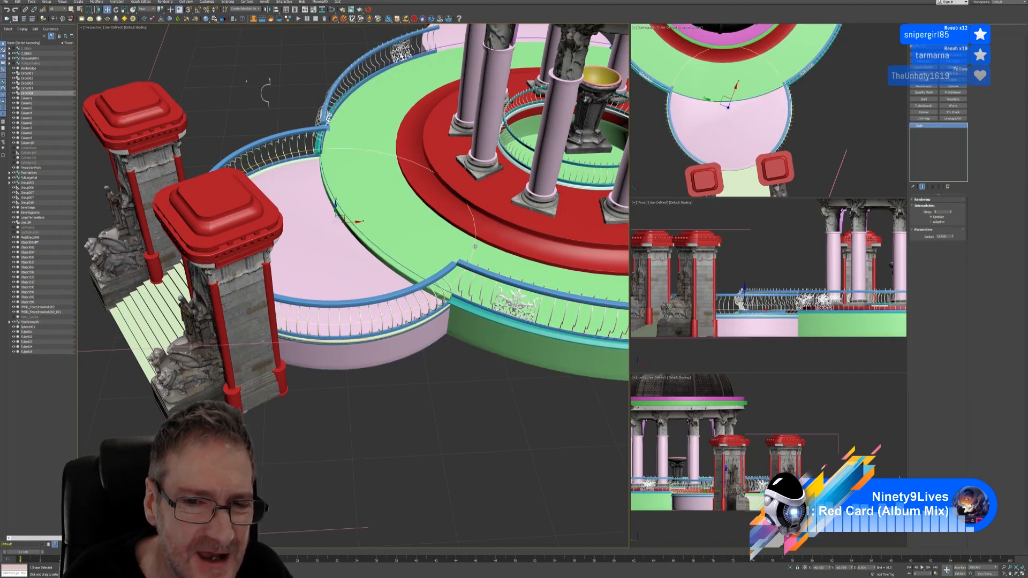
Select the end polygons of the opposite railing arc's rails where they overshoot the main ring railing
{"action": "middle_click_drag", "start_coordinate": [436, 416], "coordinate": [498, 449], "text": "alt"}
{"action": "scroll", "coordinate": [367, 173], "scroll_direction": "up", "scroll_amount": 5}
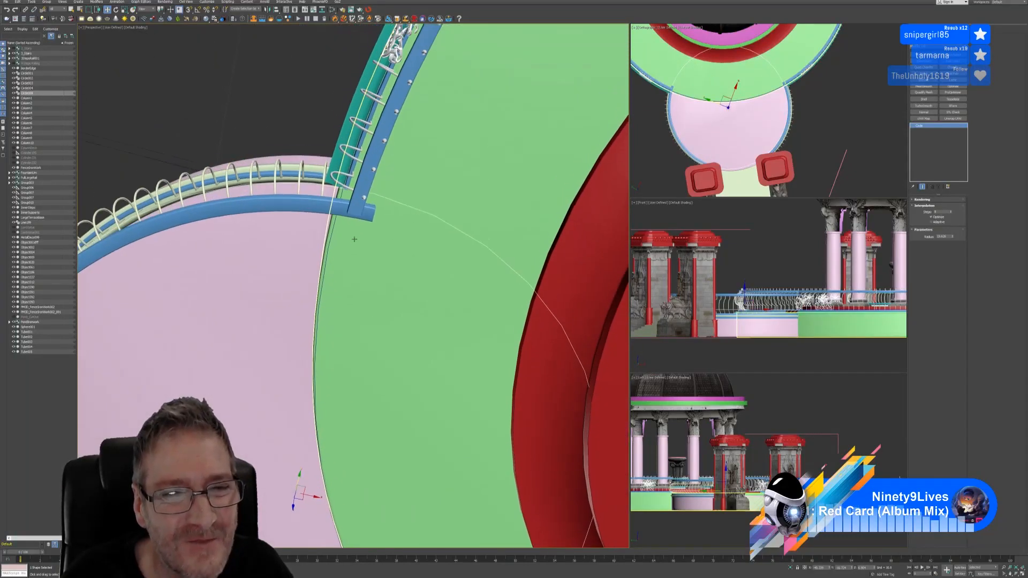
{"action": "scroll", "coordinate": [399, 262], "scroll_direction": "up", "scroll_amount": 3}
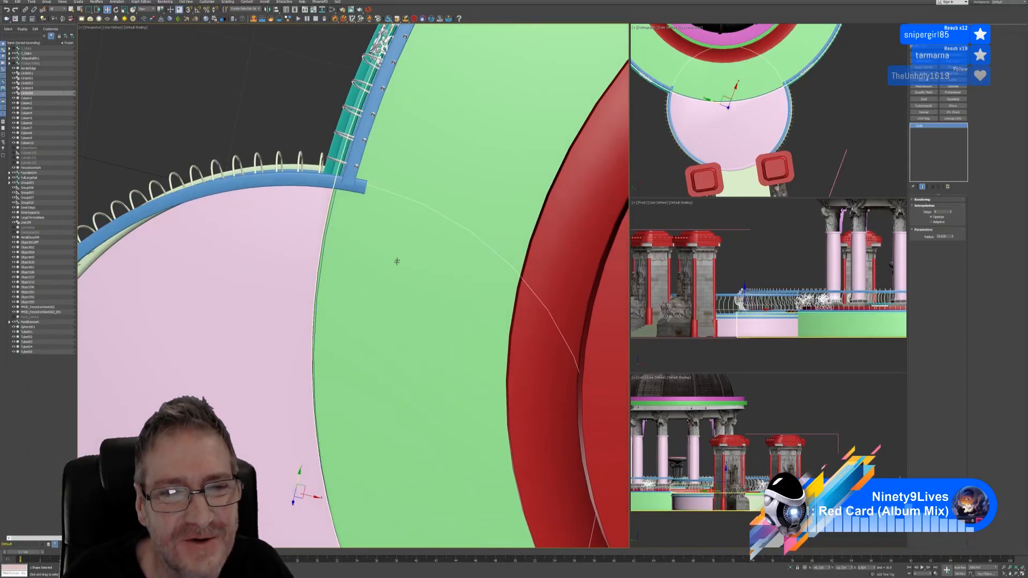
{"action": "left_click", "coordinate": [334, 180]}
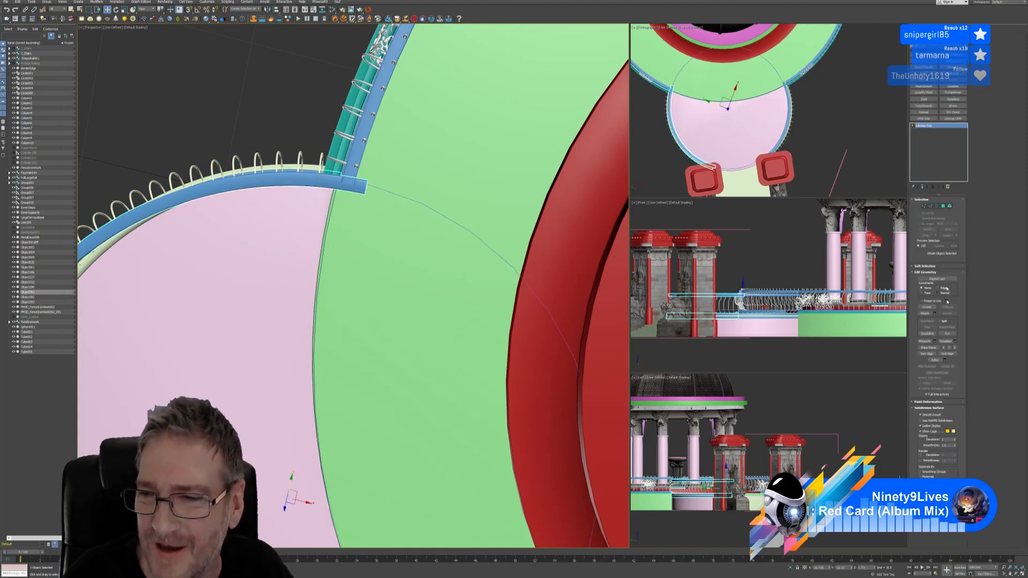
{"action": "left_click", "coordinate": [945, 207]}
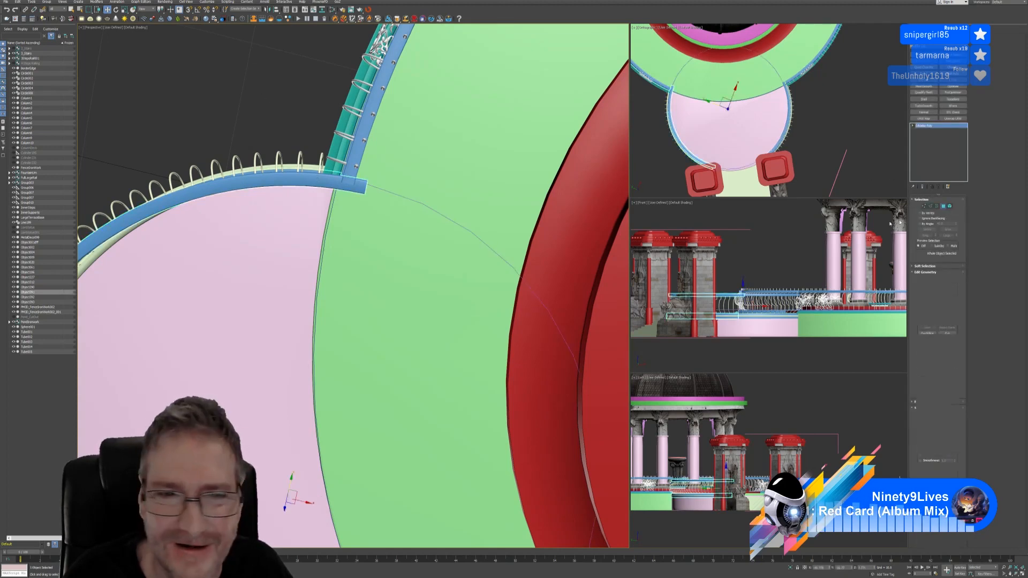
{"action": "left_click_drag", "start_coordinate": [389, 166], "coordinate": [340, 229]}
{"action": "scroll", "coordinate": [374, 189], "scroll_direction": "up", "scroll_amount": 3}
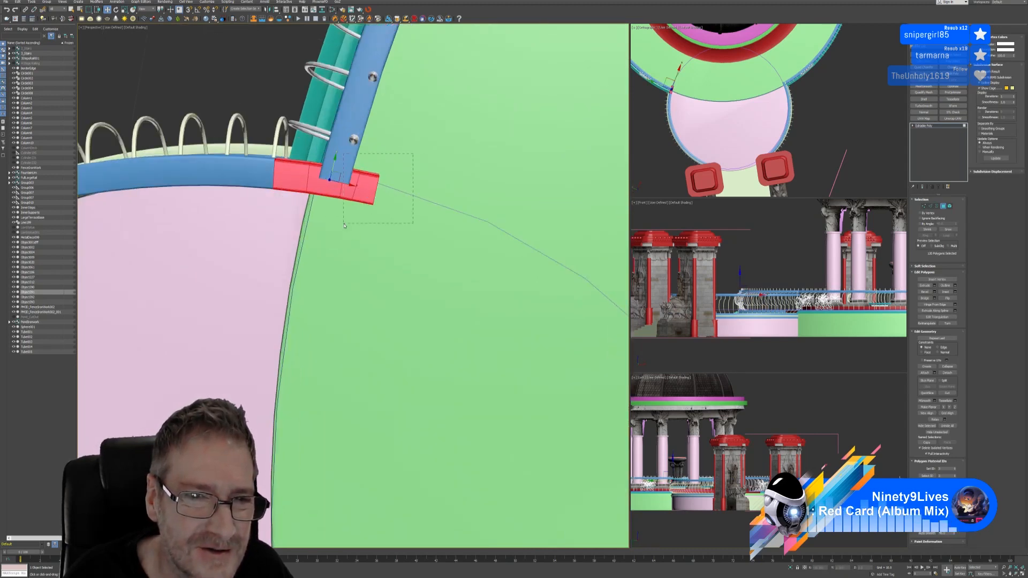
{"action": "left_click_drag", "start_coordinate": [345, 225], "coordinate": [344, 225]}
QuickSlice the selected rail polygons at the main ring railing's edge and delete the overhanging end beyond the cut
{"action": "scroll", "coordinate": [351, 311], "scroll_direction": "down", "scroll_amount": 6}
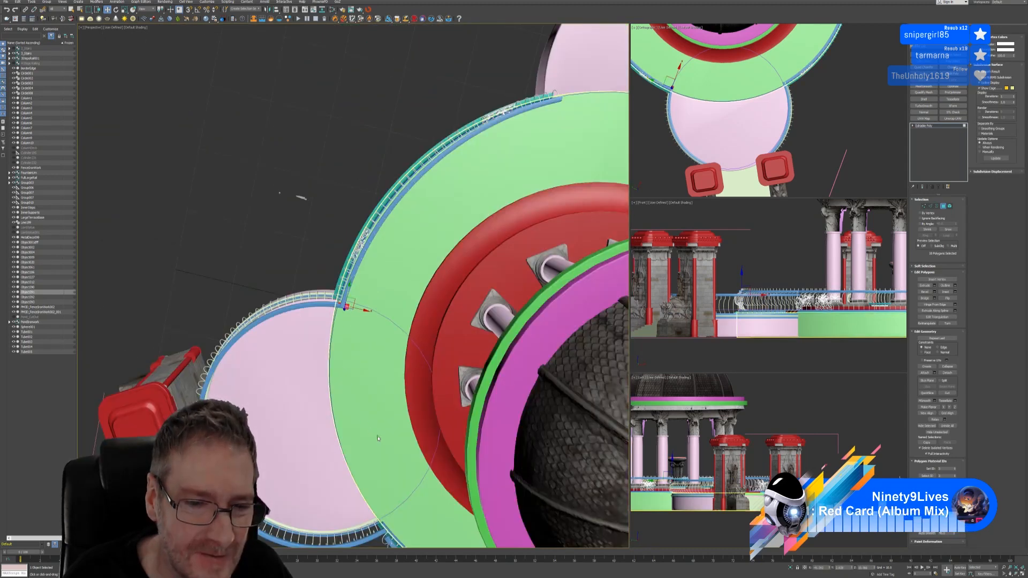
{"action": "scroll", "coordinate": [379, 428], "scroll_direction": "up", "scroll_amount": 2}
{"action": "middle_click_drag", "start_coordinate": [379, 428], "coordinate": [346, 260]}
{"action": "scroll", "coordinate": [369, 406], "scroll_direction": "up", "scroll_amount": 3}
{"action": "scroll", "coordinate": [362, 396], "scroll_direction": "up", "scroll_amount": 2}
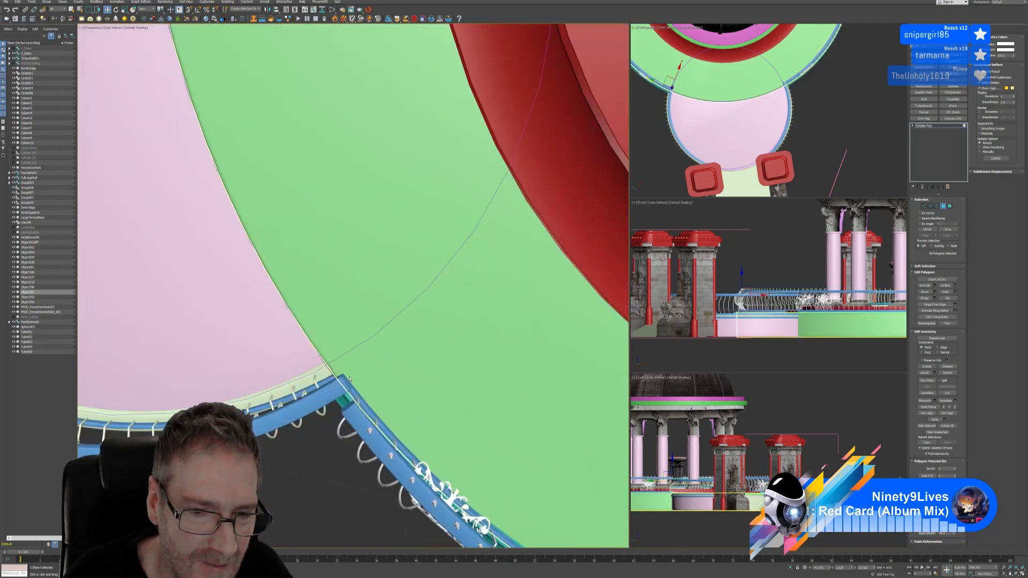
{"action": "scroll", "coordinate": [349, 378], "scroll_direction": "down", "scroll_amount": 6}
{"action": "middle_click_drag", "start_coordinate": [301, 144], "coordinate": [314, 158]}
{"action": "scroll", "coordinate": [312, 161], "scroll_direction": "up", "scroll_amount": 7}
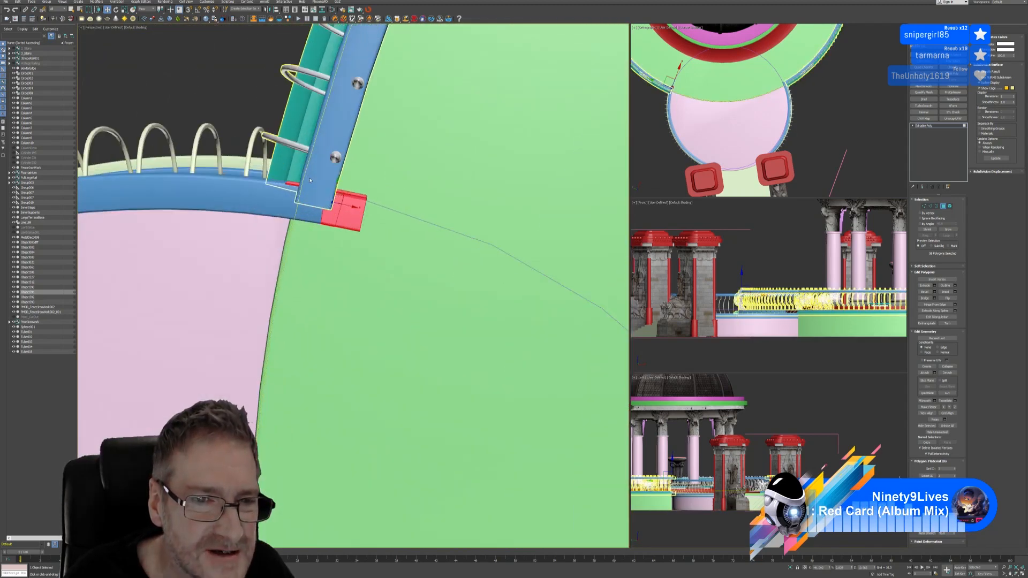
{"action": "scroll", "coordinate": [315, 185], "scroll_direction": "up", "scroll_amount": 2}
{"action": "mouse_move", "coordinate": [403, 220]}
{"action": "middle_mouse_down", "text": "alt"}
{"action": "mouse_move", "coordinate": [392, 211]}
{"action": "mouse_move", "coordinate": [410, 215]}
{"action": "middle_mouse_up", "text": "alt"}
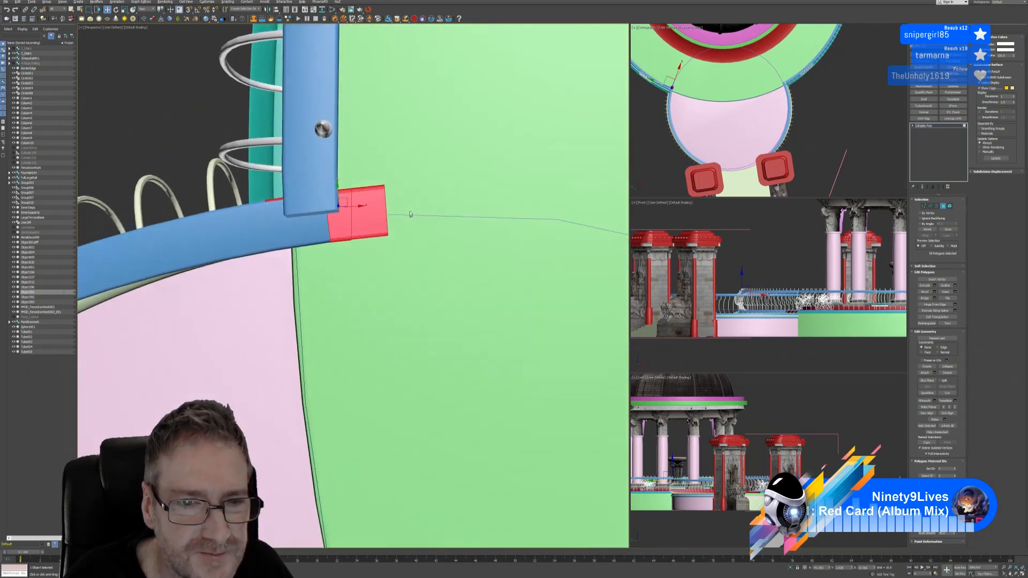
{"action": "left_click", "coordinate": [926, 392]}
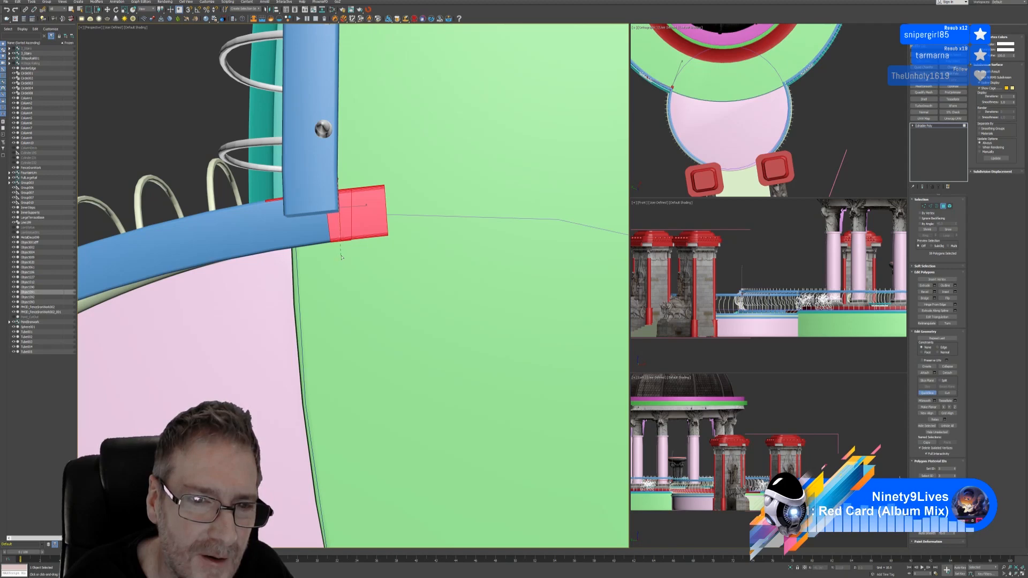
{"action": "left_click", "coordinate": [932, 395]}
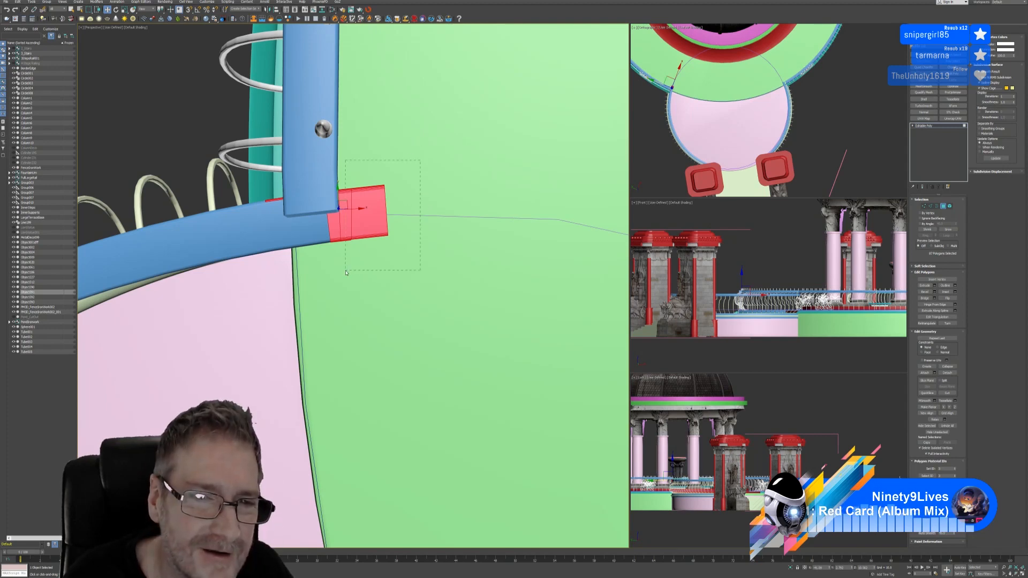
{"action": "key", "text": "Delete"}
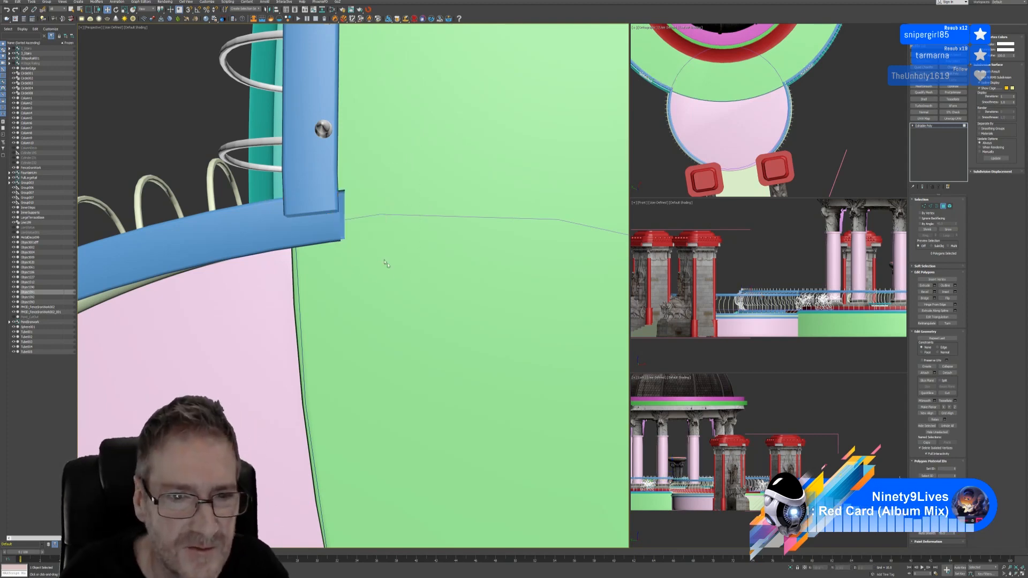
Select the open borders at the opposite railing arc's freshly trimmed end in Border mode
{"action": "middle_click_drag", "start_coordinate": [394, 242], "coordinate": [408, 261], "text": "alt"}
{"action": "scroll", "coordinate": [408, 262], "scroll_direction": "down", "scroll_amount": 5}
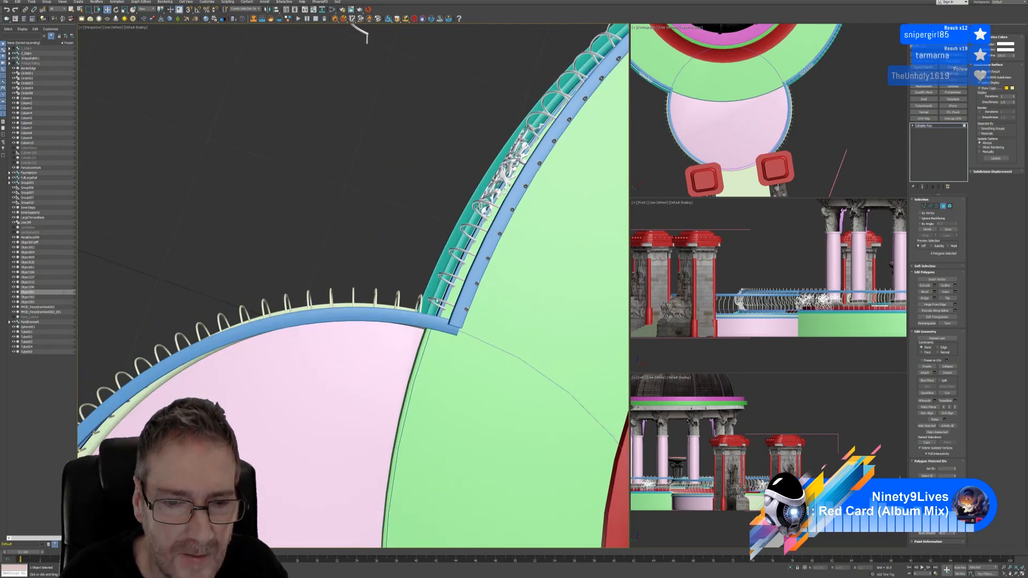
{"action": "middle_click_drag", "start_coordinate": [360, 30], "coordinate": [262, 130], "text": "alt"}
{"action": "scroll", "coordinate": [263, 130], "scroll_direction": "up", "scroll_amount": 4}
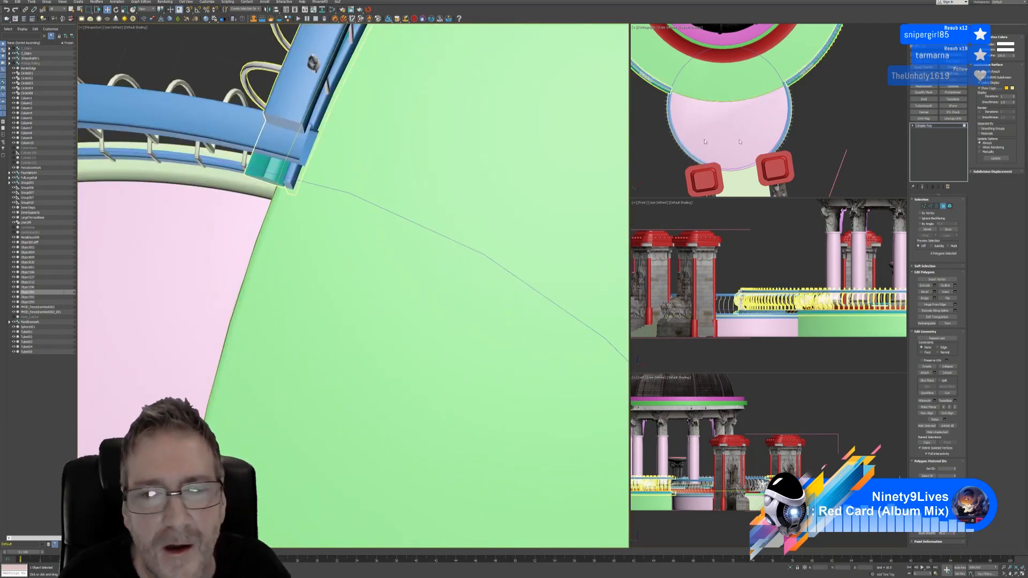
{"action": "left_click", "coordinate": [937, 207]}
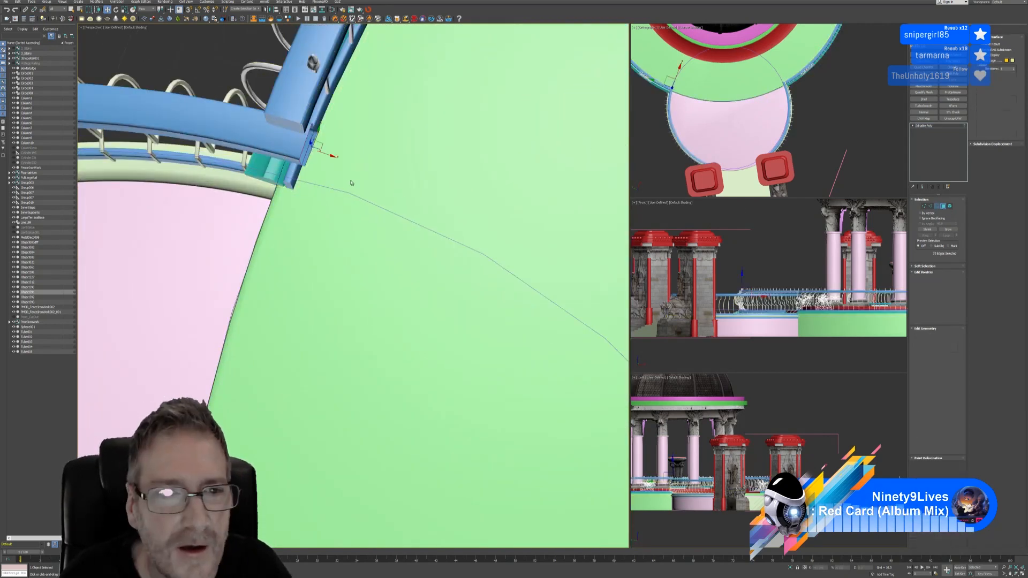
{"action": "left_click", "coordinate": [304, 149]}
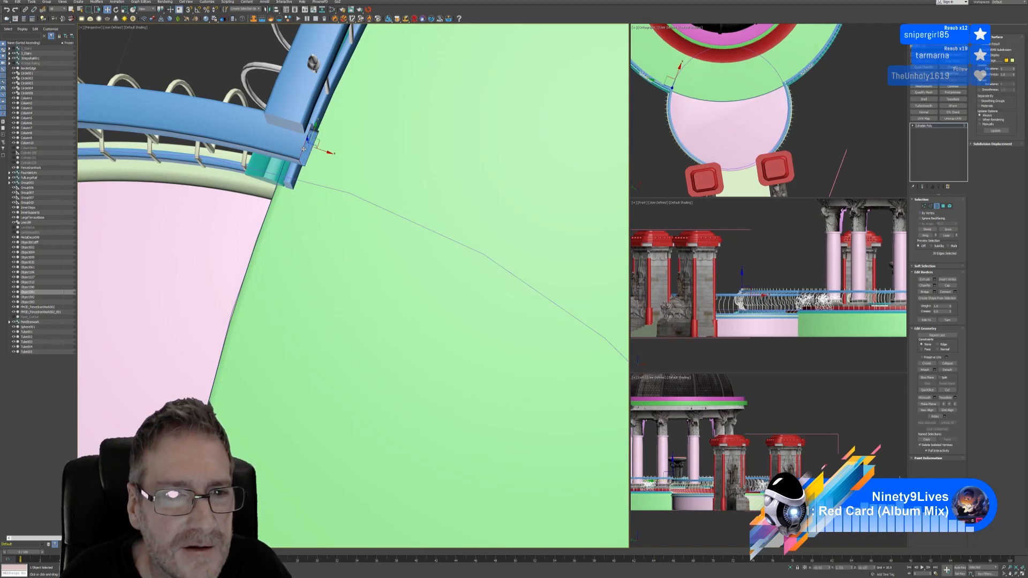
{"action": "middle_click_drag", "start_coordinate": [304, 149], "coordinate": [339, 152], "text": "alt"}
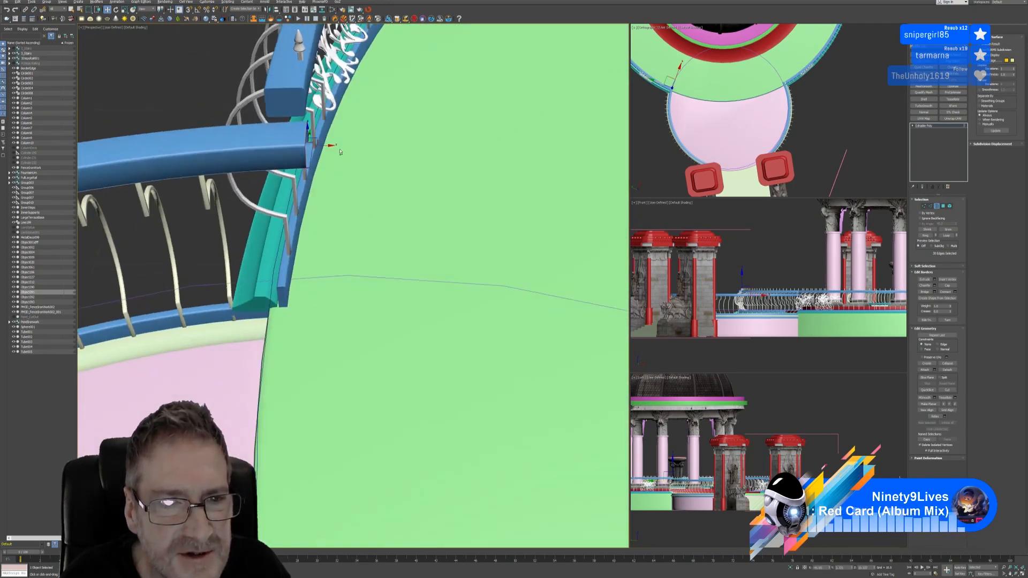
Select and delete the stray polygons left at the opposite railing arc's cut end beside the main ring railing
{"action": "left_click", "coordinate": [943, 207]}
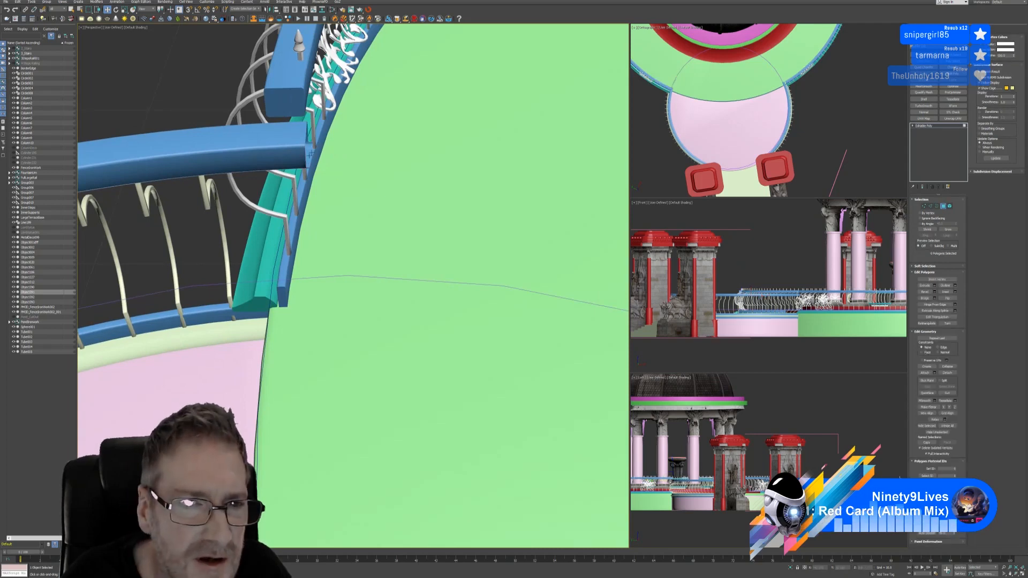
{"action": "scroll", "coordinate": [303, 152], "scroll_direction": "up", "scroll_amount": 3}
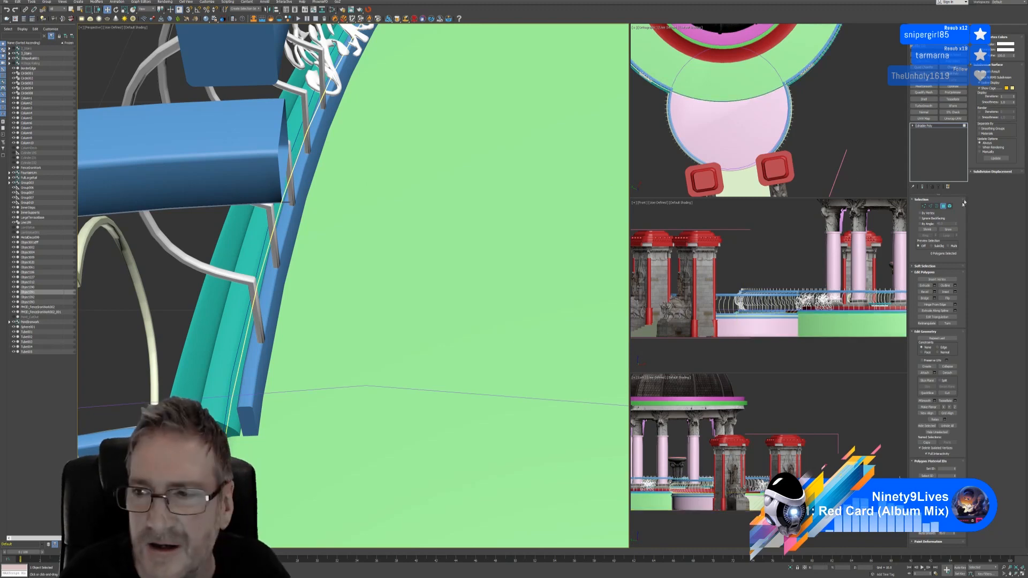
{"action": "left_click", "coordinate": [937, 206]}
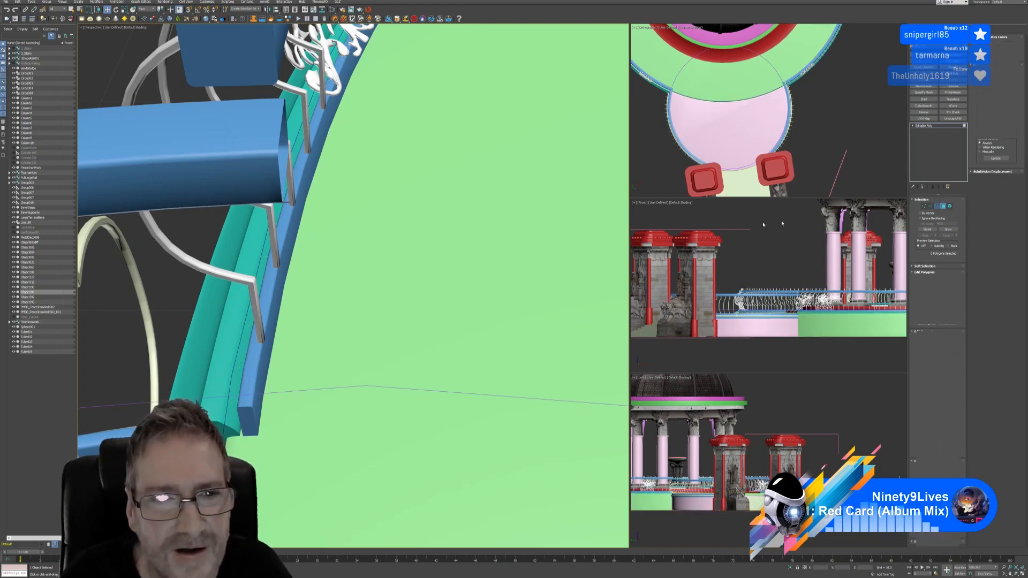
{"action": "middle_click_drag", "start_coordinate": [339, 208], "coordinate": [327, 229], "text": "alt"}
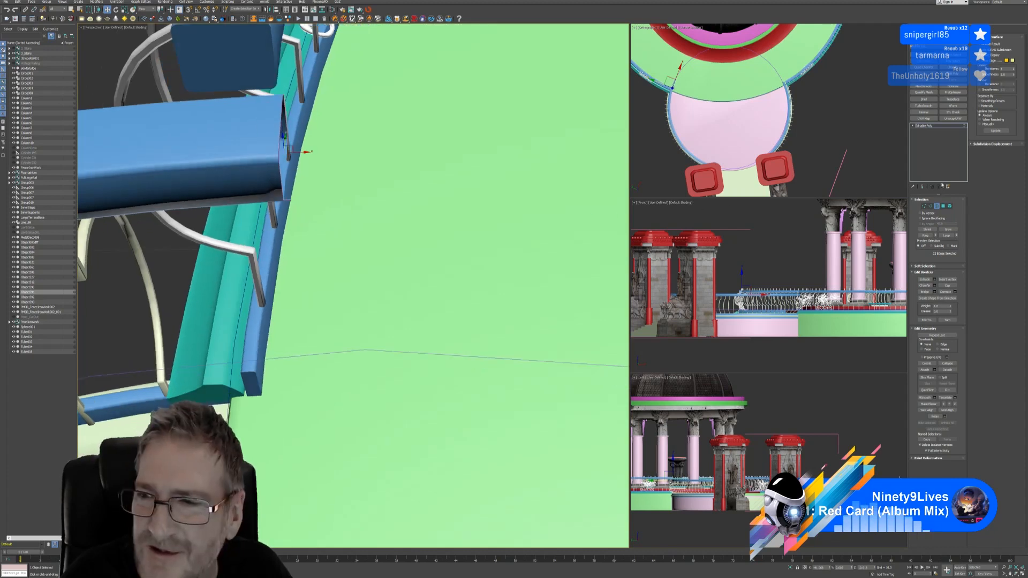
{"action": "left_click", "coordinate": [944, 206]}
{"action": "left_click_drag", "start_coordinate": [303, 194], "coordinate": [288, 200]}
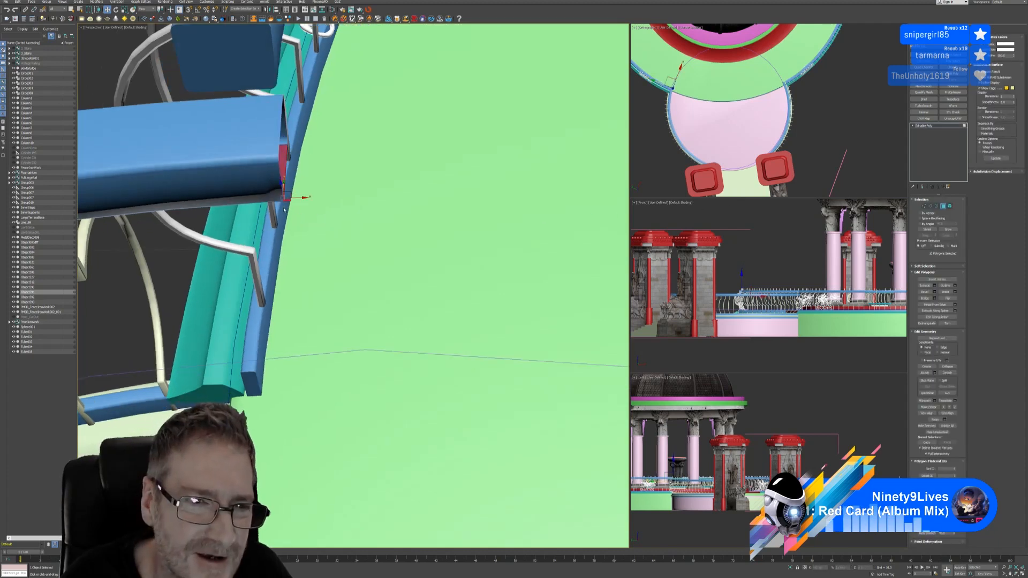
{"action": "left_click", "coordinate": [298, 200]}
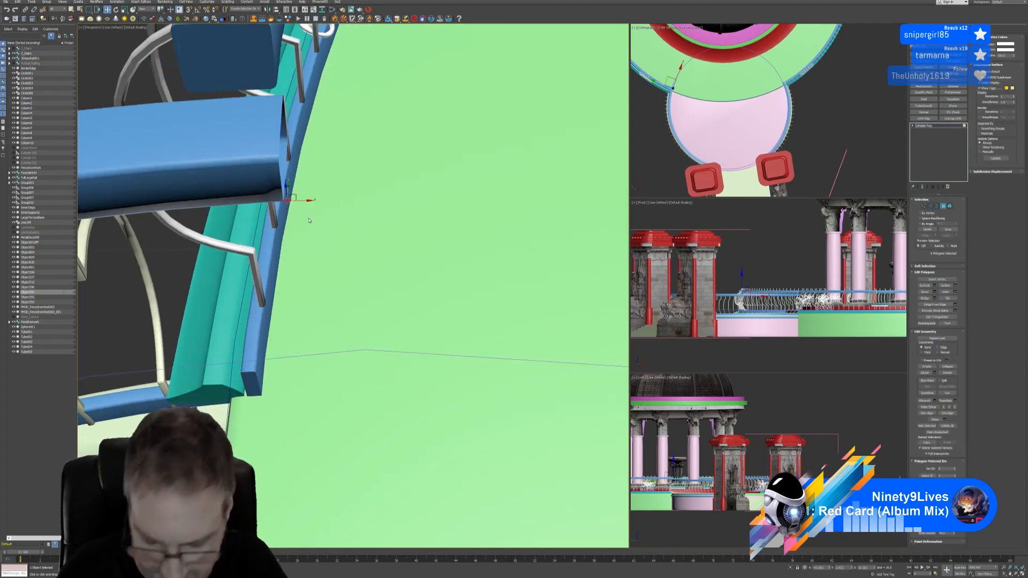
{"action": "key", "text": "3"}
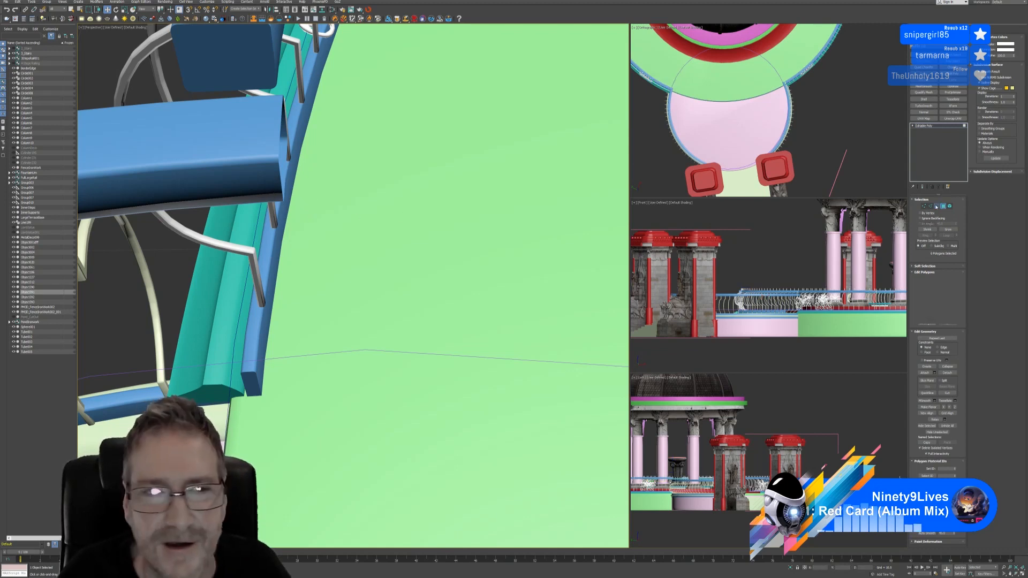
Select the open borders at the opposite railing arc's trimmed end and cap them
{"action": "middle_click_drag", "start_coordinate": [382, 206], "coordinate": [357, 162], "text": "alt"}
{"action": "left_click", "coordinate": [306, 198]}
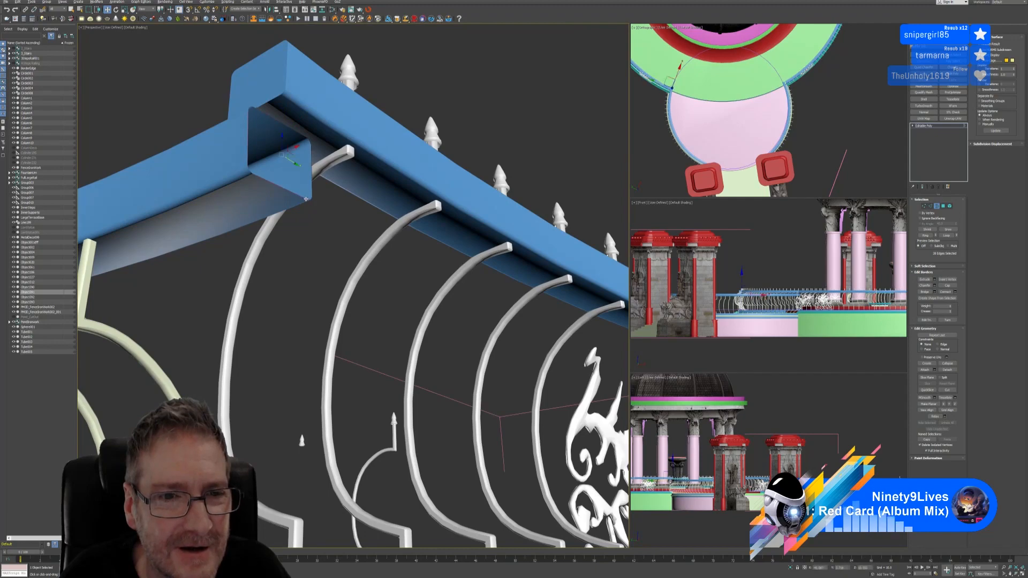
{"action": "left_click", "coordinate": [947, 286]}
{"action": "middle_click_drag", "start_coordinate": [299, 209], "coordinate": [343, 301], "text": "alt"}
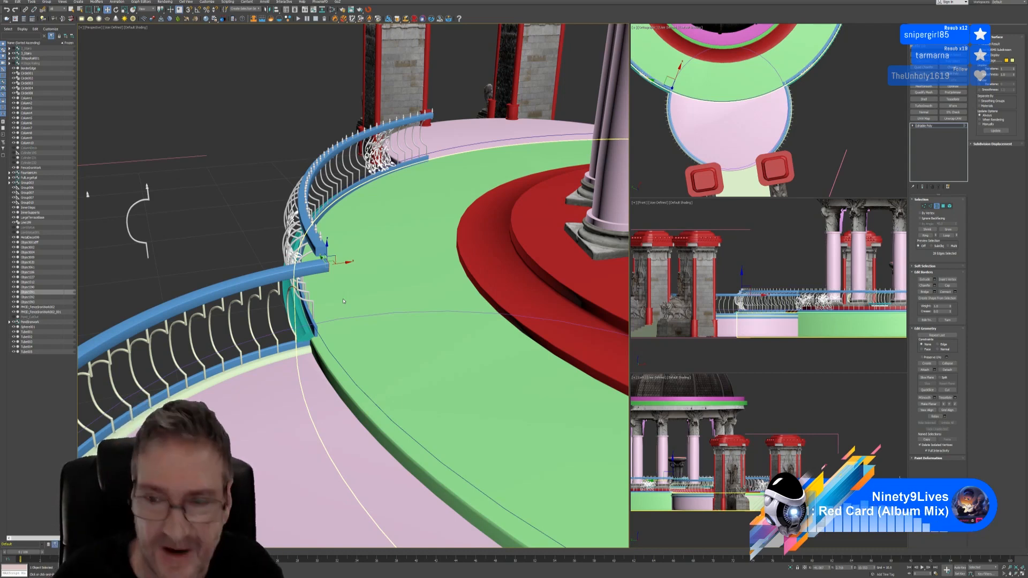
{"action": "left_click", "coordinate": [938, 207]}
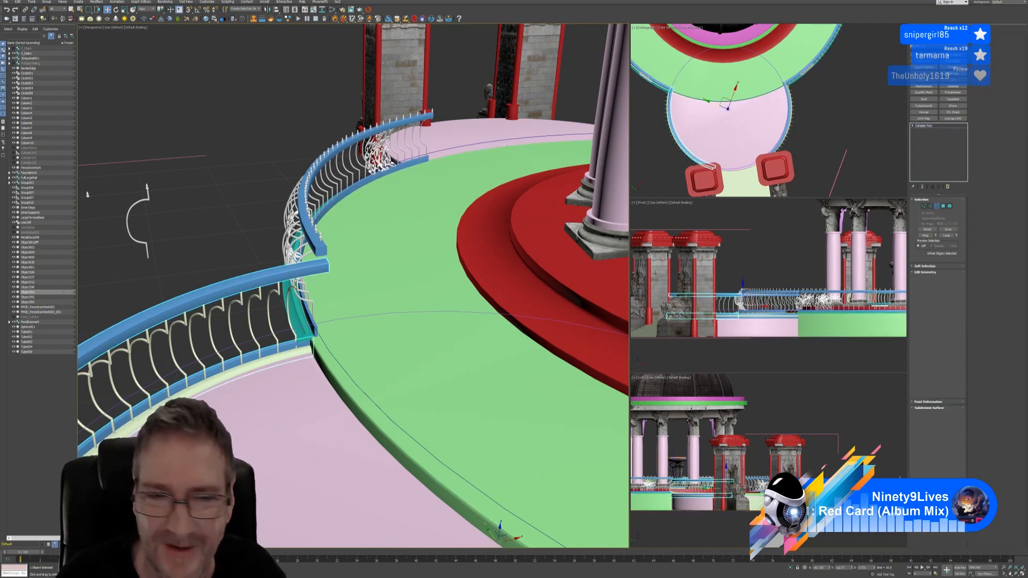
Clear the selection and examine the whole pavilion with its entrance pillars, platform and railings
{"action": "middle_click_drag", "start_coordinate": [314, 276], "coordinate": [394, 258], "text": "alt"}
{"action": "scroll", "coordinate": [300, 290], "scroll_direction": "down", "scroll_amount": 4}
{"action": "scroll", "coordinate": [301, 290], "scroll_direction": "down", "scroll_amount": 4}
{"action": "middle_click_drag", "start_coordinate": [502, 271], "coordinate": [252, 291], "text": "alt"}
{"action": "left_click", "coordinate": [471, 398]}
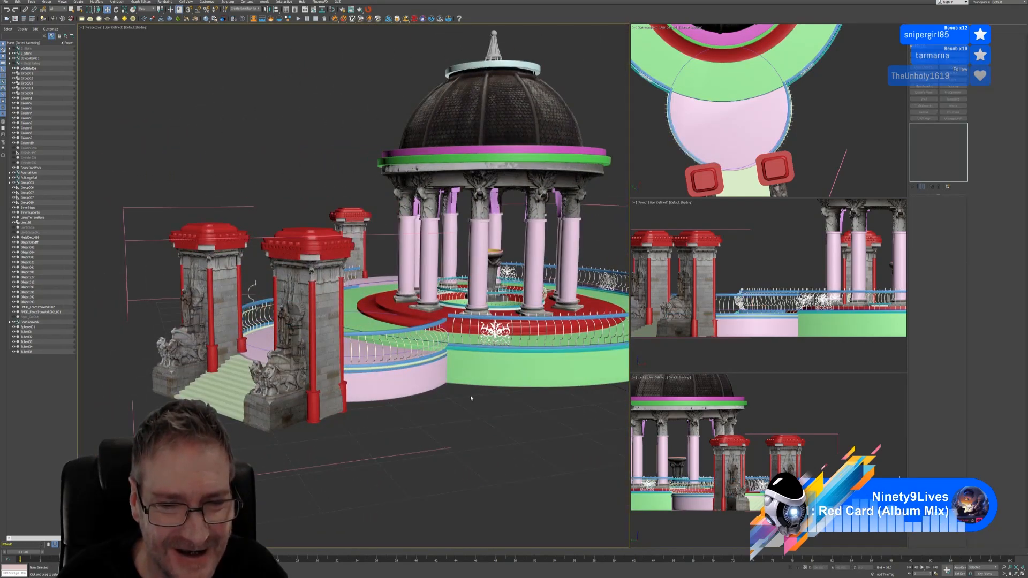
{"action": "mouse_move", "coordinate": [459, 397]}
{"action": "middle_mouse_down", "text": "alt"}
{"action": "mouse_move", "coordinate": [438, 397]}
{"action": "mouse_move", "coordinate": [453, 397]}
{"action": "middle_mouse_up", "text": "alt"}
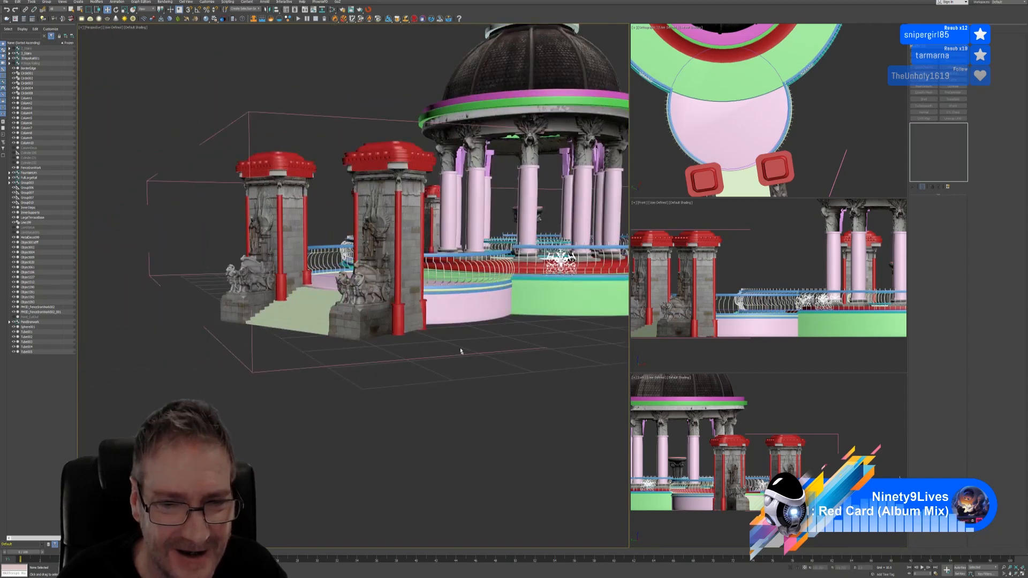
{"action": "scroll", "coordinate": [460, 351], "scroll_direction": "up", "scroll_amount": 5}
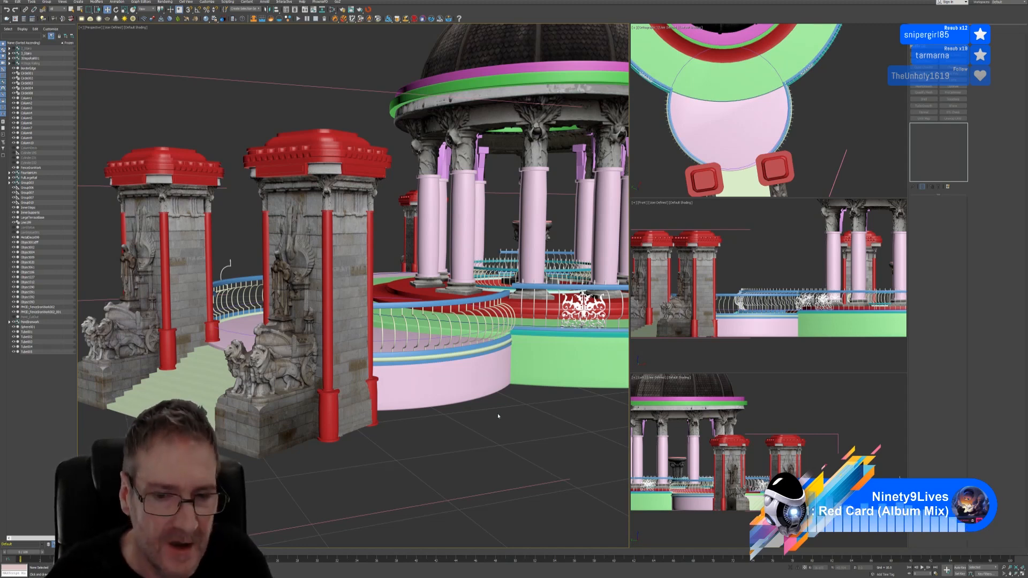
{"action": "left_click", "coordinate": [499, 368]}
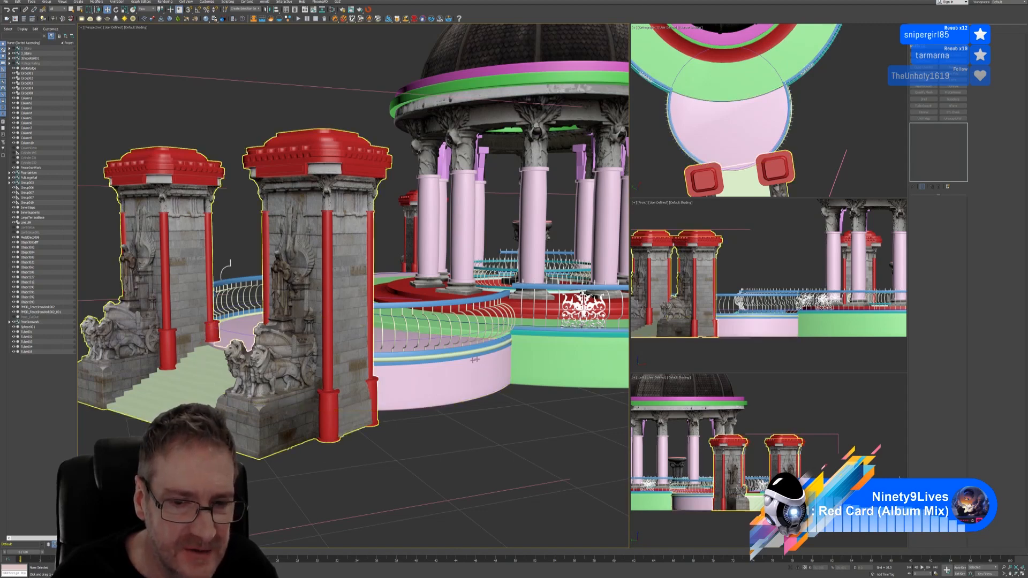
{"action": "left_click", "coordinate": [407, 442]}
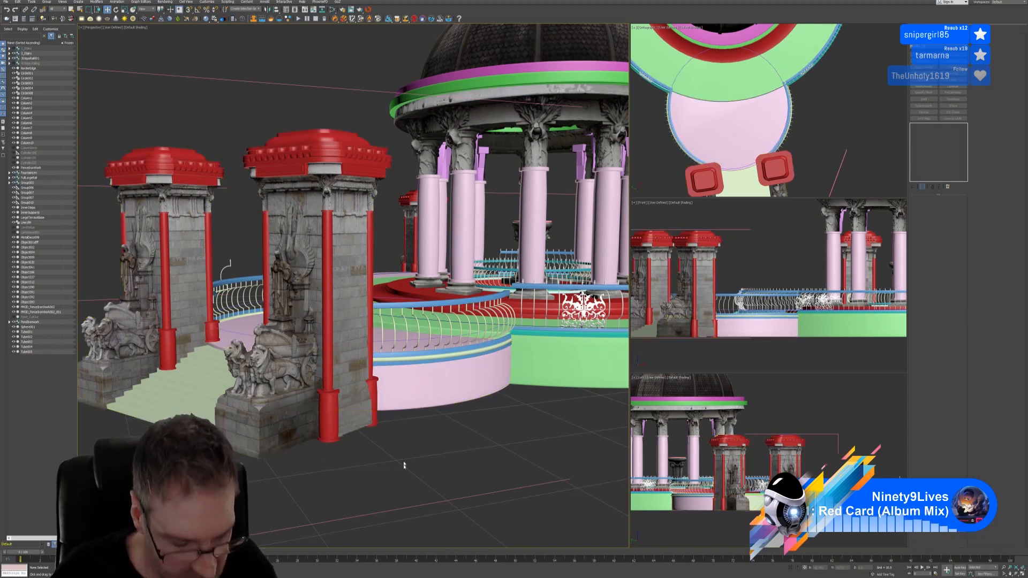
{"action": "middle_click_drag", "start_coordinate": [402, 484], "coordinate": [252, 515], "text": "alt"}
{"action": "middle_click_drag", "start_coordinate": [363, 460], "coordinate": [349, 40]}
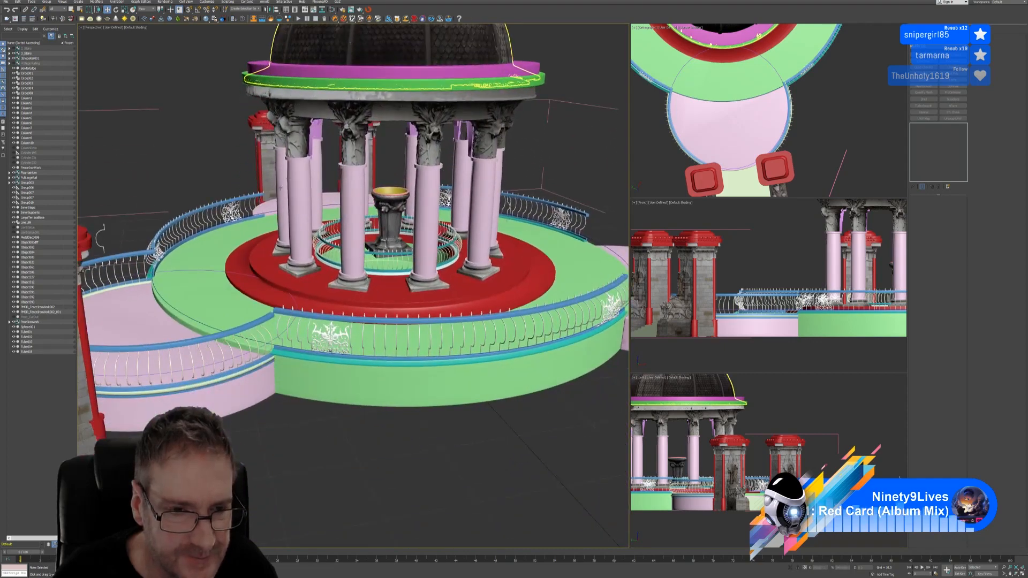
Select the pink entrance platform and examine both railing arcs where they meet the pillars and main ring railing
{"action": "left_click", "coordinate": [140, 326]}
{"action": "middle_click_drag", "start_coordinate": [140, 327], "coordinate": [263, 323], "text": "alt"}
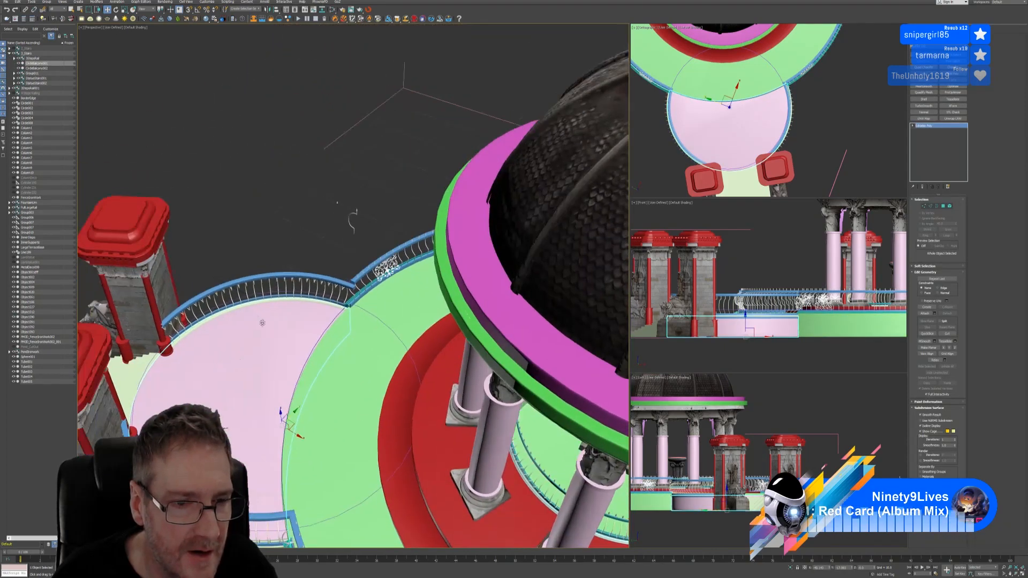
{"action": "scroll", "coordinate": [262, 323], "scroll_direction": "up", "scroll_amount": 4}
{"action": "scroll", "coordinate": [257, 331], "scroll_direction": "up", "scroll_amount": 3}
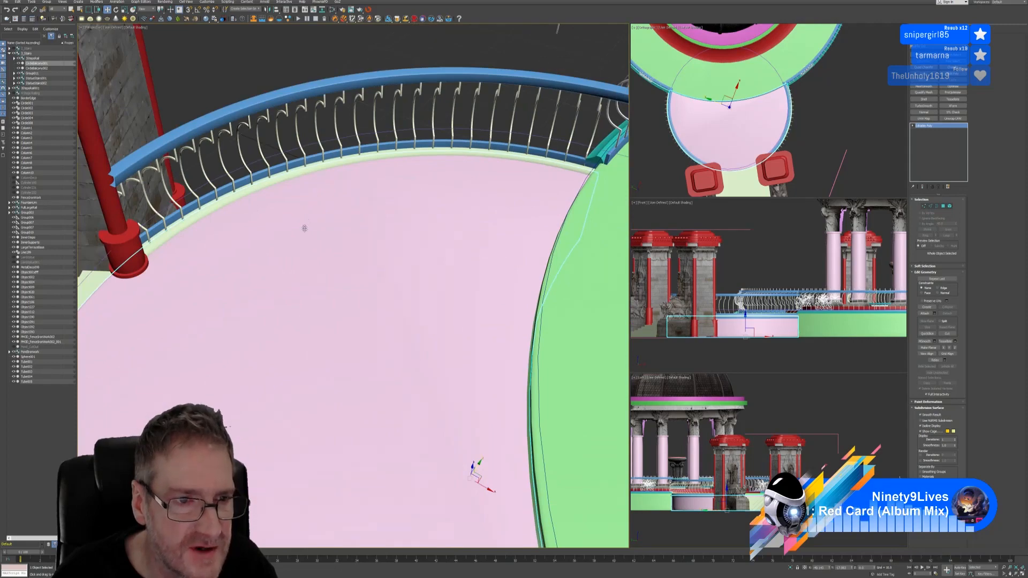
{"action": "scroll", "coordinate": [305, 231], "scroll_direction": "down", "scroll_amount": 4}
{"action": "middle_click_drag", "start_coordinate": [317, 245], "coordinate": [407, 256], "text": "alt"}
{"action": "scroll", "coordinate": [407, 173], "scroll_direction": "up", "scroll_amount": 4}
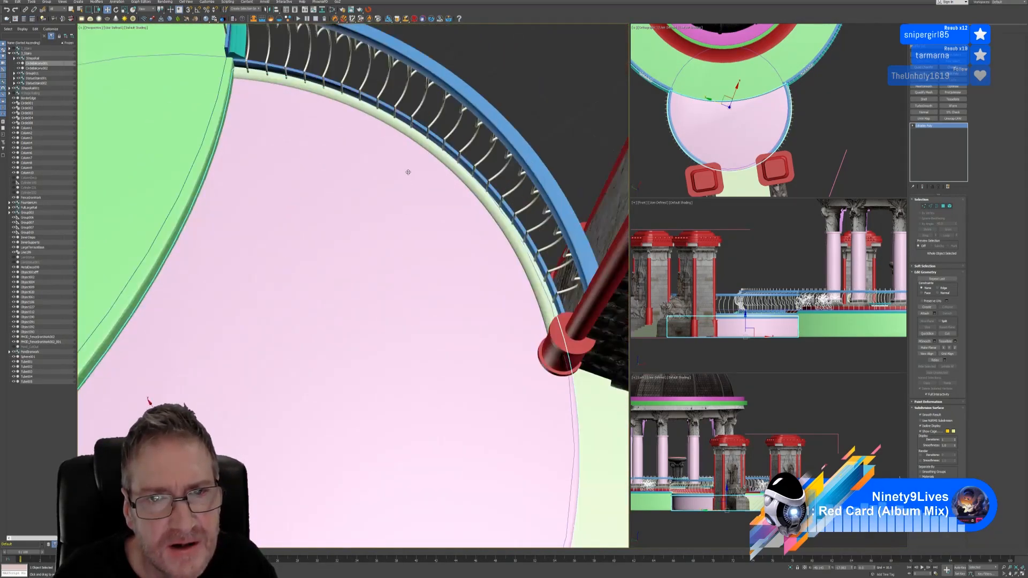
{"action": "scroll", "coordinate": [408, 172], "scroll_direction": "down", "scroll_amount": 5}
{"action": "scroll", "coordinate": [355, 270], "scroll_direction": "up", "scroll_amount": 4}
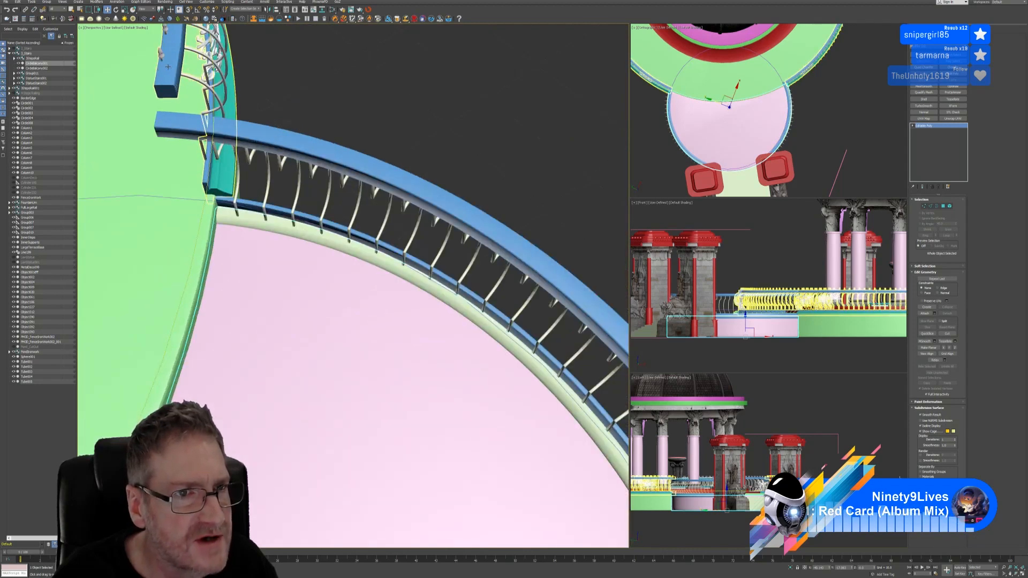
{"action": "scroll", "coordinate": [167, 66], "scroll_direction": "up", "scroll_amount": 2}
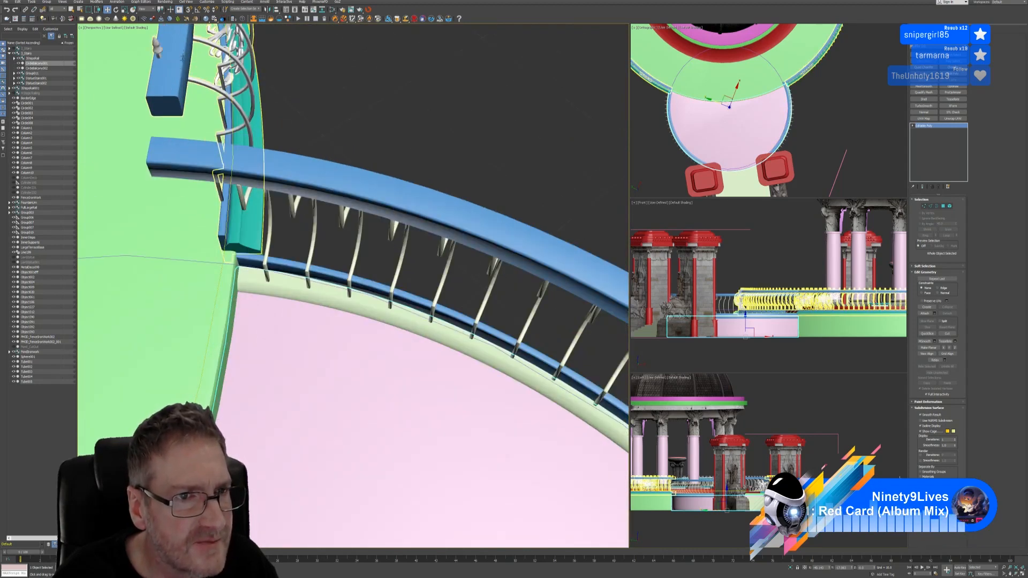
{"action": "left_click", "coordinate": [282, 181]}
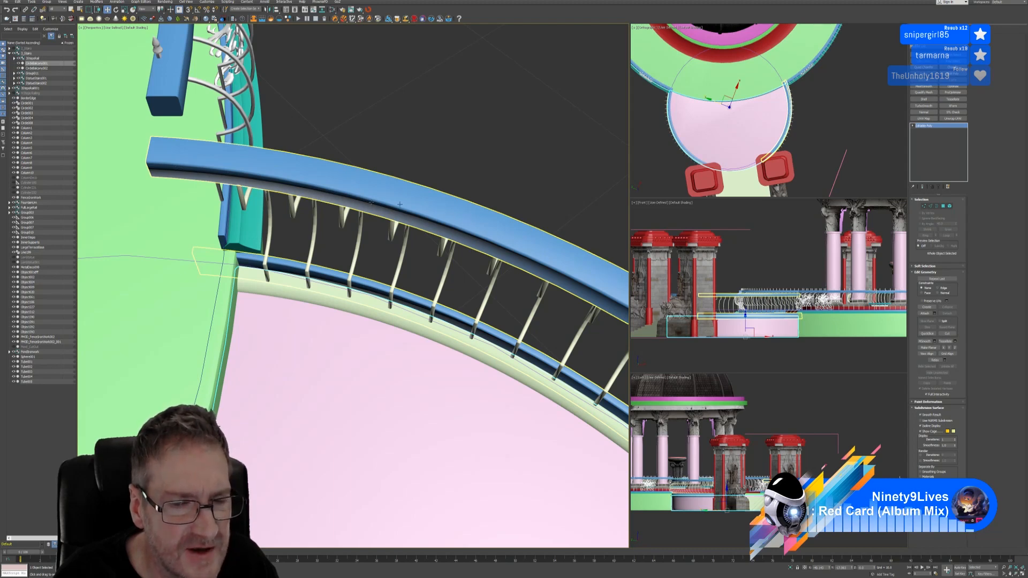
{"action": "scroll", "coordinate": [428, 208], "scroll_direction": "down", "scroll_amount": 8}
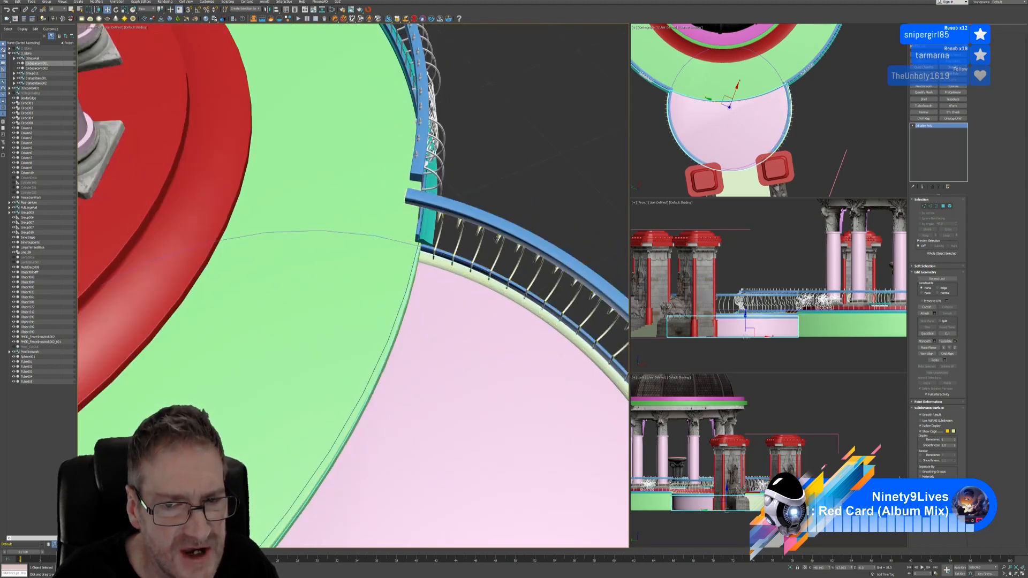
{"action": "left_click", "coordinate": [402, 135]}
{"action": "scroll", "coordinate": [401, 136], "scroll_direction": "down", "scroll_amount": 3}
{"action": "left_click", "coordinate": [413, 199]}
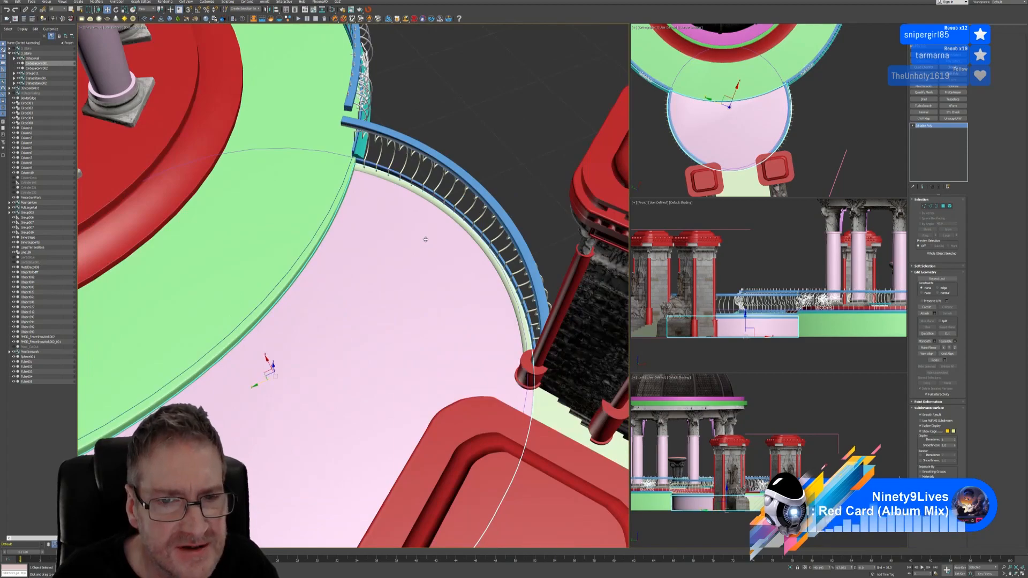
Examine the entrance side of the pavilion, from the platform railing to the staircase between the pillars
{"action": "middle_click_drag", "start_coordinate": [421, 247], "coordinate": [377, 225]}
{"action": "scroll", "coordinate": [407, 223], "scroll_direction": "down", "scroll_amount": 5}
{"action": "middle_click_drag", "start_coordinate": [372, 314], "coordinate": [261, 292], "text": "alt"}
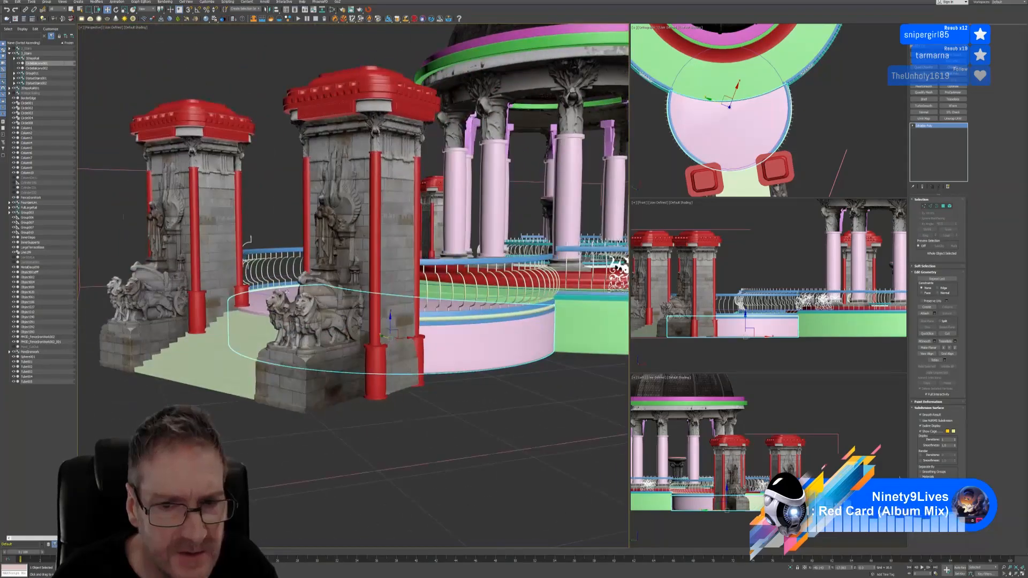
{"action": "scroll", "coordinate": [262, 293], "scroll_direction": "down", "scroll_amount": 3}
{"action": "mouse_move", "coordinate": [383, 374]}
{"action": "middle_mouse_down", "text": "alt"}
{"action": "mouse_move", "coordinate": [339, 376]}
{"action": "mouse_move", "coordinate": [380, 401]}
{"action": "mouse_move", "coordinate": [376, 392]}
{"action": "middle_mouse_up", "text": "alt"}
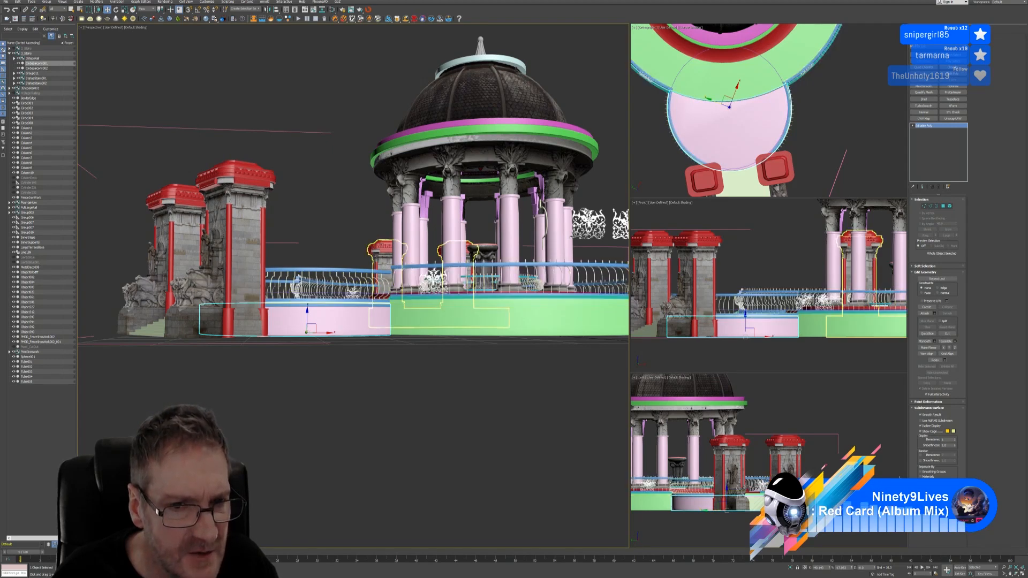
{"action": "middle_click_drag", "start_coordinate": [385, 375], "coordinate": [344, 367], "text": "alt"}
{"action": "scroll", "coordinate": [366, 322], "scroll_direction": "up", "scroll_amount": 2}
{"action": "scroll", "coordinate": [366, 322], "scroll_direction": "up", "scroll_amount": 2}
{"action": "left_click", "coordinate": [365, 309]}
{"action": "scroll", "coordinate": [346, 352], "scroll_direction": "down", "scroll_amount": 4}
{"action": "key", "text": "z"}
{"action": "scroll", "coordinate": [262, 373], "scroll_direction": "up", "scroll_amount": 5}
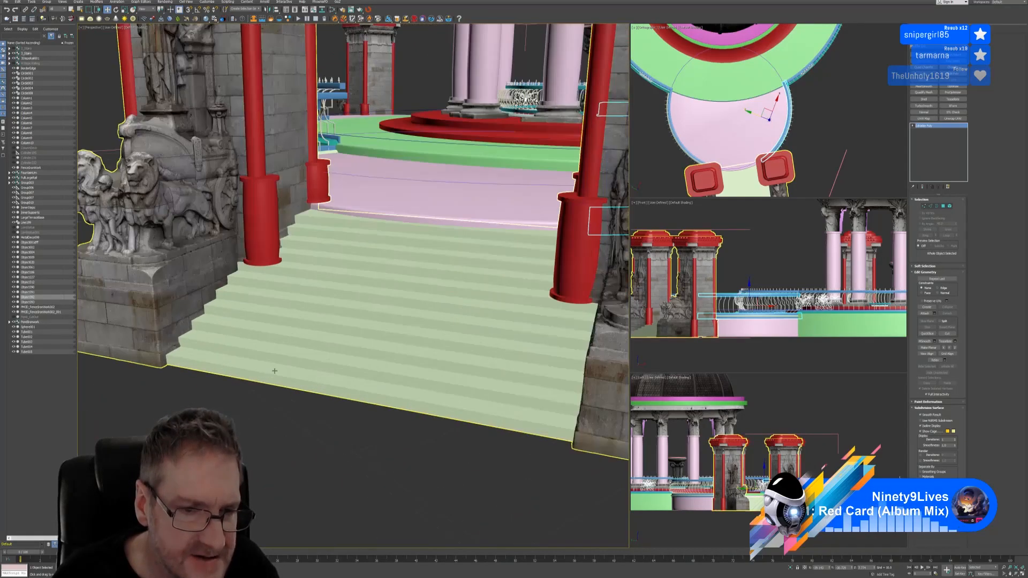
Isolate the entrance gate group, open the group, select its staircase and end the isolation
{"action": "left_click", "coordinate": [366, 311]}
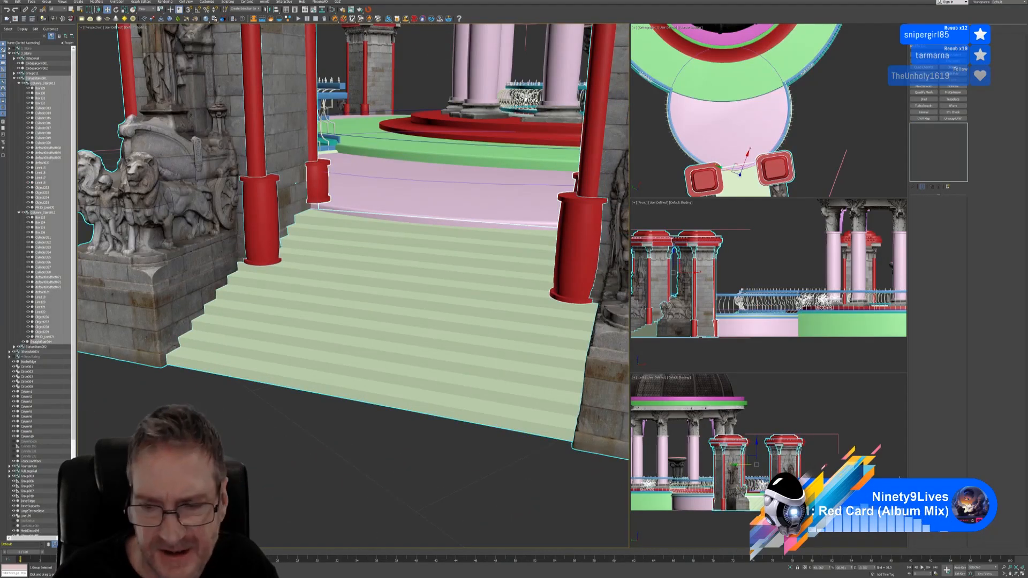
{"action": "key", "text": "alt+q"}
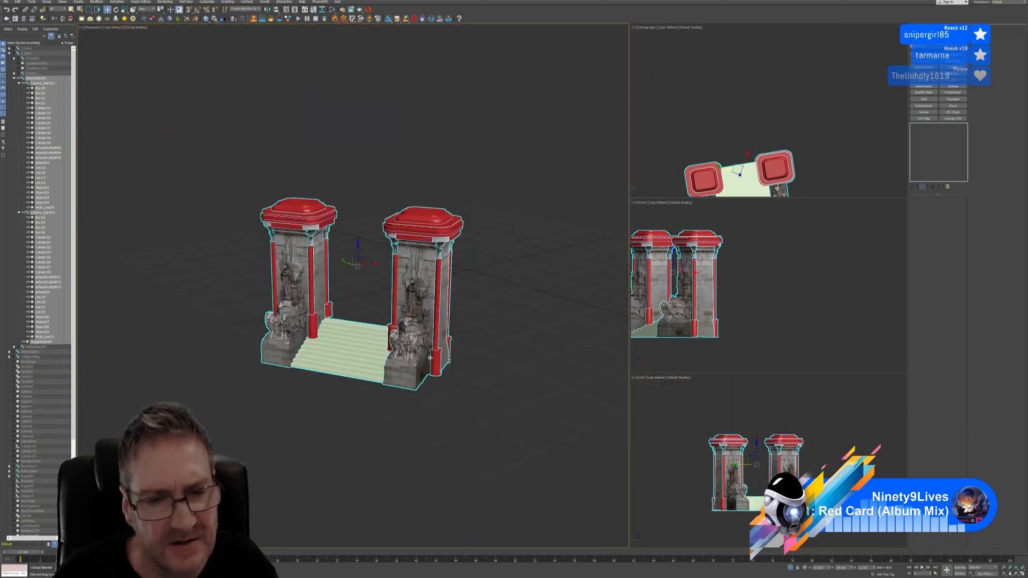
{"action": "left_click", "coordinate": [47, 2]}
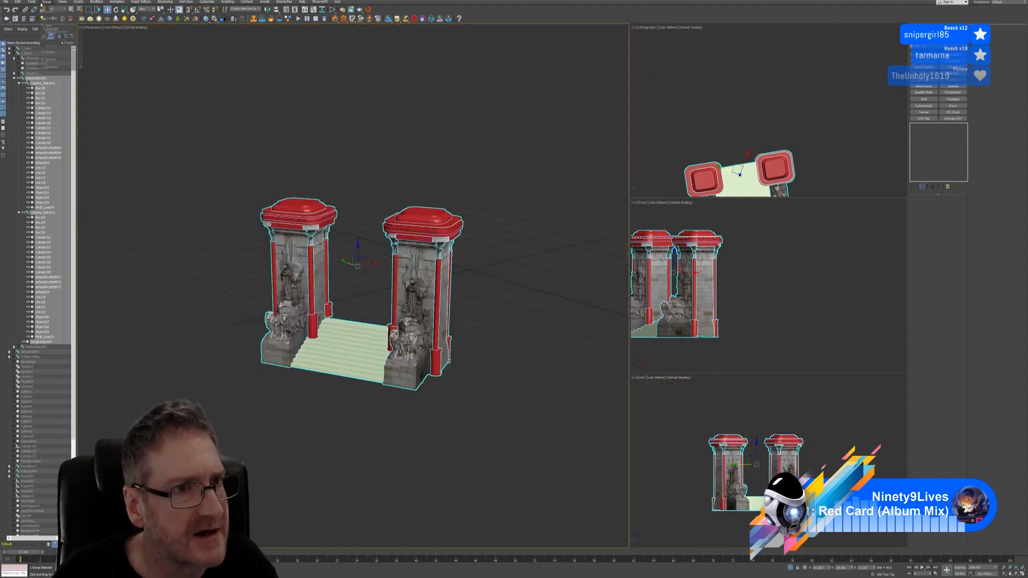
{"action": "left_click", "coordinate": [60, 25]}
{"action": "left_click", "coordinate": [340, 366]}
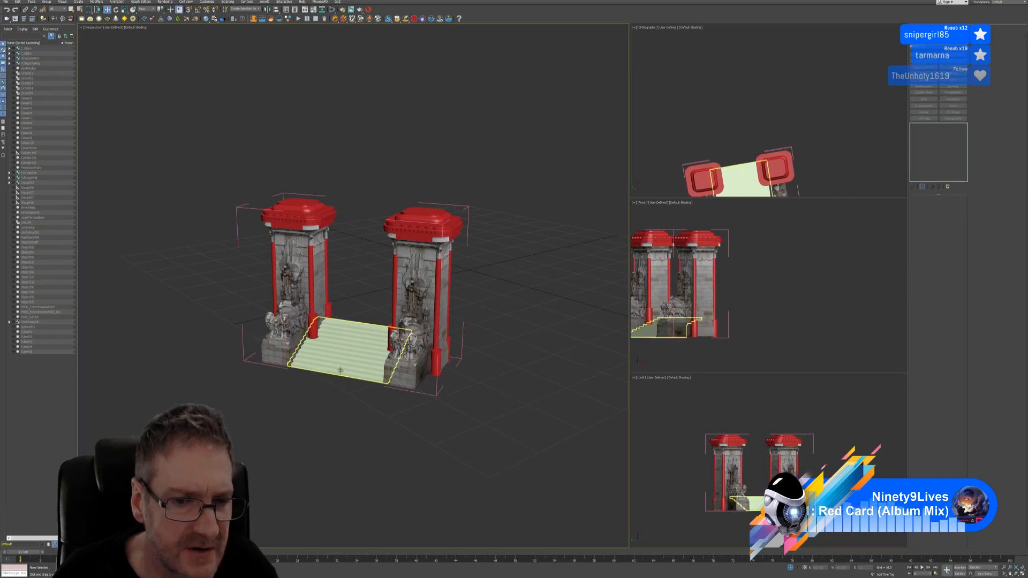
{"action": "left_click", "coordinate": [790, 567]}
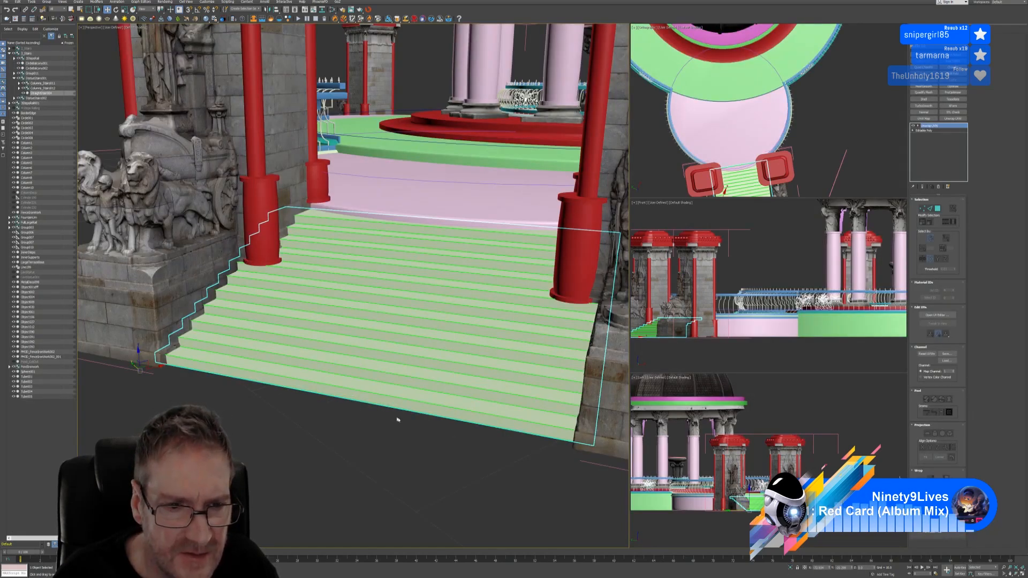
Isolate the entrance staircase and add another Unwrap UVW modifier to it
{"action": "left_click", "coordinate": [791, 569]}
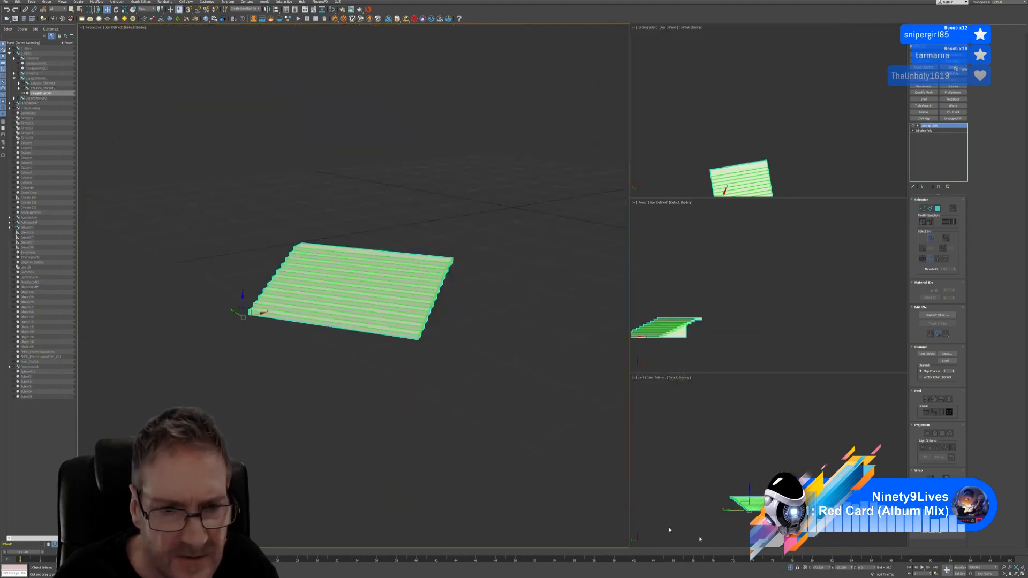
{"action": "key", "text": "z"}
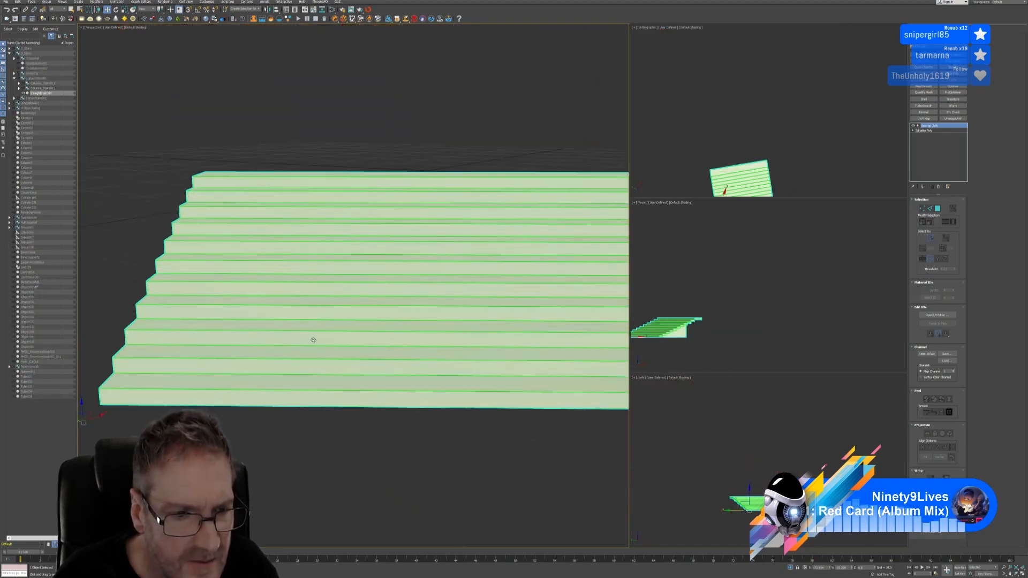
{"action": "left_click", "coordinate": [953, 118]}
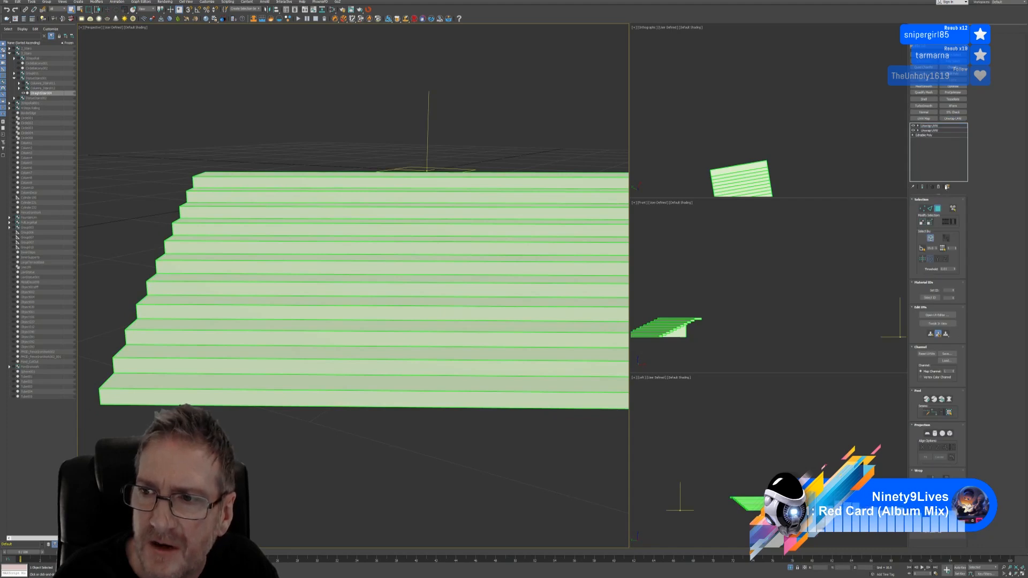
Remove the duplicate Unwrap UVW modifier and open the staircase's UVs with the coloured, numbered checker texture shown on the steps
{"action": "left_click", "coordinate": [938, 187]}
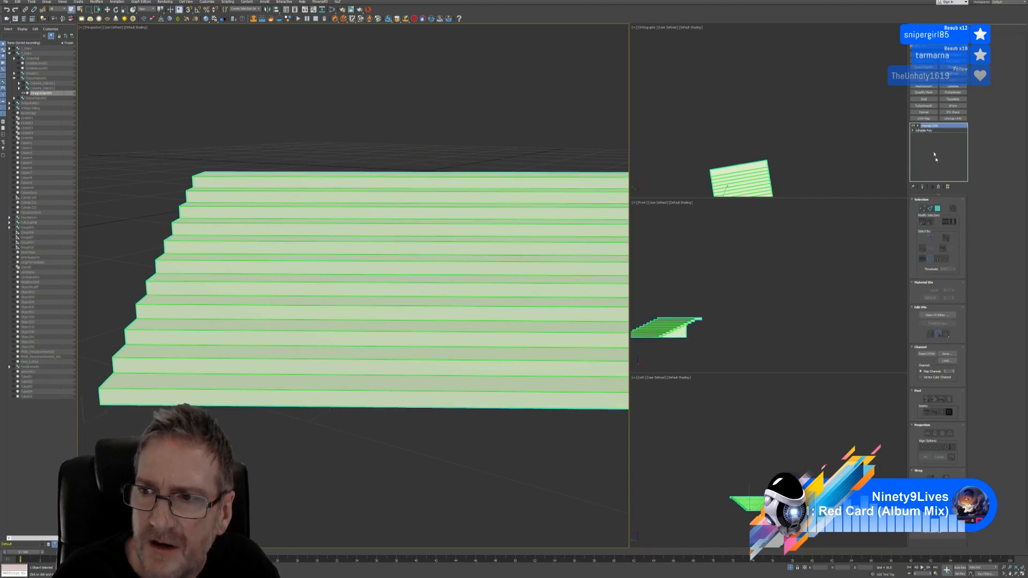
{"action": "left_click", "coordinate": [937, 315]}
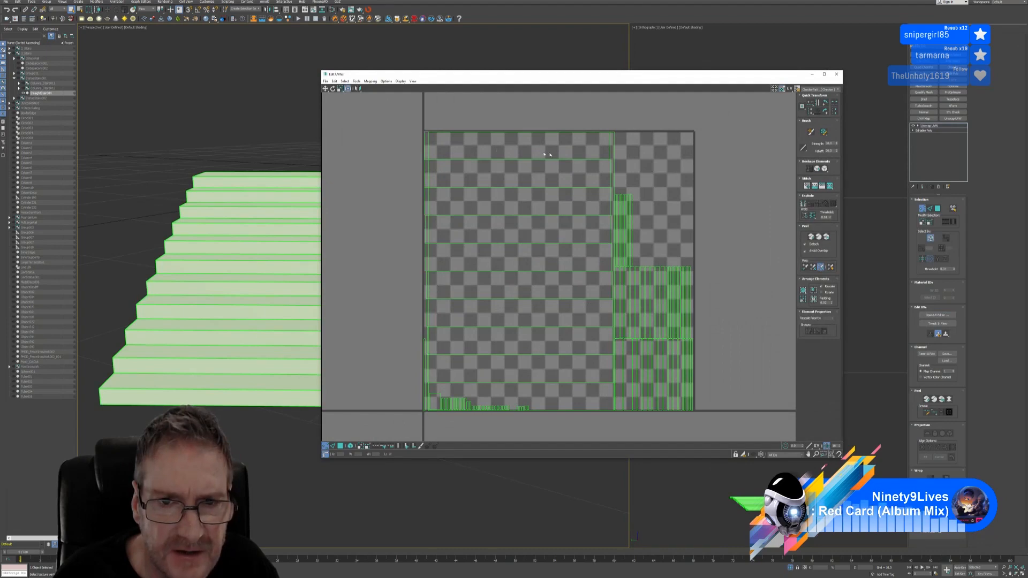
{"action": "left_click", "coordinate": [827, 89]}
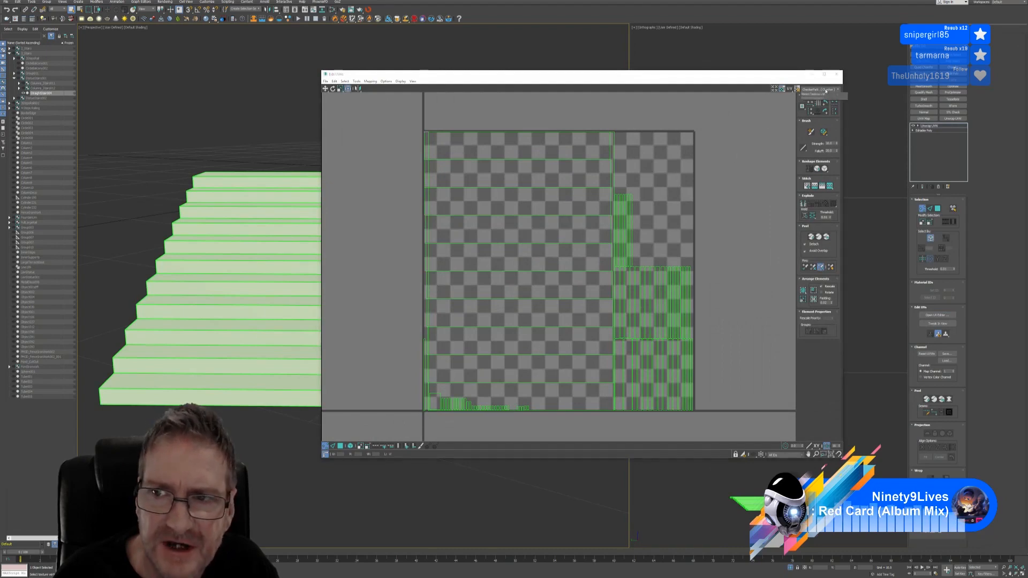
{"action": "left_click", "coordinate": [812, 95]}
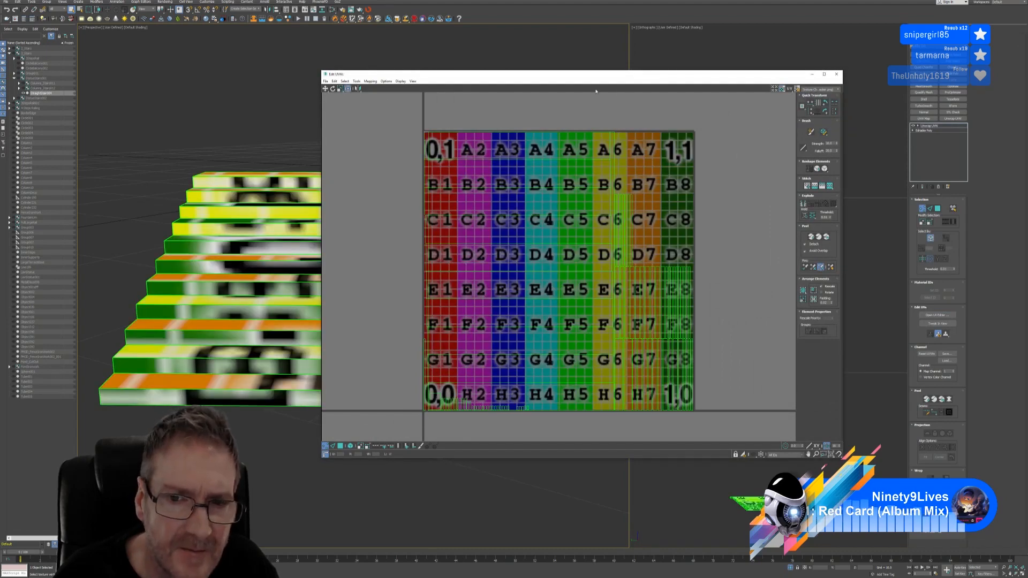
{"action": "left_click_drag", "start_coordinate": [543, 75], "coordinate": [713, 70]}
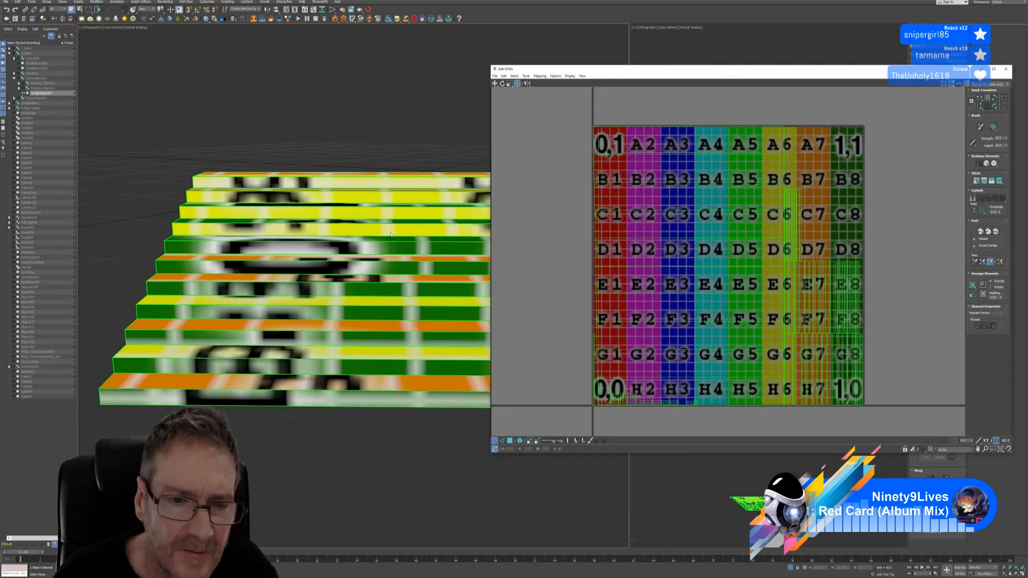
{"action": "scroll", "coordinate": [370, 264], "scroll_direction": "up", "scroll_amount": 4}
{"action": "scroll", "coordinate": [369, 285], "scroll_direction": "down", "scroll_amount": 4}
{"action": "middle_click_drag", "start_coordinate": [370, 263], "coordinate": [306, 242], "text": "alt"}
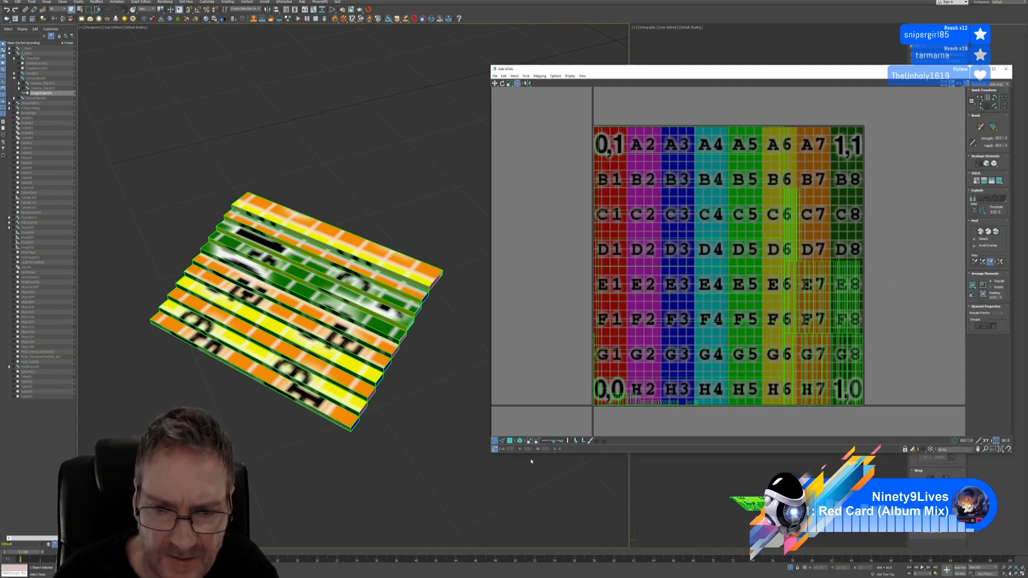
Select the UV face blocks around E7–F8 and G7–H8 in turn to examine which stair faces they cover, and close the UV editor
{"action": "left_click", "coordinate": [511, 442]}
{"action": "left_click_drag", "start_coordinate": [883, 272], "coordinate": [787, 298]}
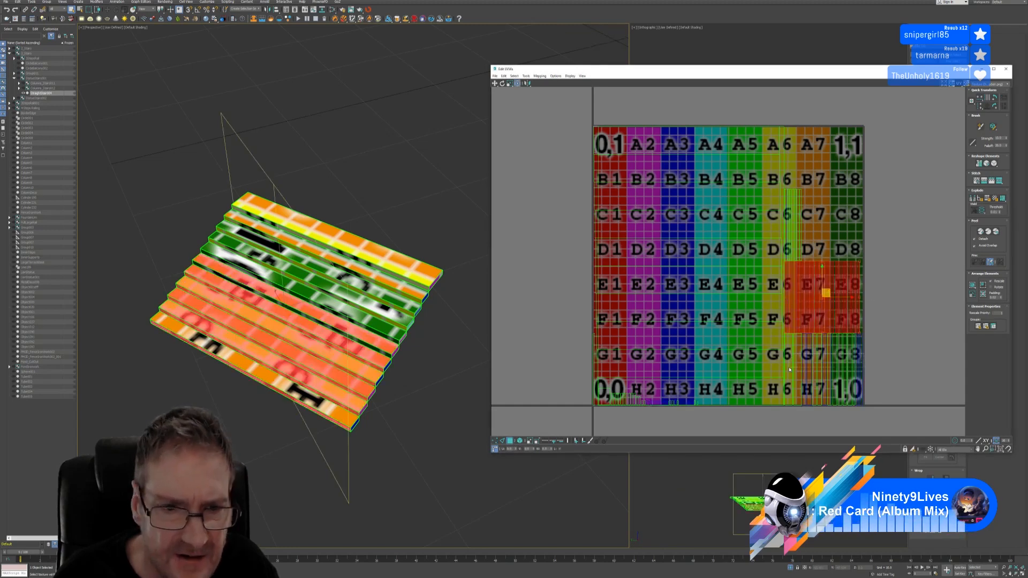
{"action": "left_click_drag", "start_coordinate": [789, 369], "coordinate": [788, 369]}
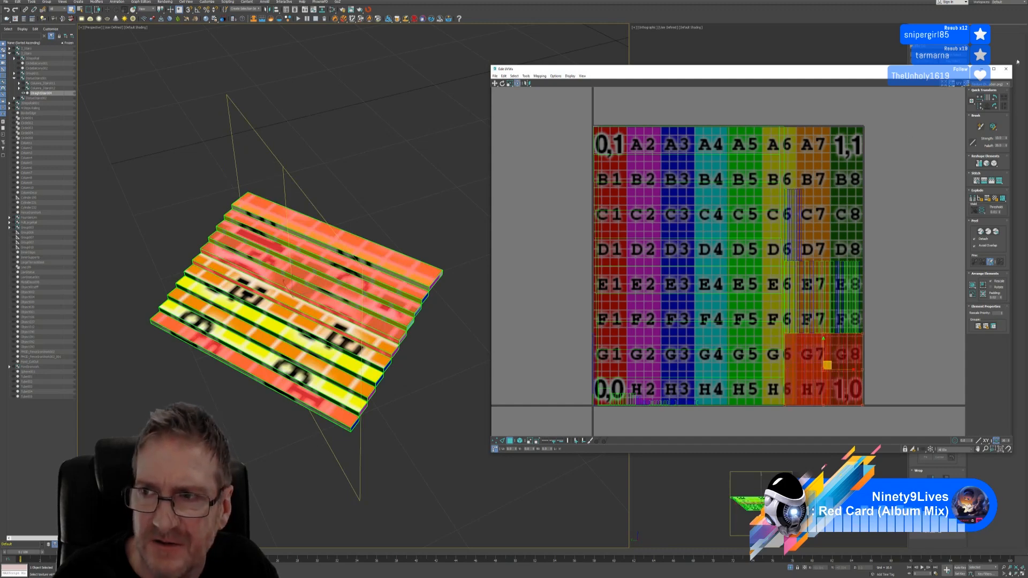
{"action": "left_click", "coordinate": [1006, 69]}
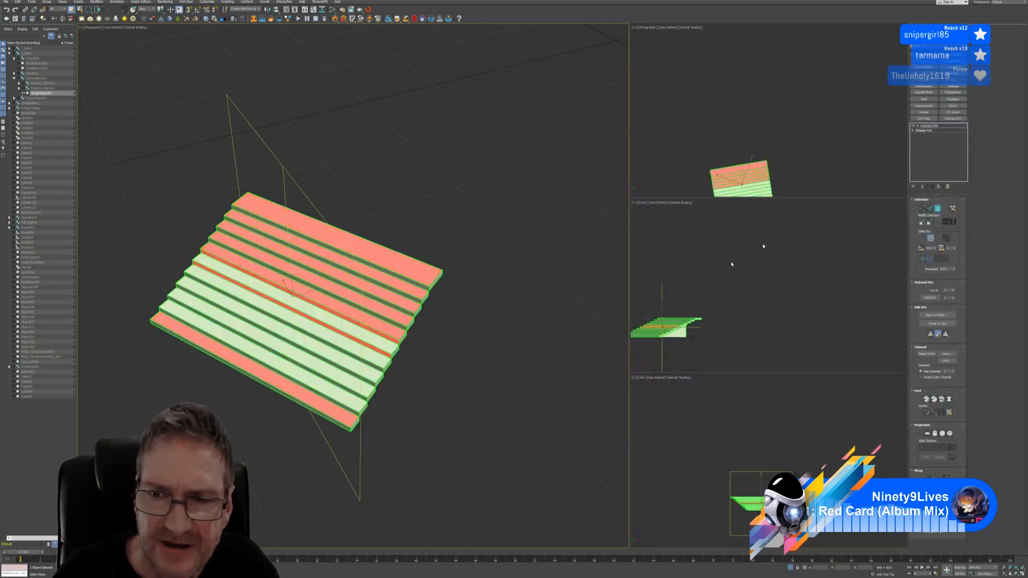
Leave polygon selection and collapse the staircase's Unwrap UVW modifier into the Editable Poly
{"action": "left_click", "coordinate": [938, 209]}
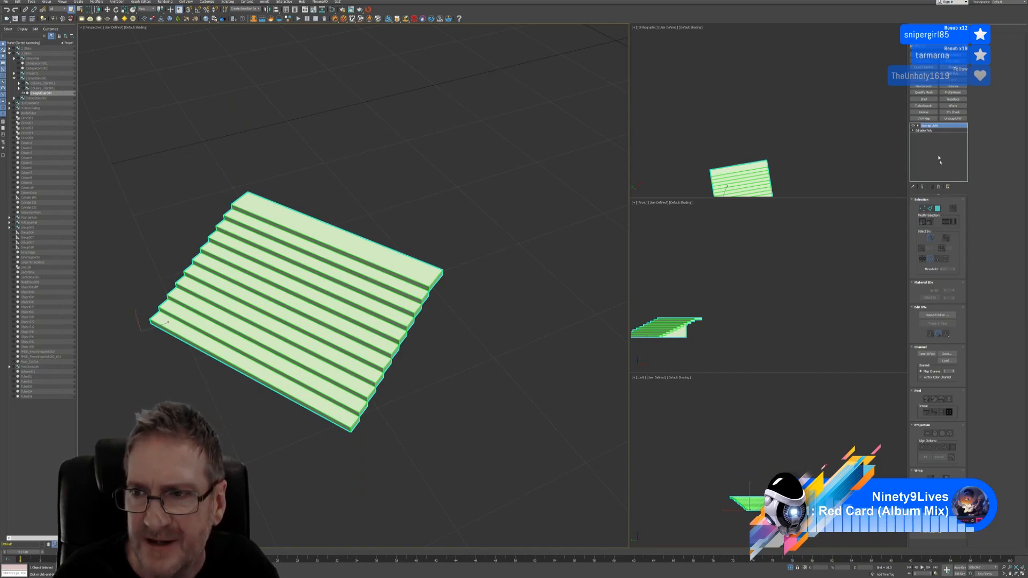
{"action": "right_click", "coordinate": [930, 127]}
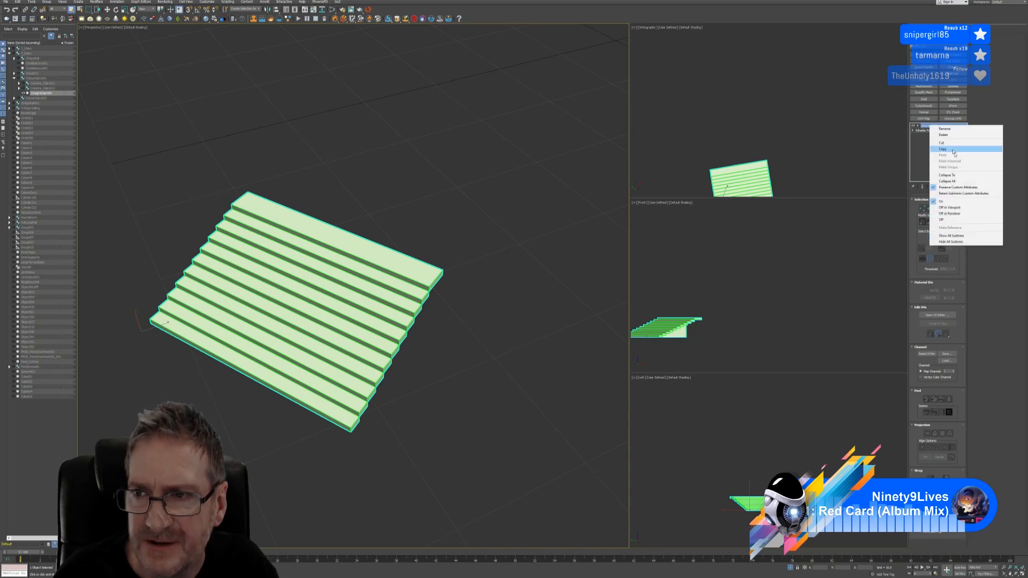
{"action": "left_click", "coordinate": [950, 177]}
Add a Quad Chamfer modifier to the staircase, chamfer by smoothing groups and reduce the chamfer amount to a narrow bevel
{"action": "scroll", "coordinate": [356, 327], "scroll_direction": "up", "scroll_amount": 5}
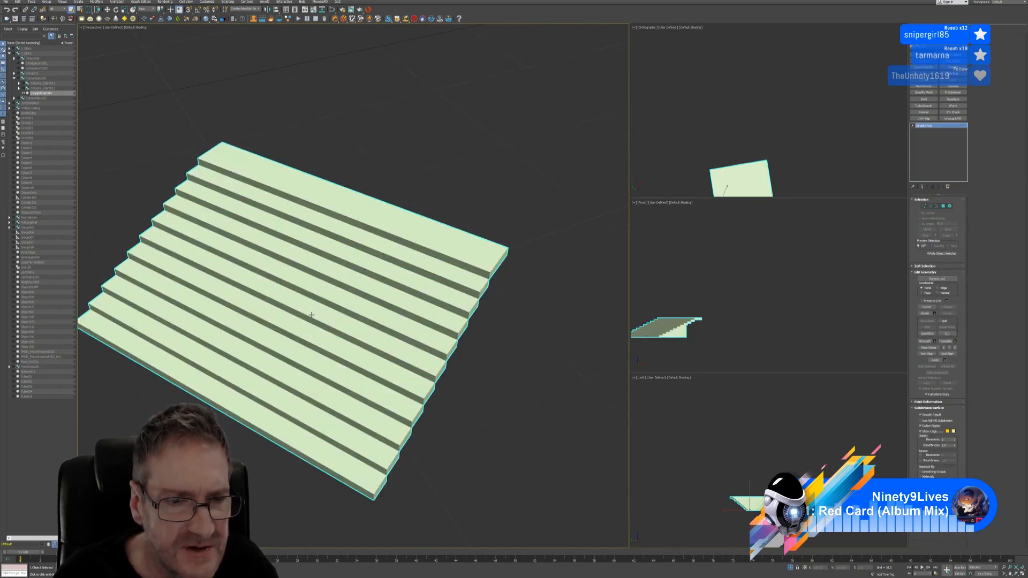
{"action": "scroll", "coordinate": [308, 295], "scroll_direction": "down", "scroll_amount": 1}
{"action": "middle_click_drag", "start_coordinate": [300, 282], "coordinate": [310, 273], "text": "alt"}
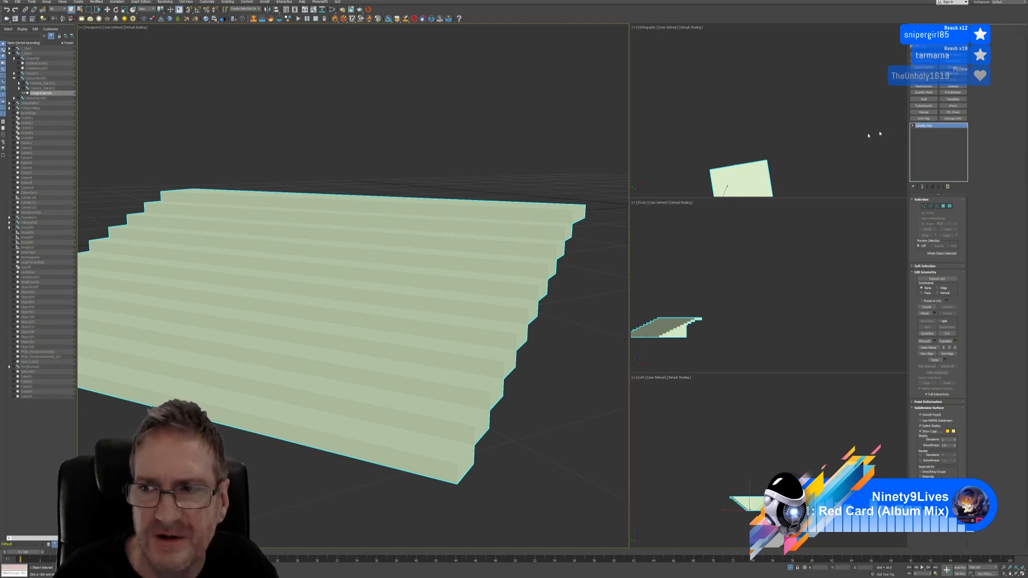
{"action": "left_click", "coordinate": [924, 68]}
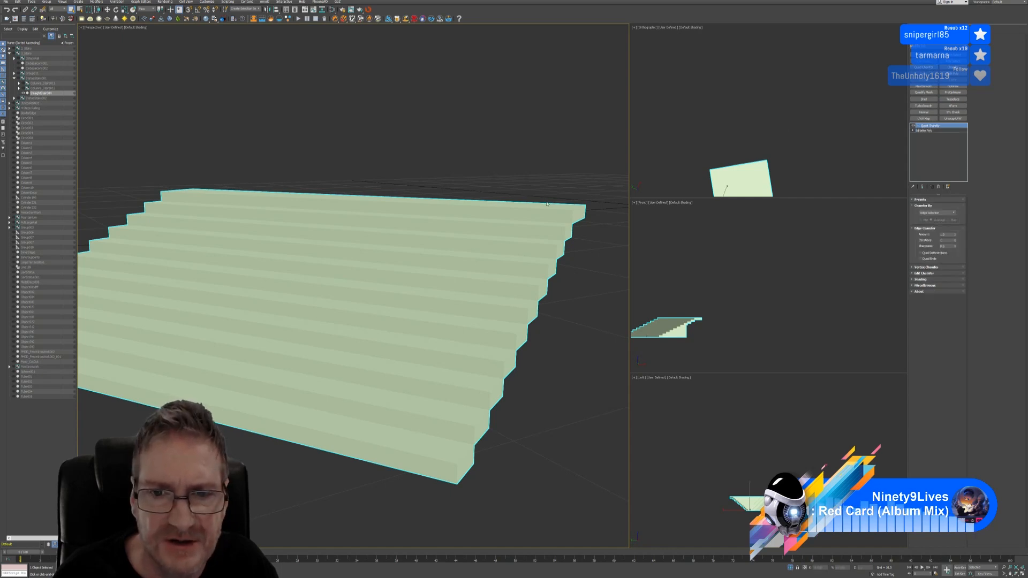
{"action": "left_click", "coordinate": [940, 214]}
{"action": "left_click", "coordinate": [936, 221]}
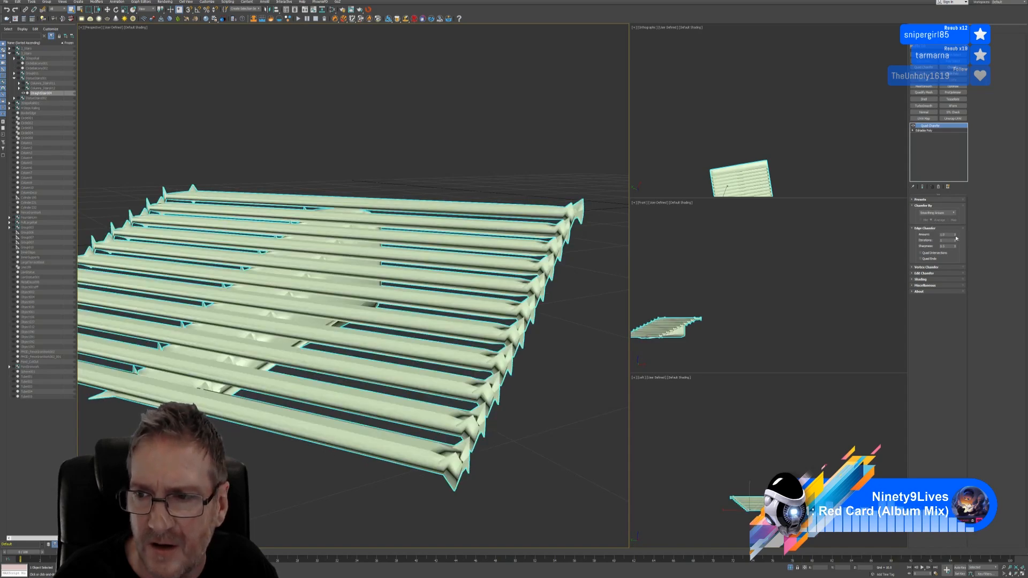
{"action": "left_click_drag", "start_coordinate": [956, 238], "coordinate": [965, 259]}
Check the bevelled step edges for gaps and raise the Quad Chamfer's sharpness to 1.0
{"action": "middle_click_drag", "start_coordinate": [370, 321], "coordinate": [365, 372], "text": "alt"}
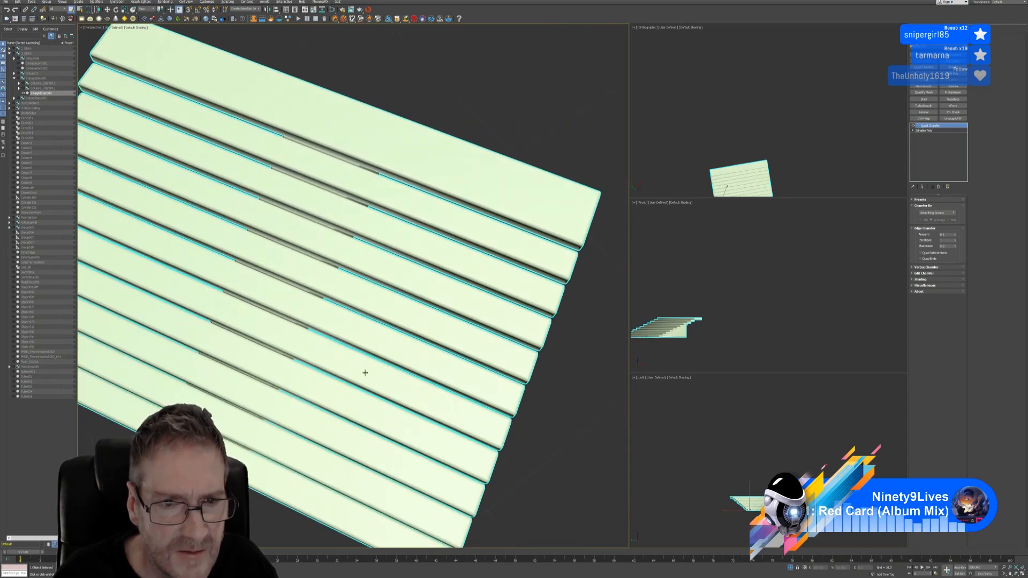
{"action": "scroll", "coordinate": [381, 255], "scroll_direction": "up", "scroll_amount": 2}
{"action": "scroll", "coordinate": [426, 254], "scroll_direction": "down", "scroll_amount": 5}
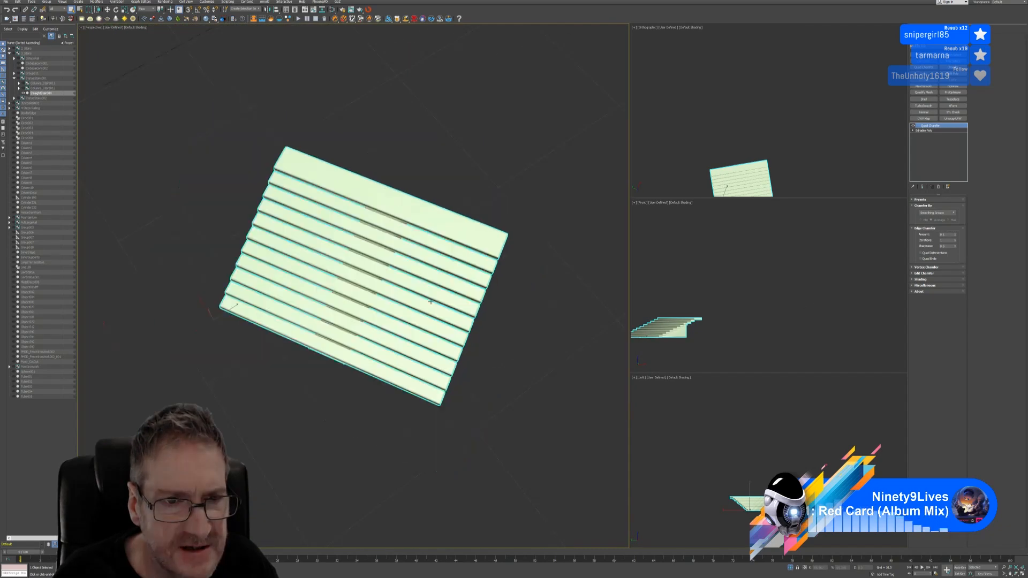
{"action": "middle_click_drag", "start_coordinate": [426, 254], "coordinate": [451, 271], "text": "alt"}
{"action": "scroll", "coordinate": [458, 276], "scroll_direction": "up", "scroll_amount": 3}
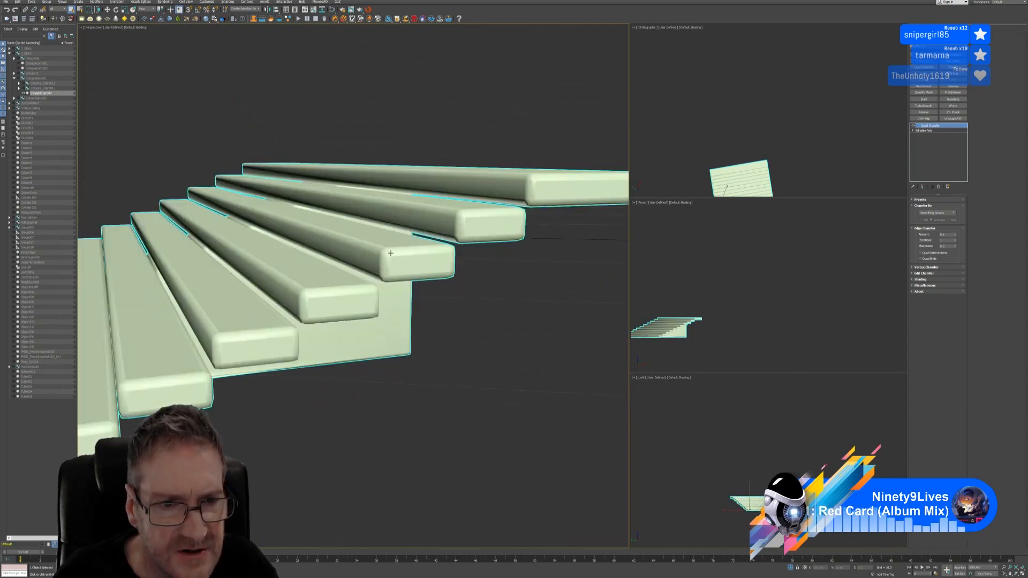
{"action": "middle_click_drag", "start_coordinate": [390, 253], "coordinate": [471, 257], "text": "alt"}
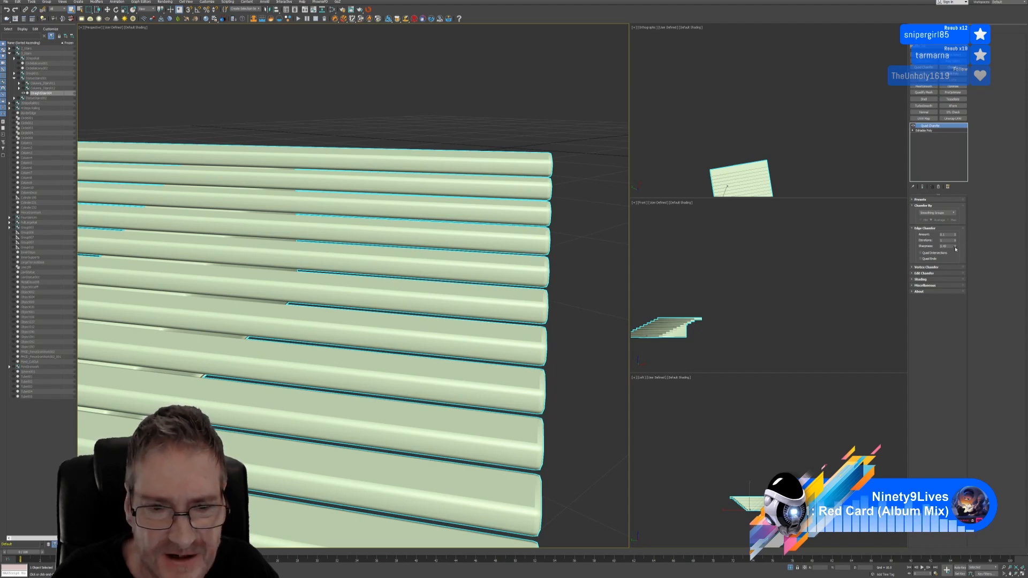
{"action": "mouse_move", "coordinate": [955, 248]}
{"action": "left_mouse_down"}
{"action": "mouse_move", "coordinate": [955, 285]}
{"action": "mouse_move", "coordinate": [953, 221]}
{"action": "left_mouse_up"}
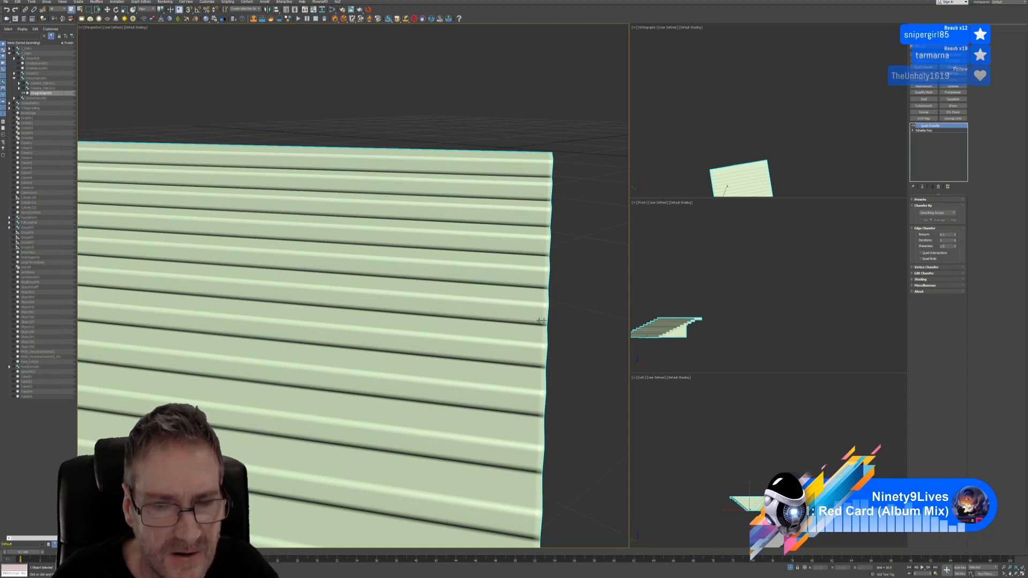
Examine the chamfered staircase from the front, the side and close up at the step ends and underside
{"action": "middle_click_drag", "start_coordinate": [411, 310], "coordinate": [429, 336], "text": "alt"}
{"action": "scroll", "coordinate": [429, 337], "scroll_direction": "down", "scroll_amount": 2}
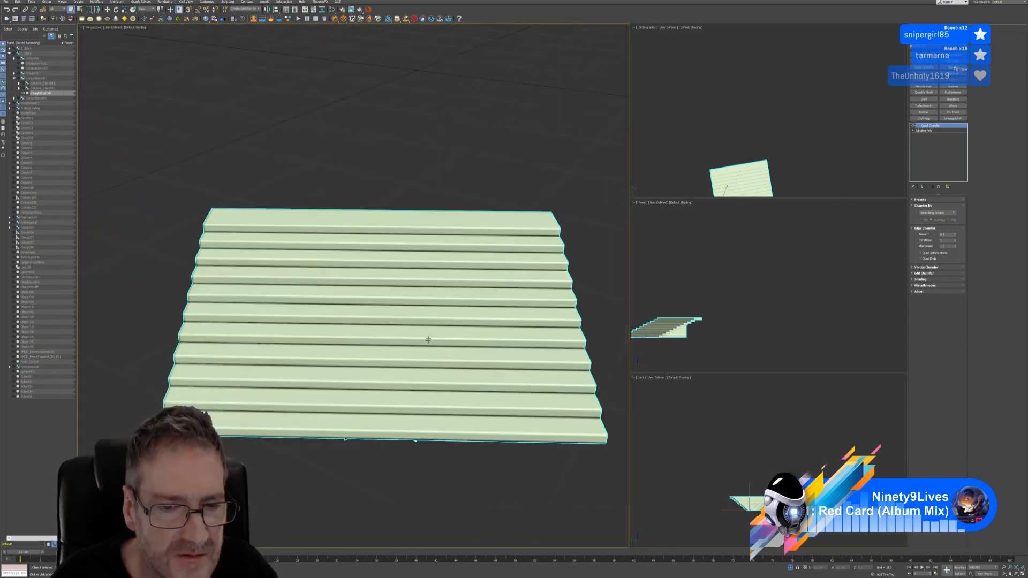
{"action": "middle_click_drag", "start_coordinate": [369, 319], "coordinate": [410, 325], "text": "alt"}
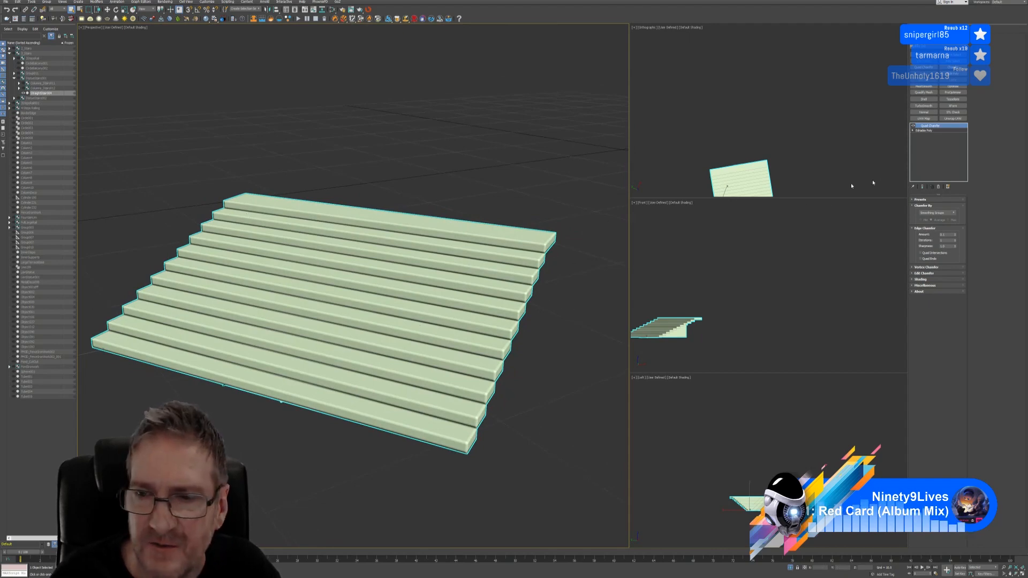
{"action": "scroll", "coordinate": [300, 224], "scroll_direction": "up", "scroll_amount": 3}
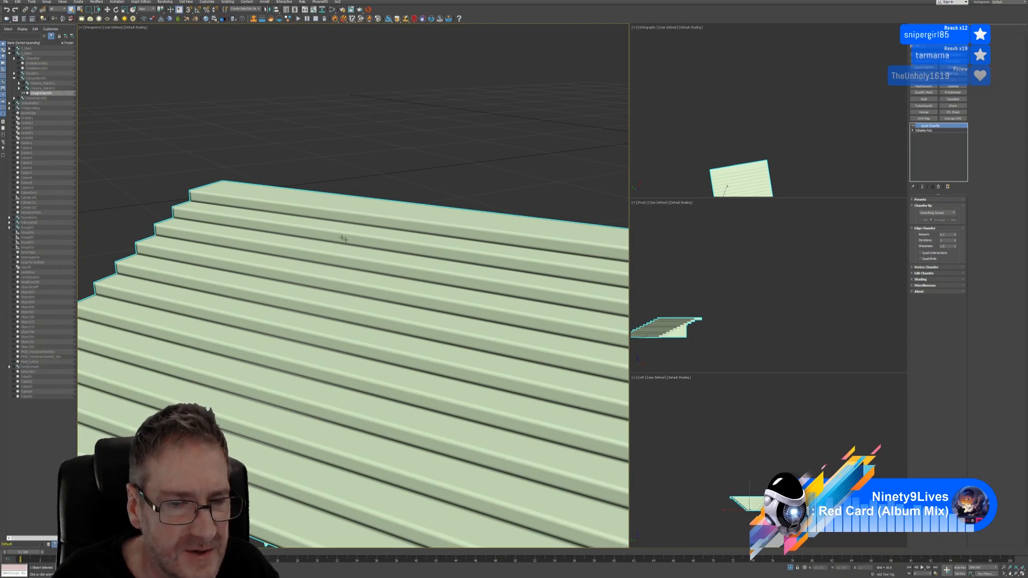
{"action": "scroll", "coordinate": [510, 296], "scroll_direction": "down", "scroll_amount": 4}
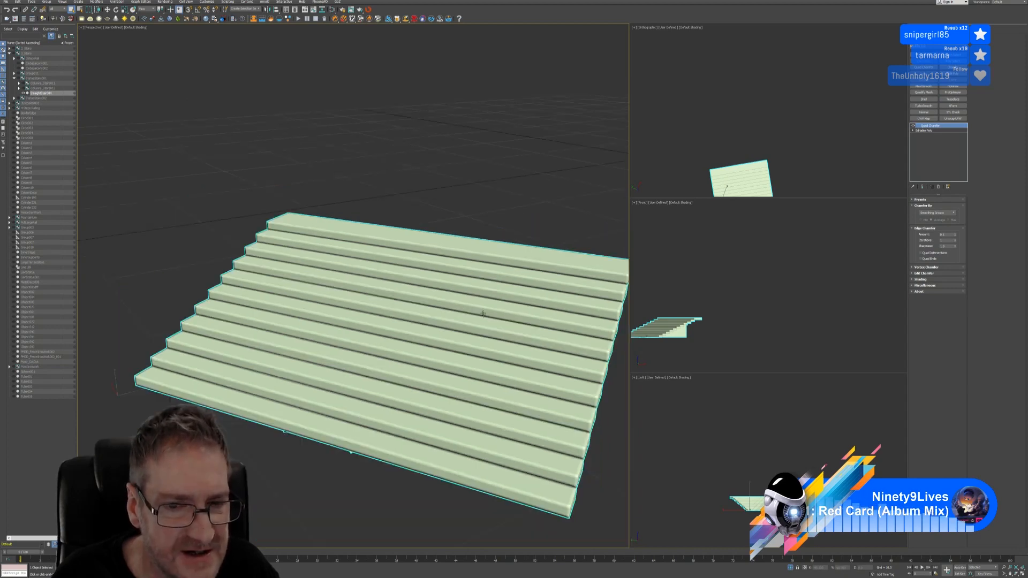
{"action": "middle_click_drag", "start_coordinate": [484, 311], "coordinate": [443, 284], "text": "alt"}
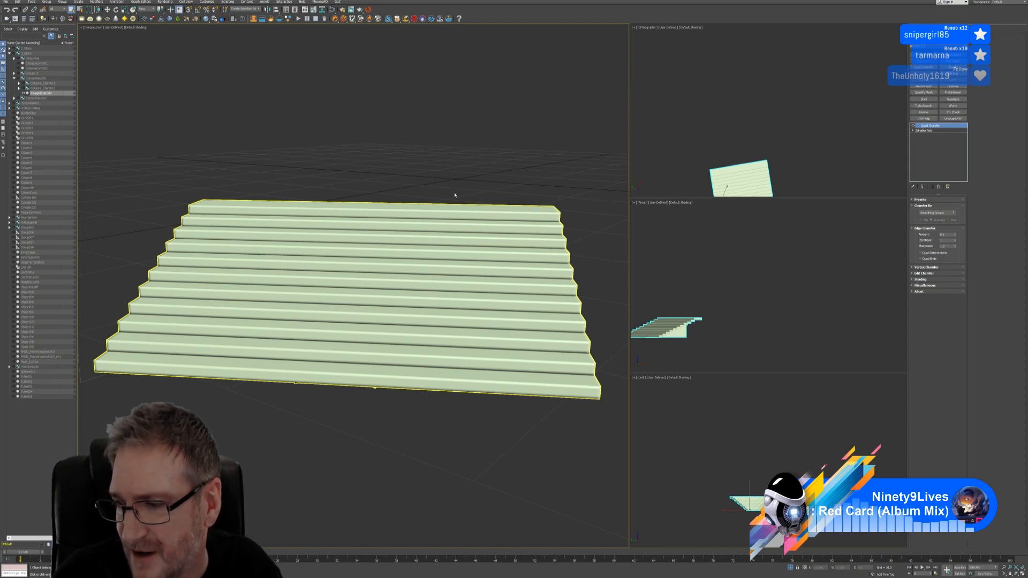
{"action": "middle_click_drag", "start_coordinate": [464, 191], "coordinate": [431, 202], "text": "alt"}
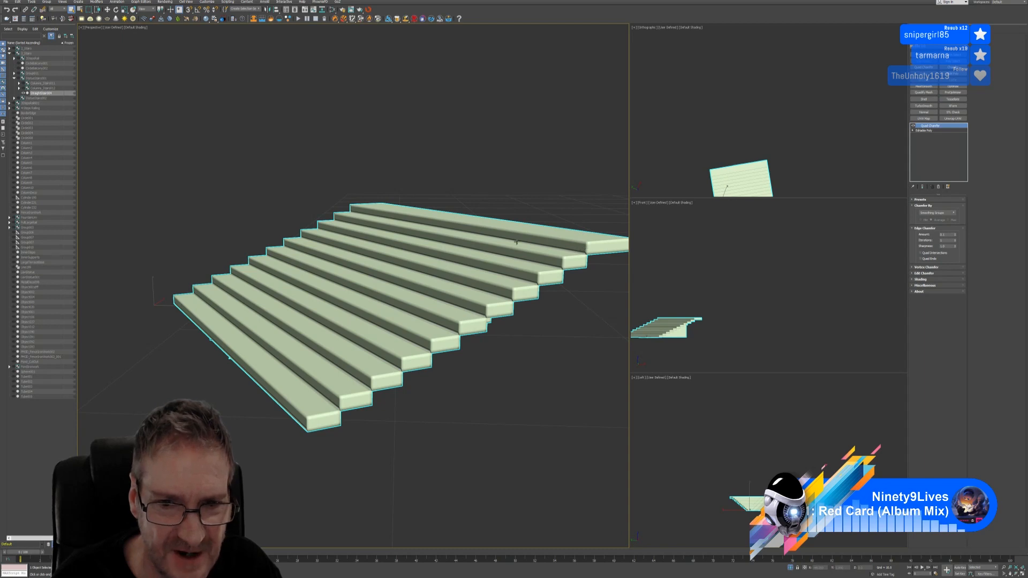
{"action": "scroll", "coordinate": [551, 233], "scroll_direction": "up", "scroll_amount": 8}
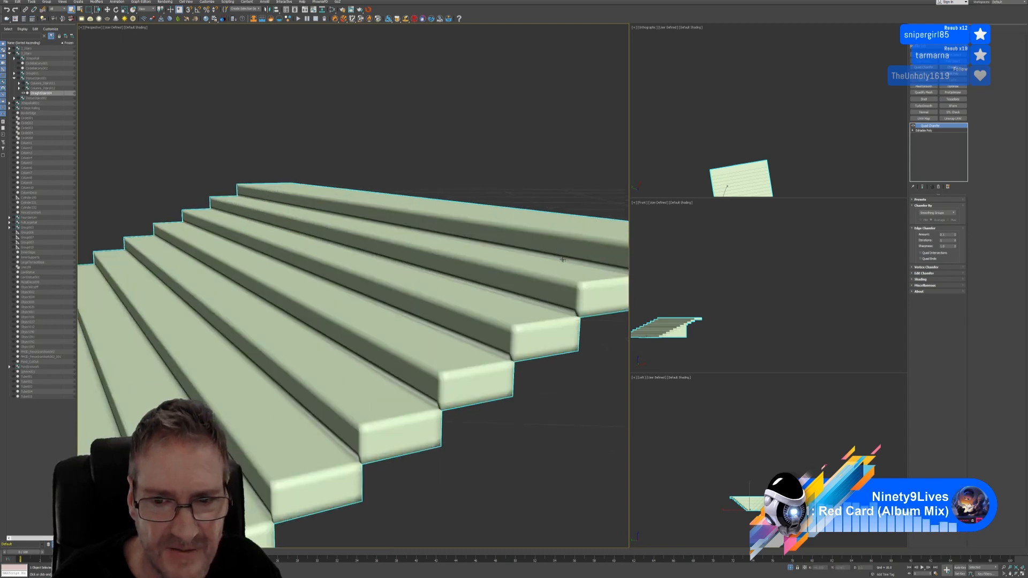
{"action": "middle_click_drag", "start_coordinate": [554, 255], "coordinate": [553, 239], "text": "alt"}
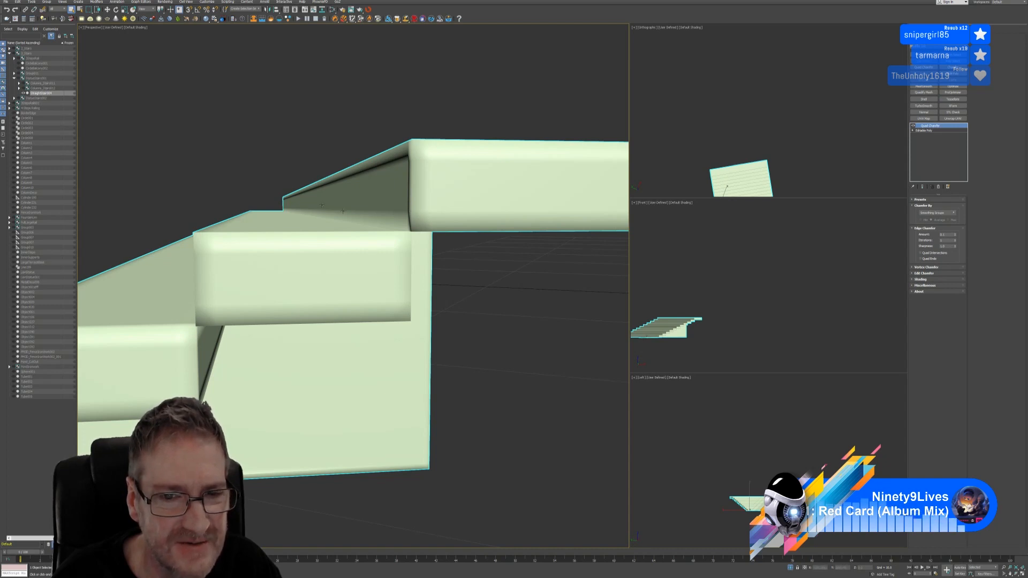
{"action": "scroll", "coordinate": [342, 211], "scroll_direction": "down", "scroll_amount": 10}
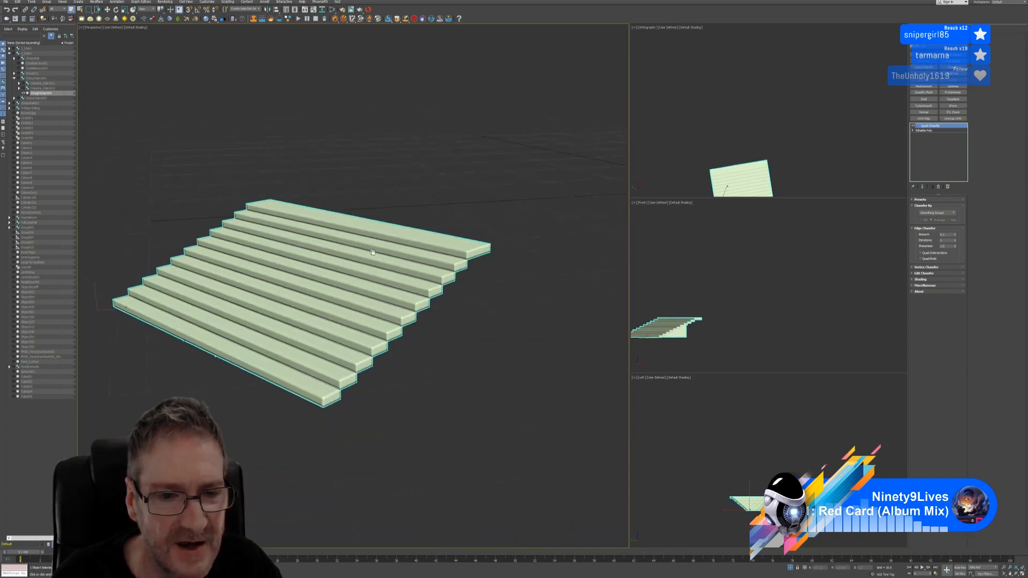
{"action": "middle_click_drag", "start_coordinate": [372, 253], "coordinate": [378, 255]}
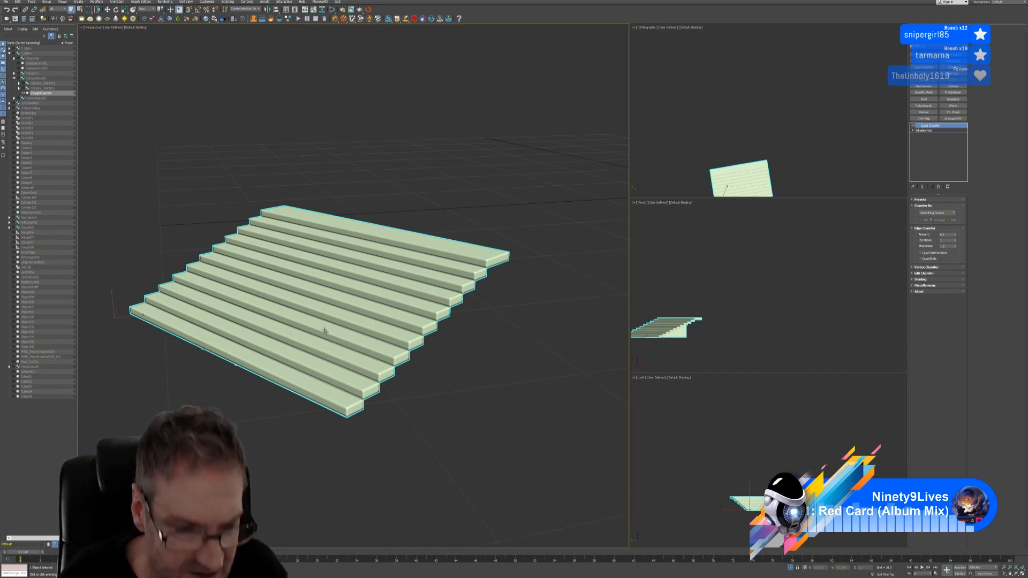
{"action": "middle_click_drag", "start_coordinate": [324, 330], "coordinate": [326, 326], "text": "alt"}
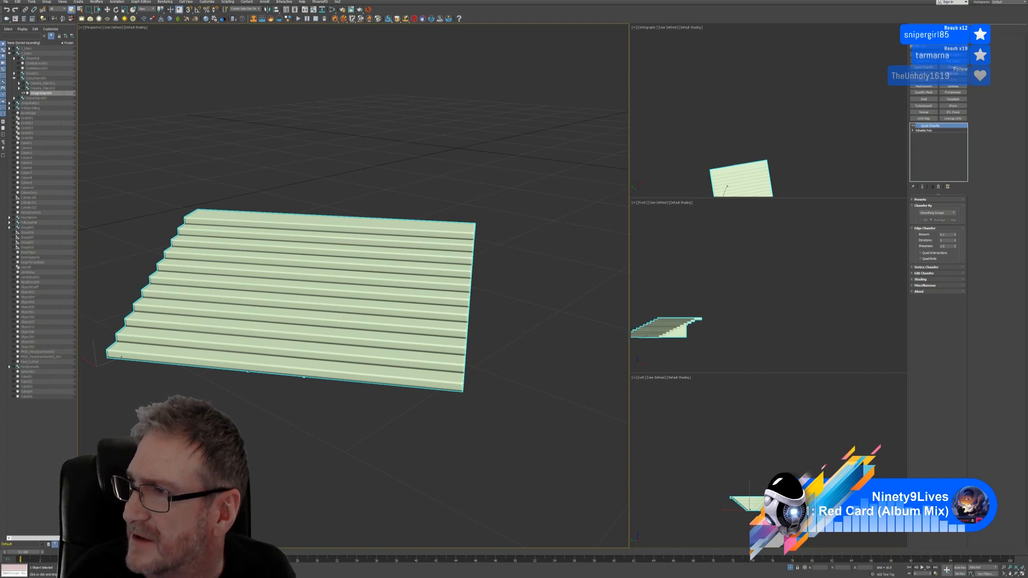
Switch to the browser's Google Images results for stone stairs and examine the grey slab and retaining-wall staircase photos as references
{"action": "left_click_drag", "start_coordinate": [1027, 145], "coordinate": [528, 136]}
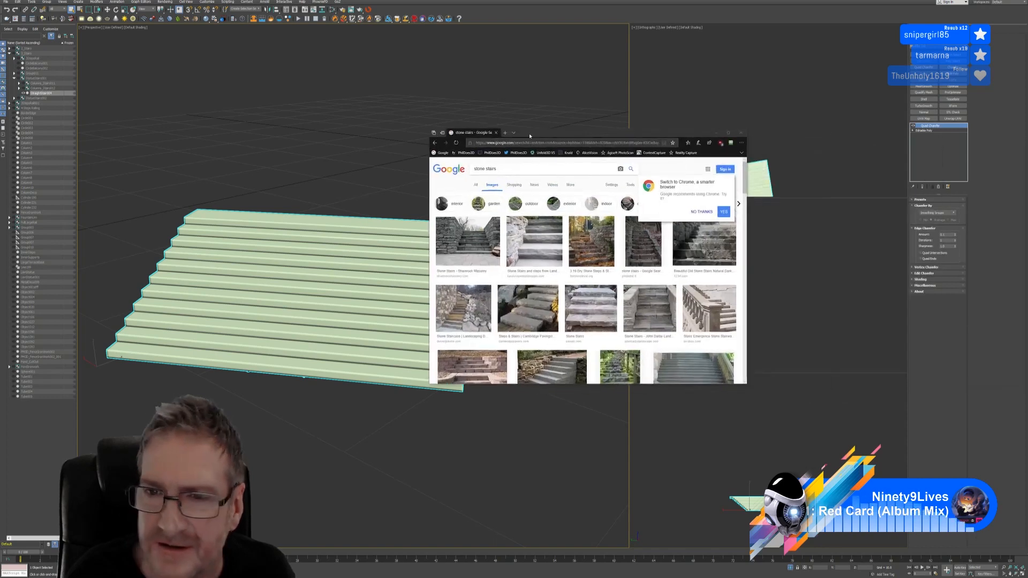
{"action": "left_click", "coordinate": [730, 135]}
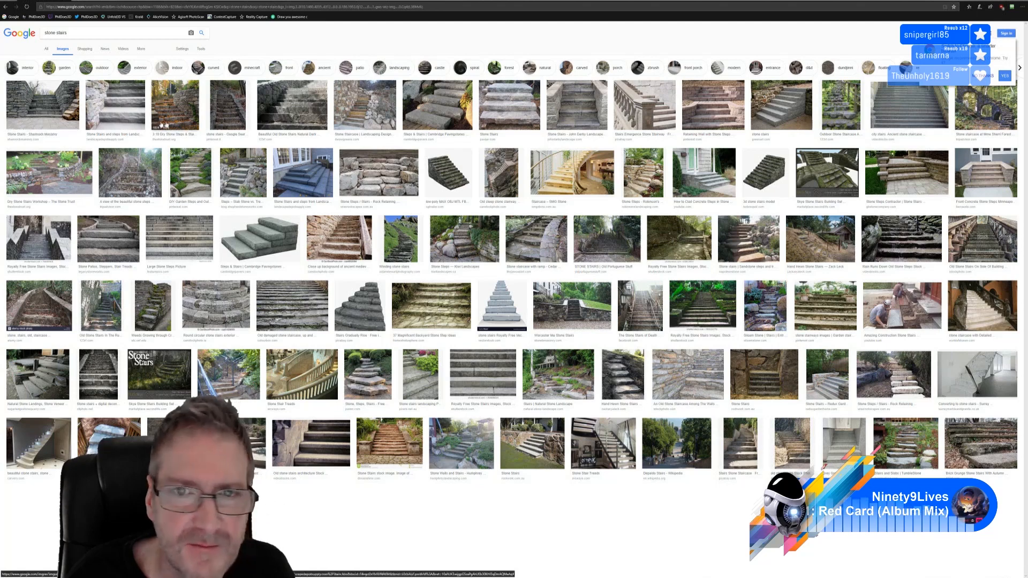
{"action": "left_click", "coordinate": [505, 107]}
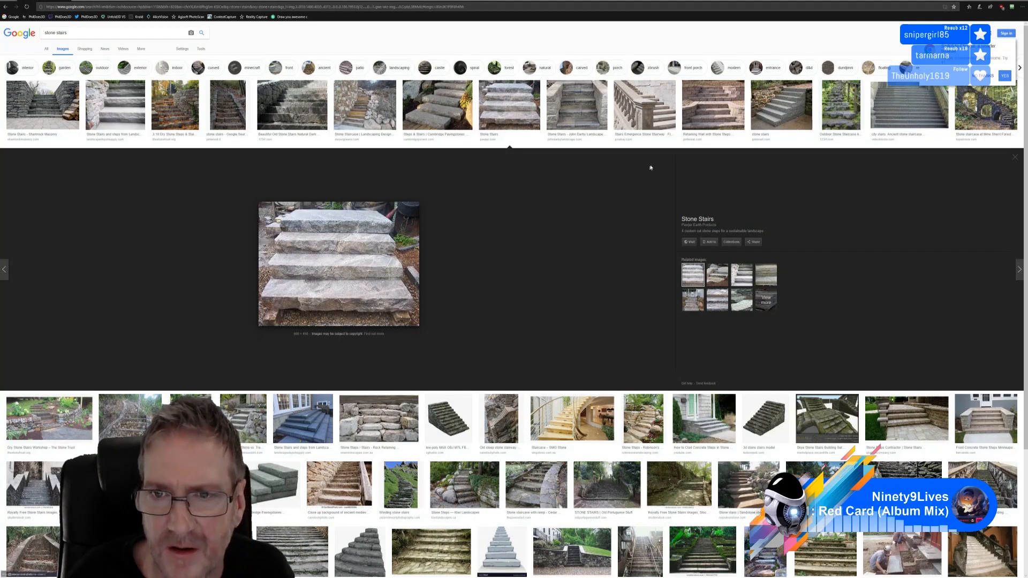
{"action": "left_click", "coordinate": [1014, 157]}
{"action": "left_click", "coordinate": [712, 115]}
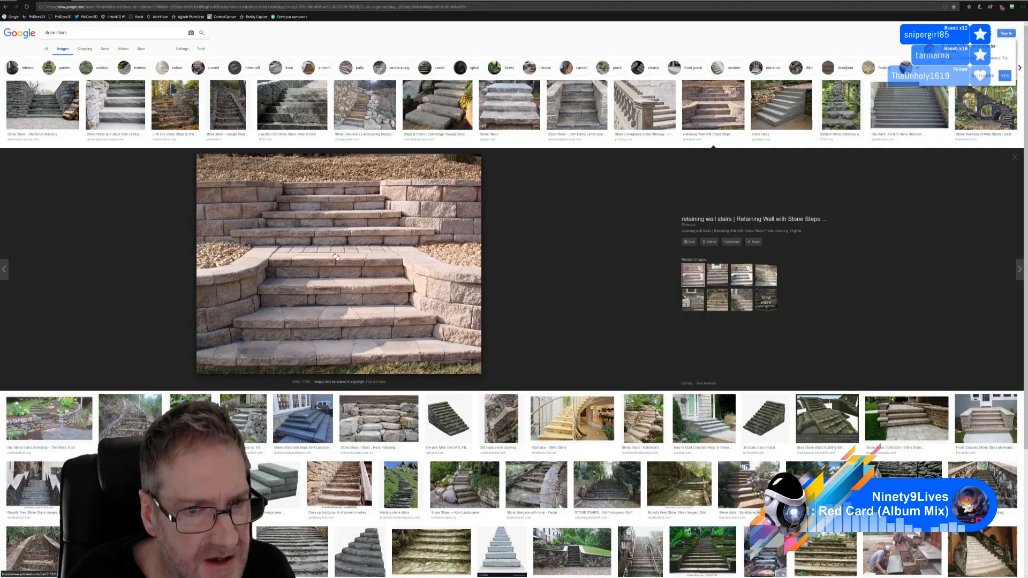
Examine the old city stairs, large stone steps and walled stone staircase photos in the image results as references
{"action": "left_click", "coordinate": [1014, 158]}
{"action": "left_click", "coordinate": [925, 117]}
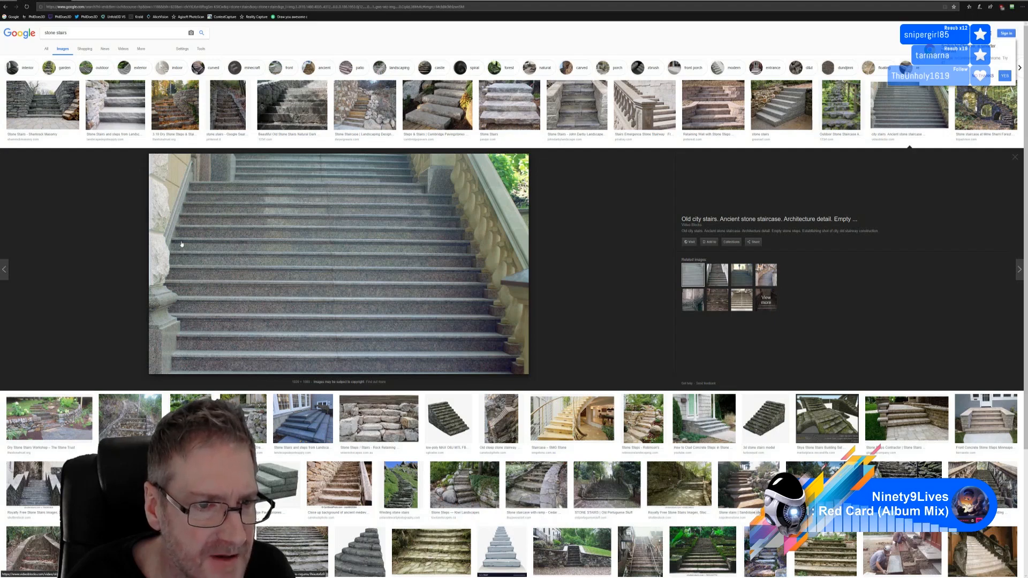
{"action": "left_click", "coordinate": [1014, 157]}
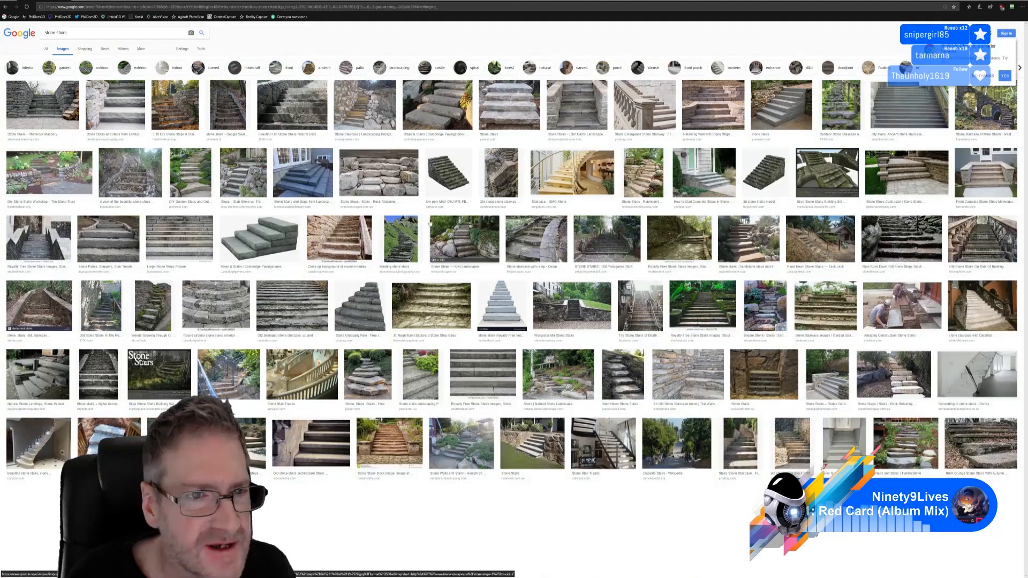
{"action": "left_click", "coordinate": [187, 240]}
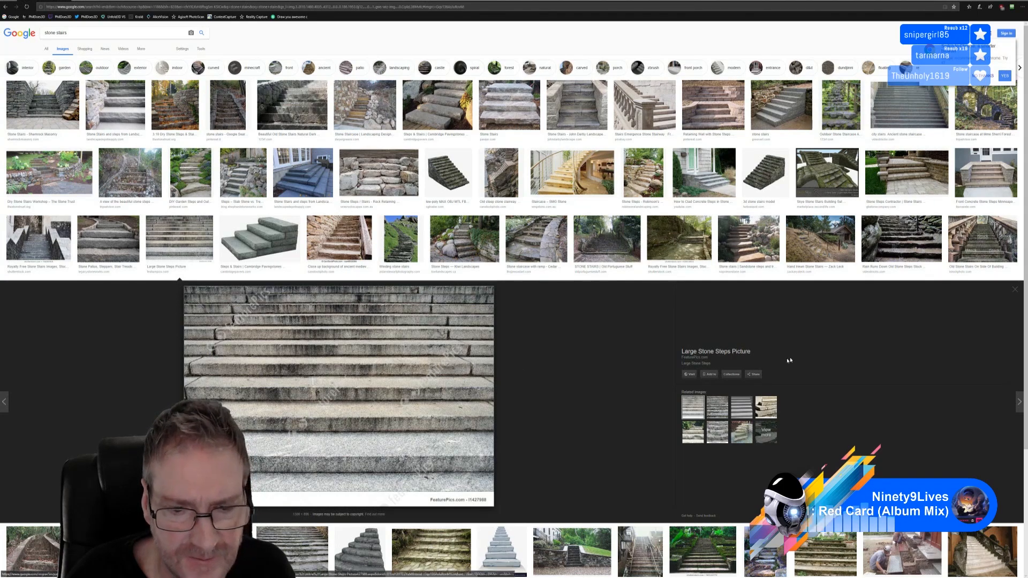
{"action": "left_click", "coordinate": [1015, 289]}
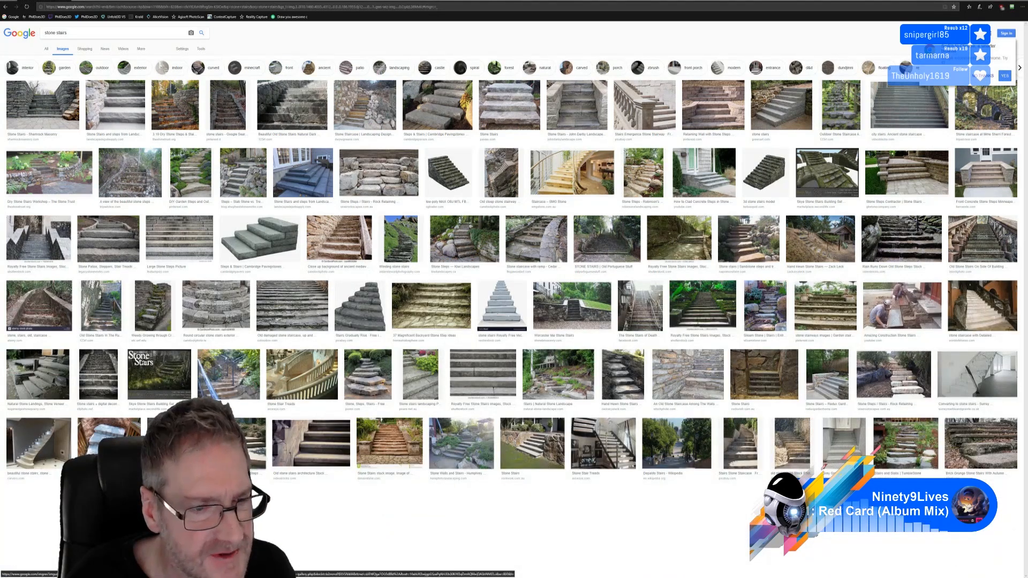
{"action": "left_click", "coordinate": [38, 240]}
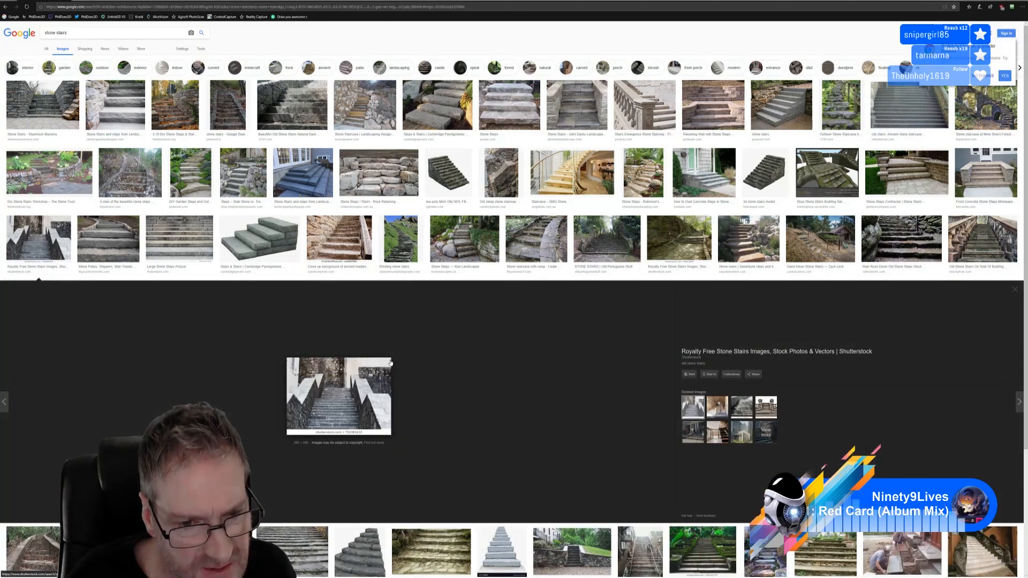
{"action": "left_click", "coordinate": [1015, 292]}
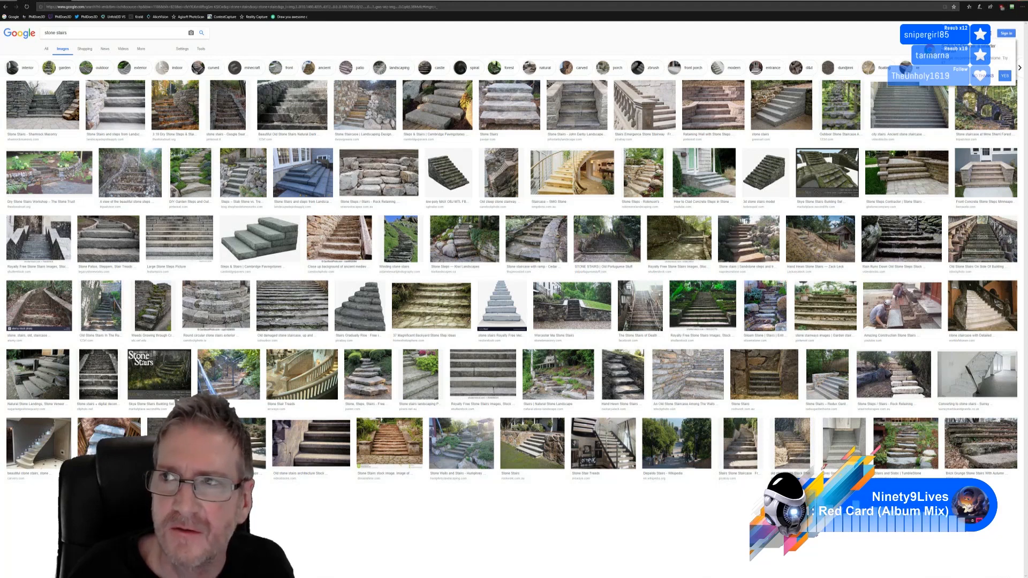
Move the reference browser window out of the way, return to 3ds Max and save the scene
{"action": "left_click_drag", "start_coordinate": [734, 1], "coordinate": [656, 133]}
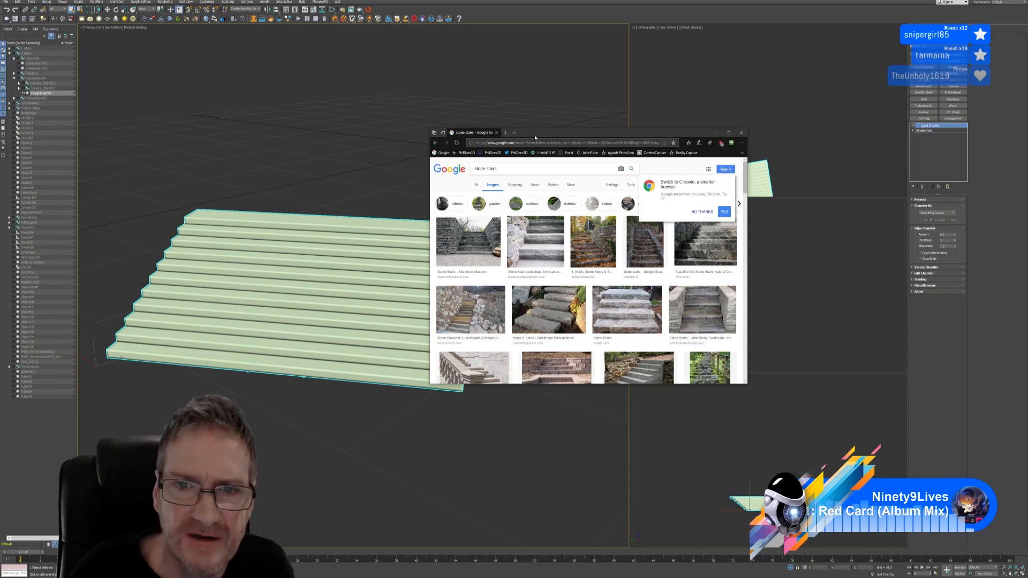
{"action": "left_click_drag", "start_coordinate": [463, 132], "coordinate": [1027, 162]}
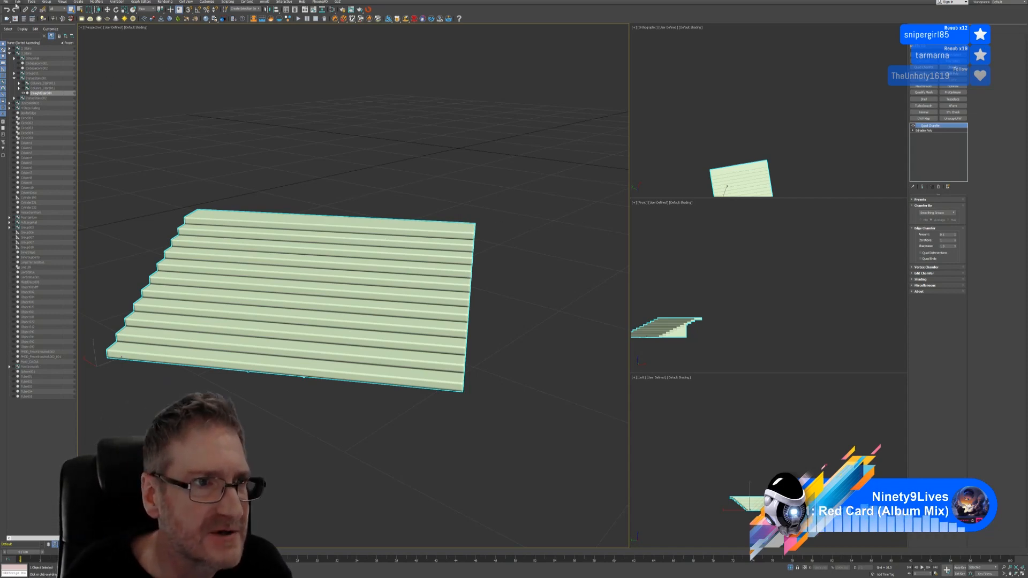
{"action": "left_click", "coordinate": [6, 2]}
{"action": "left_click", "coordinate": [14, 45]}
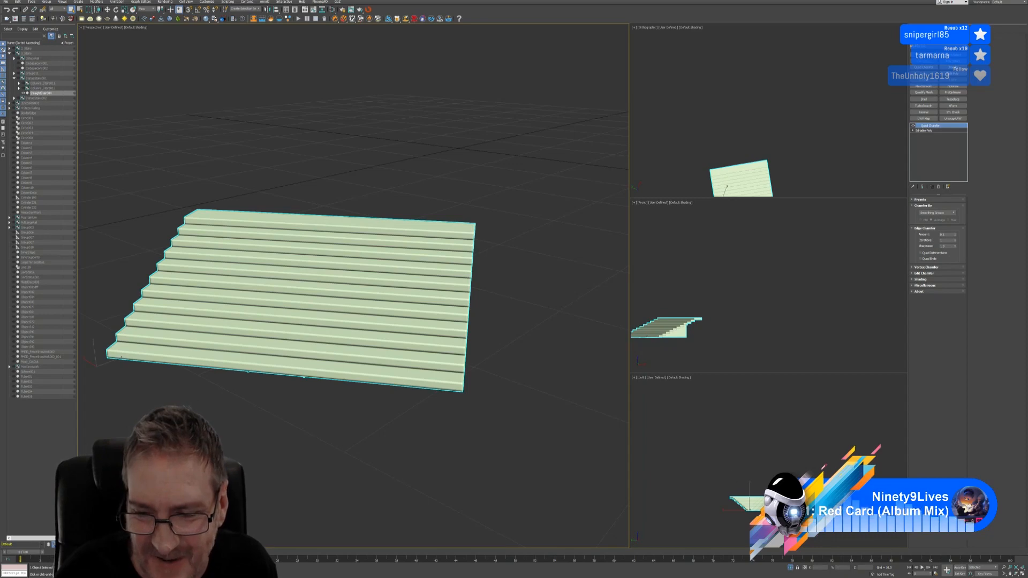
End the staircase's isolation, check it in the context of the whole pavilion from perspective and above, and deselect it
{"action": "left_click", "coordinate": [792, 567]}
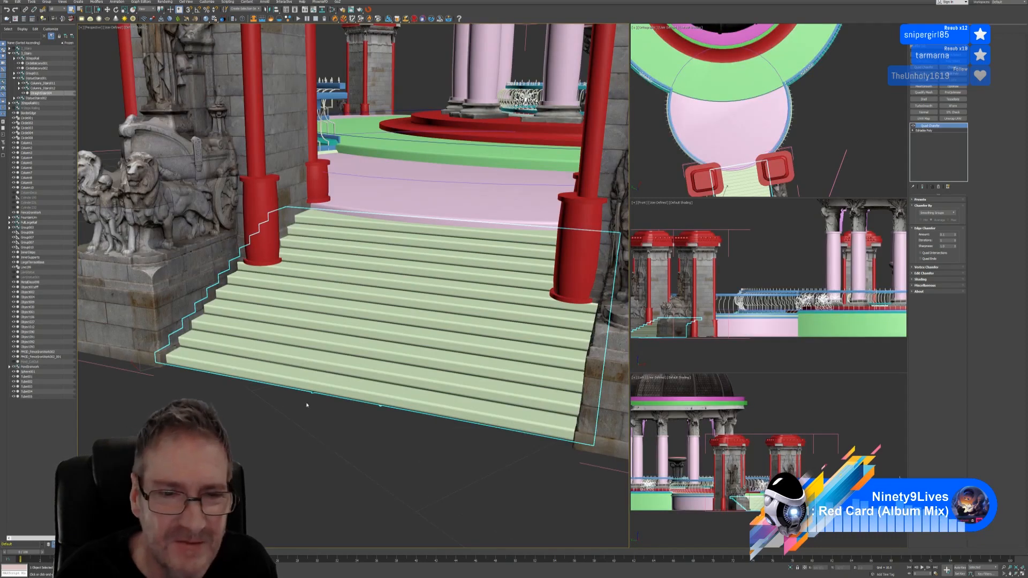
{"action": "scroll", "coordinate": [307, 406], "scroll_direction": "down", "scroll_amount": 3}
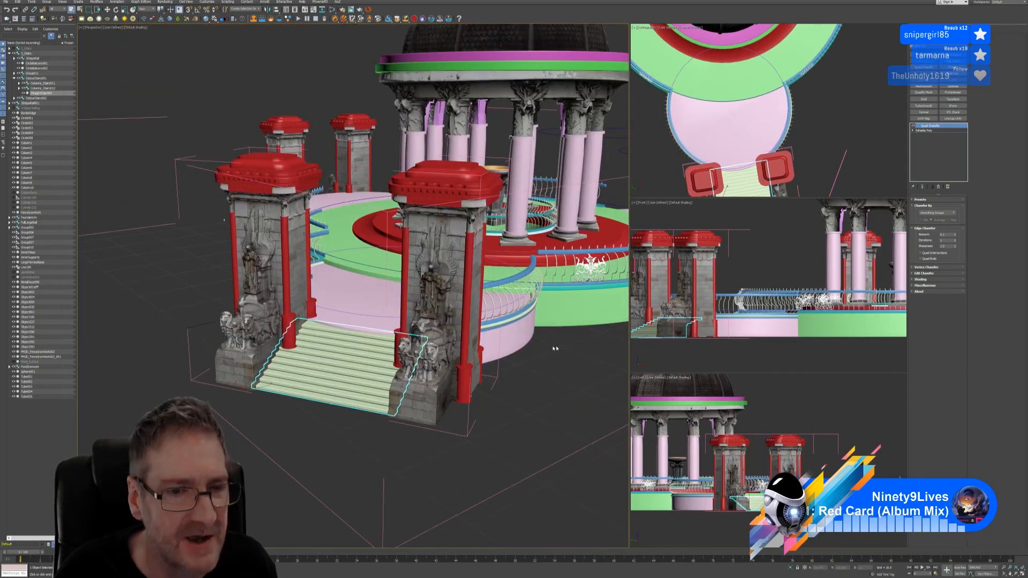
{"action": "middle_click_drag", "start_coordinate": [555, 347], "coordinate": [466, 388], "text": "alt"}
{"action": "middle_click_drag", "start_coordinate": [472, 425], "coordinate": [478, 446], "text": "alt"}
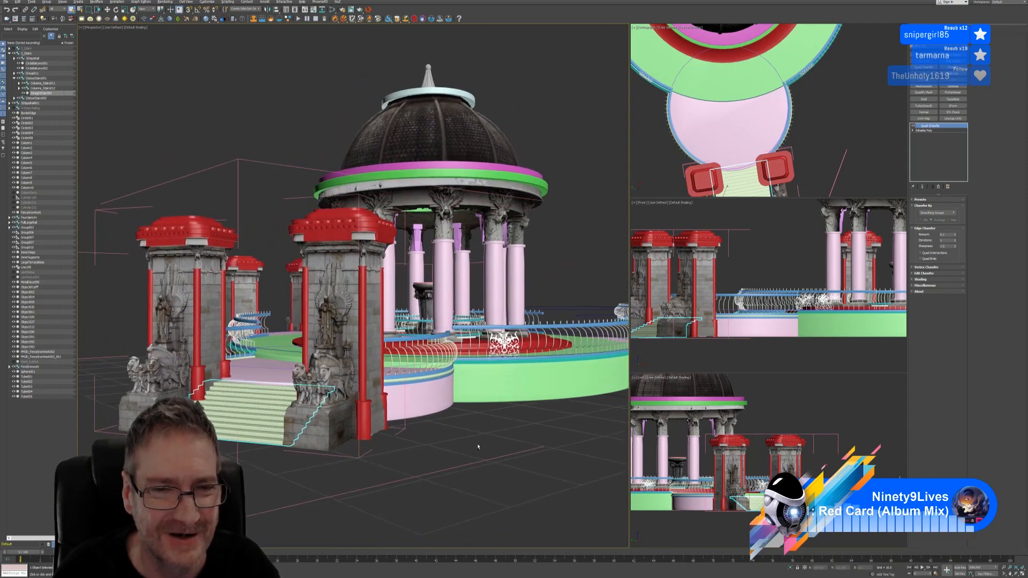
{"action": "scroll", "coordinate": [817, 131], "scroll_direction": "down", "scroll_amount": 6}
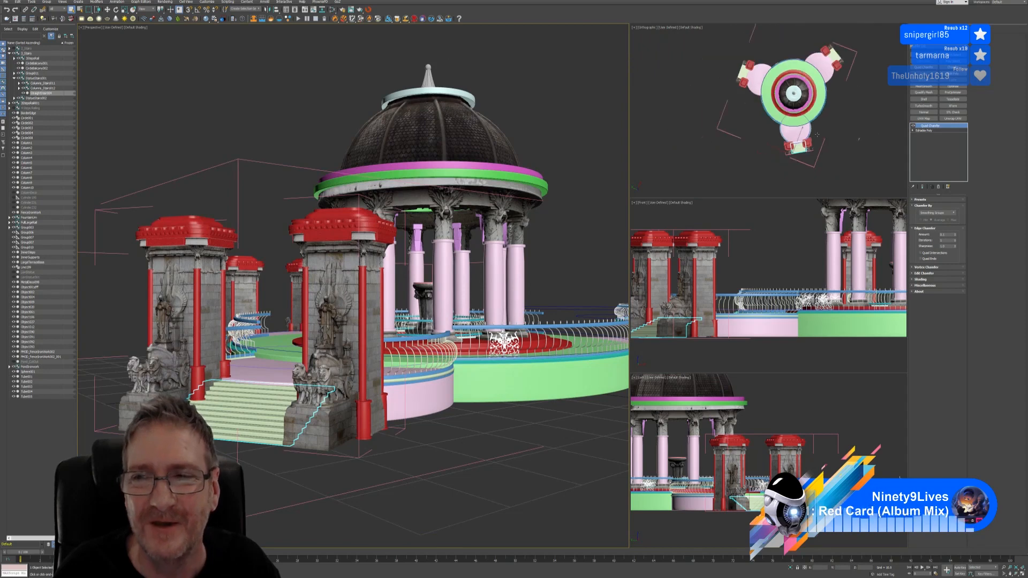
{"action": "middle_click_drag", "start_coordinate": [700, 105], "coordinate": [681, 124]}
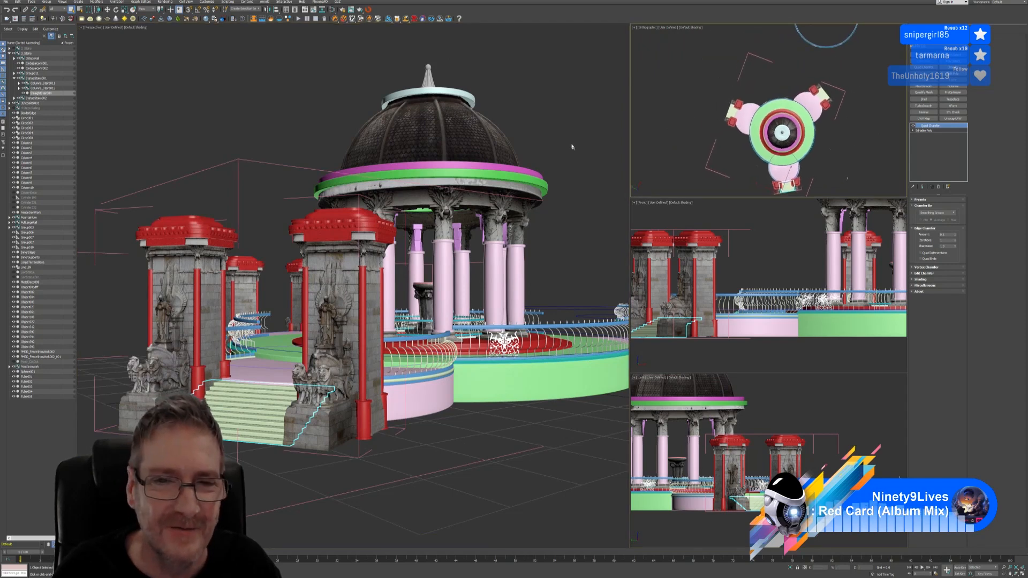
{"action": "left_click", "coordinate": [574, 144]}
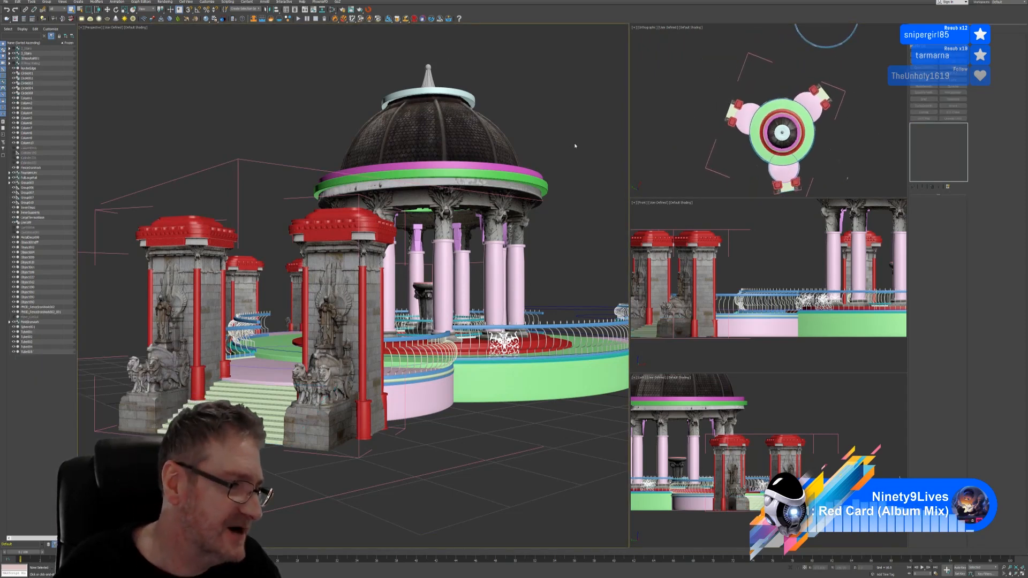